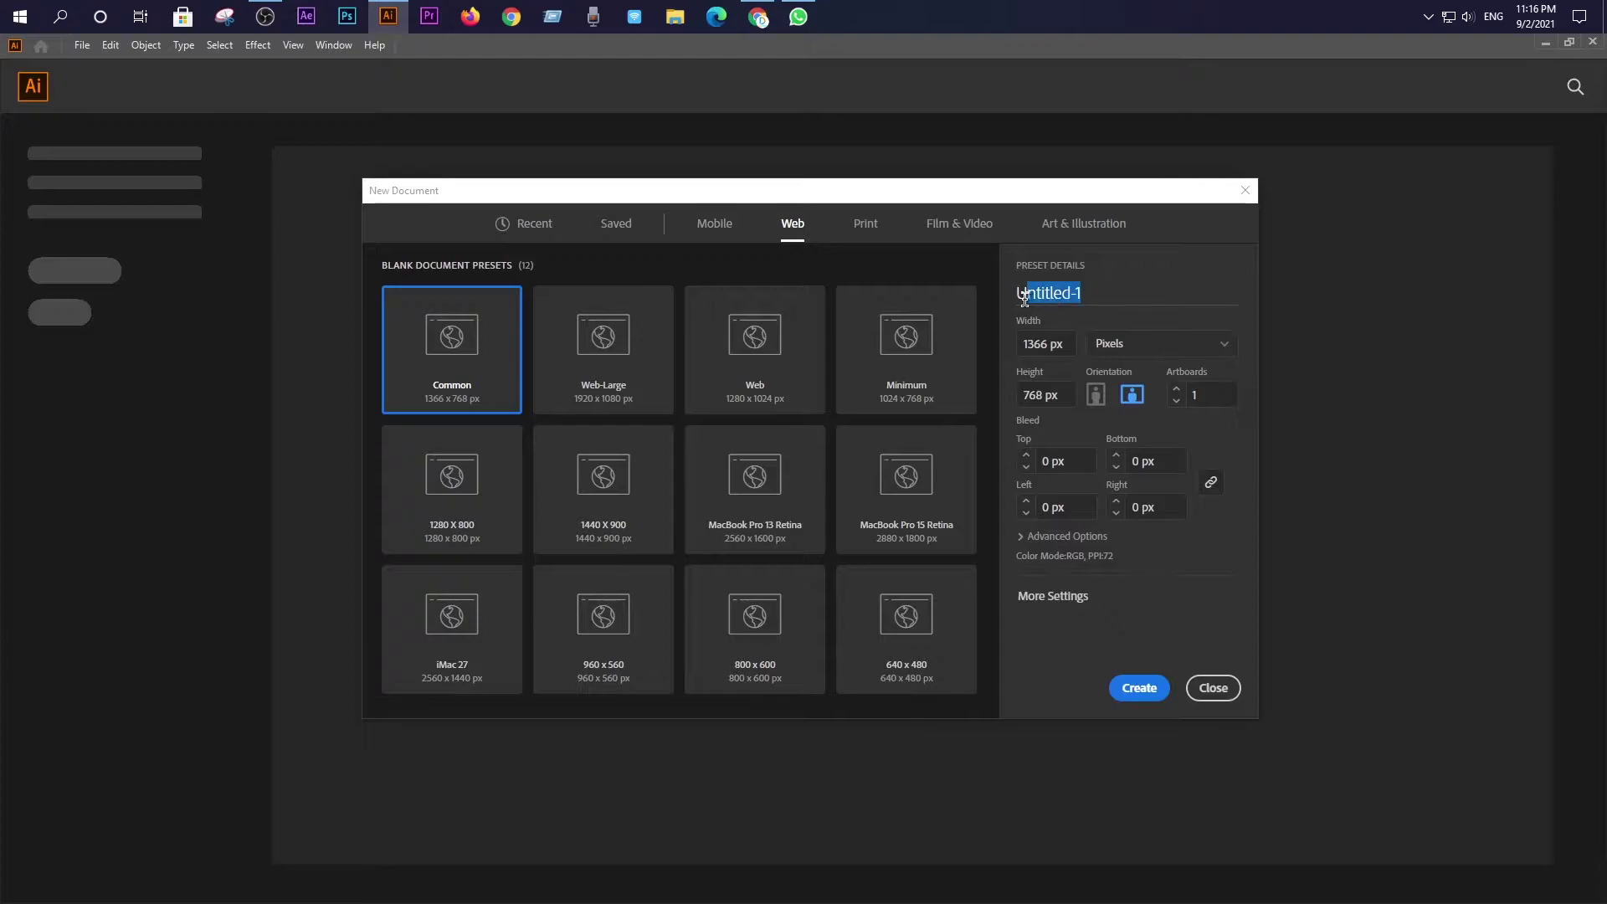
# Create a new document named "School Admission design" at 1080 x 1080 px with RGB colour and 72 ppi raster effects
pyautogui.write('School Admission design')
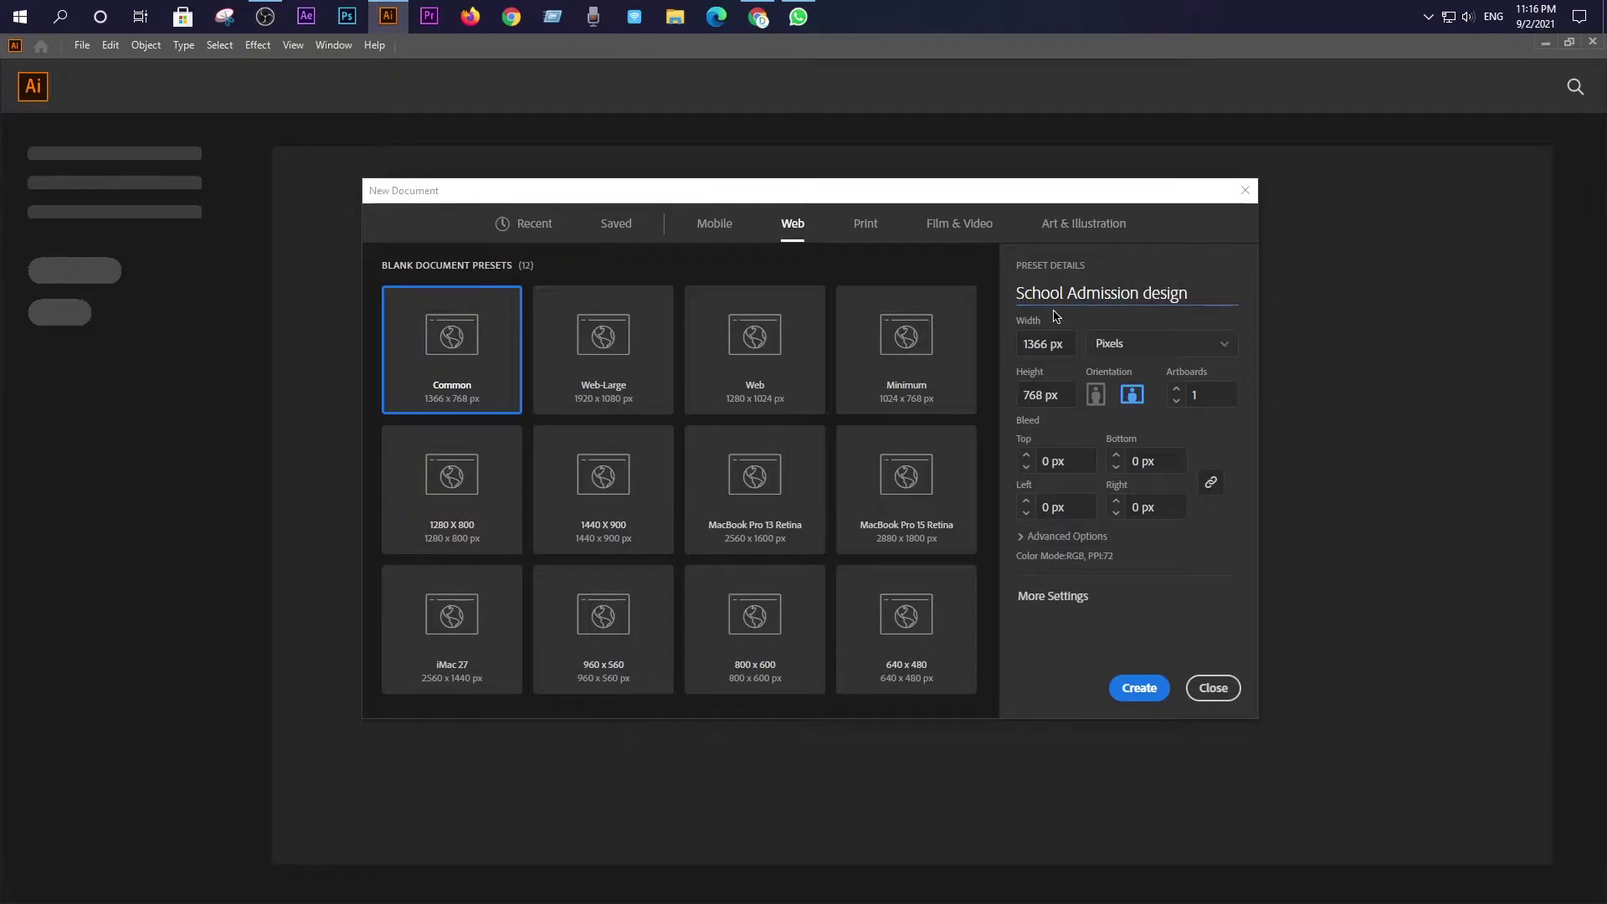
pyautogui.click(1066, 346)
pyautogui.press('BackSpace')
pyautogui.click(1023, 394)
pyautogui.press('BackSpace')
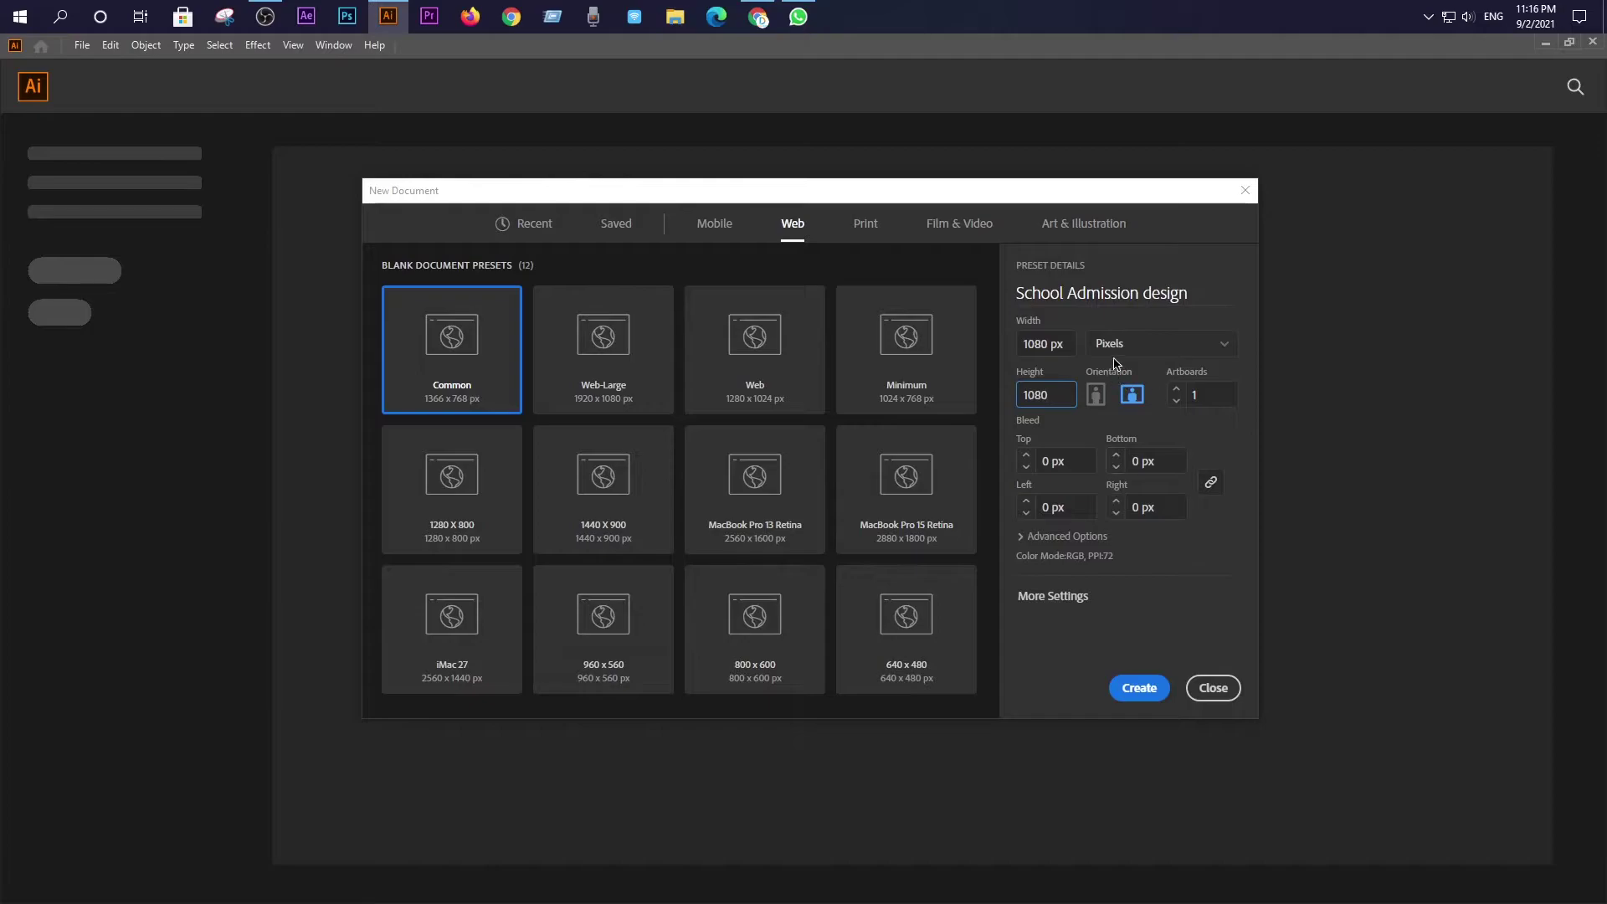
pyautogui.click(1061, 536)
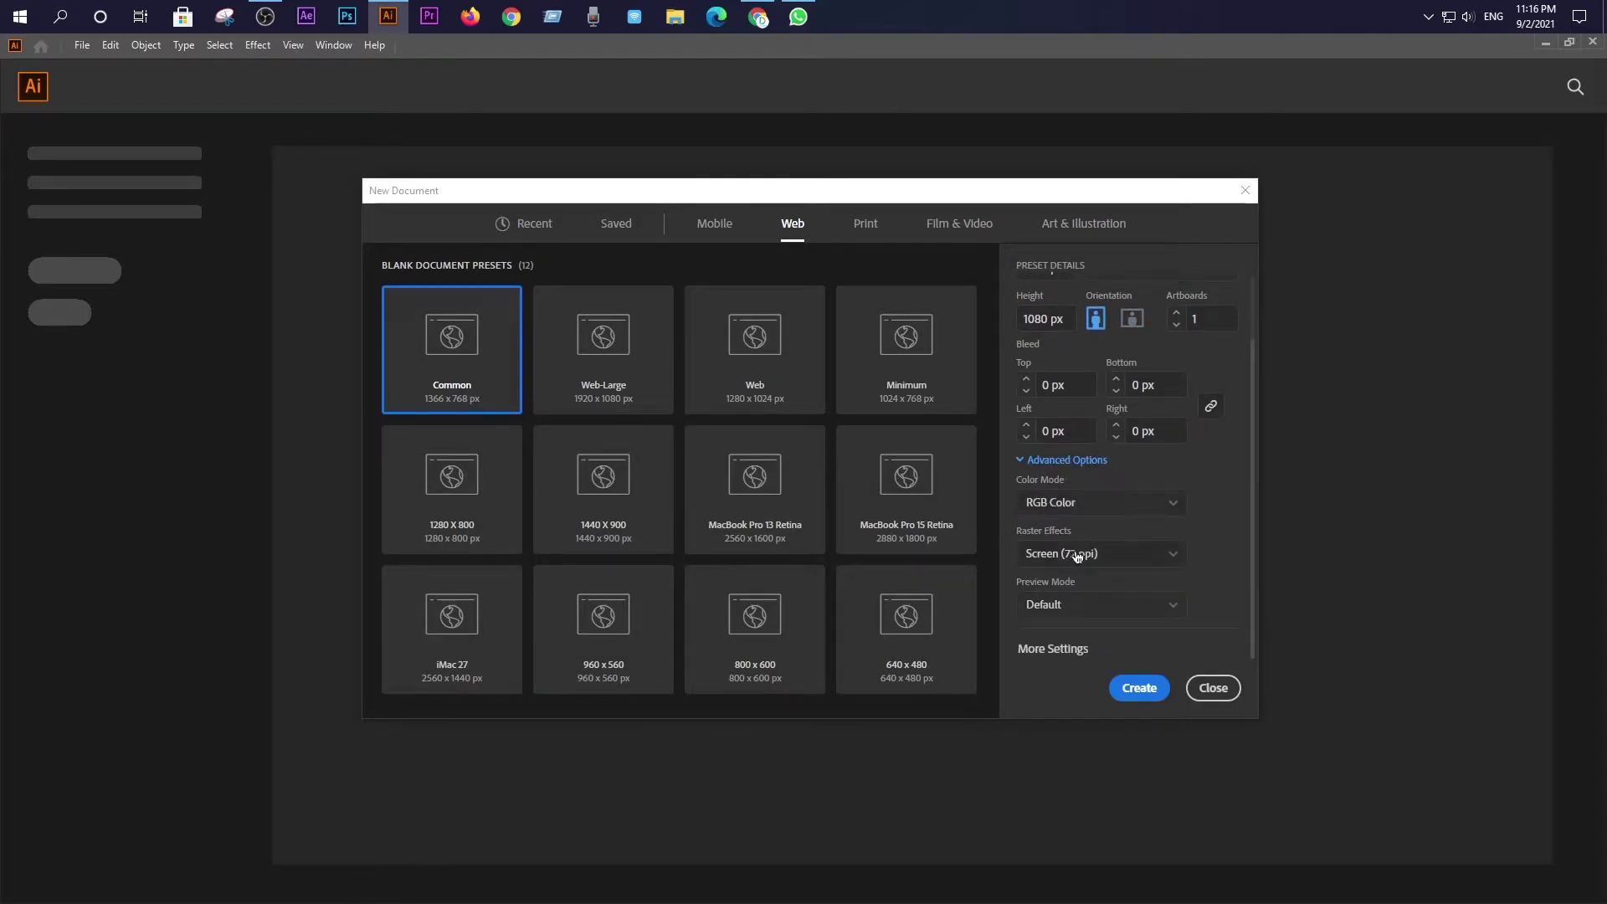
pyautogui.click(1140, 691)
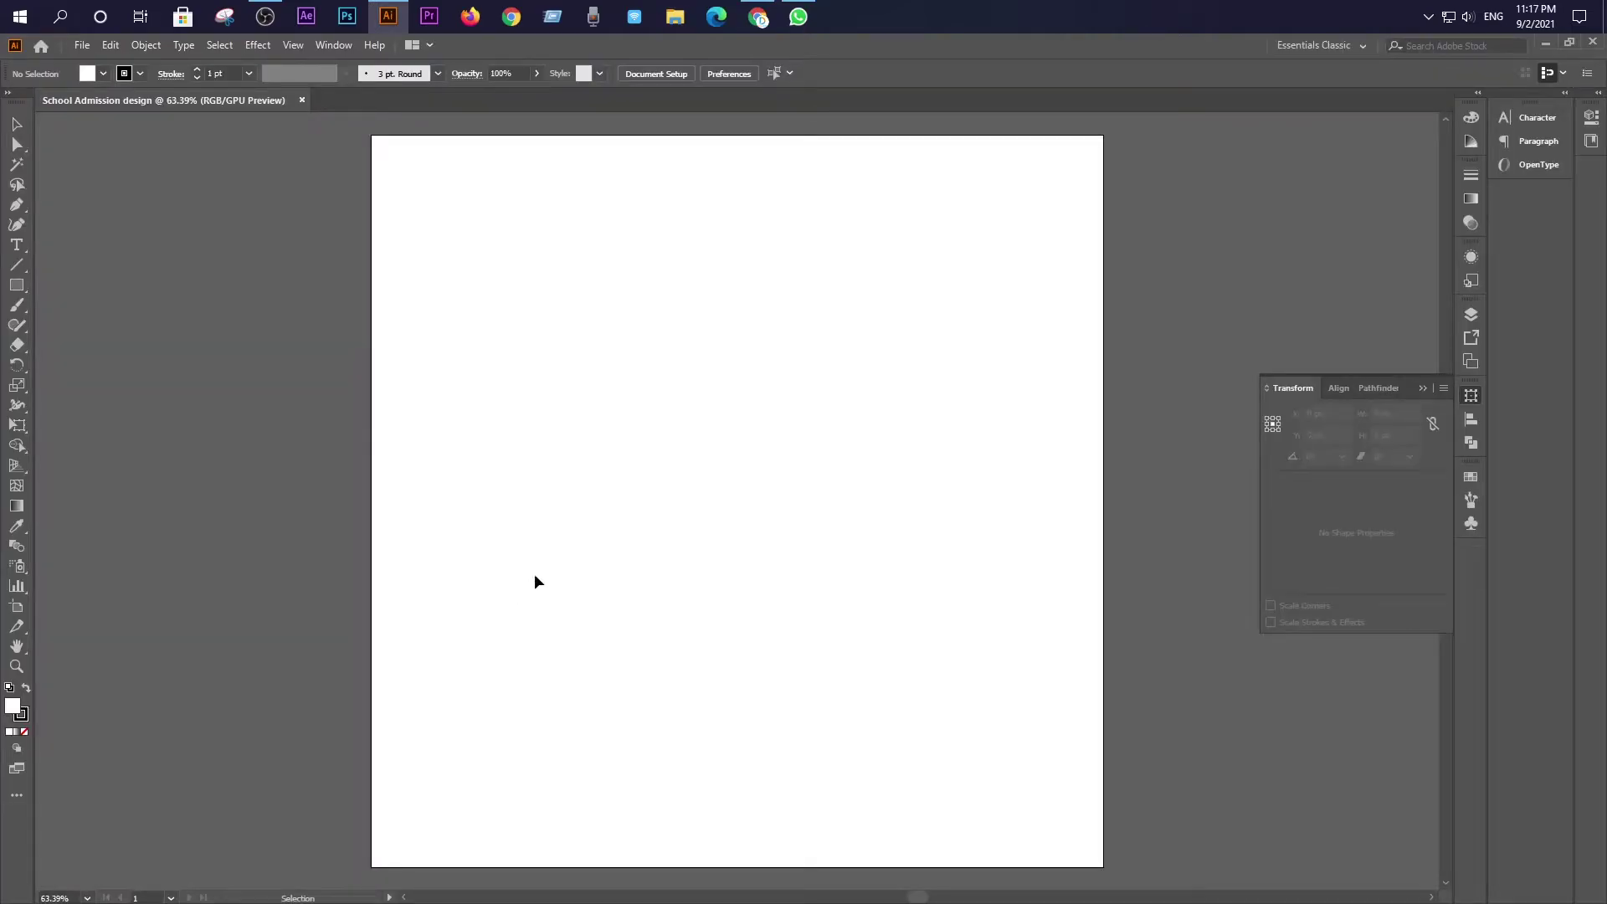
# Create a 1080 x 1080 px rectangle as the background for the artboard
pyautogui.scroll(-1, 534, 570)
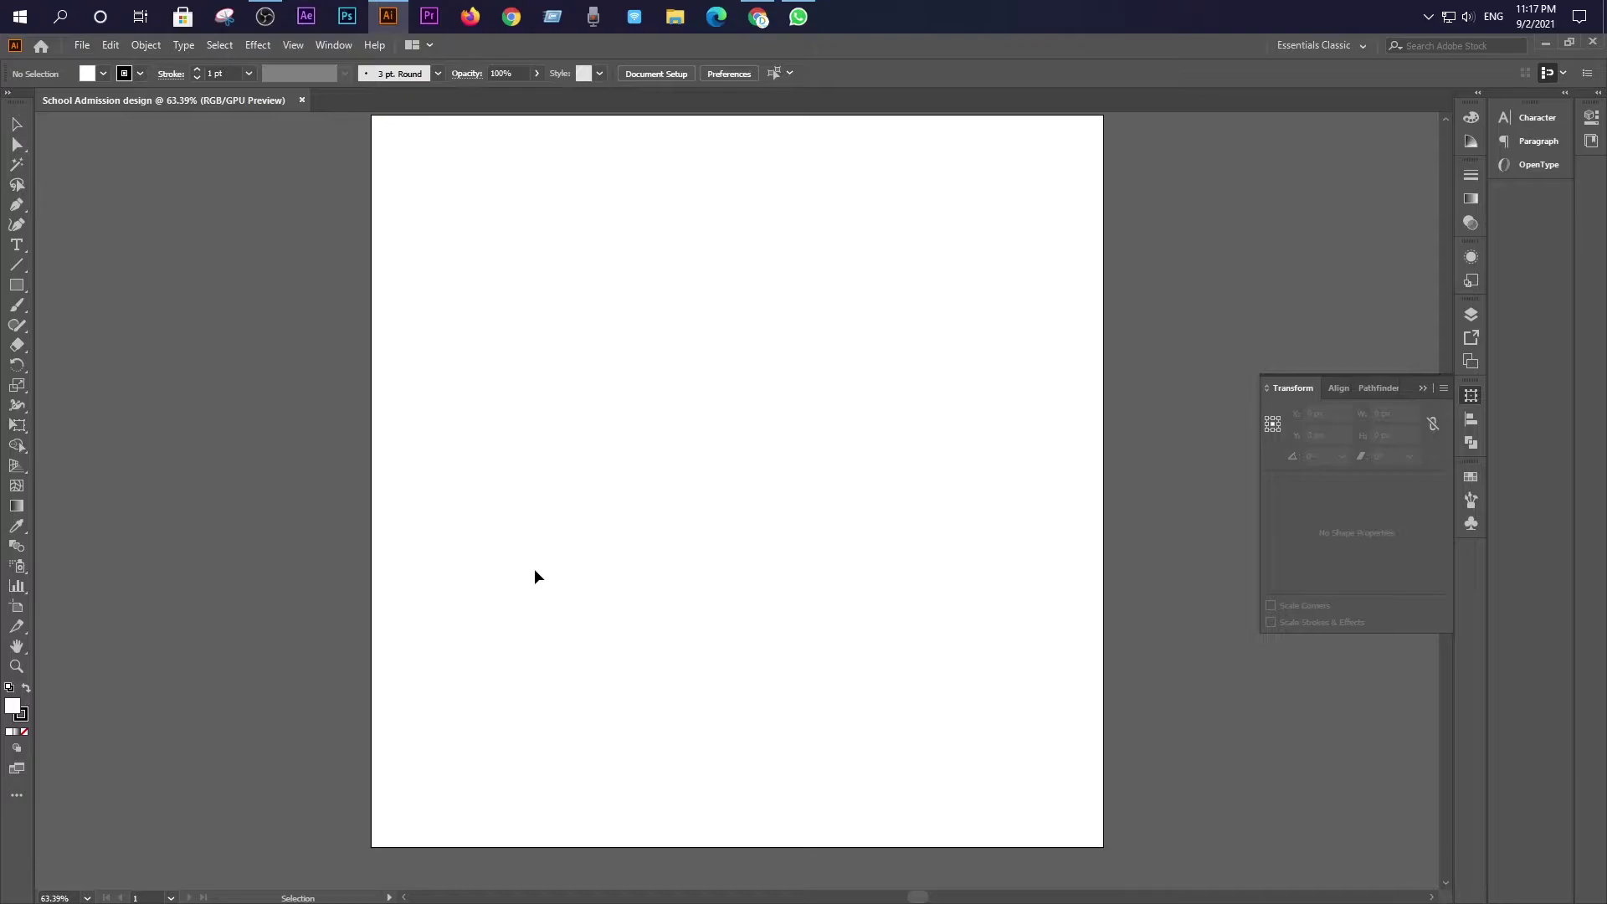
pyautogui.scroll(-1, 534, 570)
pyautogui.click(15, 289)
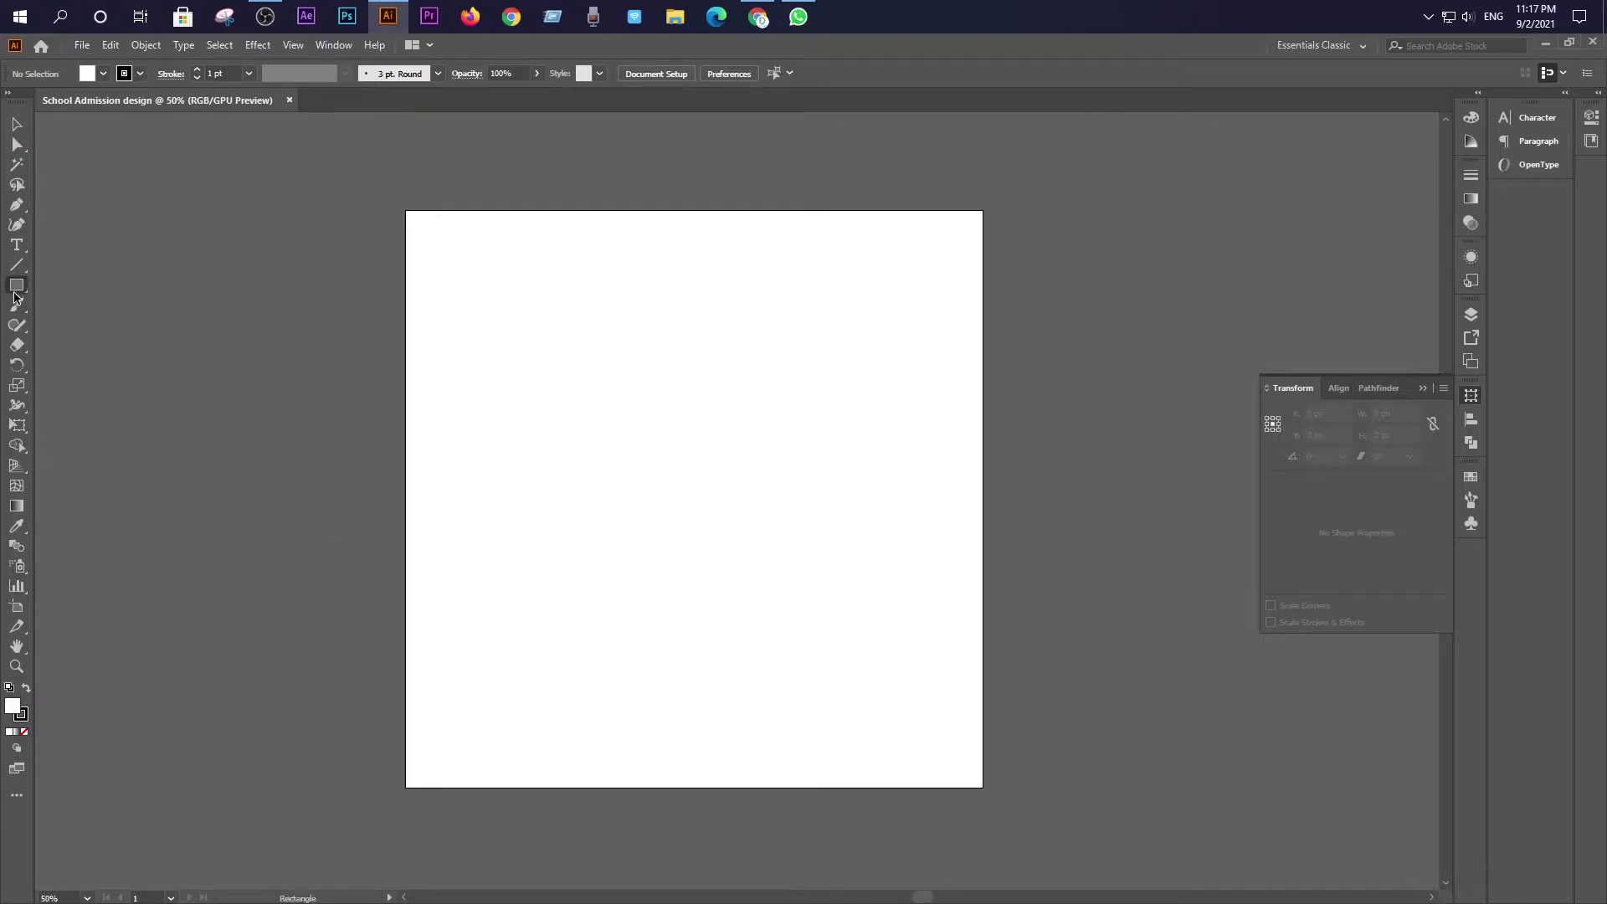
pyautogui.click(597, 357)
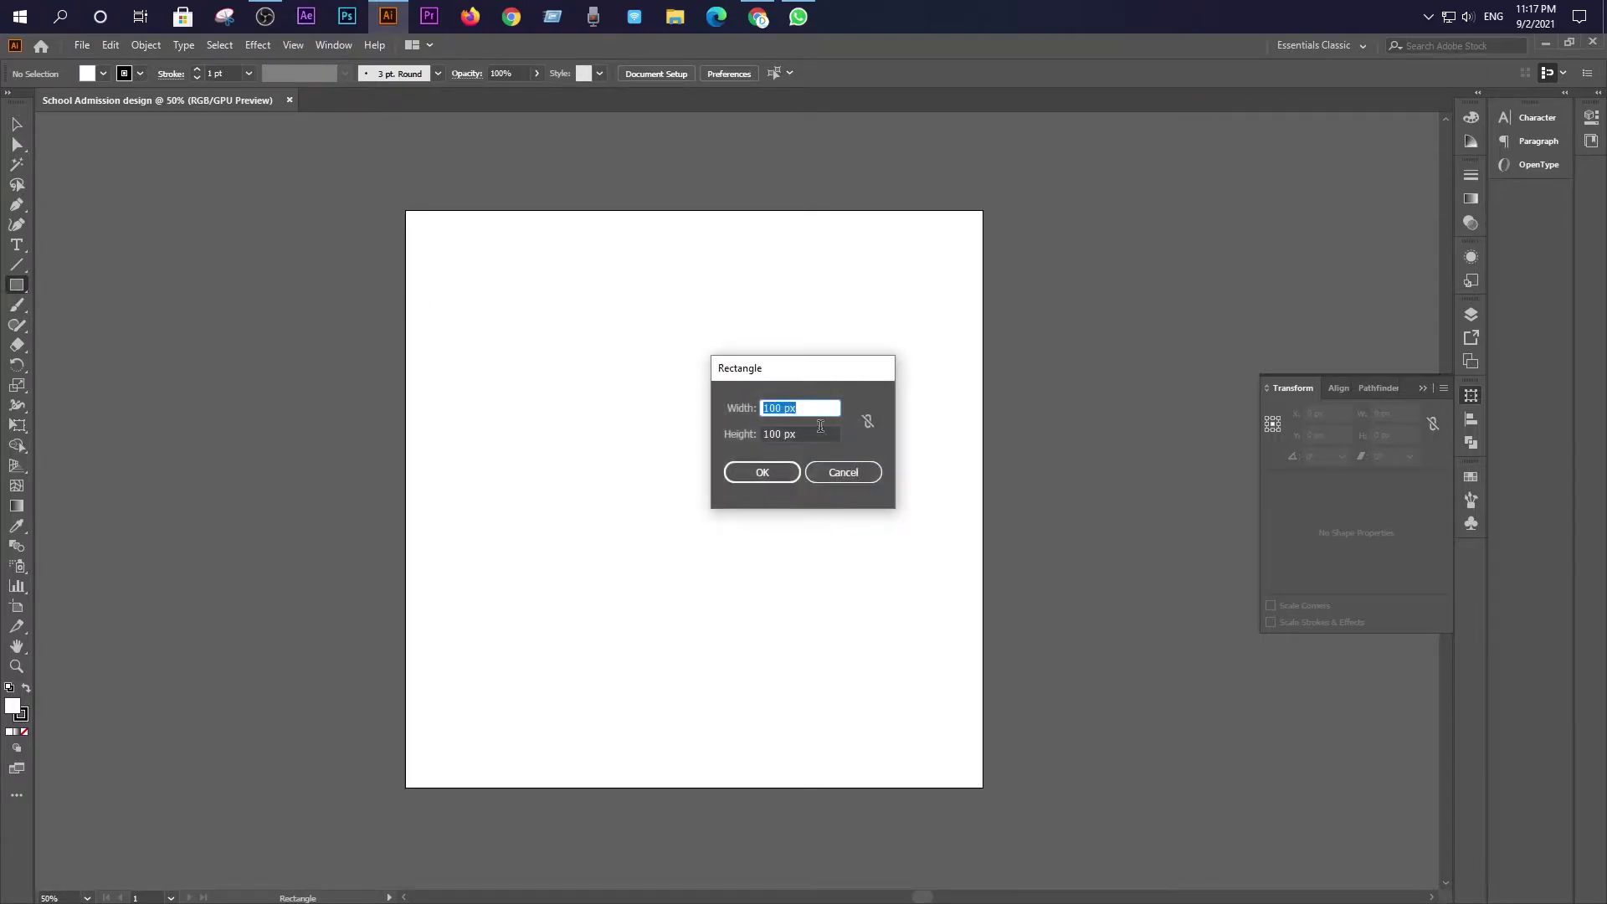
pyautogui.click(775, 406)
pyautogui.write('8')
pyautogui.click(777, 433)
pyautogui.write('8')
pyautogui.click(762, 472)
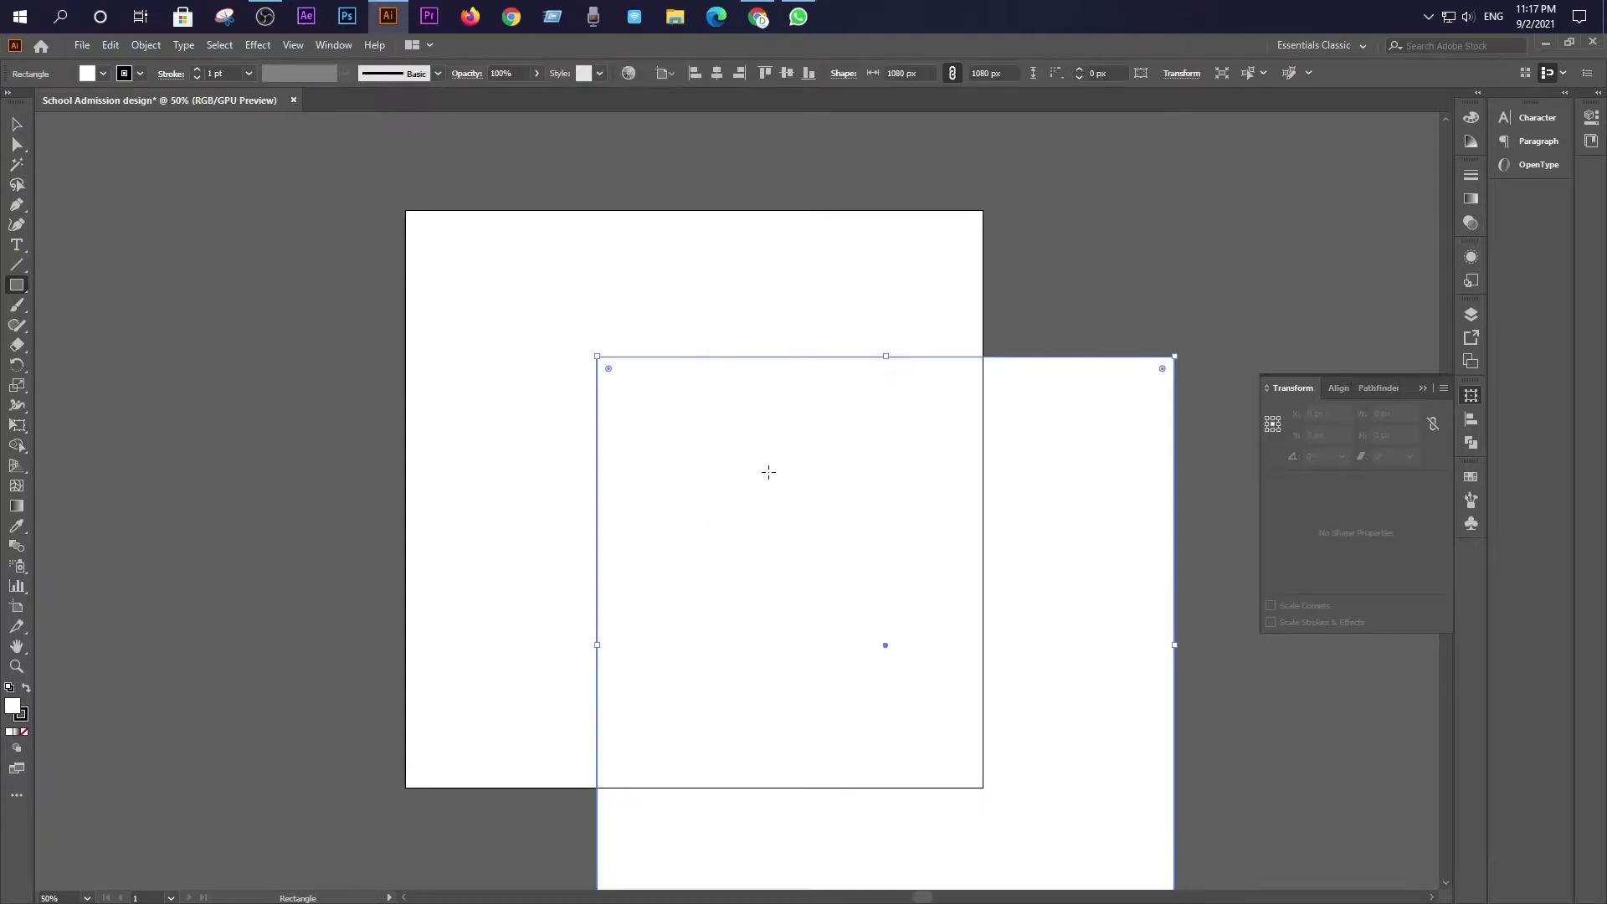
# Align the background rectangle to the artboard's horizontal and vertical centre
pyautogui.click(16, 124)
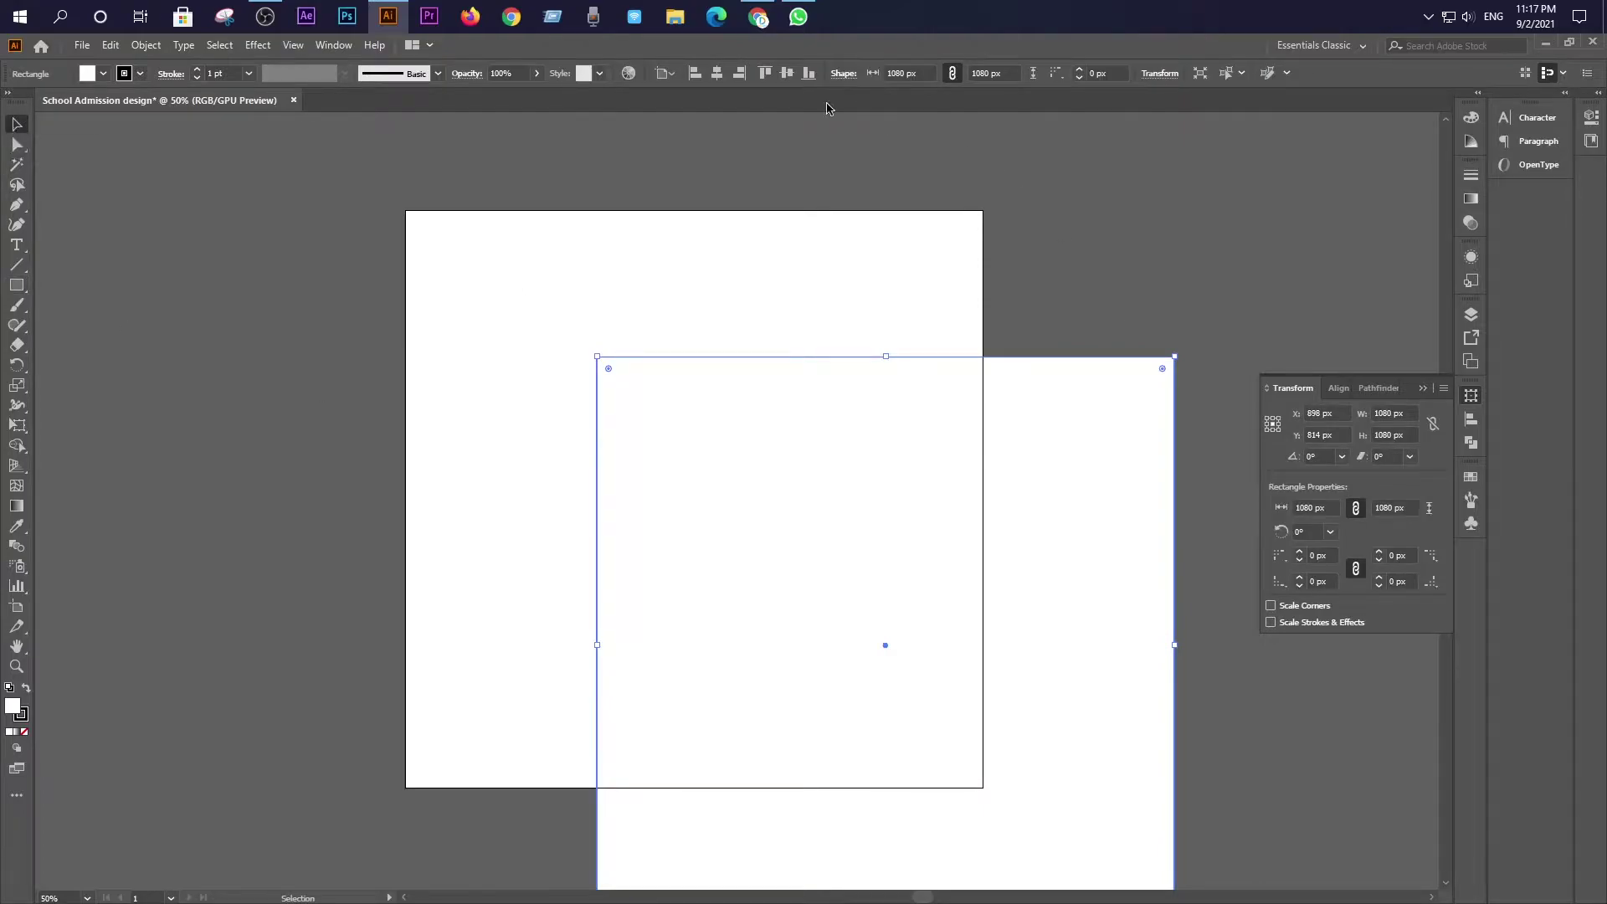
pyautogui.click(671, 77)
pyautogui.click(685, 128)
pyautogui.click(717, 75)
pyautogui.click(787, 76)
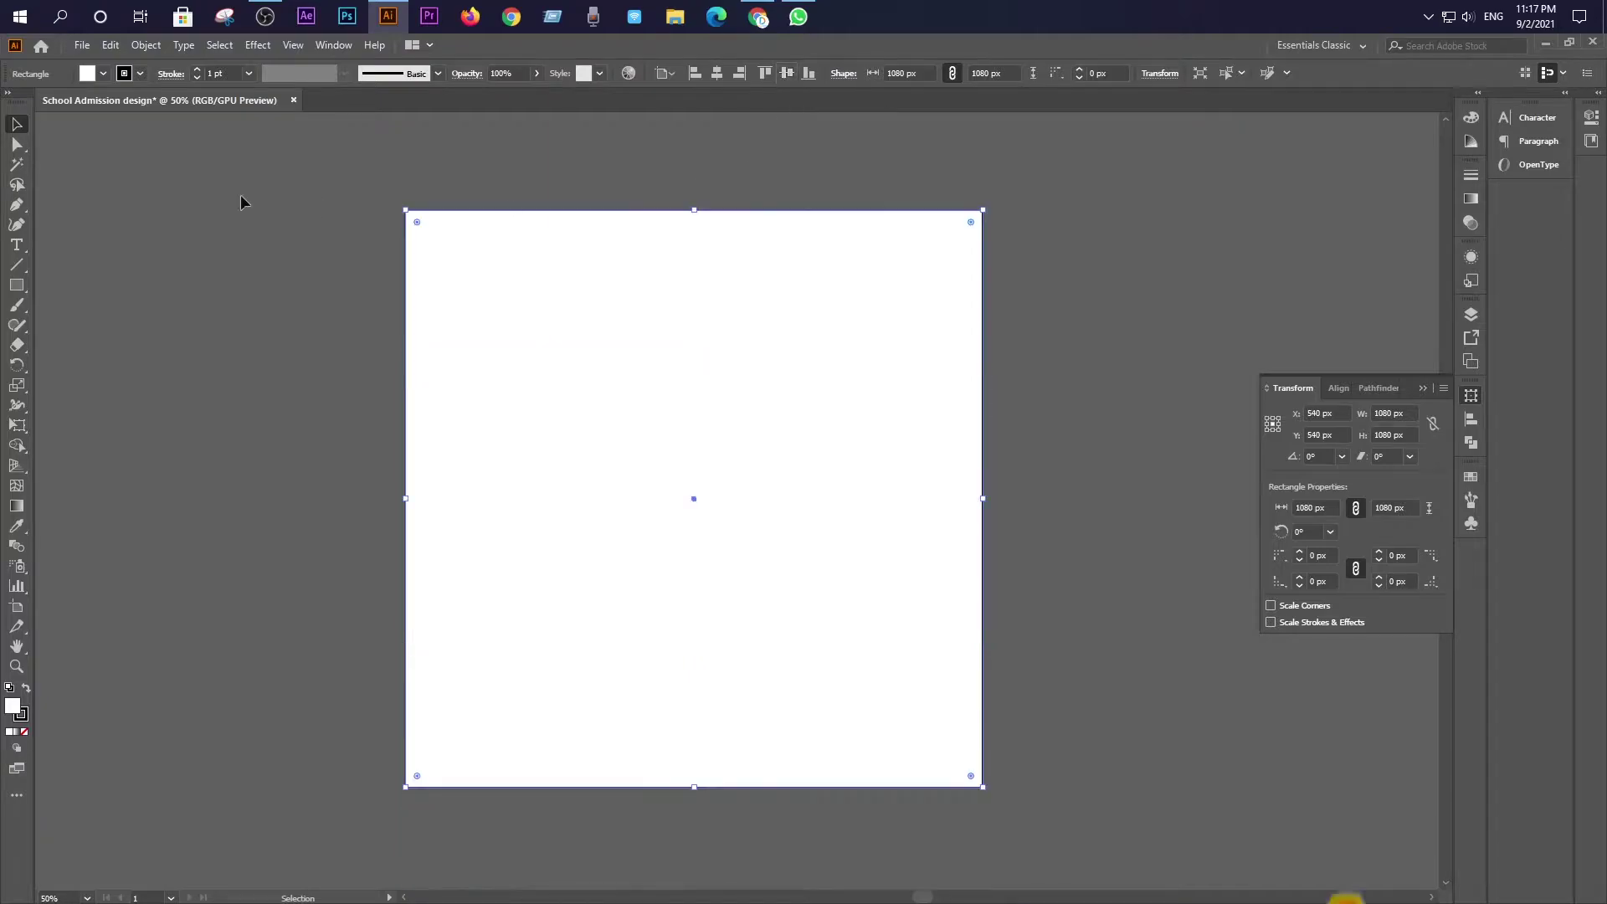
# Remove the stroke from the background rectangle and deselect it
pyautogui.click(139, 74)
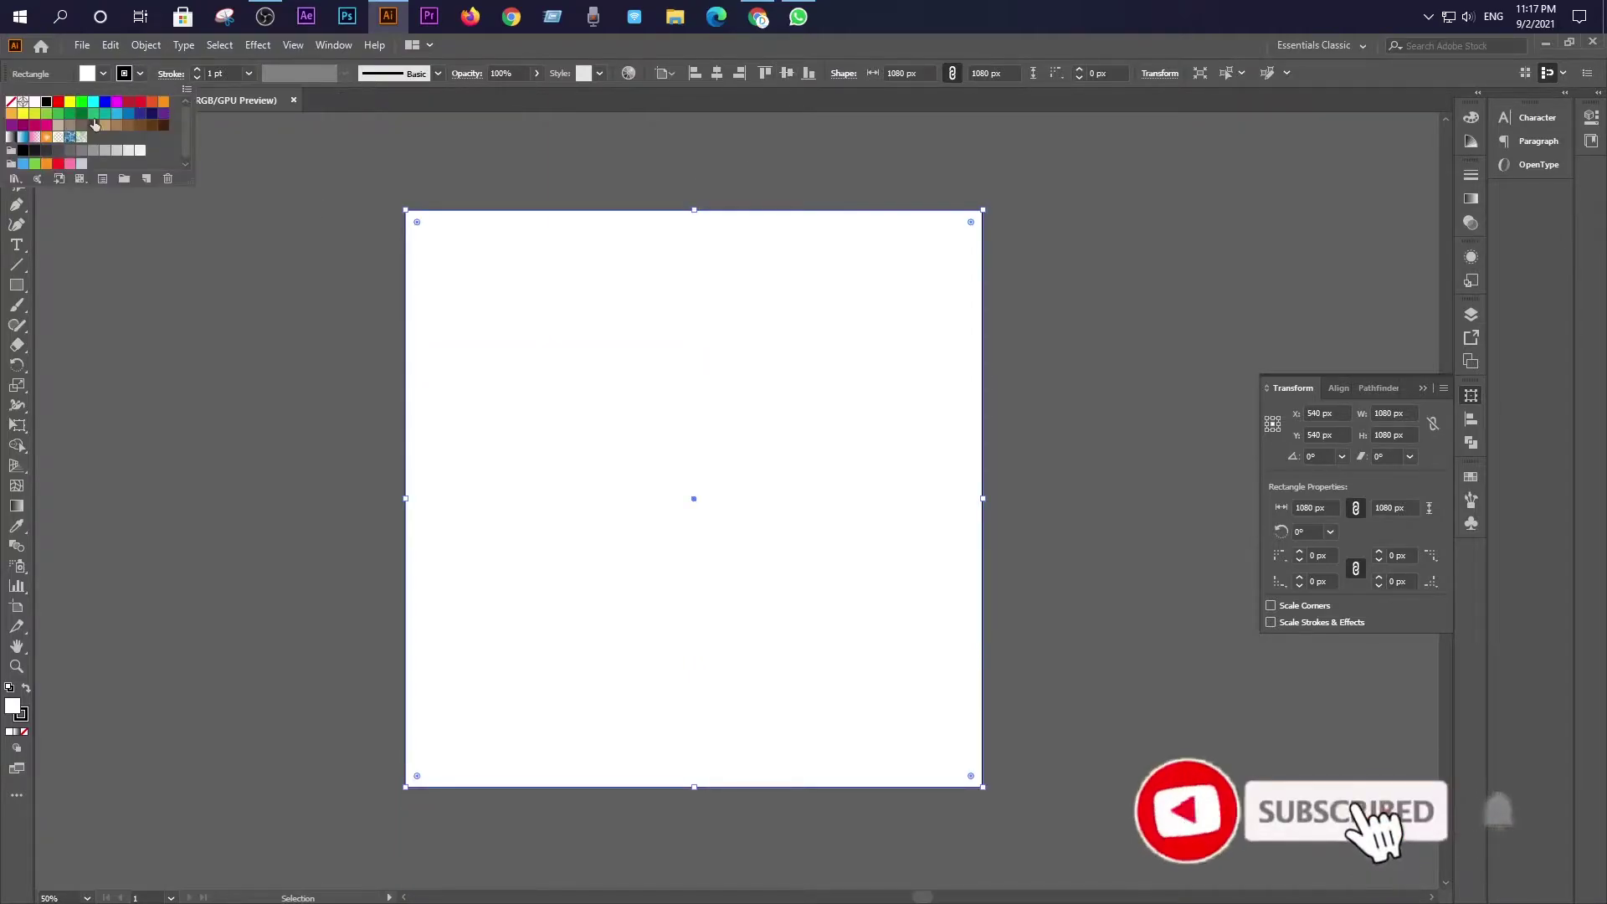
pyautogui.click(10, 104)
pyautogui.click(103, 353)
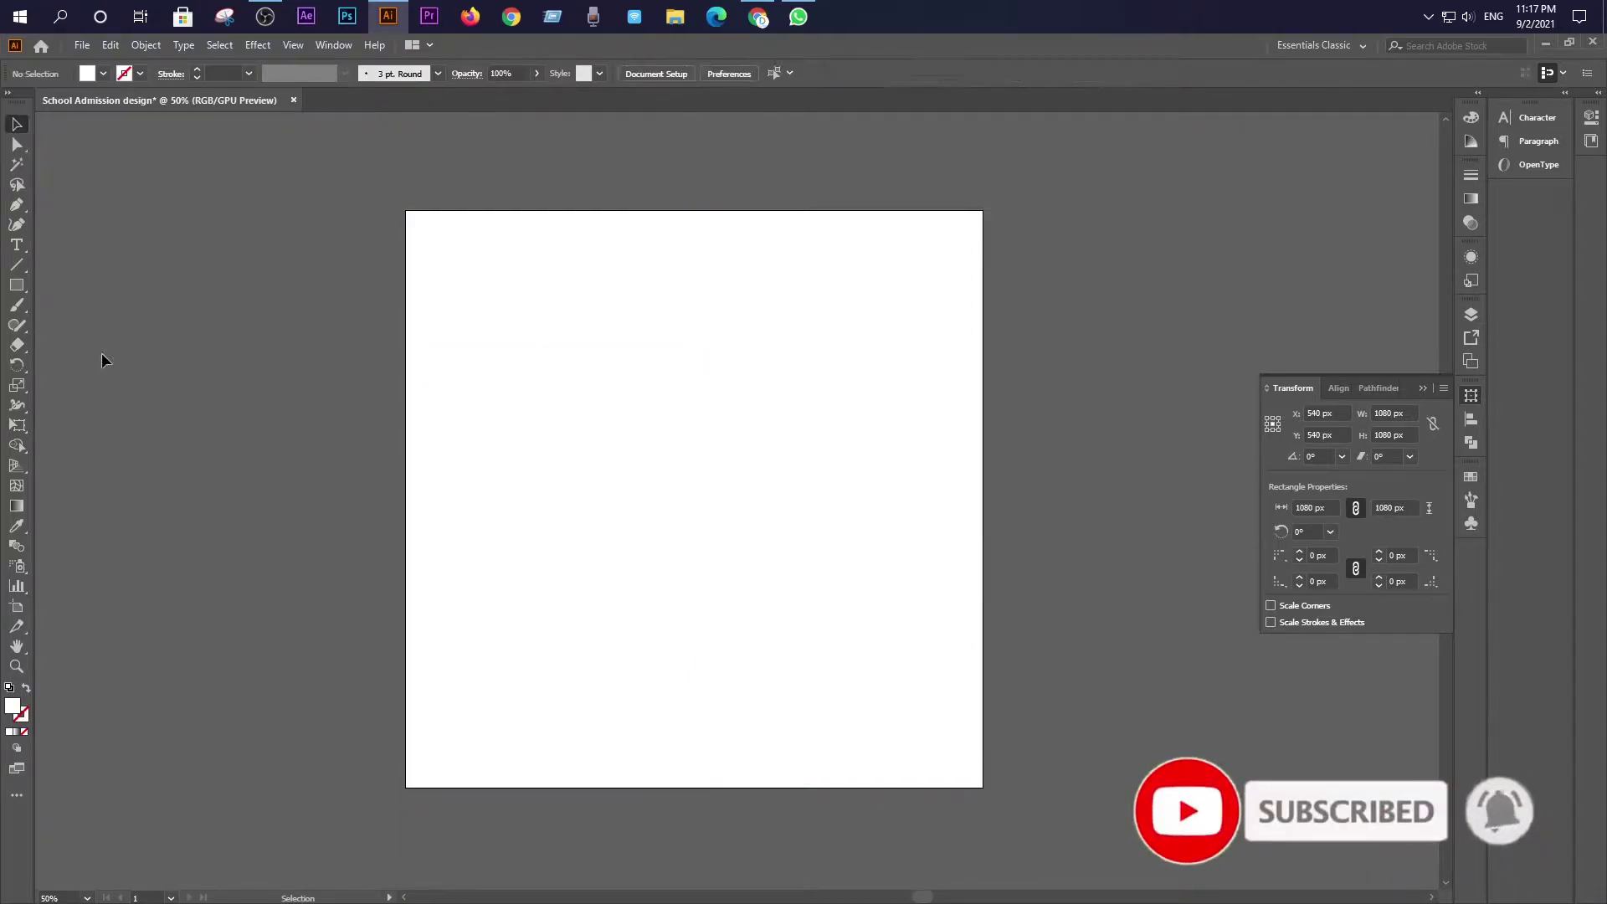
# Offset the background rectangle's path by -50 px with miter joins to make an inner margin rectangle
pyautogui.click(811, 385)
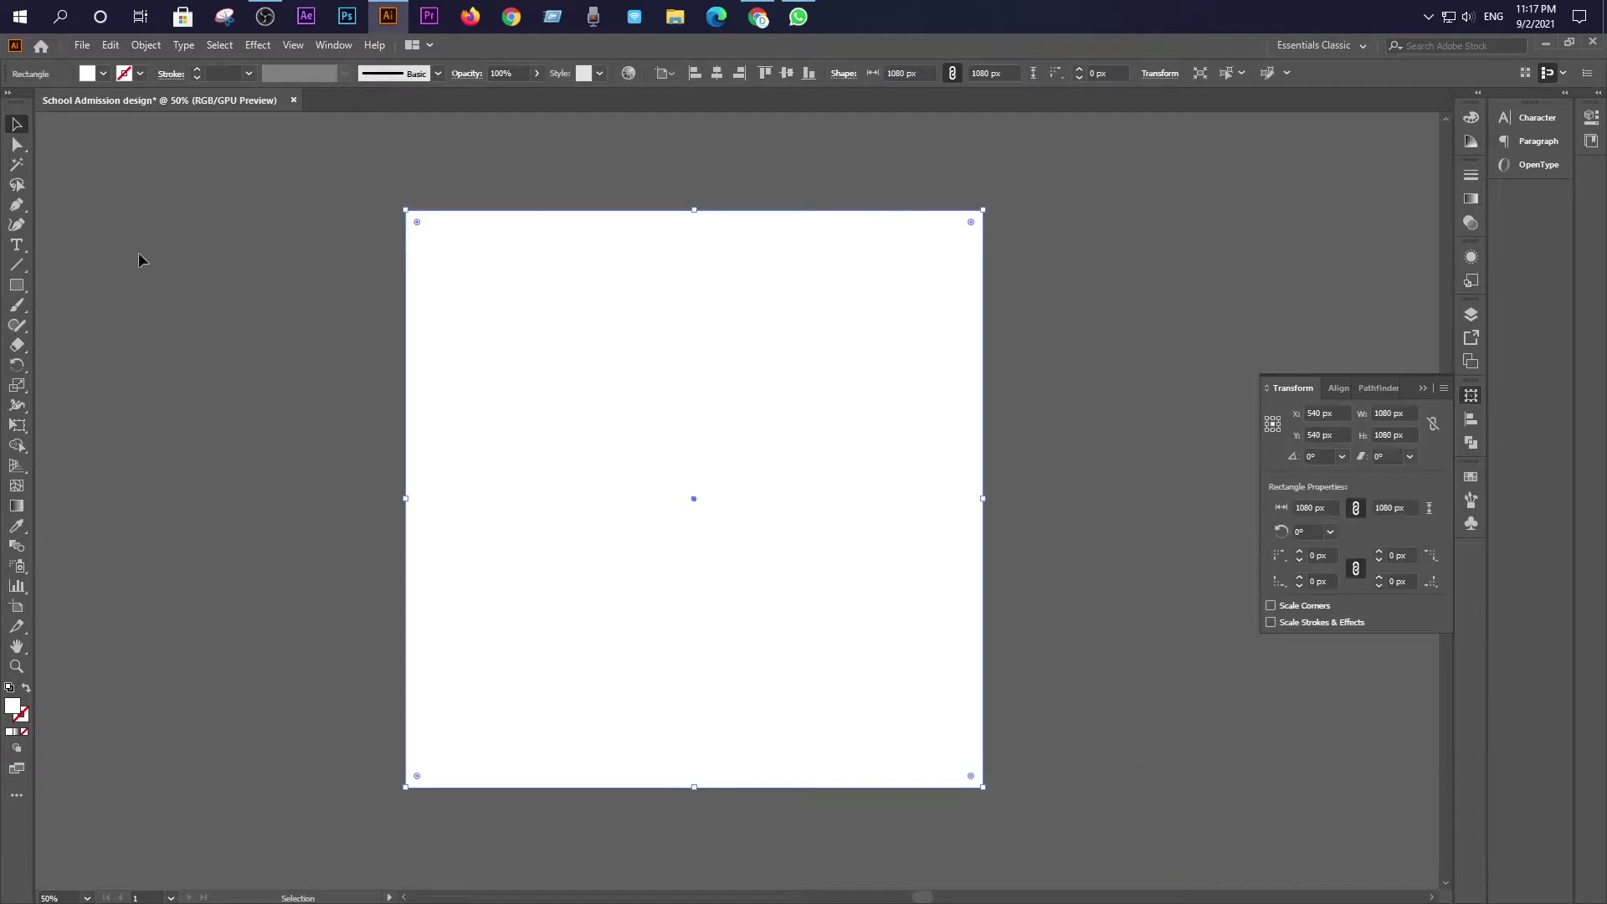
pyautogui.click(145, 45)
pyautogui.moveTo(219, 444)
pyautogui.click(492, 505)
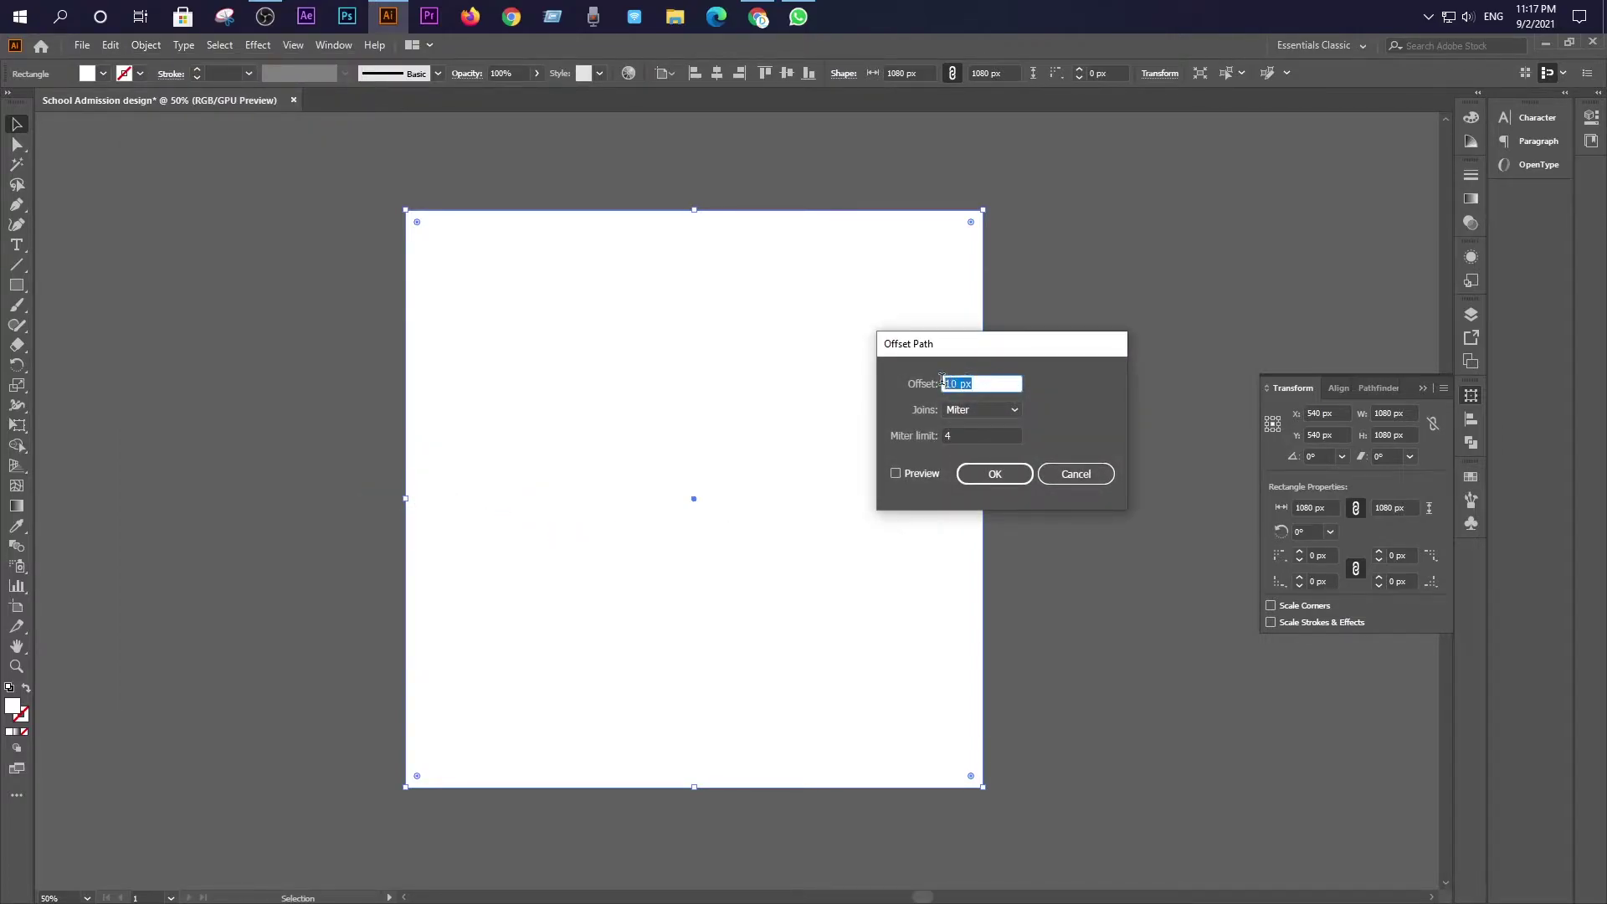
pyautogui.write('-5')
pyautogui.click(897, 475)
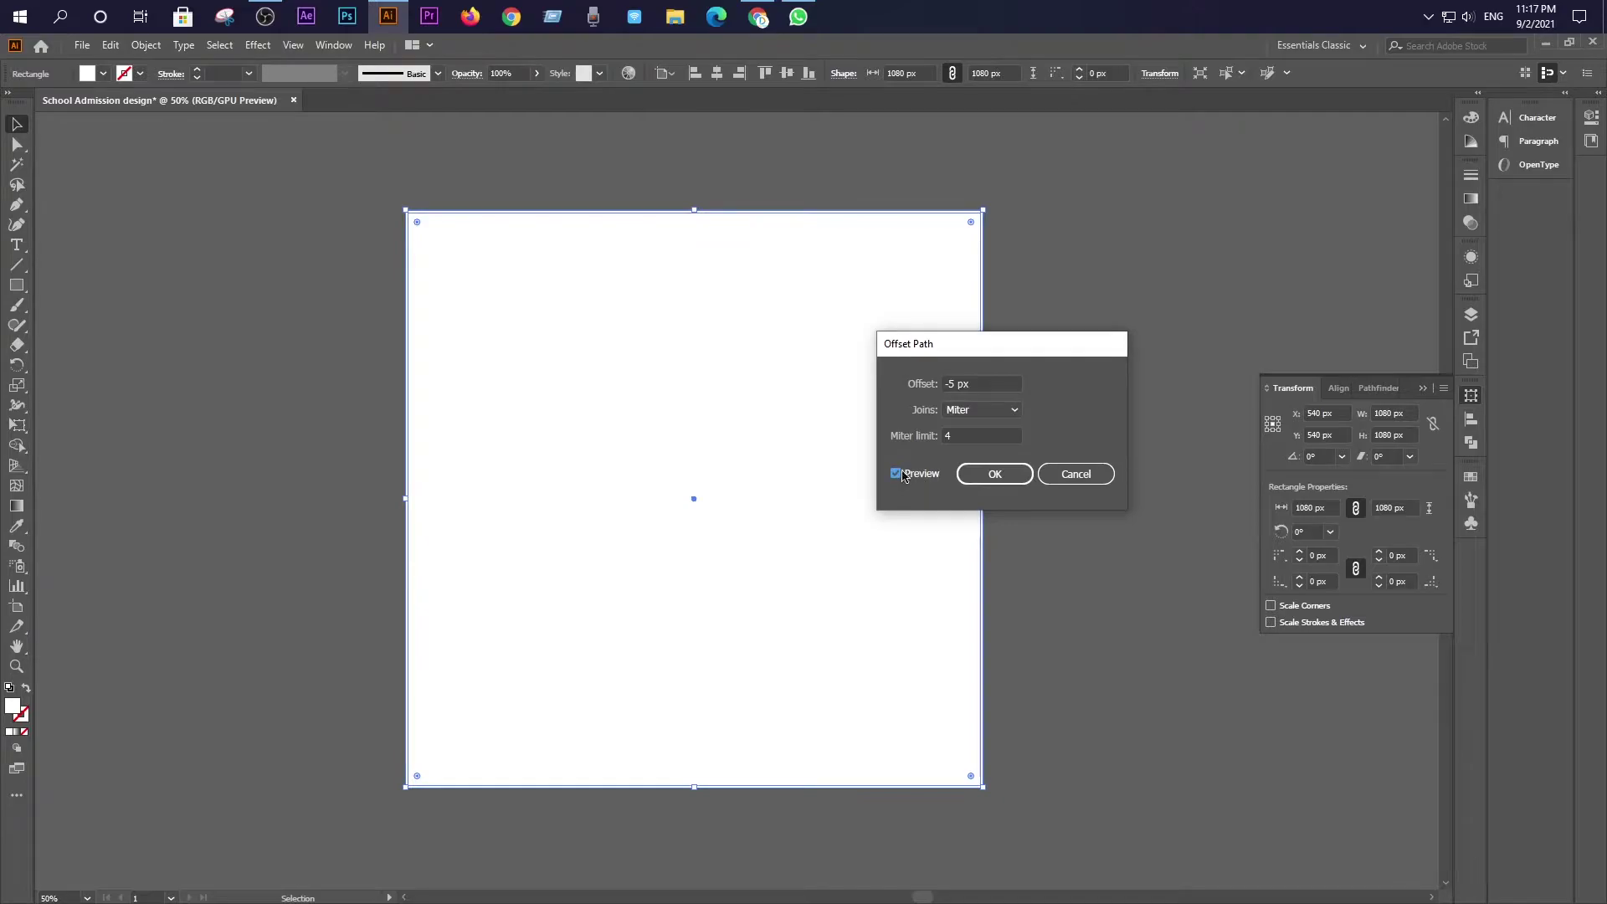
pyautogui.click(983, 383)
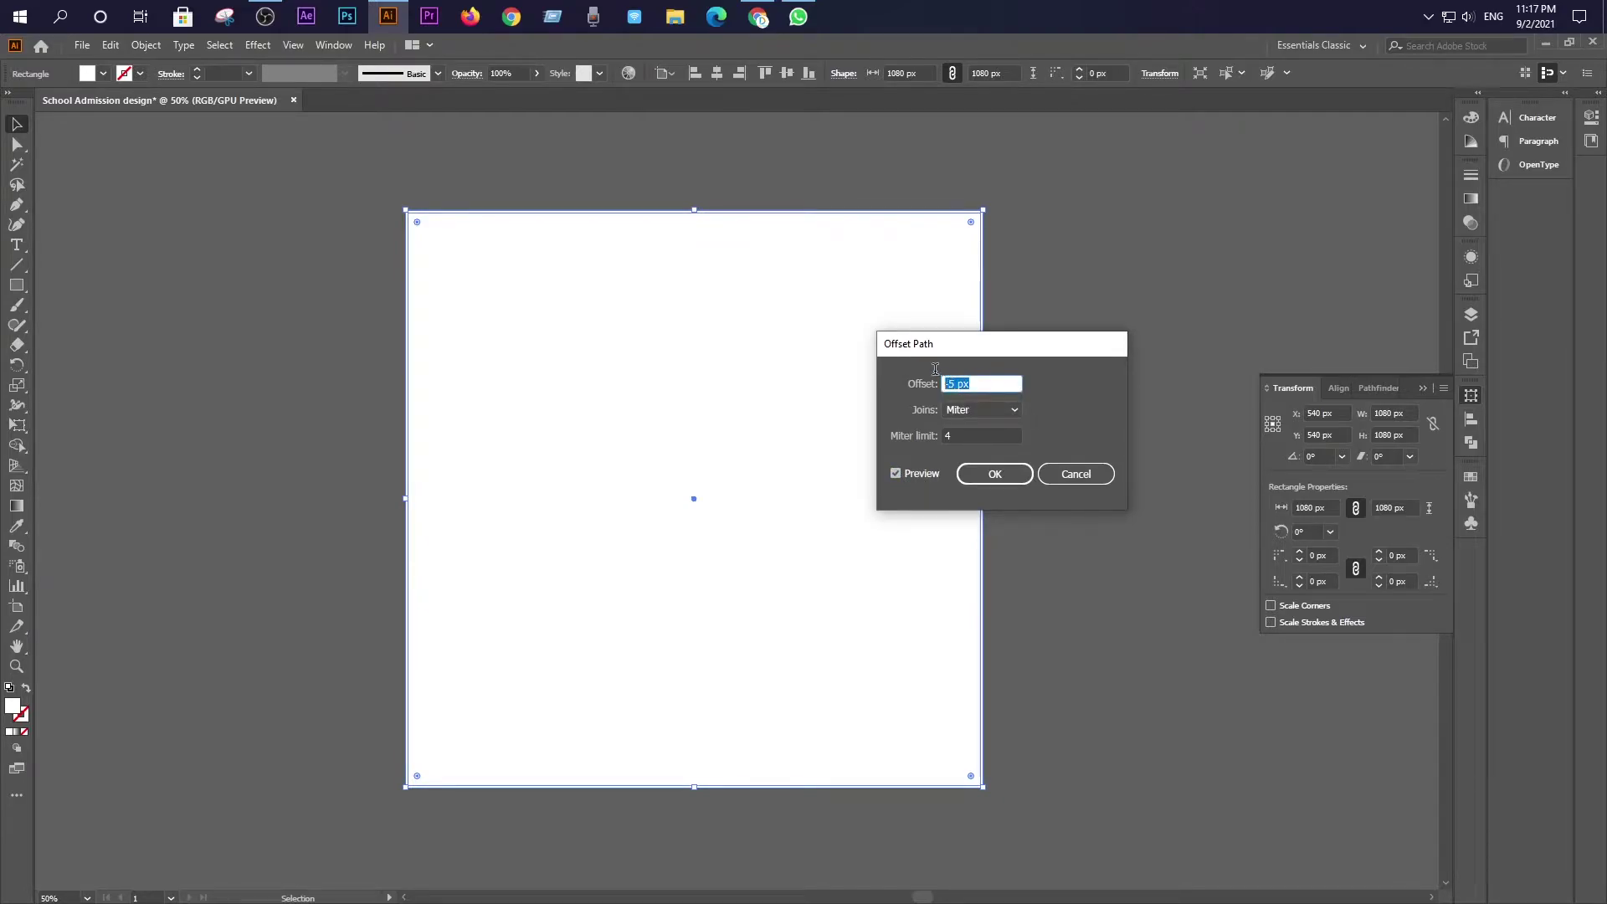
pyautogui.write('-50')
pyautogui.click(897, 475)
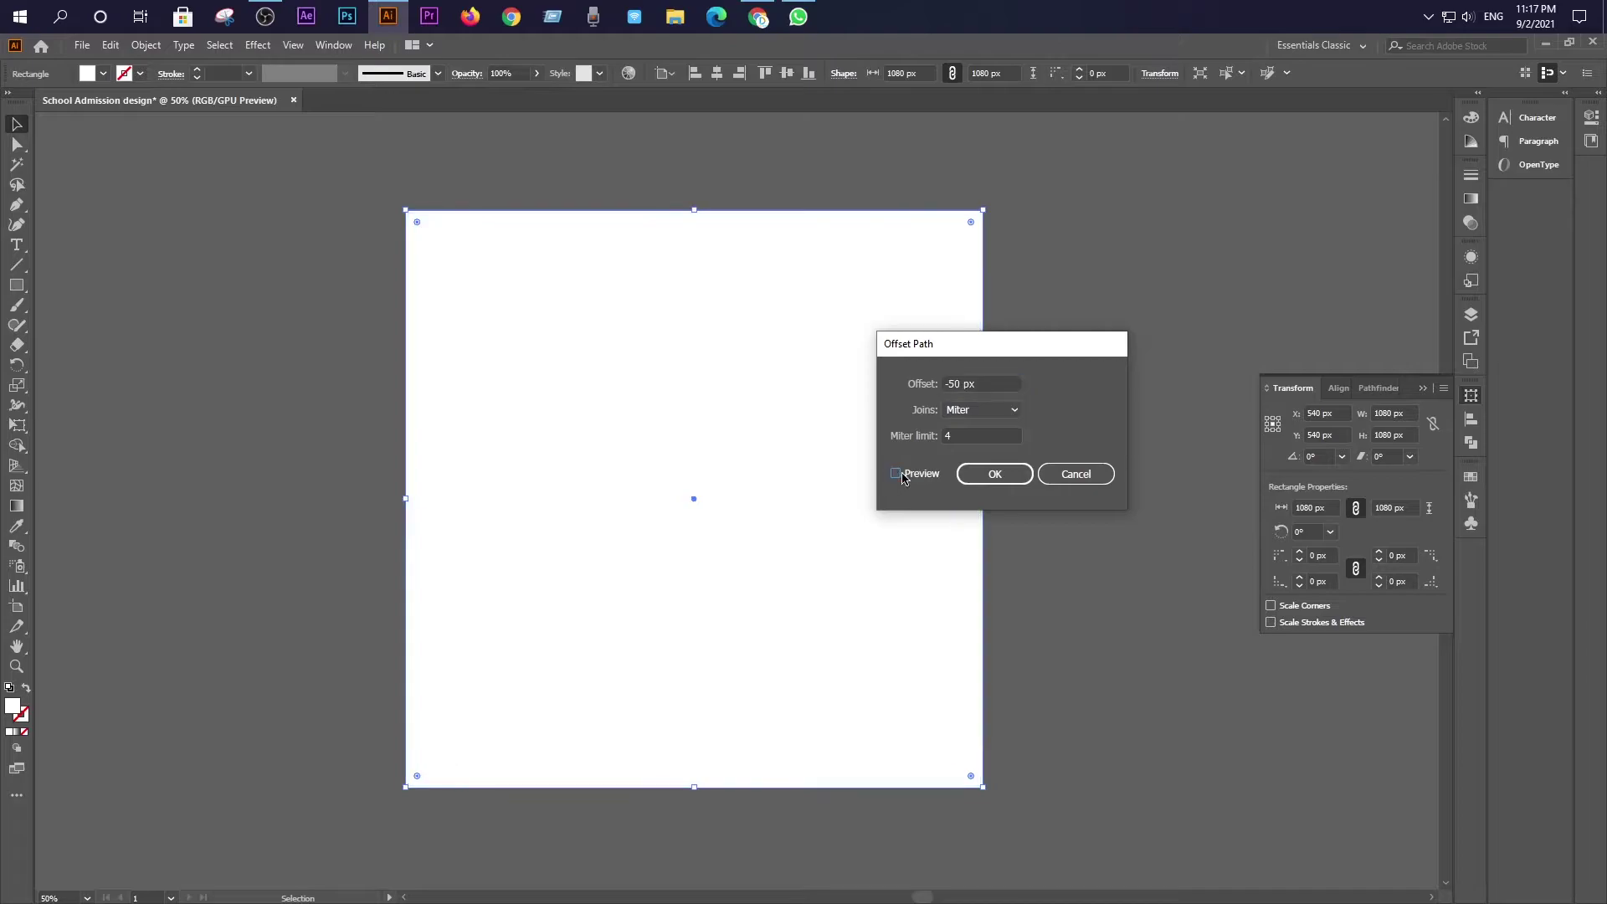
pyautogui.click(898, 475)
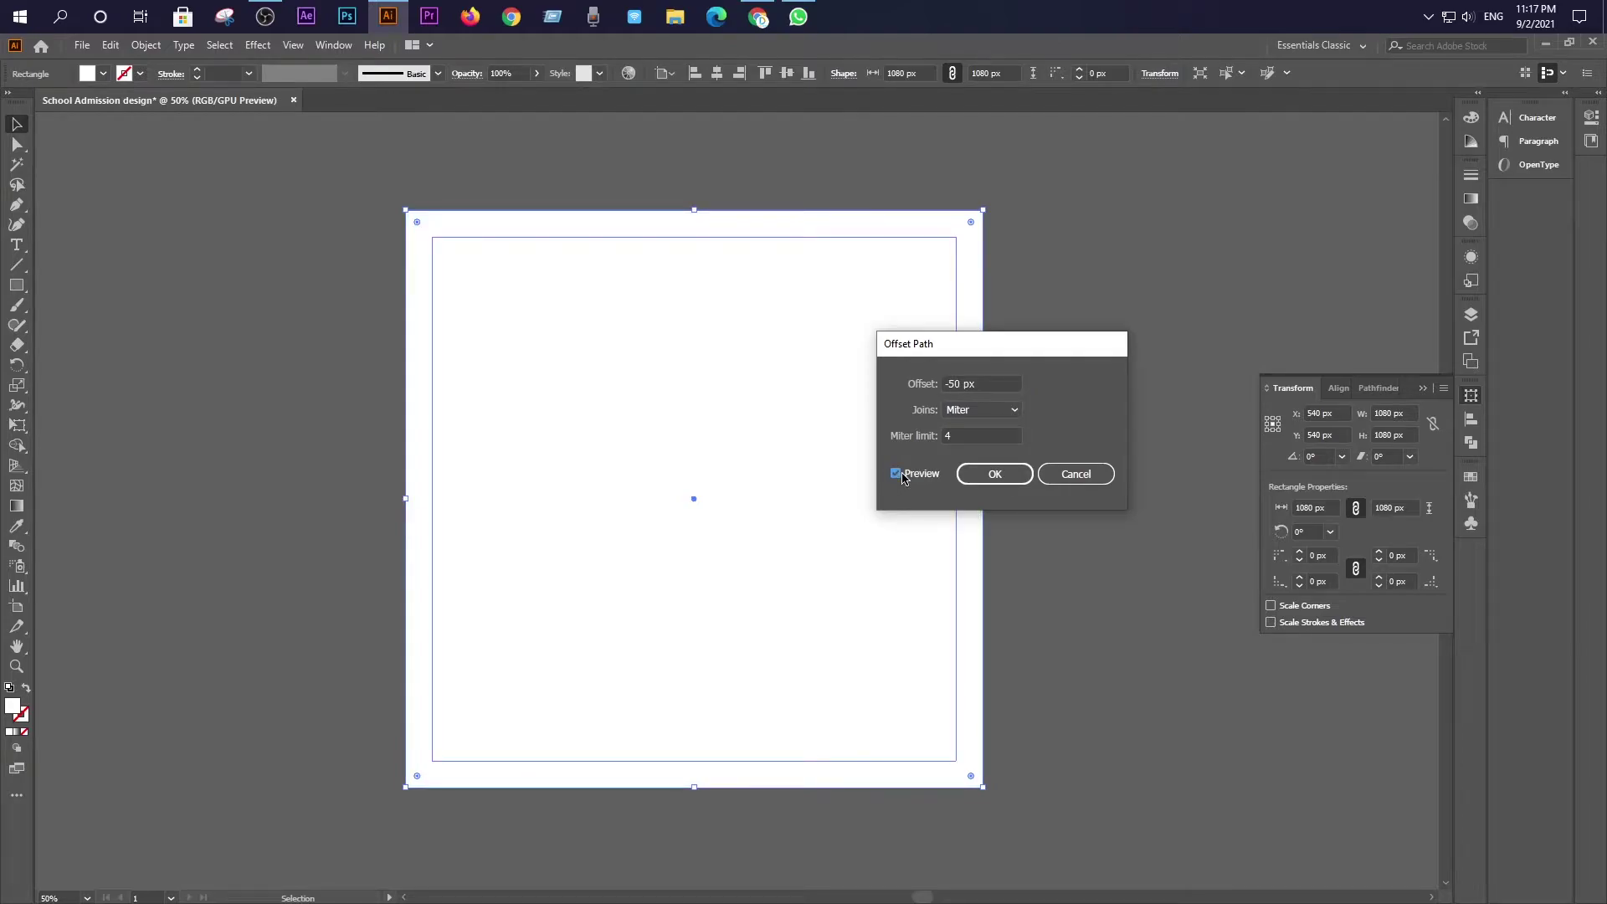
pyautogui.click(993, 475)
# Convert the inner margin rectangle into guides and lock the guides
pyautogui.rightClick(481, 250)
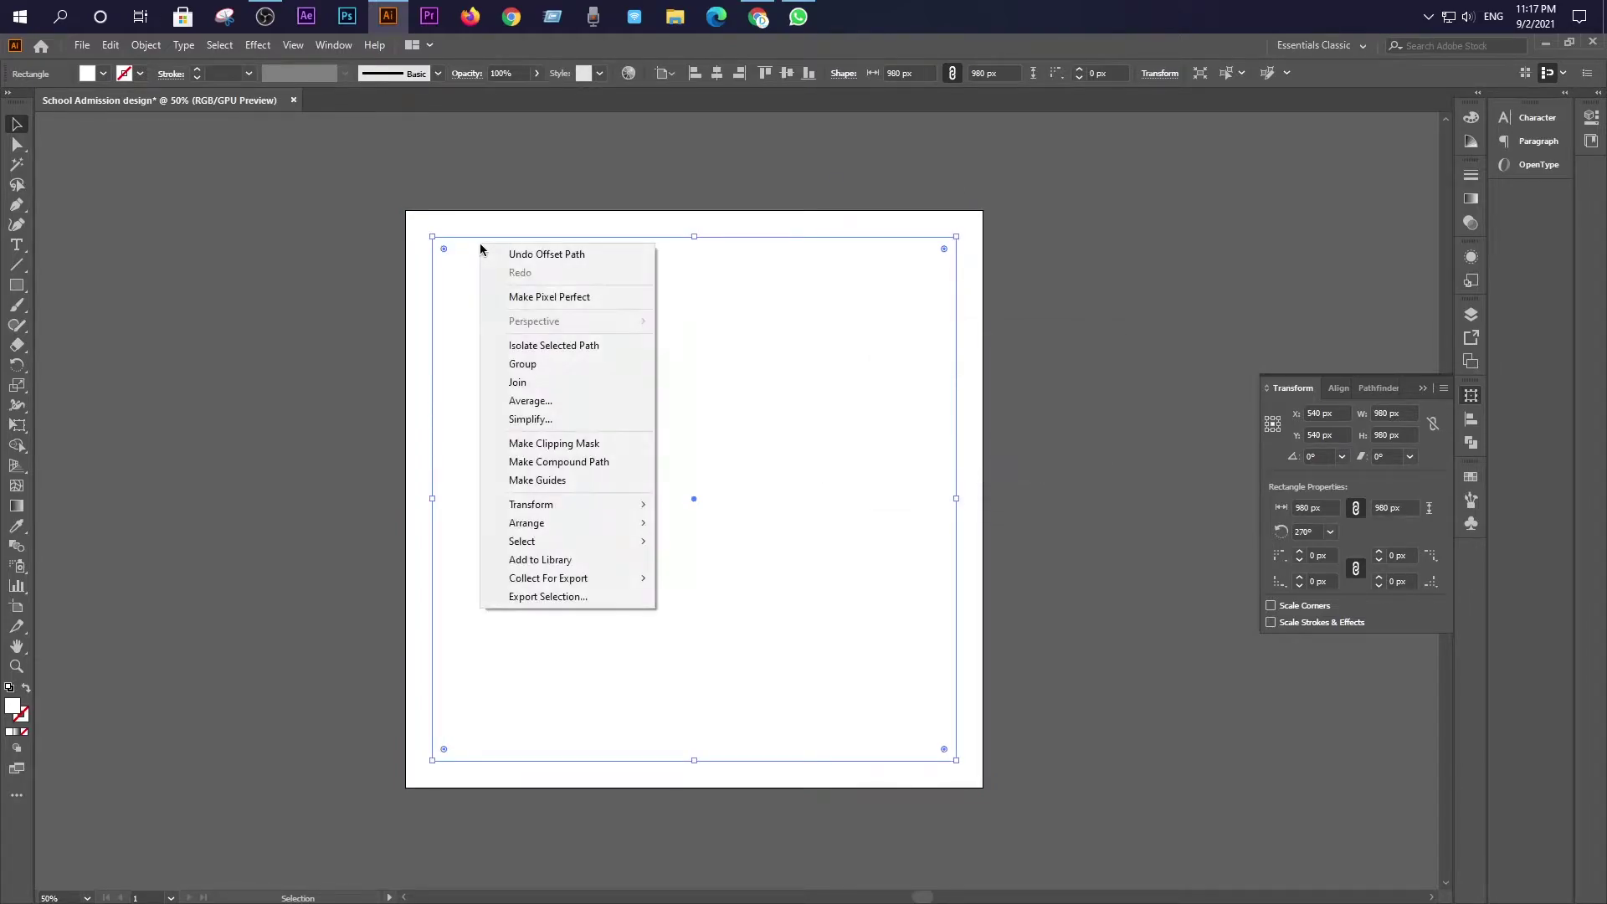
pyautogui.click(559, 483)
pyautogui.click(254, 313)
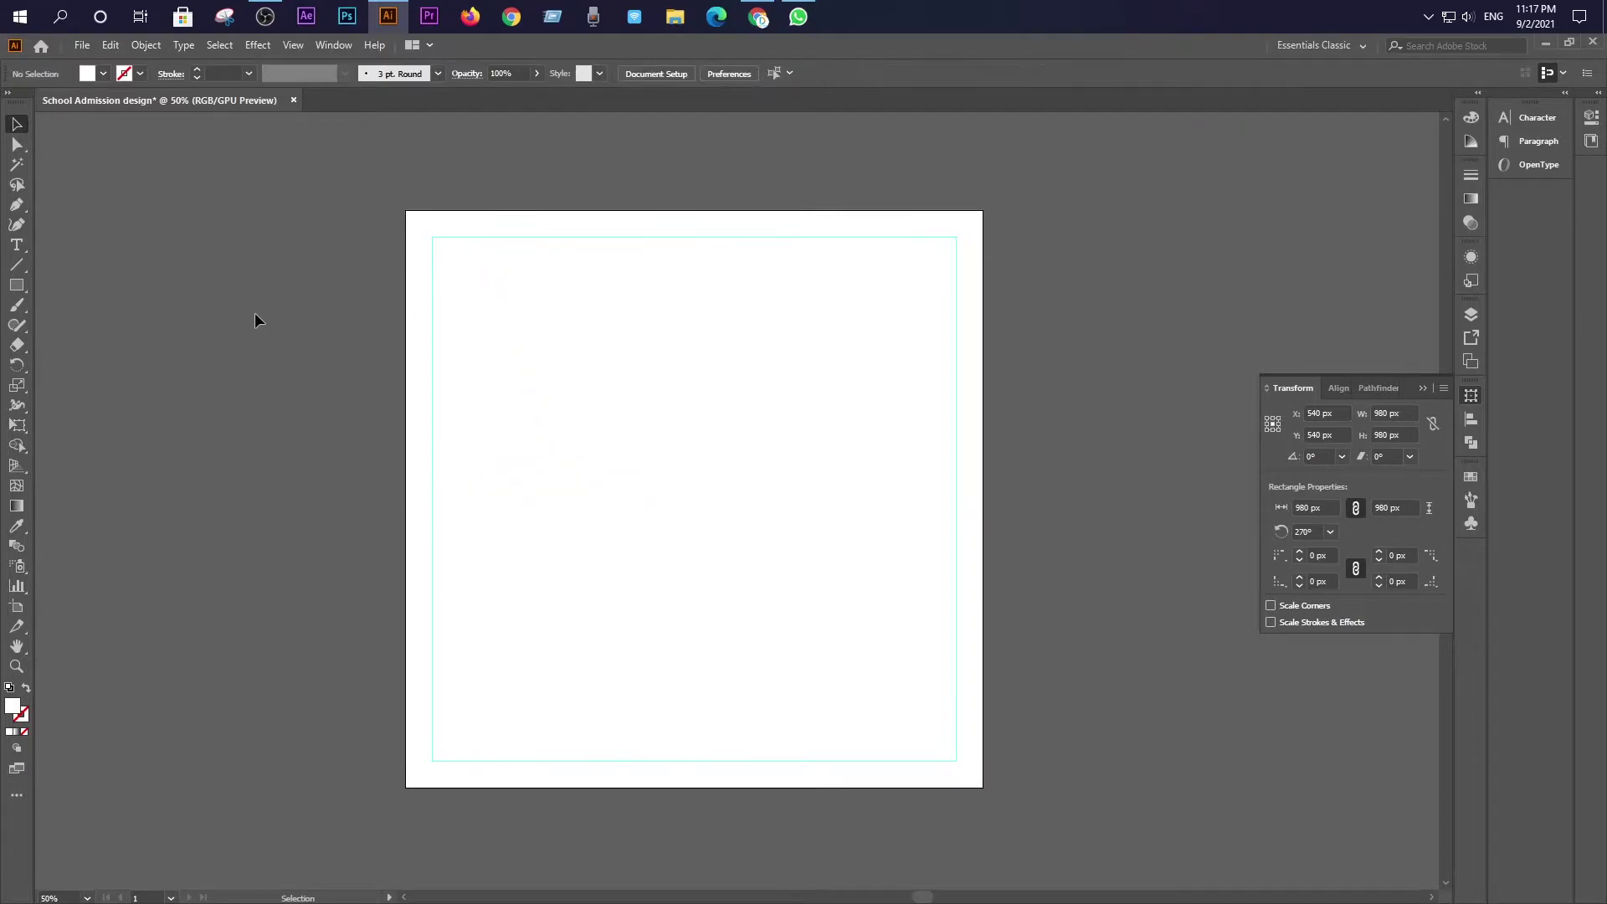
pyautogui.click(573, 238)
pyautogui.rightClick(573, 242)
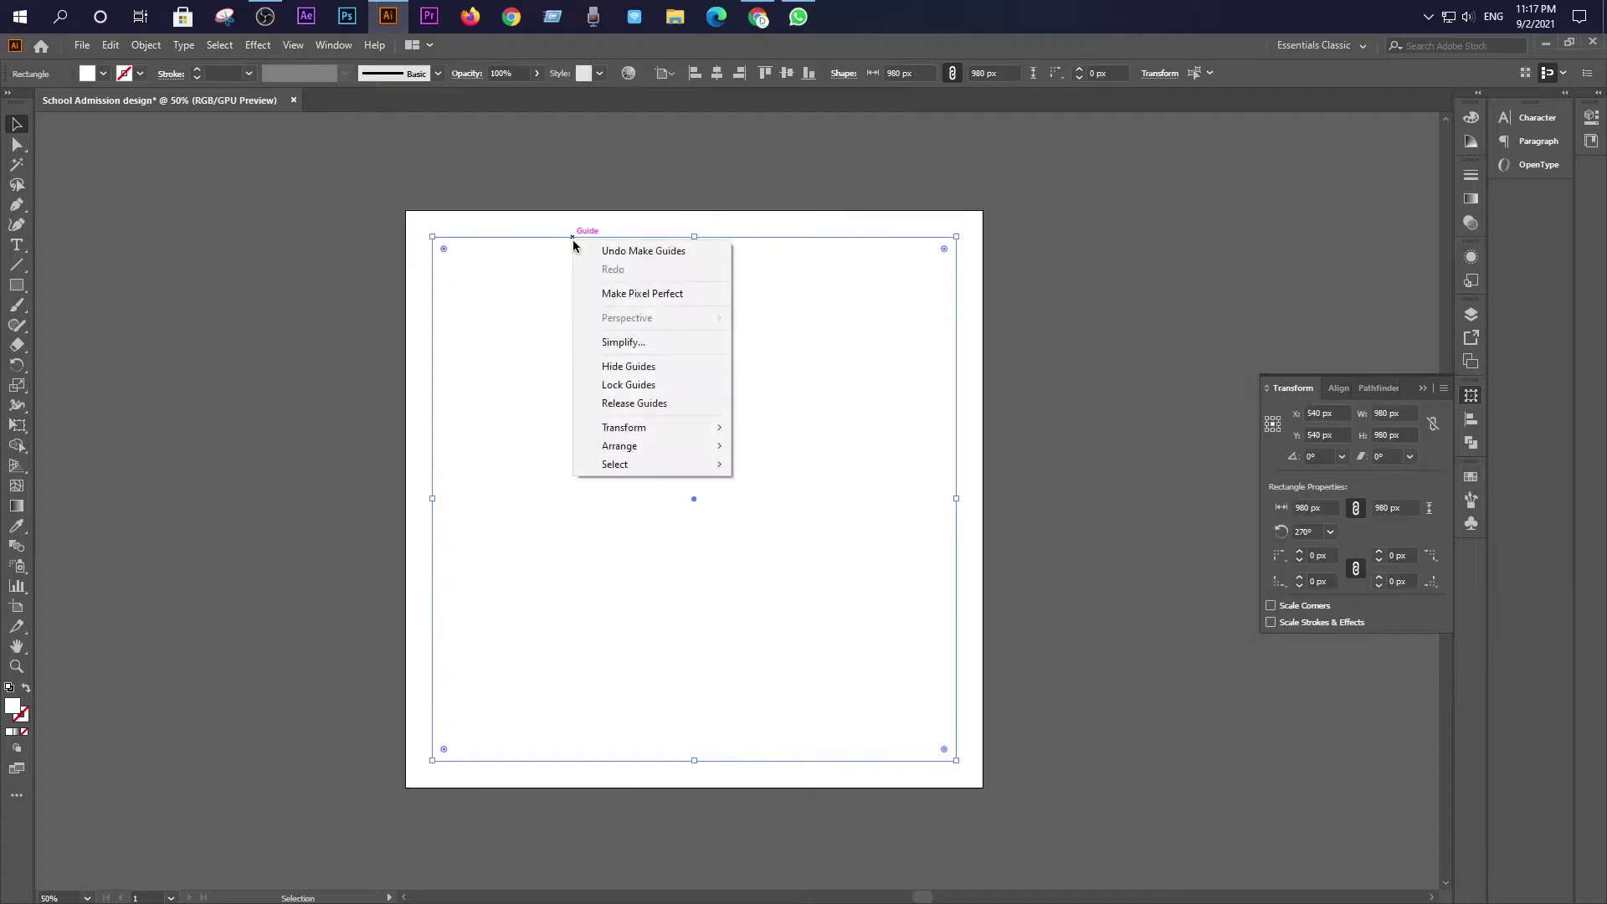
pyautogui.click(649, 386)
# Select the white background rectangle and lock it
pyautogui.moveTo(426, 206); pyautogui.dragTo(584, 409)
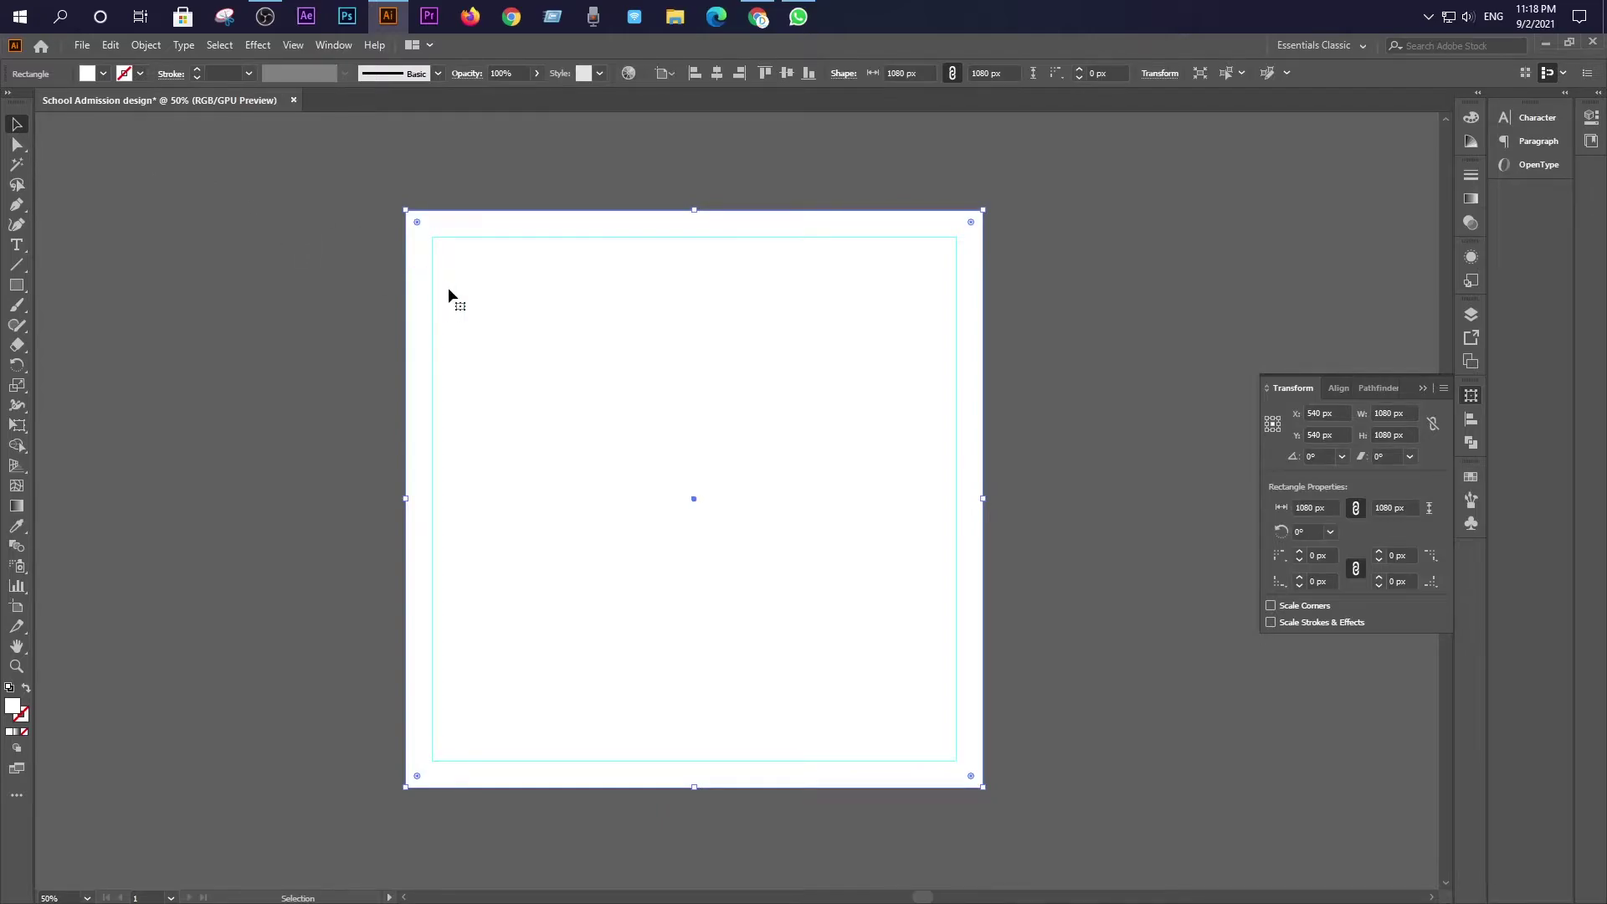
pyautogui.click(143, 45)
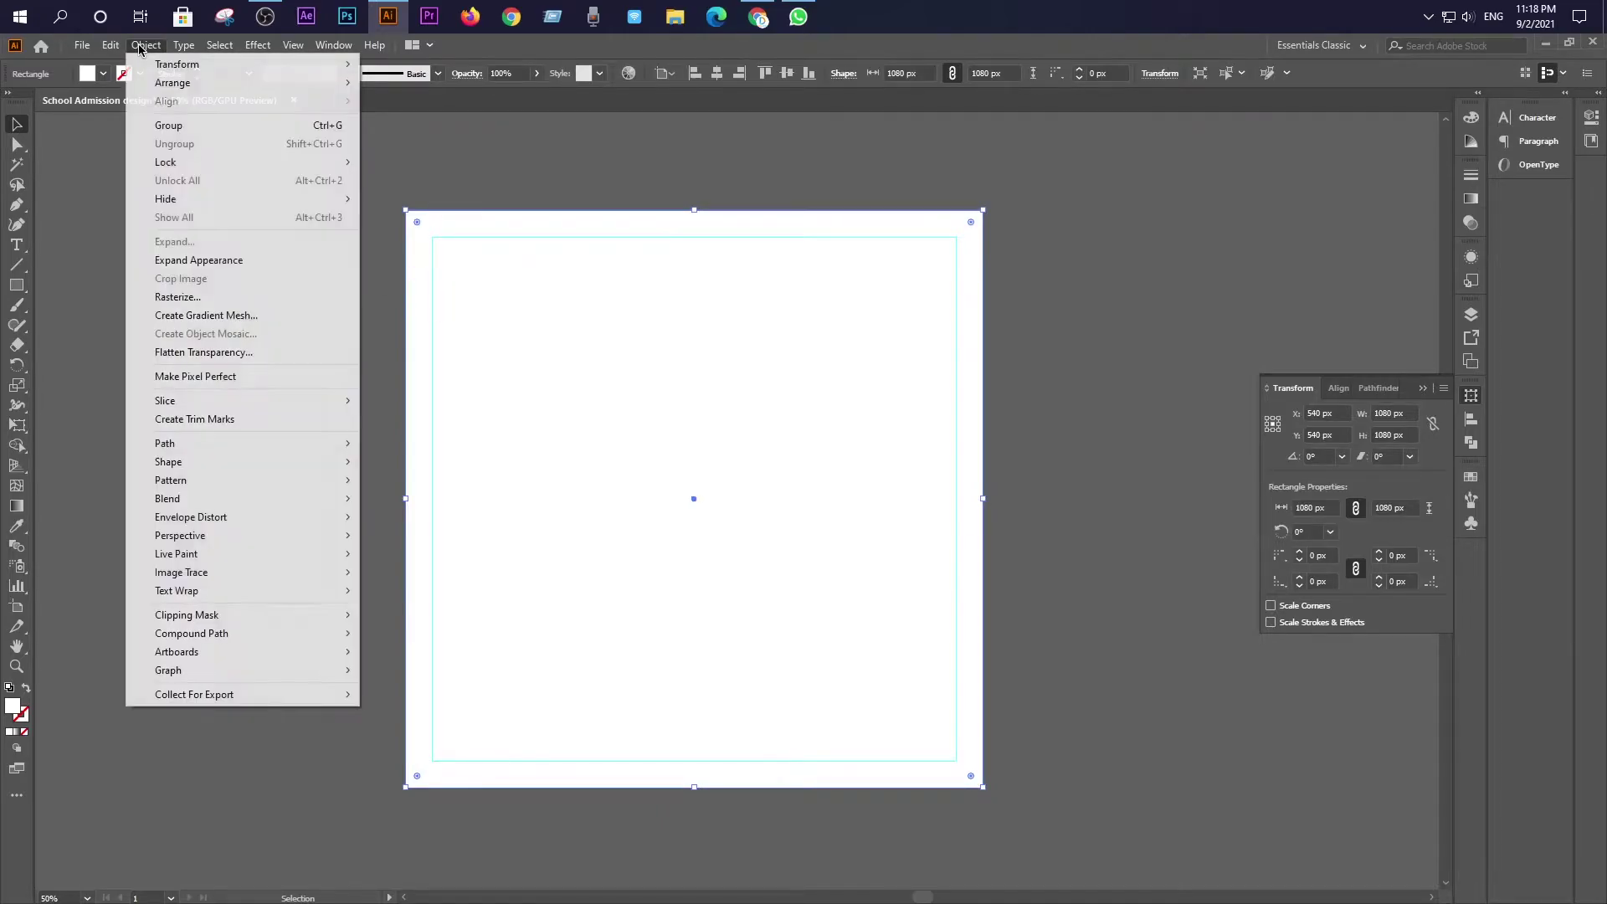
pyautogui.moveTo(335, 162)
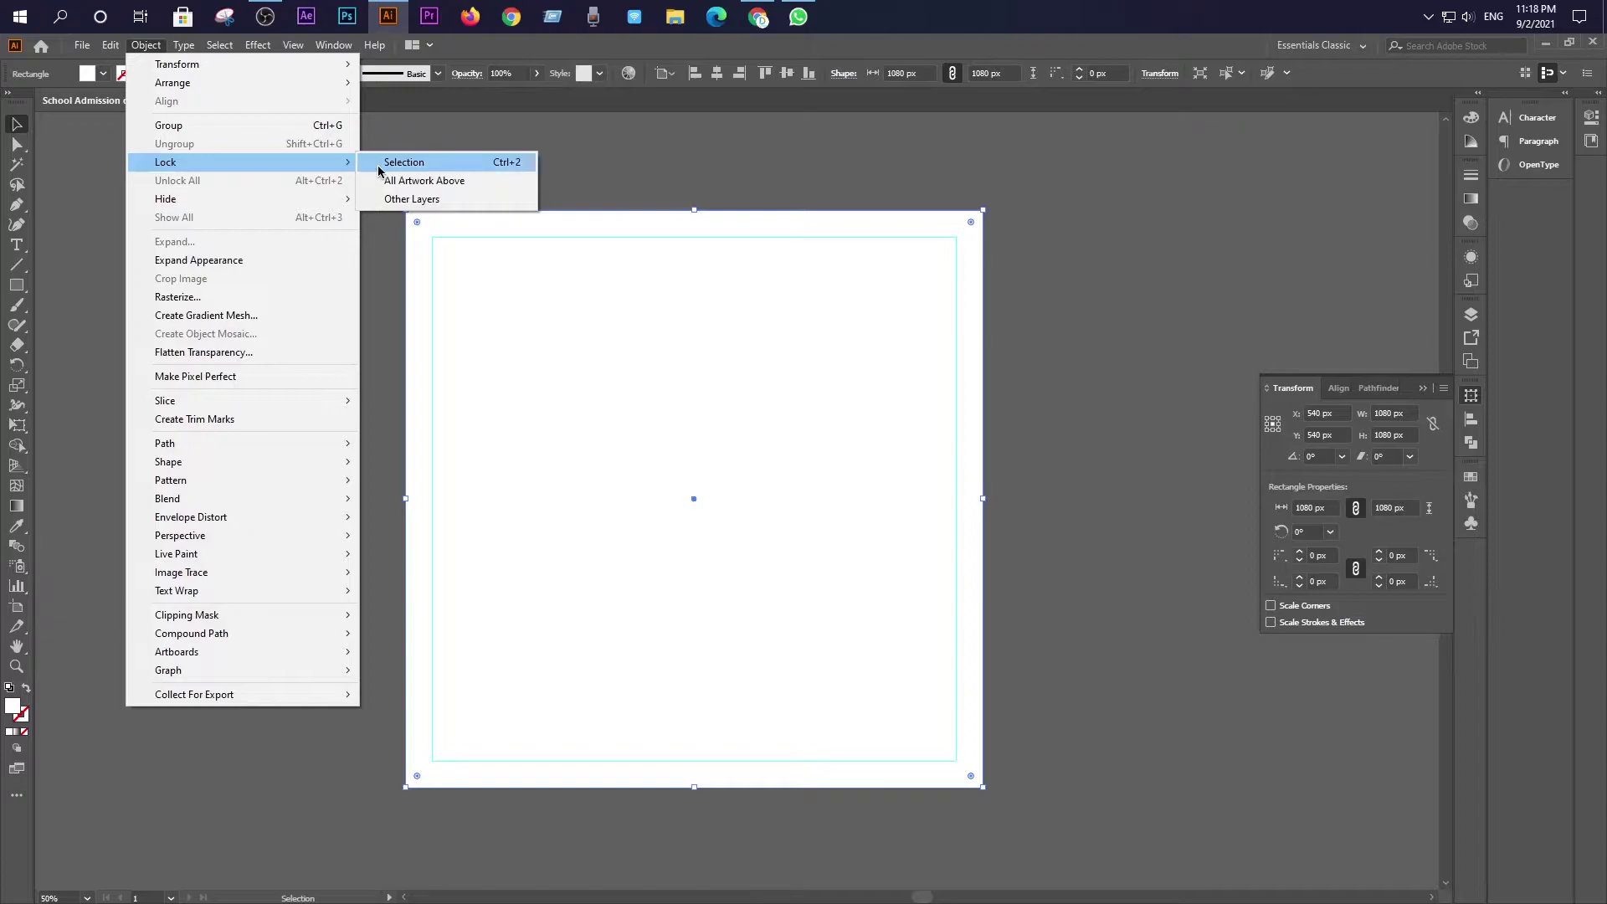
pyautogui.click(404, 162)
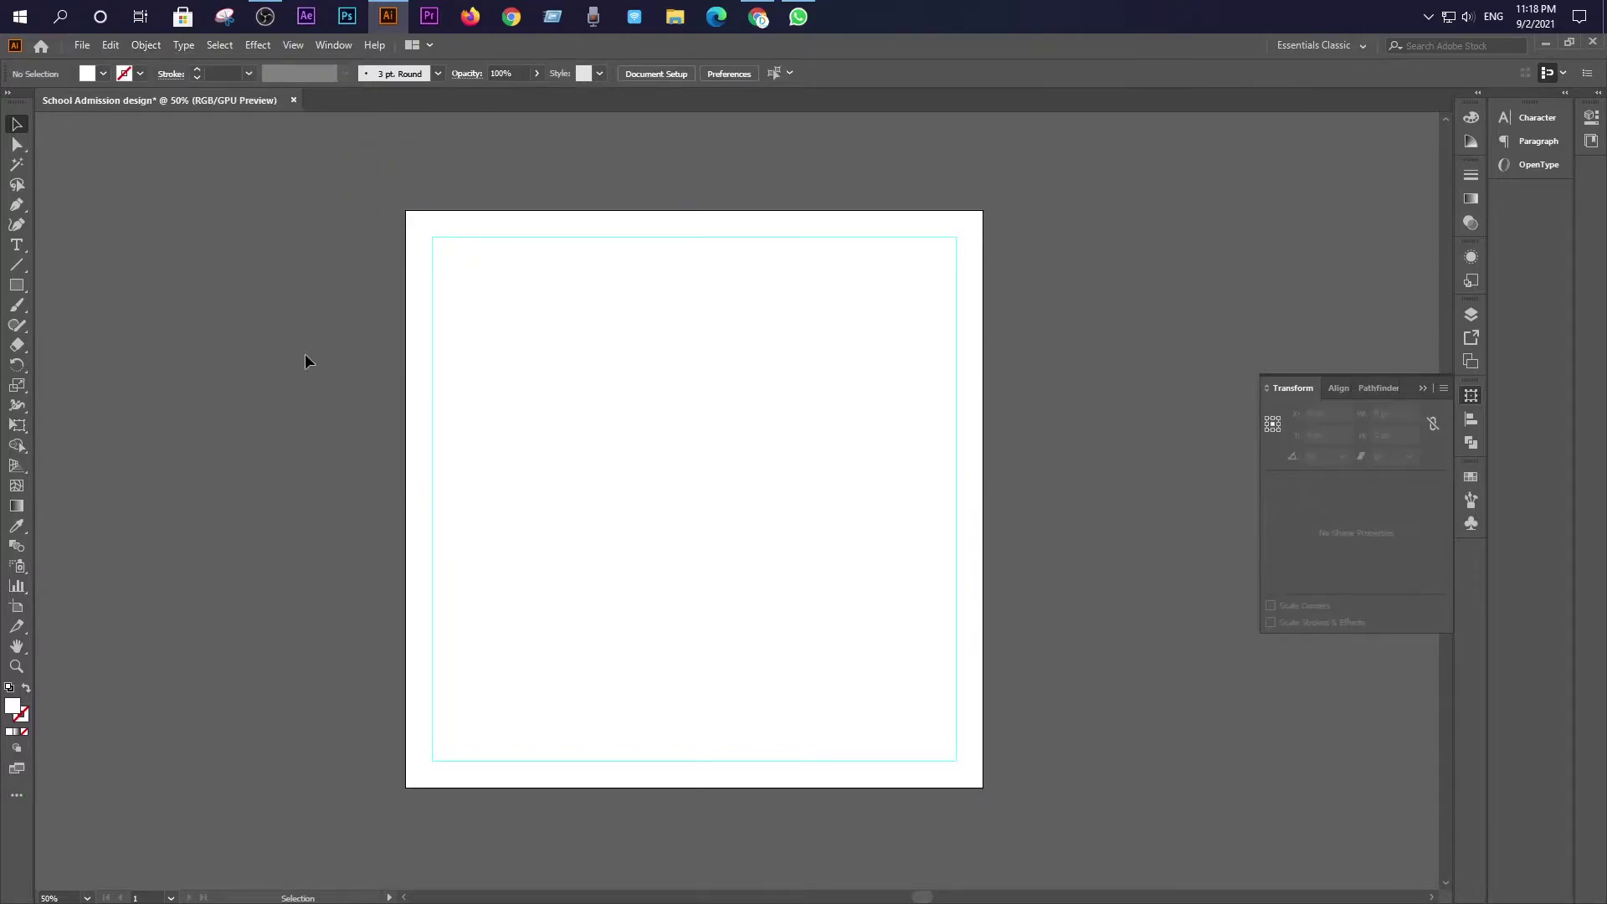
# Draw an upright rectangle about 402 x 571 px in the lower middle of the artboard, inside the margin guides
pyautogui.scroll(-2, 253, 400)
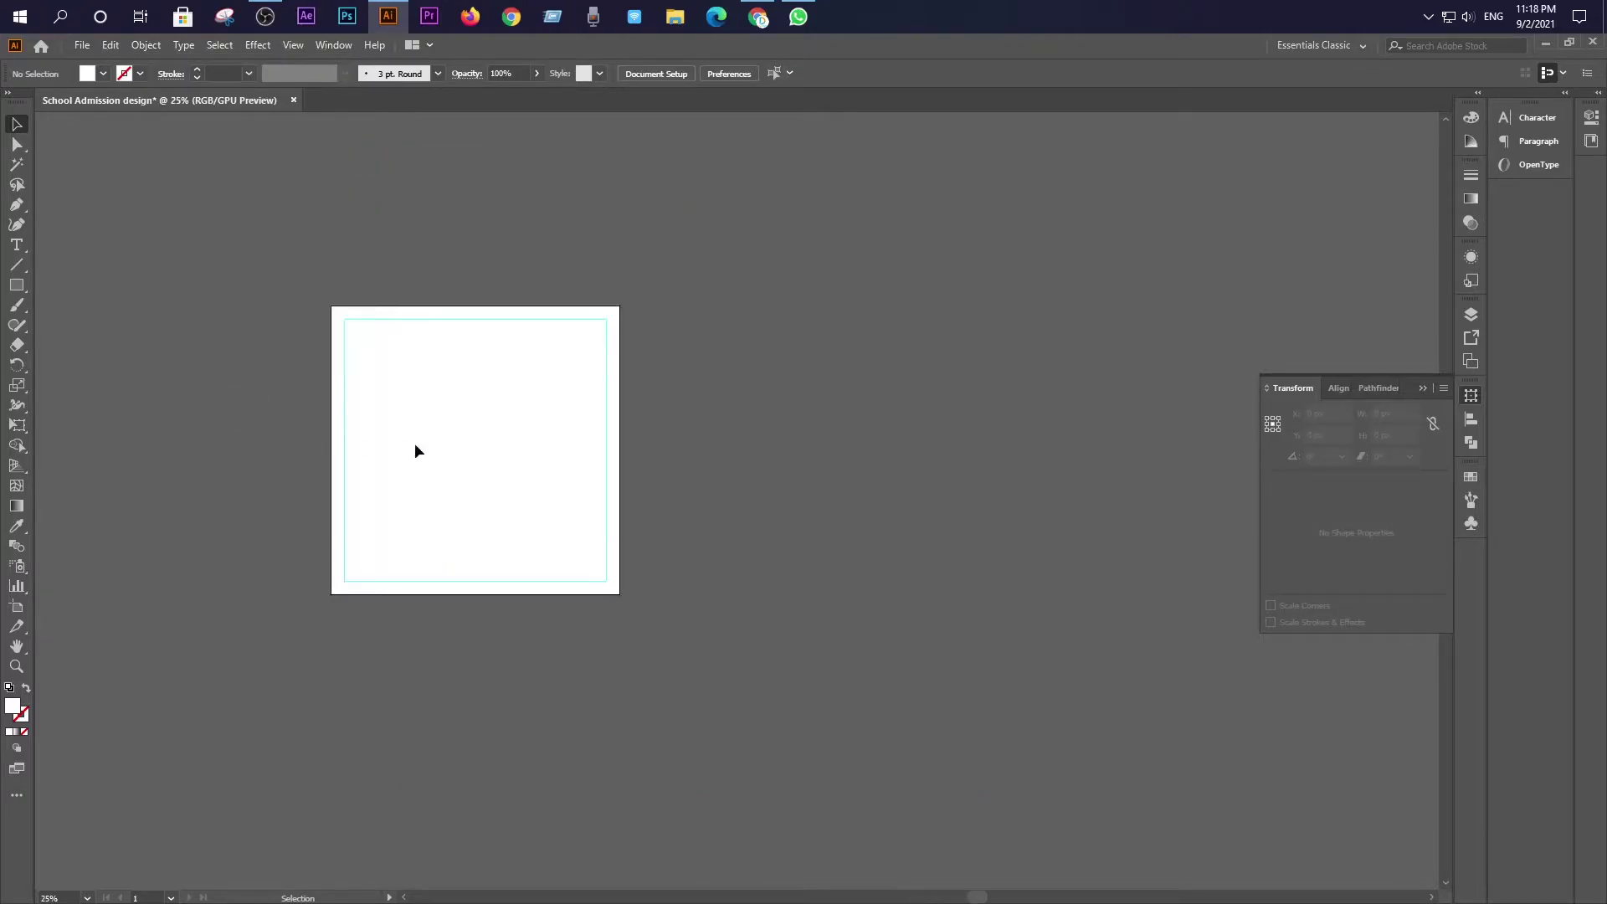
pyautogui.scroll(1, 414, 443)
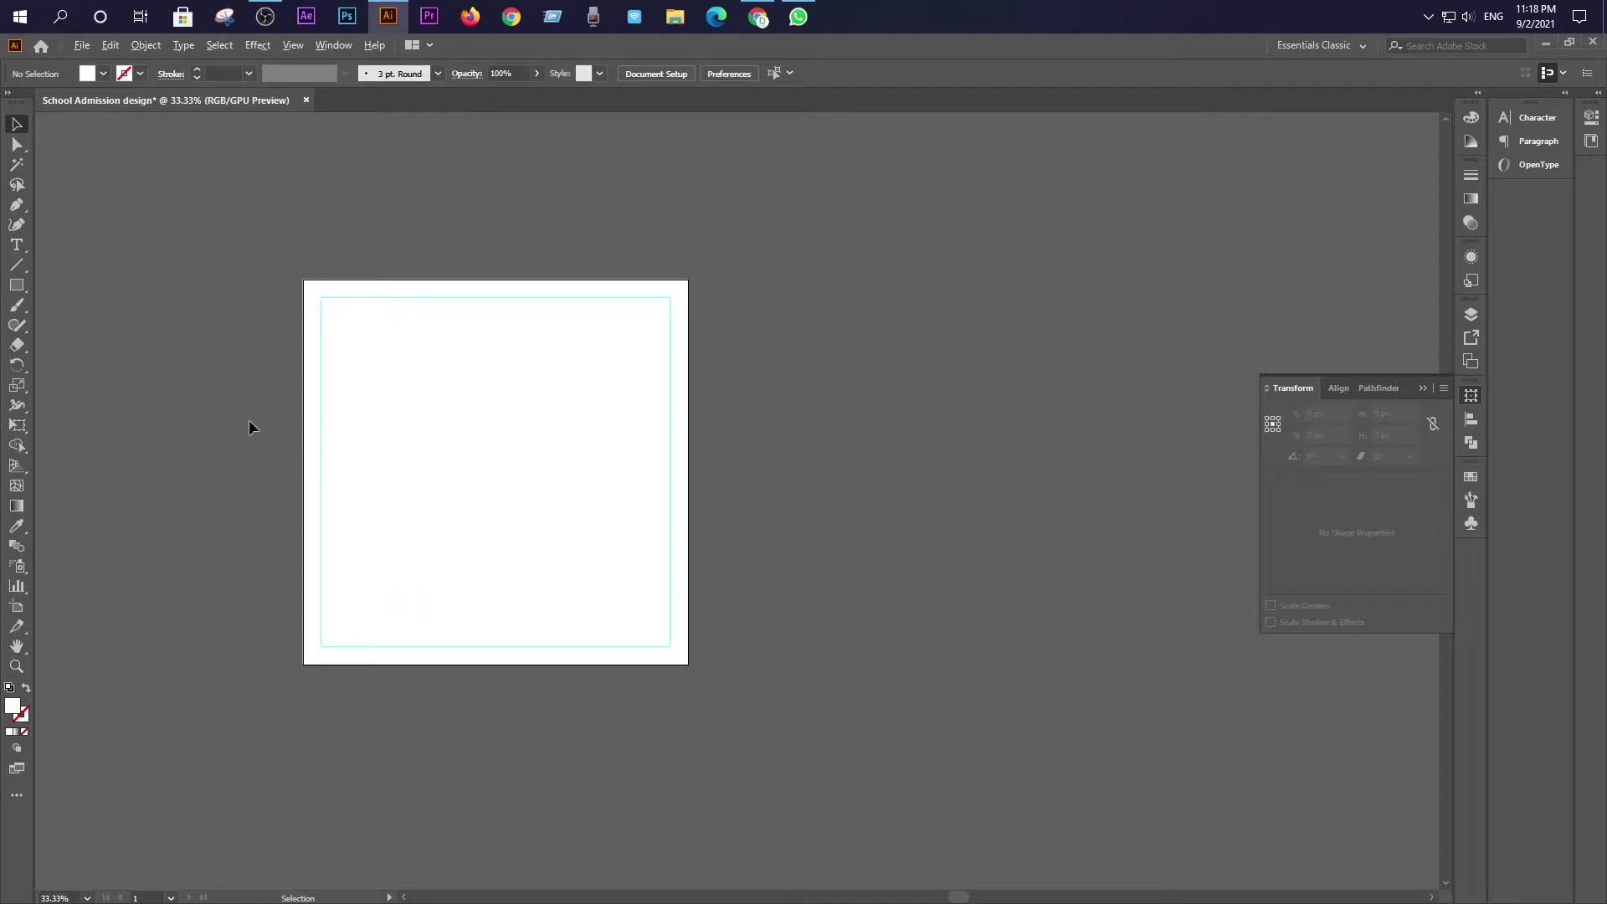
pyautogui.scroll(1, 249, 420)
pyautogui.click(17, 288)
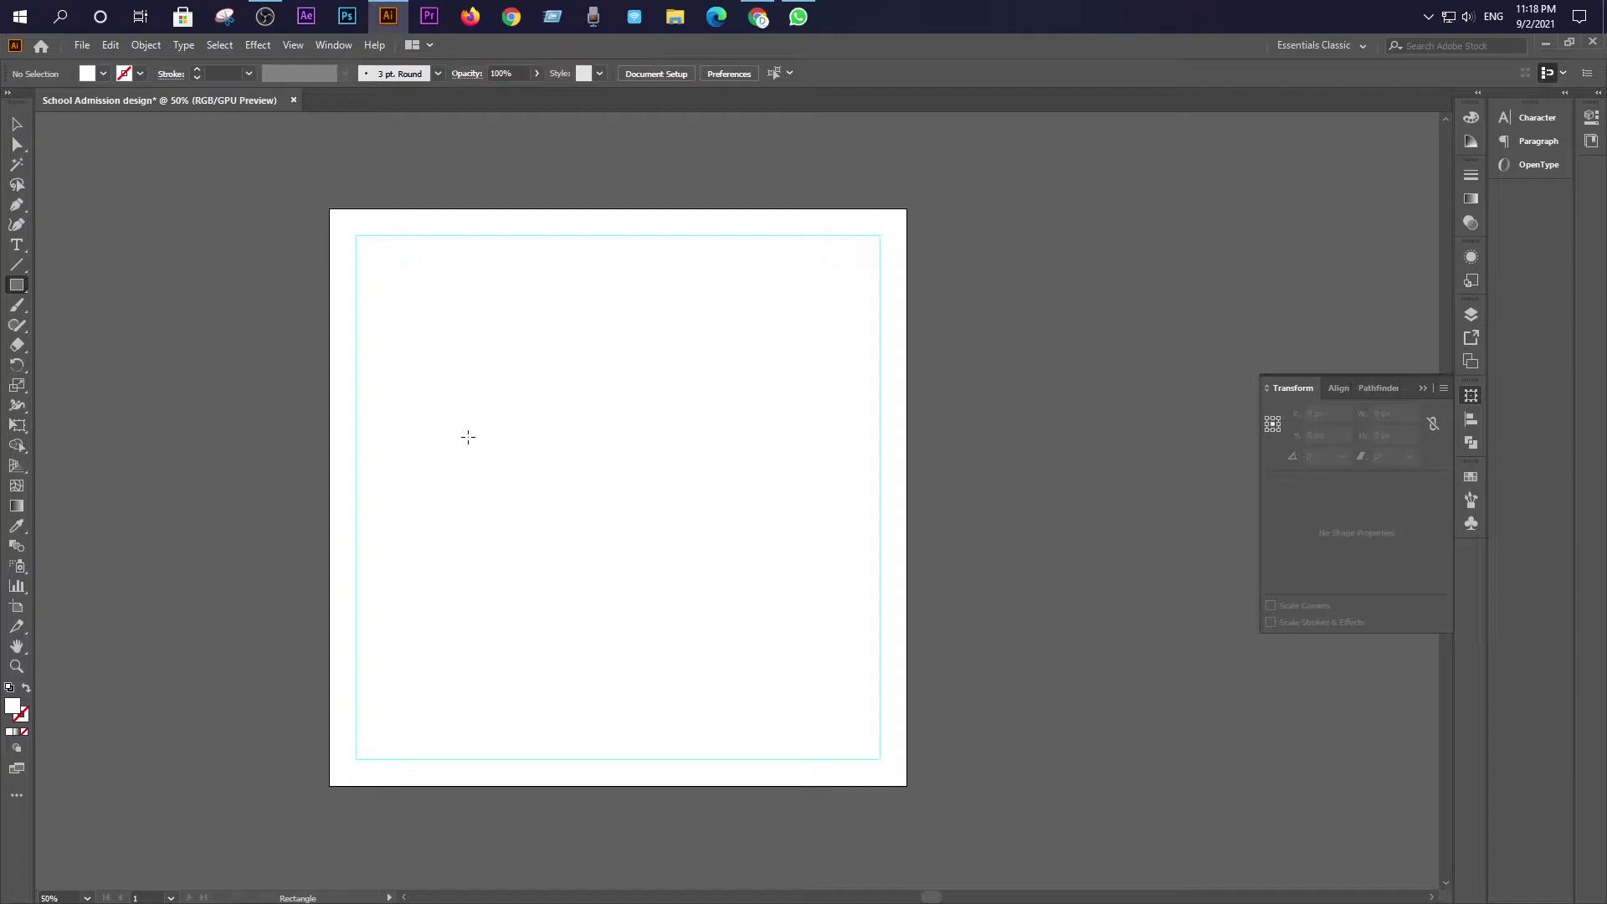
pyautogui.moveTo(468, 437); pyautogui.dragTo(683, 742)
# Fill the new upright rectangle with a green swatch and deselect it
pyautogui.click(18, 131)
pyautogui.click(103, 74)
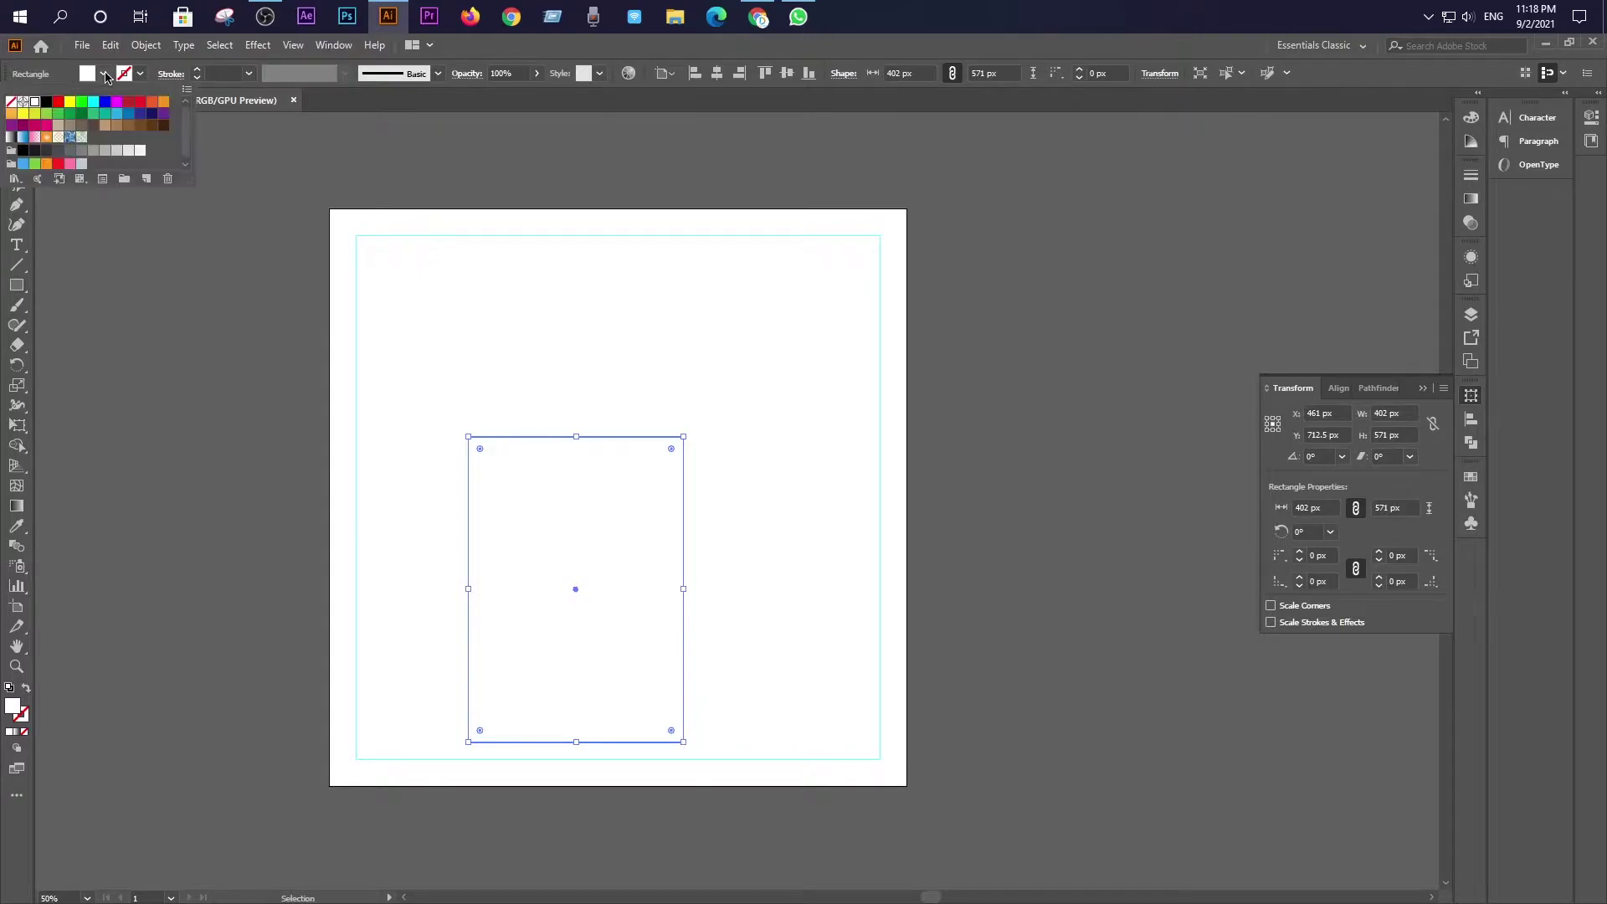
pyautogui.click(55, 115)
pyautogui.click(215, 383)
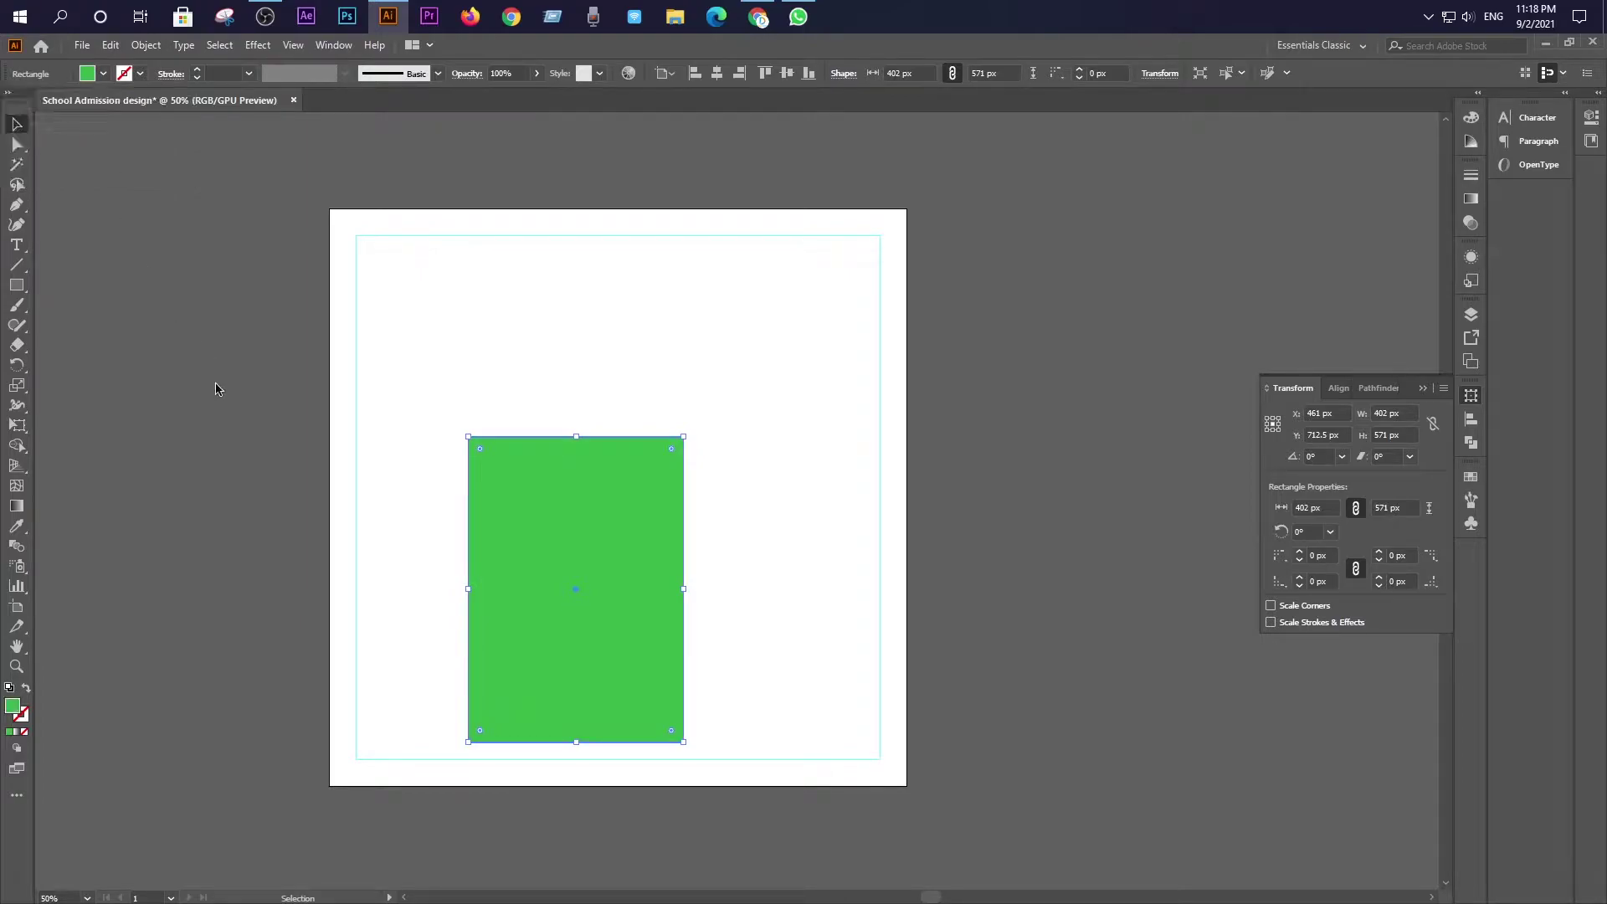
pyautogui.click(215, 384)
# Slant the green rectangle's side by moving its upper-right anchor inward, round that corner to about 59 px, and deselect the shape
pyautogui.click(499, 489)
pyautogui.click(13, 145)
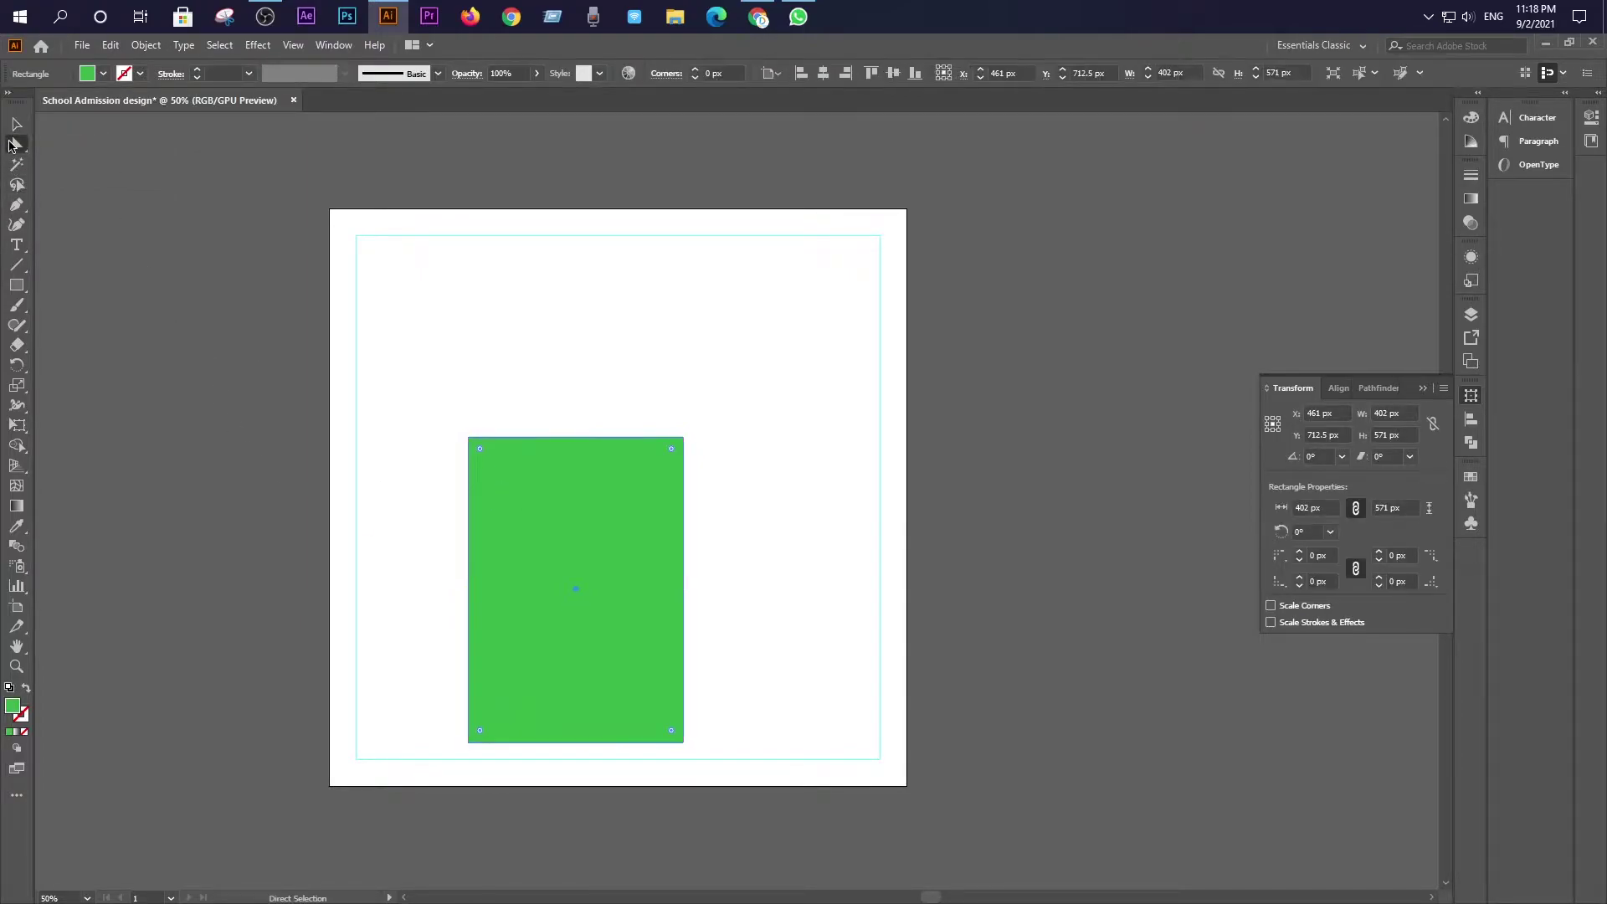
pyautogui.click(684, 437)
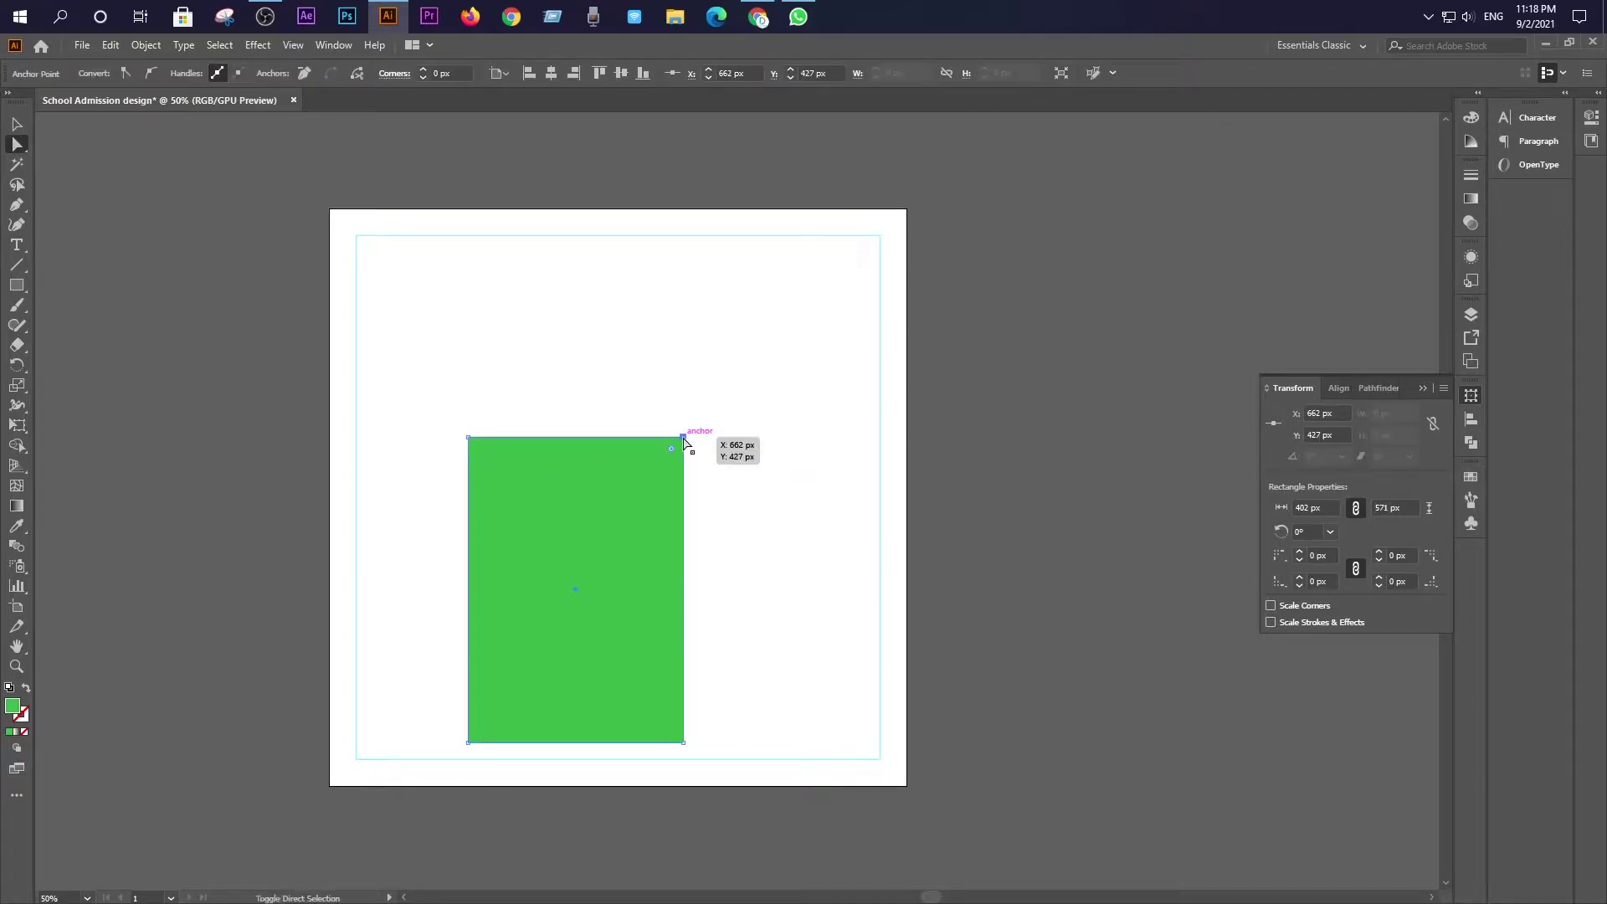
pyautogui.click(690, 444)
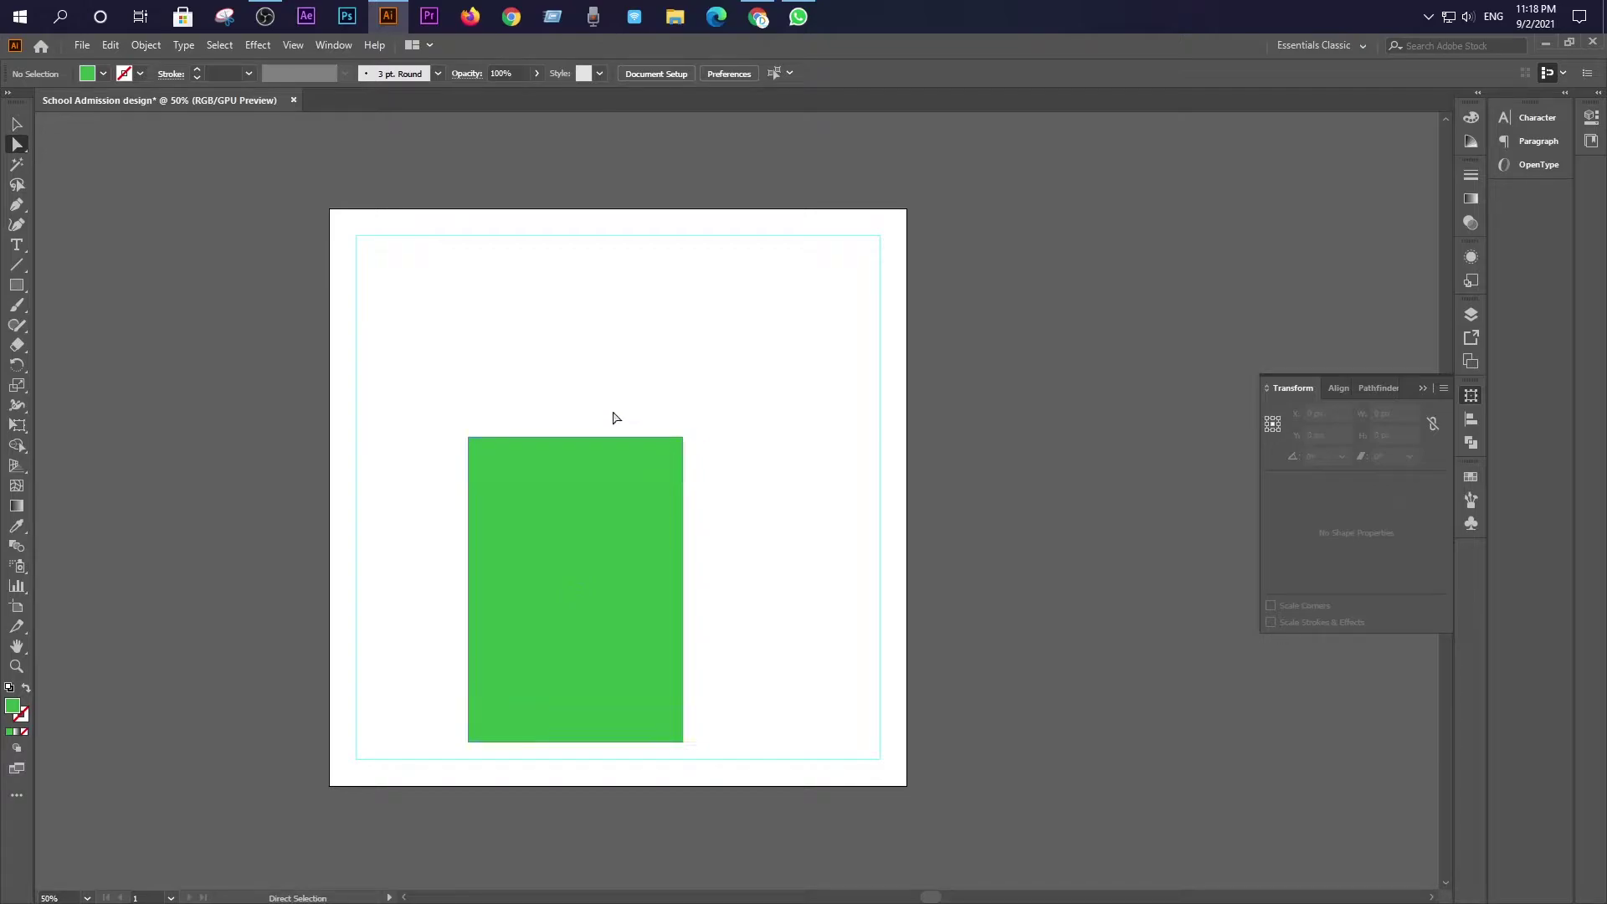
pyautogui.click(676, 540)
pyautogui.click(684, 441)
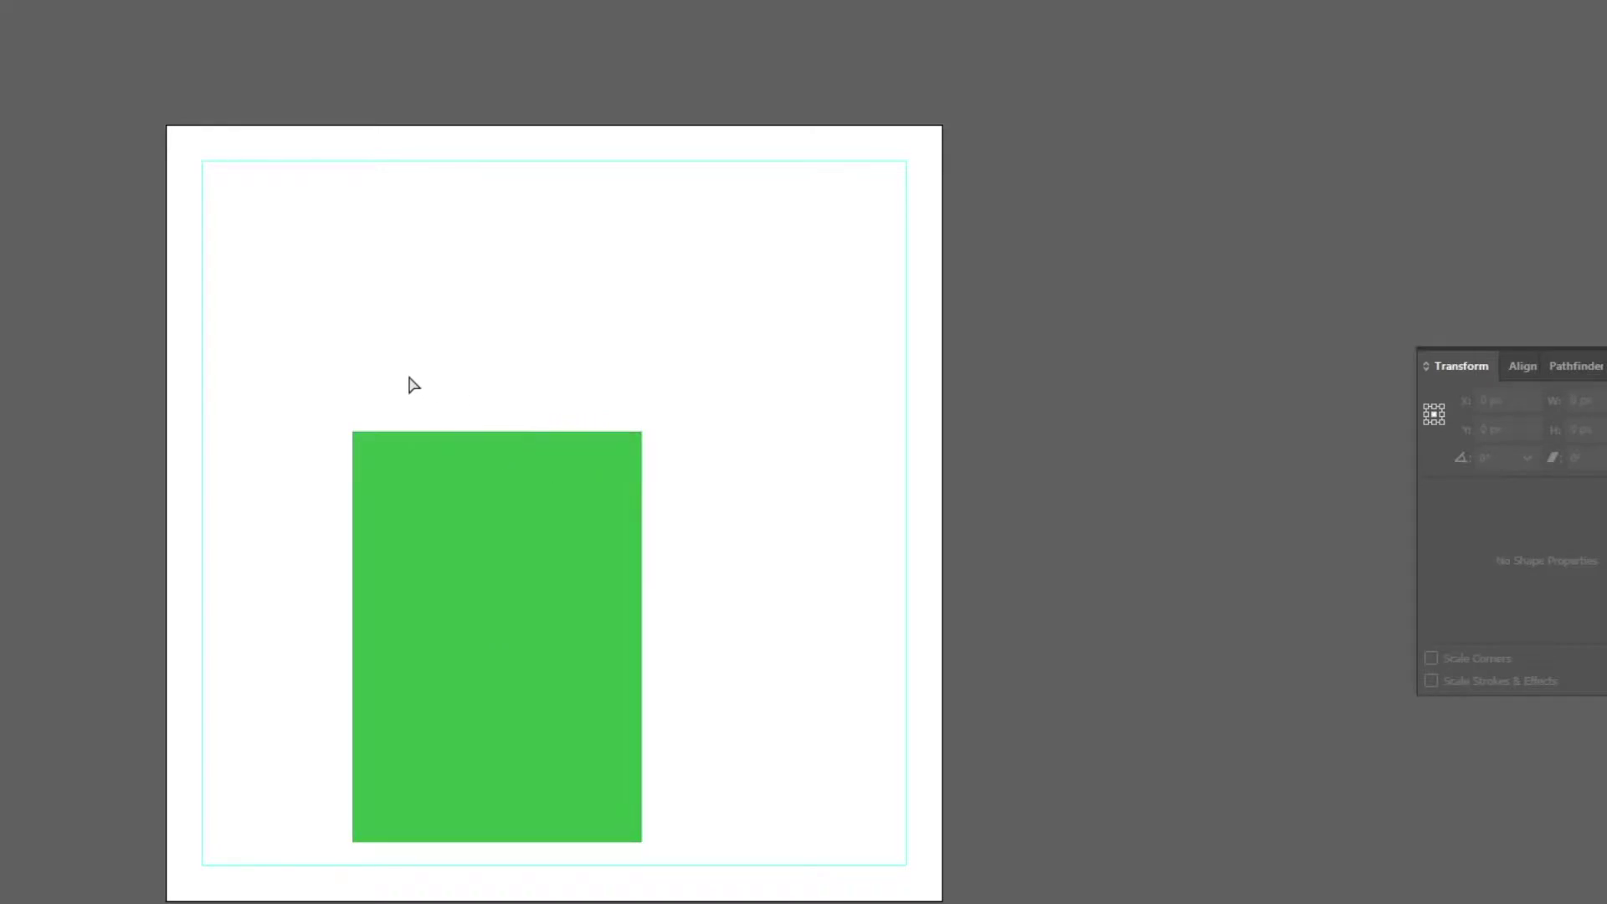
pyautogui.moveTo(516, 383); pyautogui.dragTo(672, 613)
pyautogui.click(643, 434)
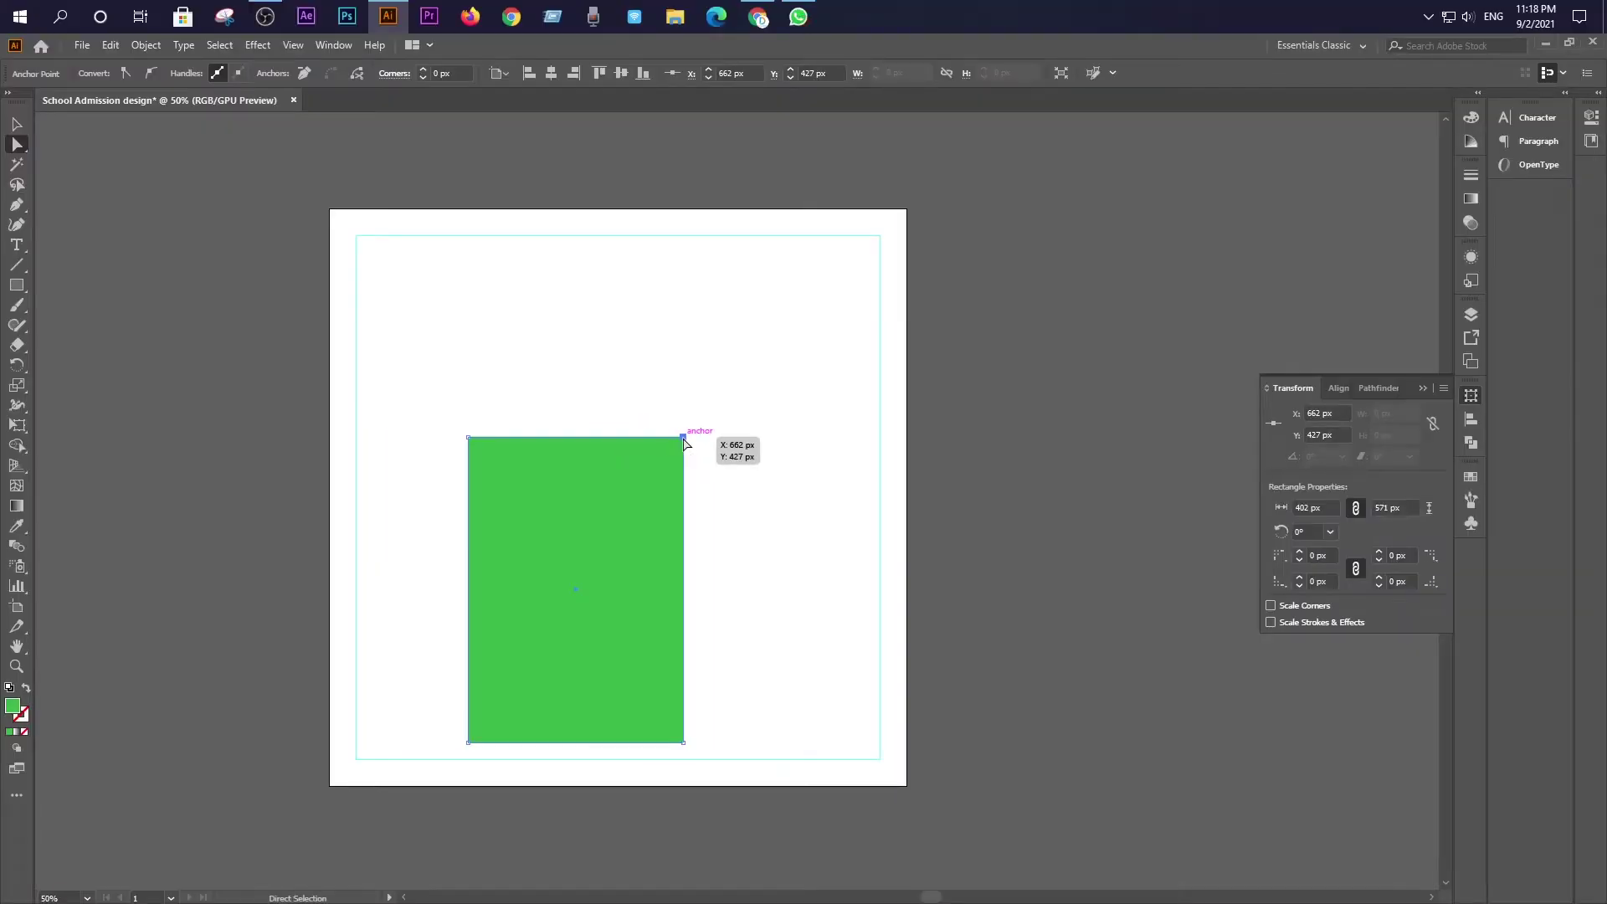
pyautogui.moveTo(643, 435); pyautogui.dragTo(593, 475)
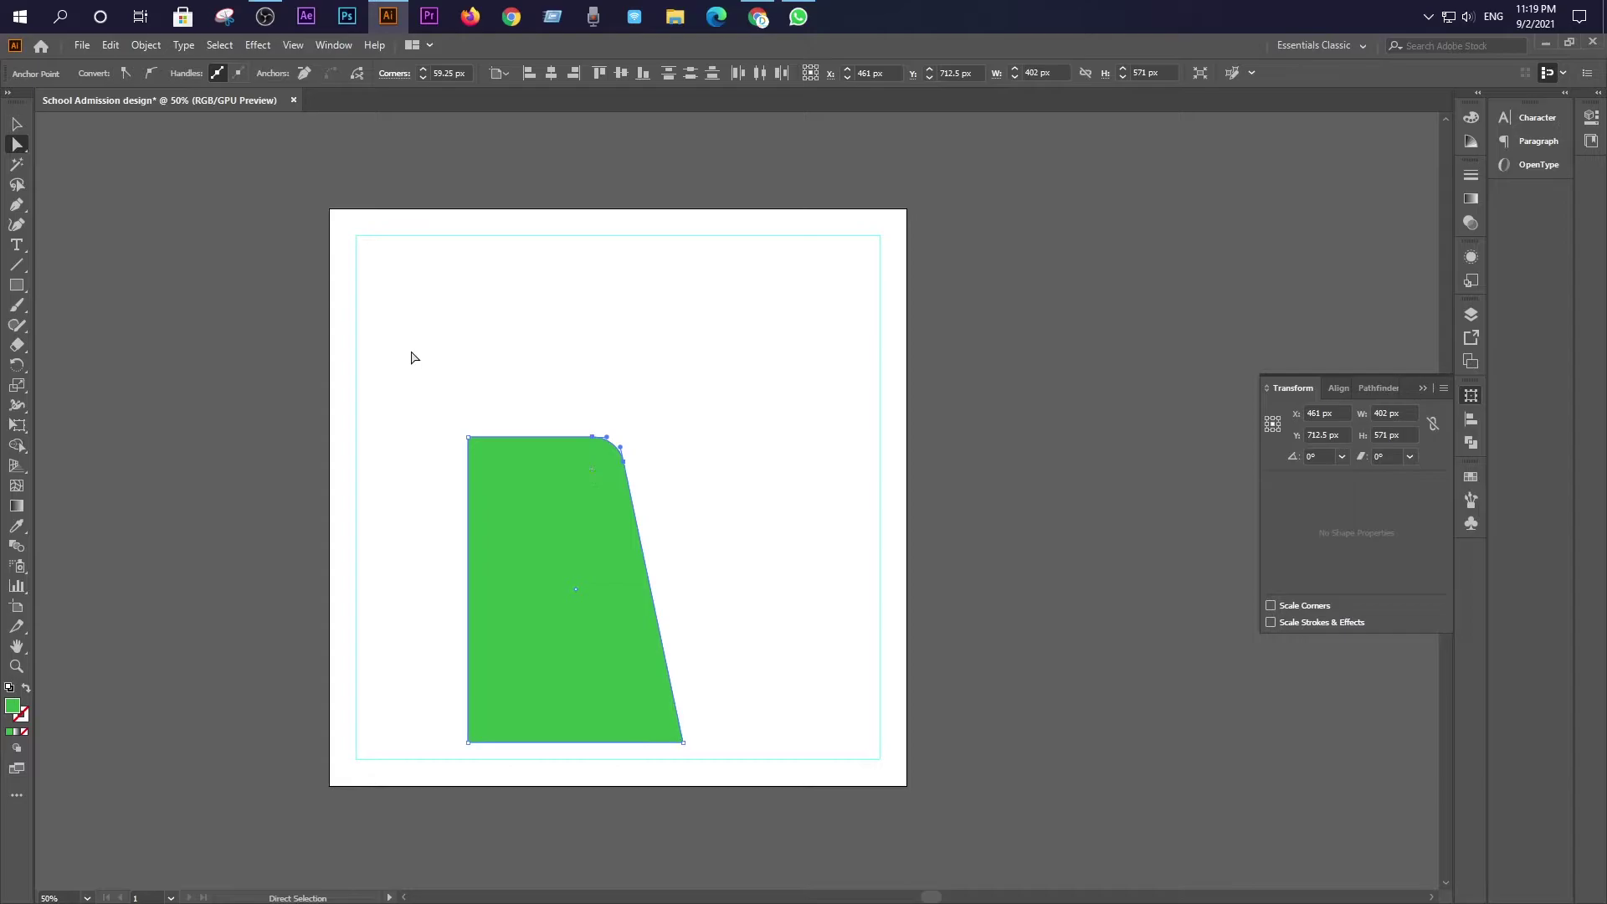
pyautogui.click(411, 357)
# Align the green shape to the artboard's left and bottom edges and enlarge it to about 519 x 670 px
pyautogui.click(16, 125)
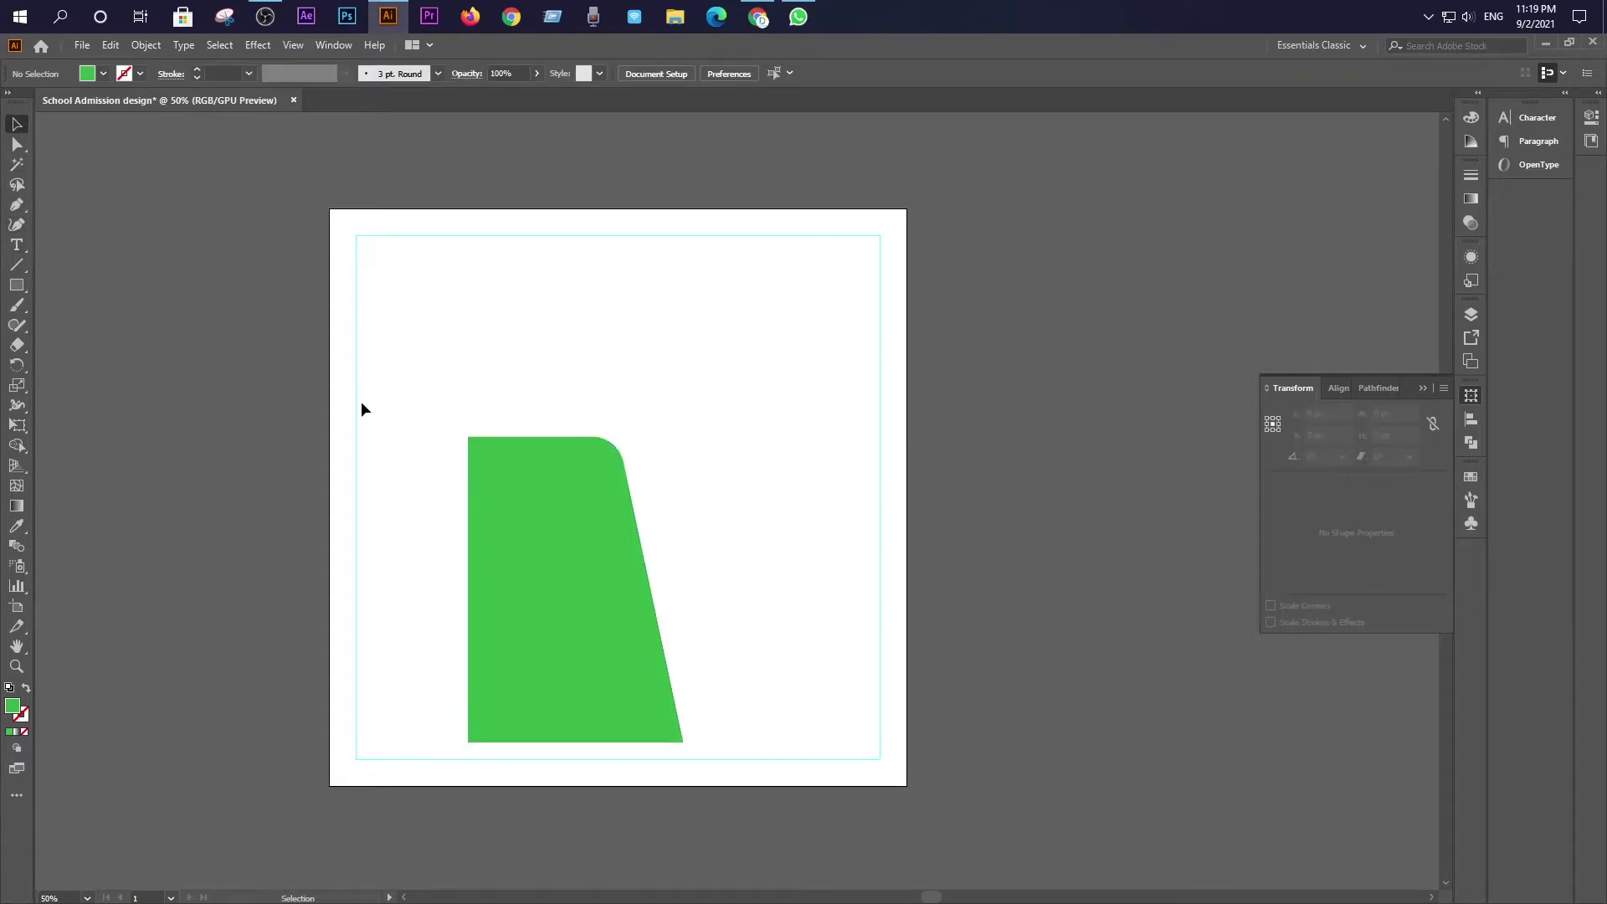
pyautogui.click(603, 585)
pyautogui.moveTo(592, 661); pyautogui.dragTo(492, 694)
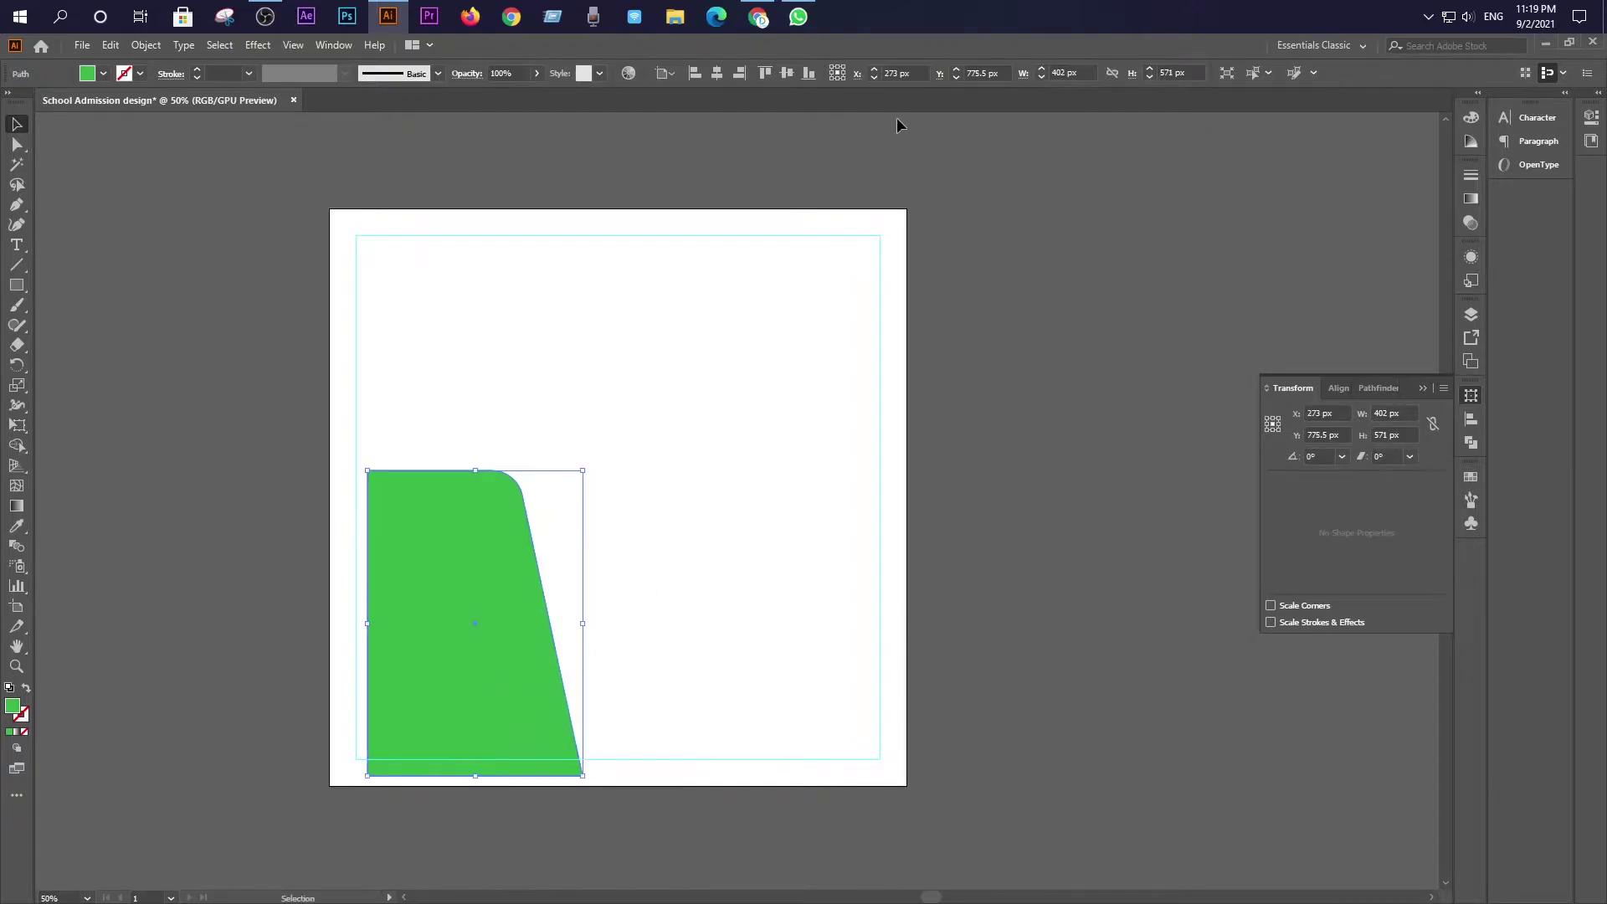
pyautogui.click(666, 73)
pyautogui.click(684, 134)
pyautogui.click(696, 73)
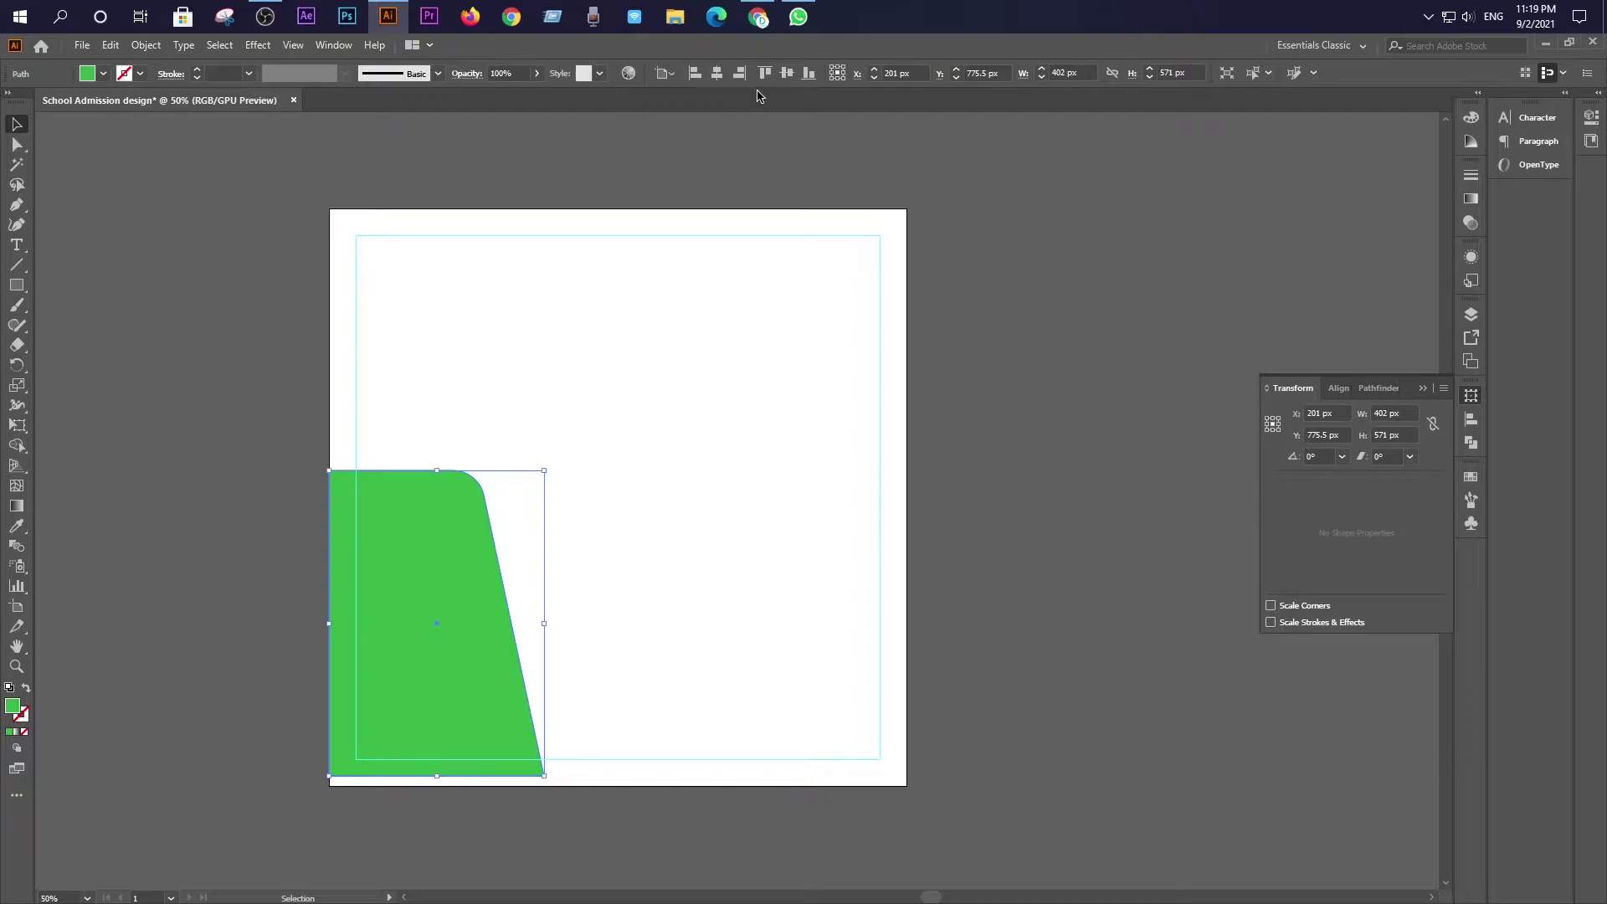
pyautogui.click(808, 74)
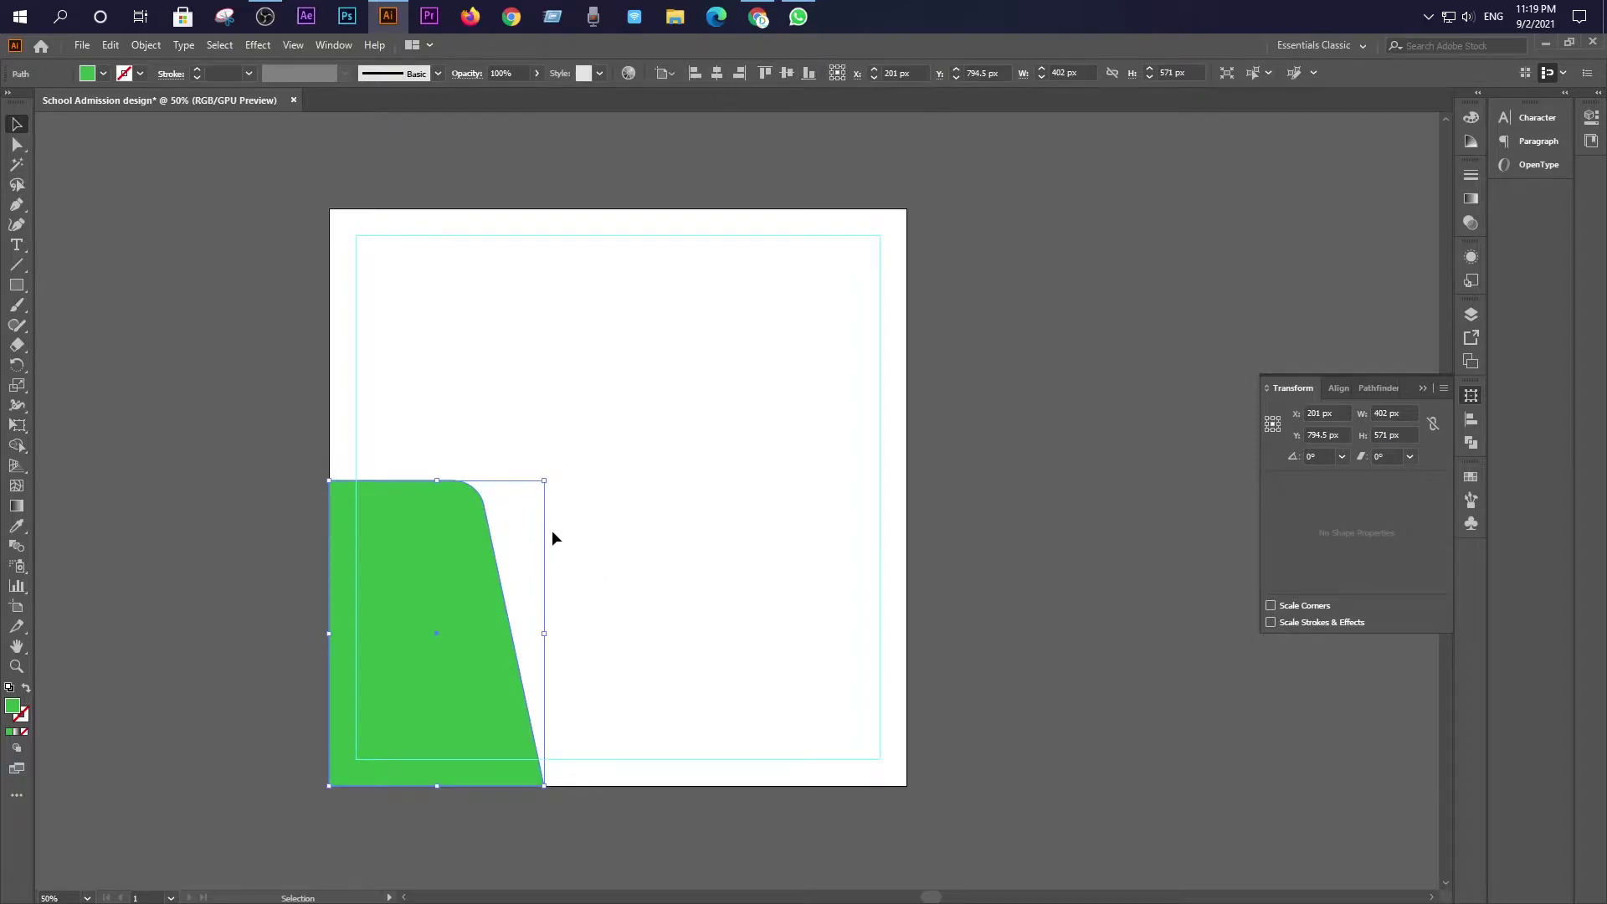
pyautogui.moveTo(546, 477); pyautogui.dragTo(606, 427)
pyautogui.click(688, 546)
# Paste a copy of the green shape in place and enlarge the copy from its center to about 542 x 700 px
pyautogui.click(491, 599)
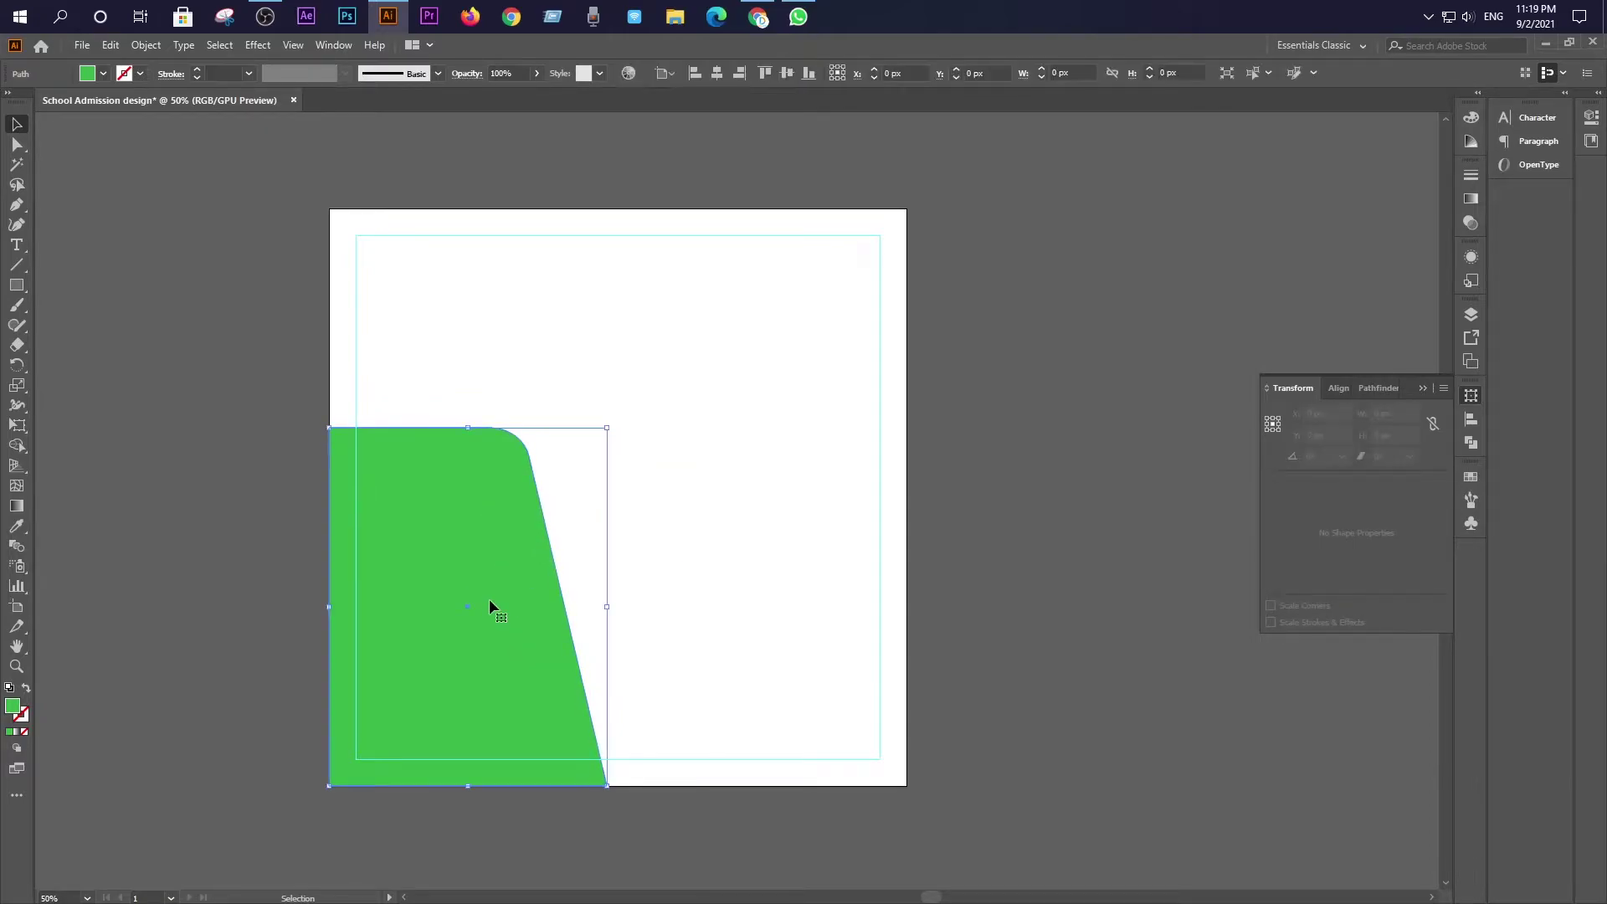
pyautogui.click(145, 45)
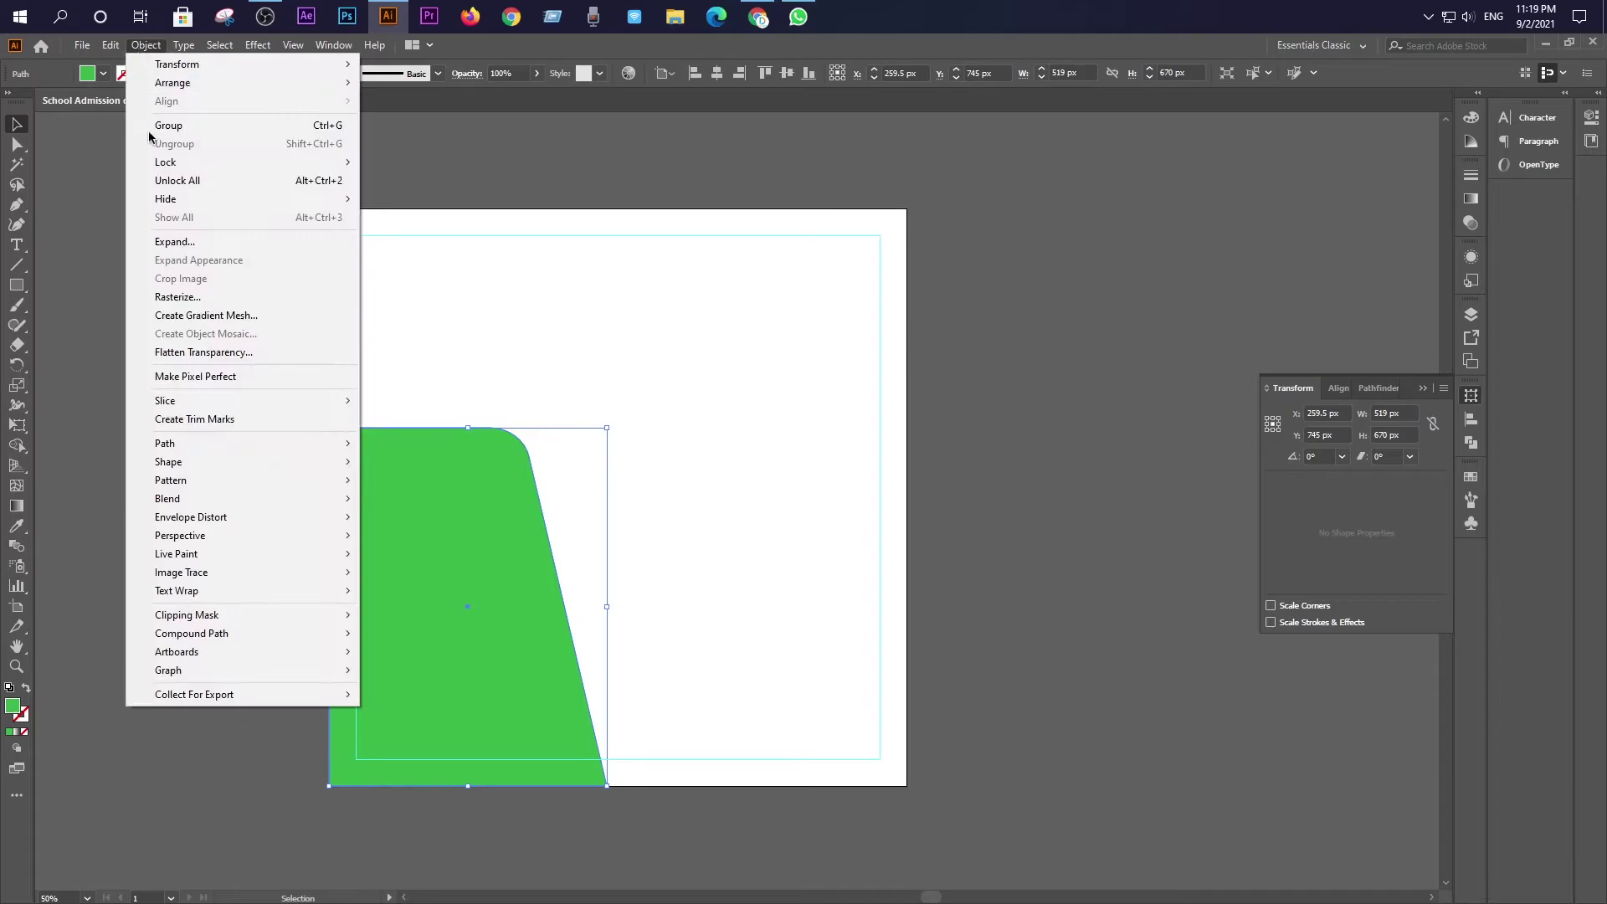
pyautogui.moveTo(112, 47)
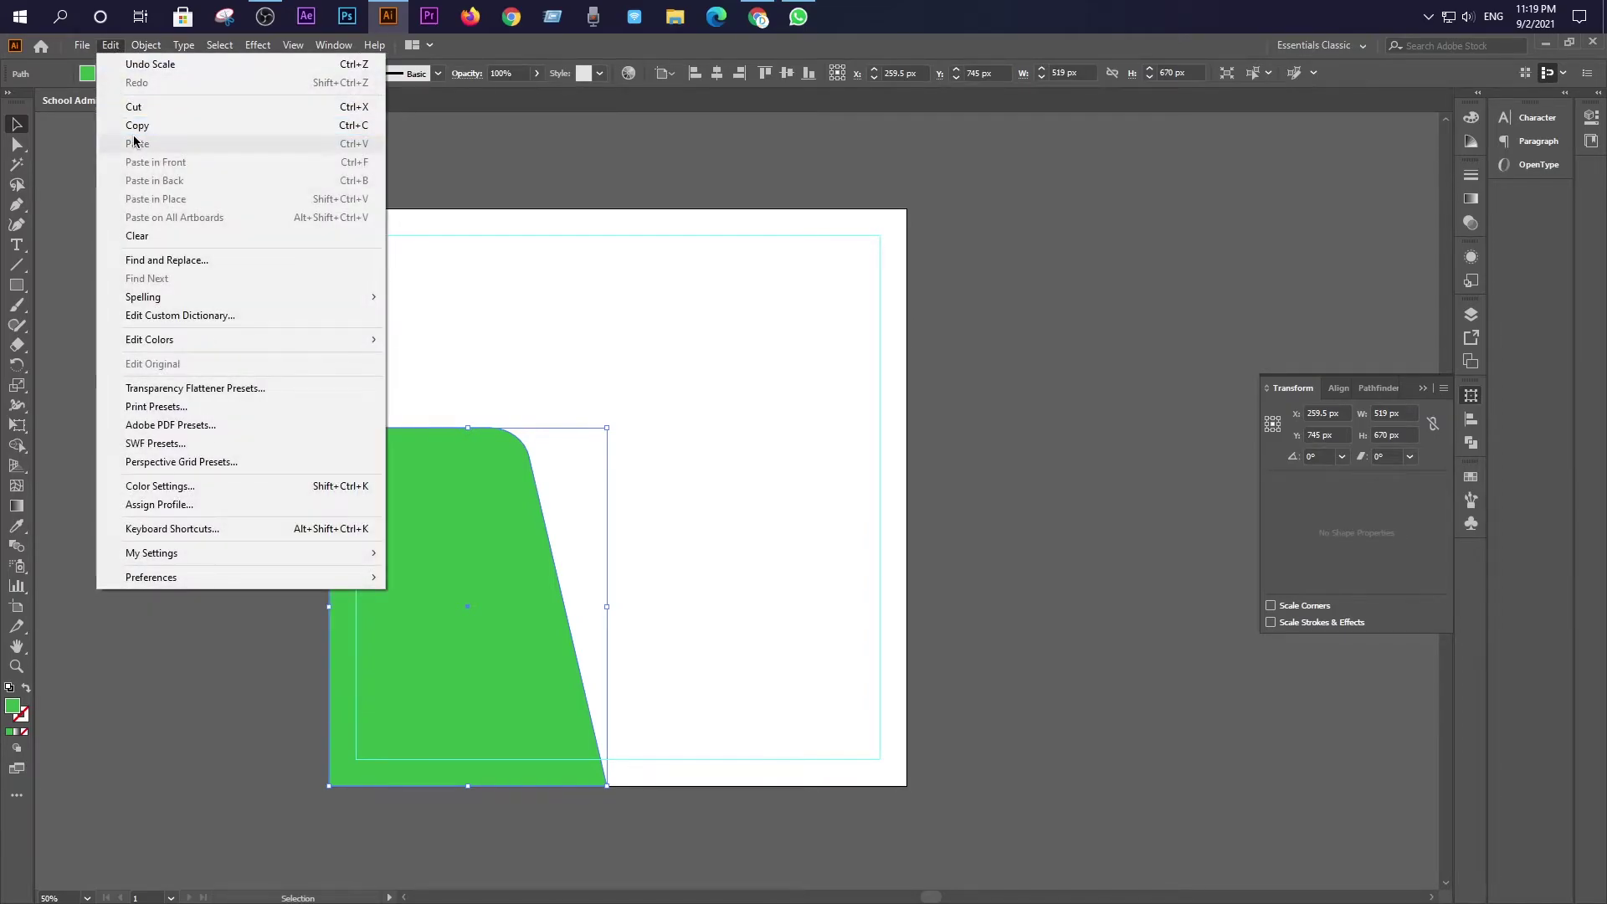
pyautogui.click(135, 132)
pyautogui.click(113, 46)
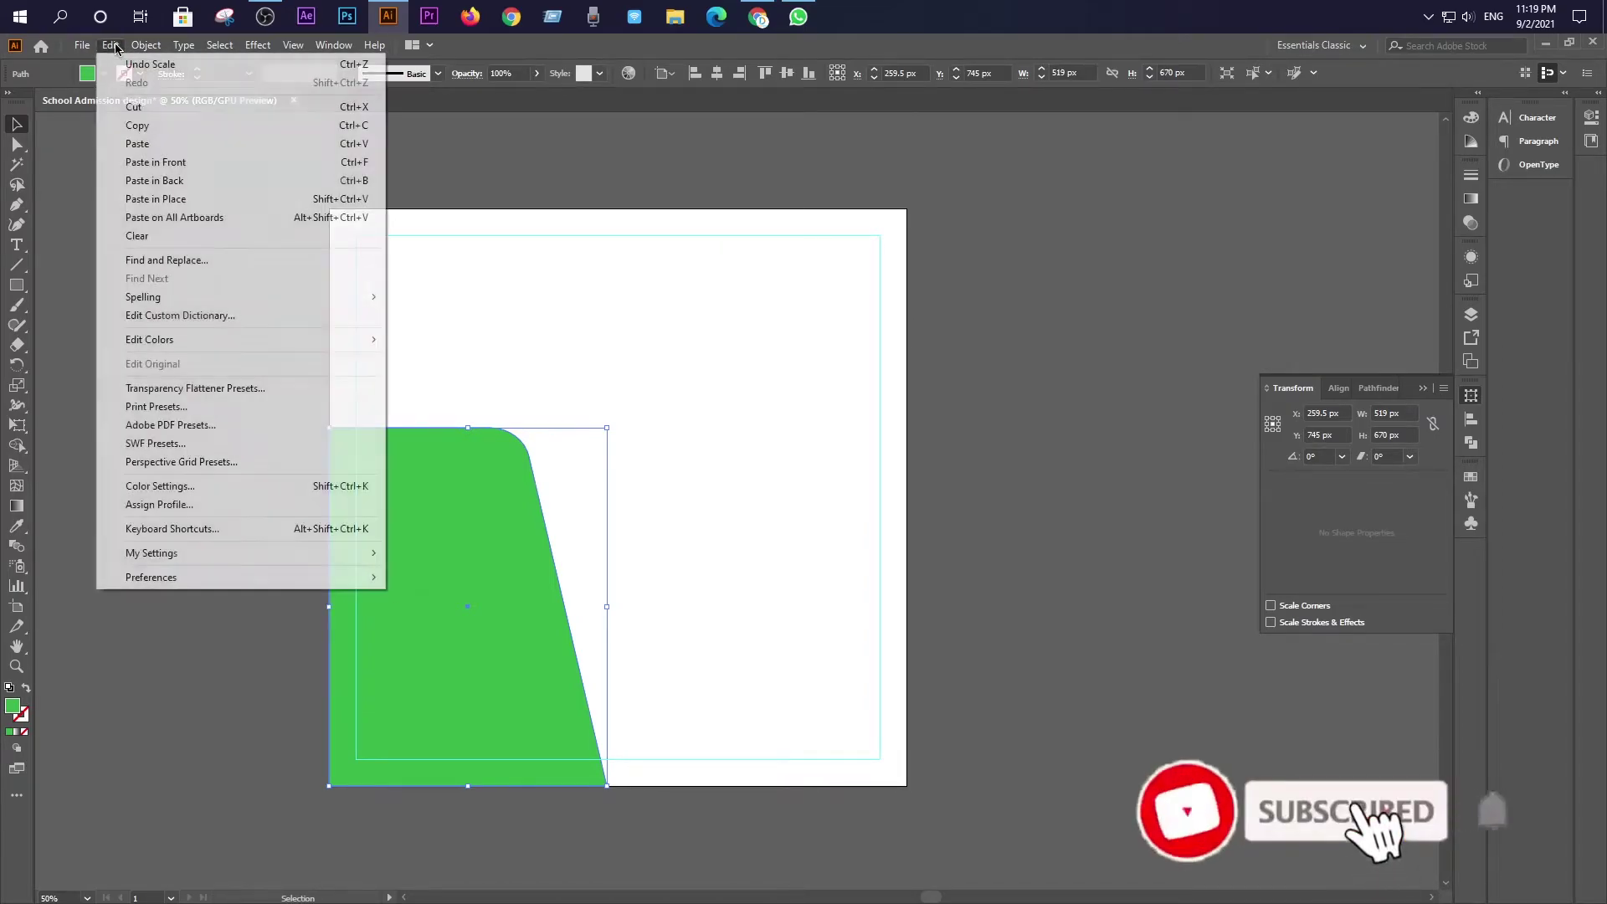
pyautogui.click(152, 199)
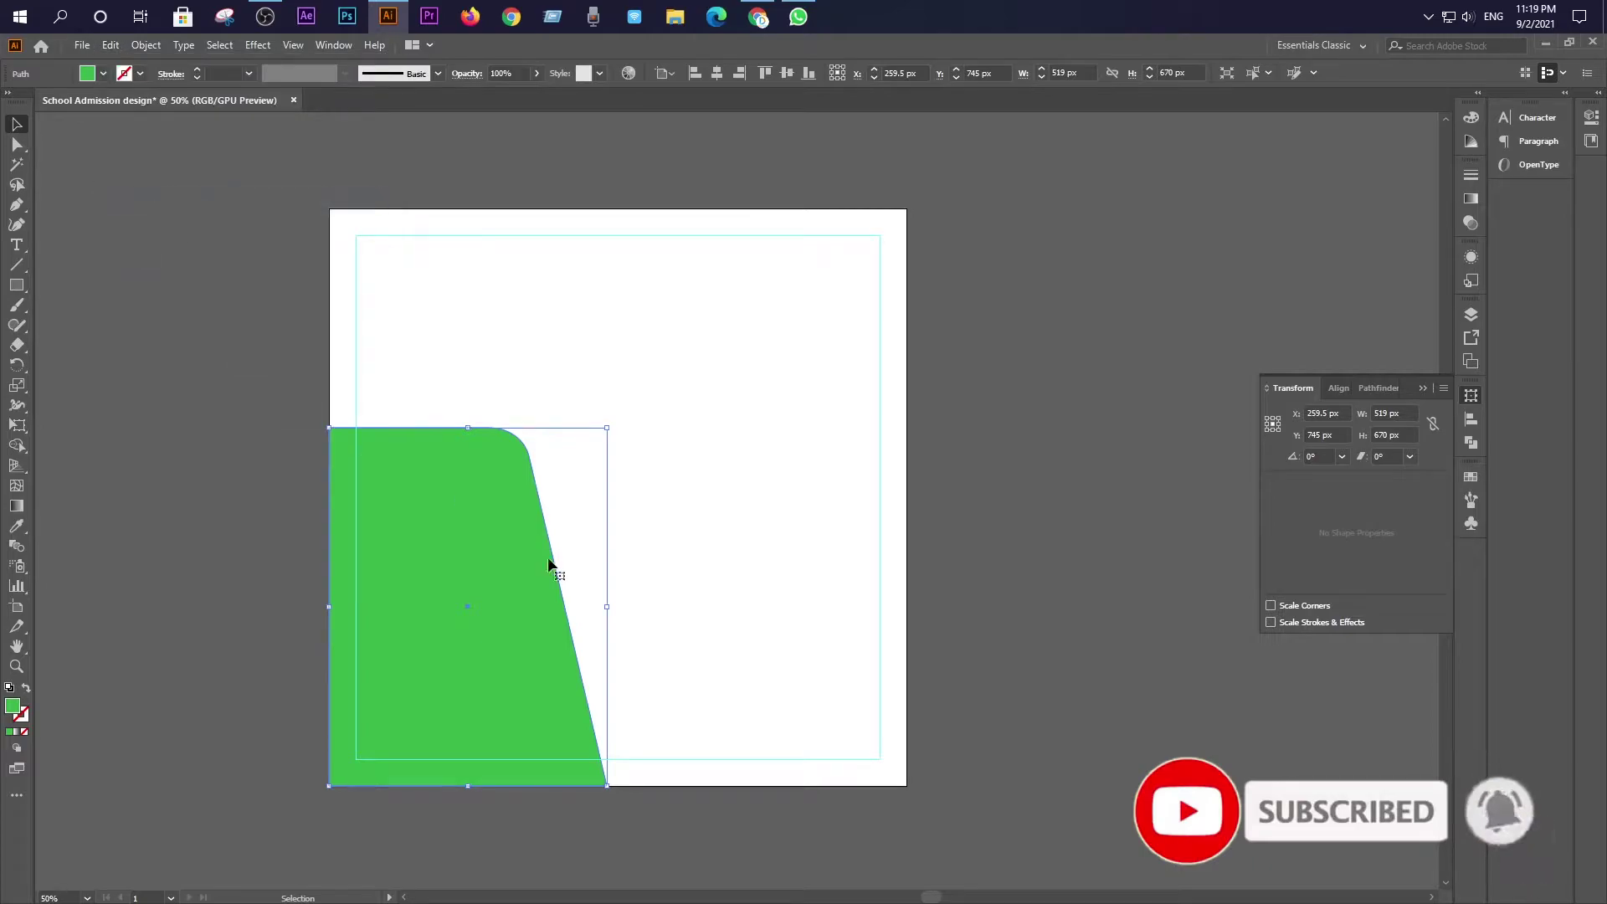
pyautogui.press('shift')
pyautogui.moveTo(609, 787); pyautogui.dragTo(617, 796)
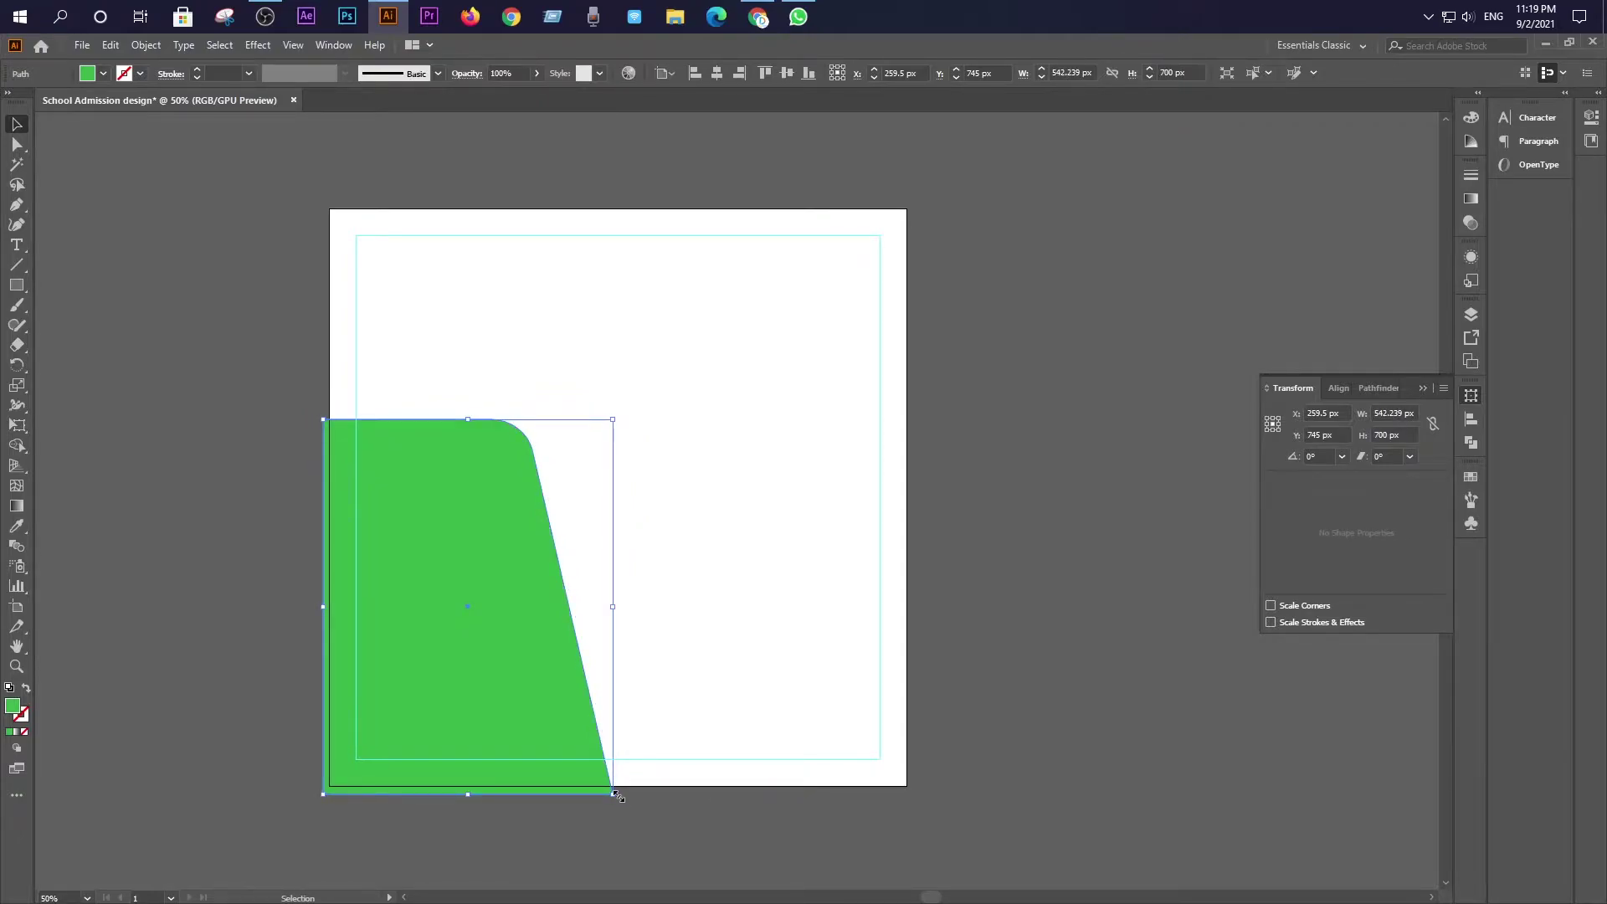
# Fill the enlarged copy with a light grey swatch and deselect it
pyautogui.click(103, 74)
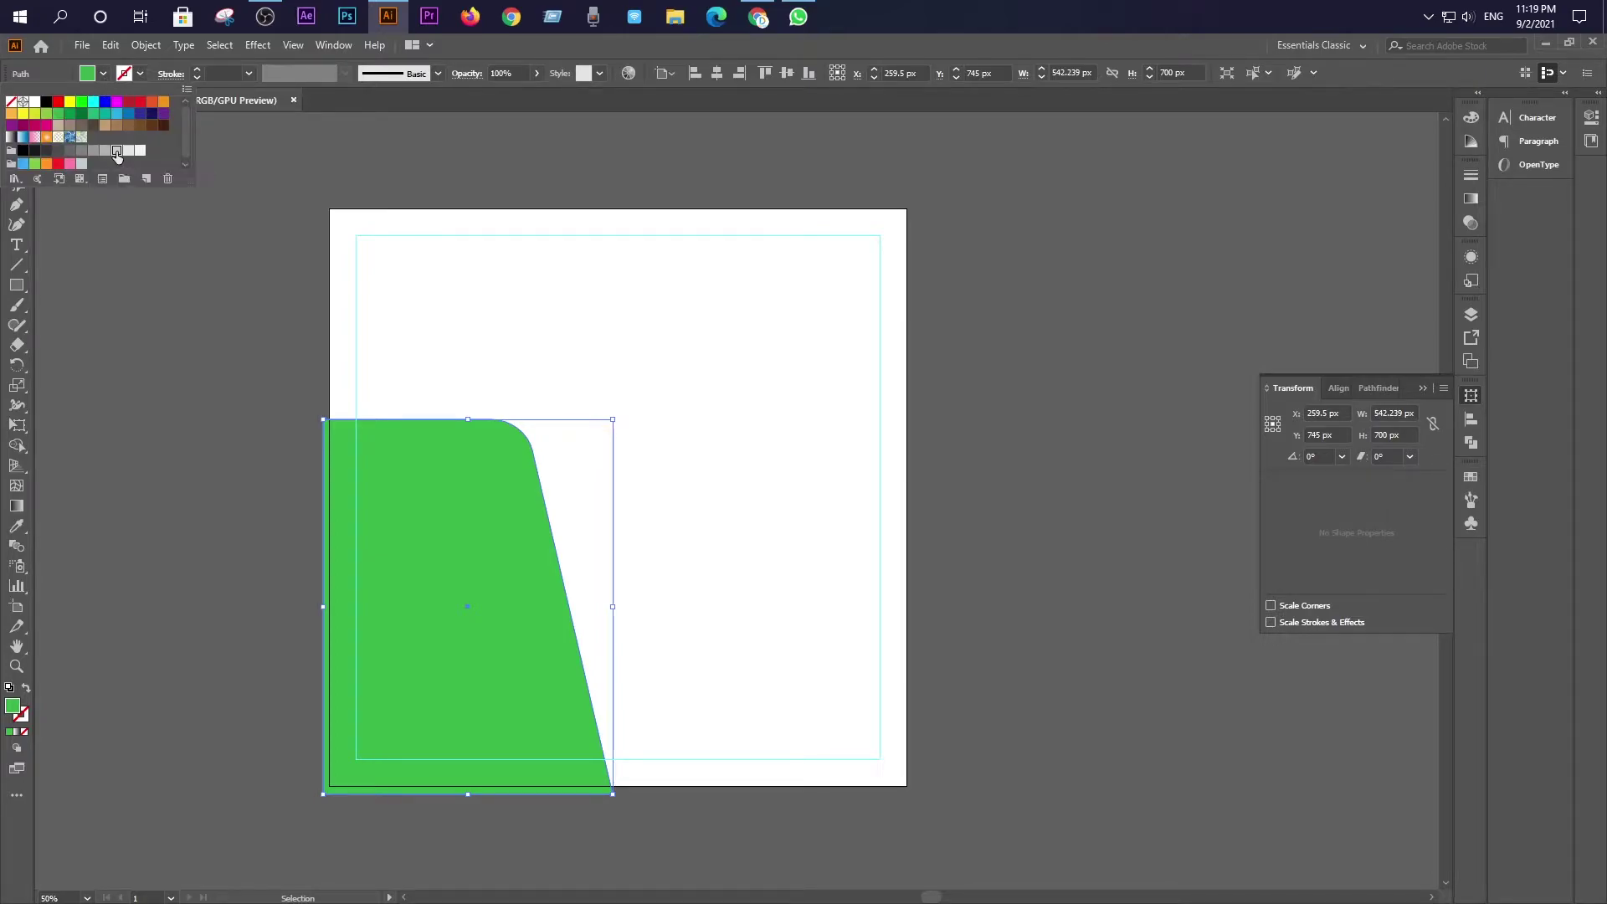
pyautogui.click(114, 153)
pyautogui.click(164, 438)
# Try to place the grey copy behind the green shape by sending it to the back and bringing it forward one level
pyautogui.click(537, 518)
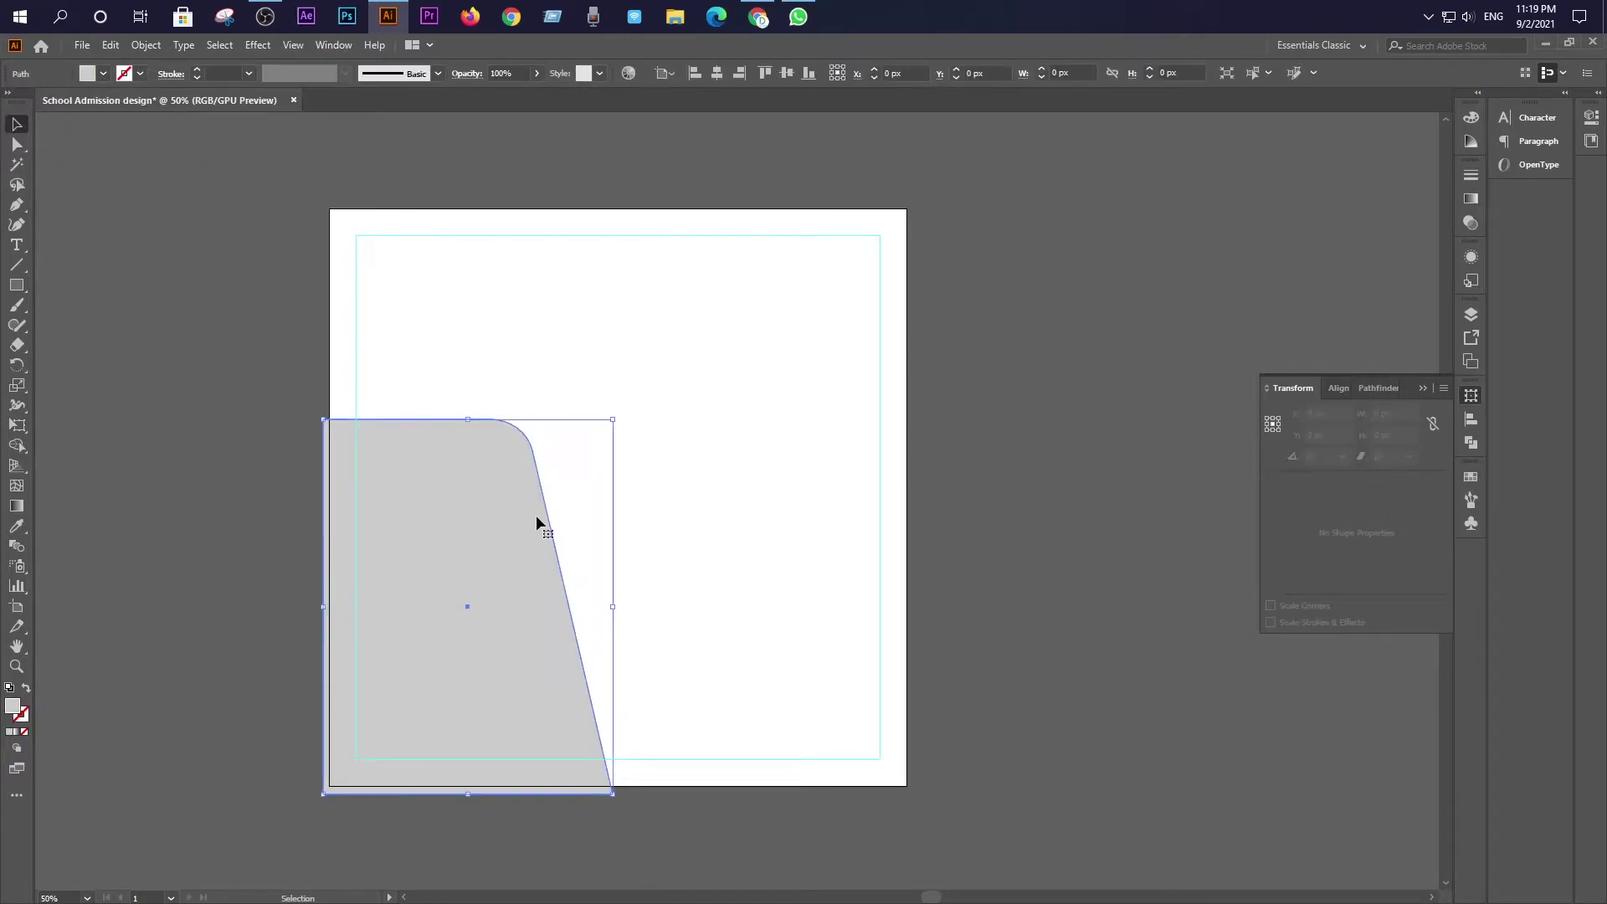
pyautogui.press('ctrl')
pyautogui.hotkey('ctrl', 'z')
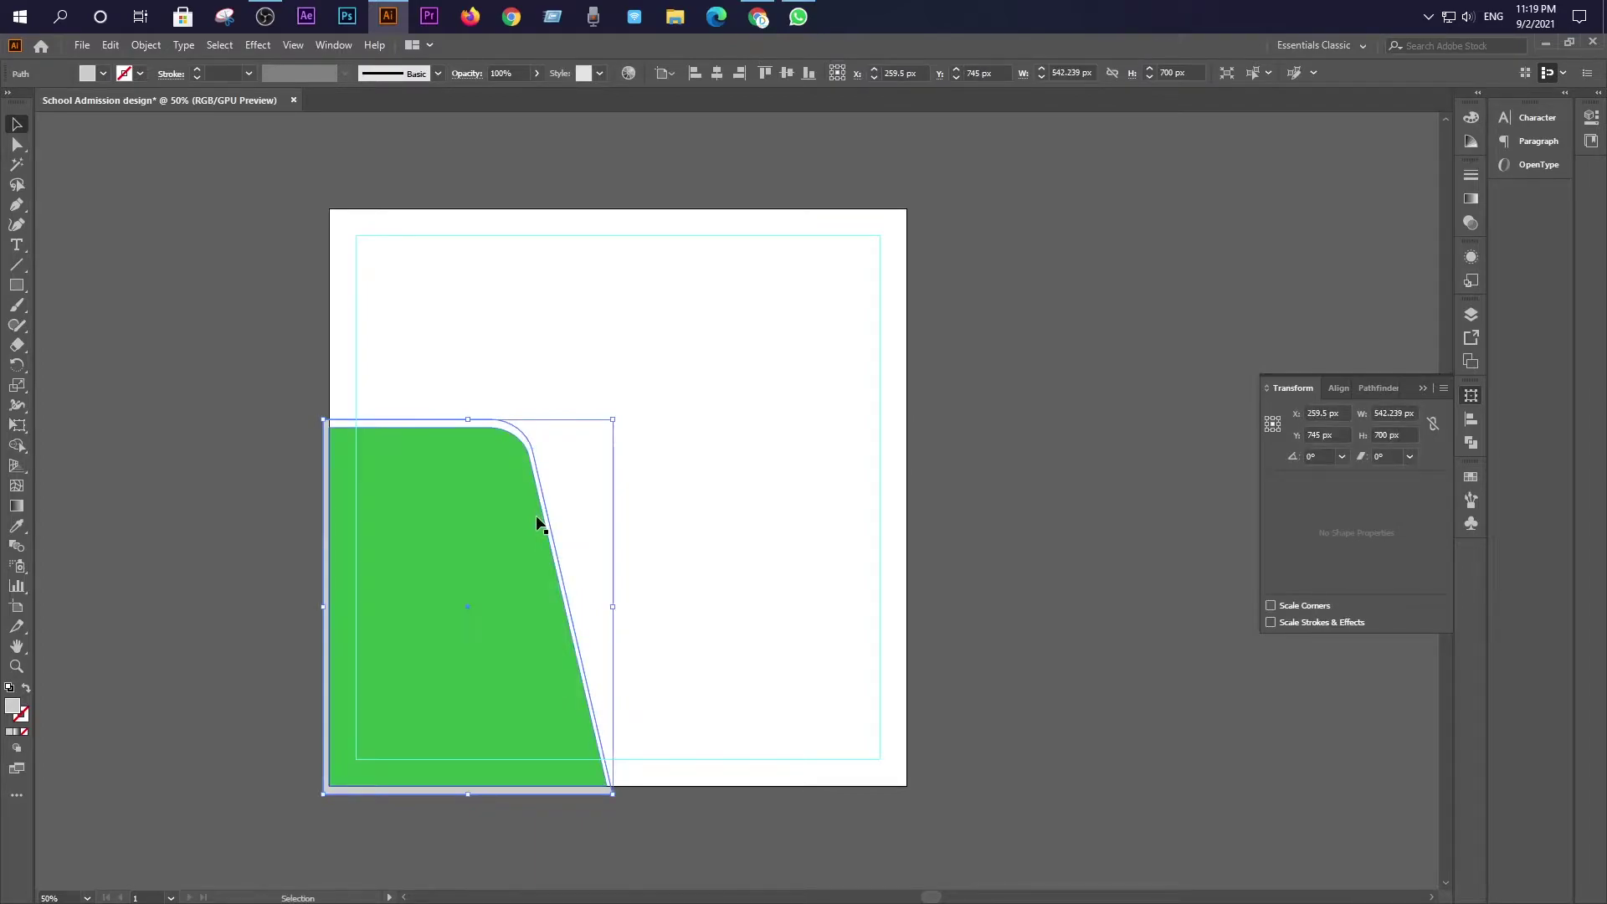
pyautogui.hotkey('ctrl', ']')
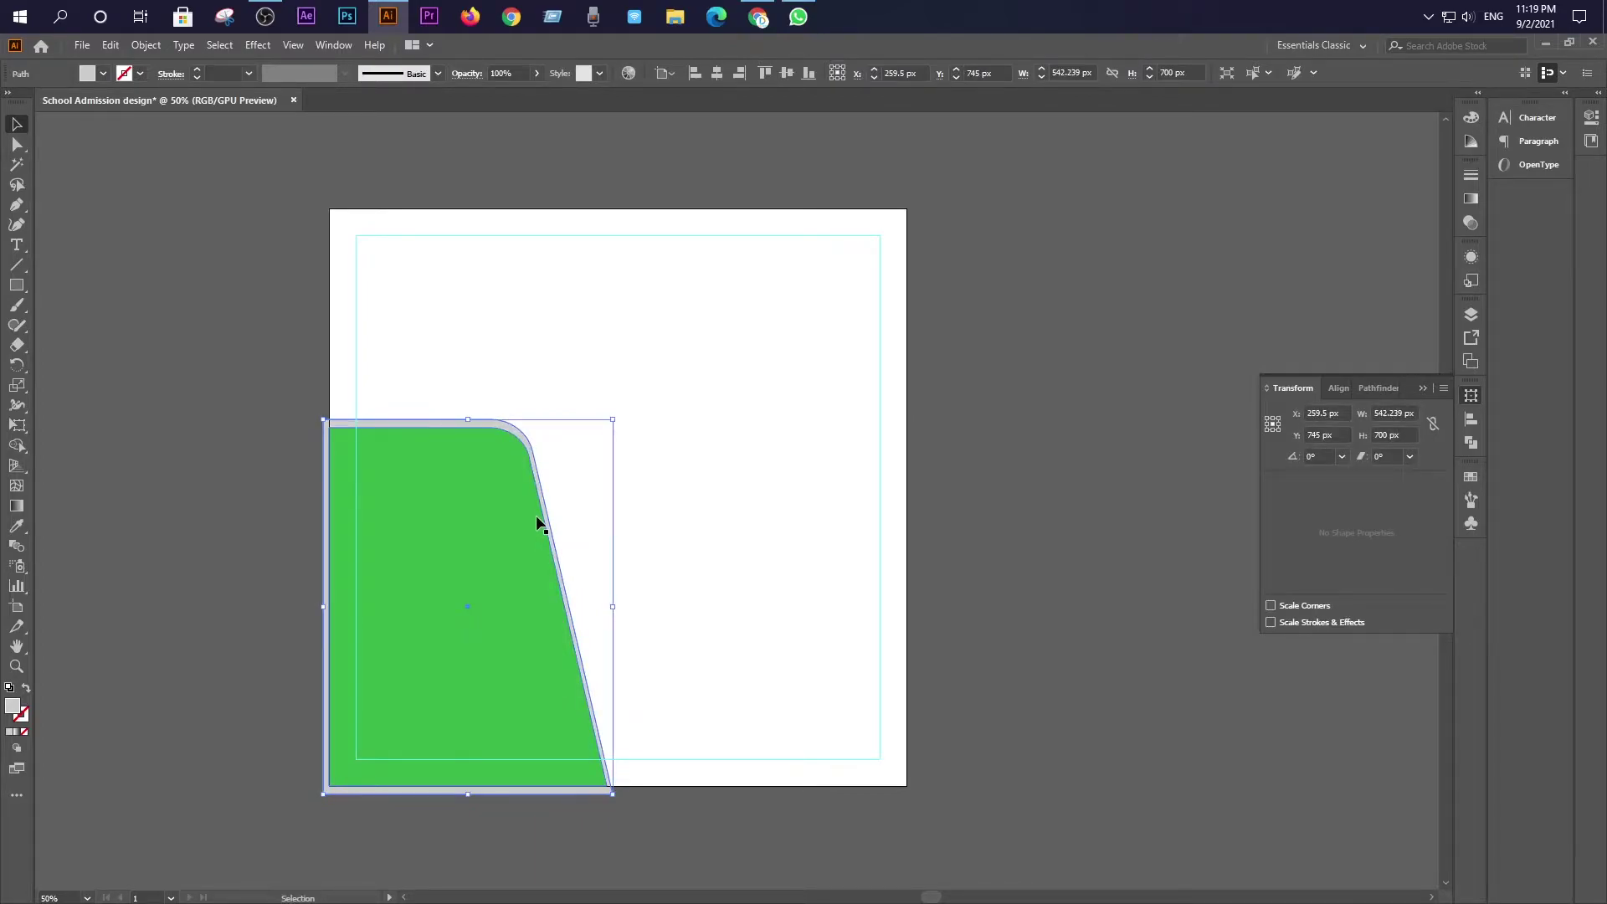
pyautogui.click(686, 551)
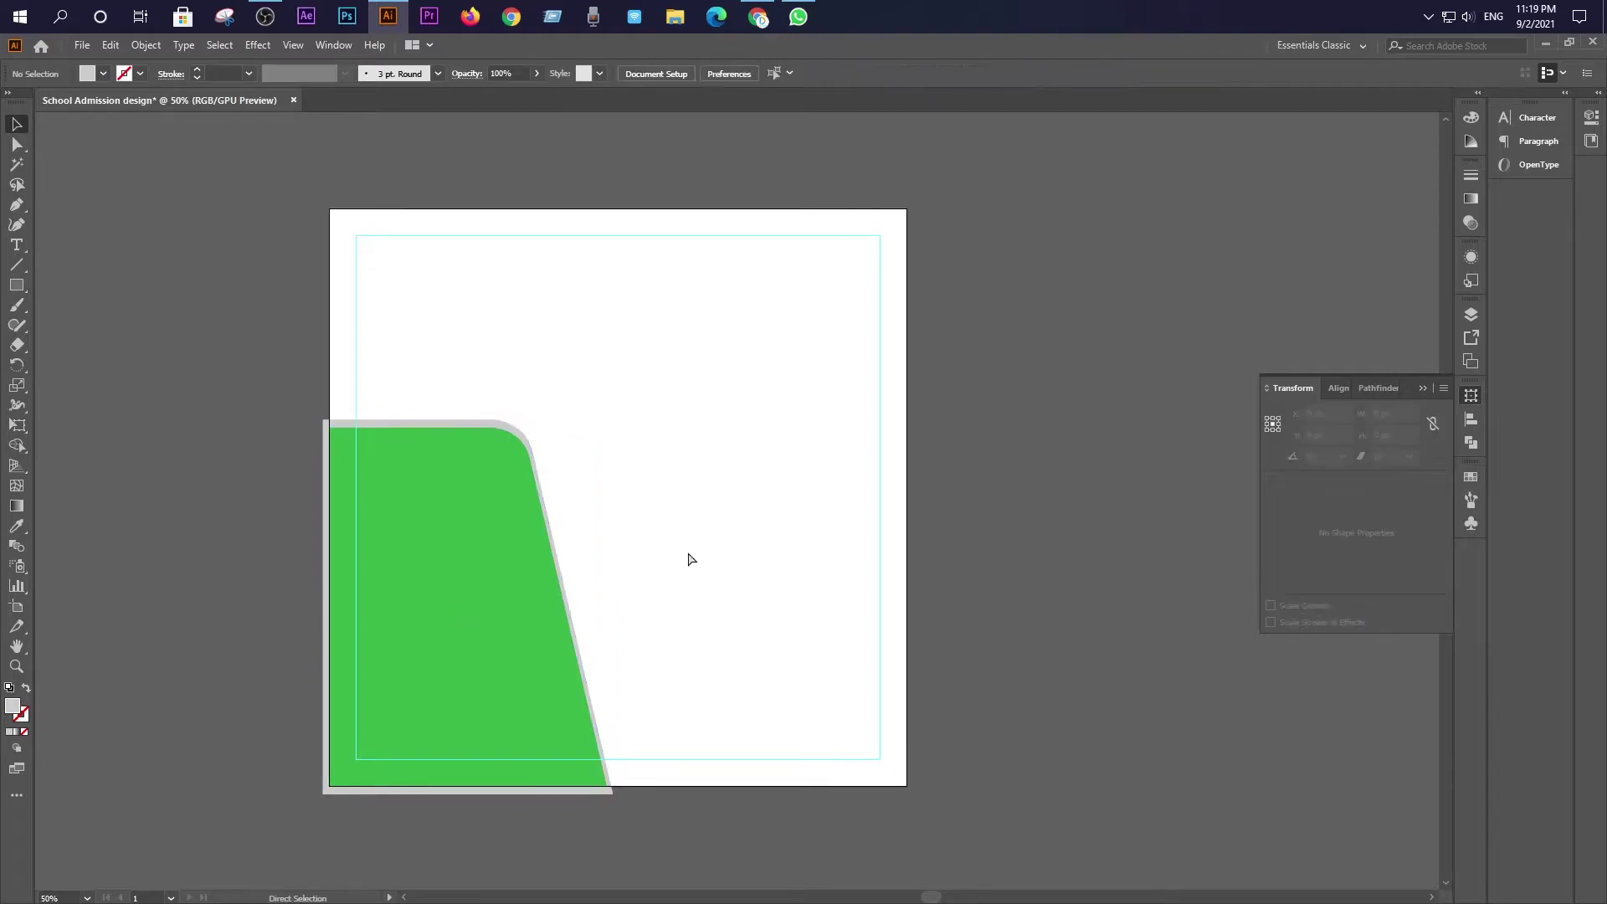
pyautogui.rightClick(403, 489)
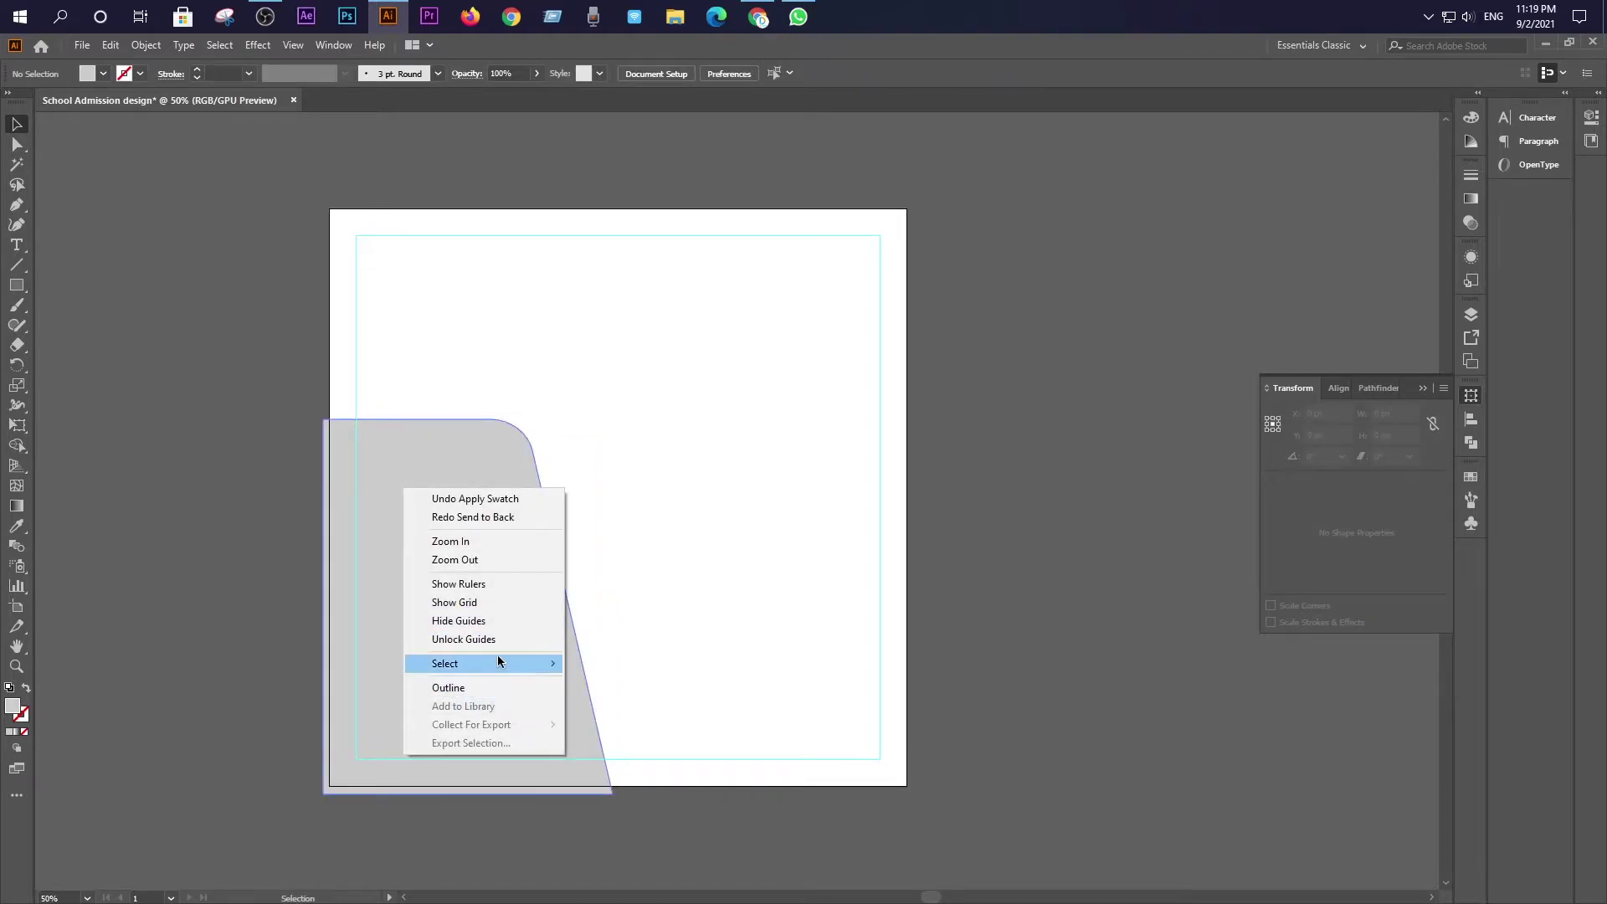
pyautogui.click(963, 540)
# Send the grey copy backward one level behind the green shape and deselect it
pyautogui.click(471, 556)
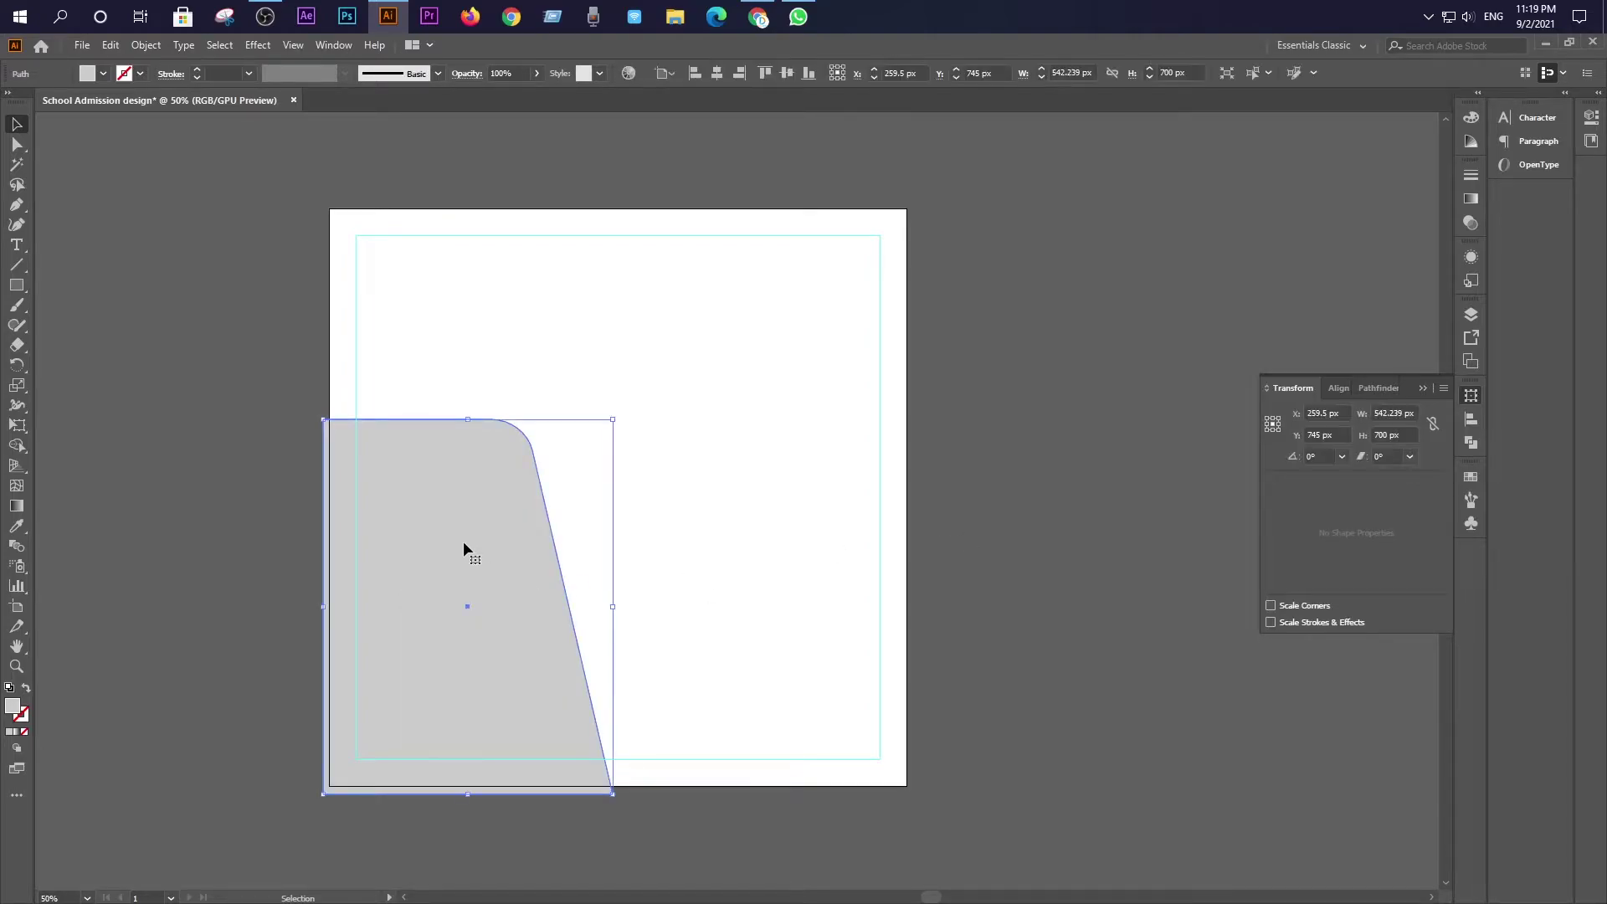
pyautogui.rightClick(467, 549)
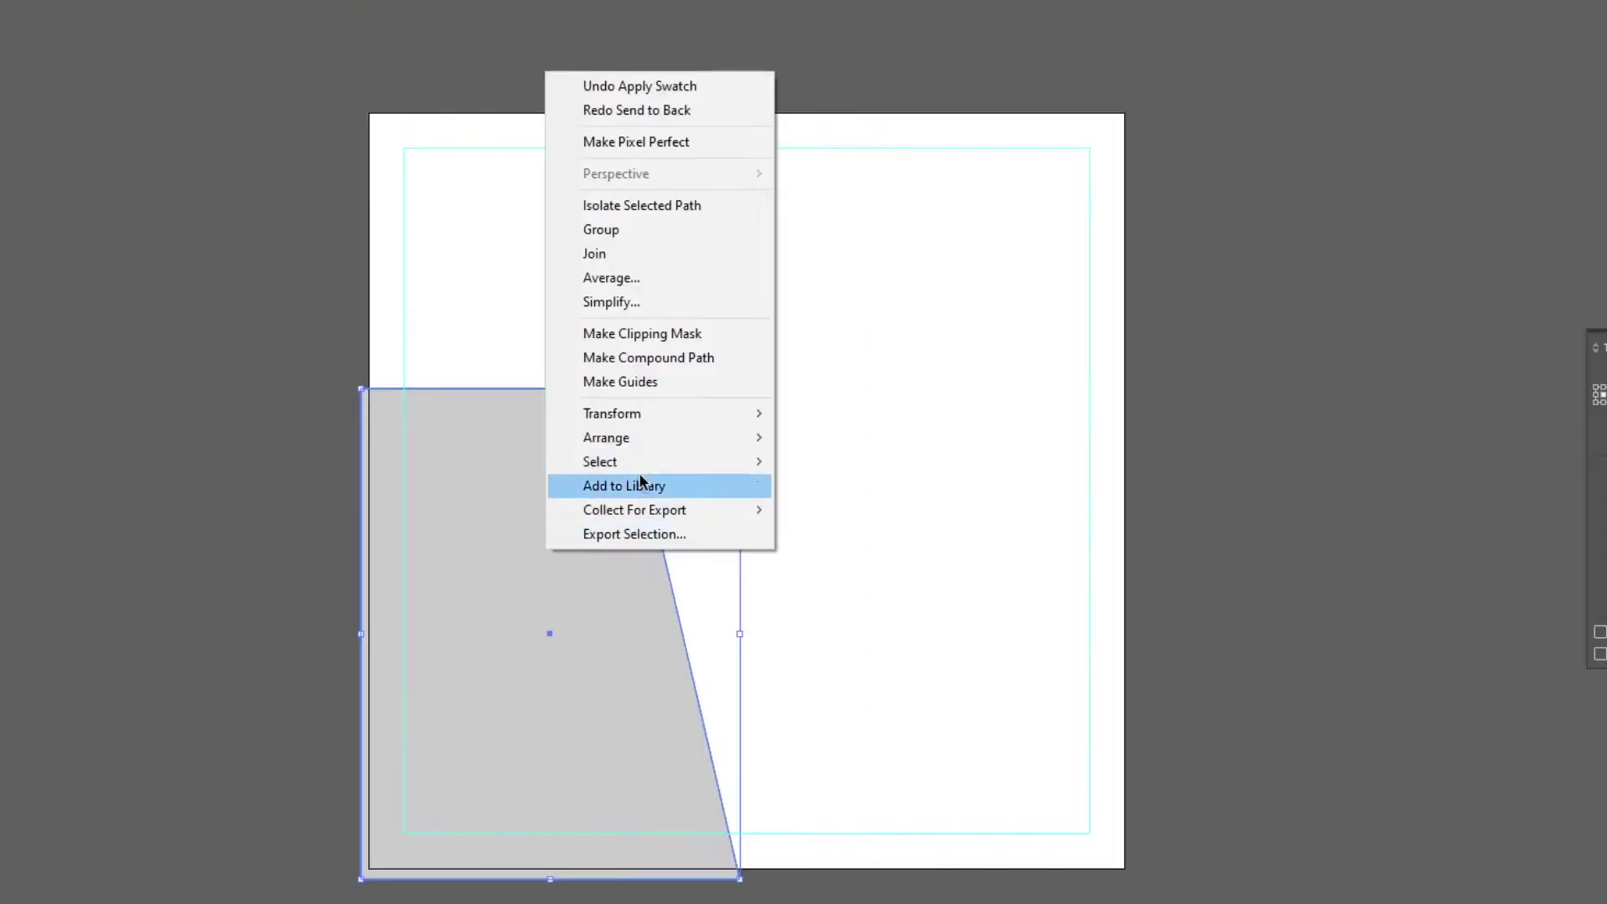
pyautogui.moveTo(707, 429)
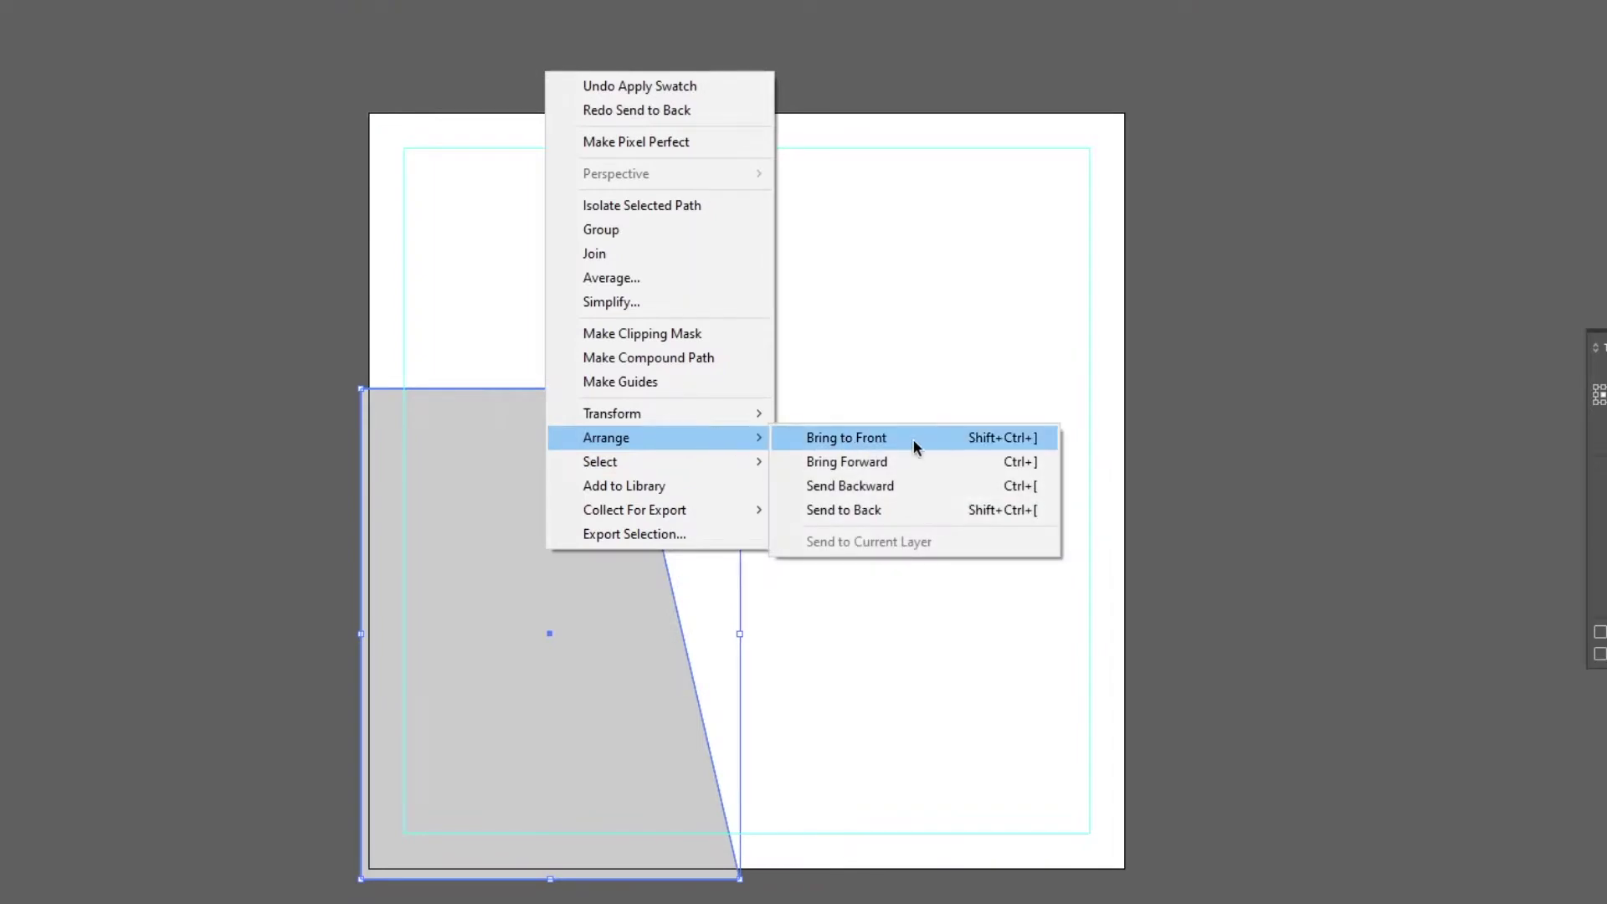
pyautogui.click(889, 494)
pyautogui.click(890, 498)
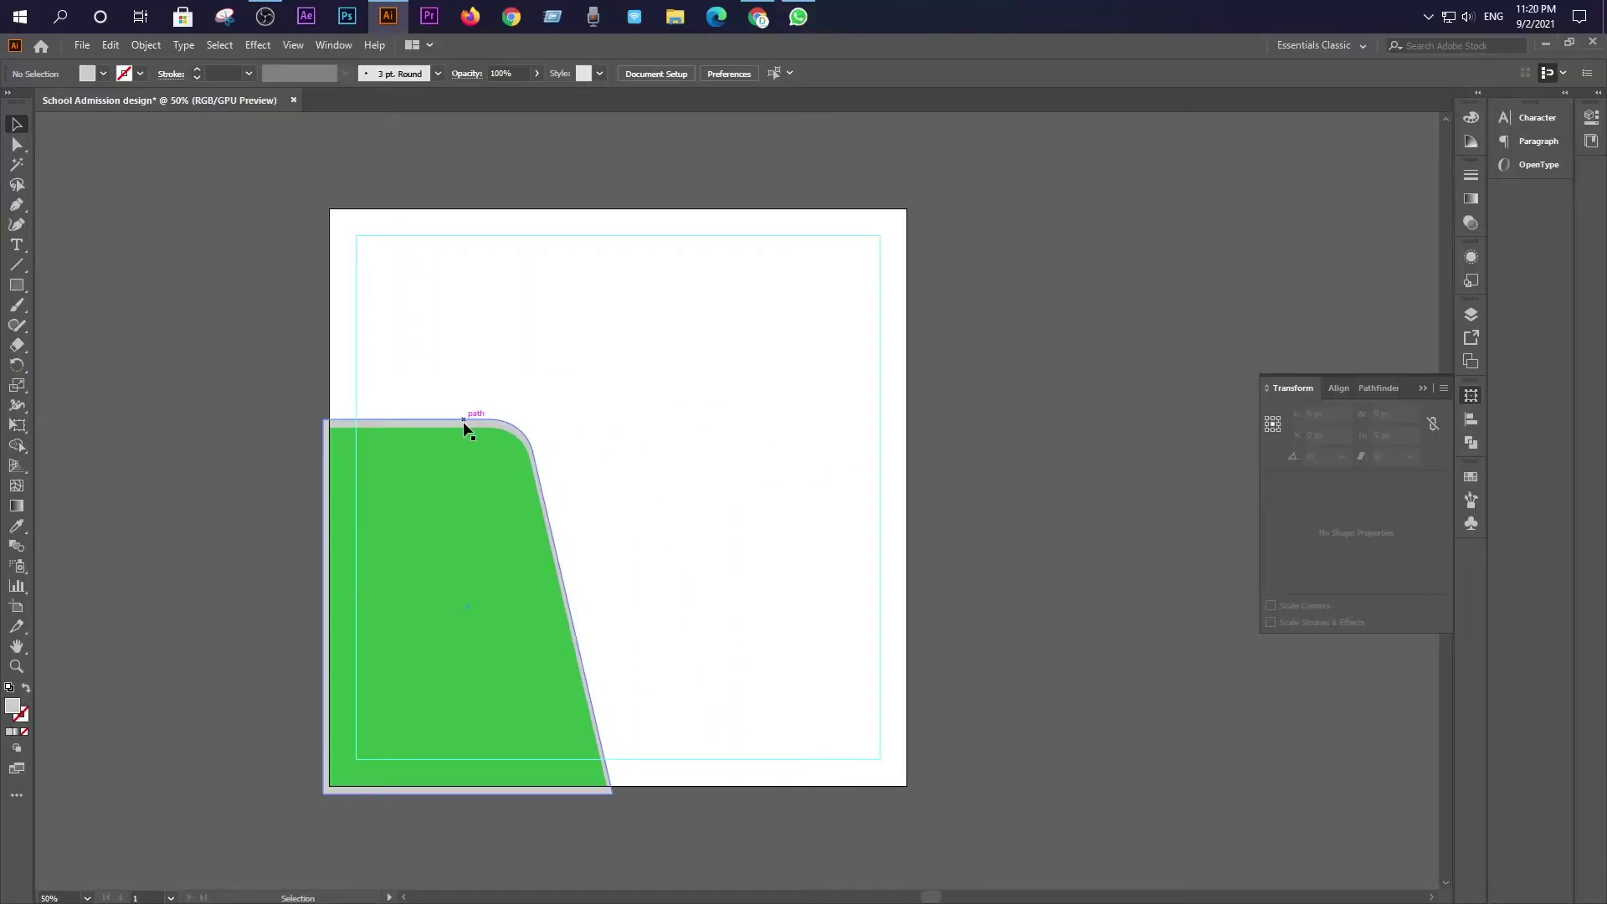
# Shift the grey shape right until its straight side meets the artboard's left edge, and deselect it
pyautogui.click(546, 395)
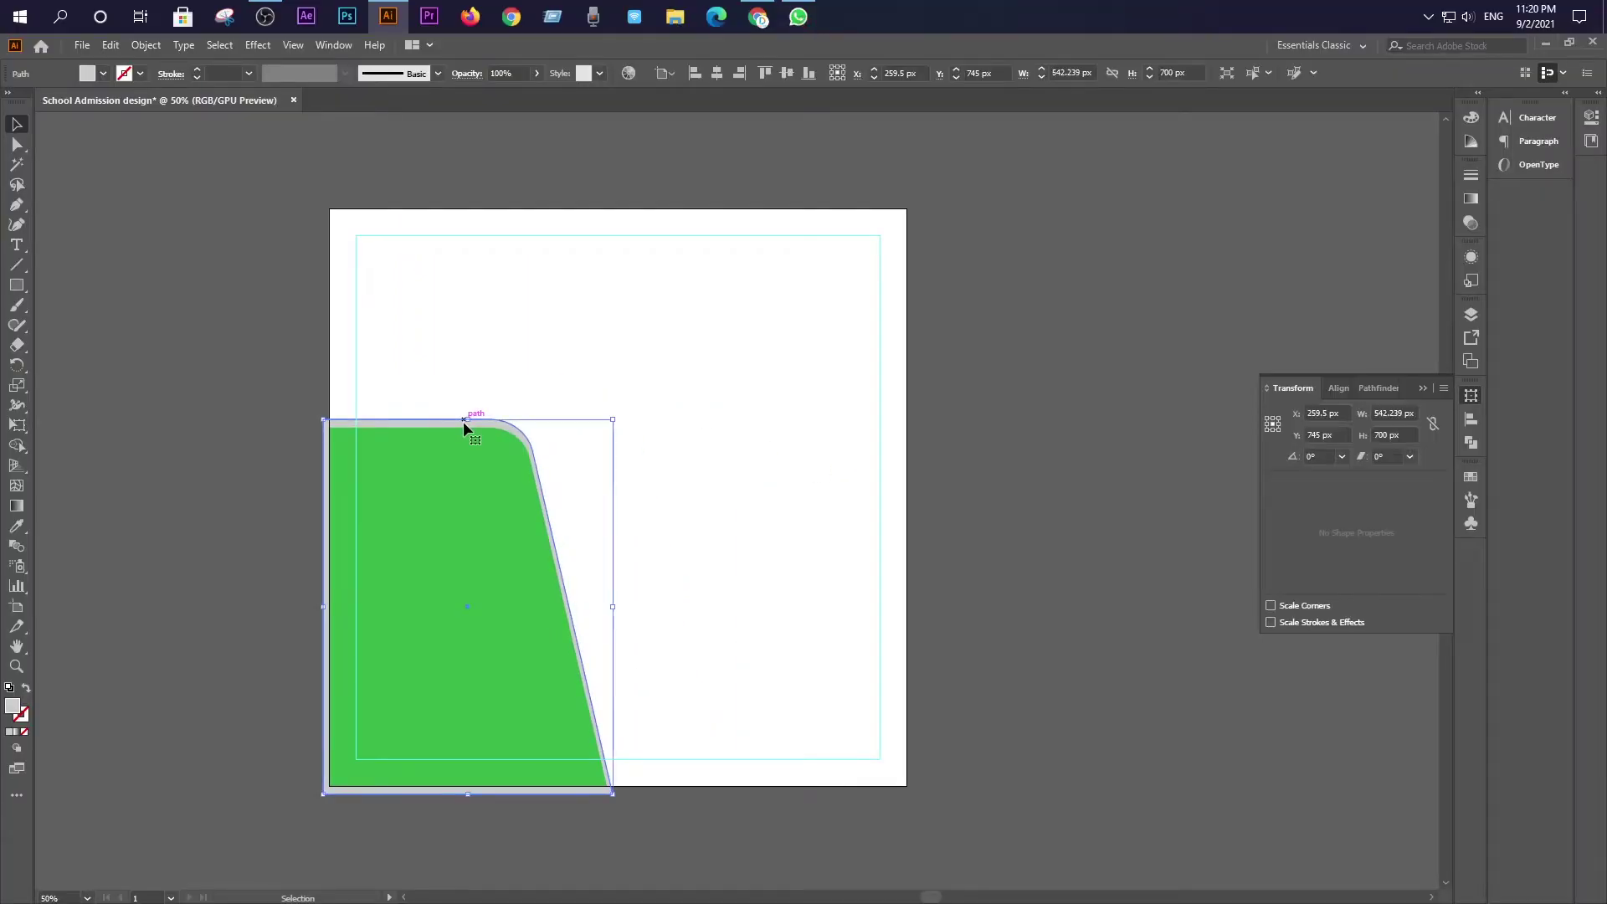
pyautogui.moveTo(546, 390); pyautogui.dragTo(547, 390)
pyautogui.moveTo(466, 421); pyautogui.dragTo(426, 426)
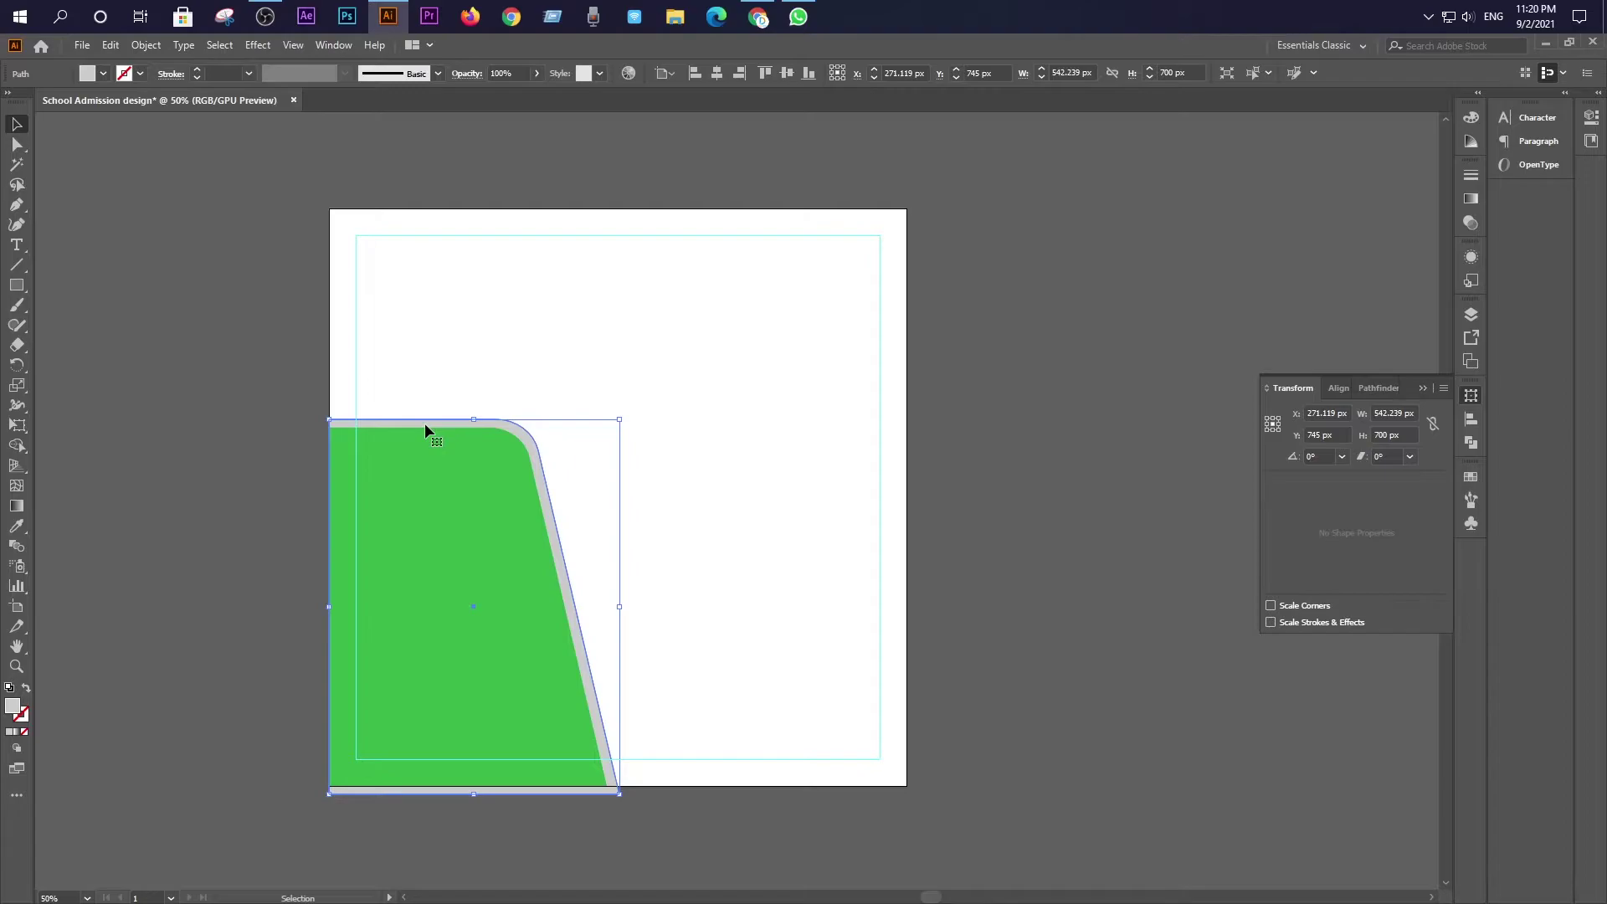
pyautogui.click(1030, 556)
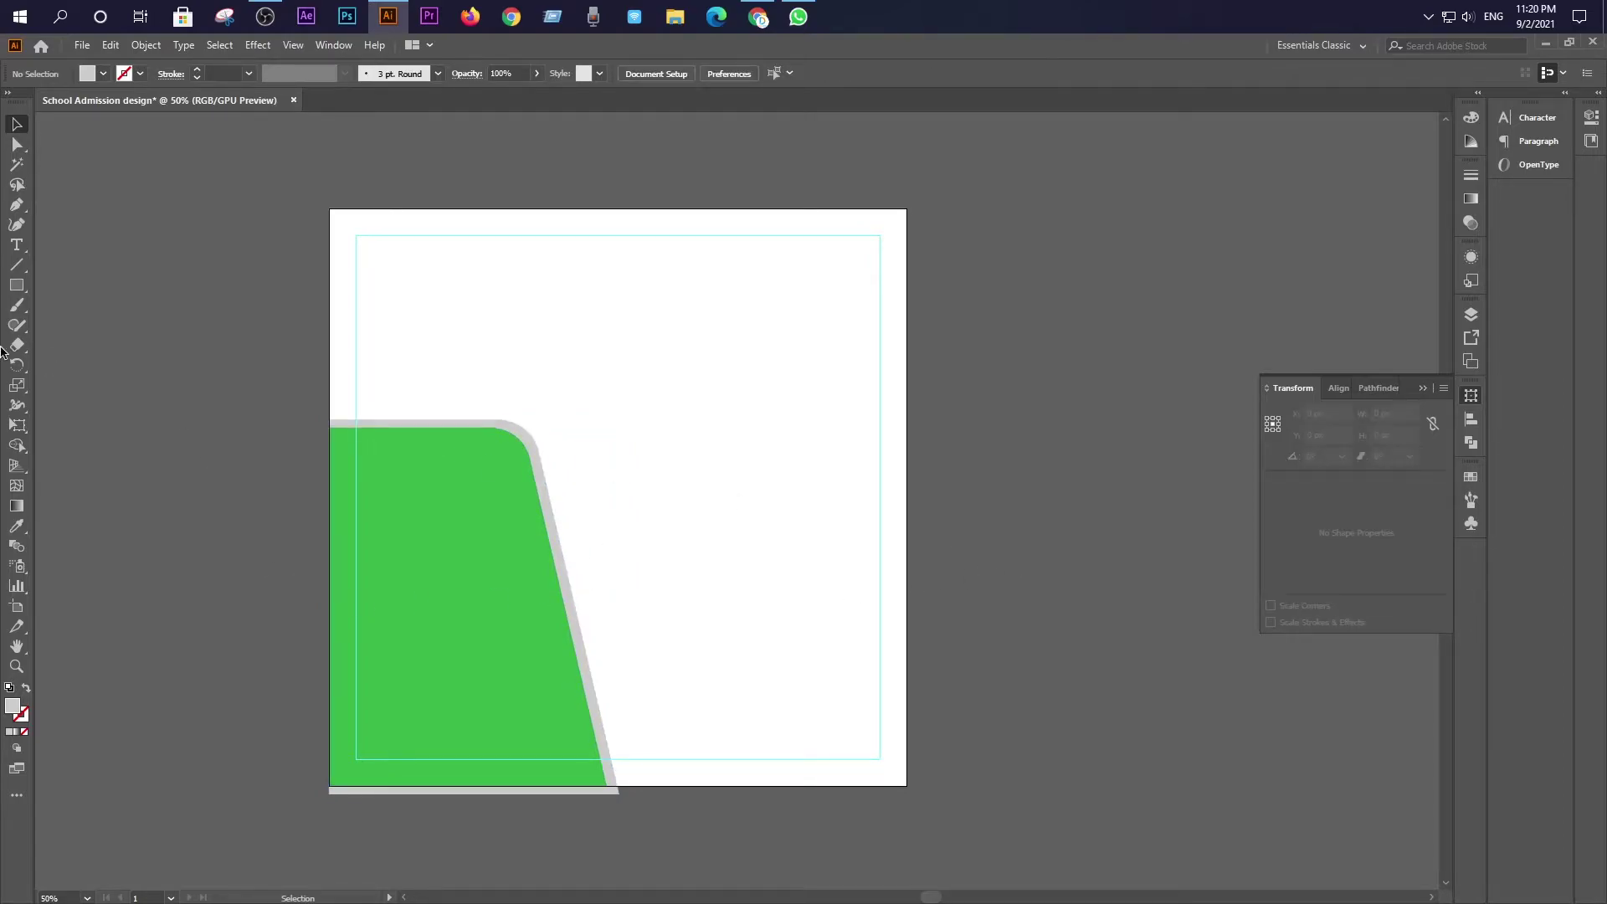
pyautogui.click(19, 287)
pyautogui.click(15, 126)
pyautogui.click(556, 550)
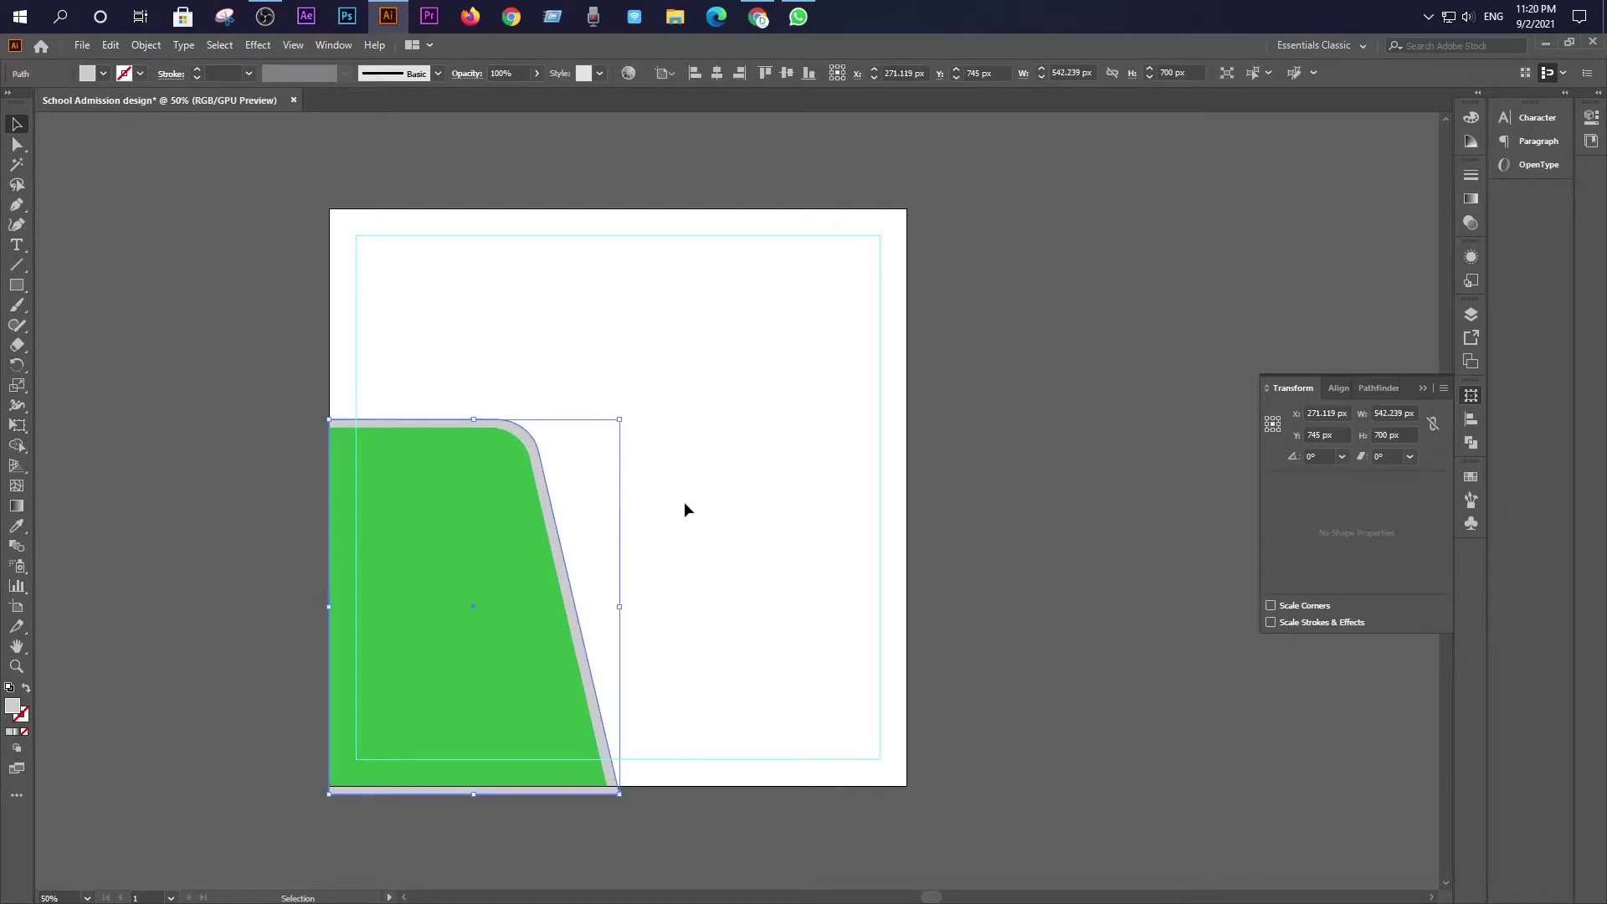
pyautogui.click(681, 536)
pyautogui.moveTo(425, 361); pyautogui.dragTo(517, 611)
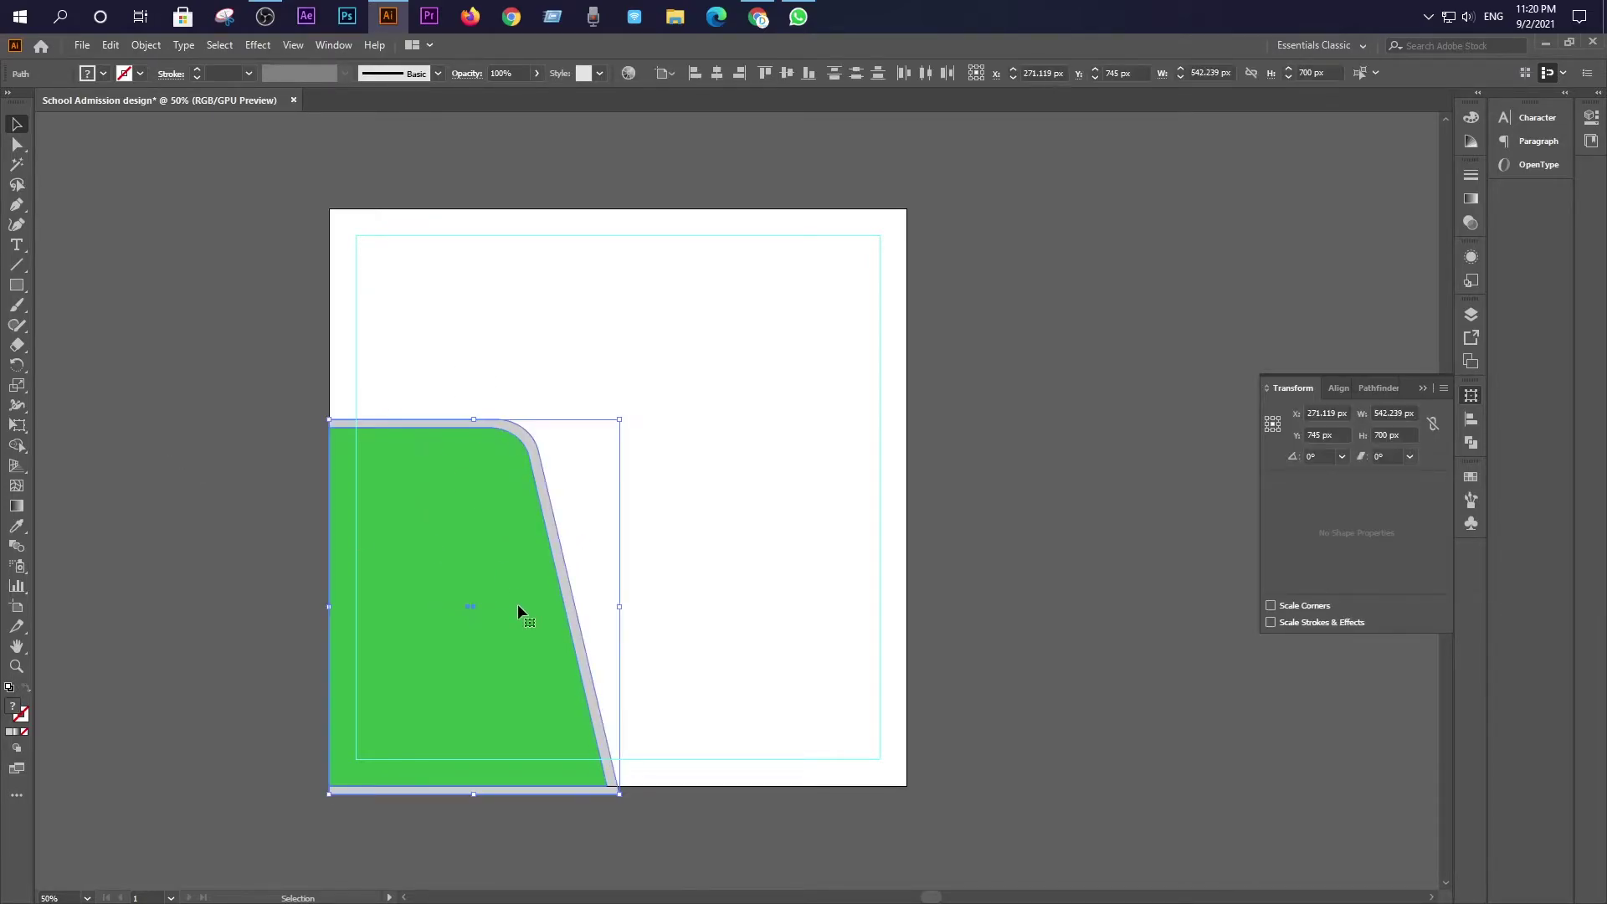
pyautogui.click(659, 566)
# Nudge the grey shape 6 px left and 6 px down to thin its border around the green shape, and deselect it
pyautogui.click(567, 574)
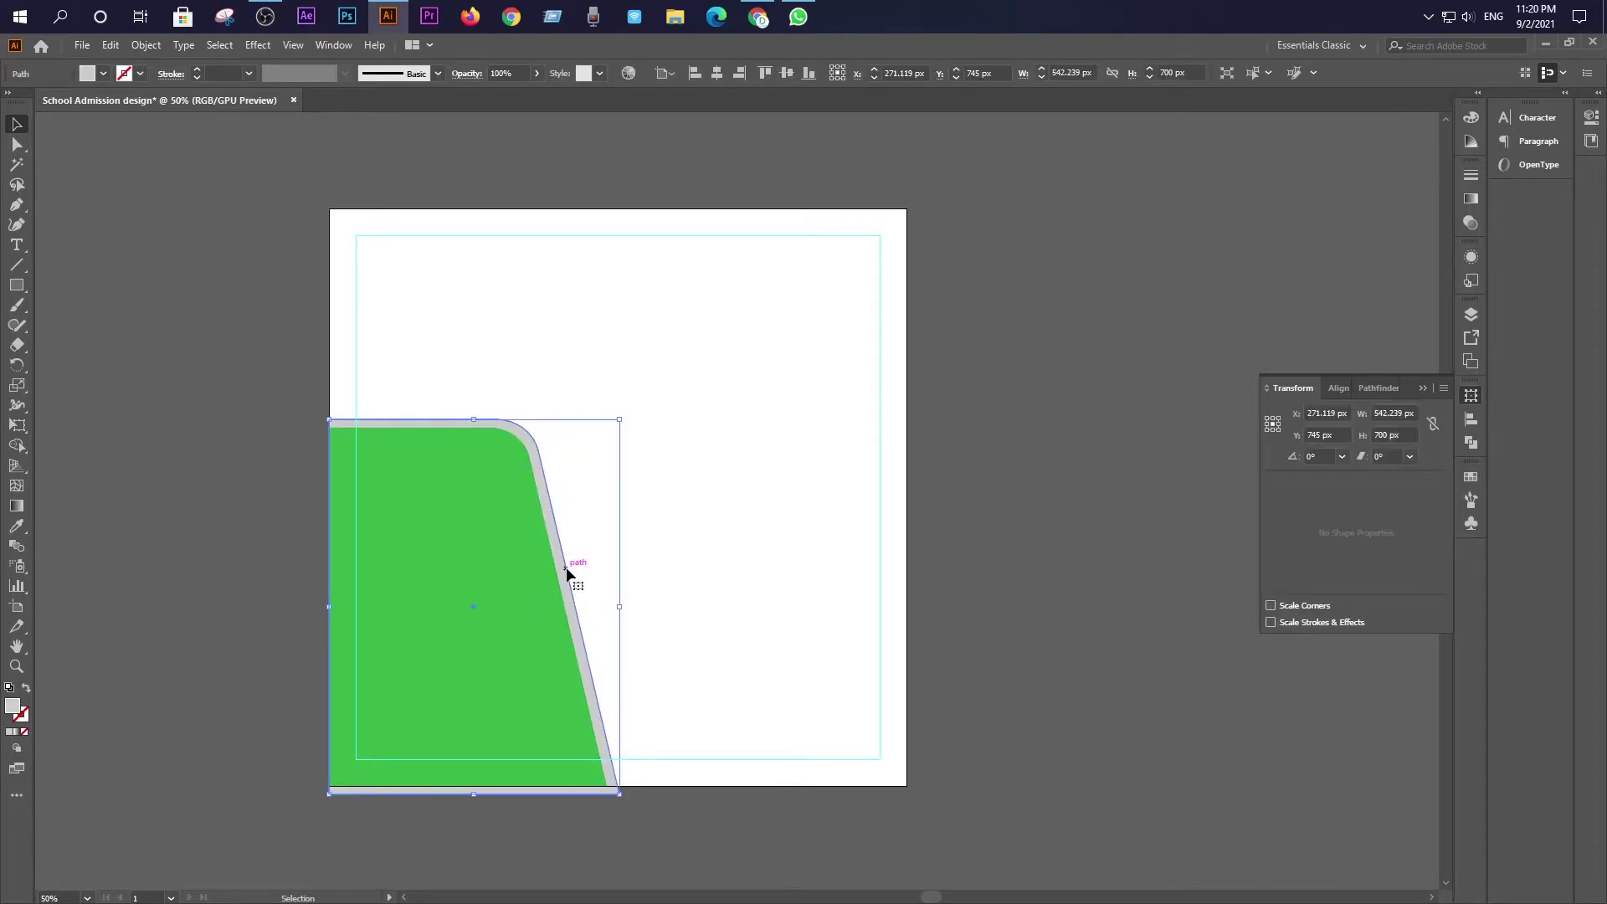
pyautogui.press('Left')
pyautogui.press('Left')
pyautogui.press('Left')
pyautogui.press('Left')
pyautogui.press('Left')
pyautogui.press('Left')
pyautogui.press('Down')
pyautogui.press('Down')
pyautogui.press('Down')
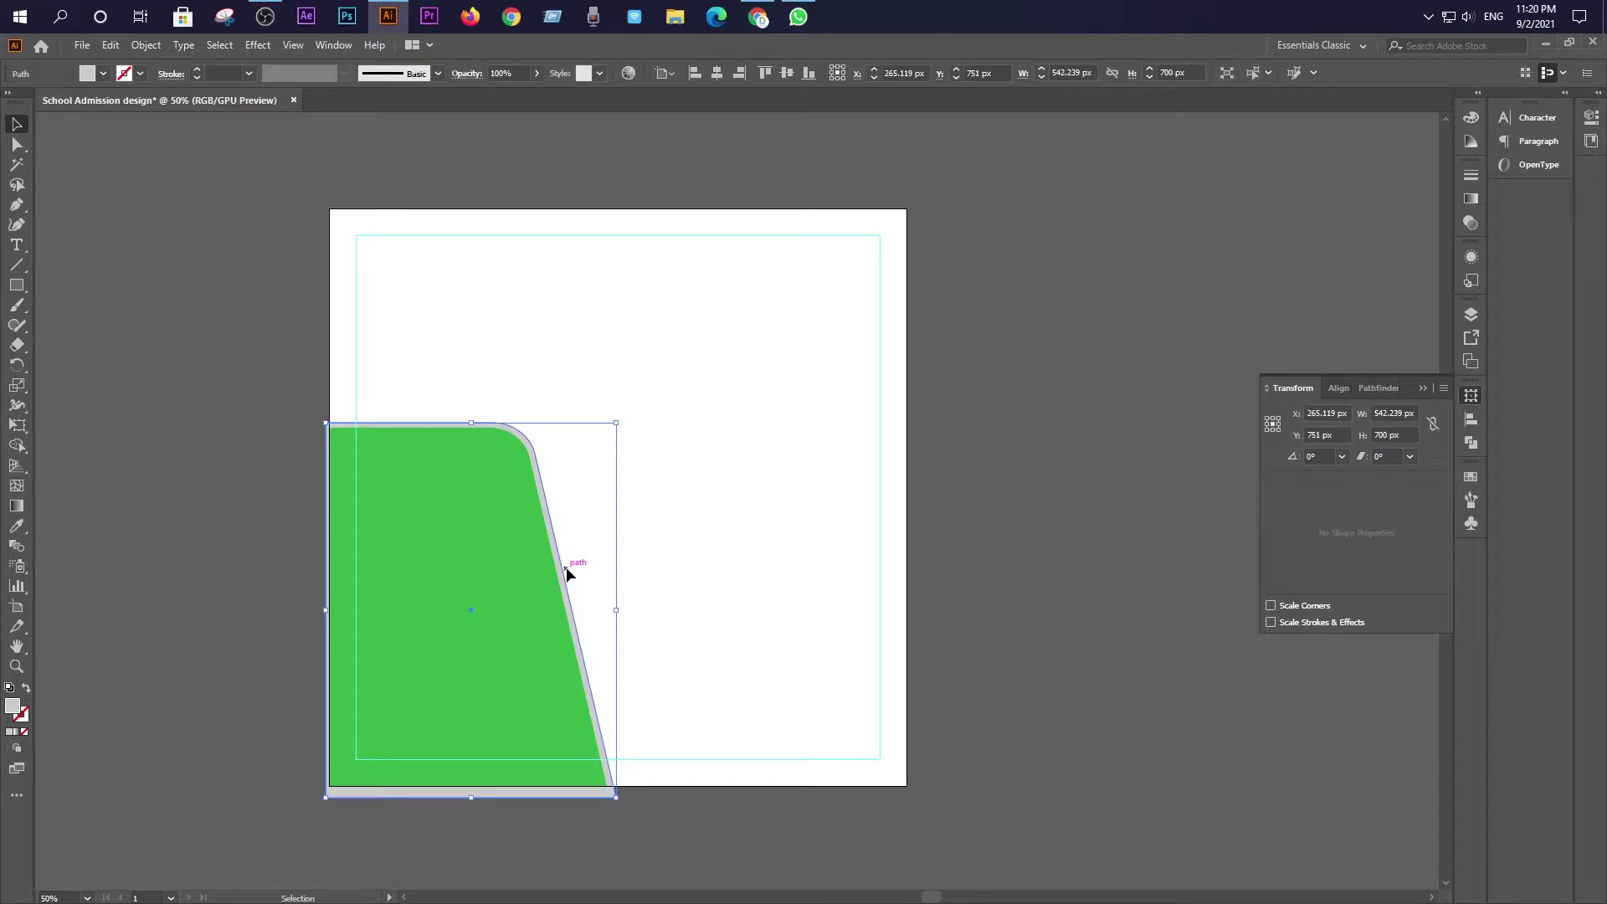
pyautogui.click(966, 565)
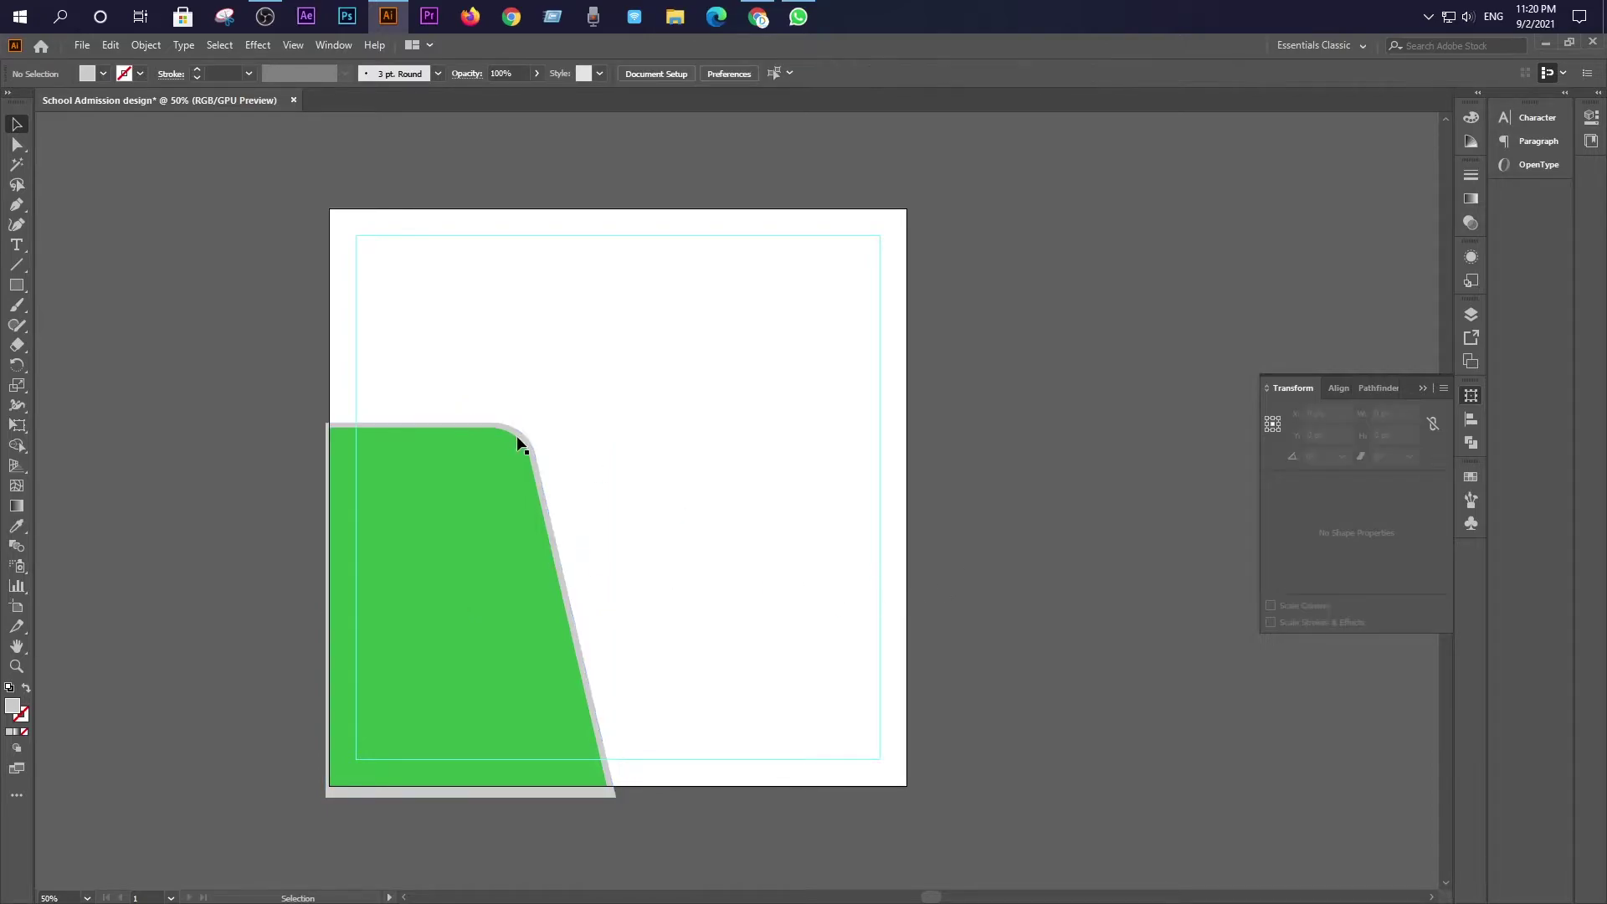
# Duplicate the green and grey shapes together into the upper-right area of the artboard
pyautogui.moveTo(450, 375); pyautogui.dragTo(802, 415)
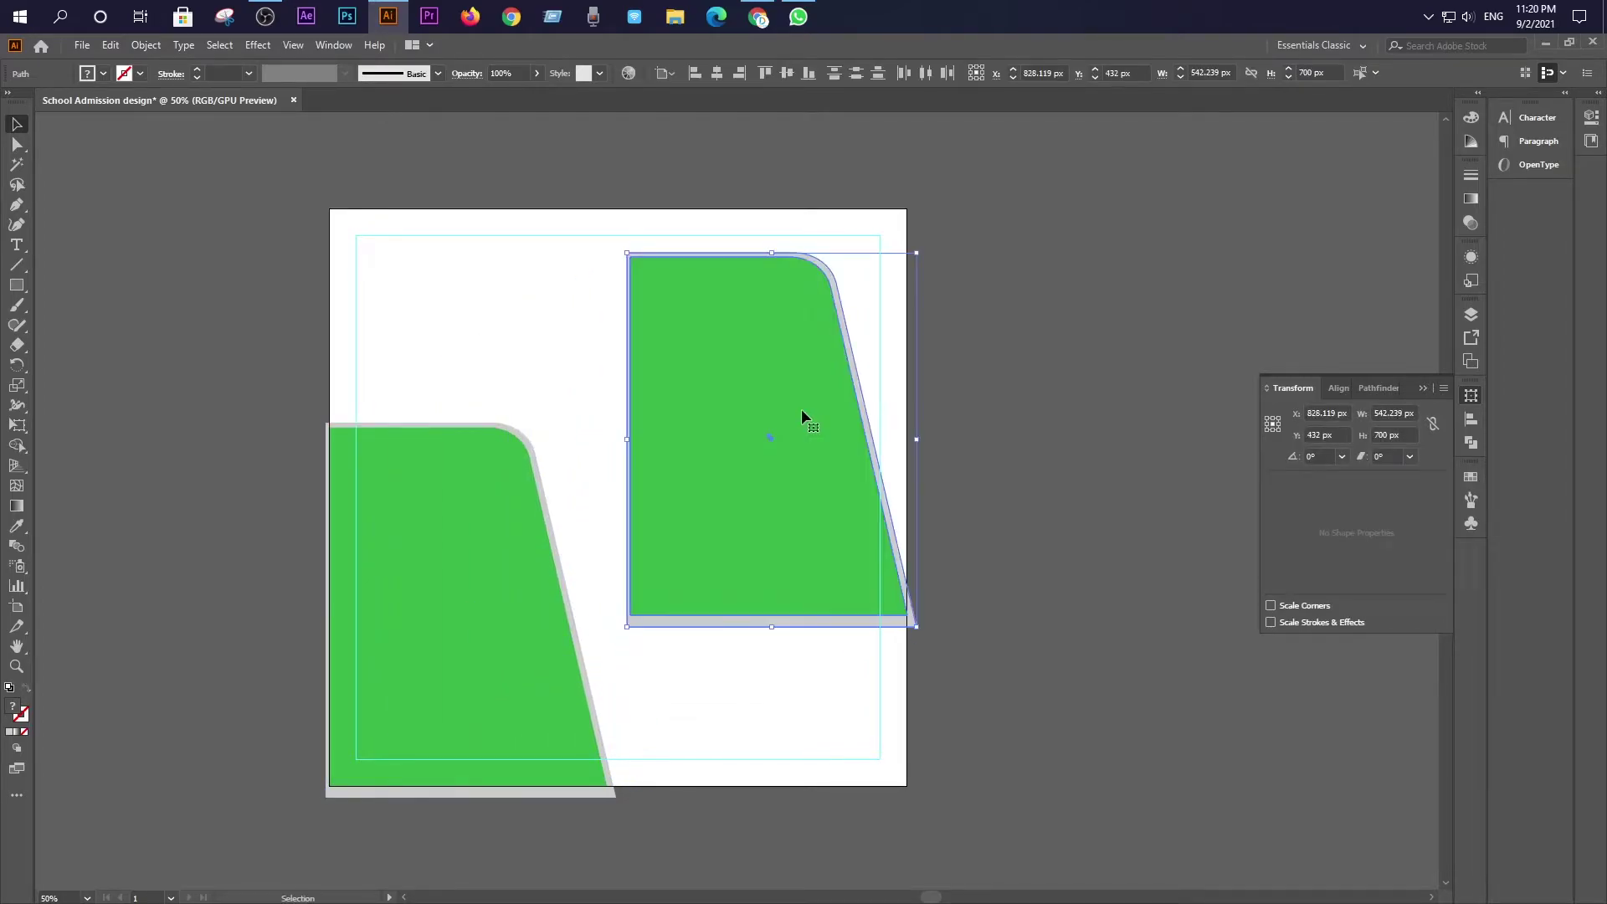
# Group the copied green and grey shapes and rotate the group 180°
pyautogui.hotkey('ctrl', 'g')
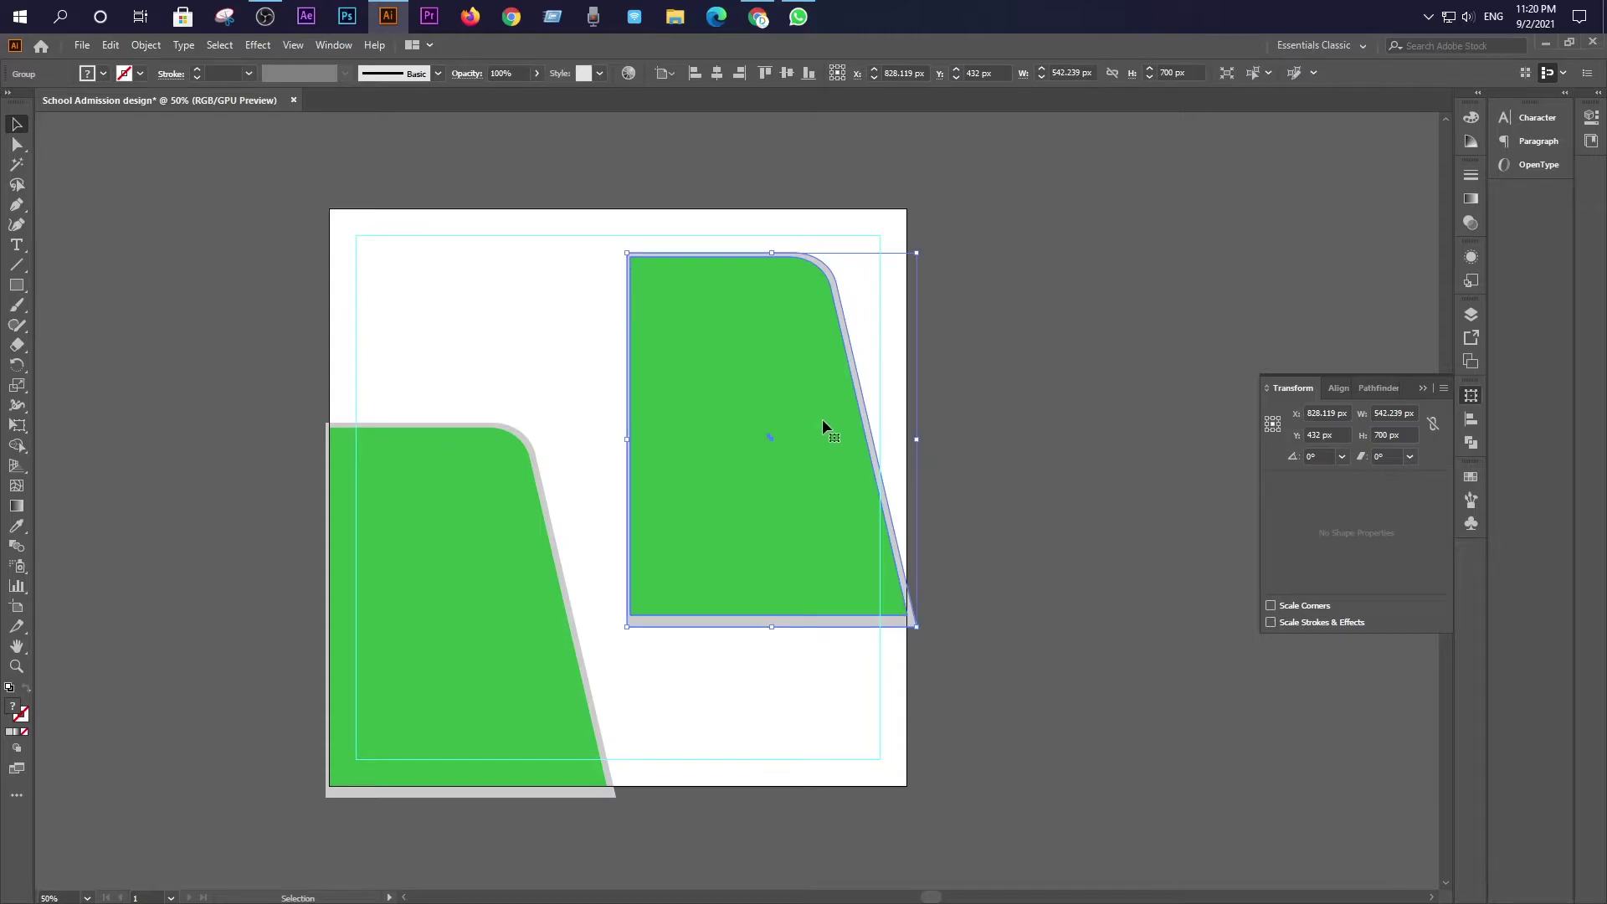
pyautogui.moveTo(927, 247); pyautogui.dragTo(664, 559)
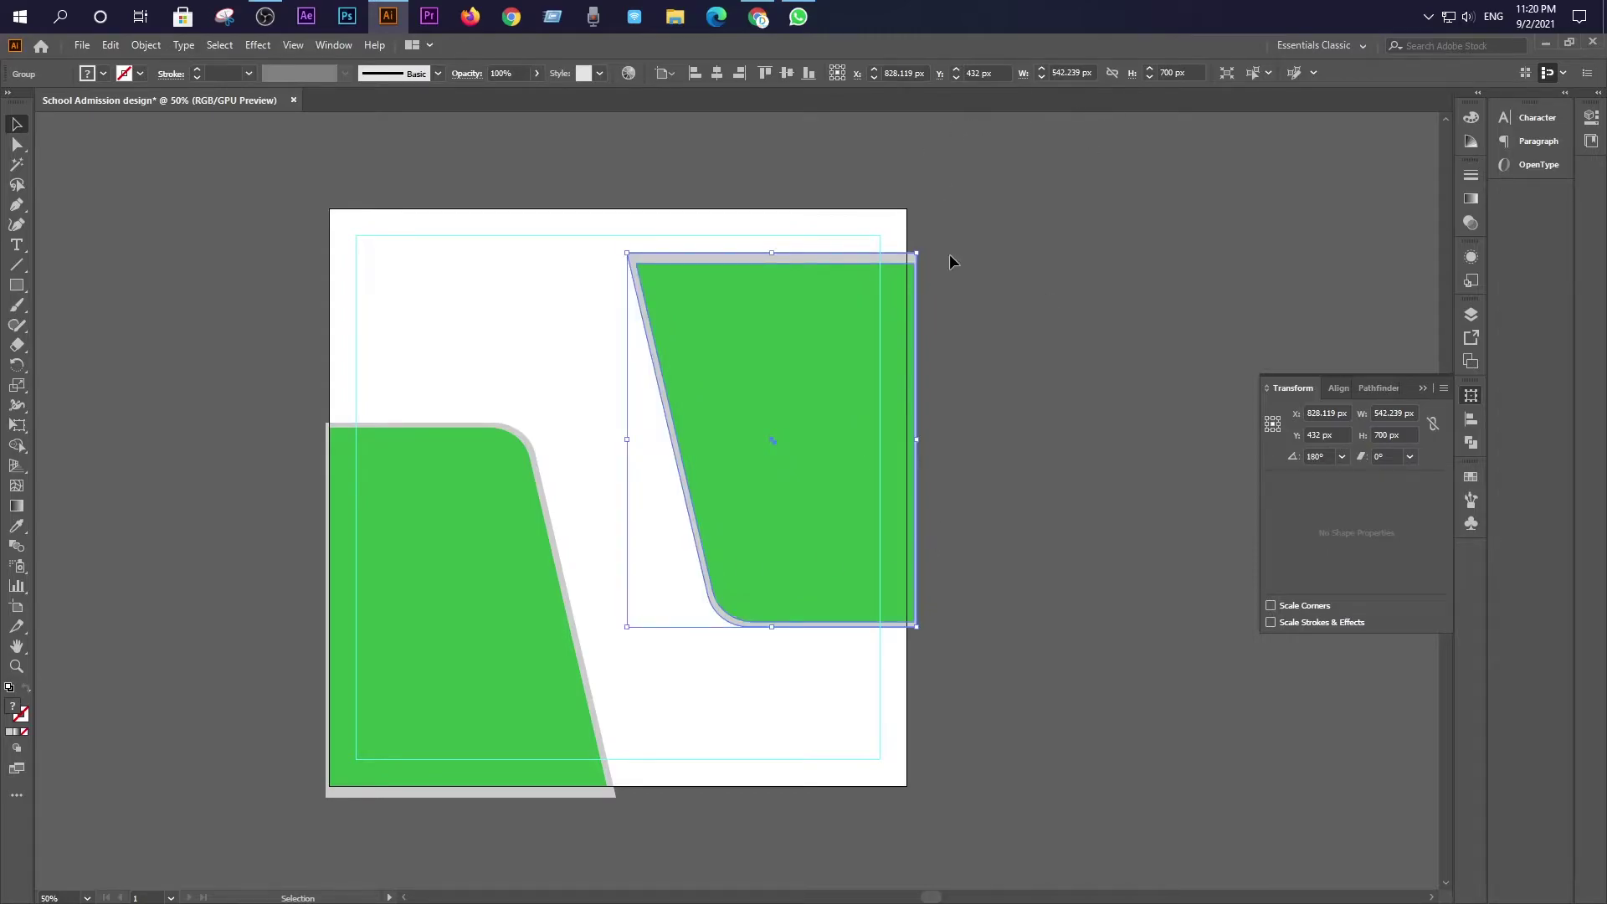
# Position the rotated group in the artboard's upper-right corner so it extends slightly past the top and right edges
pyautogui.moveTo(792, 346); pyautogui.dragTo(784, 297)
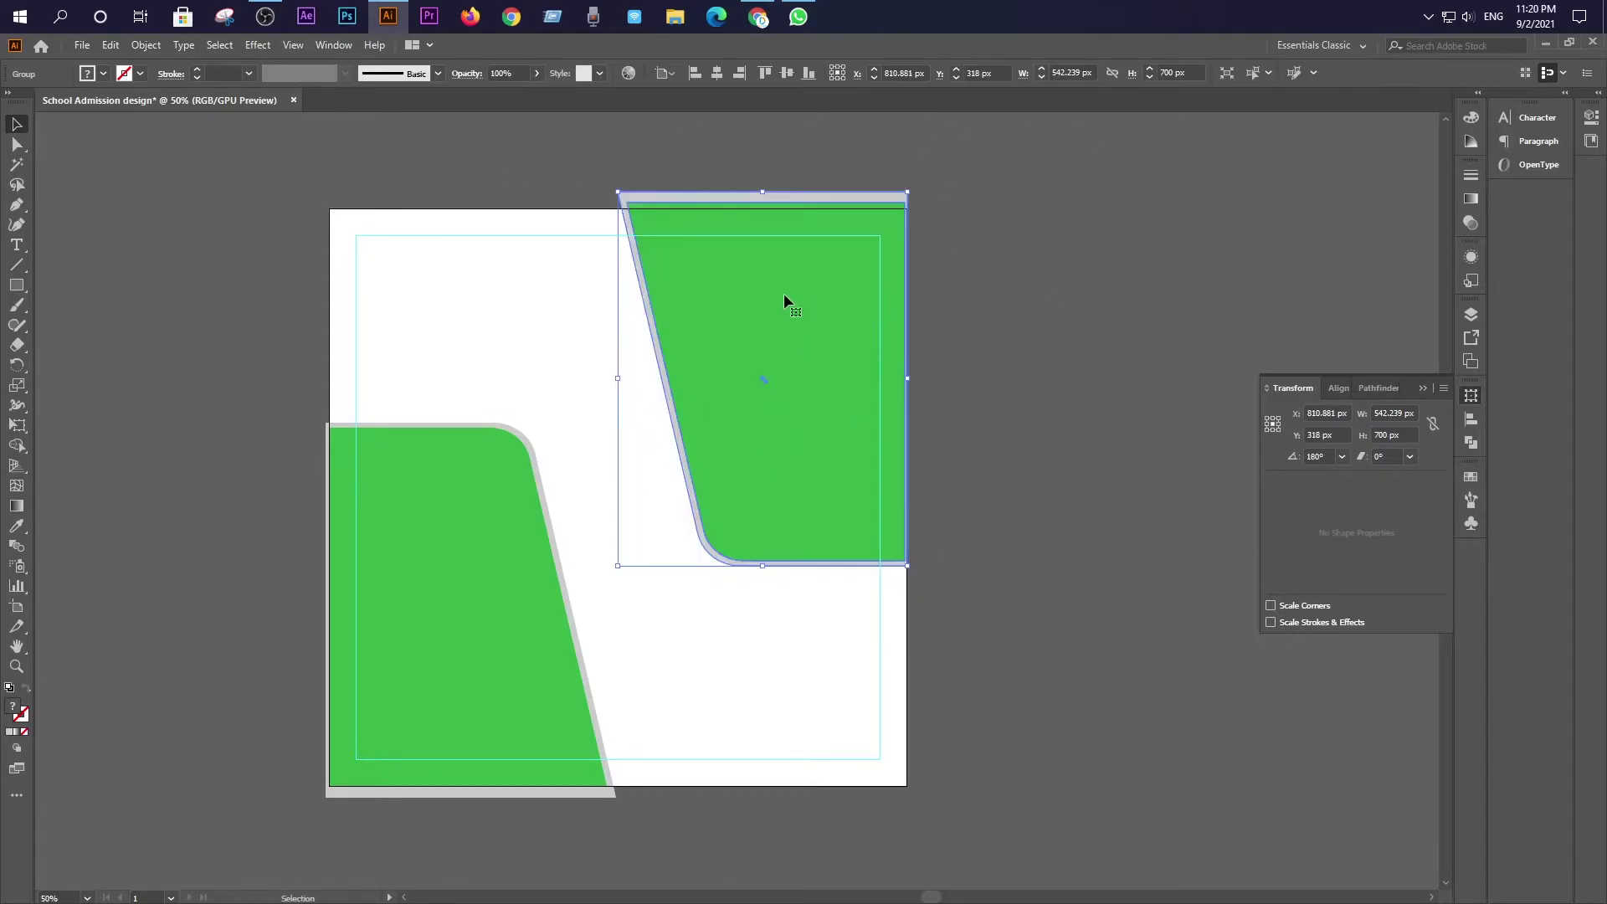
pyautogui.click(667, 73)
pyautogui.click(712, 134)
pyautogui.click(739, 74)
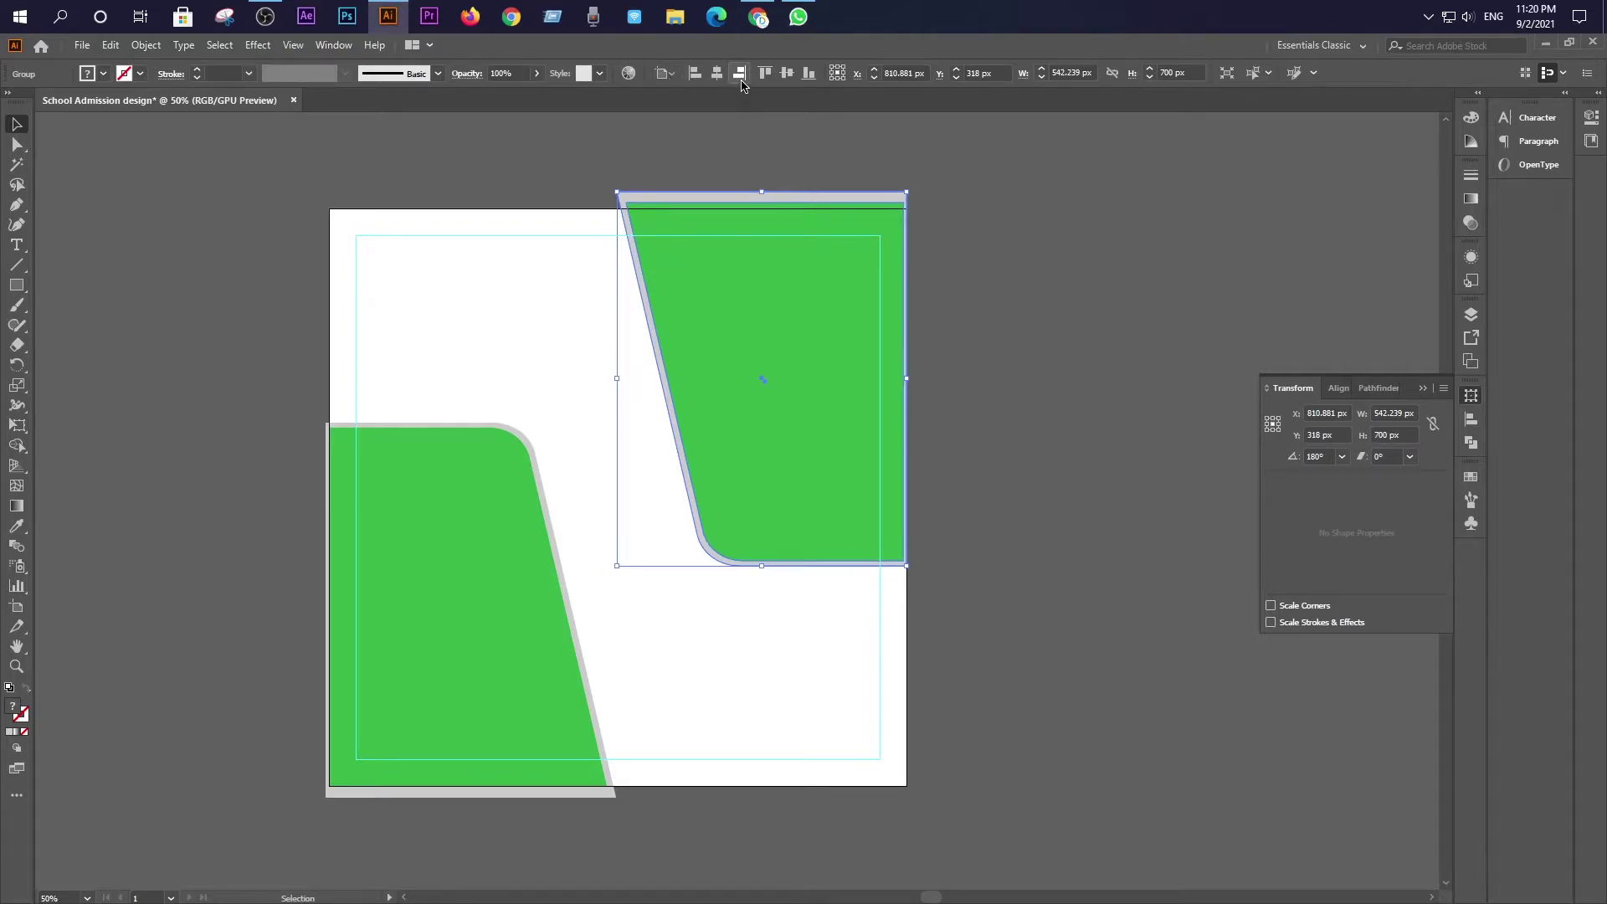
pyautogui.click(946, 424)
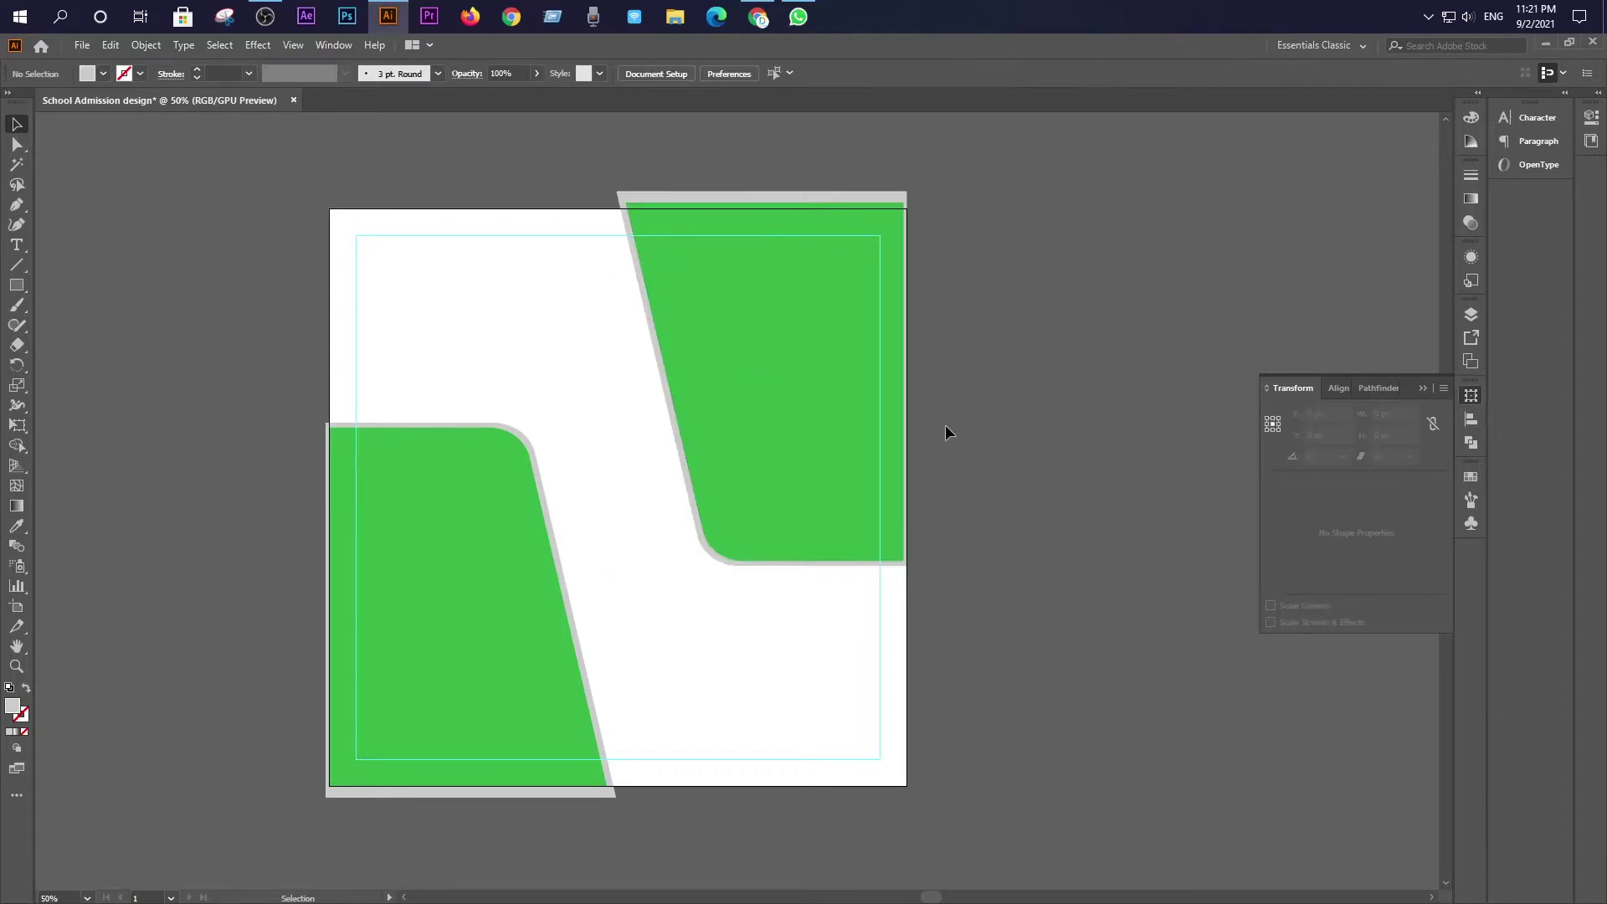
pyautogui.click(701, 400)
pyautogui.moveTo(708, 428); pyautogui.dragTo(717, 431)
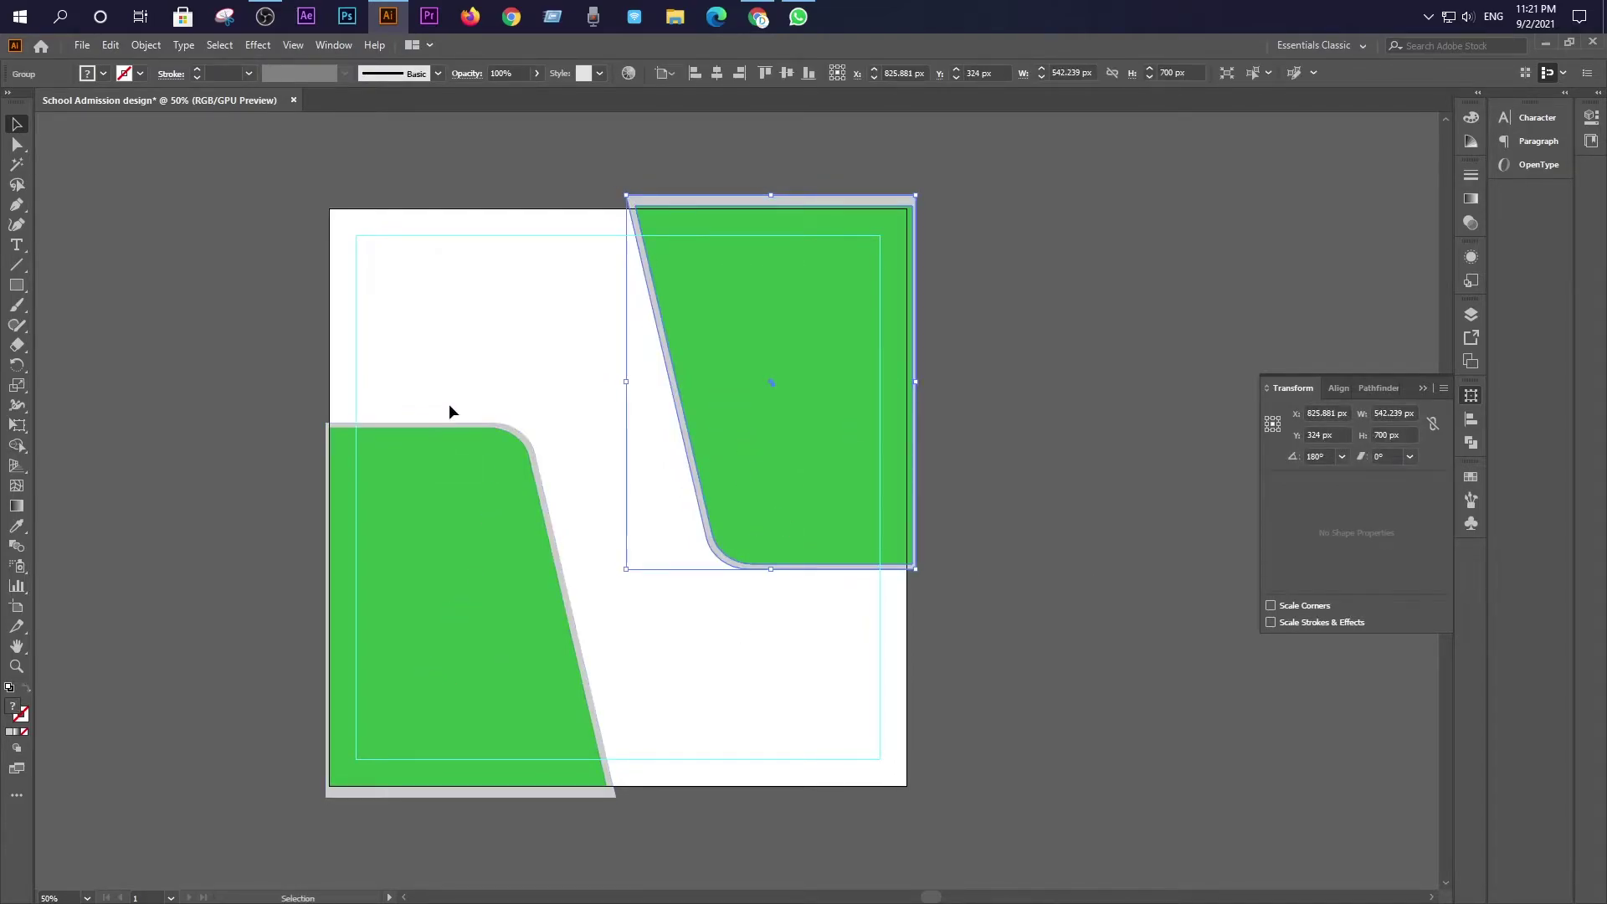
# Scale the lower-left green and grey shapes together to about 724 x 934 px and shift them up and slightly right
pyautogui.click(445, 376)
pyautogui.moveTo(440, 364); pyautogui.dragTo(617, 704)
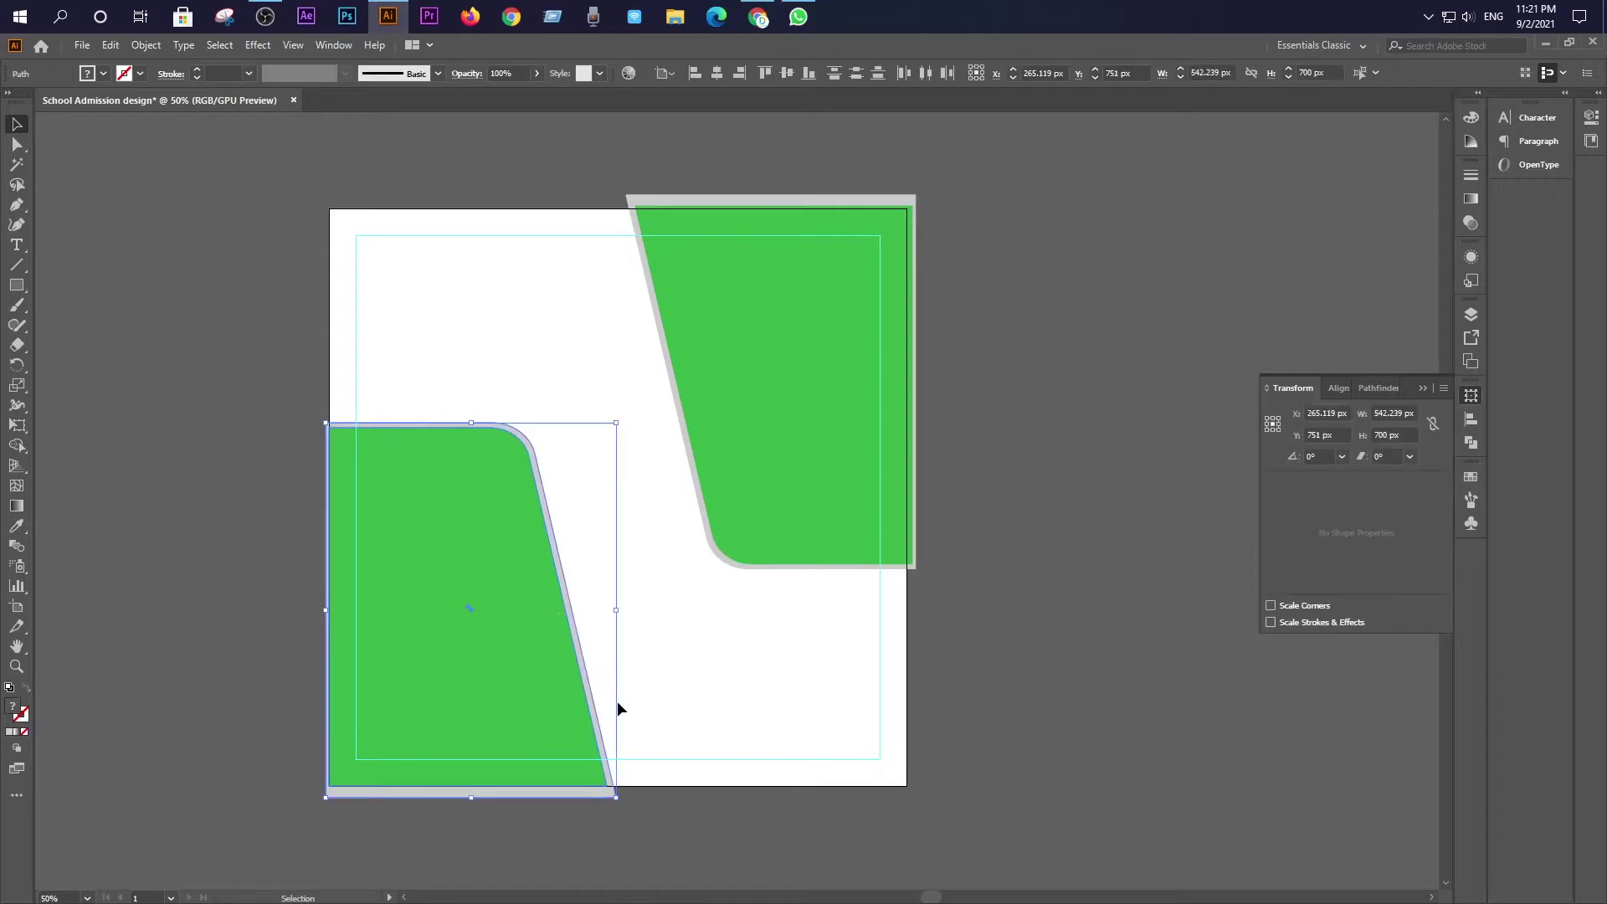
pyautogui.moveTo(617, 798); pyautogui.dragTo(665, 860)
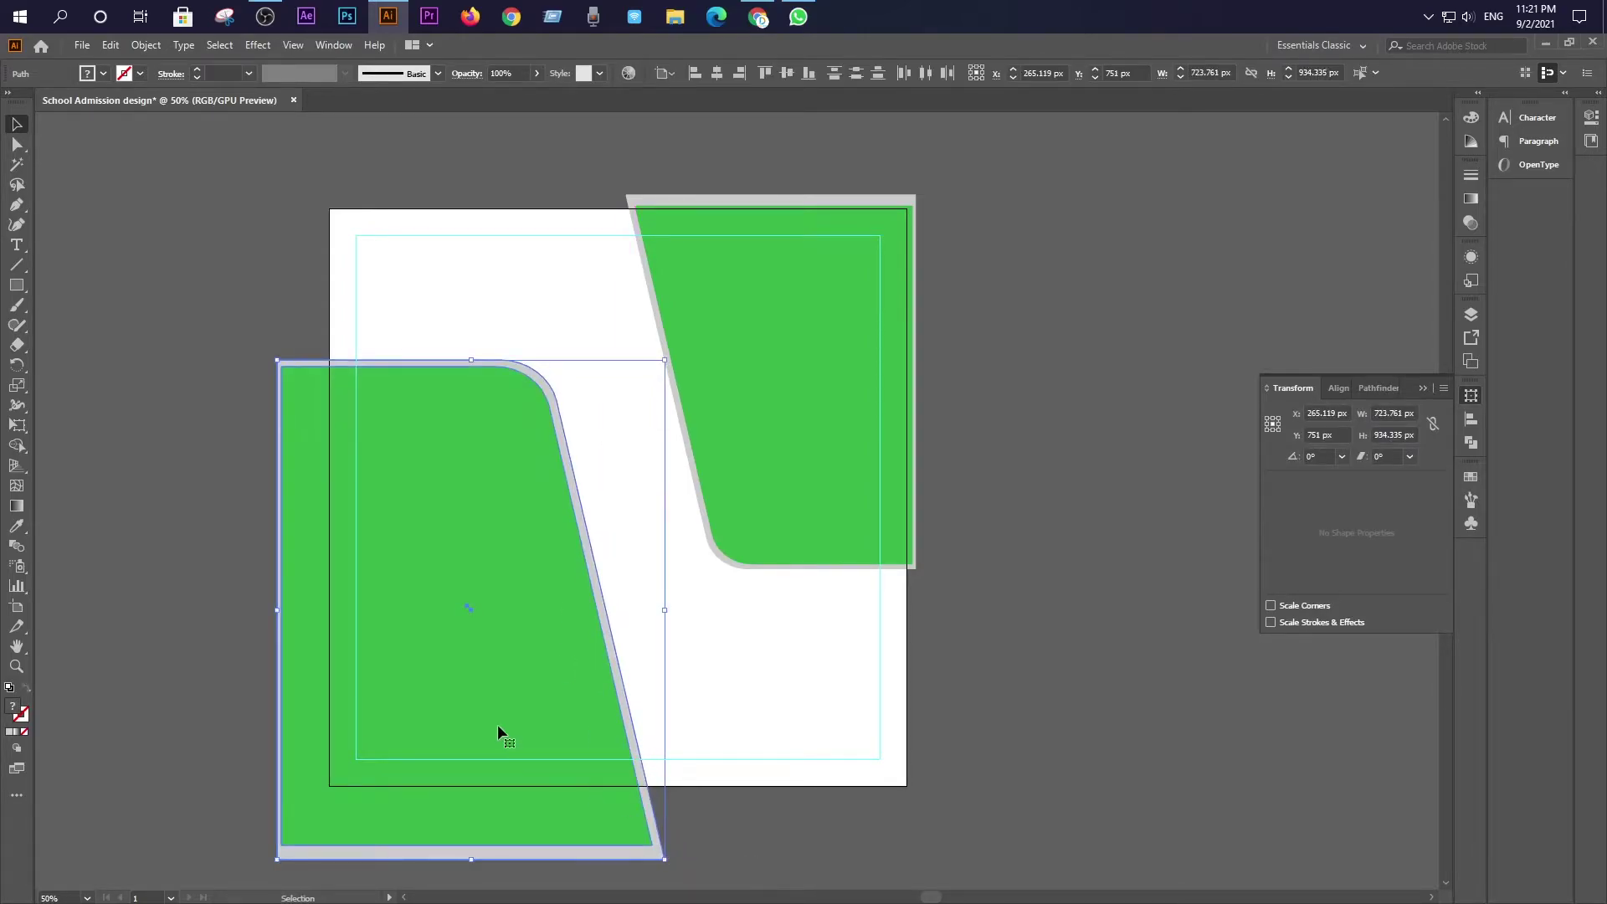
pyautogui.moveTo(500, 715); pyautogui.dragTo(520, 680)
pyautogui.click(1033, 645)
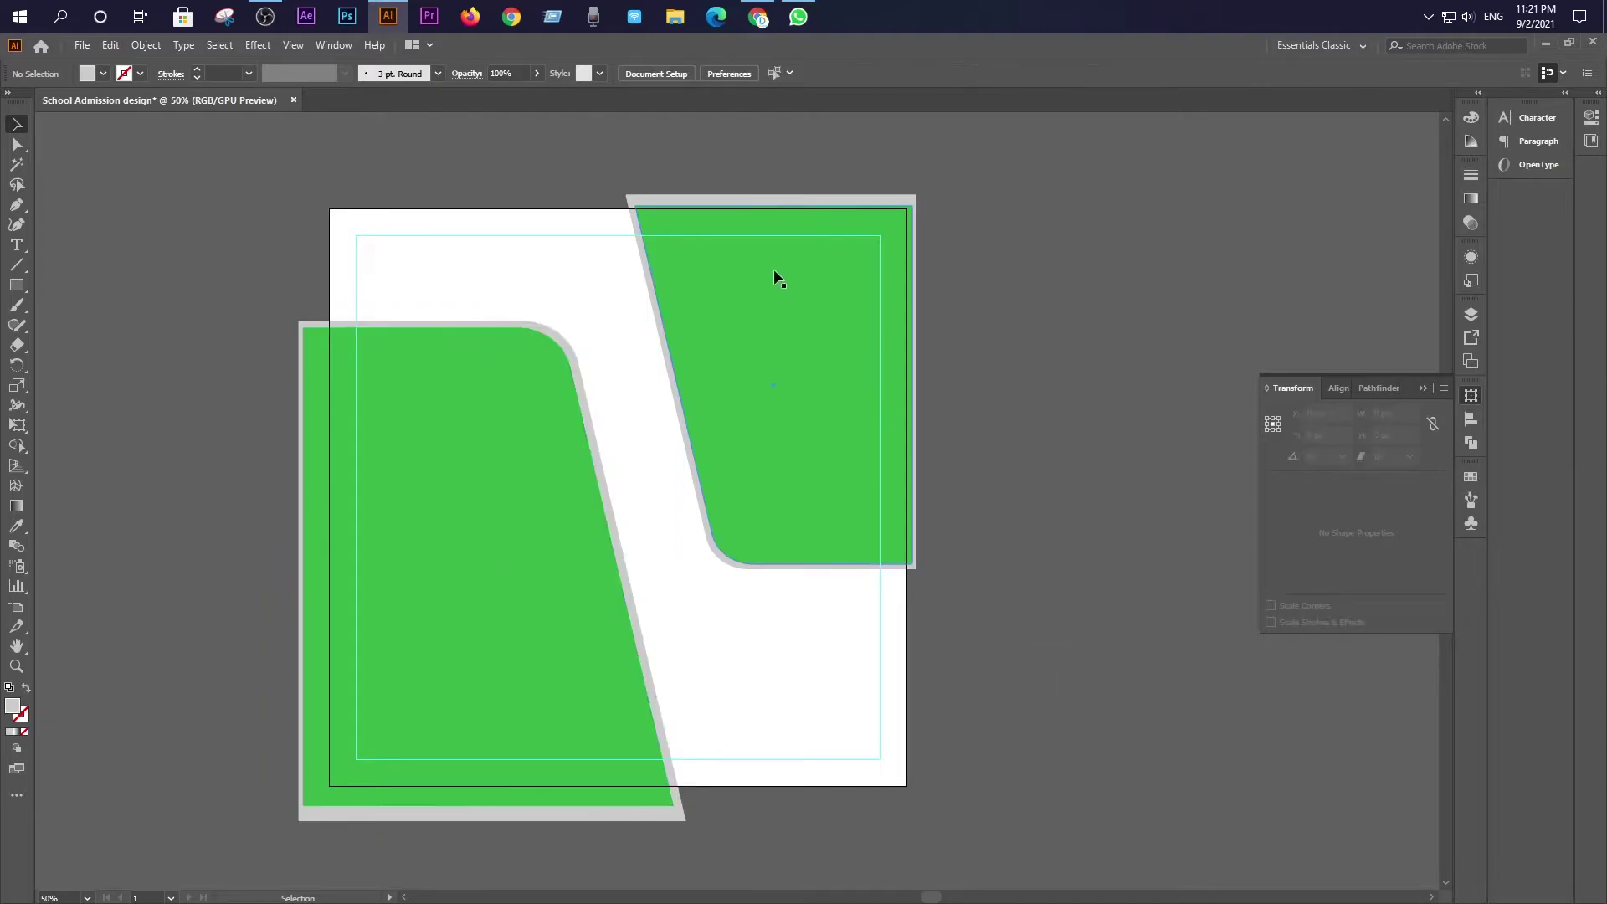
# Delete the upper-right group and duplicate the enlarged lower-left green and grey shapes into its place
pyautogui.click(839, 526)
pyautogui.press('Delete')
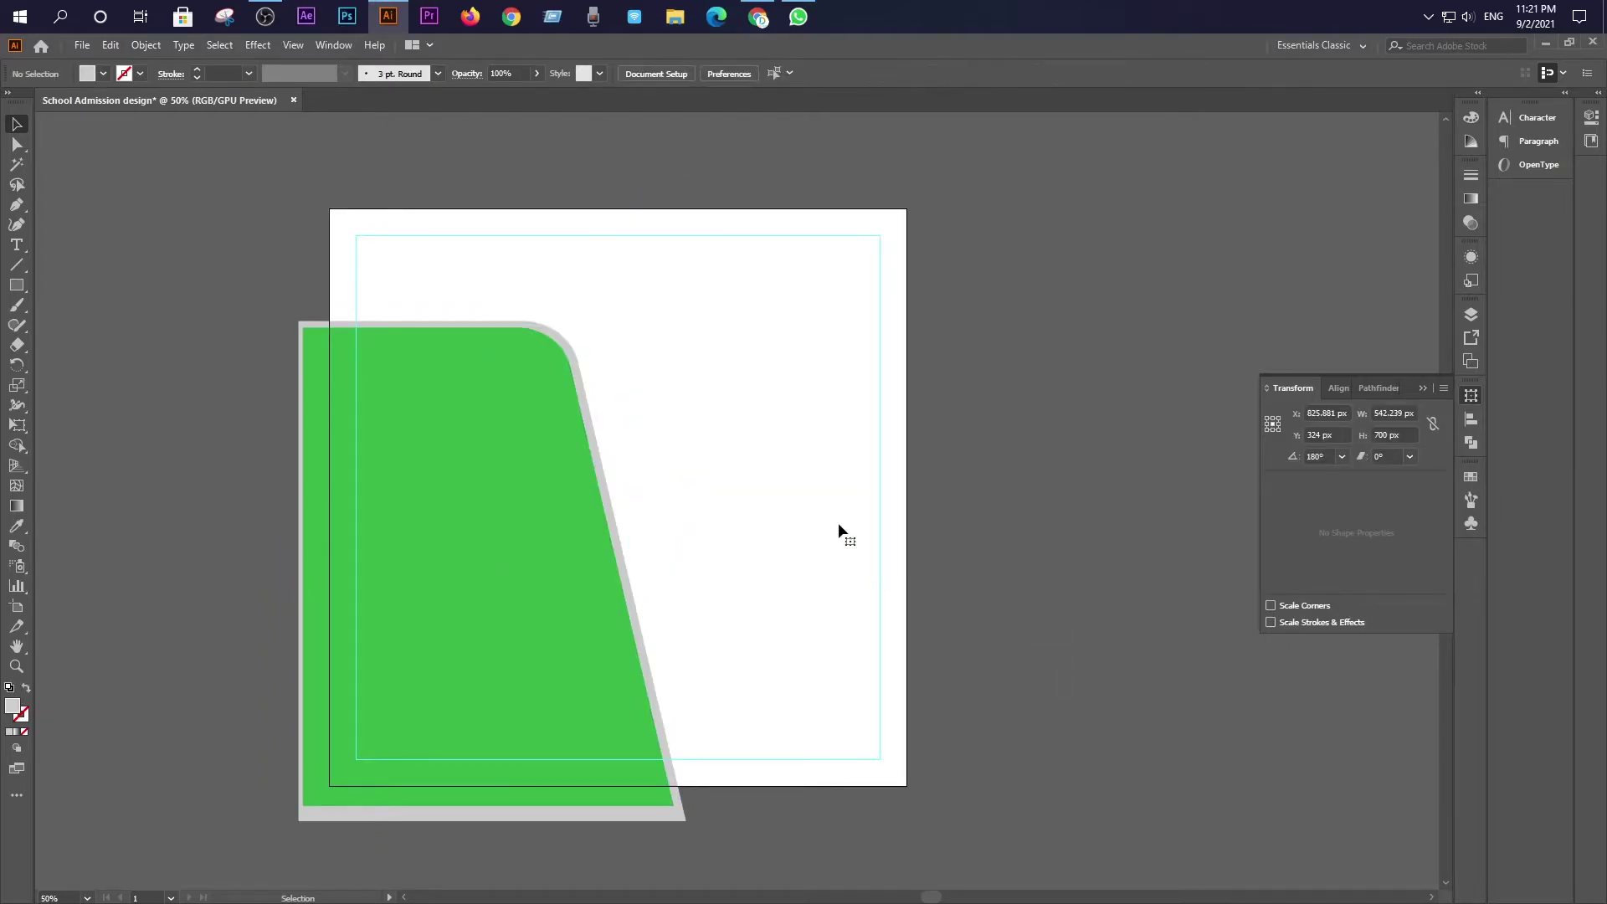
pyautogui.click(541, 540)
pyautogui.moveTo(500, 582); pyautogui.dragTo(884, 452)
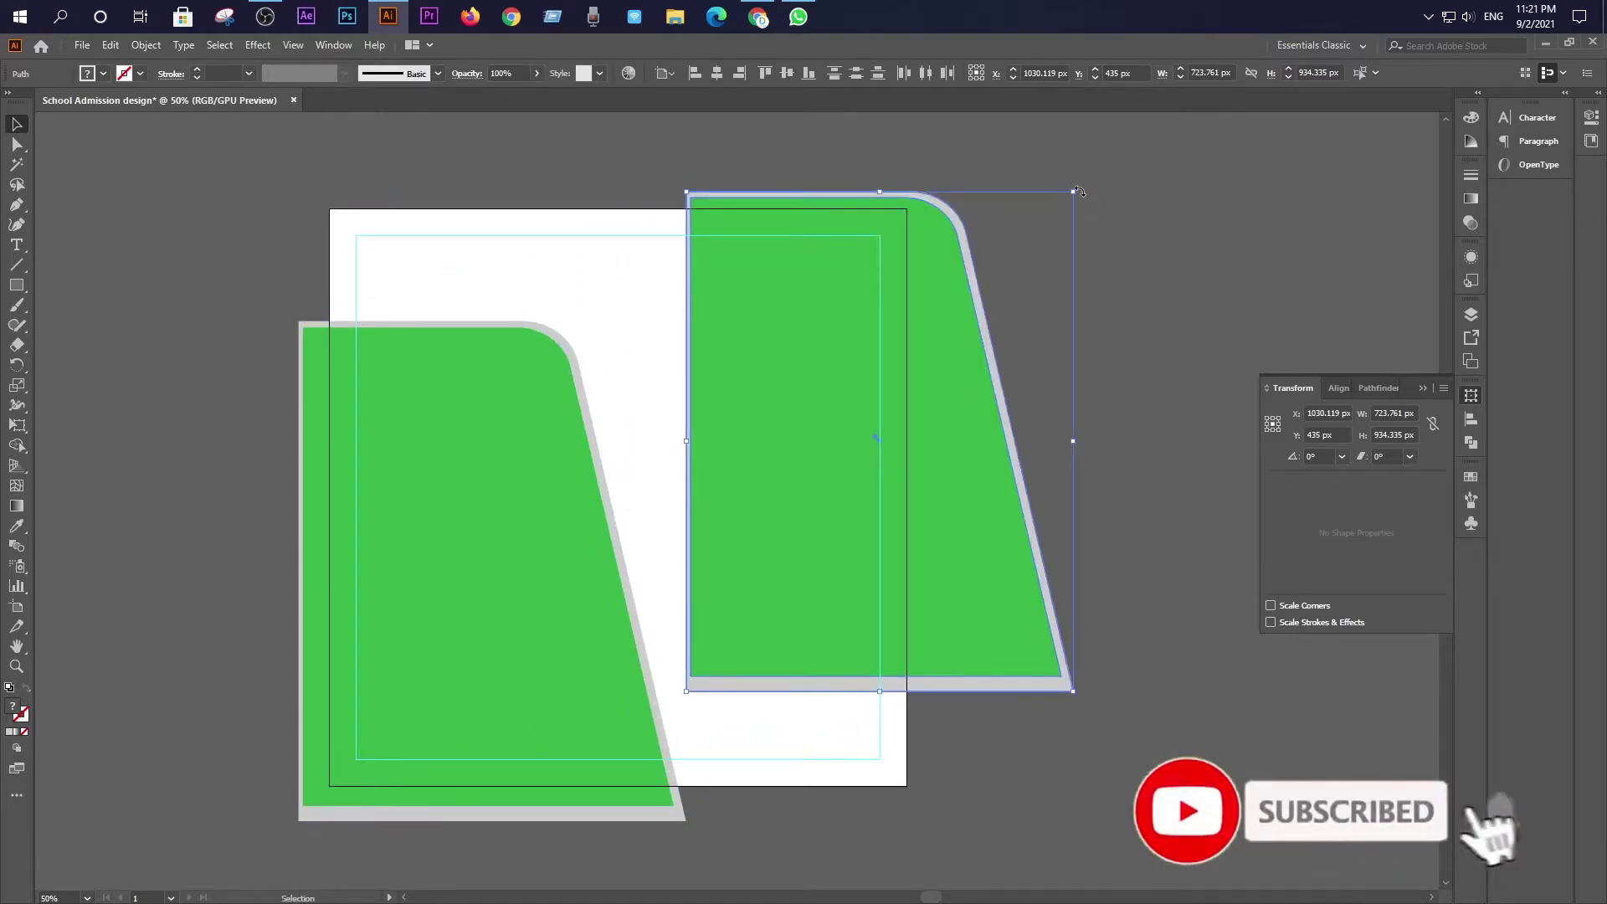
# Rotate the copied pair 180° and move it over the artboard's upper-right corner to about X 830, Y 415 px
pyautogui.moveTo(1079, 192); pyautogui.dragTo(780, 565)
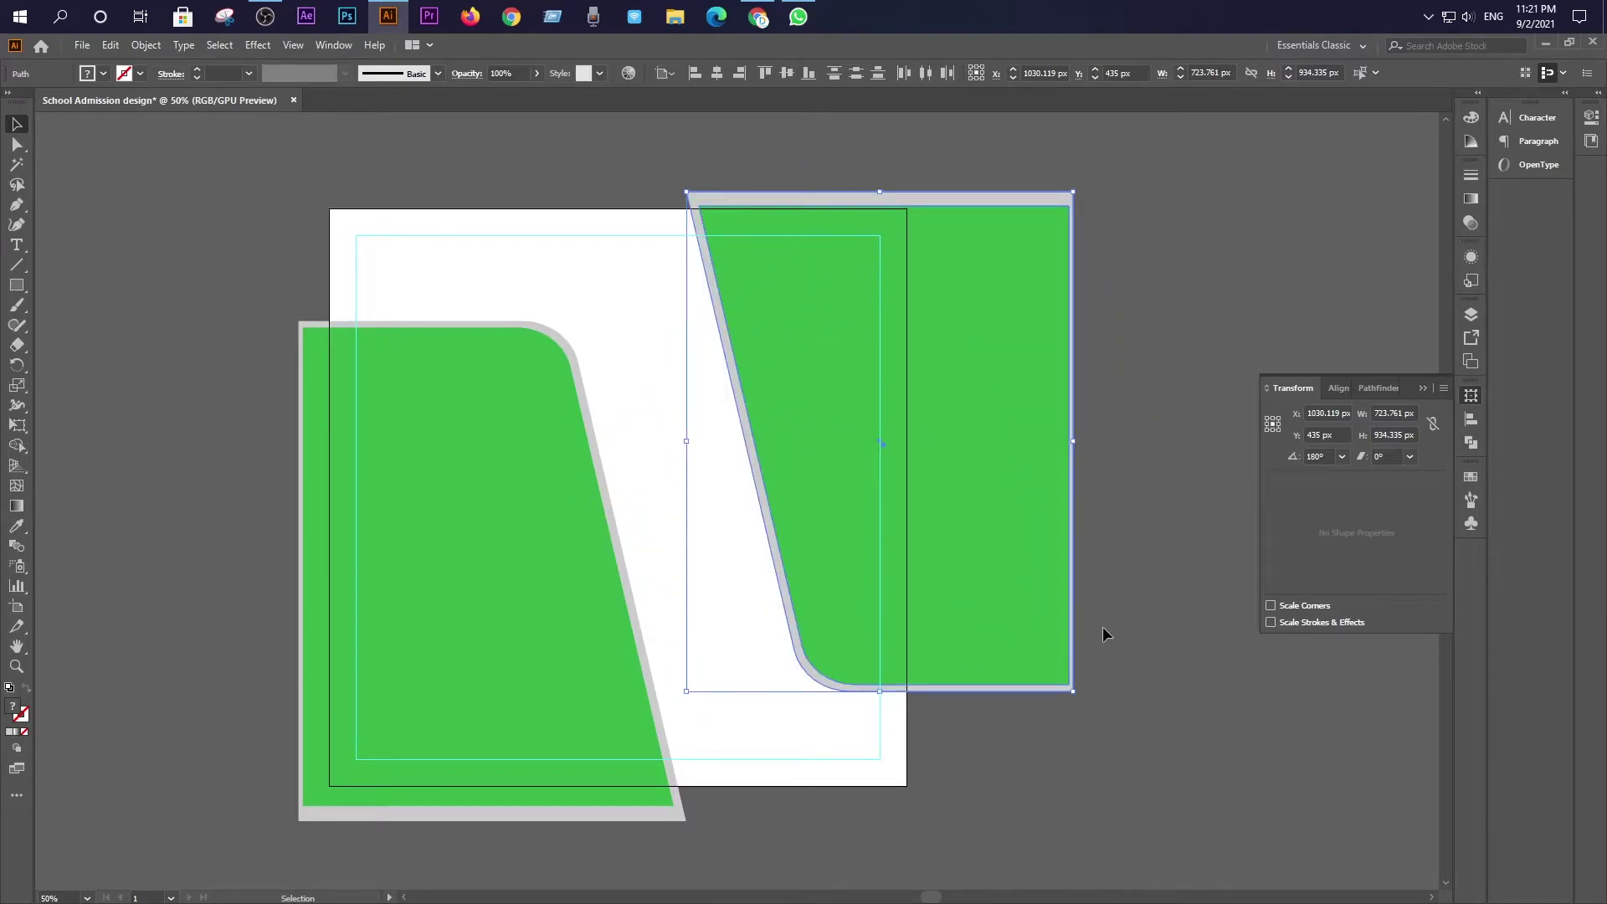
pyautogui.moveTo(1029, 620); pyautogui.dragTo(918, 605)
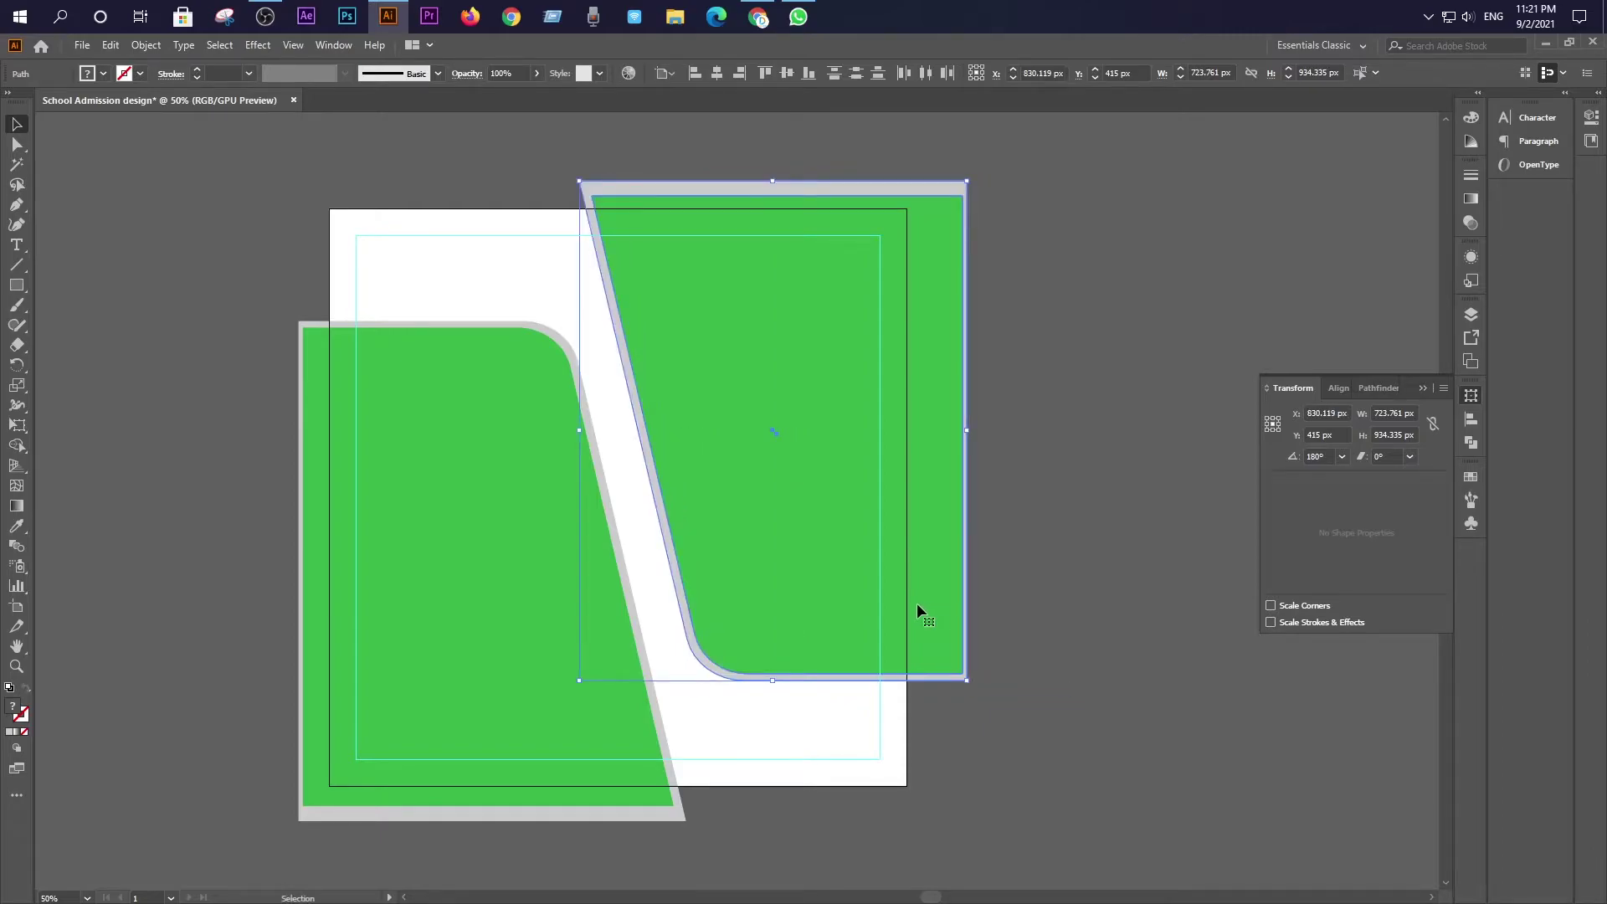
pyautogui.click(1012, 571)
# Nudge the grey shape behind the upper-right green shape left and down to about X 710, Y 520 px, and deselect it
pyautogui.click(916, 541)
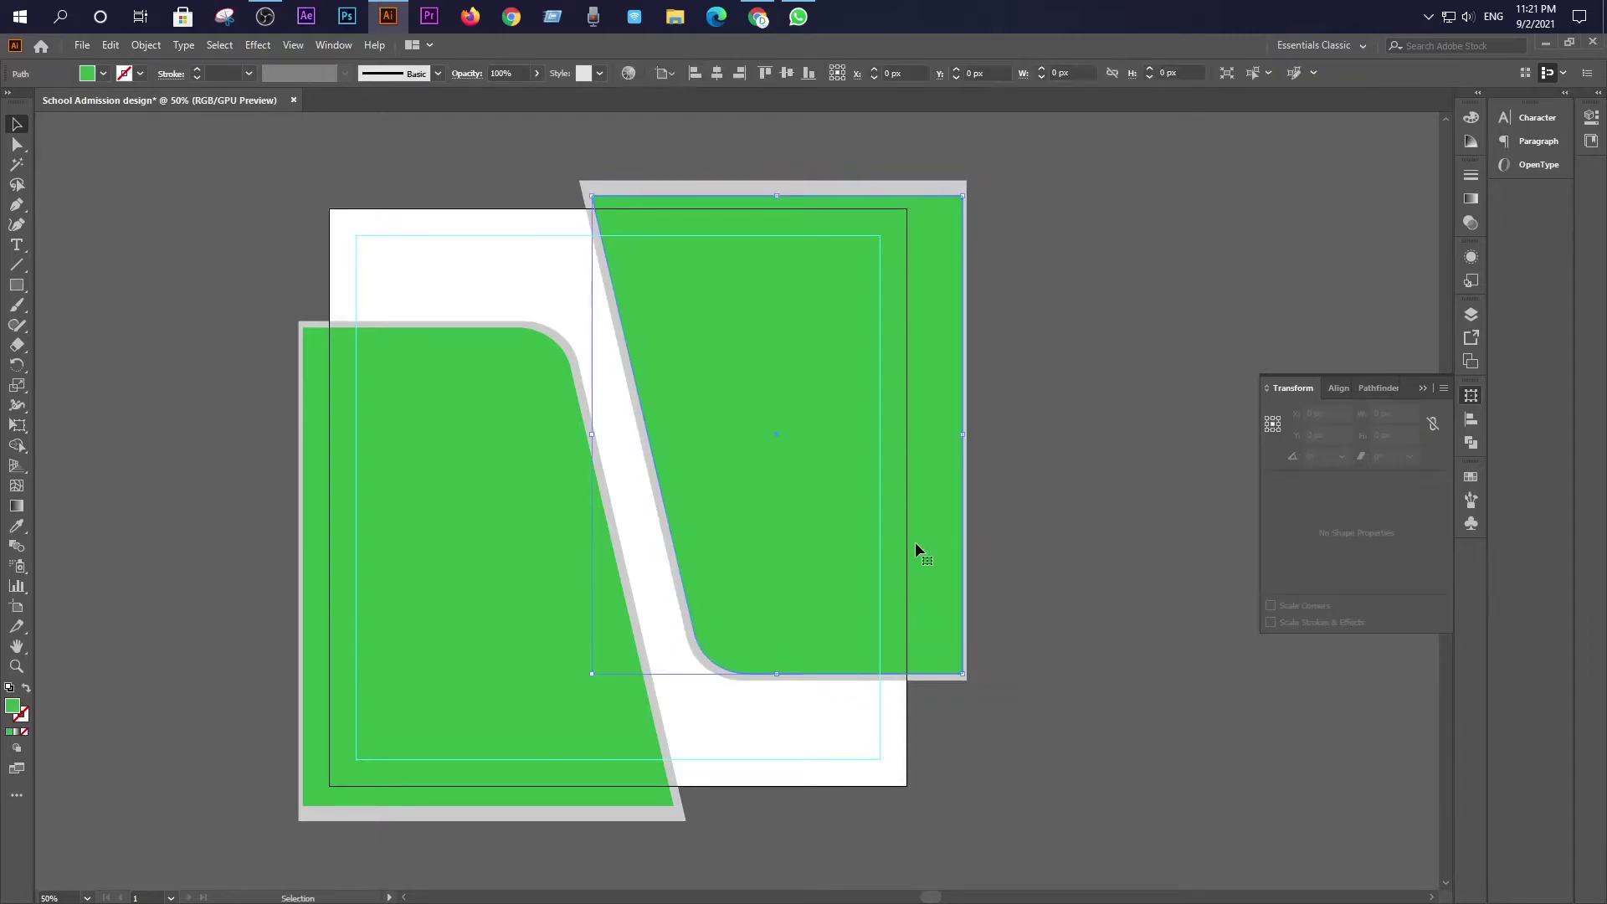
pyautogui.click(675, 188)
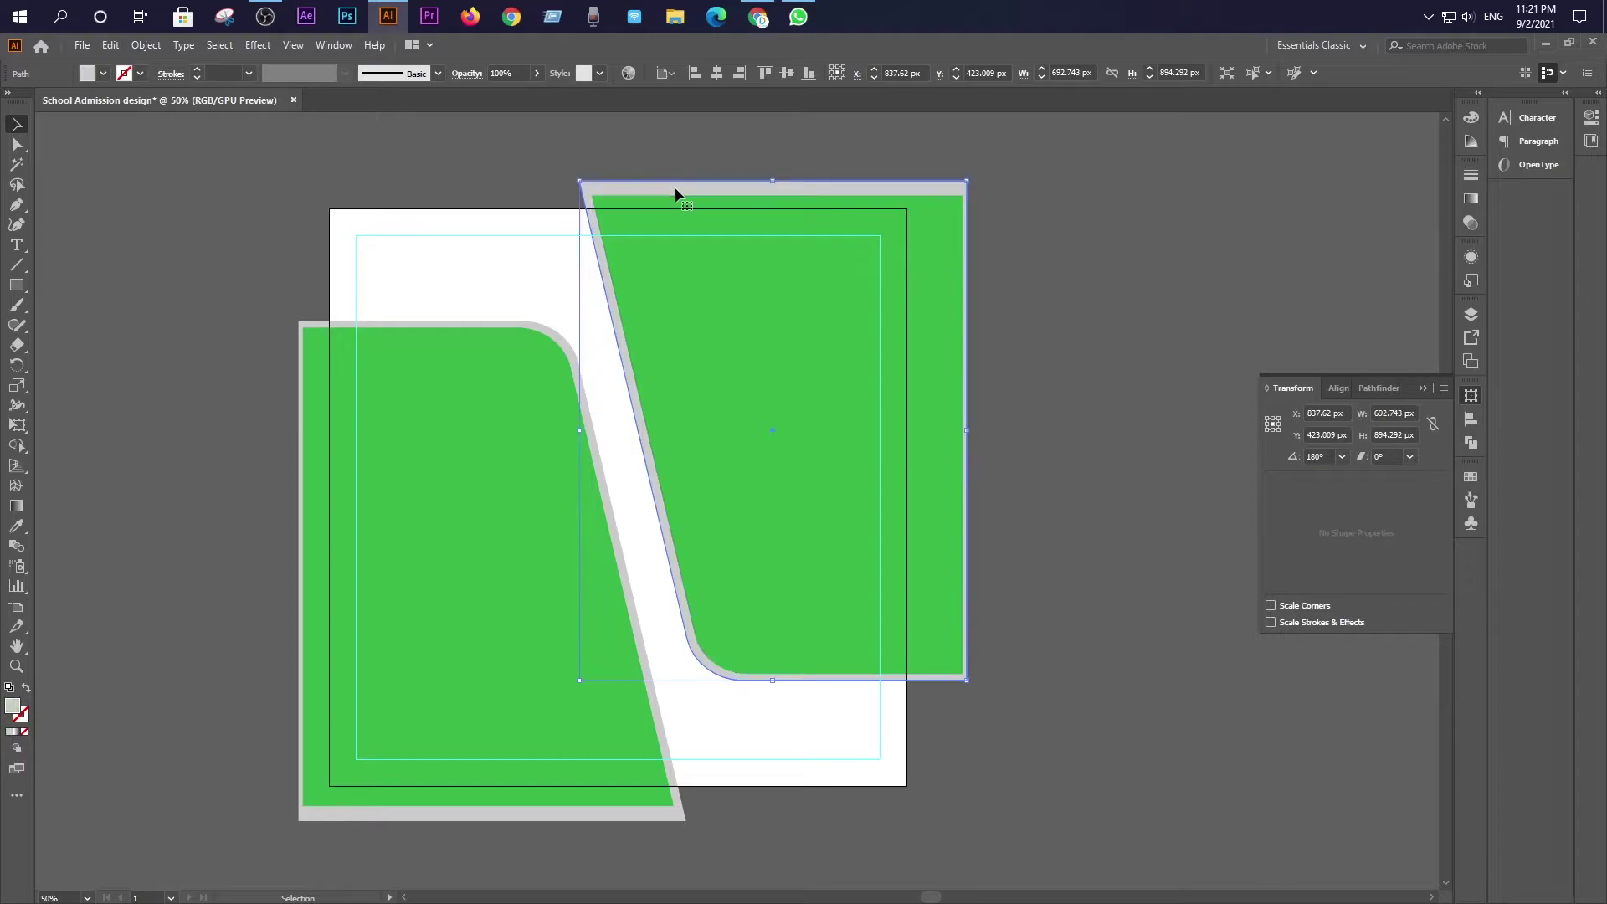
pyautogui.press('Left')
pyautogui.press('Left')
pyautogui.press('Left')
pyautogui.press('Left')
pyautogui.press('Left')
pyautogui.press('Left')
pyautogui.press('Left')
pyautogui.press('Left')
pyautogui.press('Left')
pyautogui.press('Left')
pyautogui.press('Left')
pyautogui.press('Left')
pyautogui.press('Left')
pyautogui.press('Left')
pyautogui.press('Left')
pyautogui.press('Left')
pyautogui.press('Left')
pyautogui.press('Left')
pyautogui.press('Left')
pyautogui.press('Left')
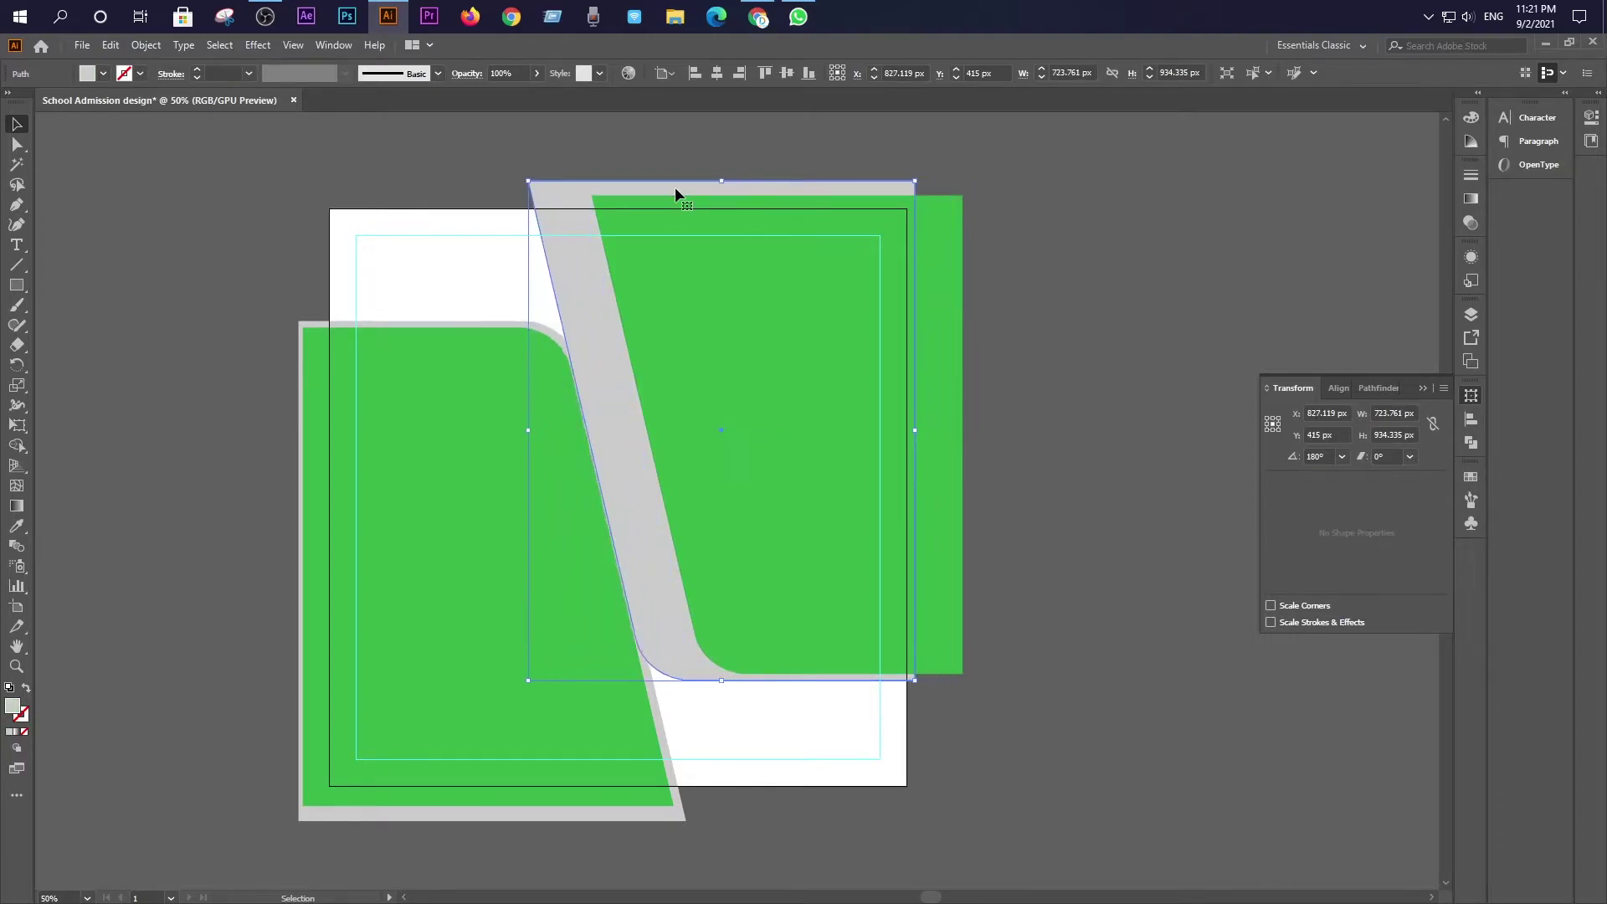
pyautogui.press('Left')
pyautogui.press('Left')
pyautogui.press('Left')
pyautogui.press('Left')
pyautogui.press('Left')
pyautogui.press('Left')
pyautogui.press('Left')
pyautogui.press('Left')
pyautogui.press('Down')
pyautogui.press('Down')
pyautogui.press('Down')
pyautogui.press('Down')
pyautogui.press('Down')
pyautogui.press('Down')
pyautogui.press('Down')
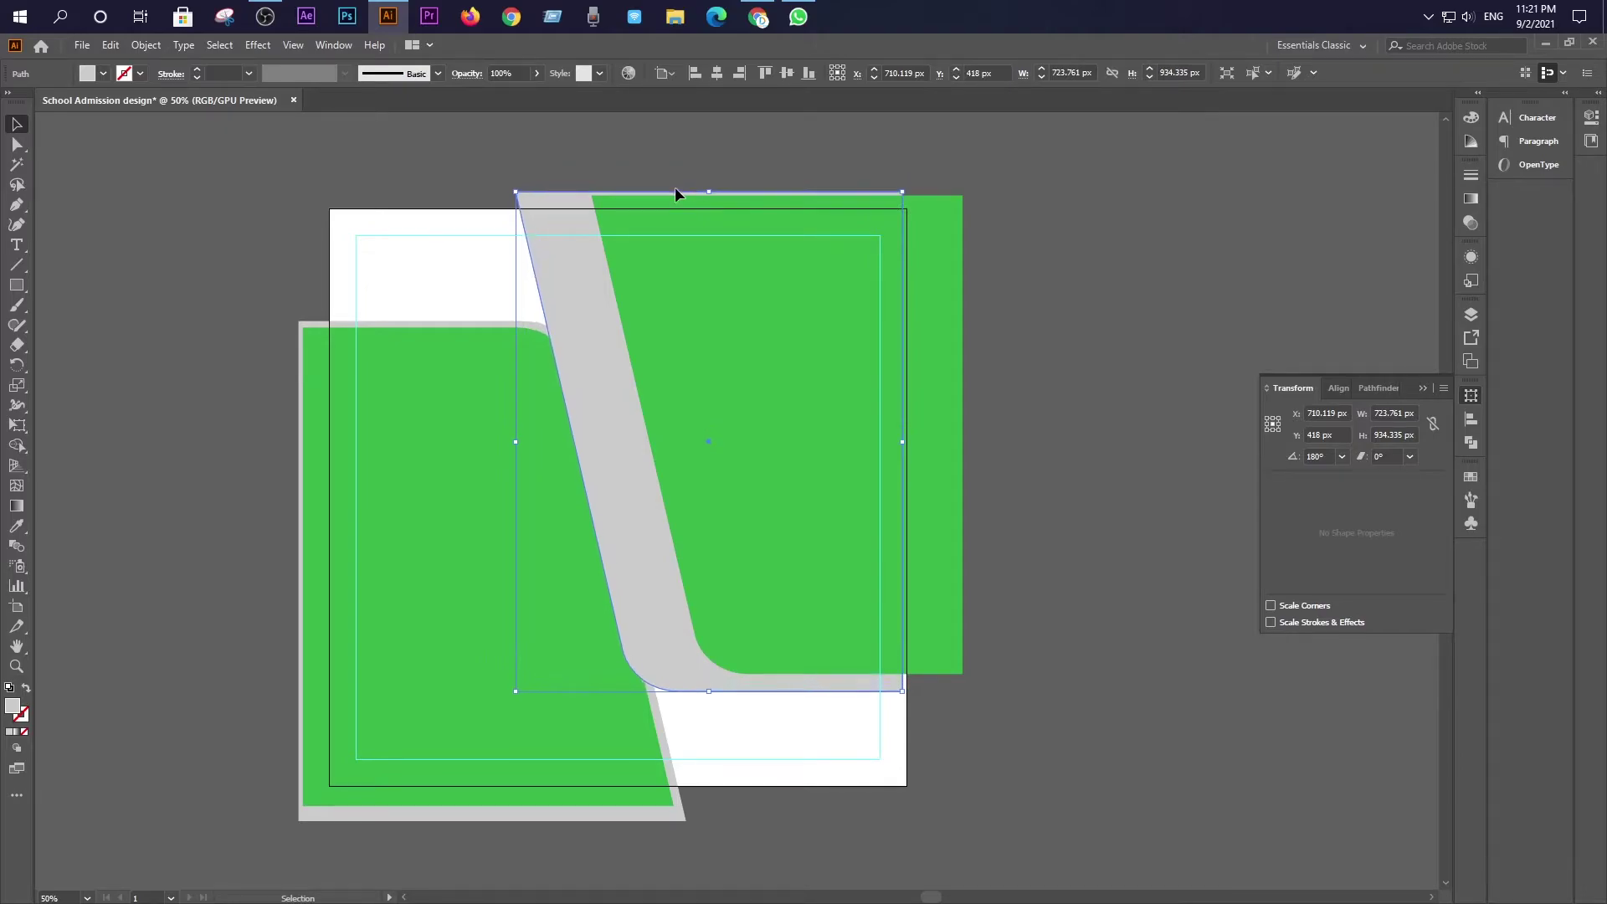
pyautogui.press('Down')
pyautogui.press('Down')
pyautogui.press('Down')
pyautogui.press('Down')
pyautogui.press('Down')
pyautogui.press('Down')
pyautogui.press('Down')
pyautogui.press('Down')
pyautogui.press('Down')
pyautogui.press('Down')
pyautogui.press('Down')
pyautogui.press('Down')
pyautogui.press('Down')
pyautogui.press('Down')
pyautogui.press('Down')
pyautogui.press('Down')
pyautogui.press('Down')
pyautogui.press('Down')
pyautogui.press('Down')
pyautogui.press('Down')
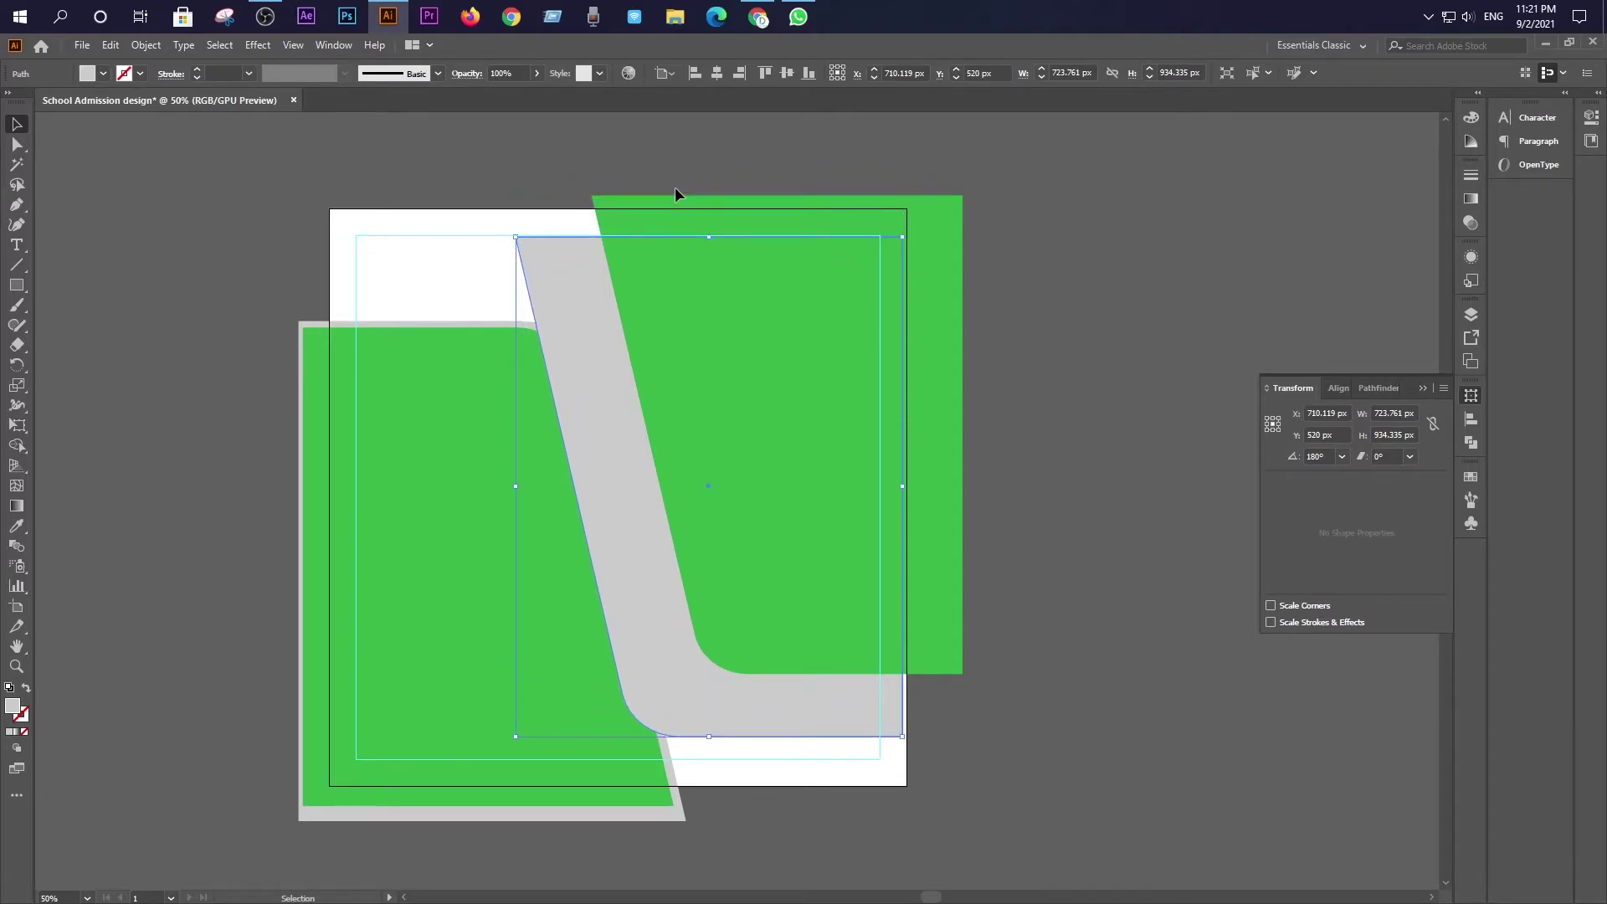
pyautogui.click(1048, 628)
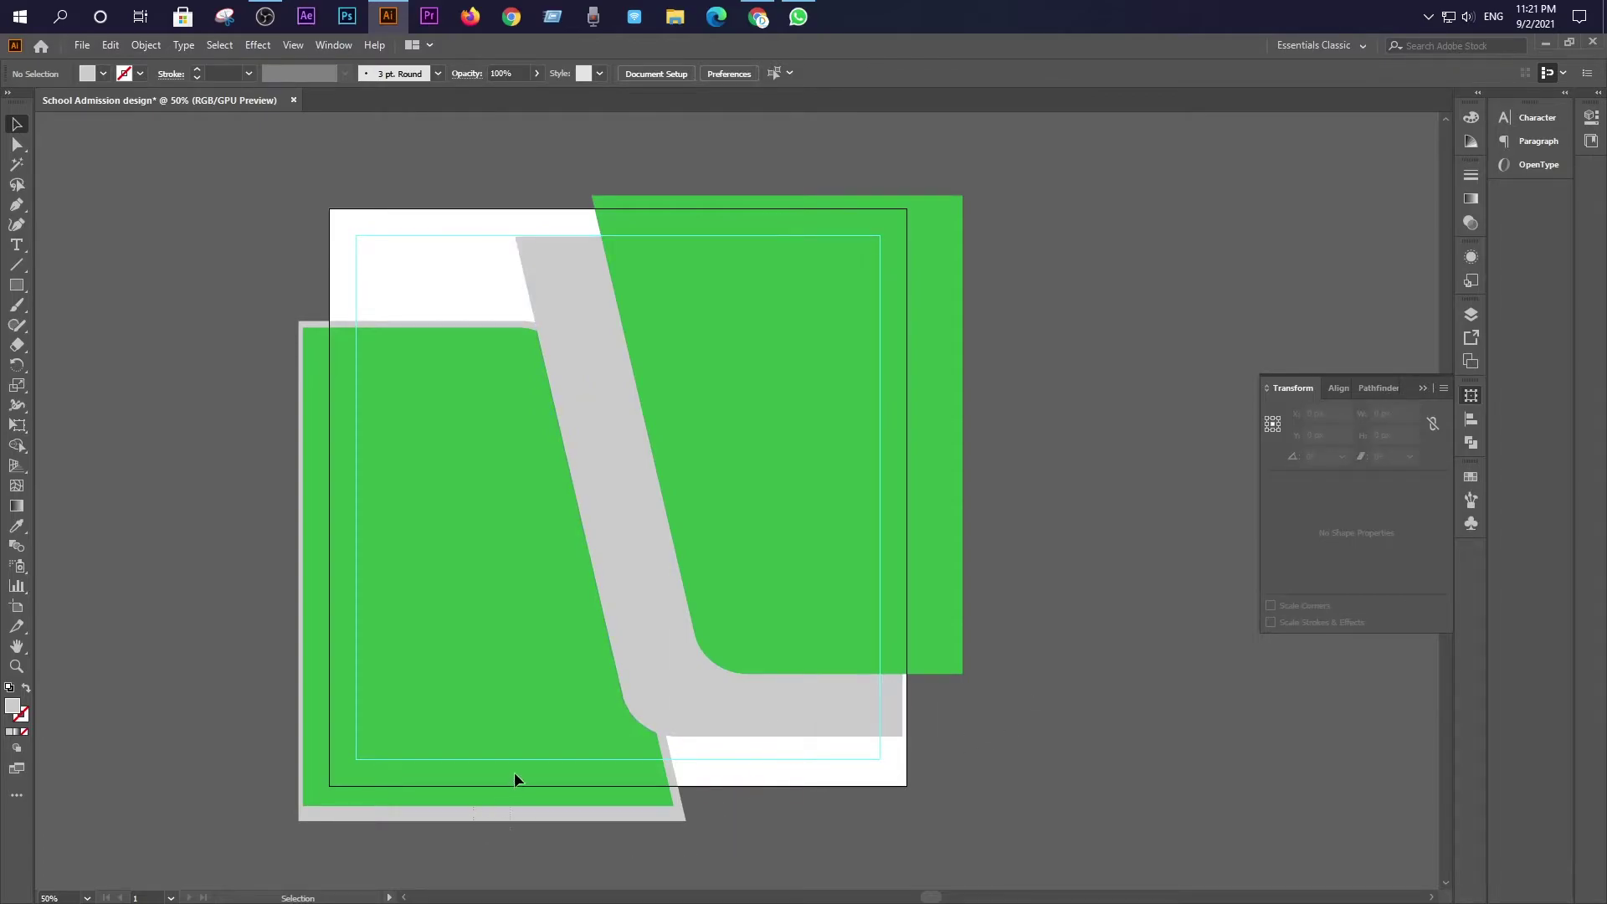
# Bring the lower-left green and grey shapes to the front, above the wide grey band, and deselect everything
pyautogui.rightClick(525, 750)
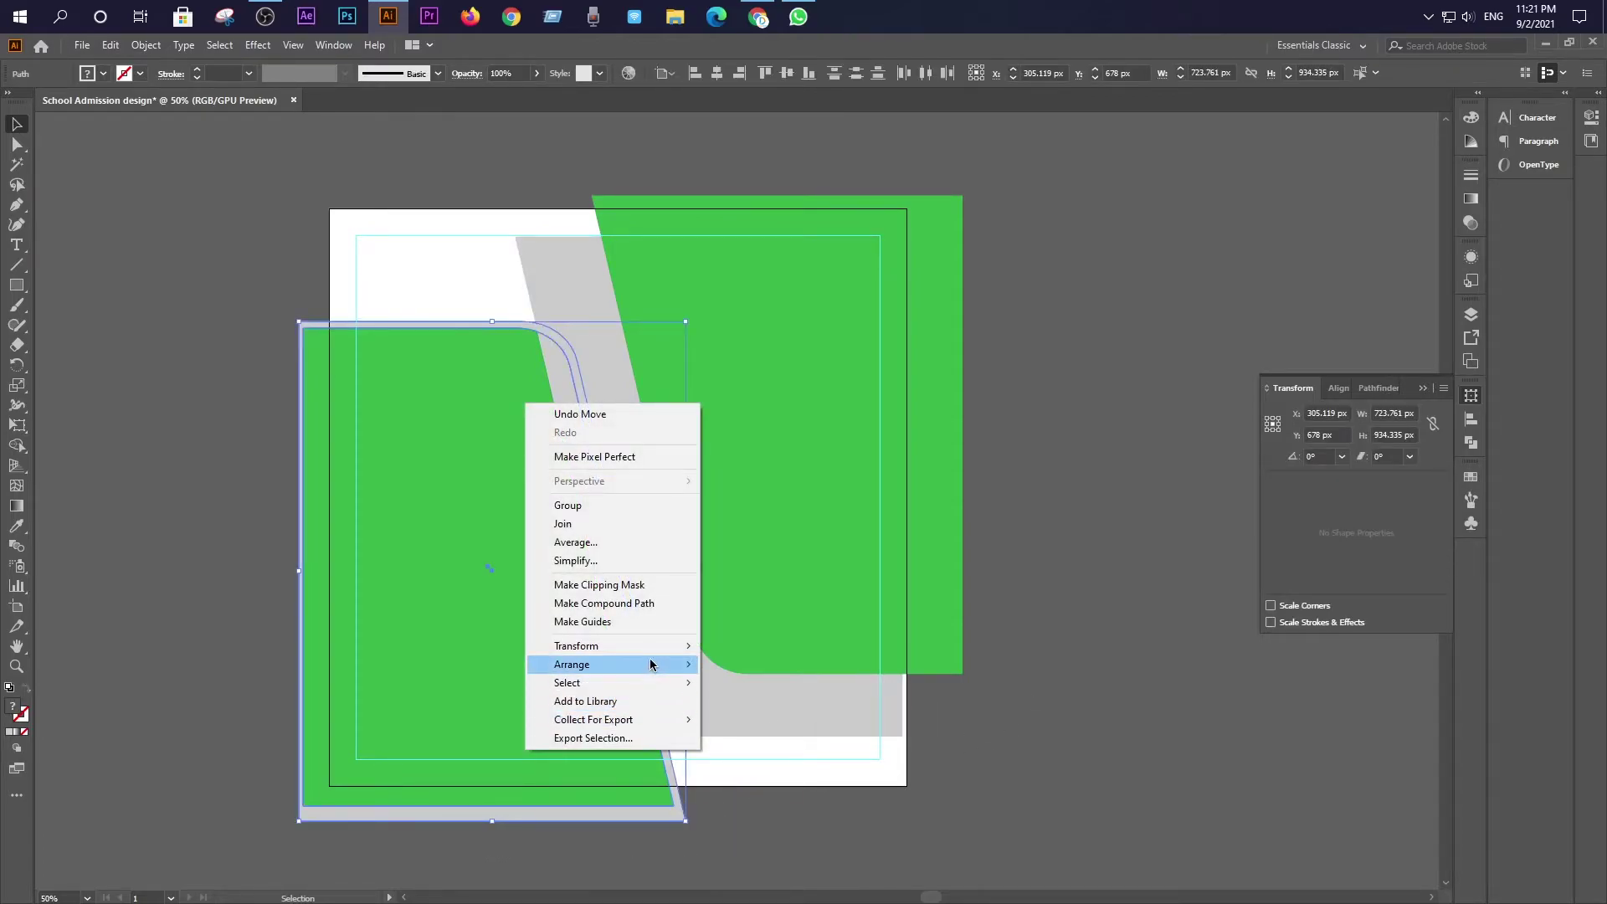
pyautogui.moveTo(651, 664)
pyautogui.click(801, 664)
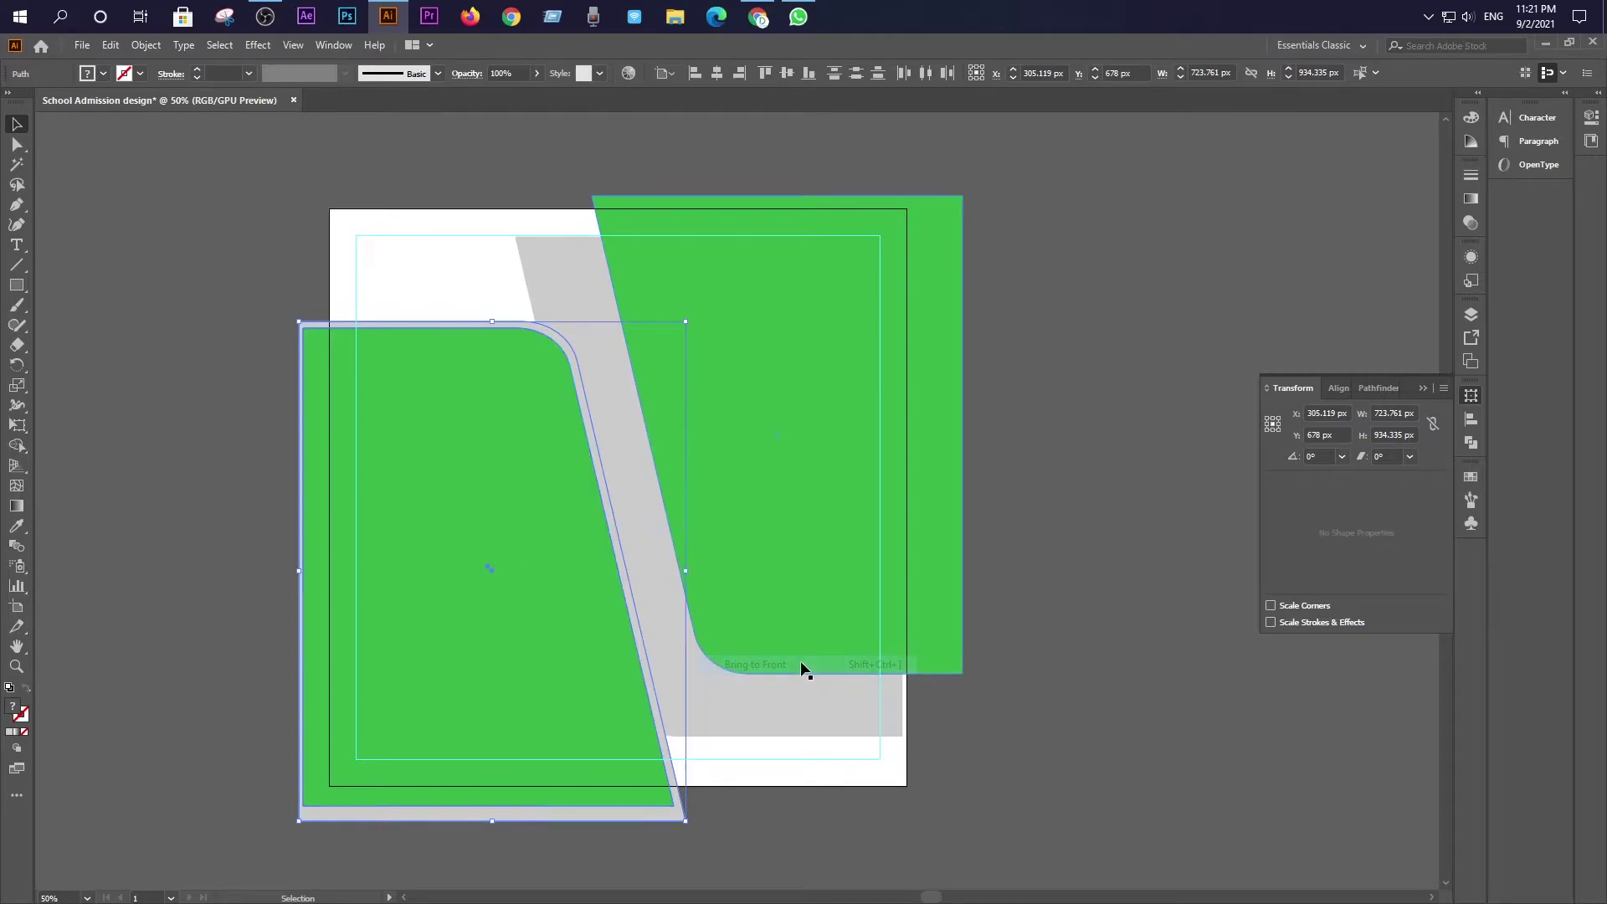
pyautogui.click(1080, 703)
pyautogui.click(752, 728)
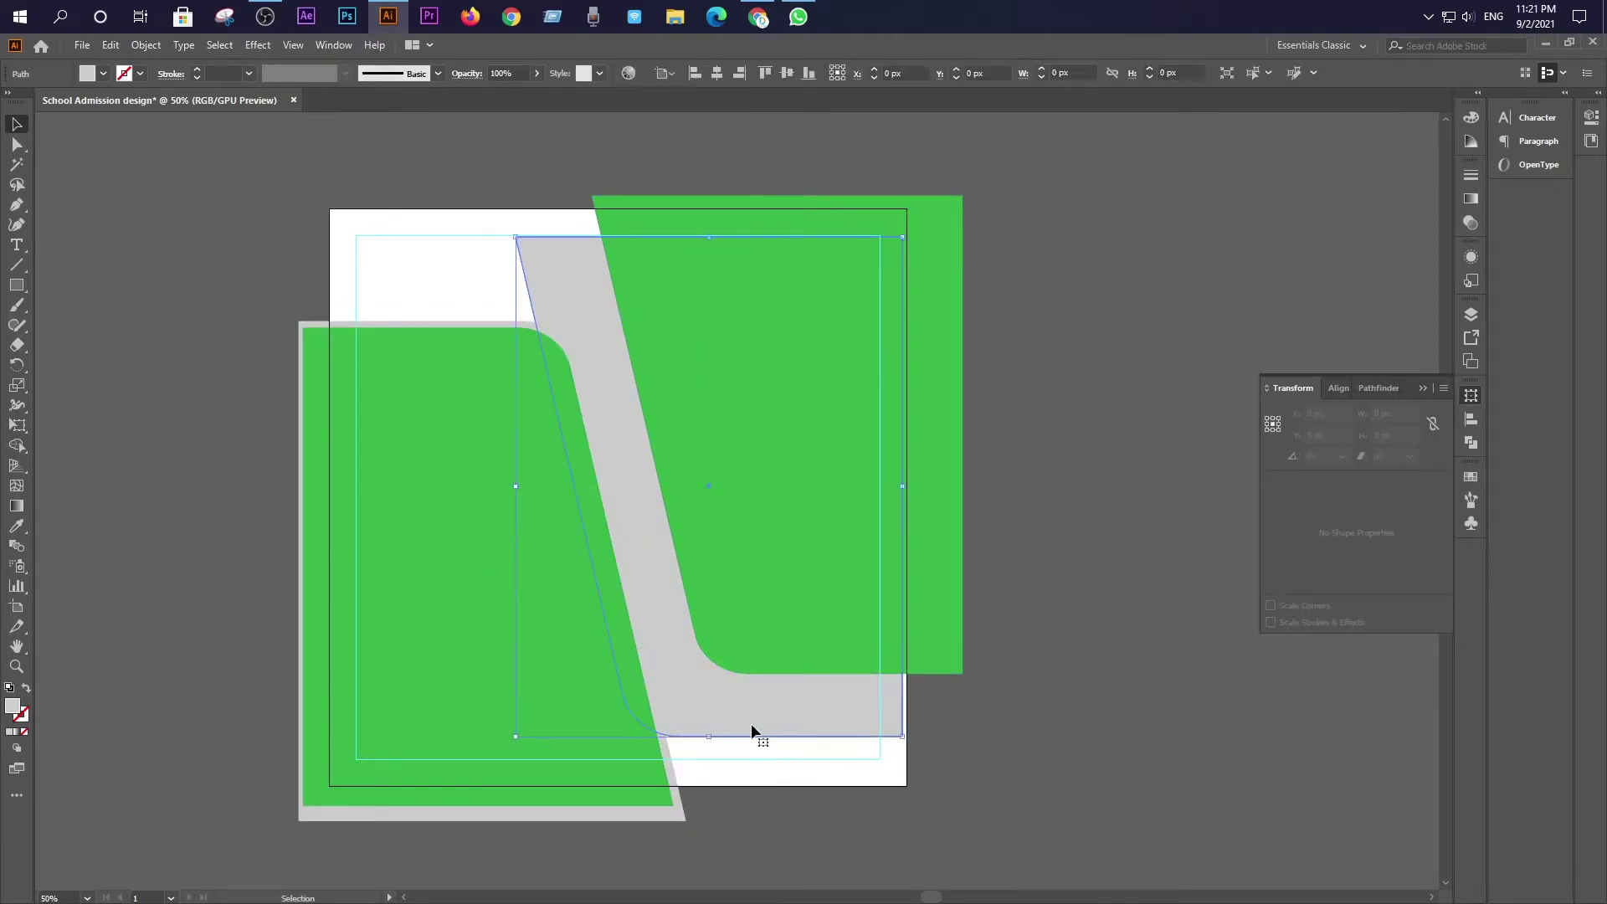
pyautogui.click(960, 748)
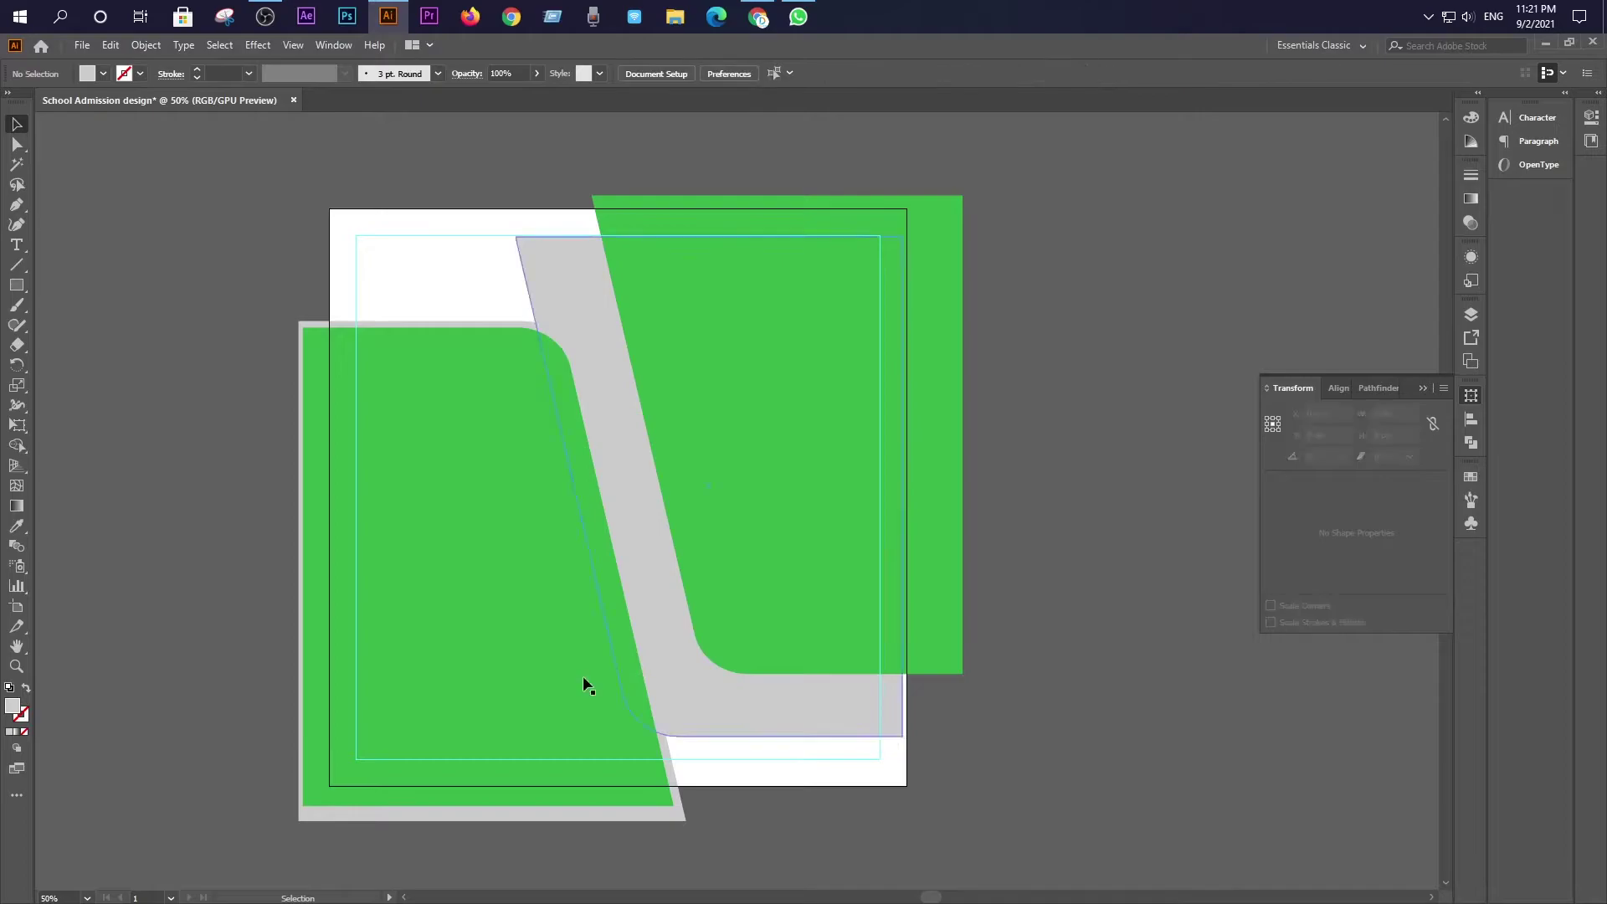
# Fill the lower-left green shape with the light grey swatch and deselect it
pyautogui.click(405, 550)
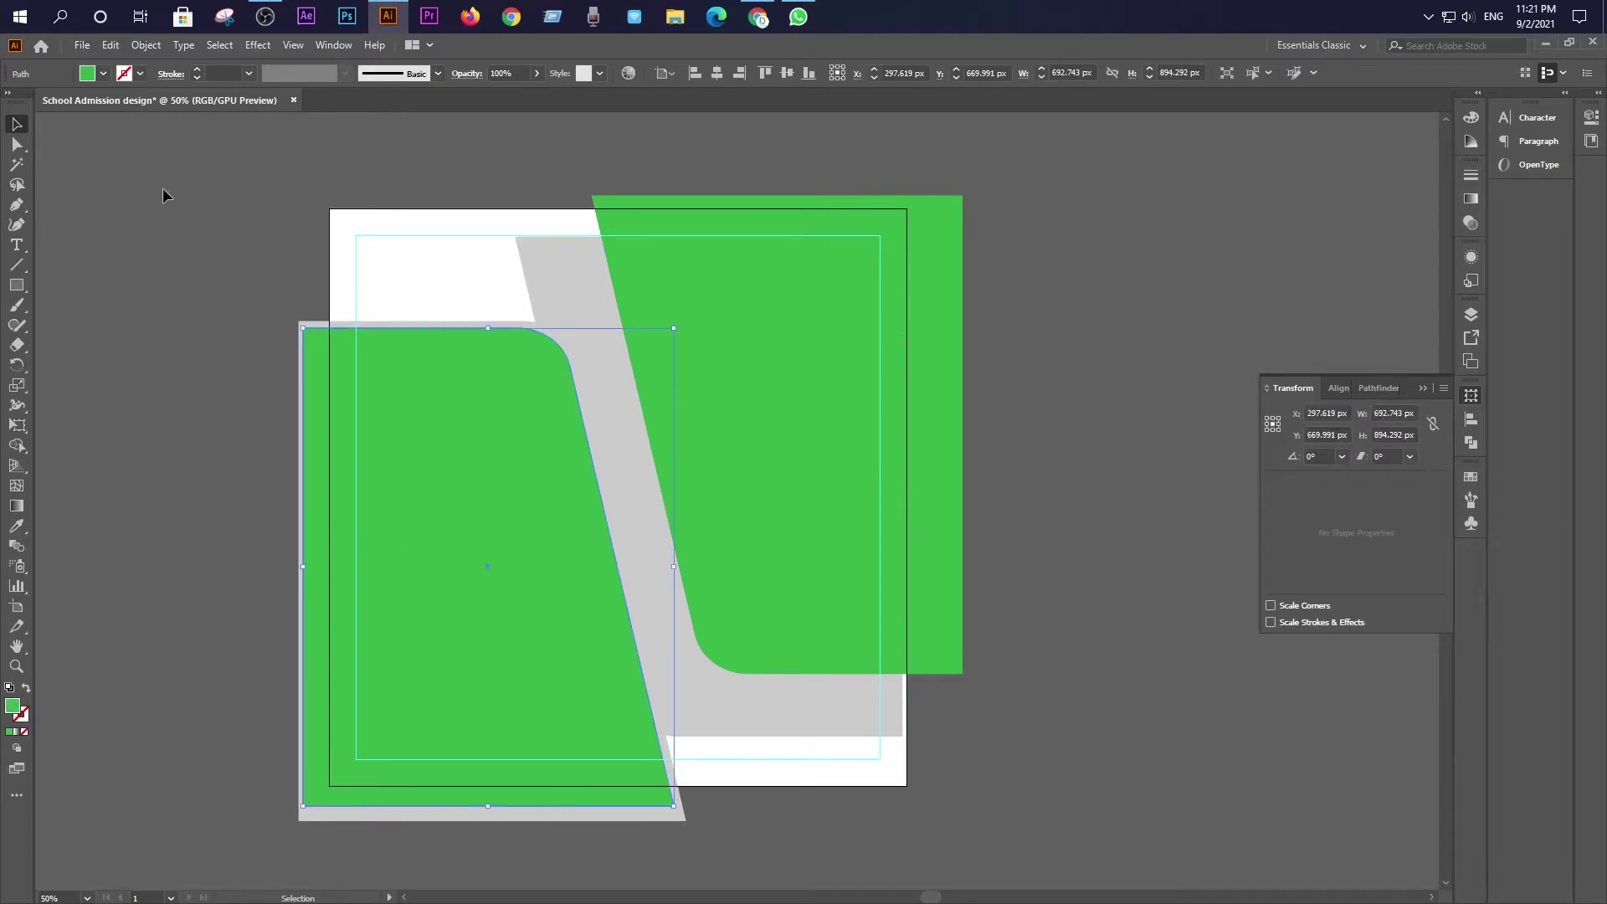
pyautogui.click(103, 74)
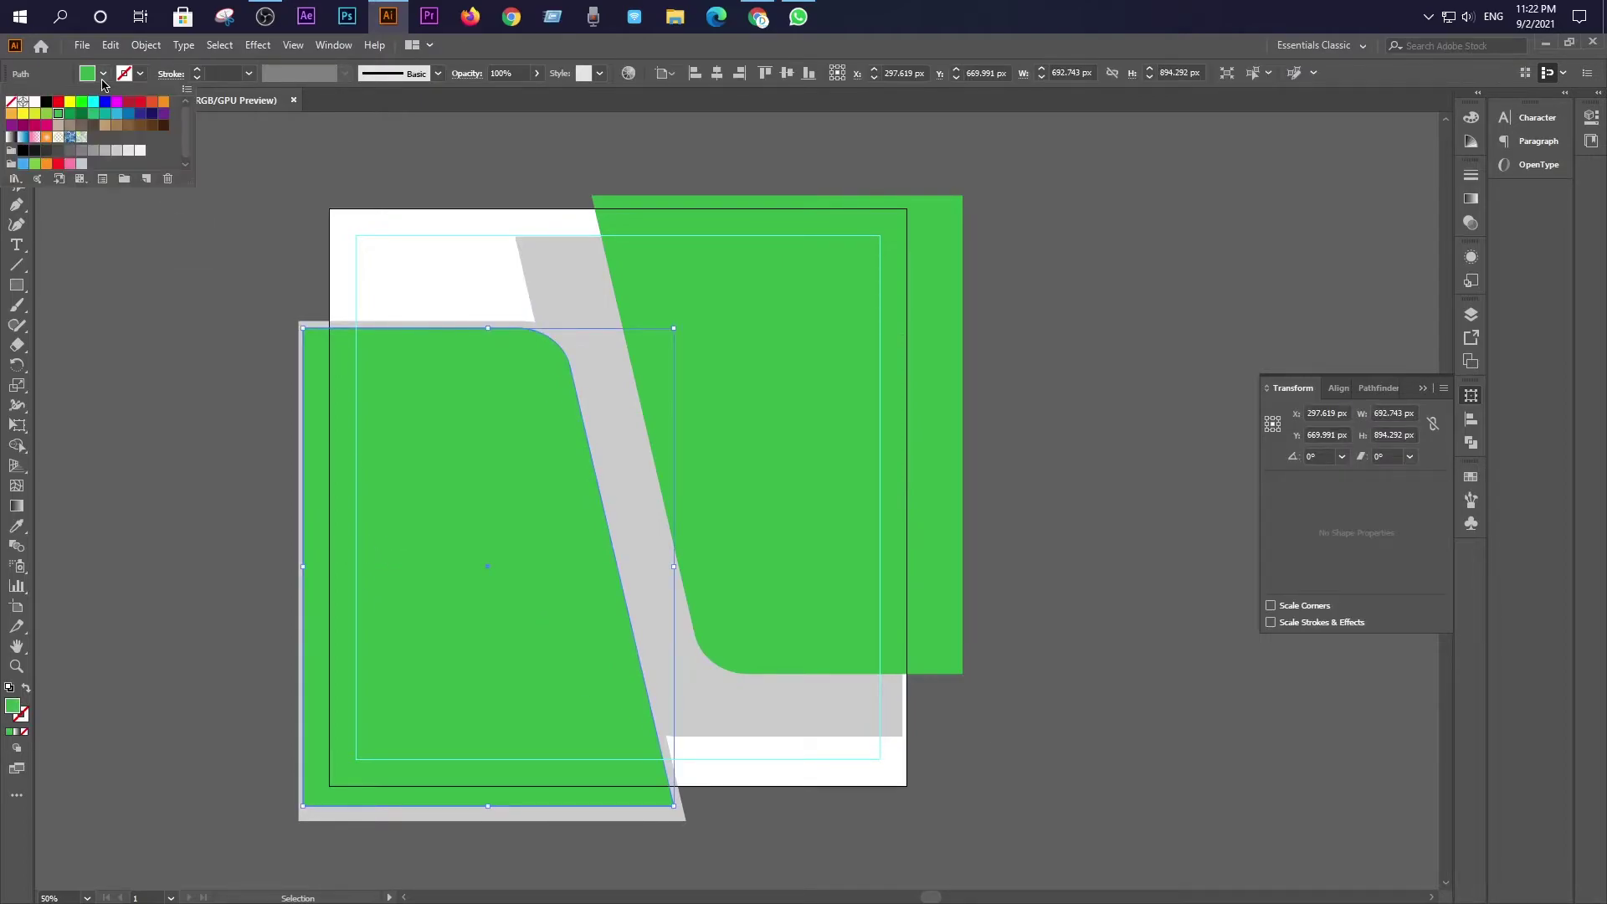
pyautogui.click(123, 153)
pyautogui.click(167, 334)
pyautogui.click(168, 334)
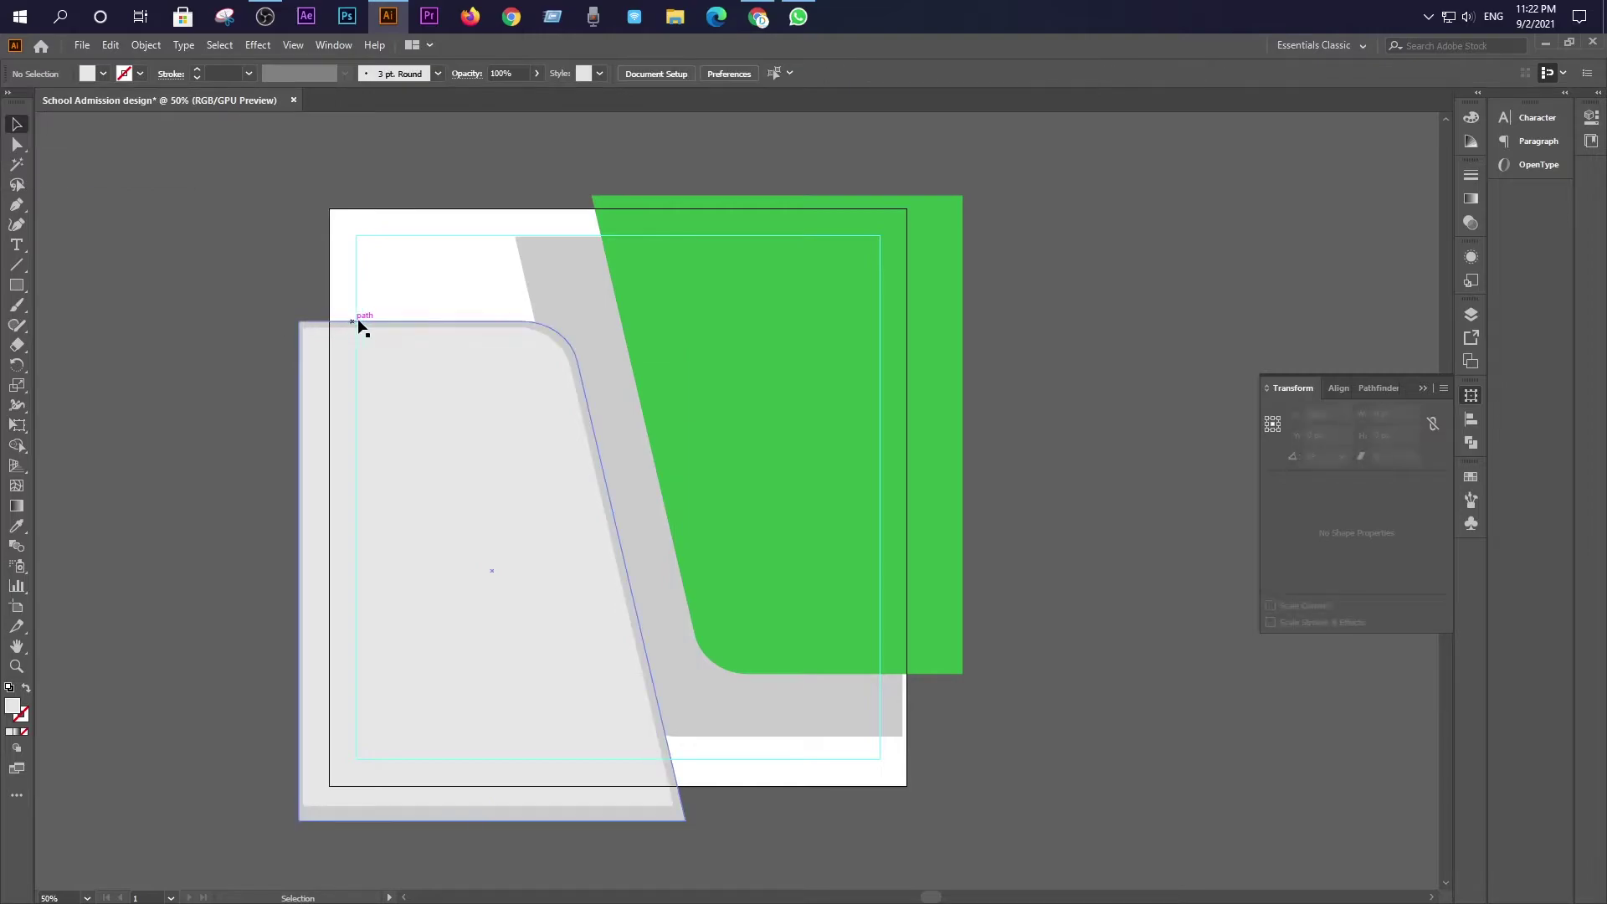
# Recolour the grey border shape at the lower left with green sampled from the upper-right shape, and deselect it
pyautogui.click(359, 323)
pyautogui.click(16, 526)
pyautogui.click(857, 420)
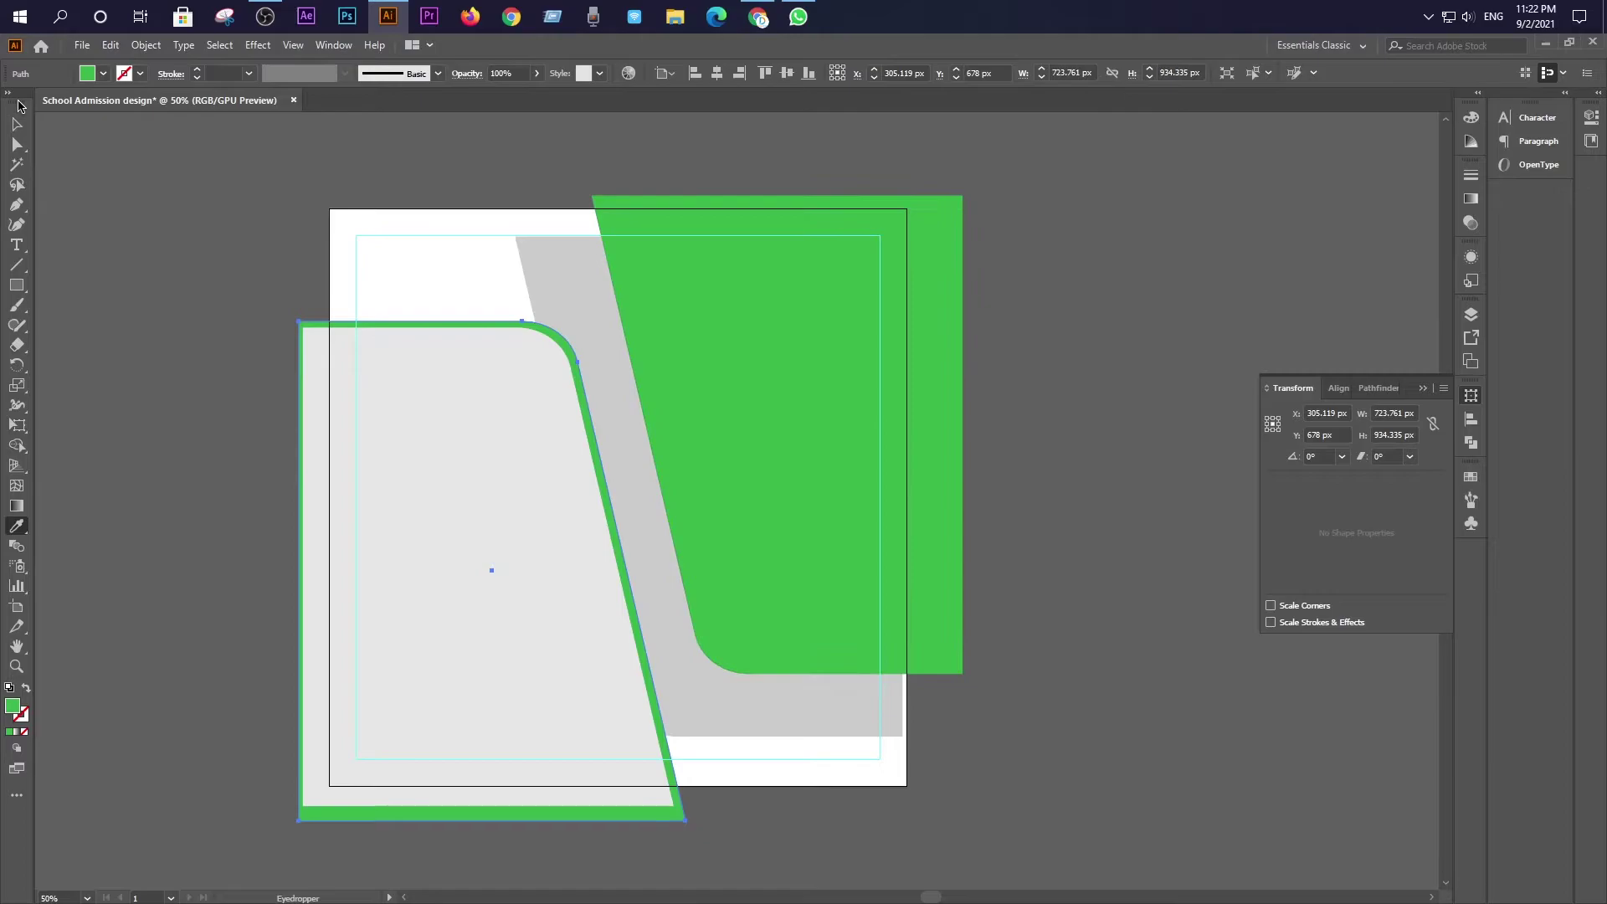
pyautogui.click(16, 124)
pyautogui.click(156, 255)
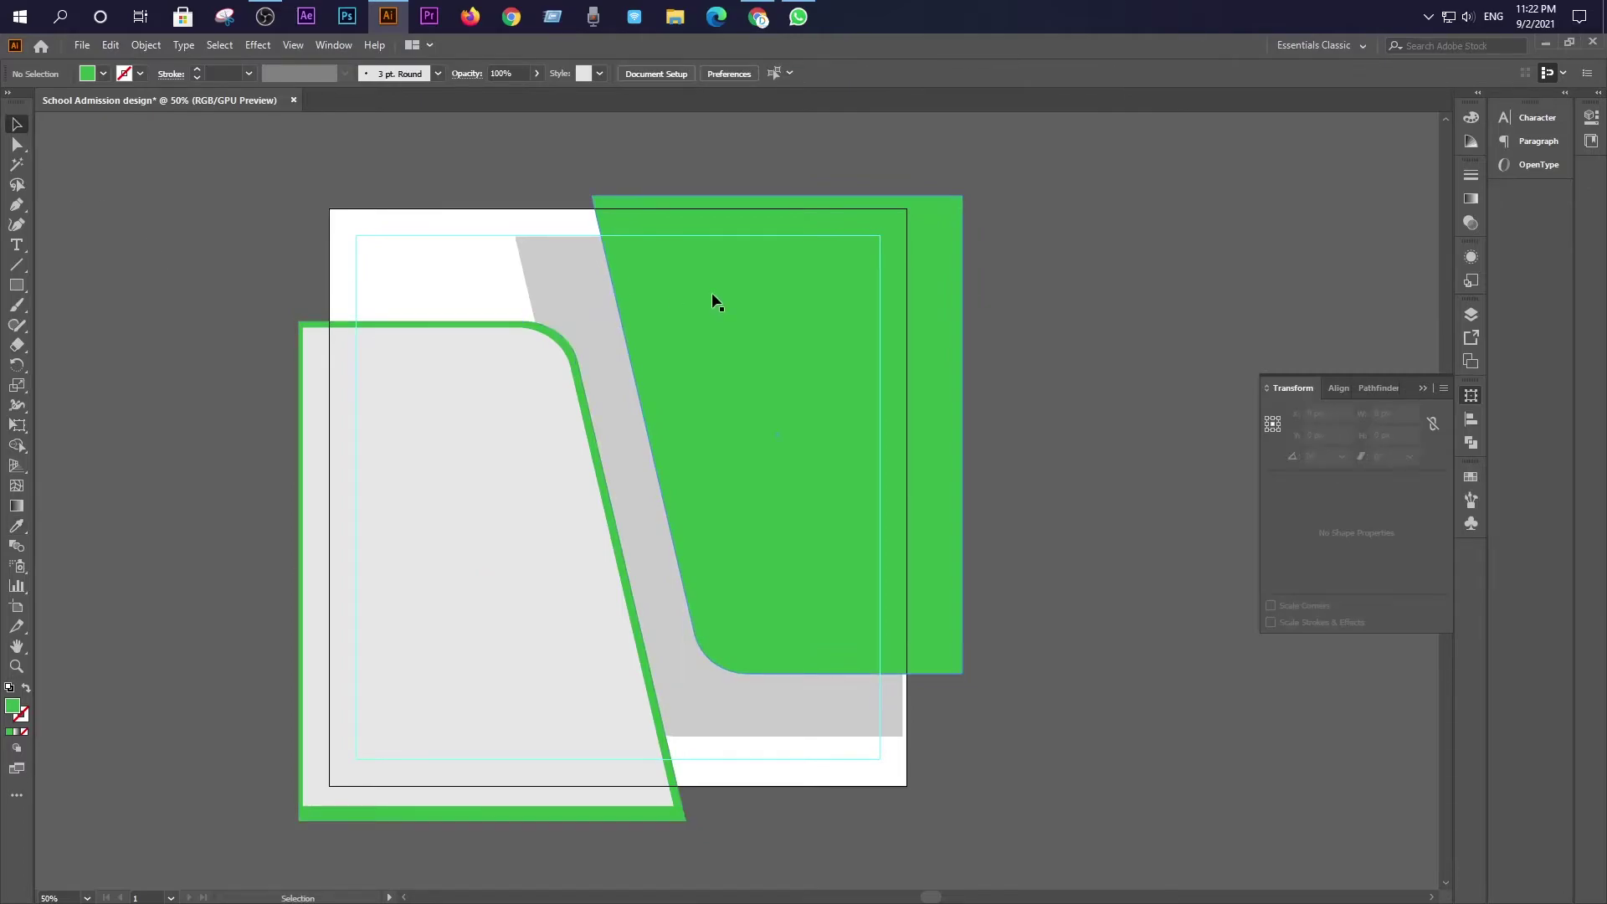
# Enlarge the grey shape behind the upper-right green one to about 880 x 1136 px and move it to about X 716, Y 345 px
pyautogui.click(547, 308)
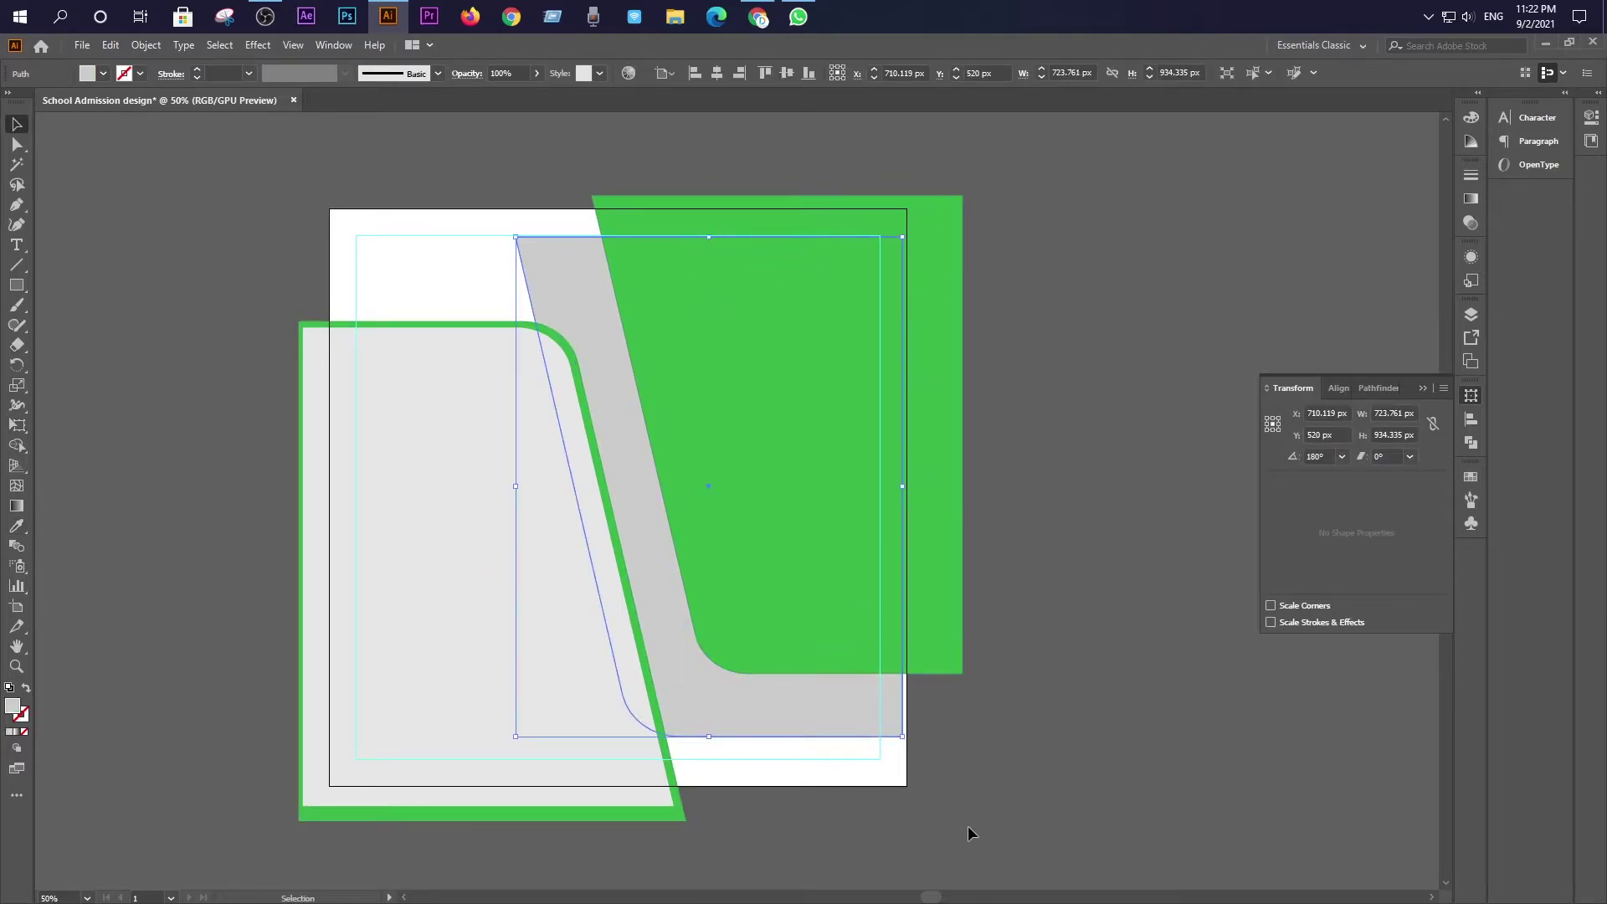
pyautogui.moveTo(903, 739); pyautogui.dragTo(952, 792)
pyautogui.moveTo(787, 725); pyautogui.dragTo(787, 651)
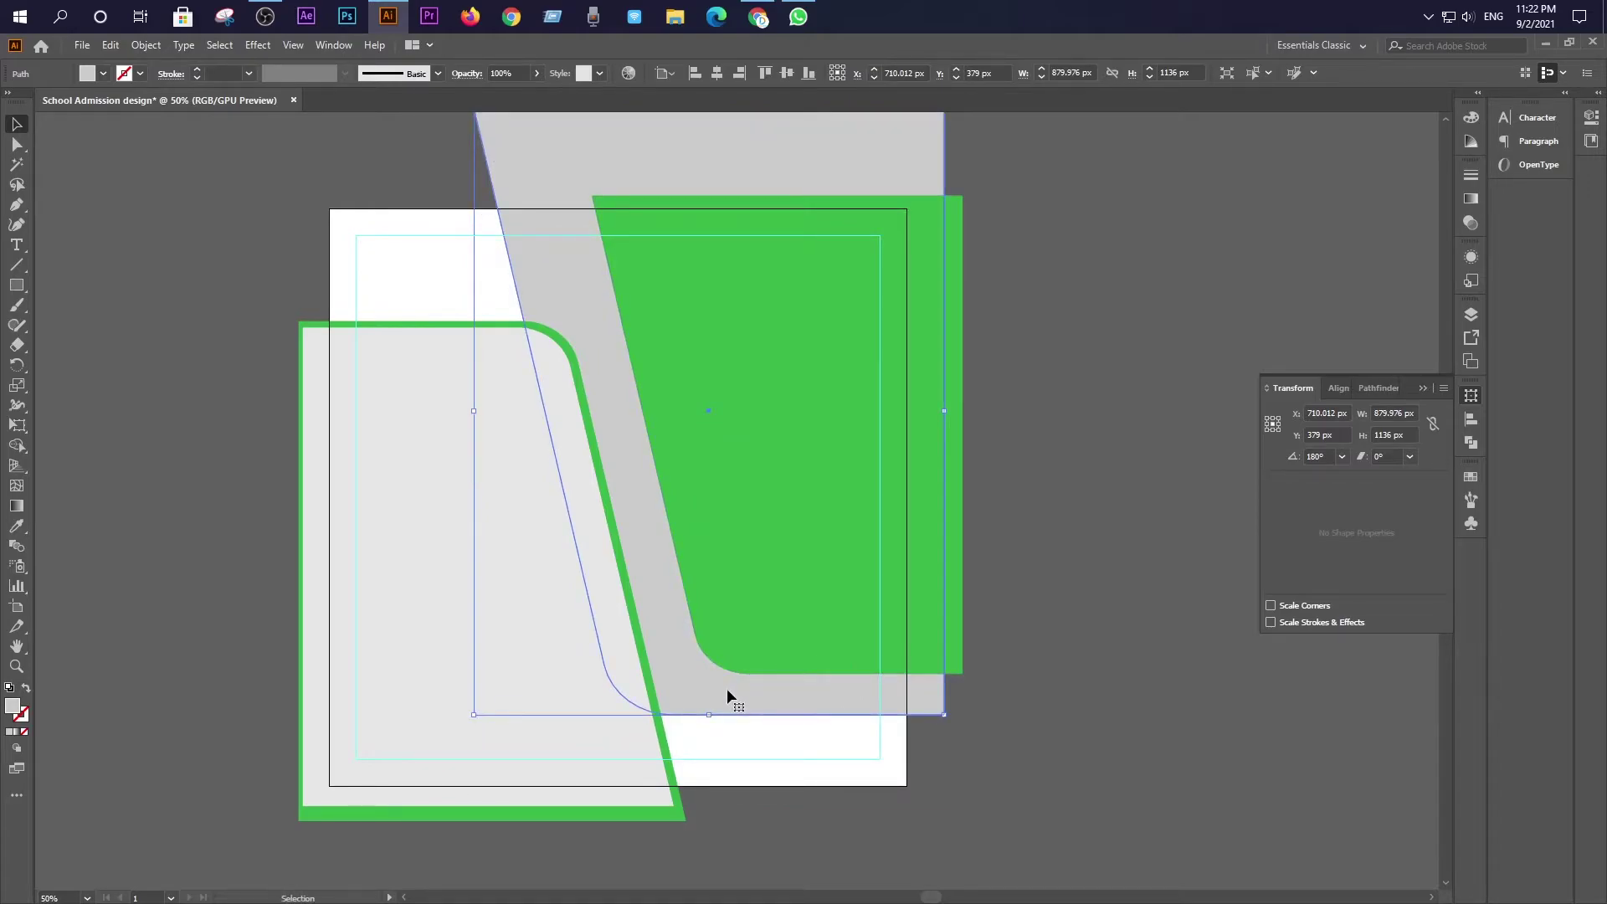
pyautogui.moveTo(733, 695); pyautogui.dragTo(736, 677)
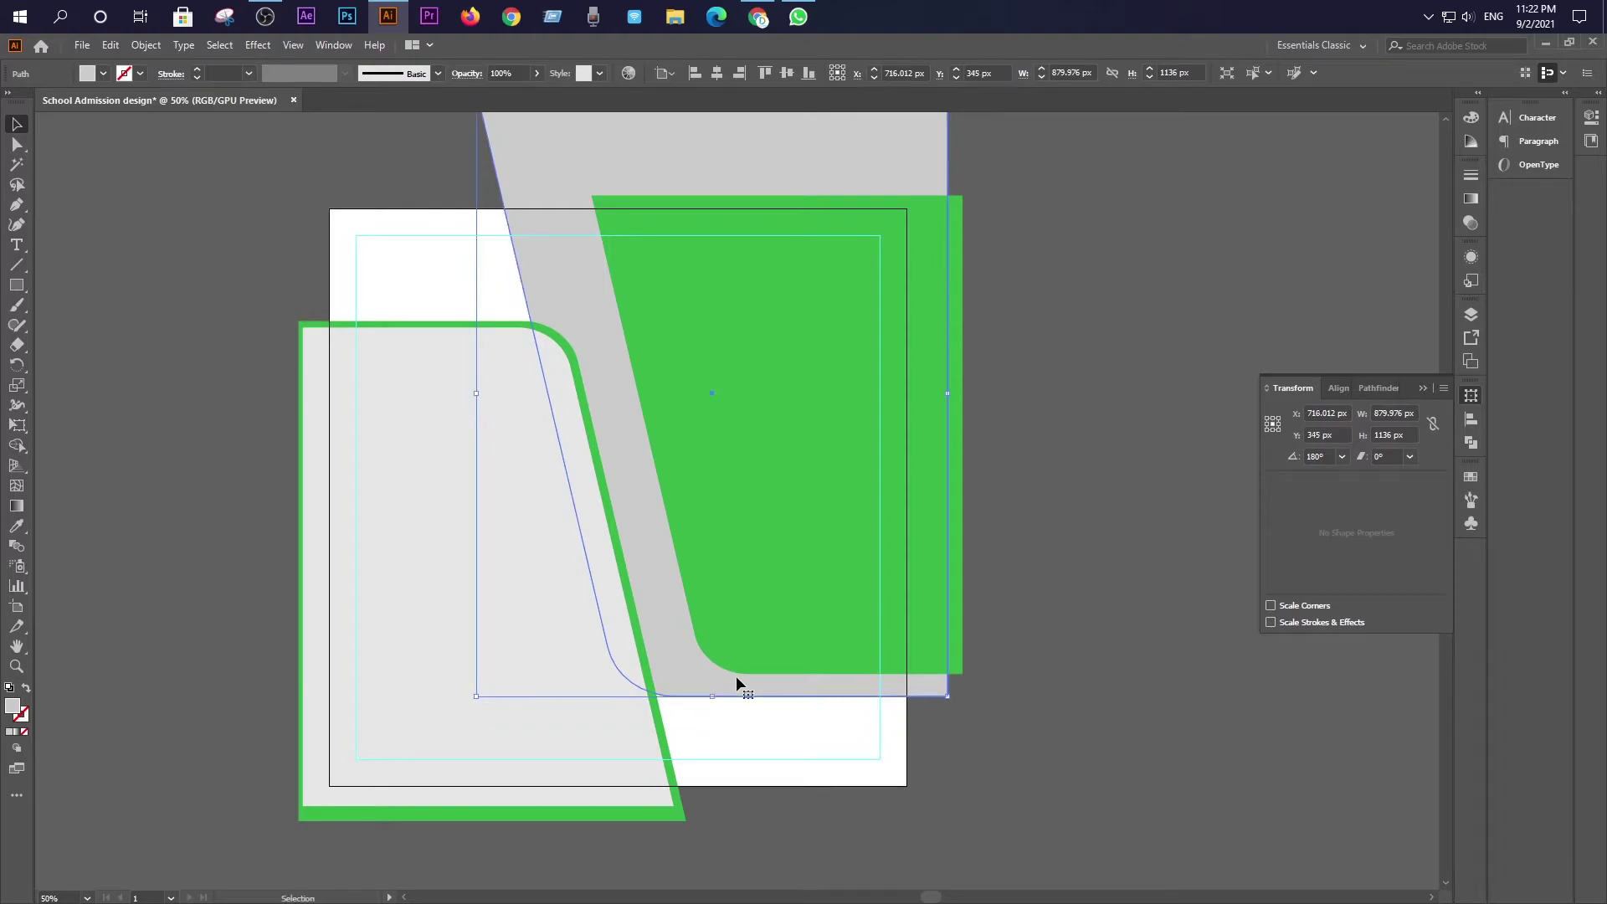
pyautogui.click(1032, 716)
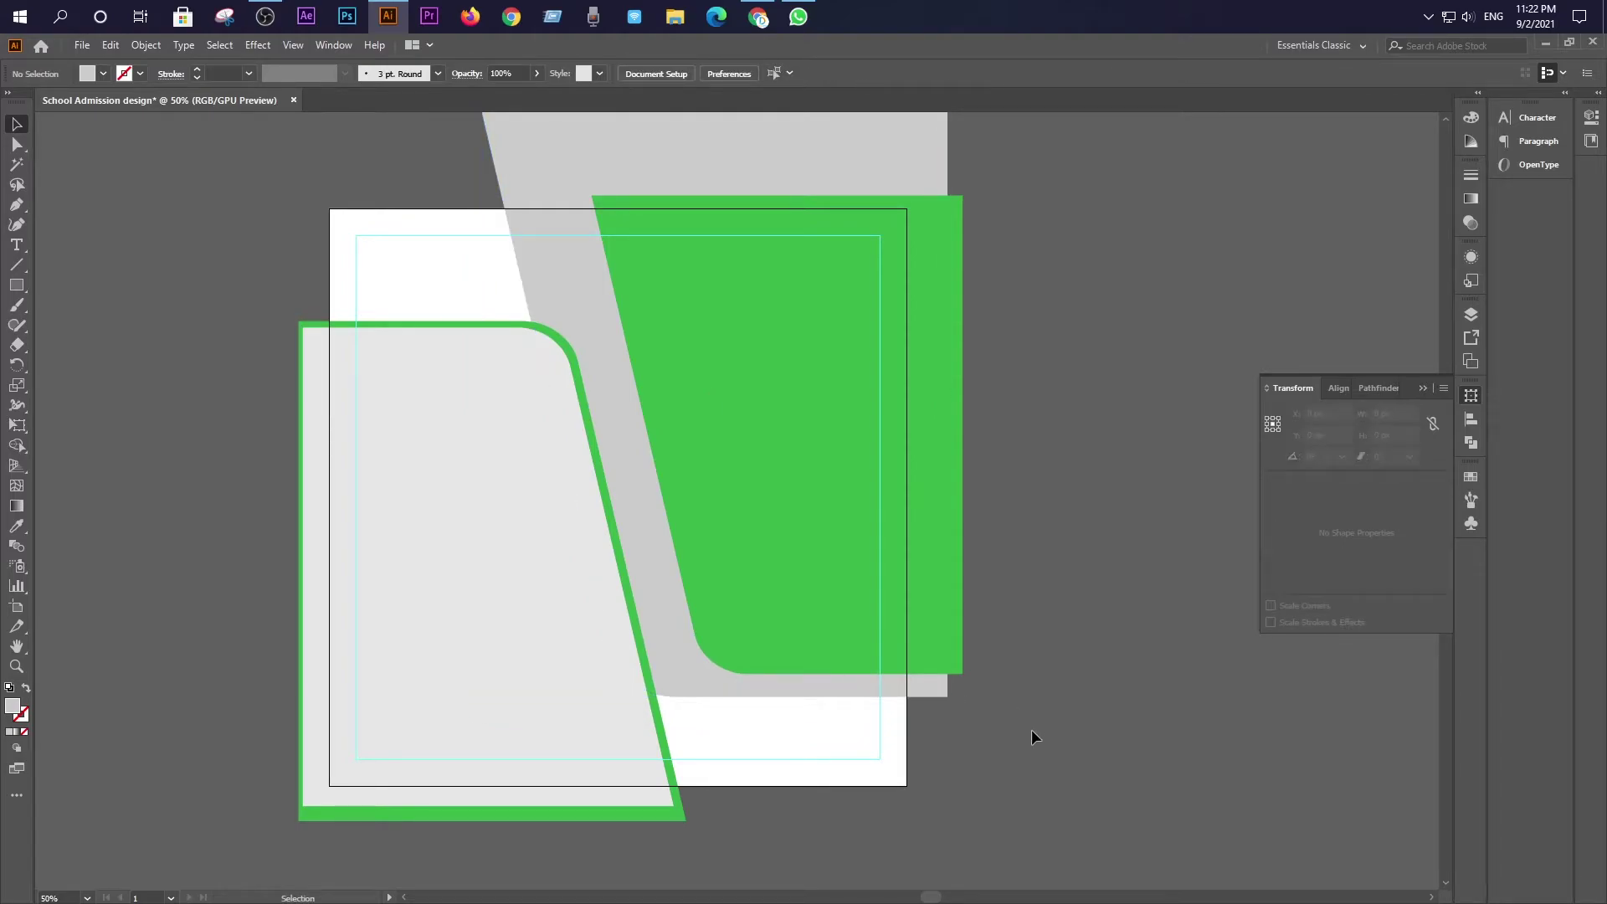
# Create a 1080 x 1080 px rectangle starting near the artboard's upper-left corner
pyautogui.scroll(-1, 1032, 732)
pyautogui.moveTo(1078, 759); pyautogui.dragTo(931, 686)
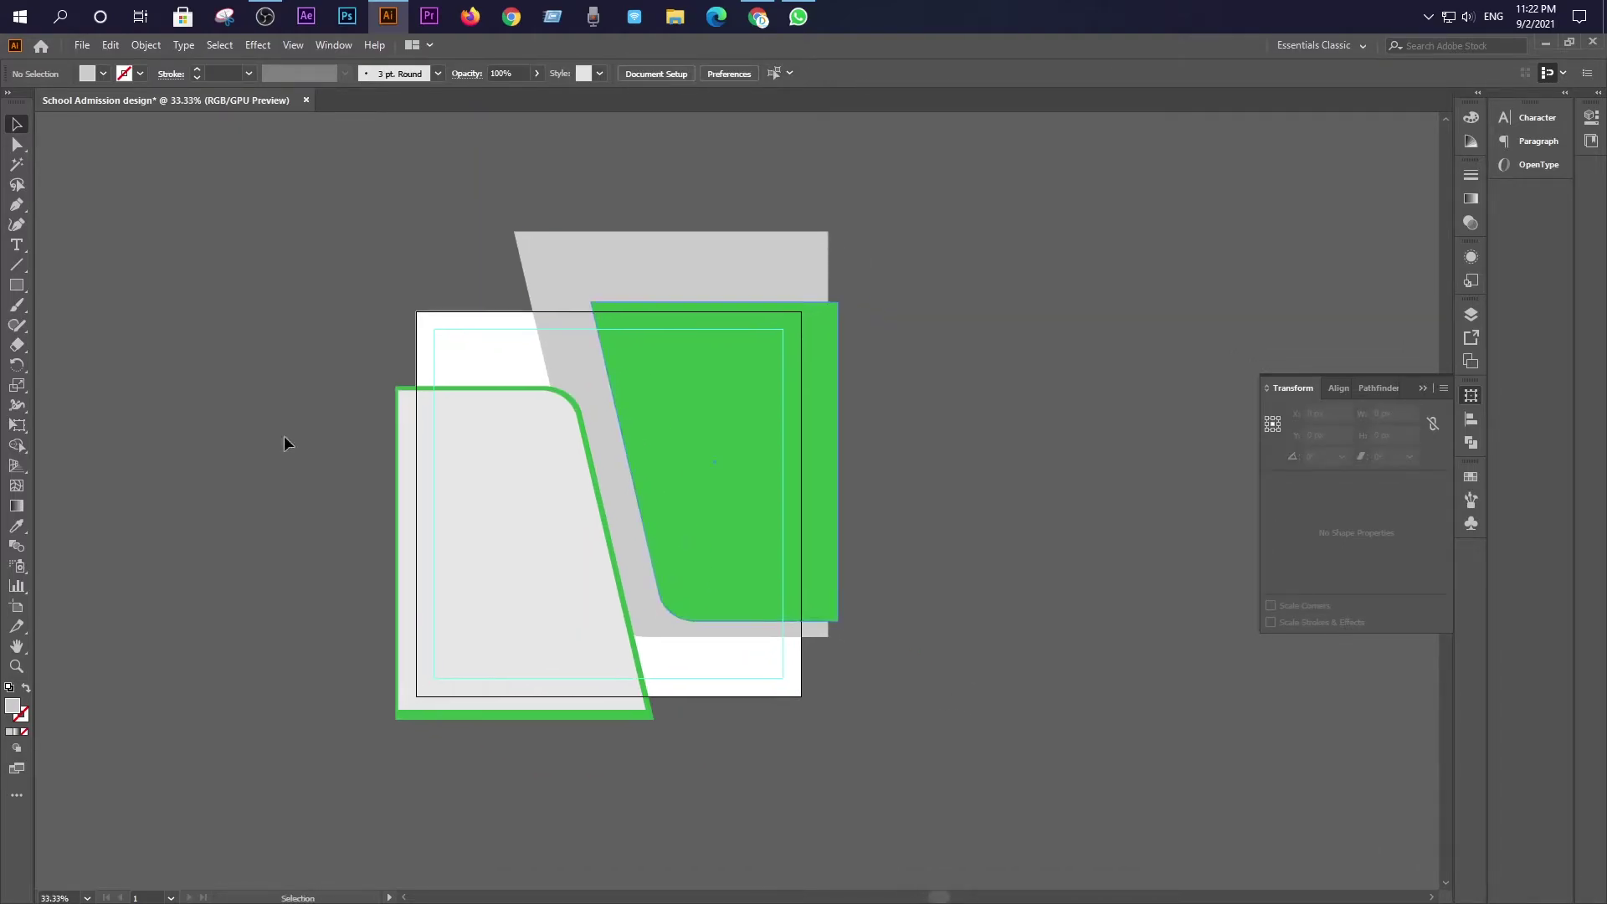
pyautogui.click(18, 287)
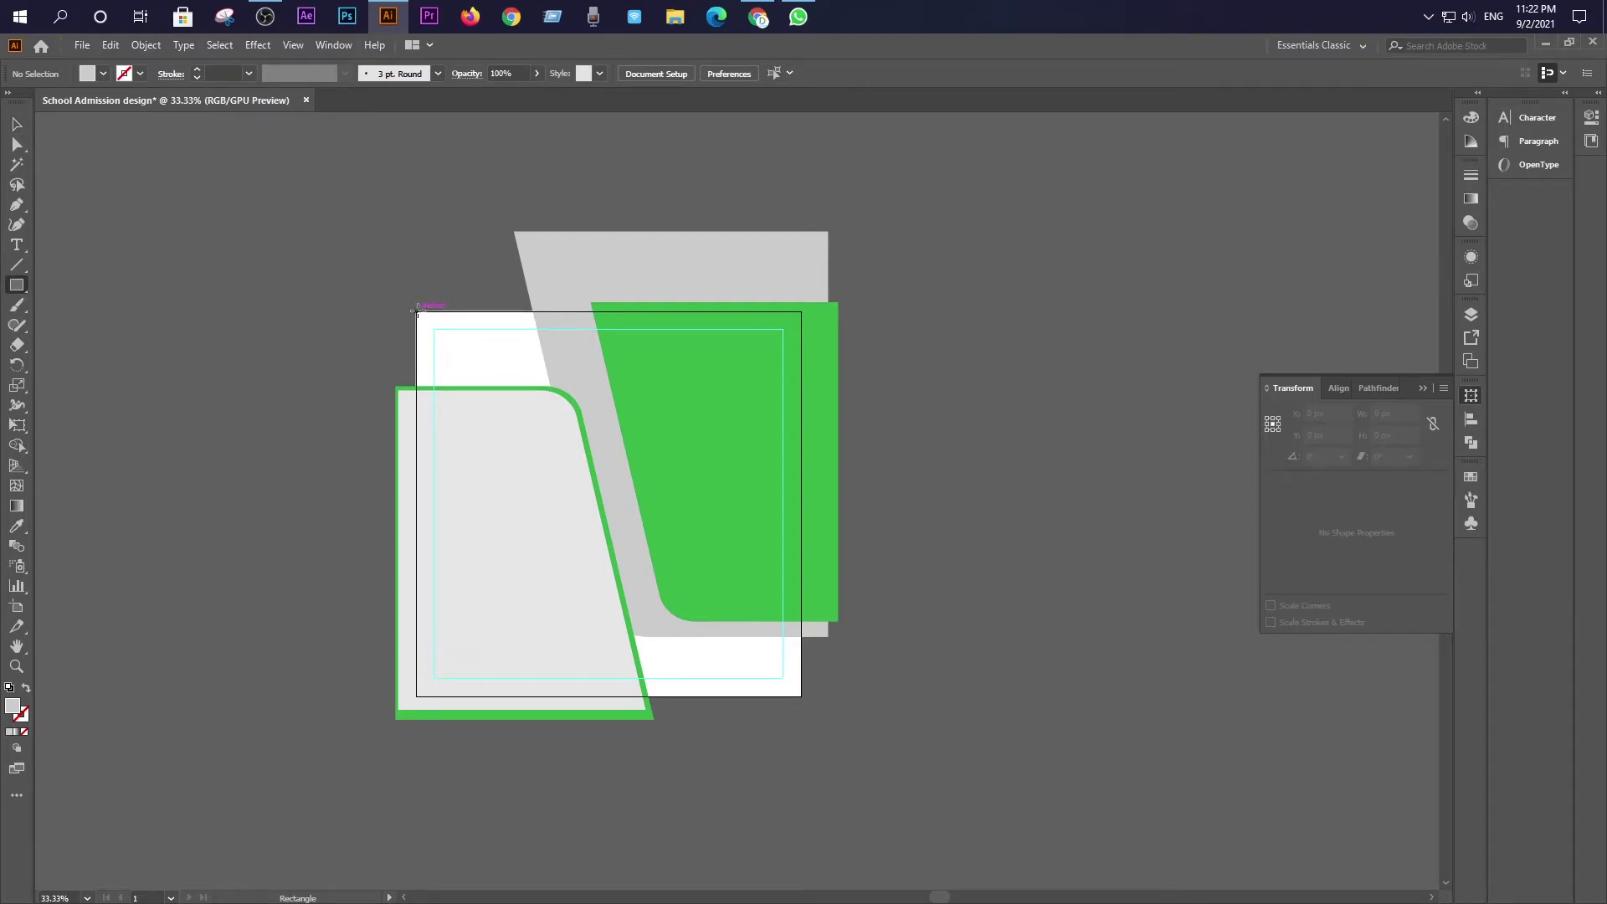
pyautogui.click(358, 303)
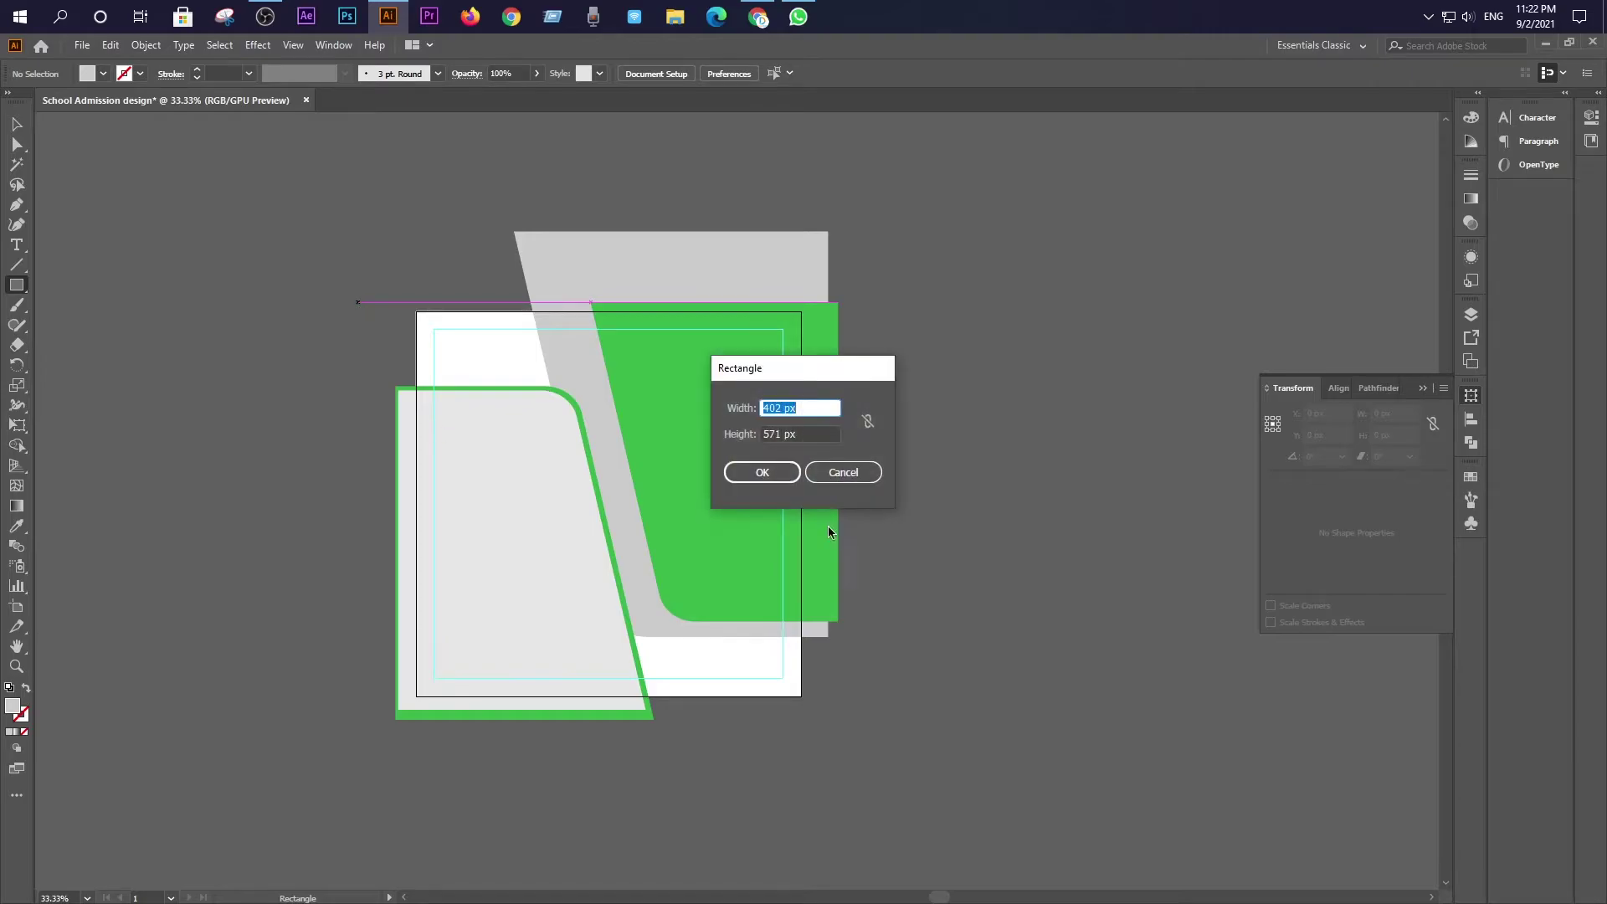
pyautogui.moveTo(803, 406); pyautogui.dragTo(754, 406)
pyautogui.write('1')
pyautogui.moveTo(799, 407); pyautogui.dragTo(755, 428)
pyautogui.write('1080')
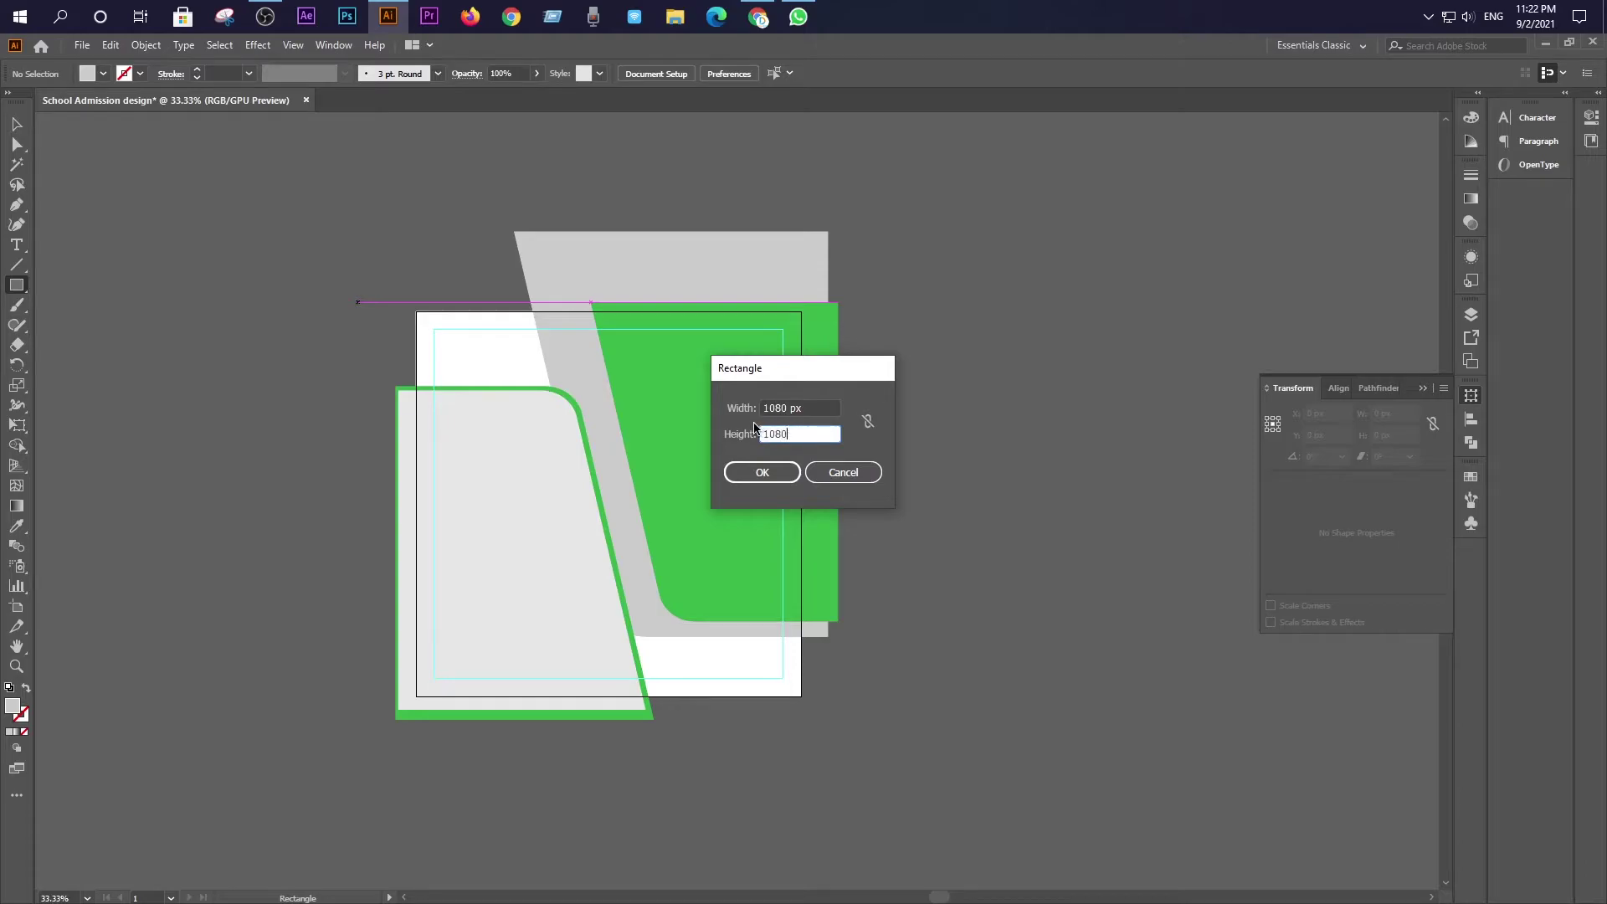
pyautogui.click(762, 473)
# Align the new rectangle to the artboard, centred horizontally and vertically, and deselect it
pyautogui.click(17, 124)
pyautogui.click(150, 287)
pyautogui.click(395, 416)
pyautogui.click(666, 73)
pyautogui.click(701, 134)
pyautogui.click(717, 73)
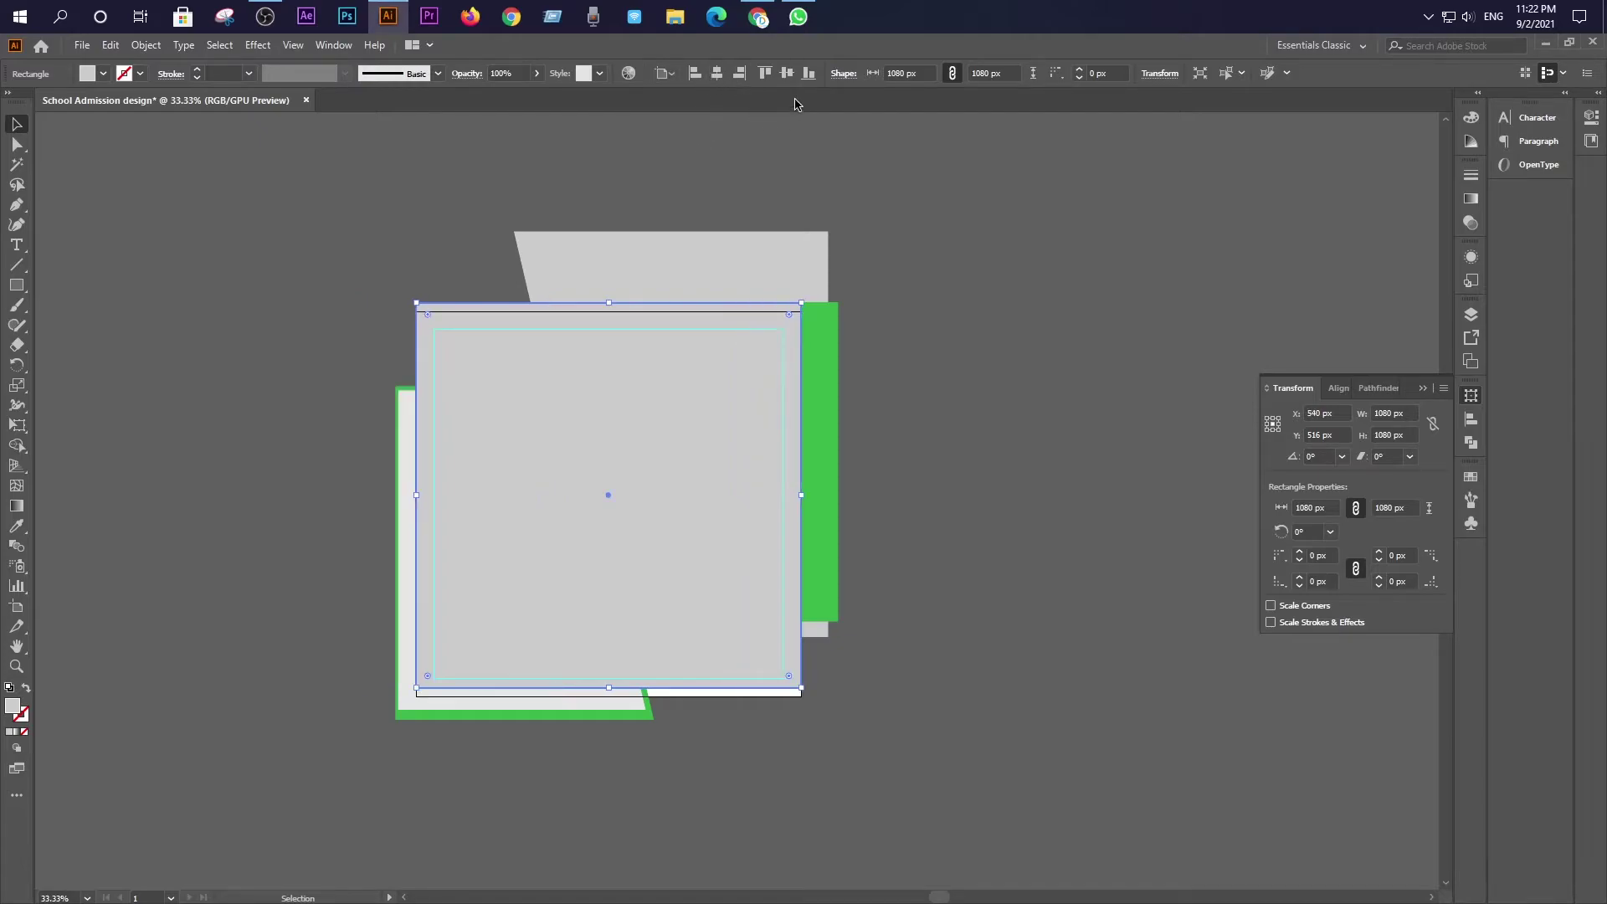
pyautogui.click(789, 74)
pyautogui.click(963, 385)
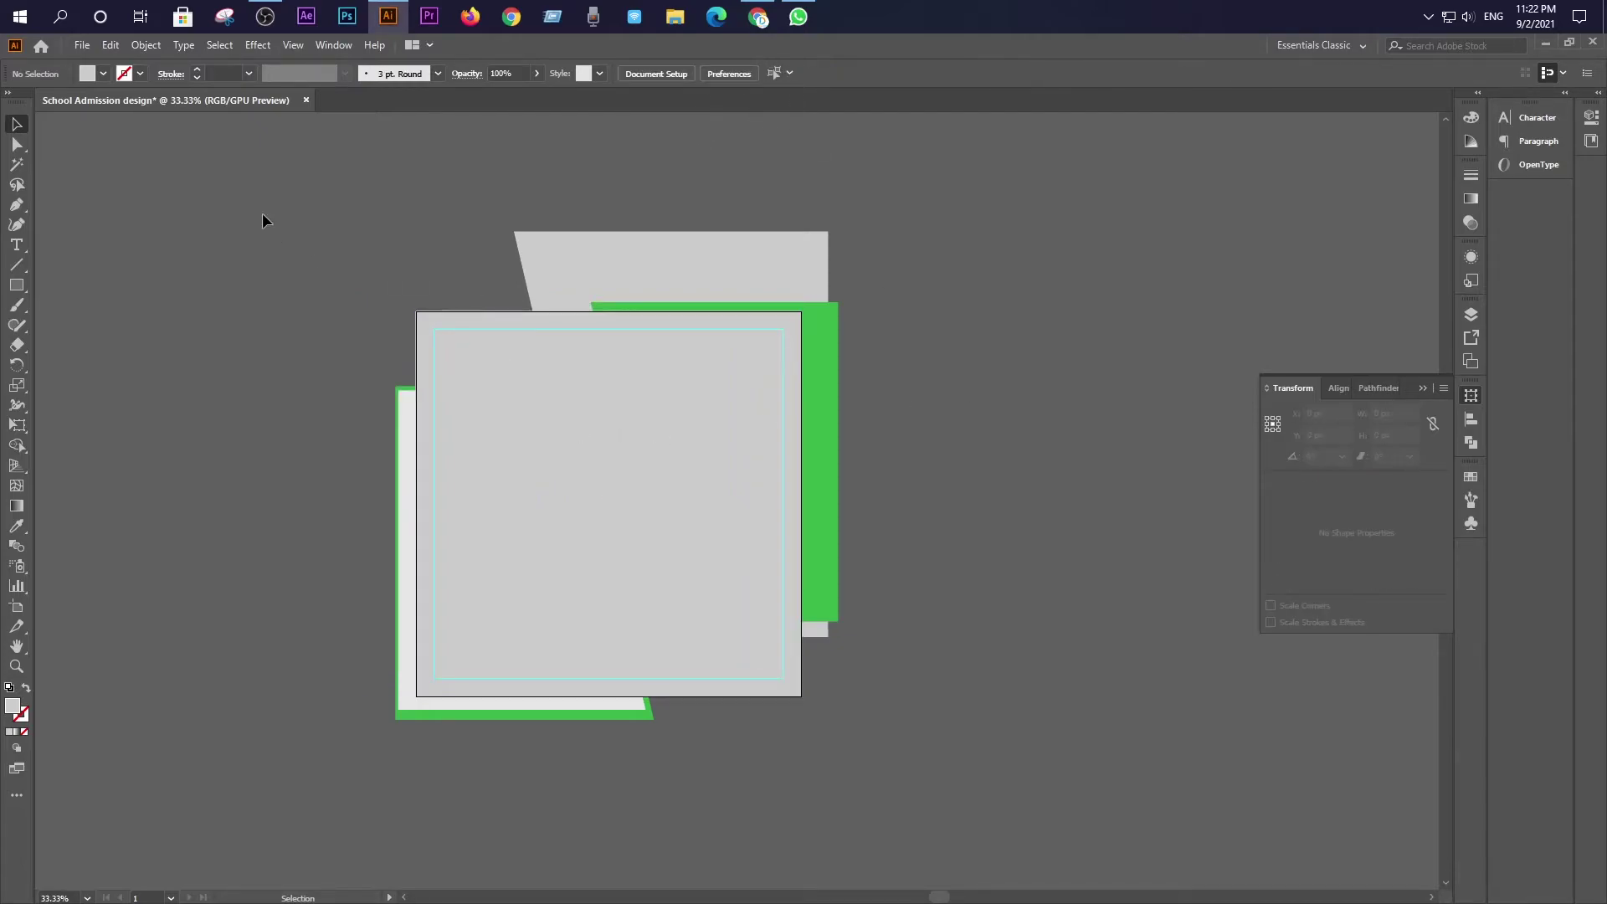
# Use the Shape Builder on all shapes to cut away the parts that extend beyond the artboard-sized rectangle
pyautogui.hotkey('ctrl', 'a')
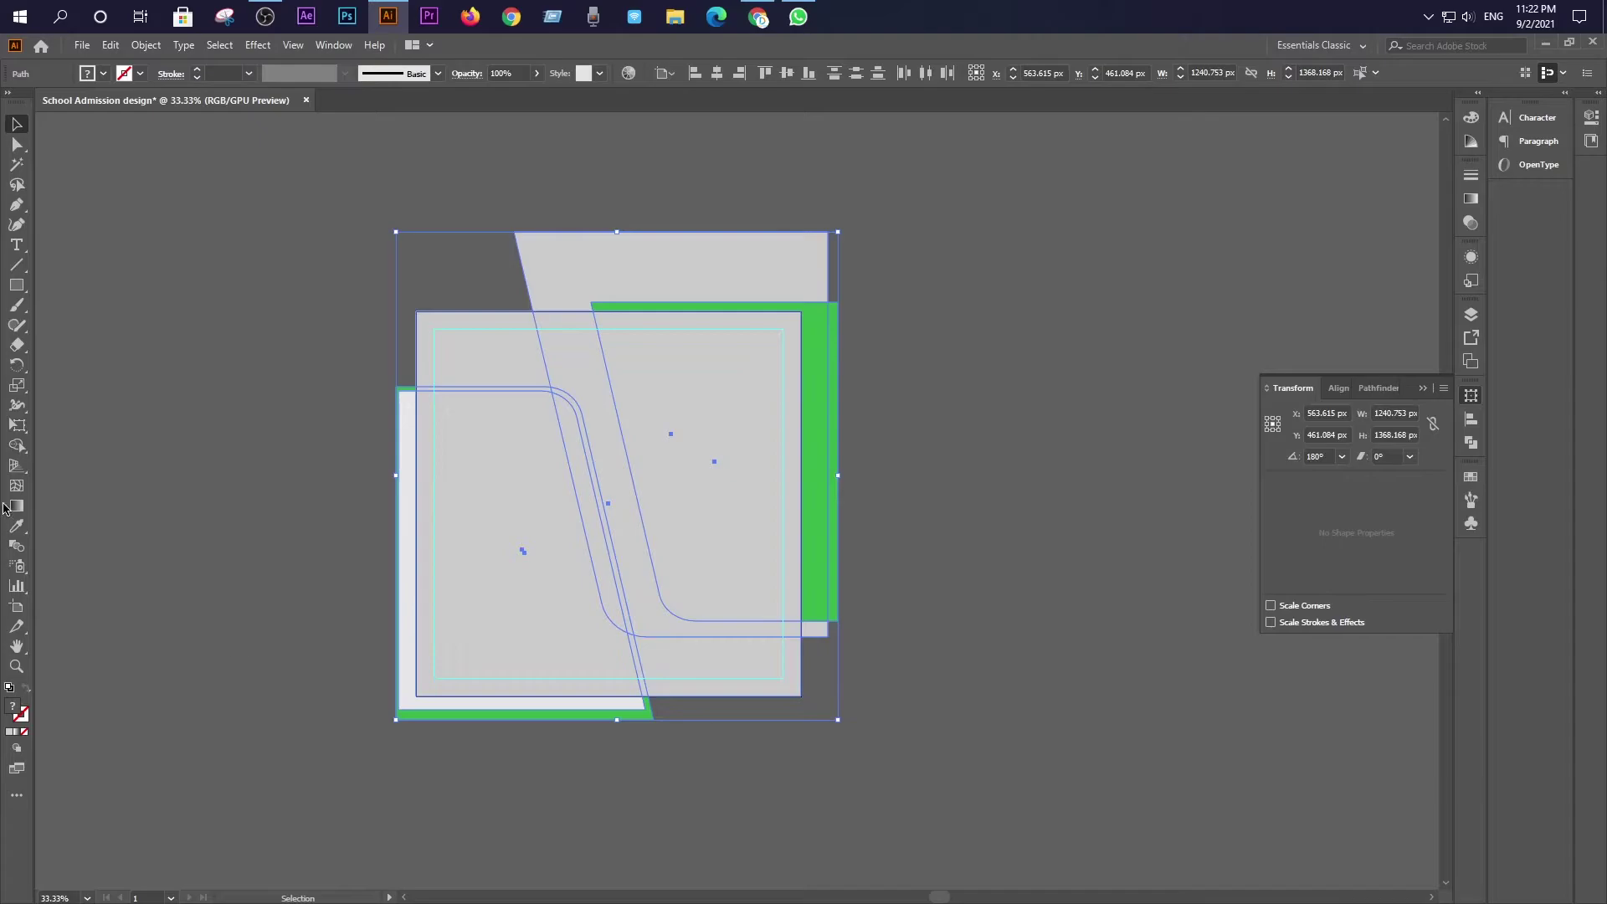
pyautogui.click(16, 446)
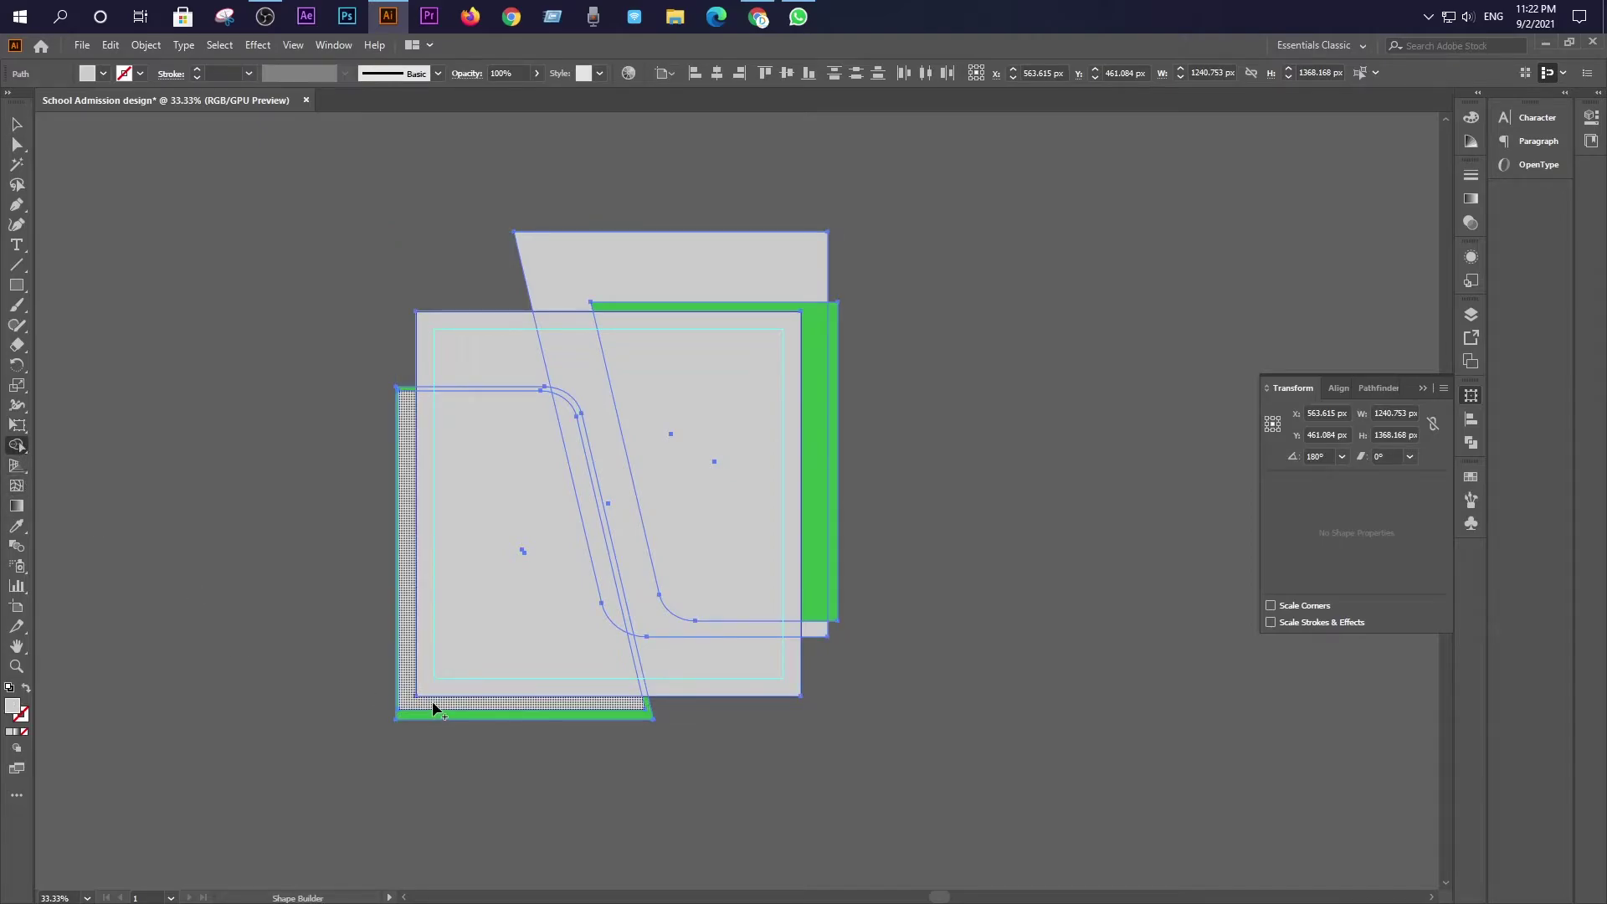
pyautogui.moveTo(433, 702); pyautogui.dragTo(470, 756)
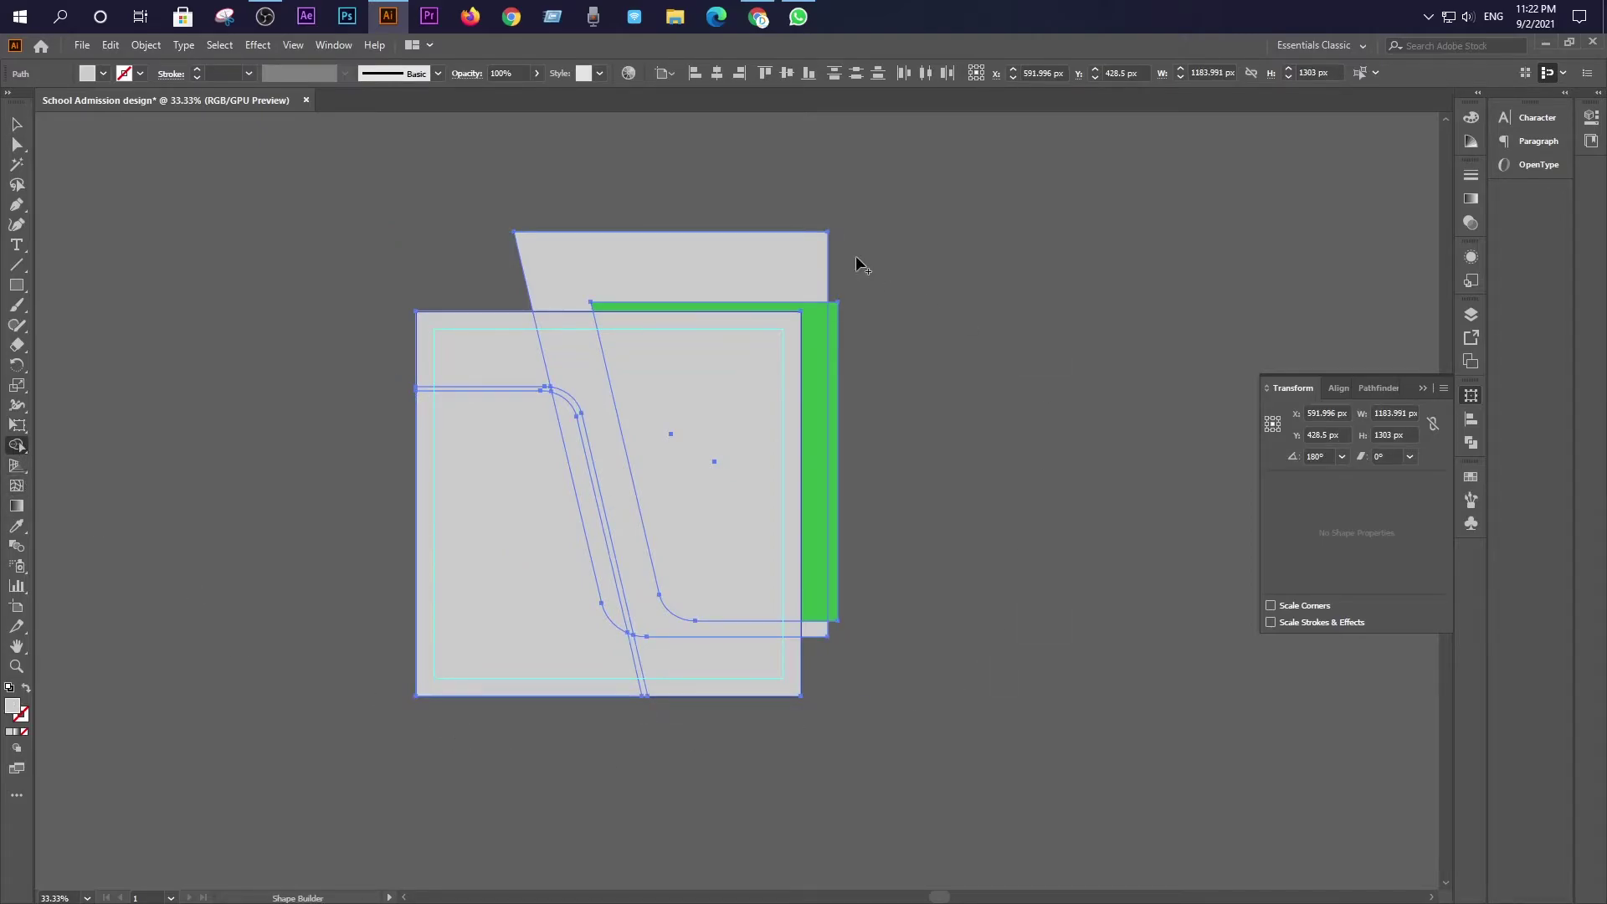
pyautogui.moveTo(806, 218)
pyautogui.mouseDown()
pyautogui.moveTo(829, 312)
pyautogui.moveTo(822, 666)
pyautogui.mouseUp()
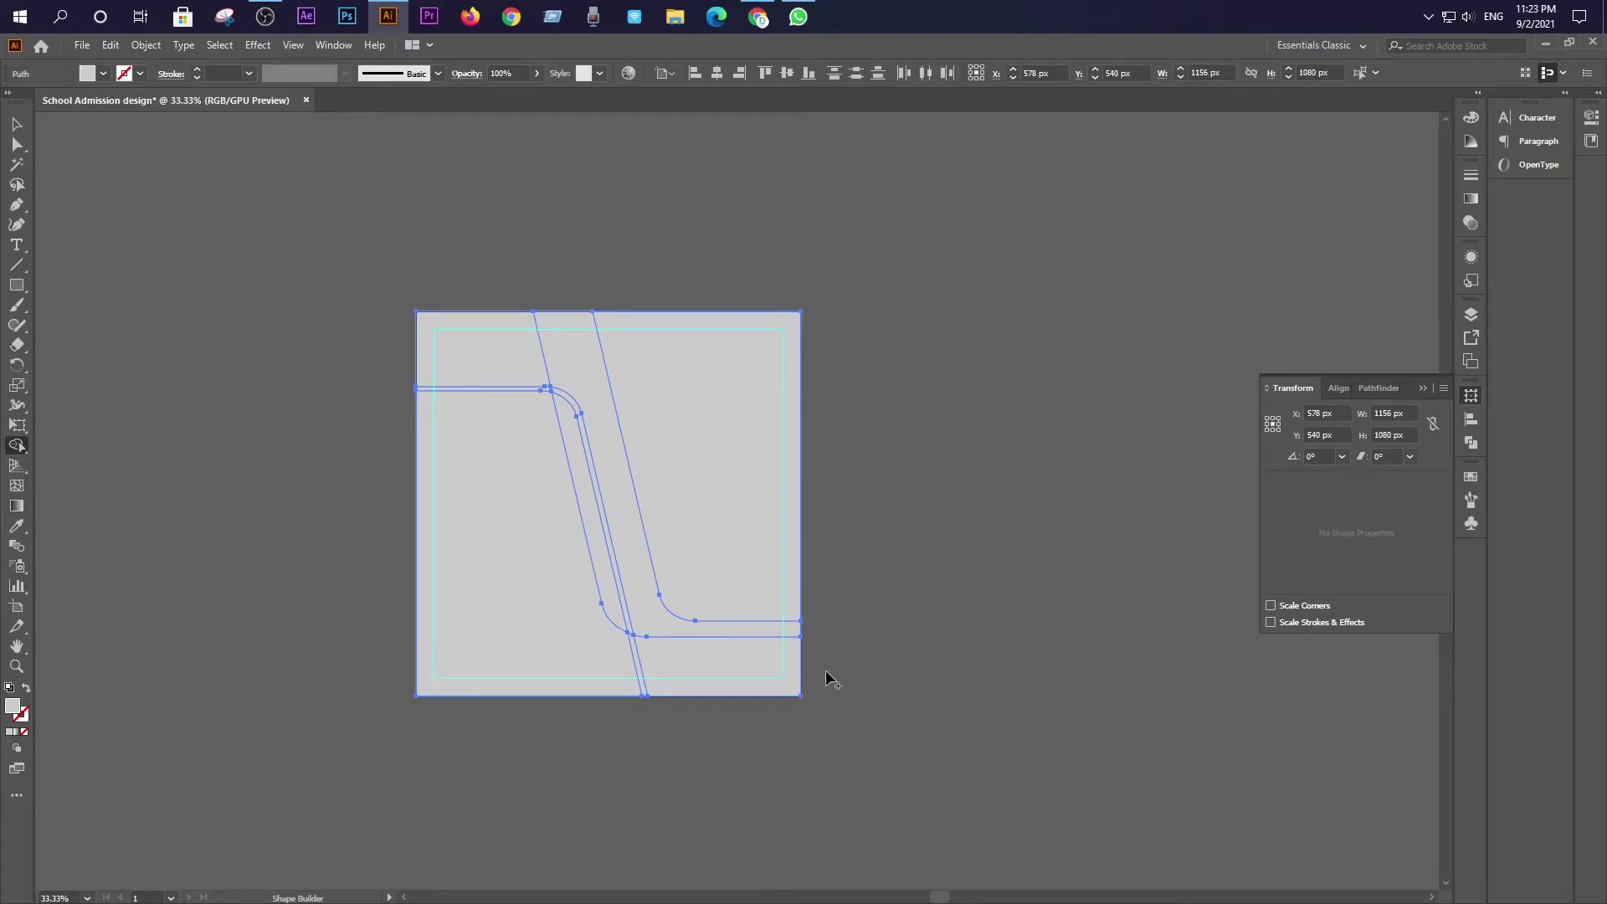
# Move the grey artboard-sized rectangle off the design to about X 1763, Y 540 px and deselect it
pyautogui.click(17, 123)
pyautogui.click(129, 335)
pyautogui.click(499, 381)
pyautogui.moveTo(499, 524); pyautogui.dragTo(931, 524)
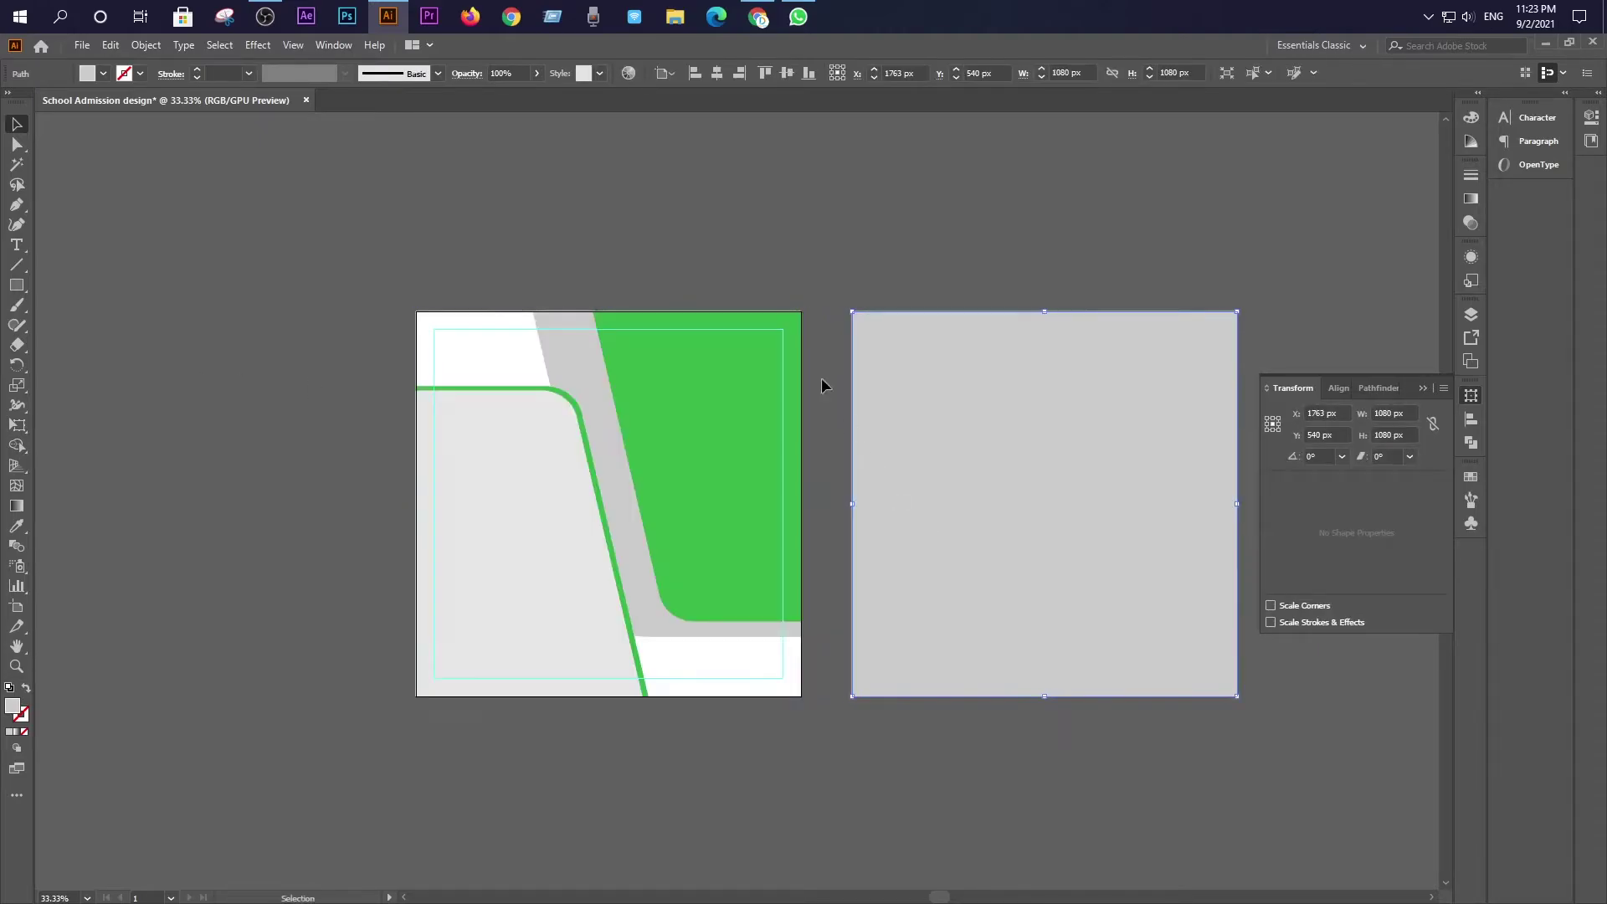
pyautogui.click(802, 223)
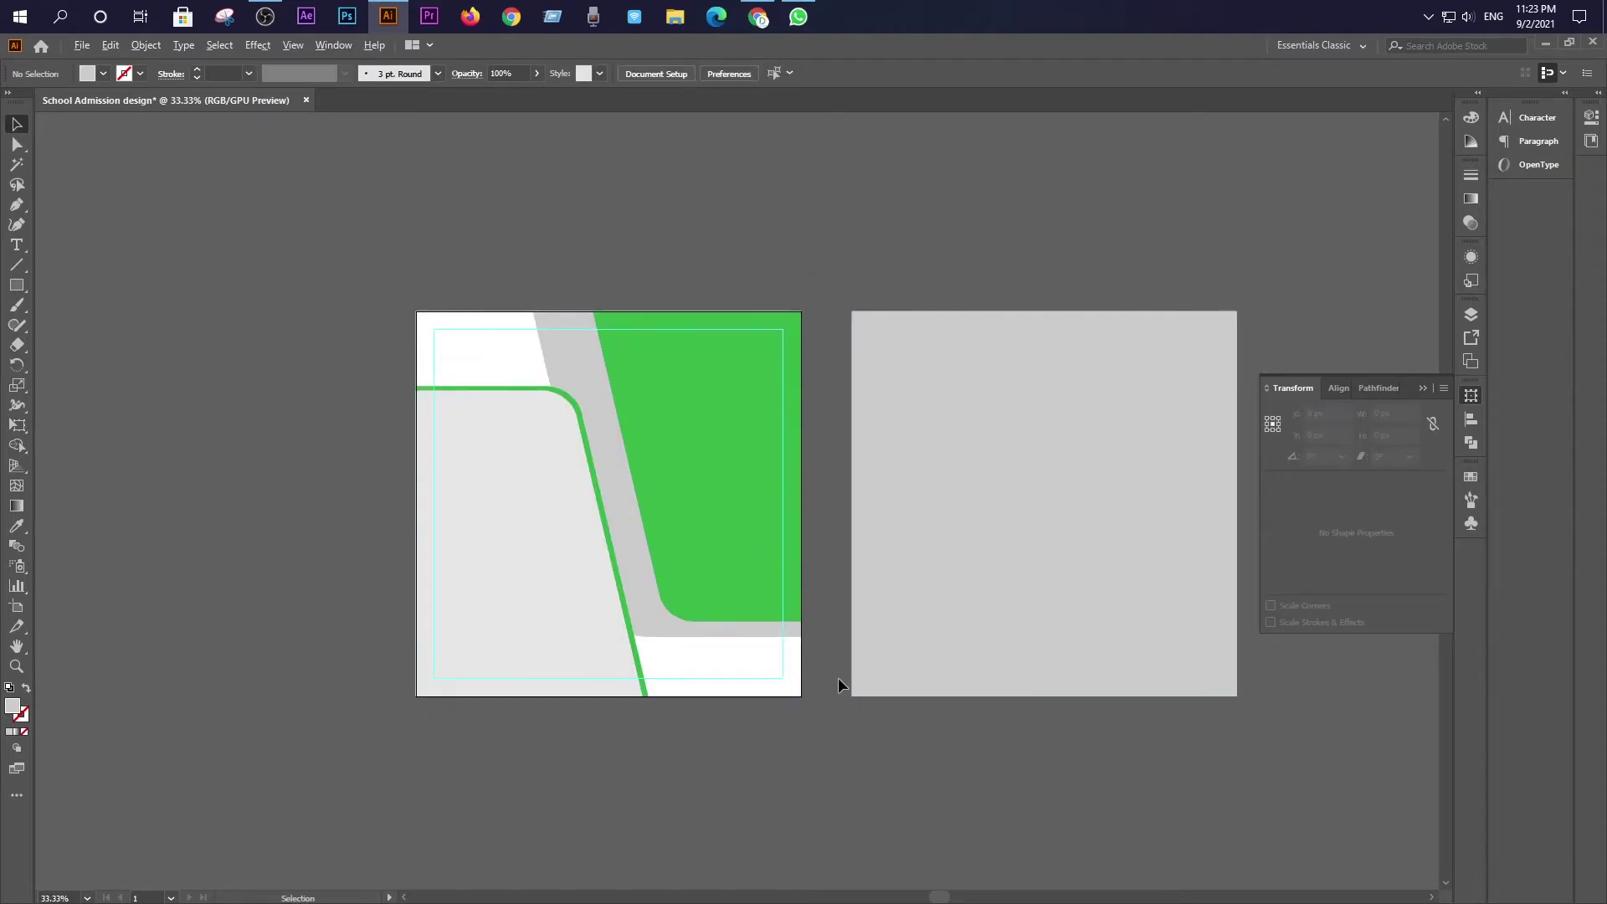
pyautogui.scroll(1, 837, 676)
pyautogui.scroll(-1, 837, 677)
pyautogui.scroll(-1, 837, 680)
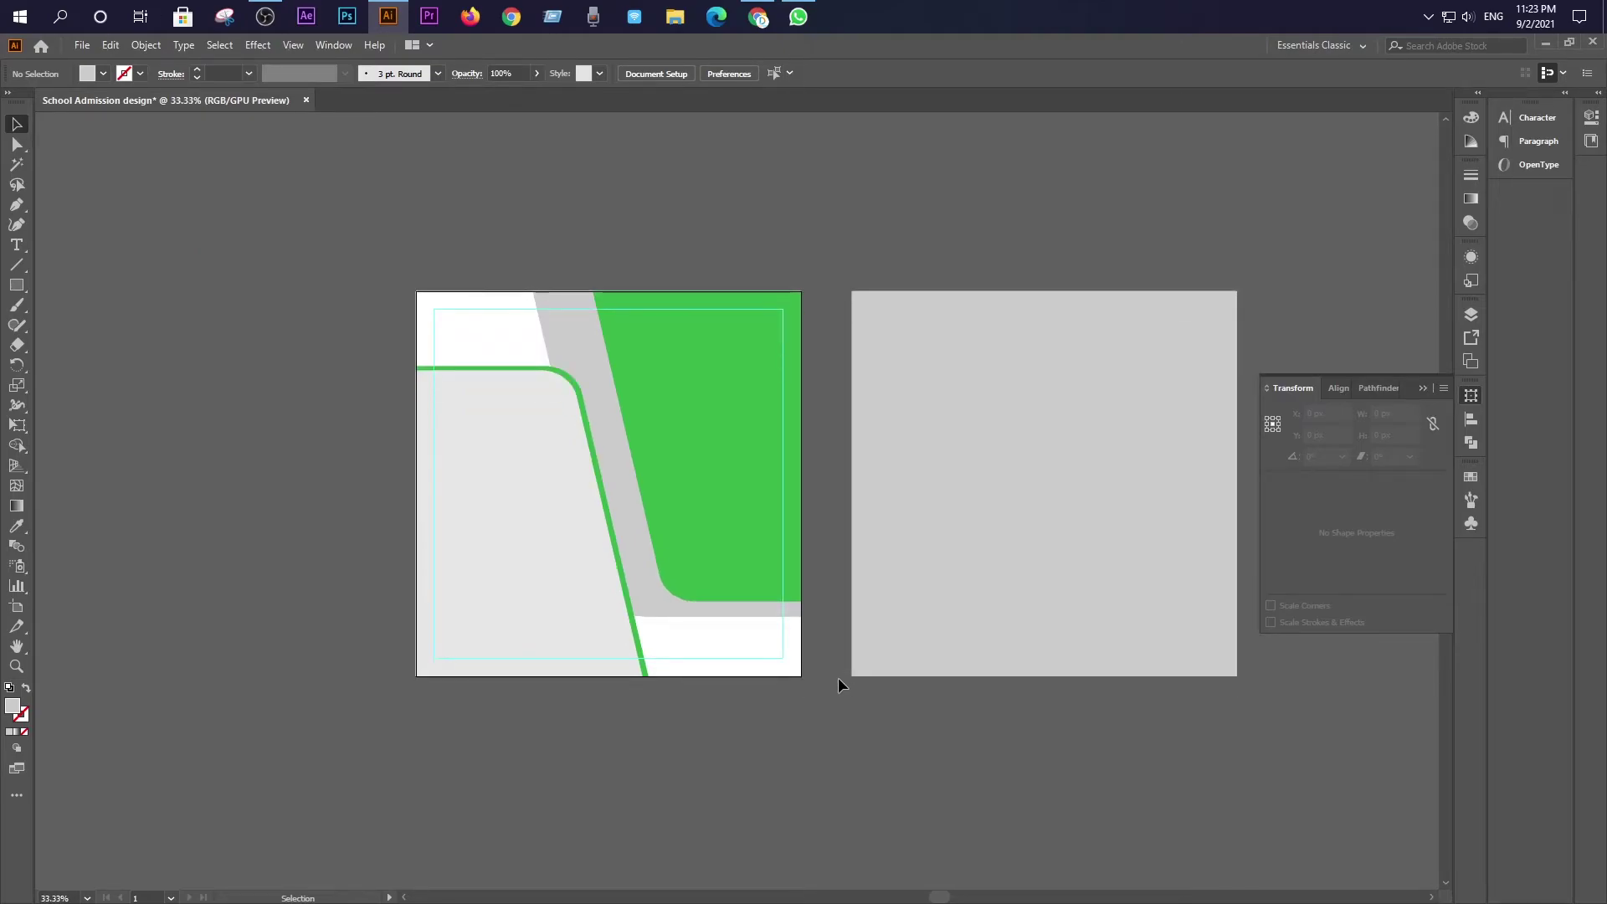
pyautogui.scroll(2, 838, 678)
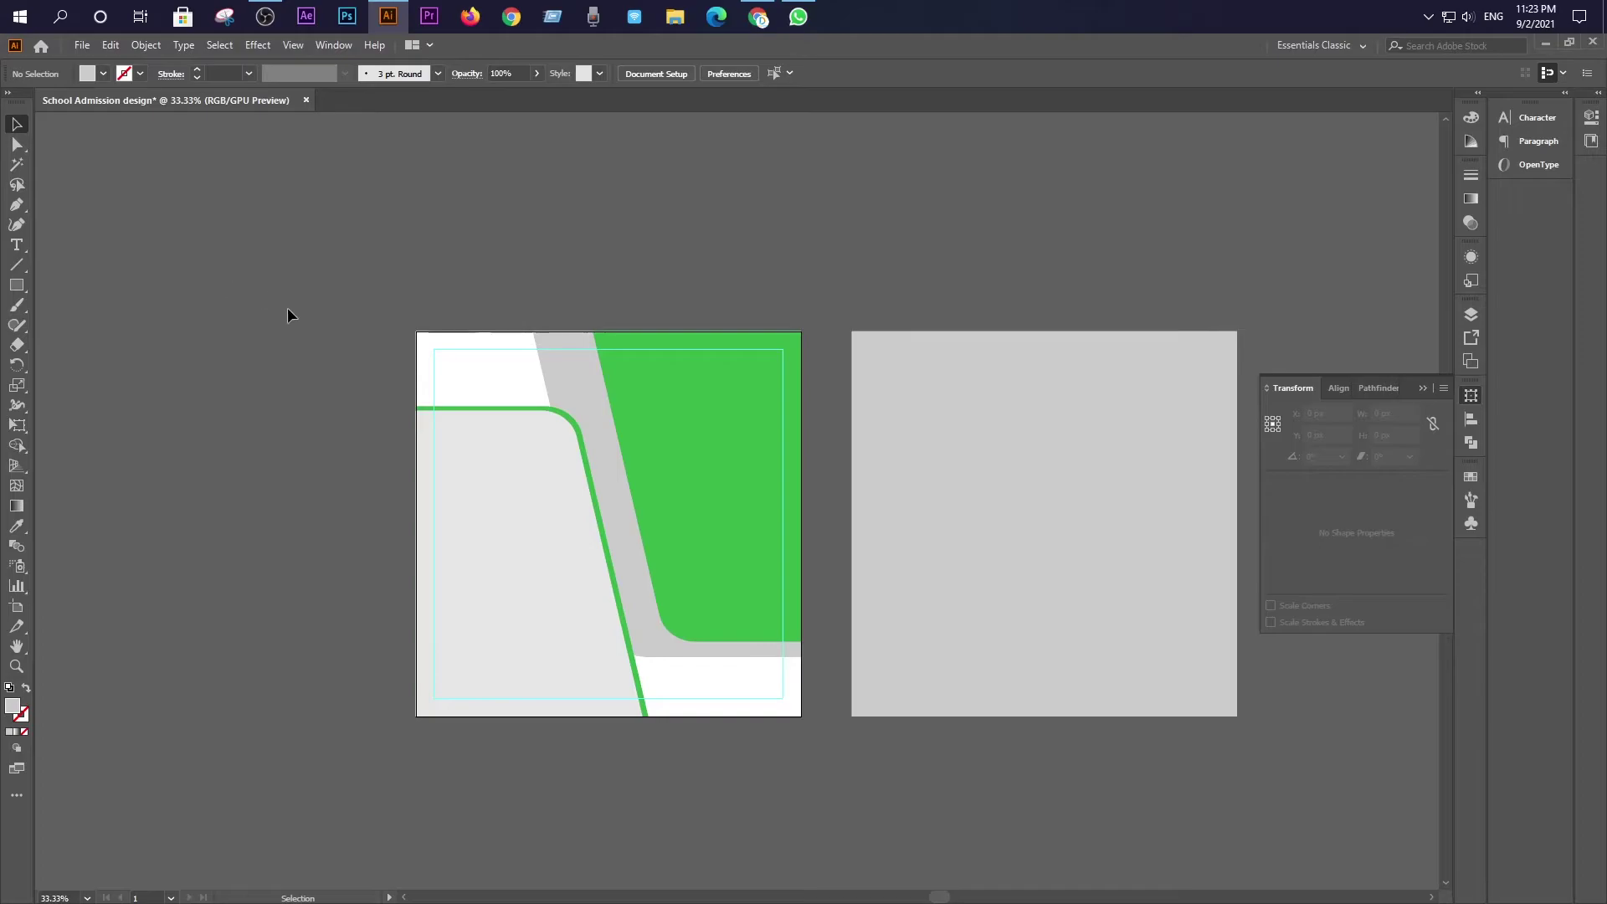
# Open Info File.ai, copy its green, light grey and yellow swatches, and paste them above the artboard in the School Admission design
pyautogui.click(81, 45)
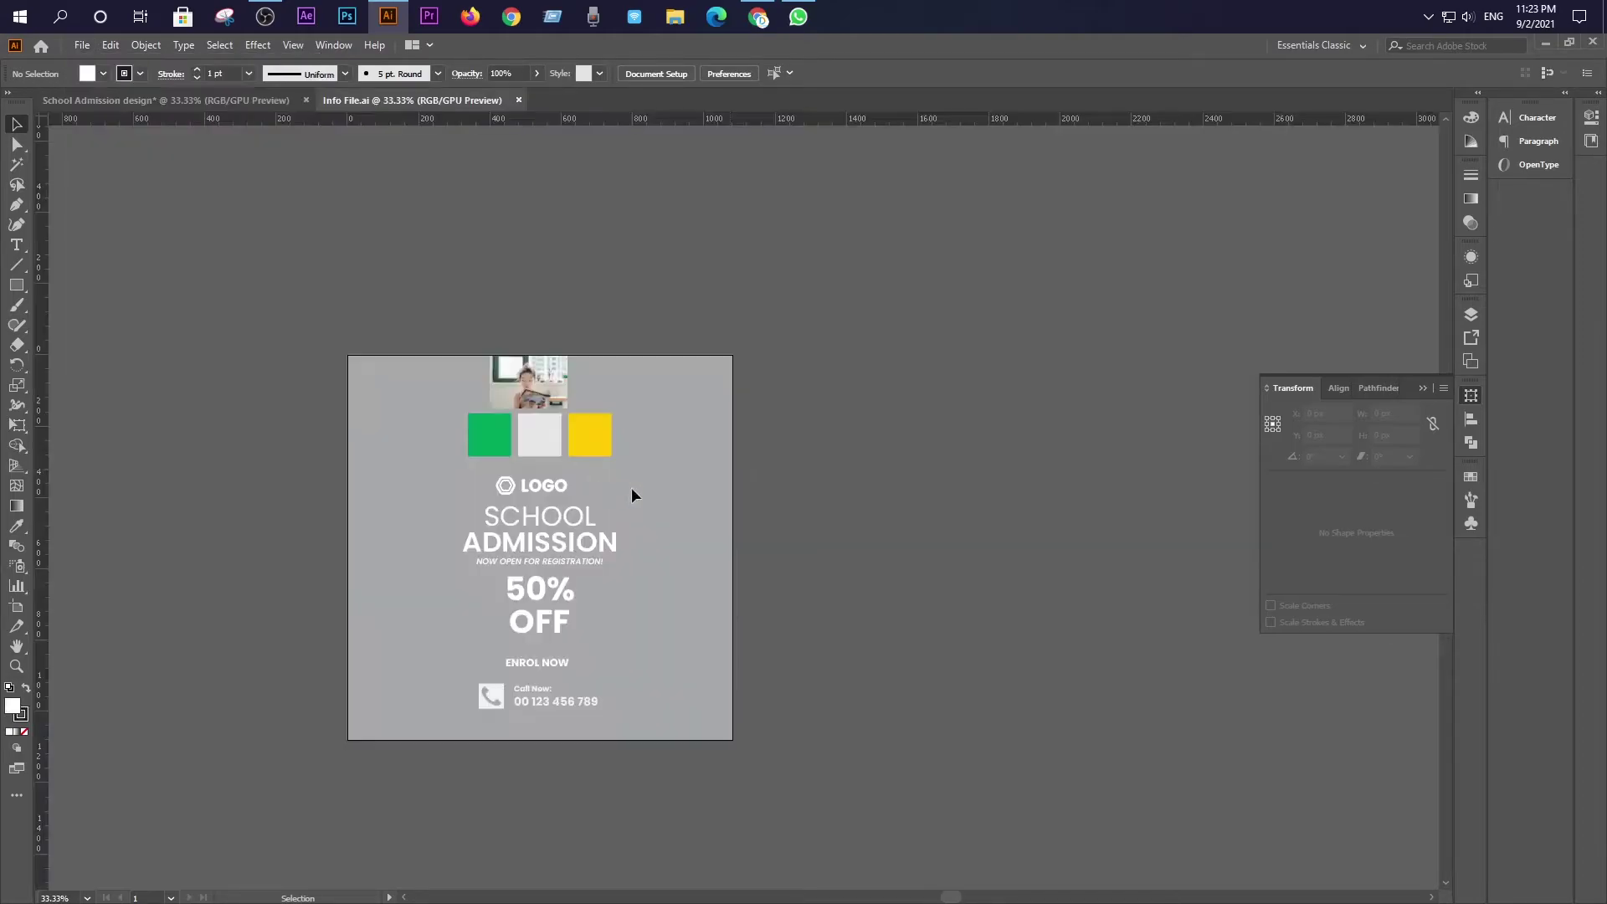
pyautogui.click(494, 434)
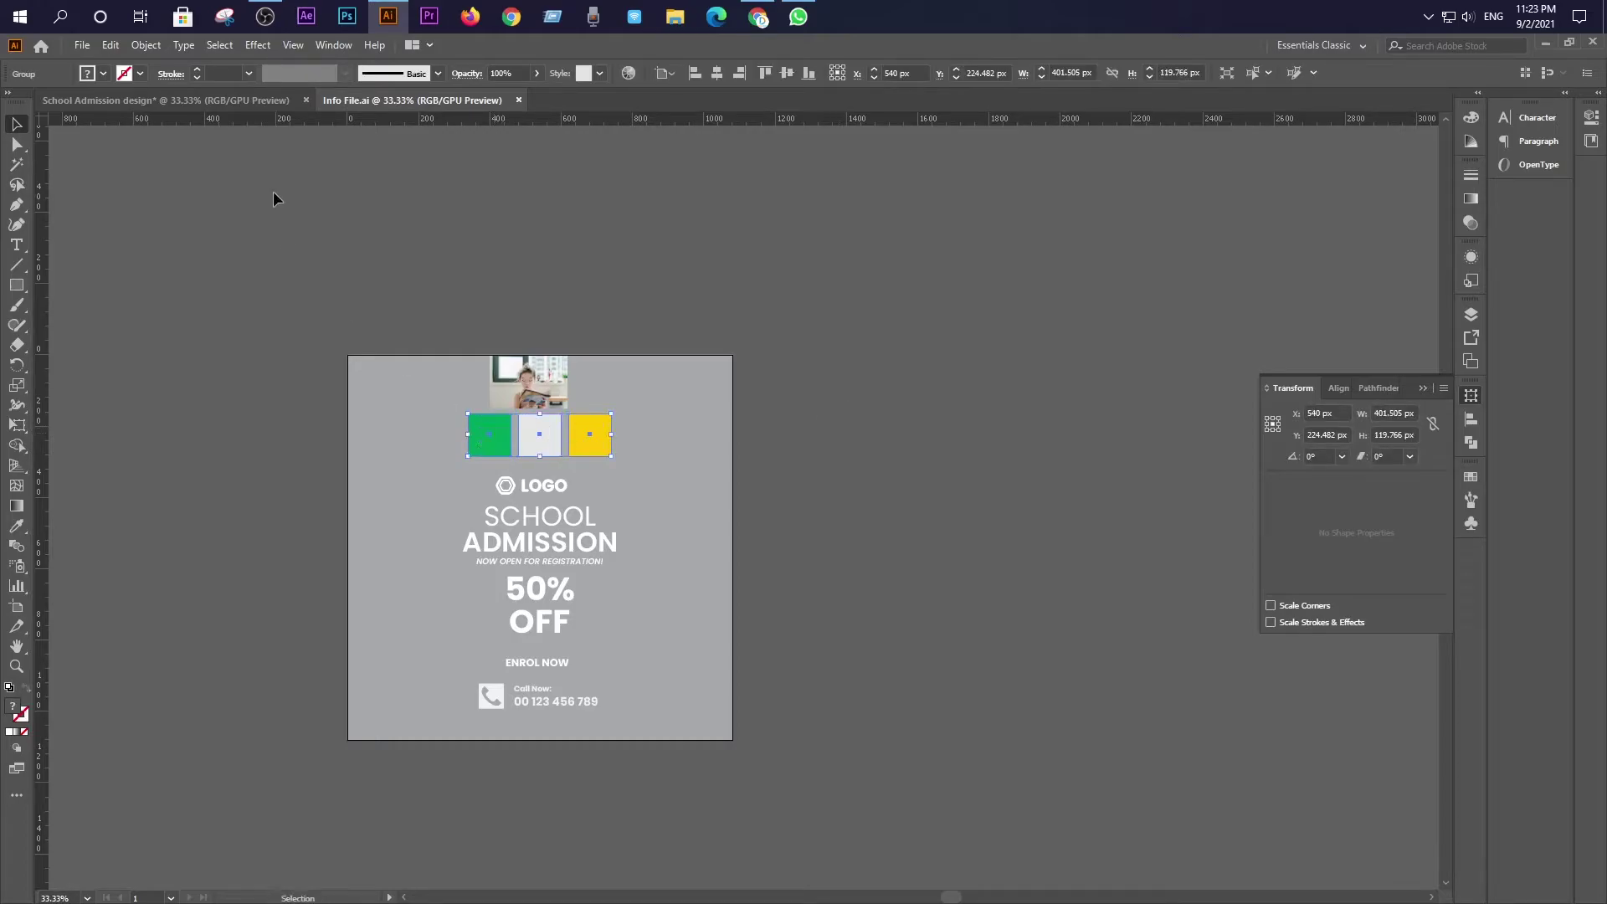
pyautogui.click(190, 100)
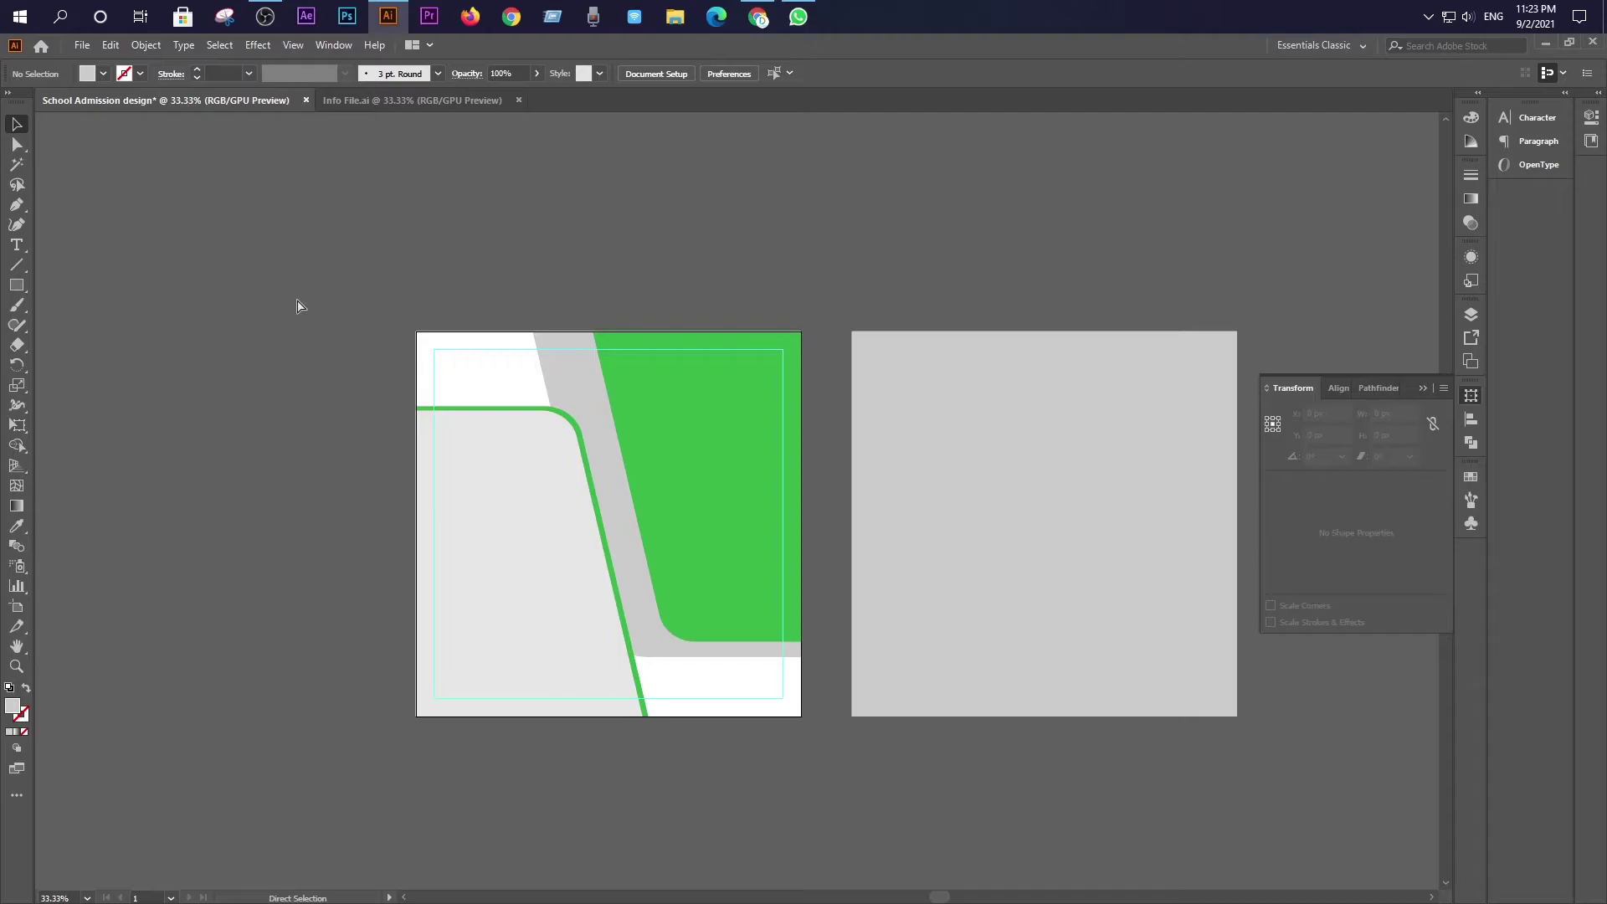
pyautogui.hotkey('ctrl', 'v')
pyautogui.moveTo(673, 501); pyautogui.dragTo(536, 264)
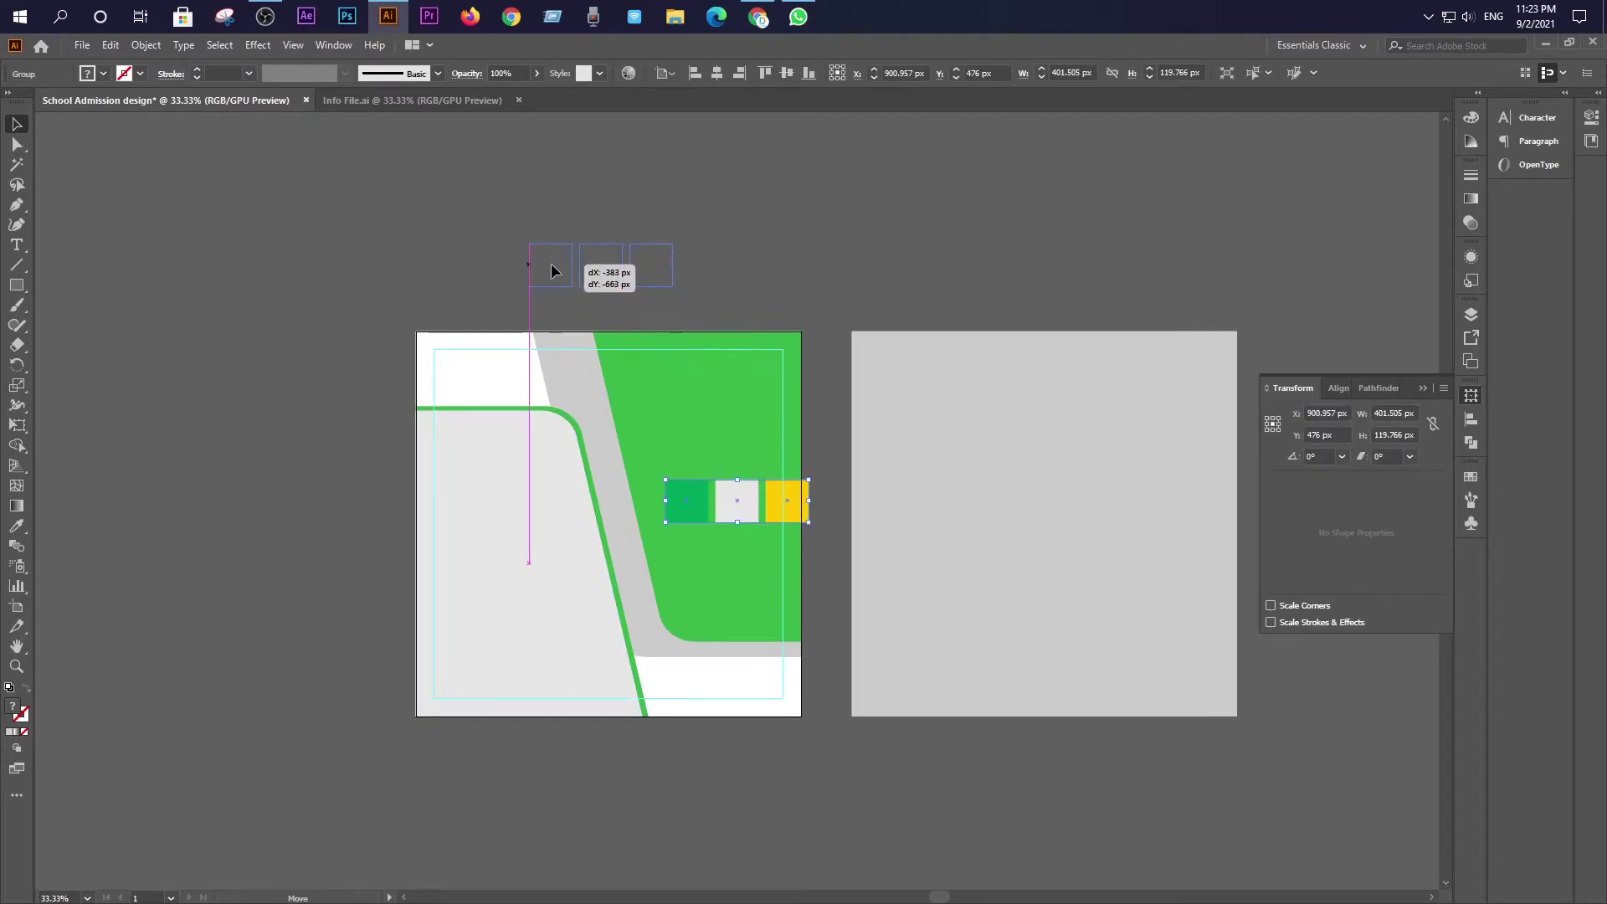
pyautogui.click(285, 275)
# Recolour the upper-right green shape with green sampled from the pasted swatch and deselect it
pyautogui.click(705, 434)
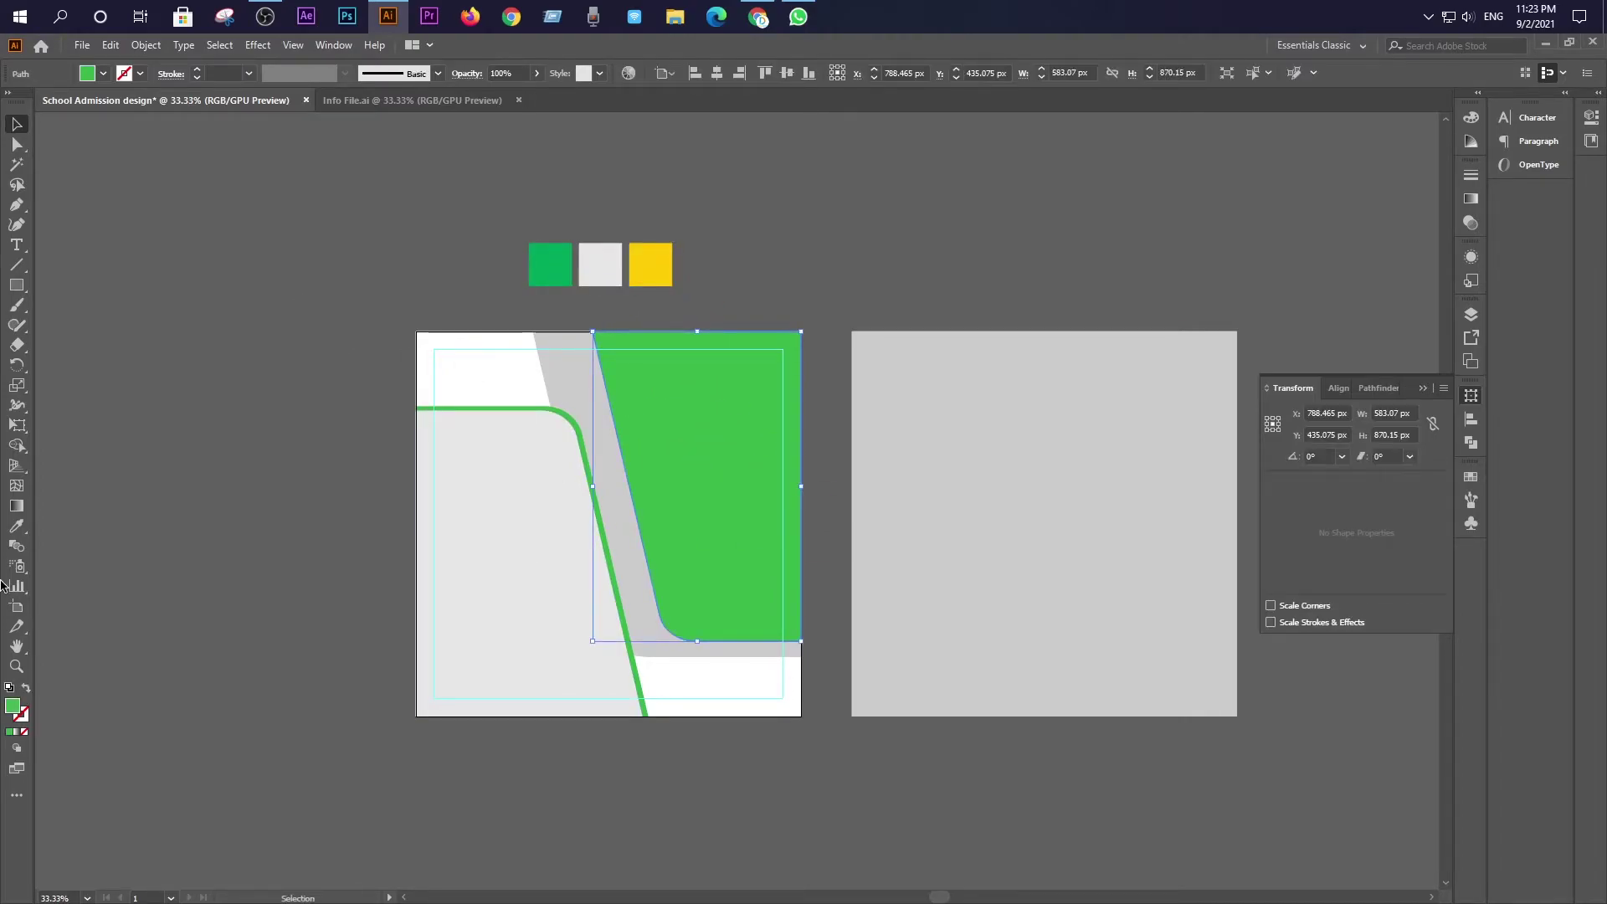
pyautogui.click(16, 525)
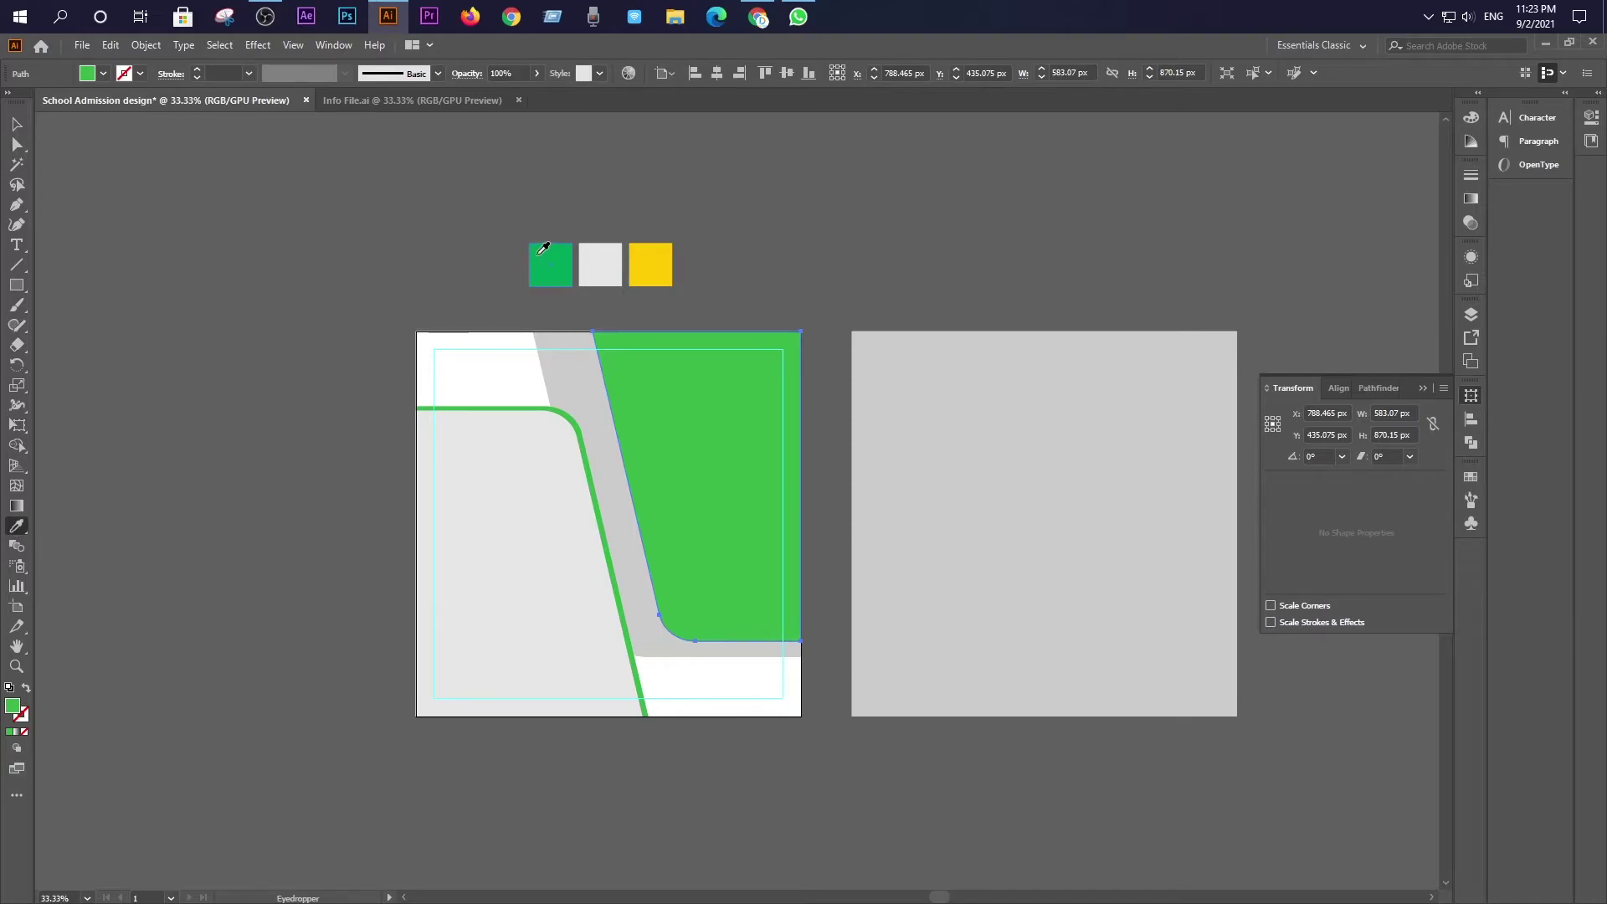
pyautogui.click(543, 248)
pyautogui.click(16, 124)
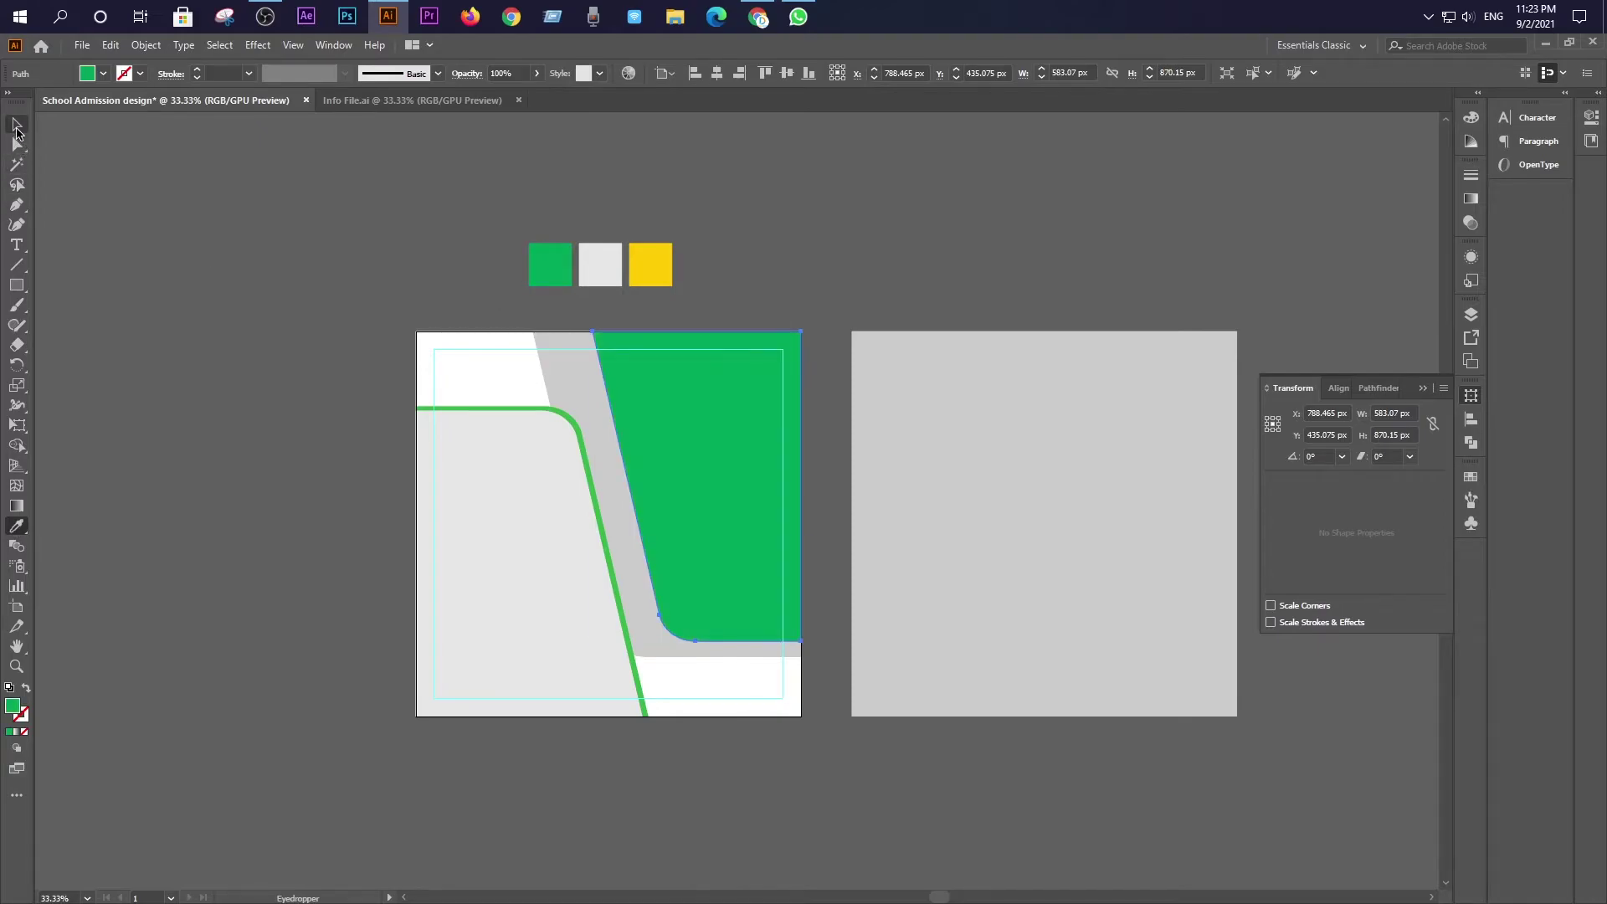
pyautogui.click(201, 354)
# Recolour the slanted grey band behind the green shape with the light grey swatch and deselect it
pyautogui.click(577, 402)
pyautogui.click(16, 526)
pyautogui.click(601, 272)
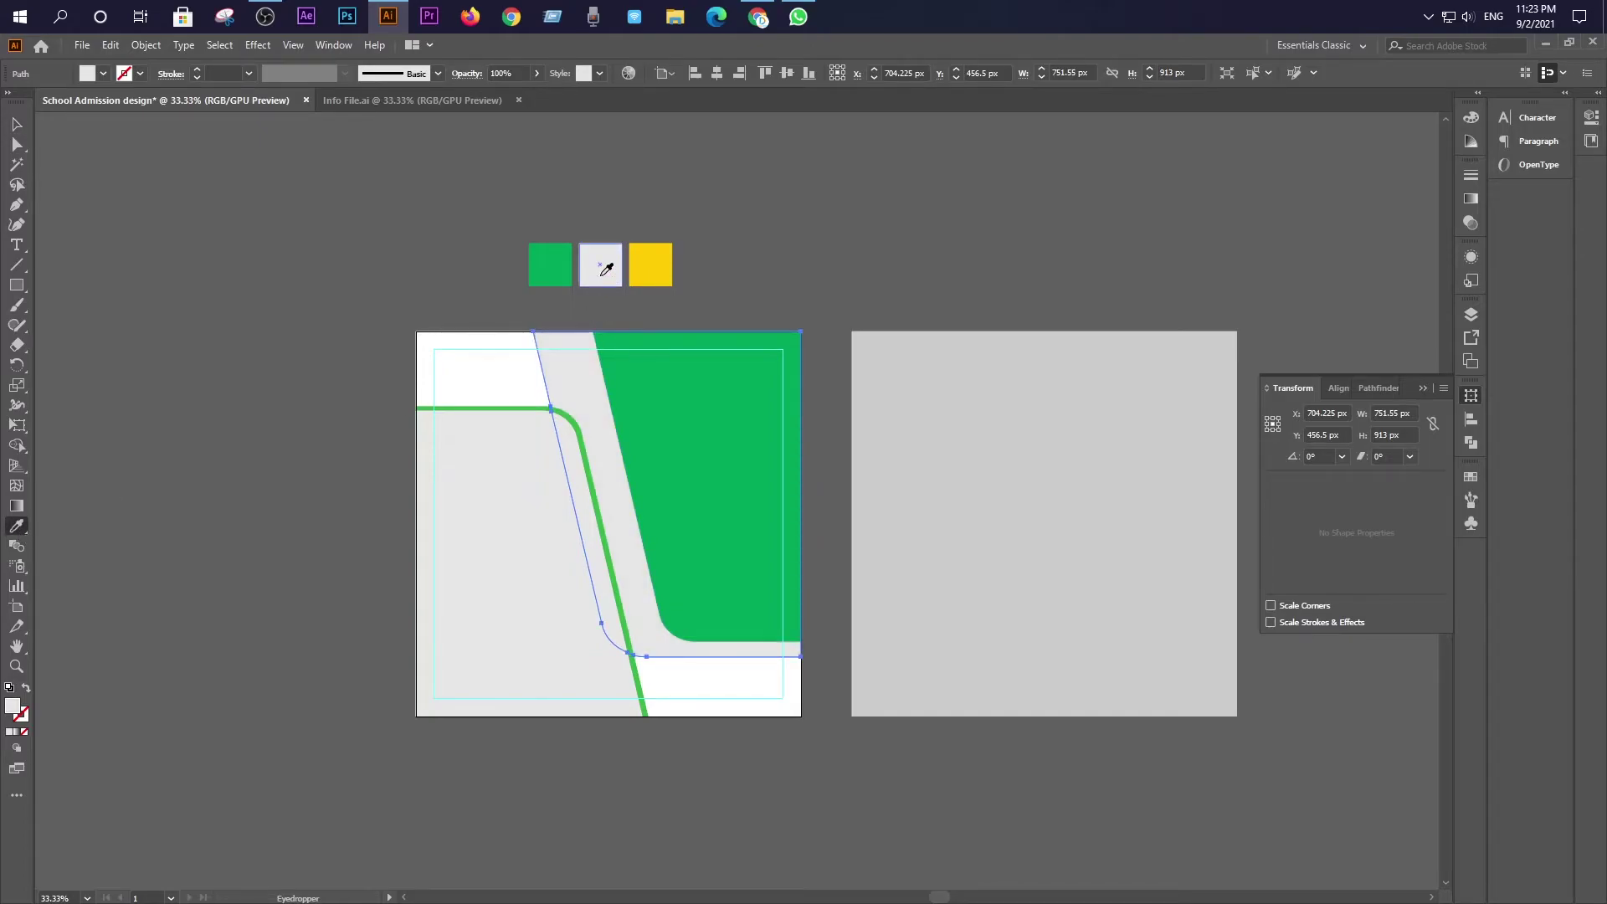
pyautogui.click(17, 124)
pyautogui.click(182, 362)
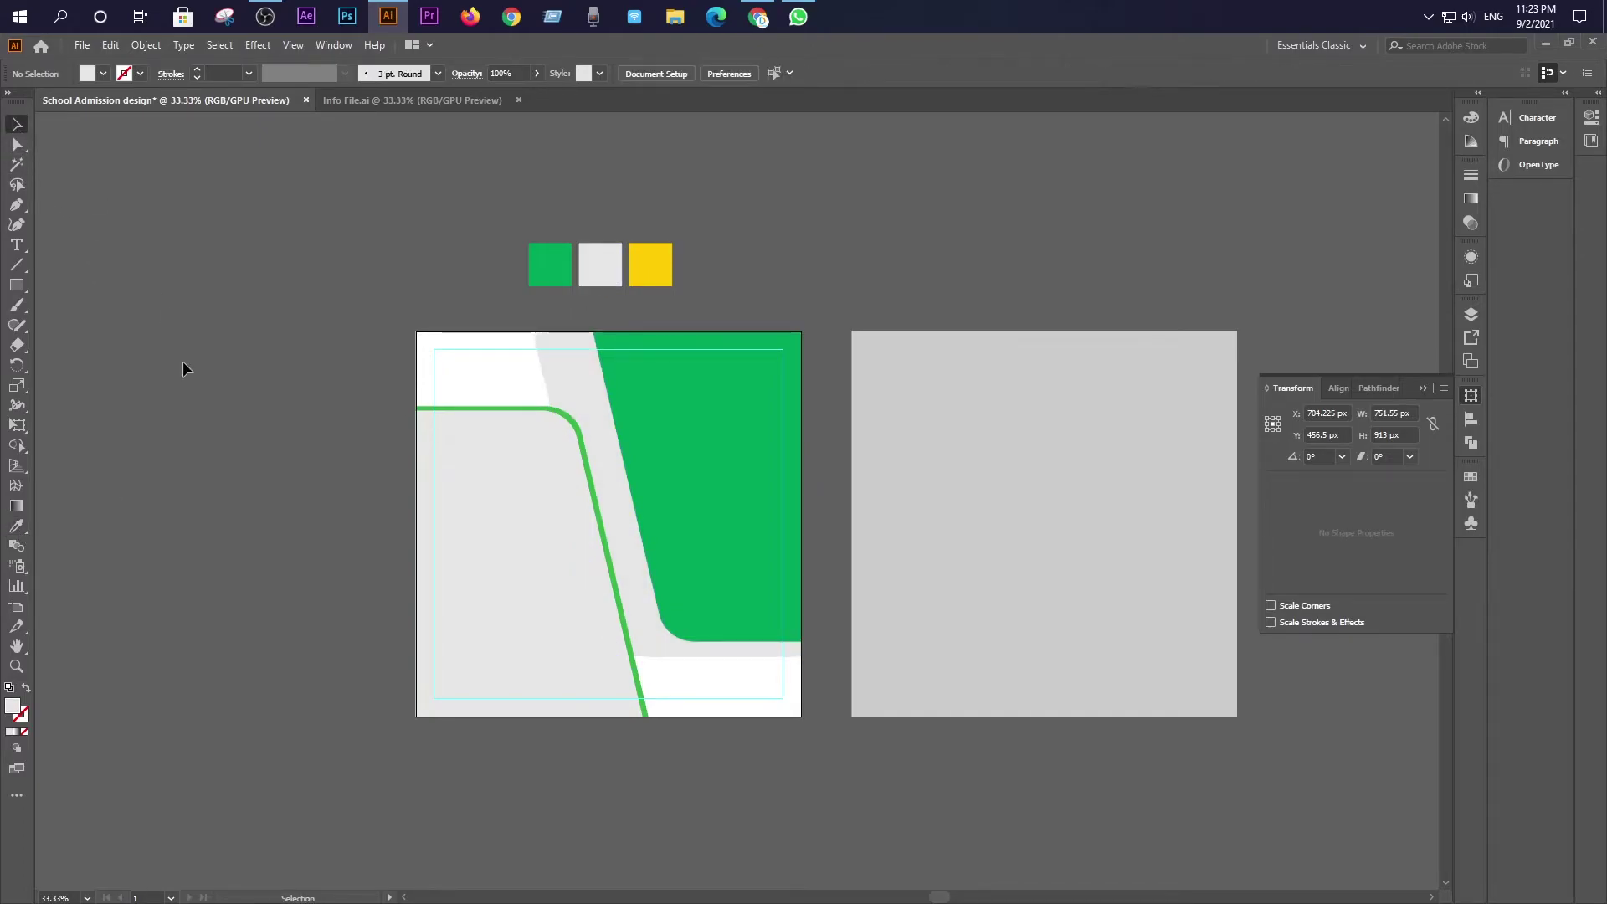
# Recolour the green border shape at the lower left with the green swatch and deselect it
pyautogui.click(509, 408)
pyautogui.click(16, 525)
pyautogui.click(555, 249)
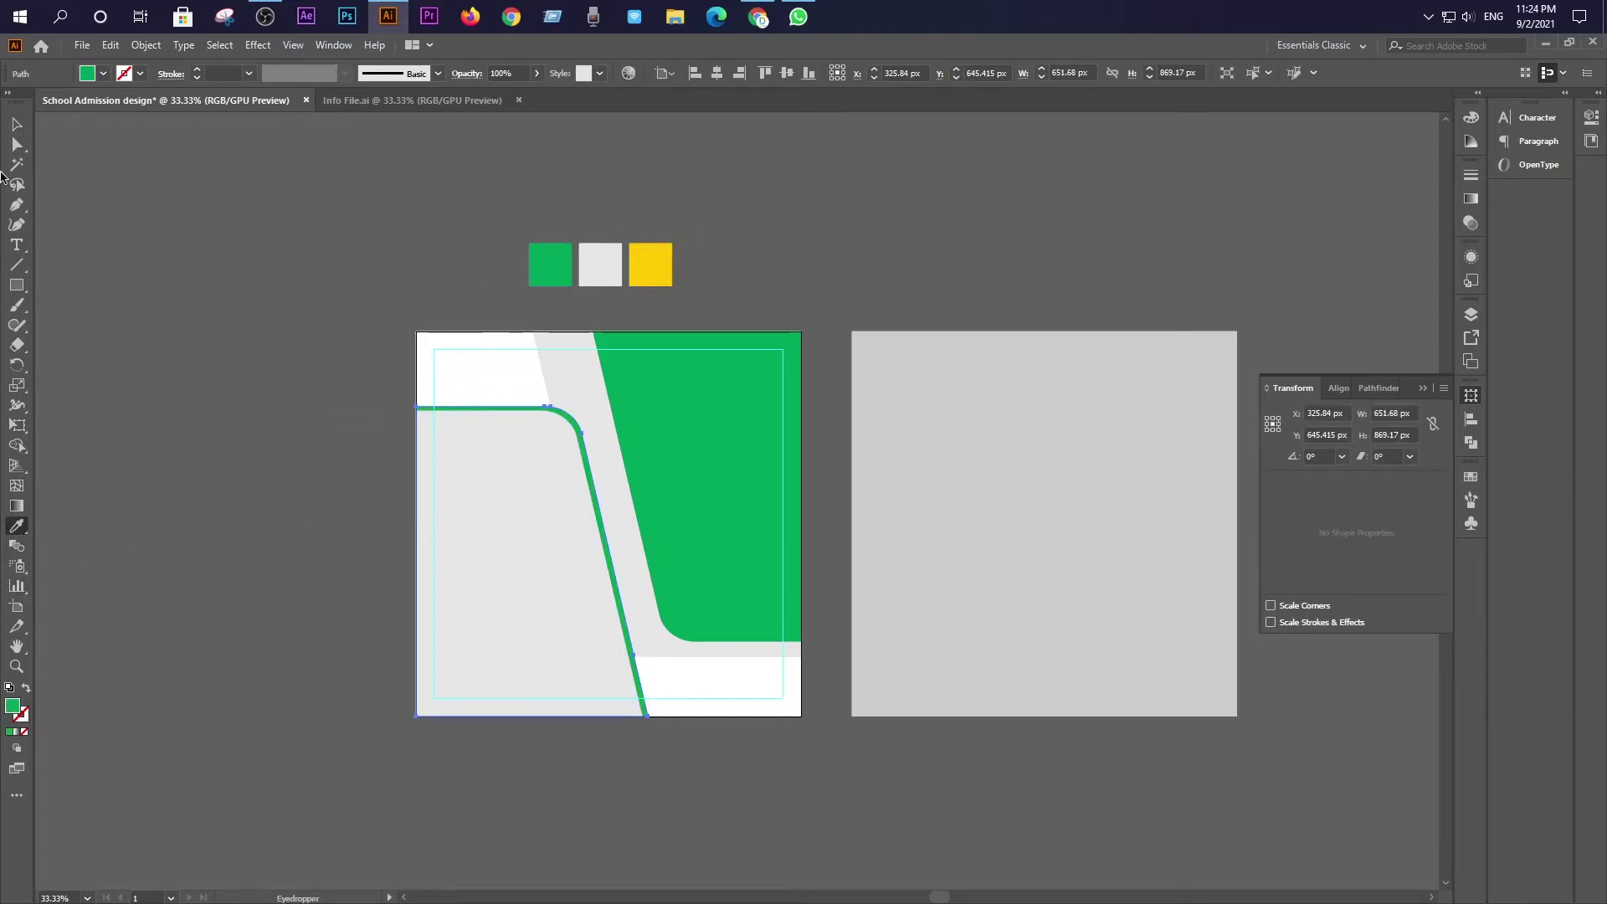
pyautogui.click(15, 126)
pyautogui.click(158, 418)
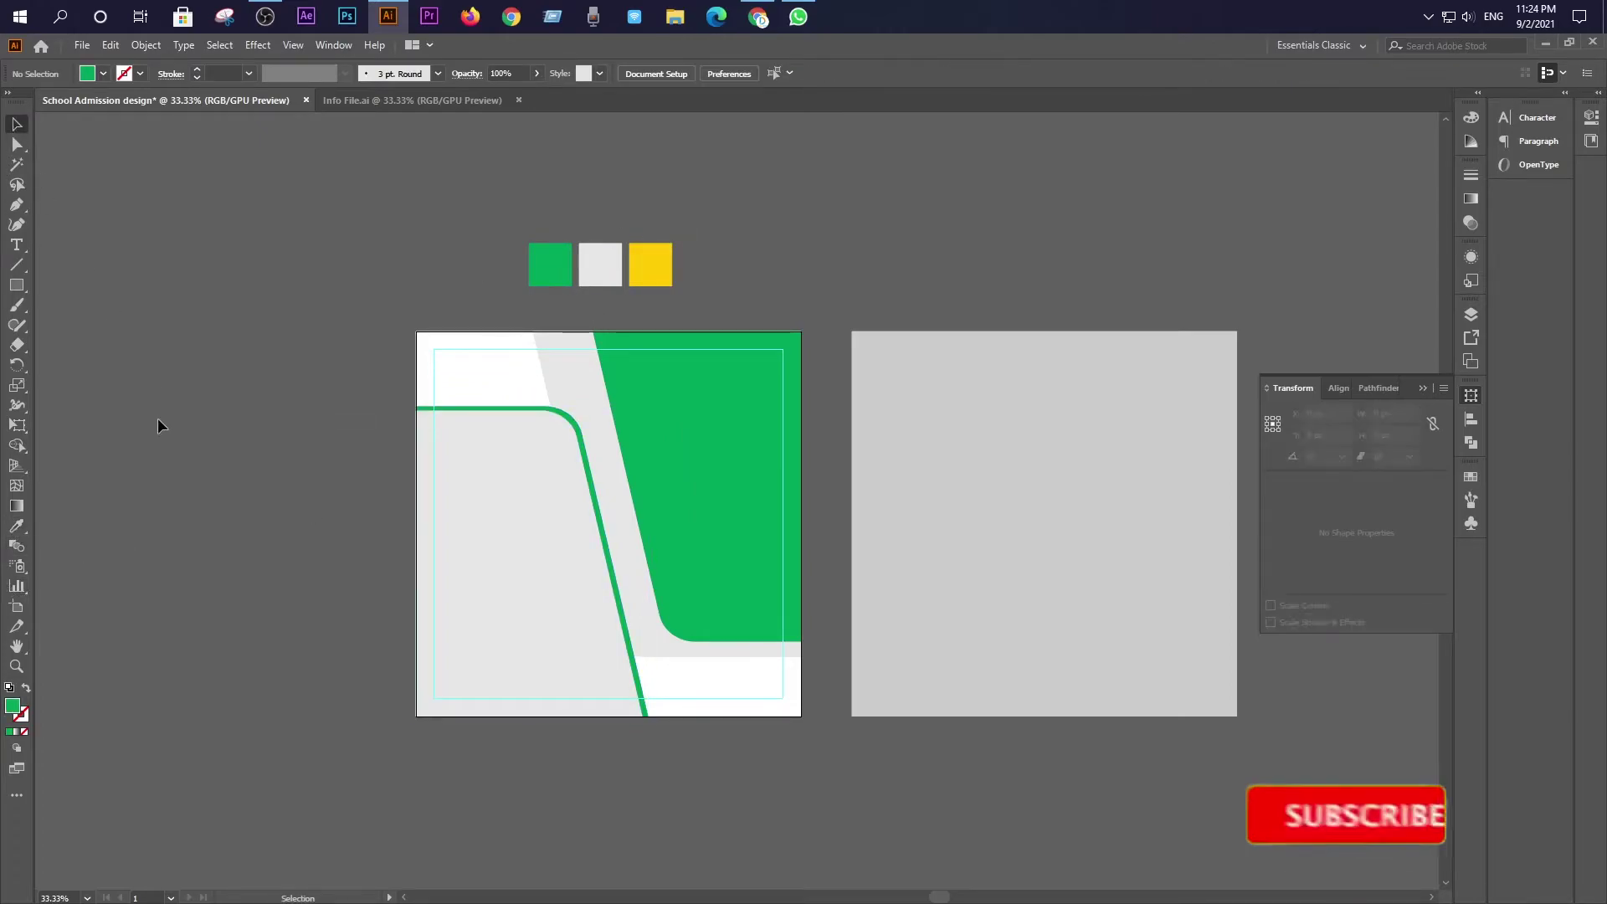
# Group the logo icon with the LOGO wordmark in Info File.ai and copy the group
pyautogui.click(368, 102)
pyautogui.click(298, 507)
pyautogui.click(549, 489)
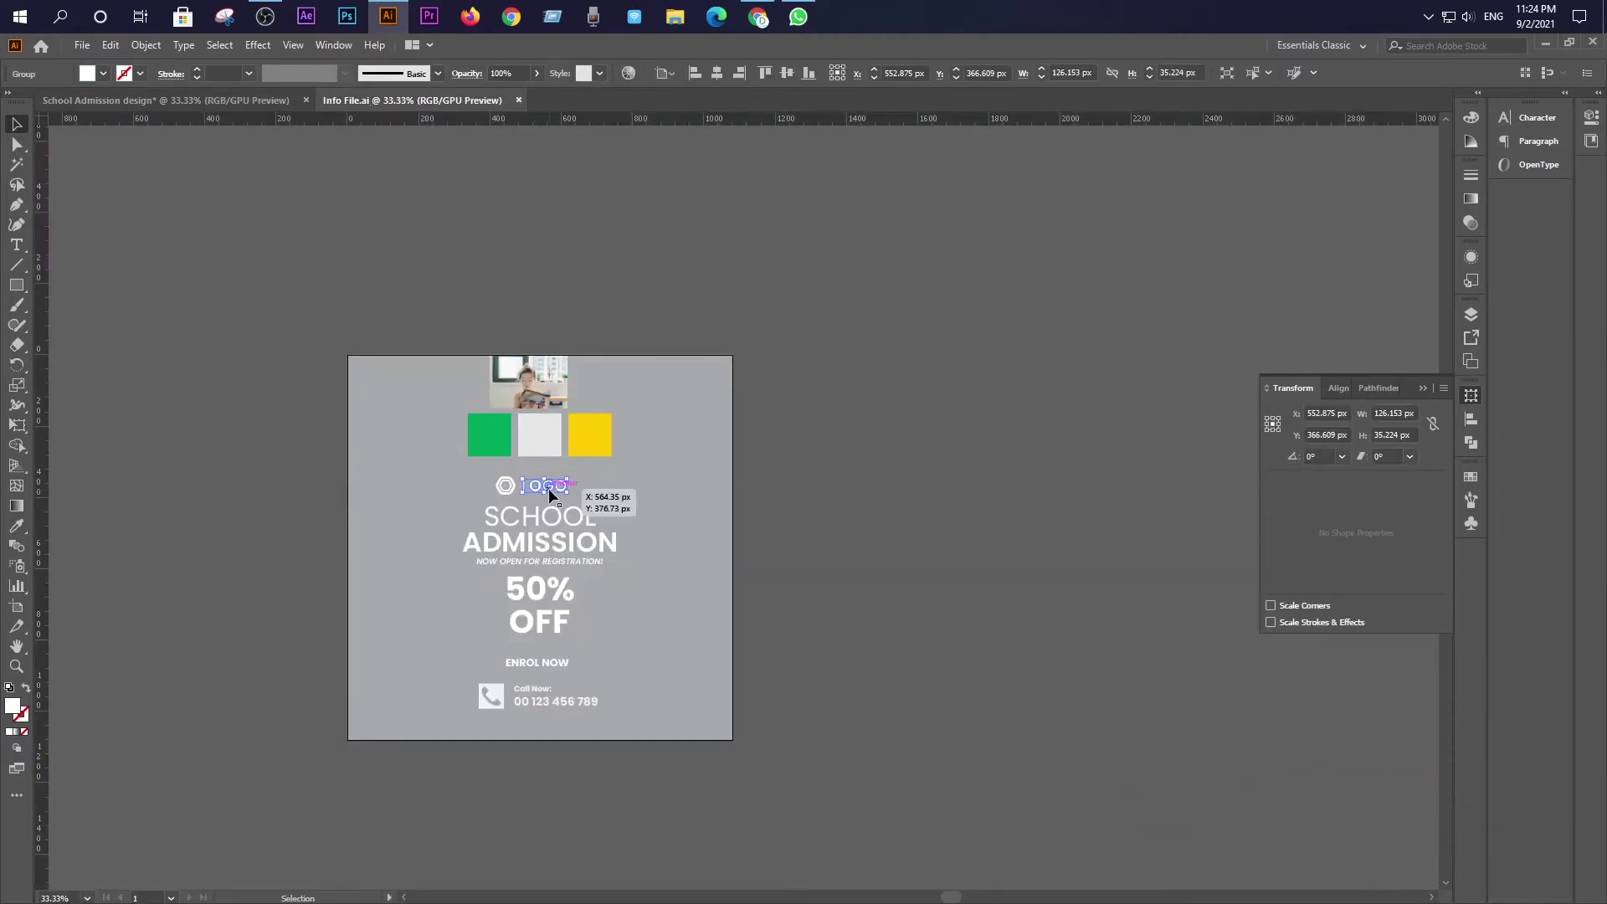
pyautogui.keyDown('shift'); pyautogui.click(508, 492); pyautogui.keyUp('shift')
pyautogui.moveTo(484, 470); pyautogui.dragTo(571, 488)
pyautogui.press('a')
pyautogui.press('v')
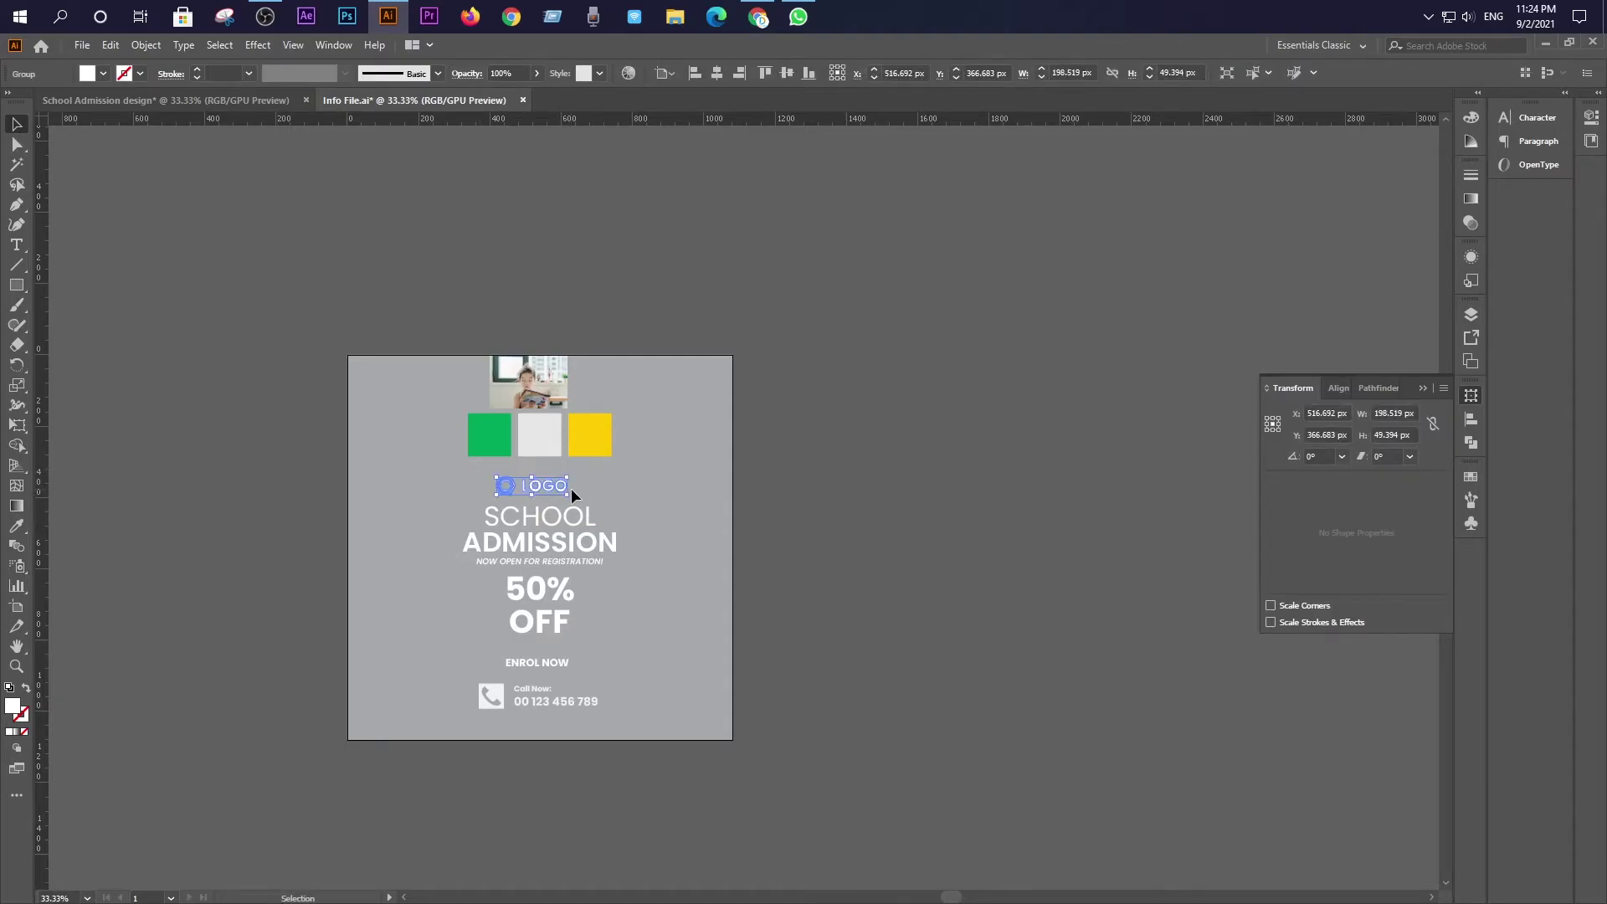
# Paste the logo into the School Admission design and place it in the white upper-left area at about X 149, Y 124 px
pyautogui.click(167, 100)
pyautogui.press('a')
pyautogui.hotkey('ctrl', 'v')
pyautogui.moveTo(737, 503); pyautogui.dragTo(465, 375)
pyautogui.click(333, 439)
# Recolour the logo with green sampled from the green swatch and deselect it
pyautogui.click(462, 380)
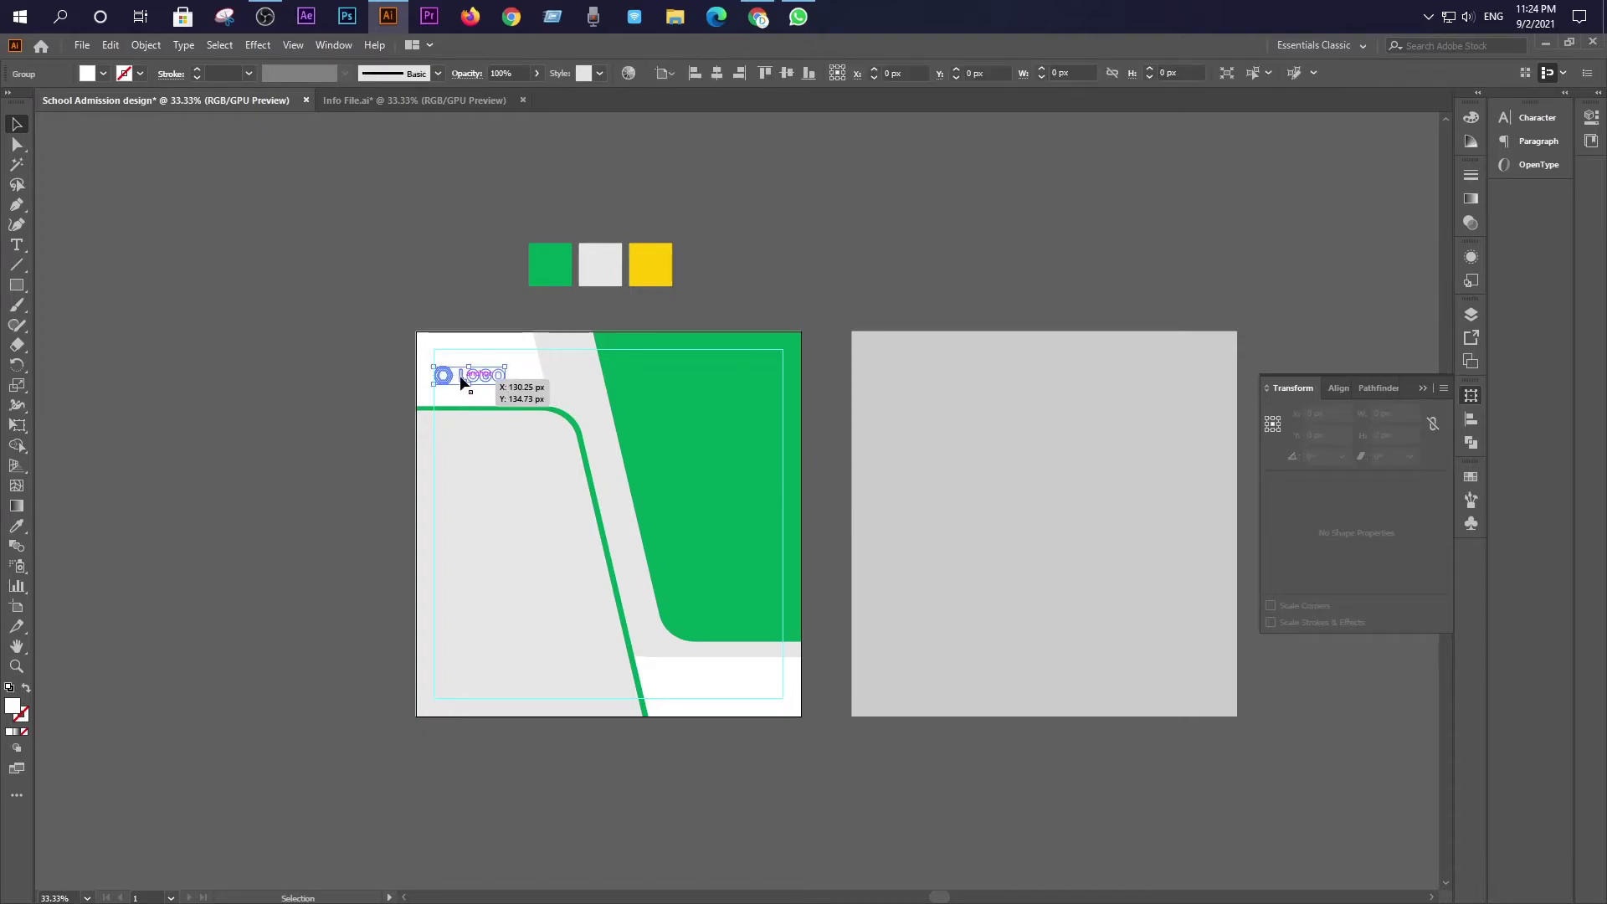
pyautogui.press('ctrl')
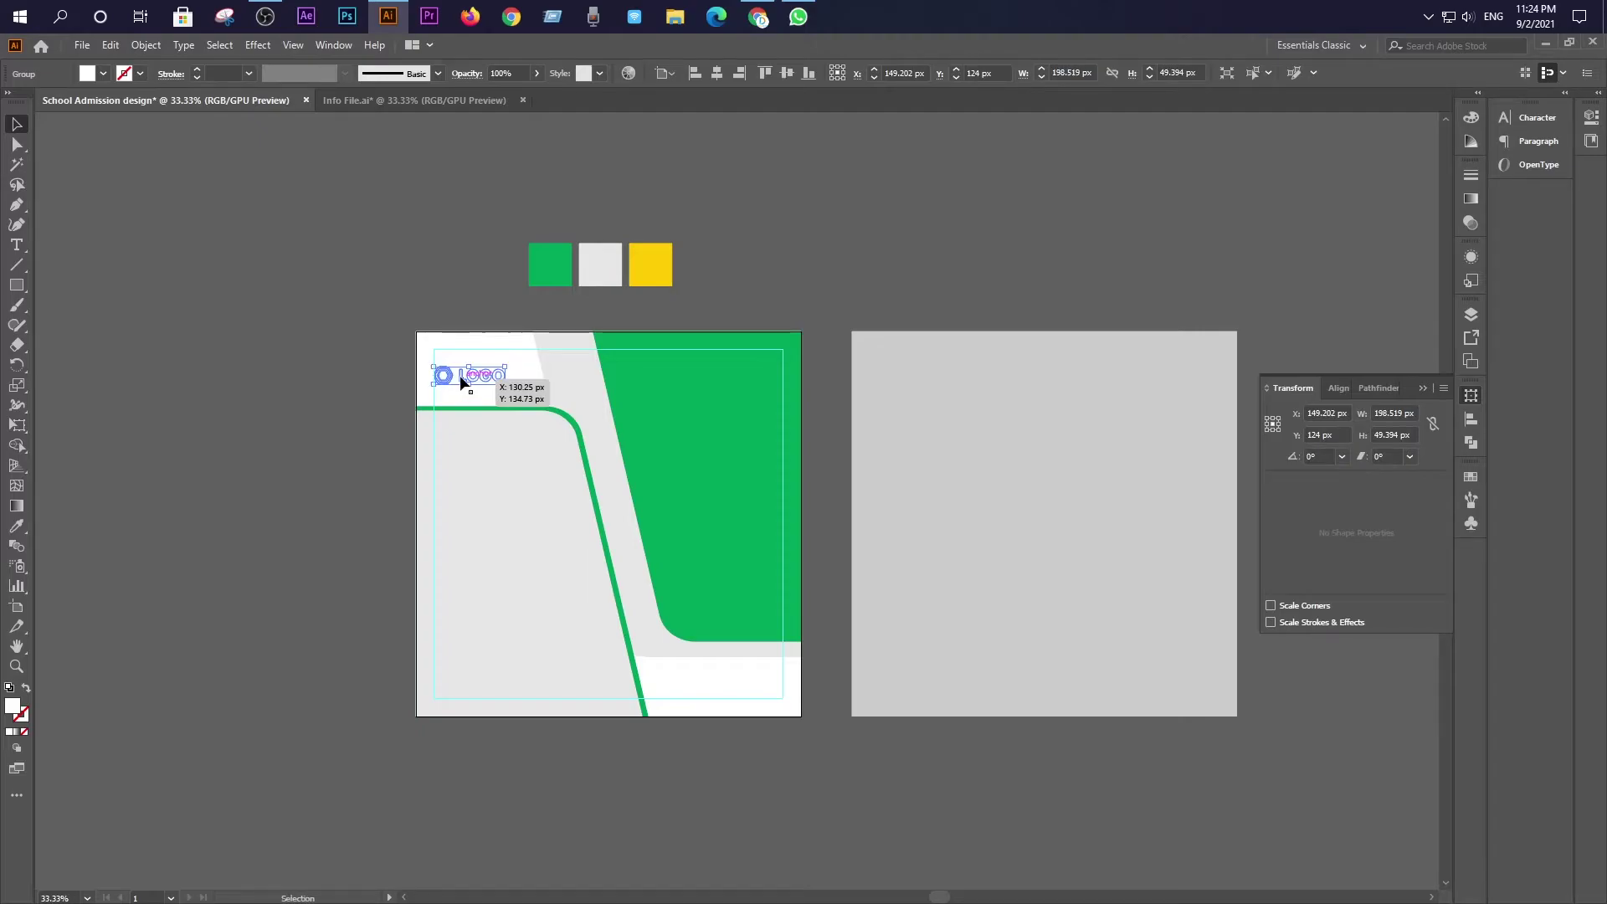
pyautogui.scroll(3, 461, 381)
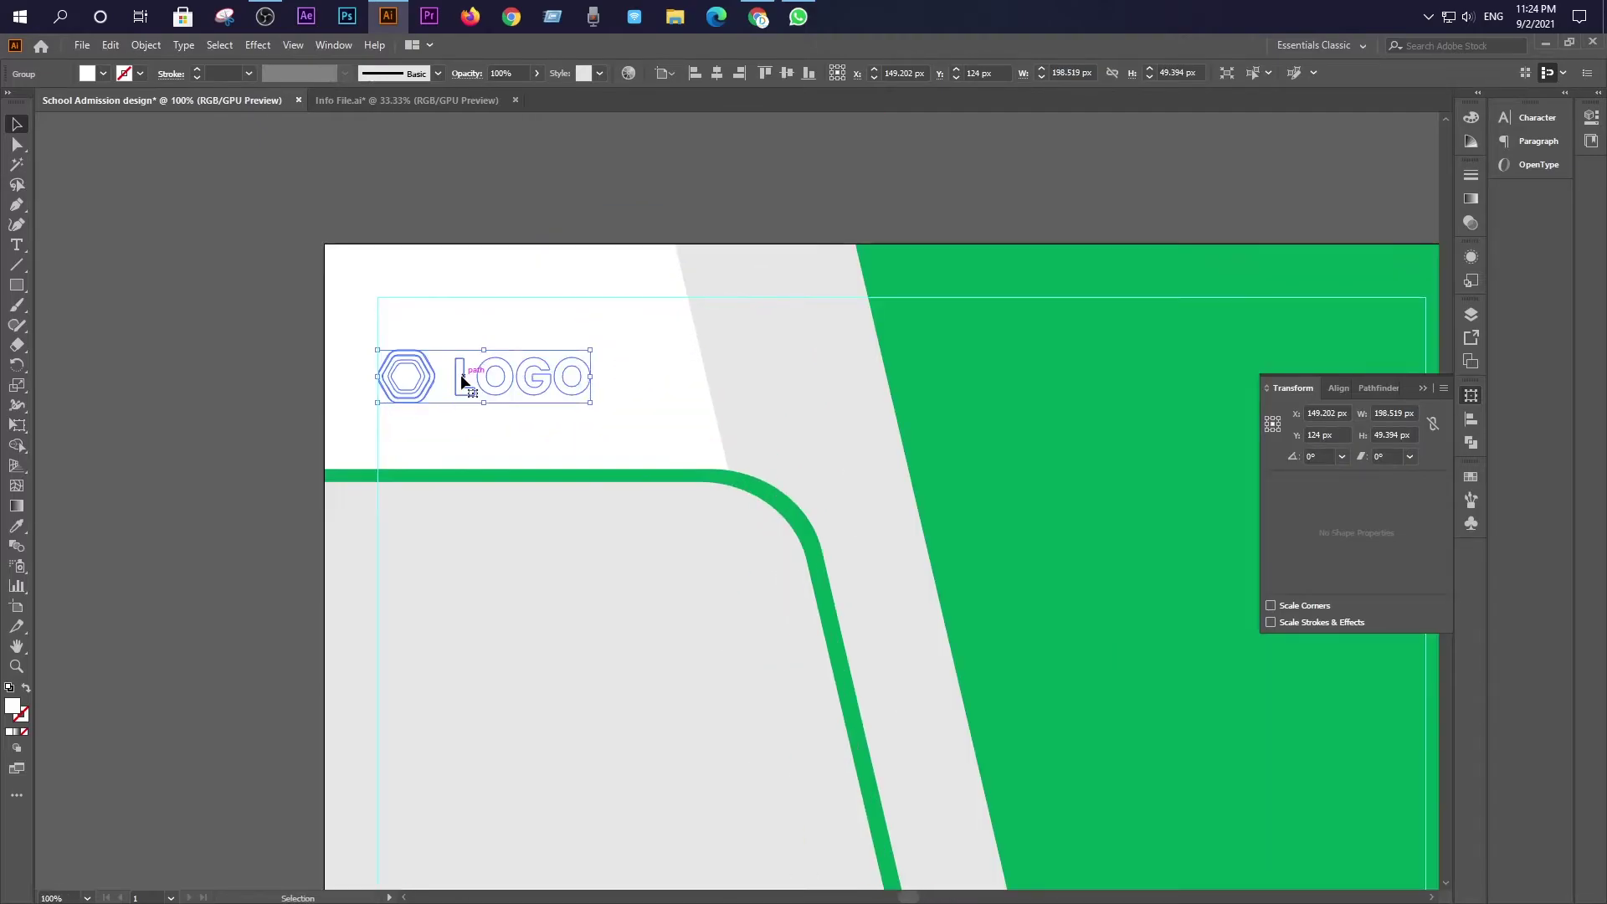
pyautogui.scroll(2, 462, 381)
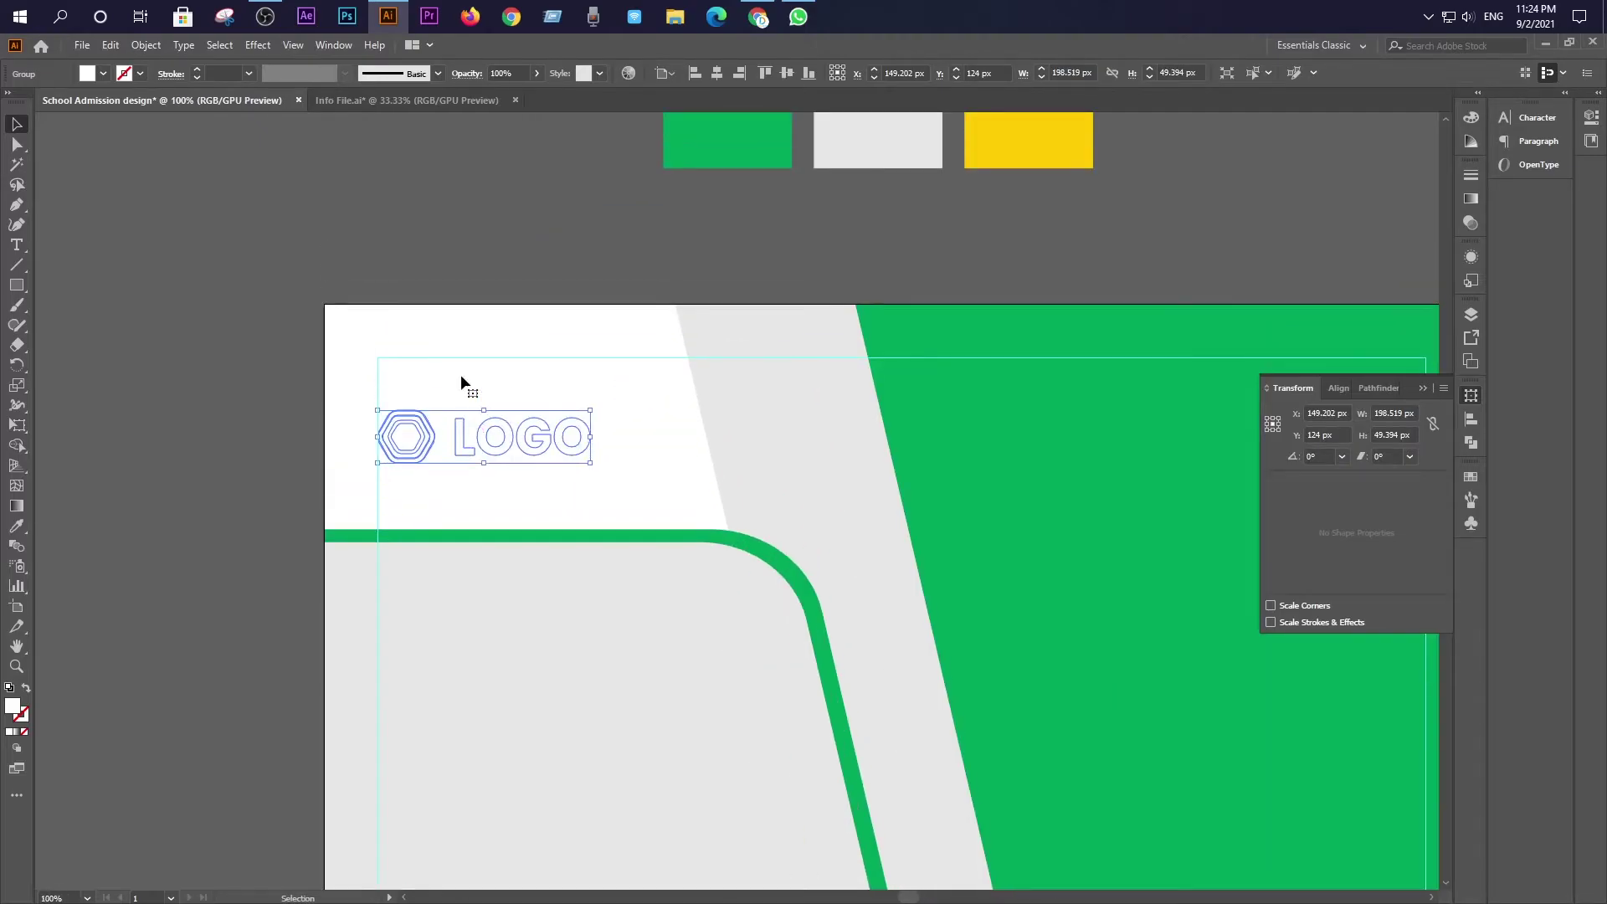
pyautogui.click(17, 526)
pyautogui.click(762, 173)
pyautogui.click(15, 125)
pyautogui.click(154, 402)
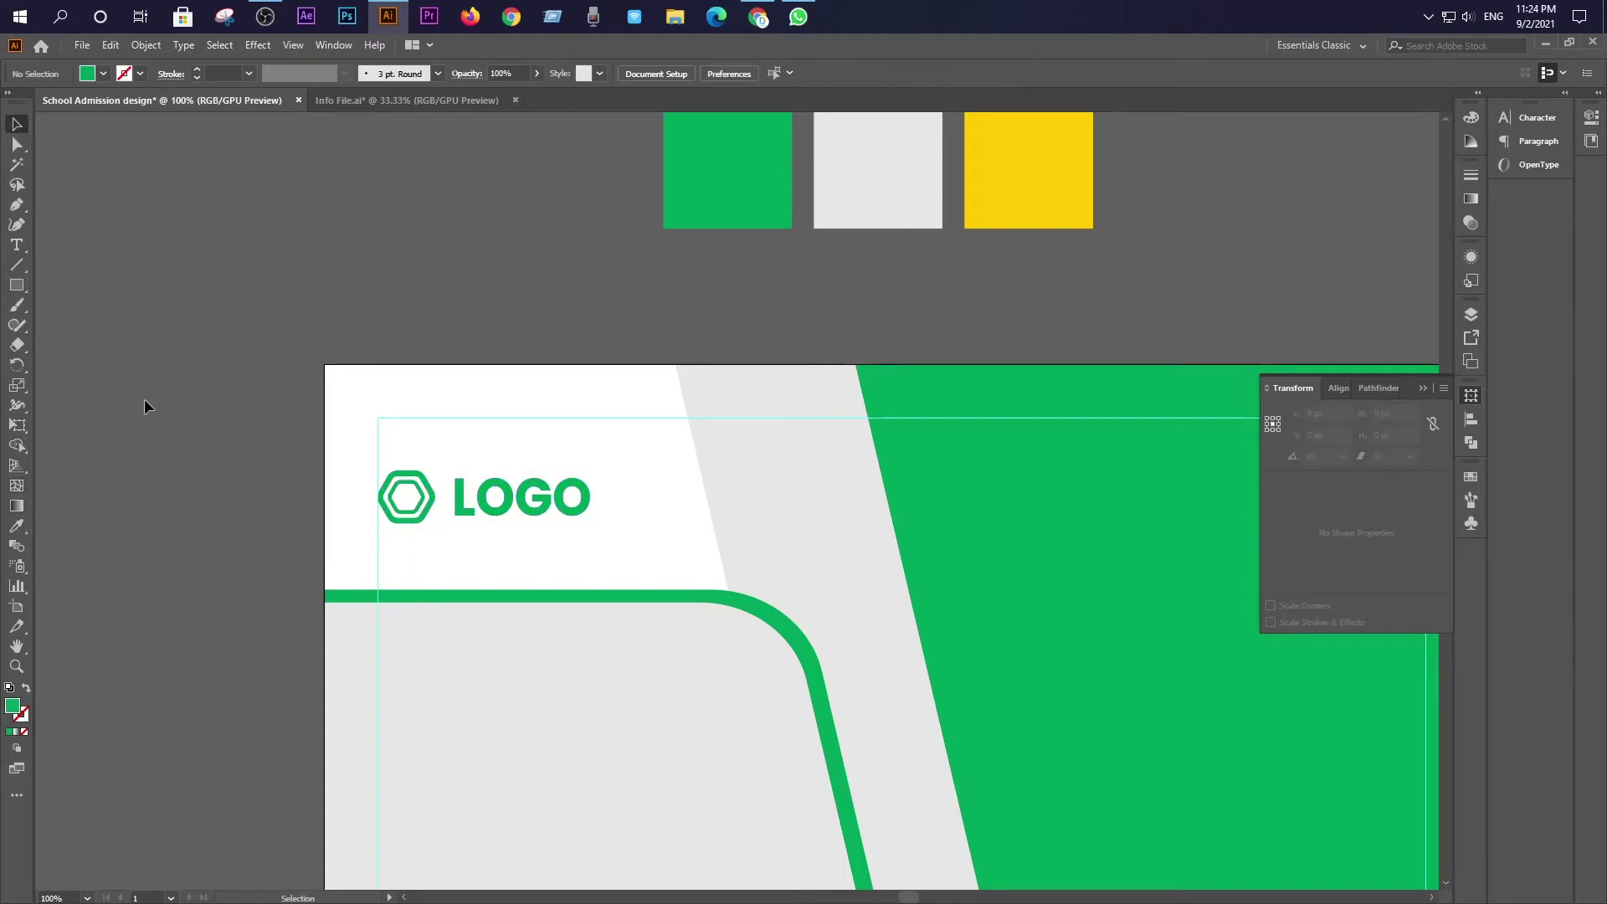
# Ungroup the text block running from SCHOOL ADMISSION to ENROL NOW in Info File.ai
pyautogui.hotkey('ctrl', '-')
pyautogui.hotkey('ctrl', '-')
pyautogui.hotkey('ctrl', '-')
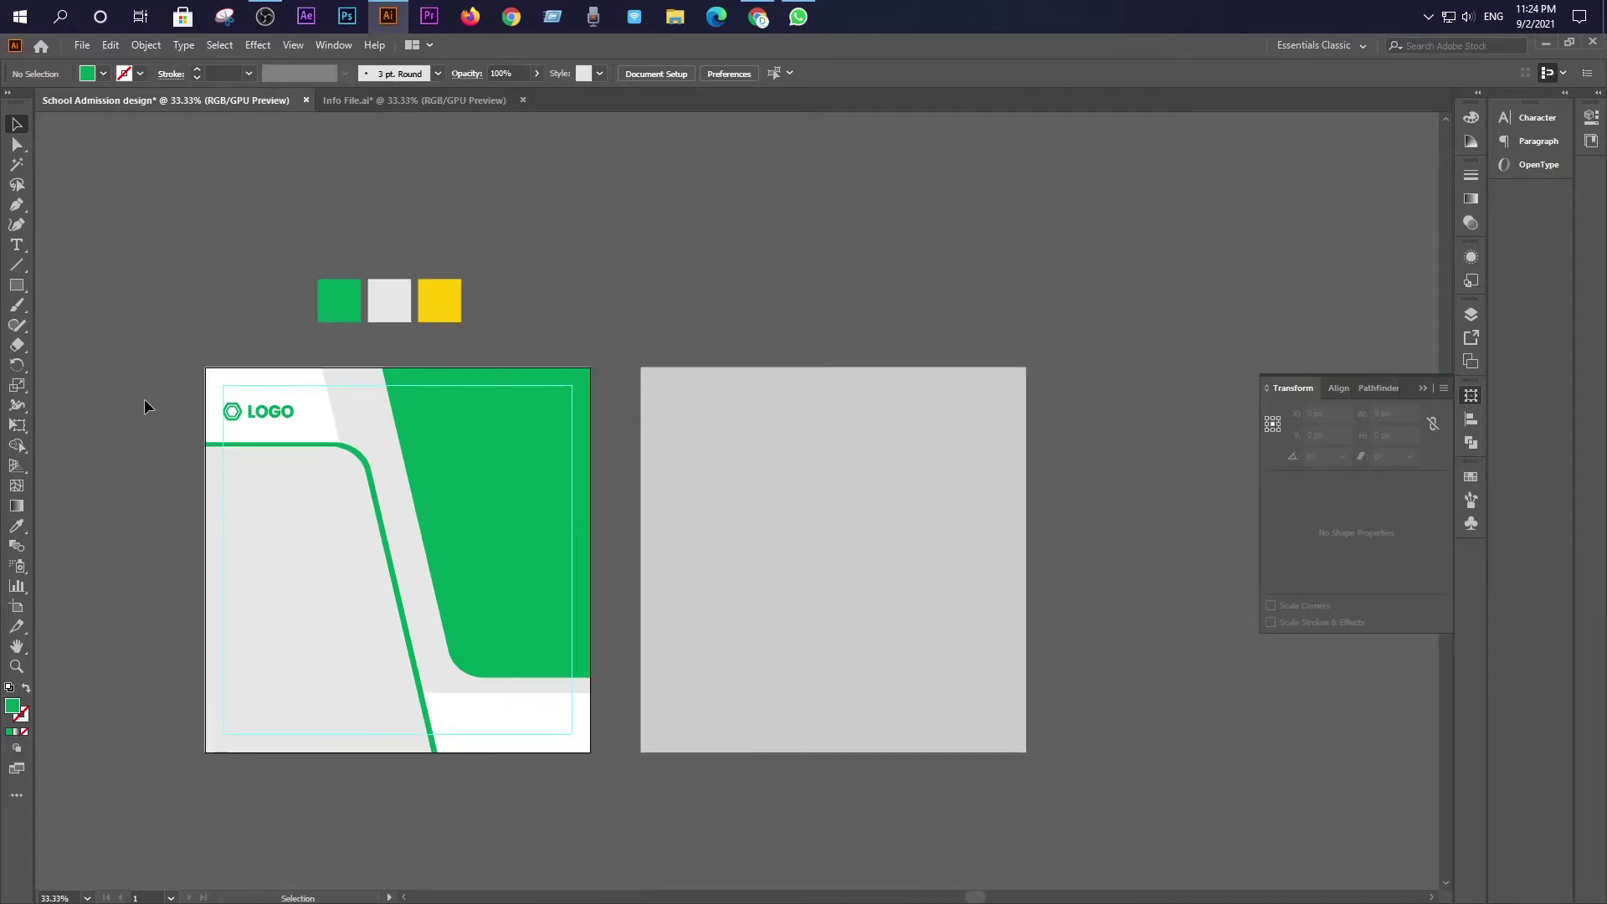
pyautogui.click(371, 111)
pyautogui.click(509, 561)
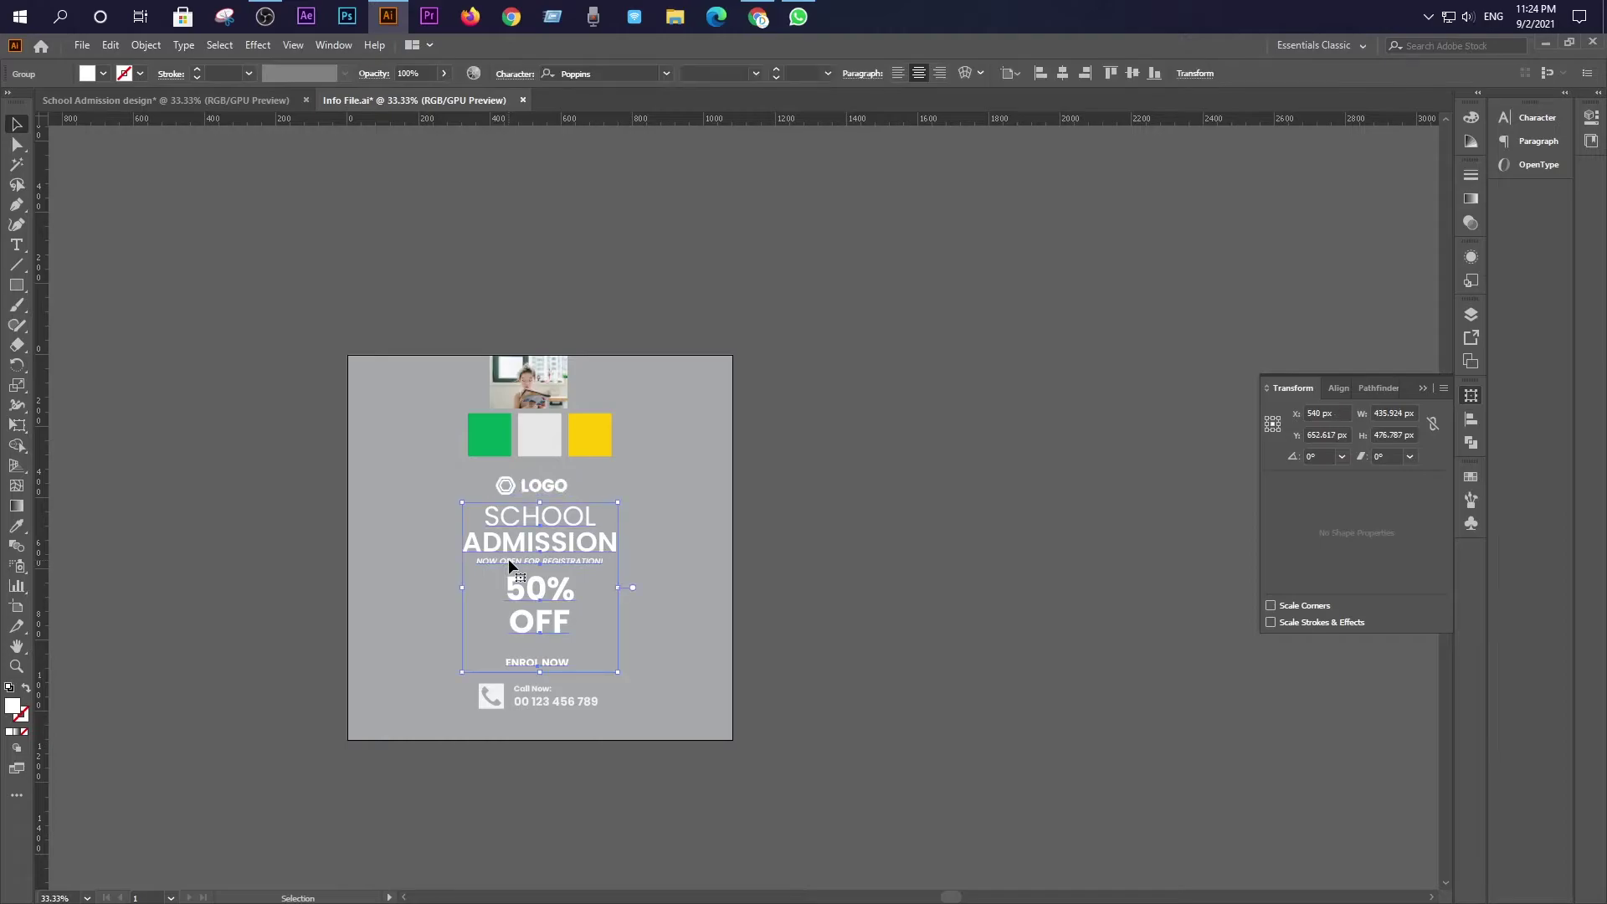
pyautogui.rightClick(508, 559)
pyautogui.click(584, 702)
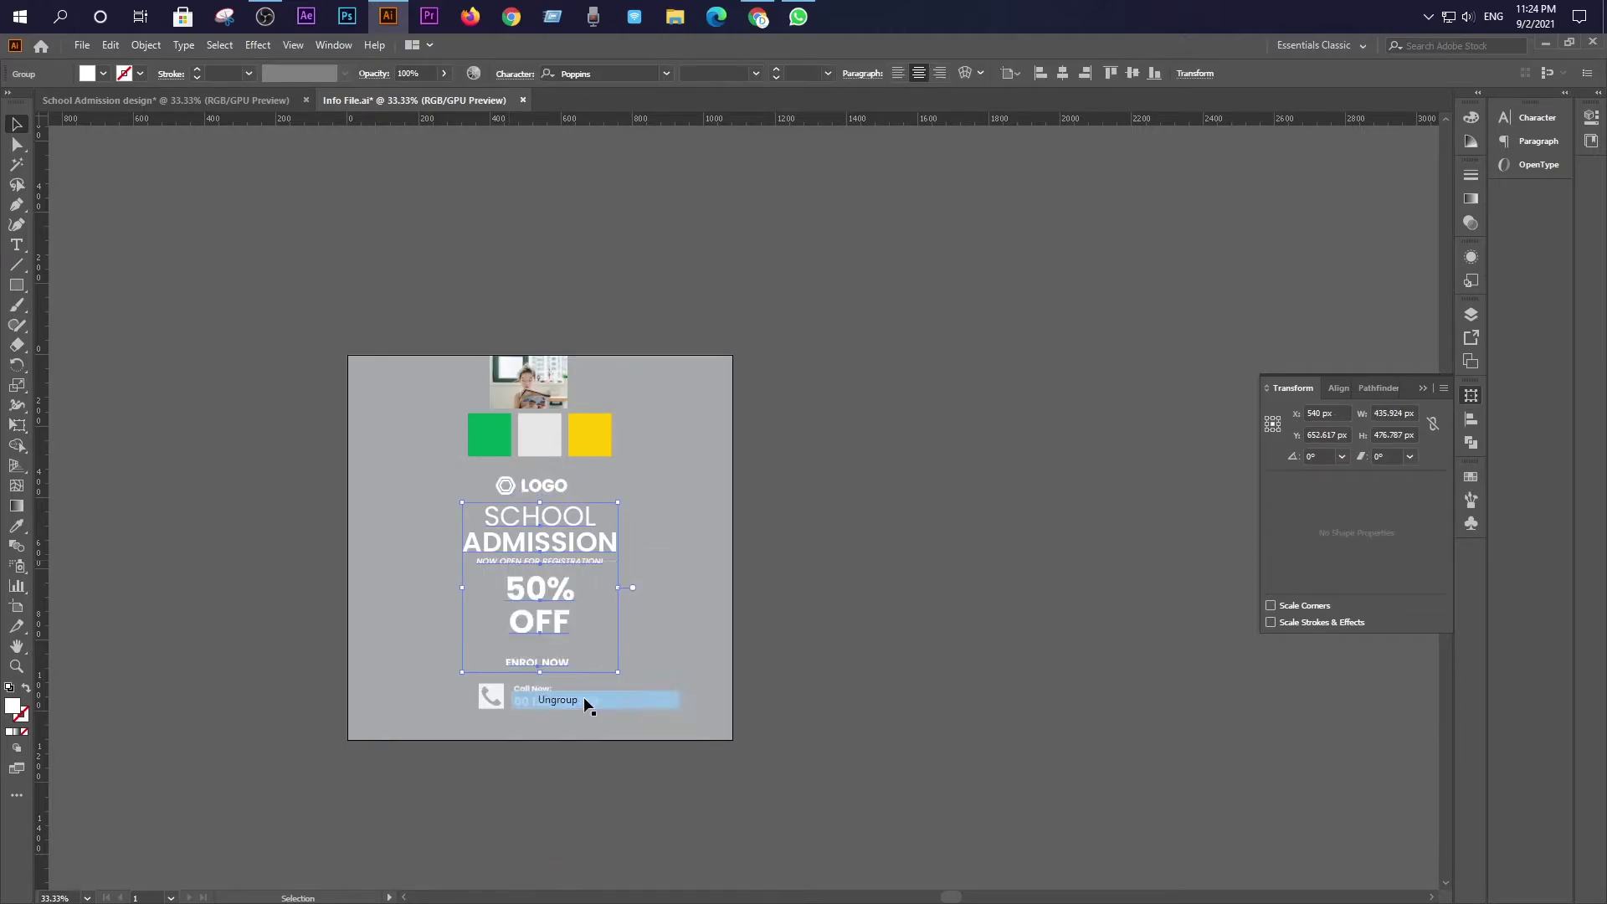
# Copy the SCHOOL ADMISSION headline group from Info File.ai and place it on the School Admission design's green shape at about X 809, Y 211 px
pyautogui.click(796, 569)
pyautogui.click(514, 542)
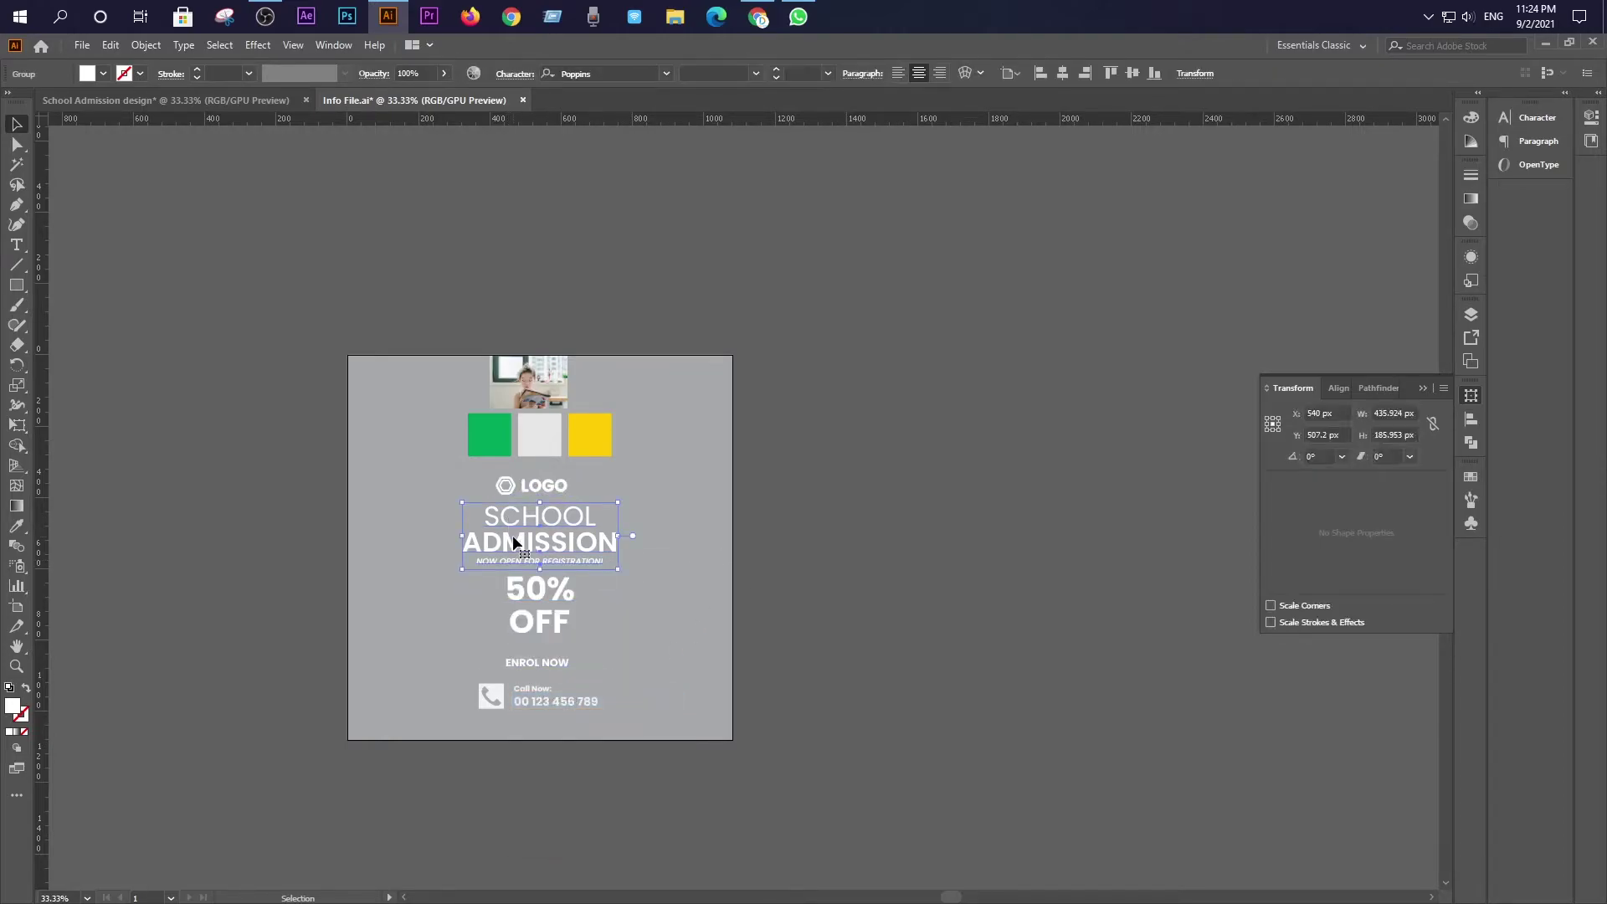
pyautogui.click(147, 100)
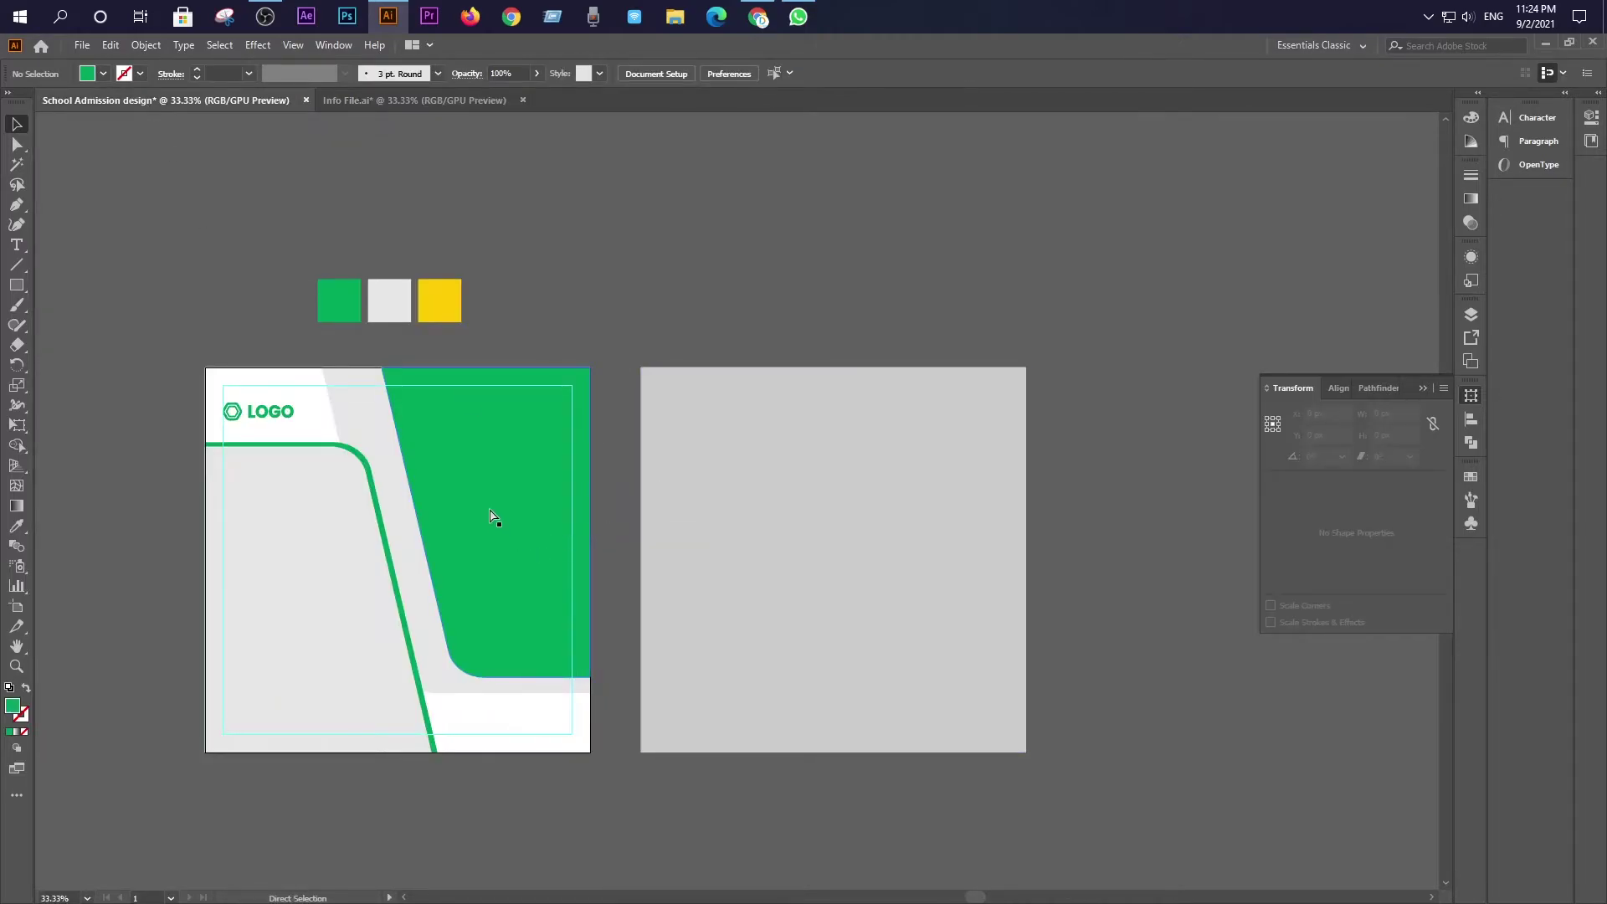
pyautogui.hotkey('ctrl', 'v')
pyautogui.moveTo(712, 505); pyautogui.dragTo(476, 447)
pyautogui.click(614, 294)
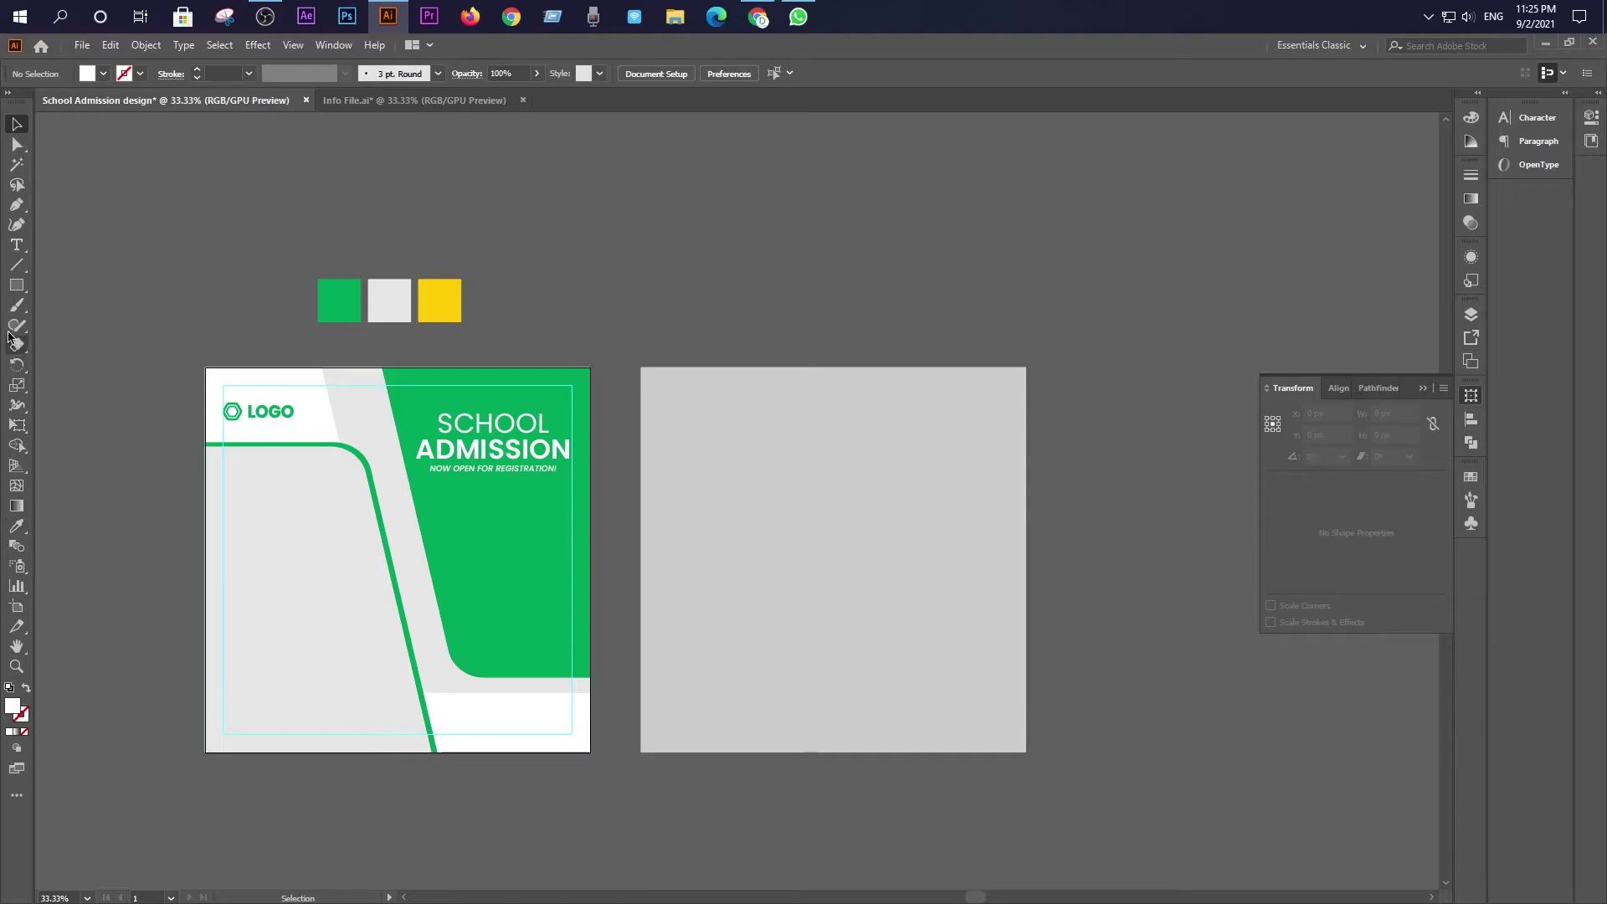
# Recolour the word ADMISSION with yellow sampled from the yellow swatch and deselect the text
pyautogui.click(16, 246)
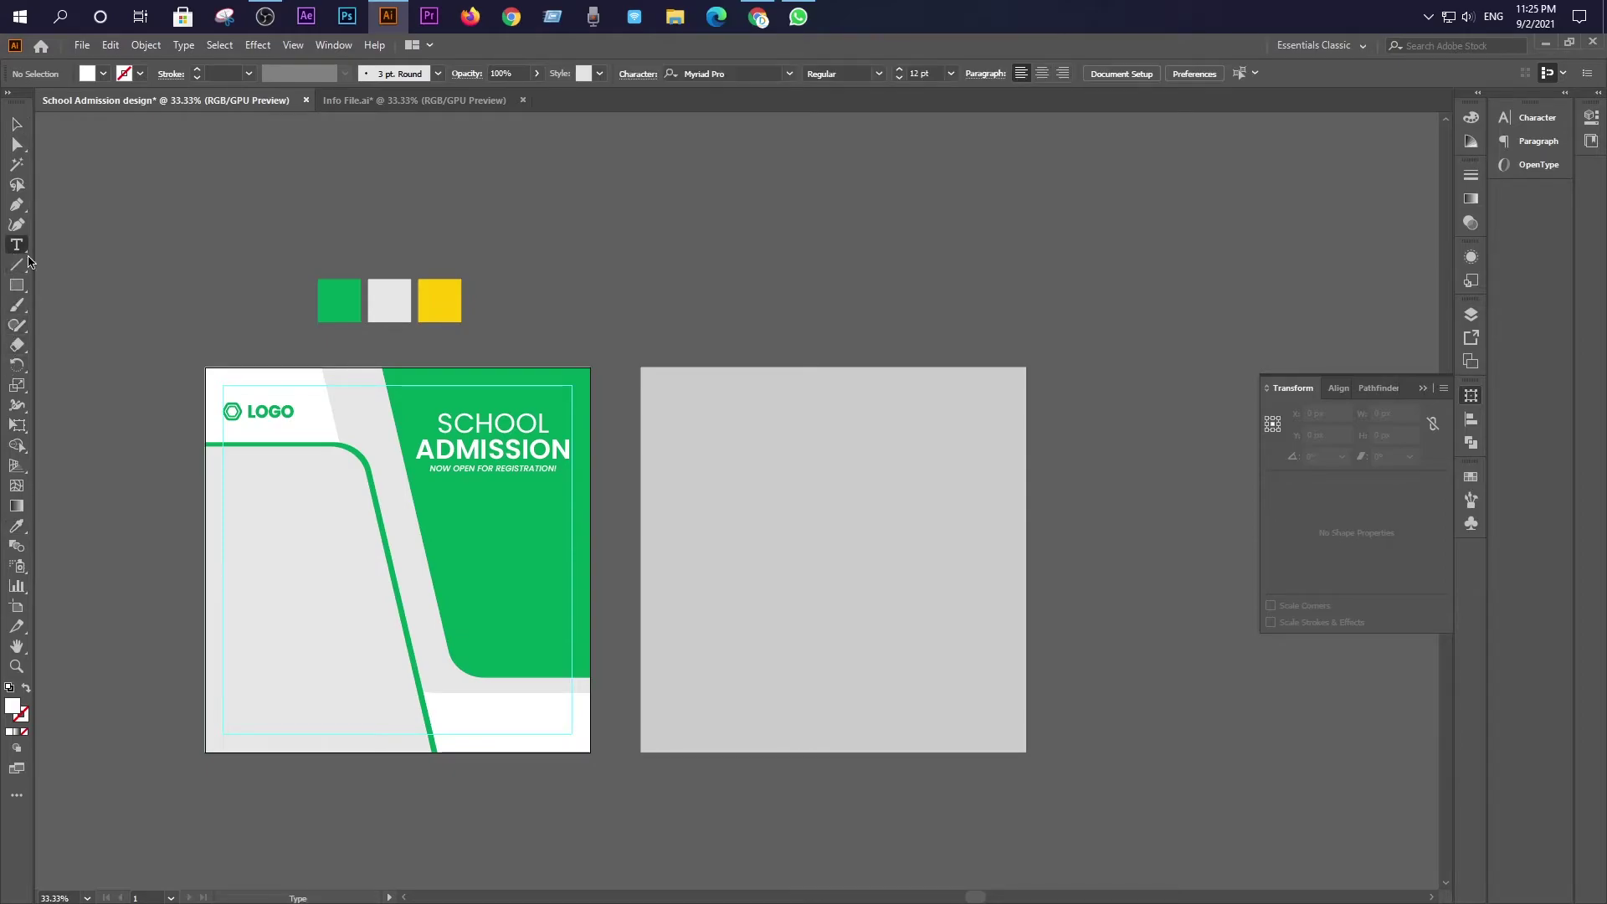
pyautogui.doubleClick(478, 452)
pyautogui.click(16, 526)
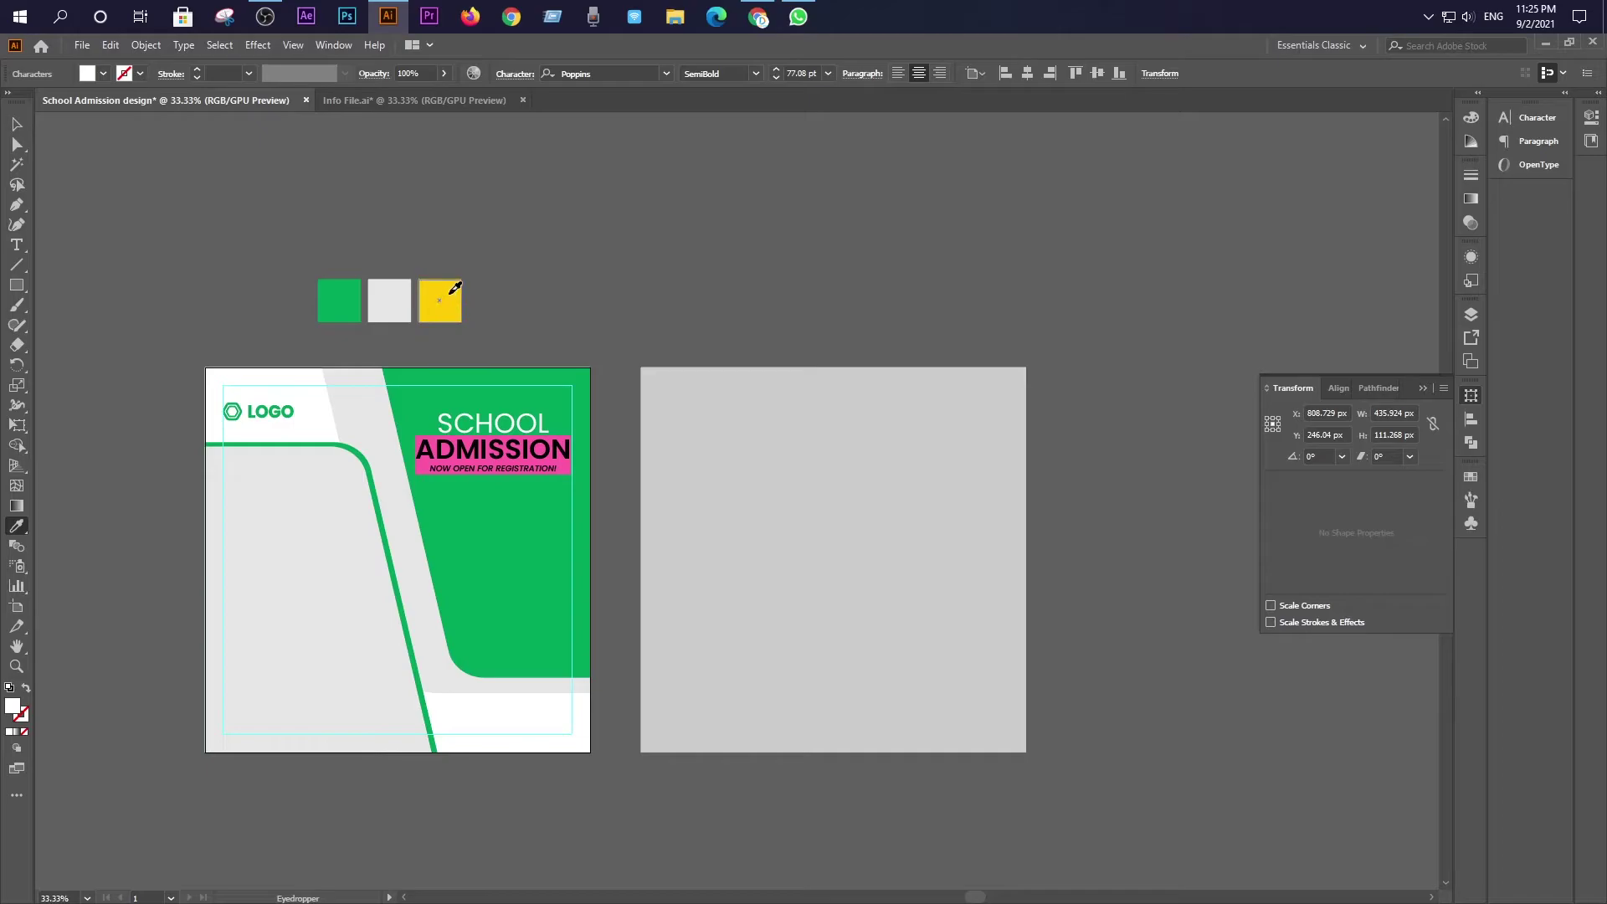
pyautogui.click(452, 292)
pyautogui.click(14, 125)
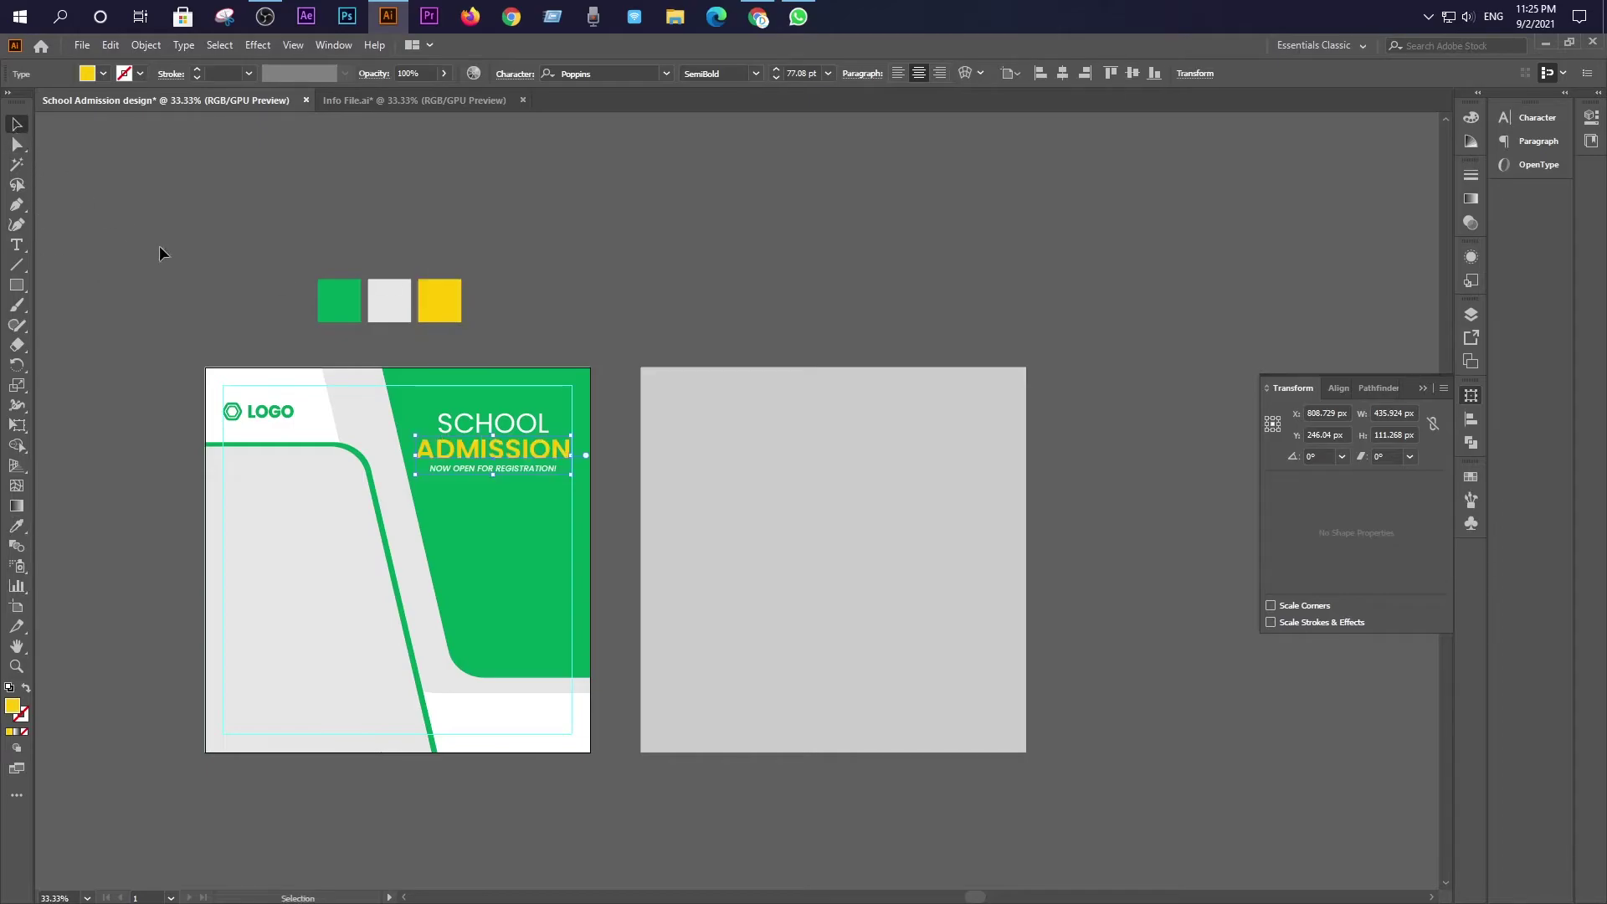
pyautogui.click(160, 248)
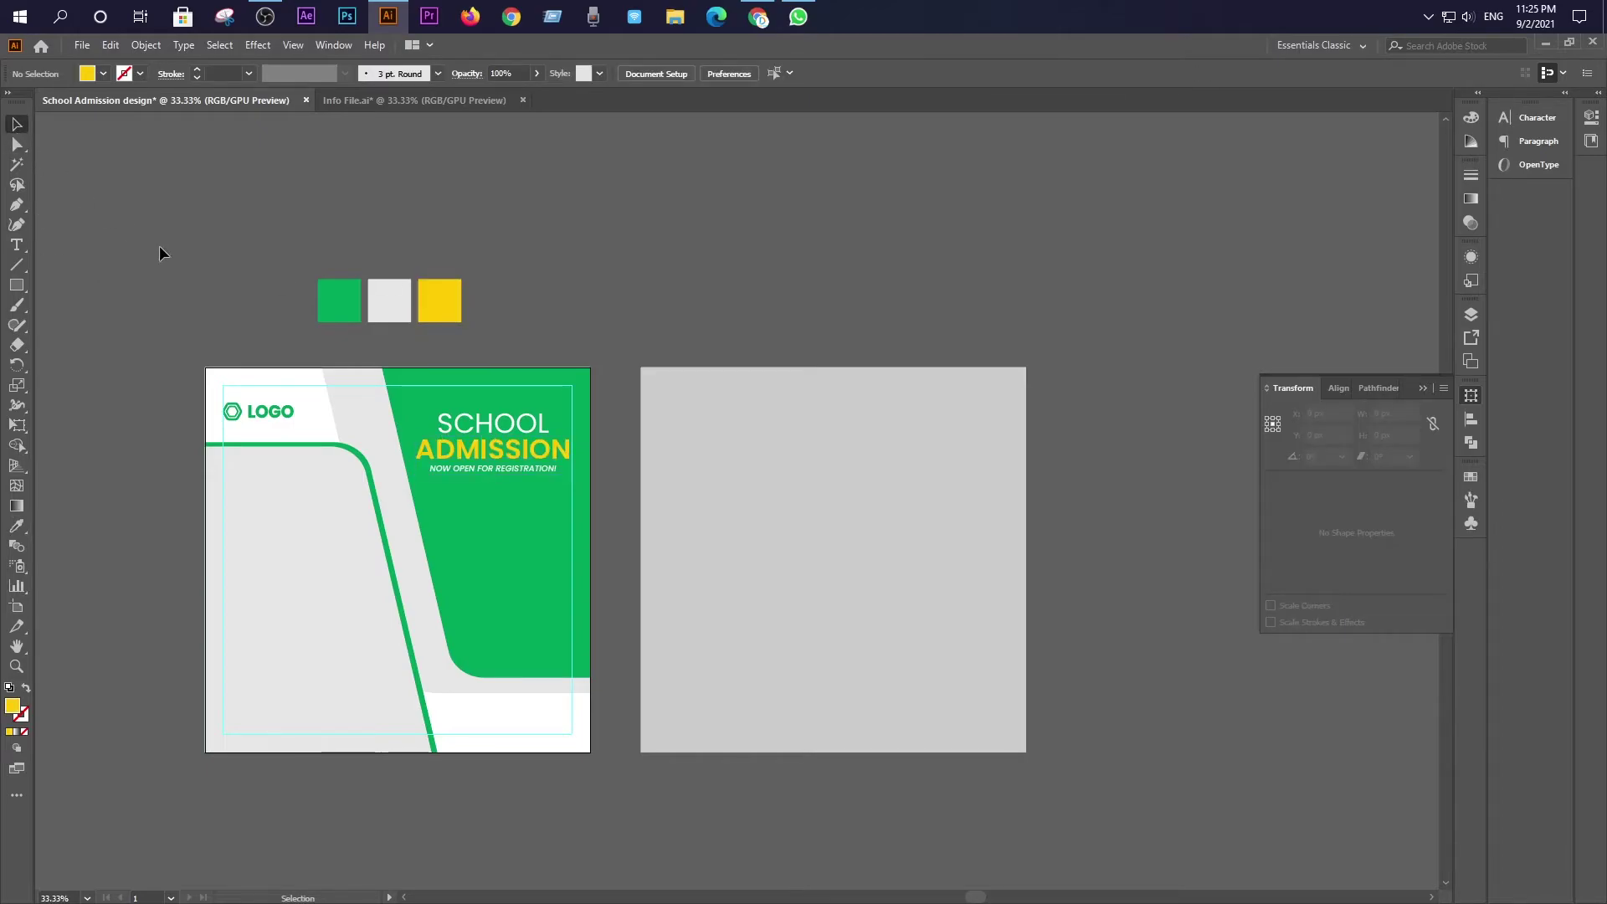
# Draw a yellow six-sided polygon about 446 x 386 px over the green shape
pyautogui.scroll(-2, 169, 313)
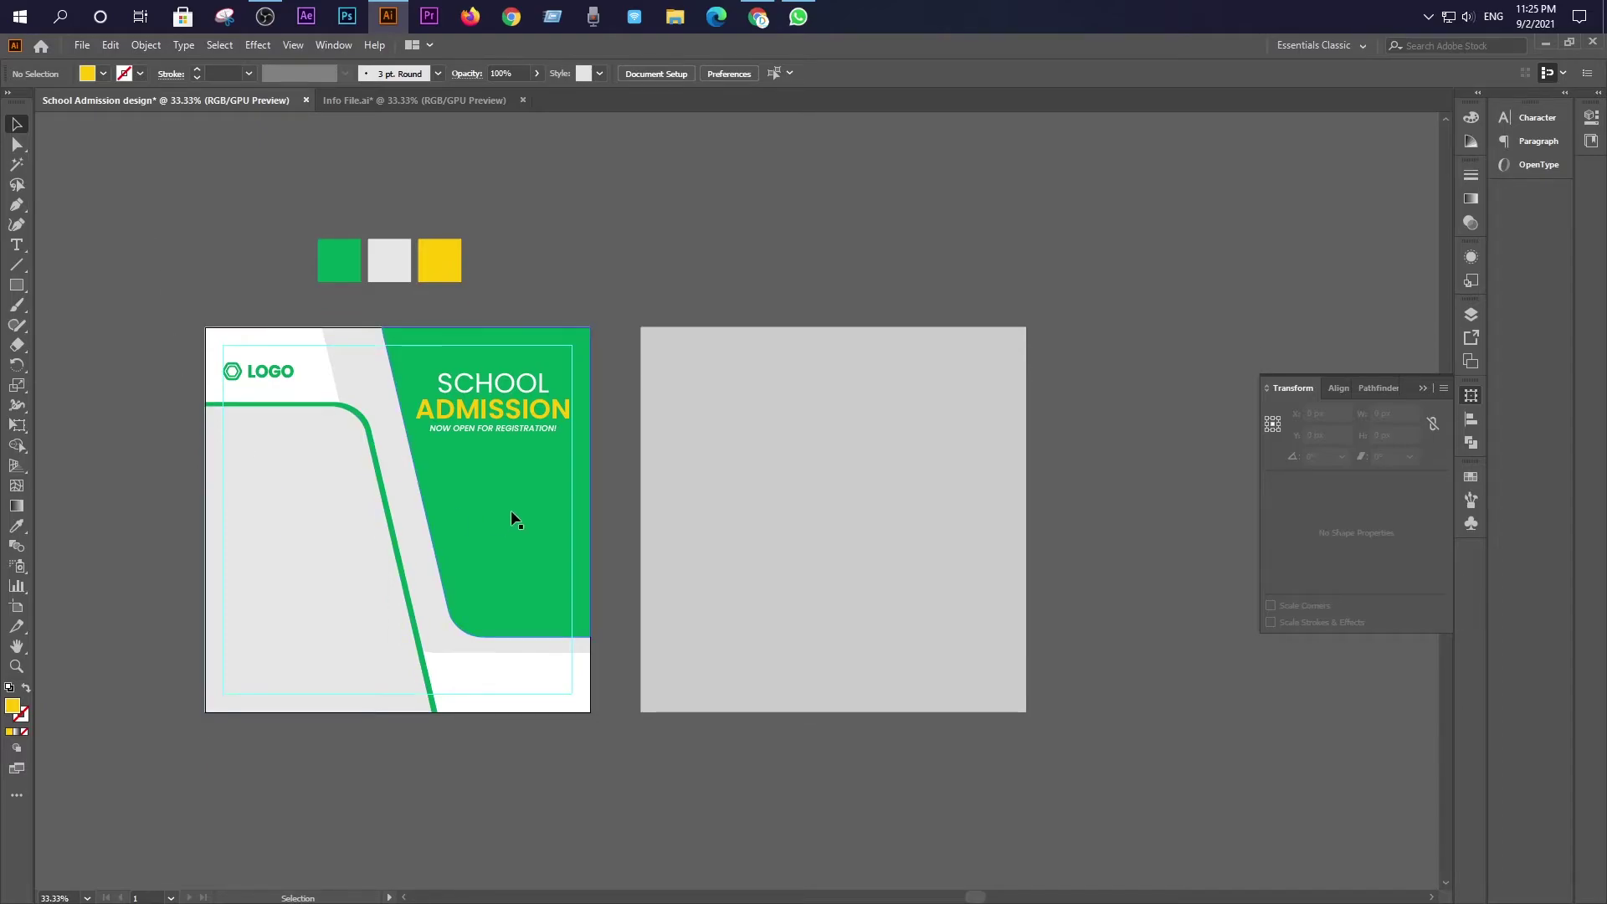
pyautogui.scroll(1, 558, 541)
pyautogui.click(16, 287)
pyautogui.moveTo(16, 289); pyautogui.dragTo(93, 343)
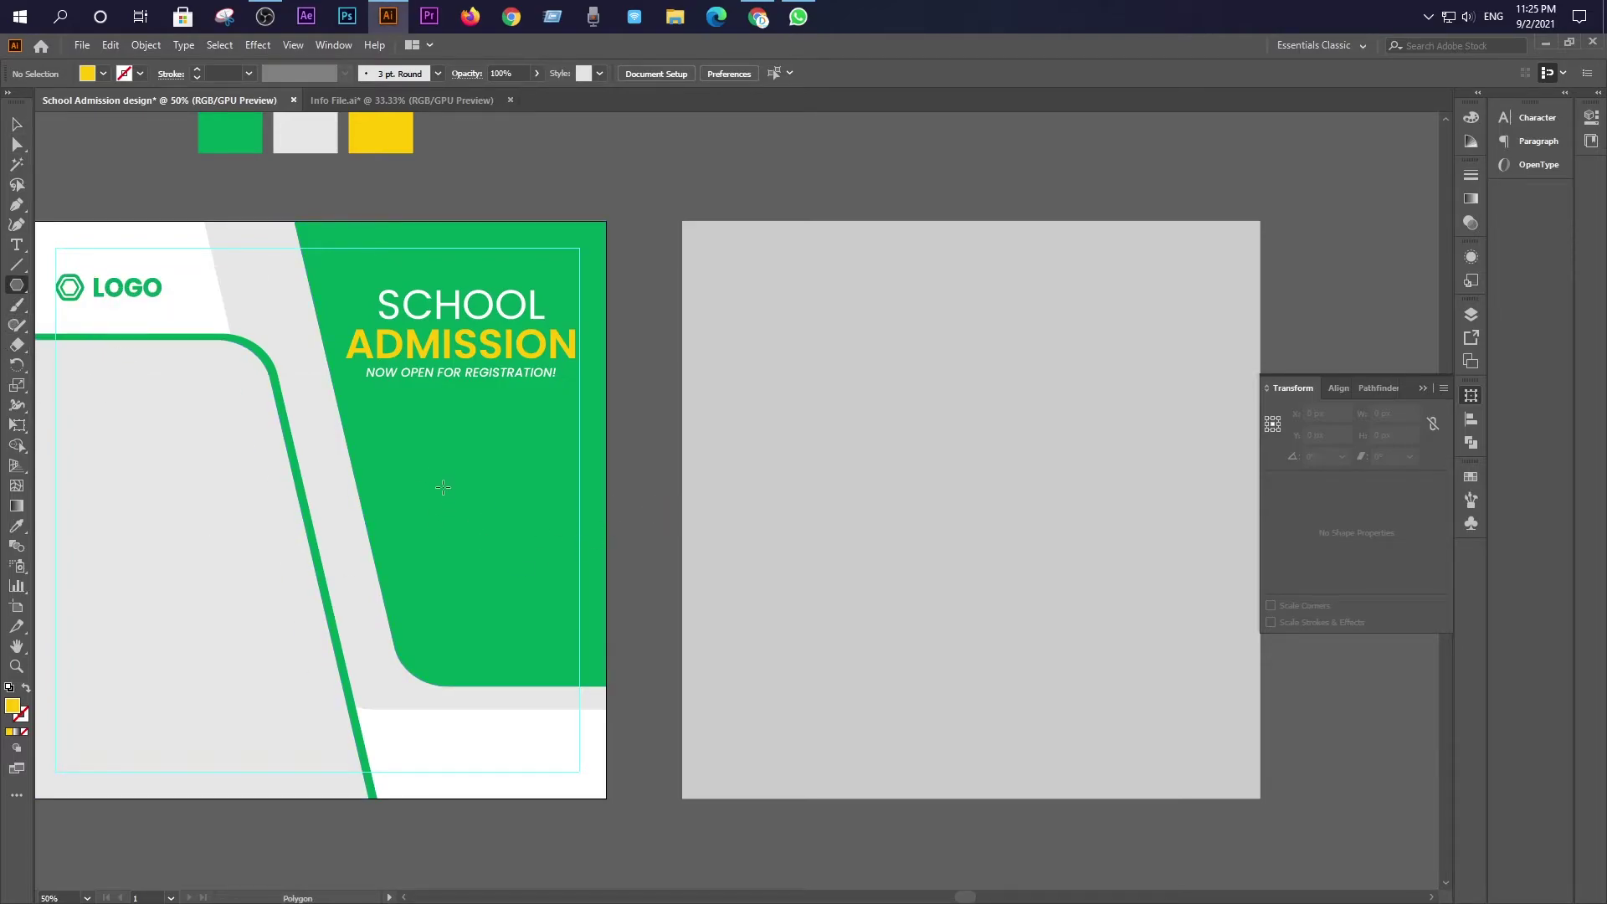
pyautogui.moveTo(443, 433)
pyautogui.mouseDown()
pyautogui.moveTo(473, 437)
pyautogui.moveTo(517, 536)
pyautogui.moveTo(500, 538)
pyautogui.mouseUp()
pyautogui.click(16, 124)
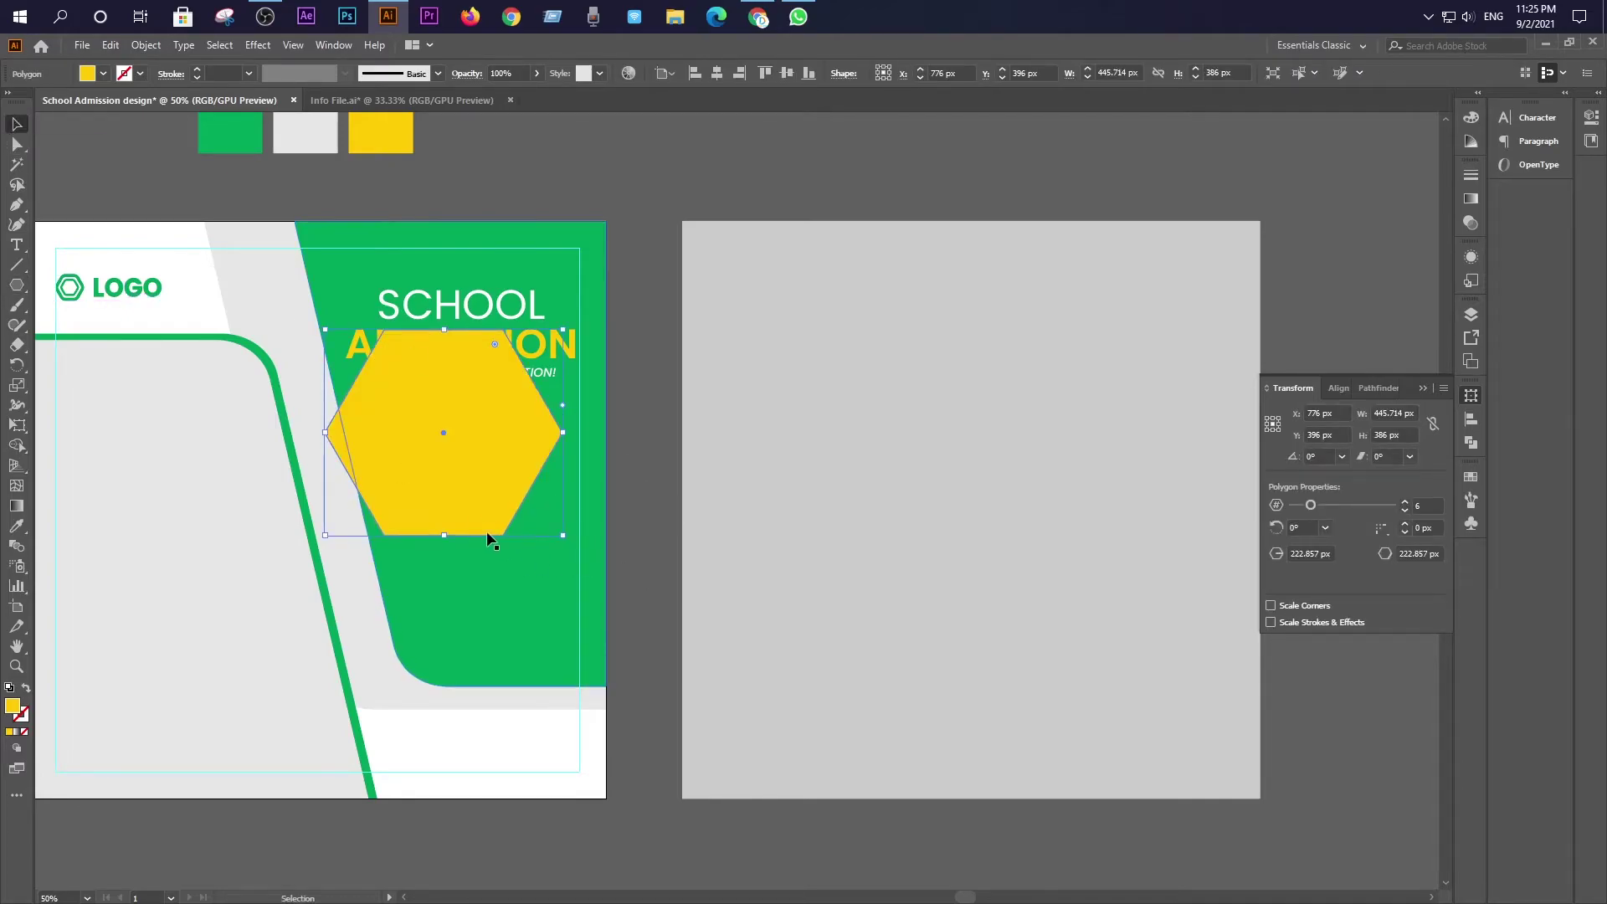
# Place the hexagon below the headline at about X 845, Y 573 px, rotated to 270°, and shrink it to about 341 x 394 px
pyautogui.moveTo(460, 484); pyautogui.dragTo(499, 564)
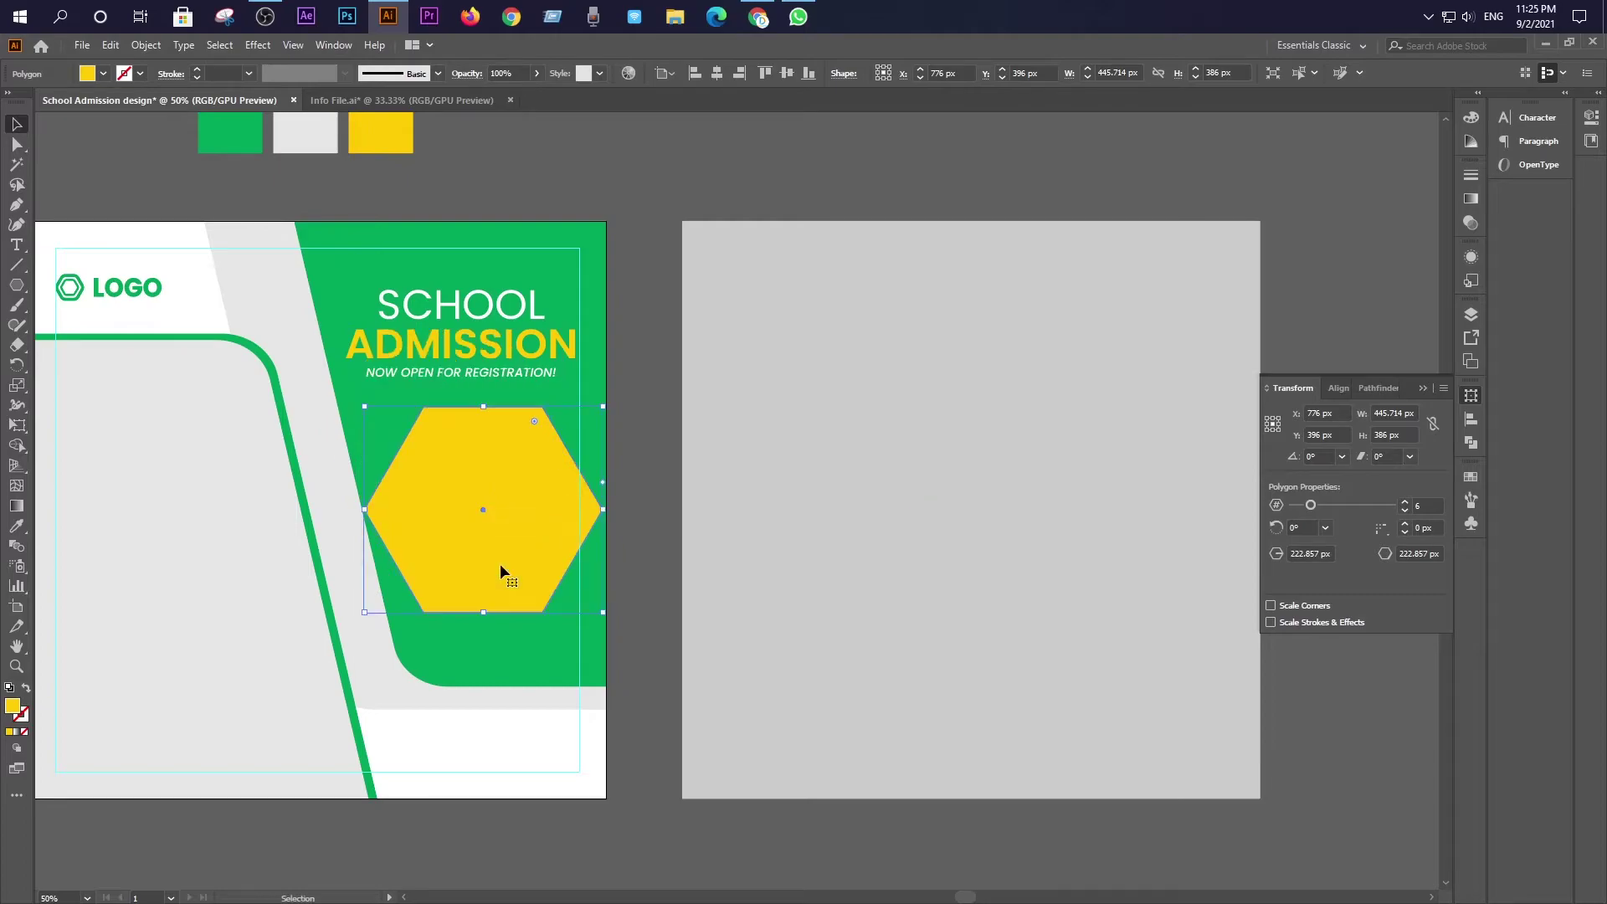
pyautogui.moveTo(612, 407); pyautogui.dragTo(527, 558)
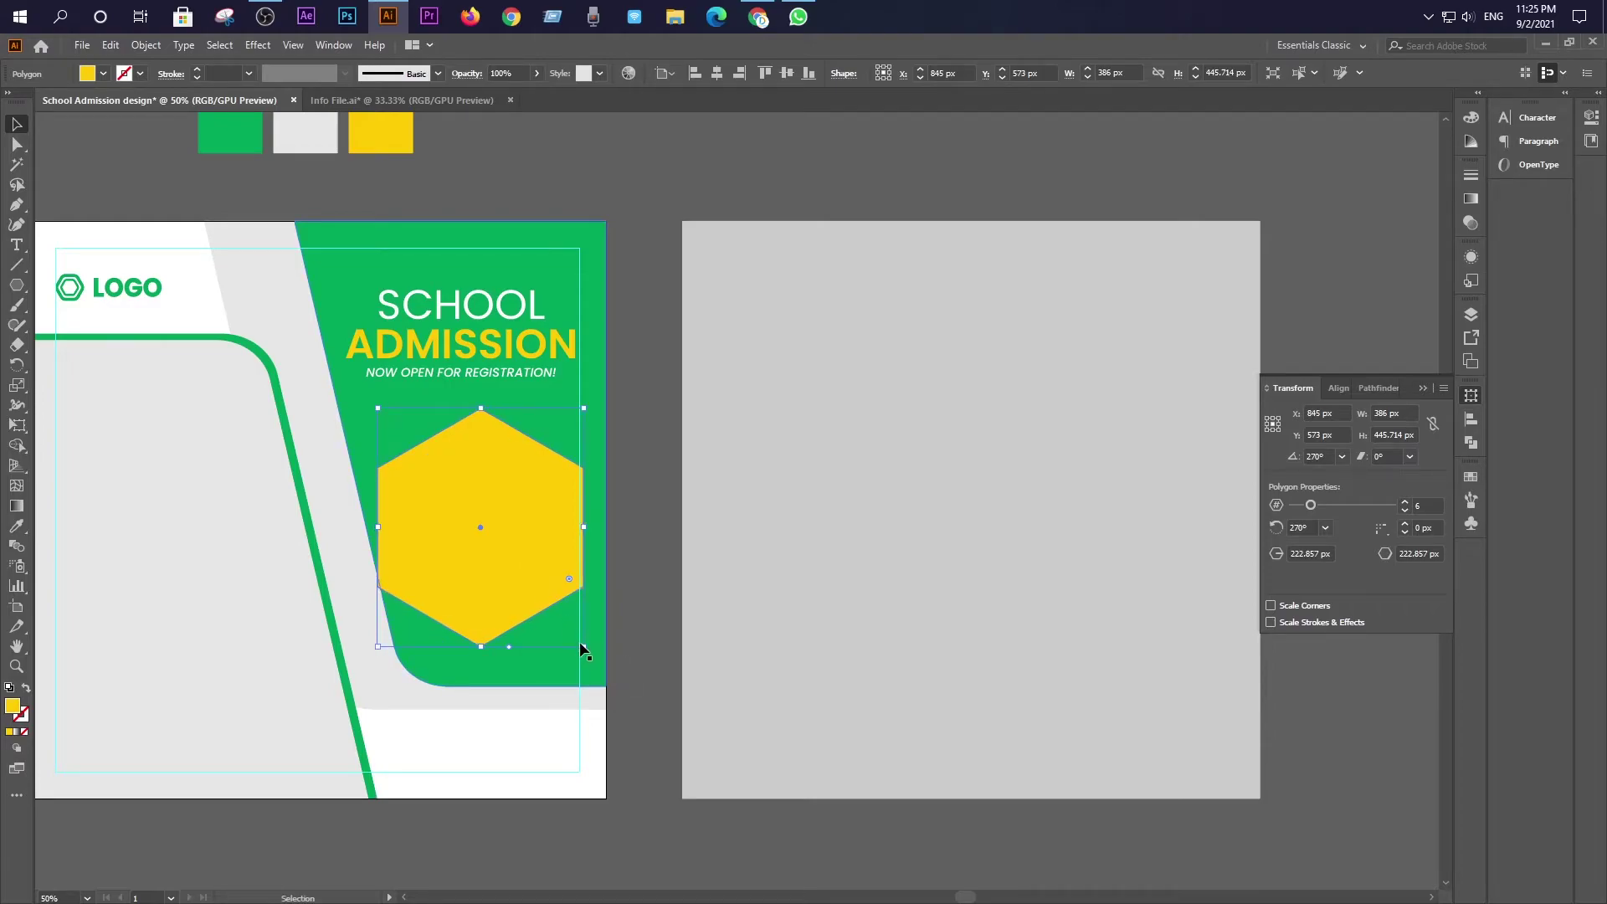
pyautogui.moveTo(585, 648); pyautogui.dragTo(573, 634)
pyautogui.click(659, 563)
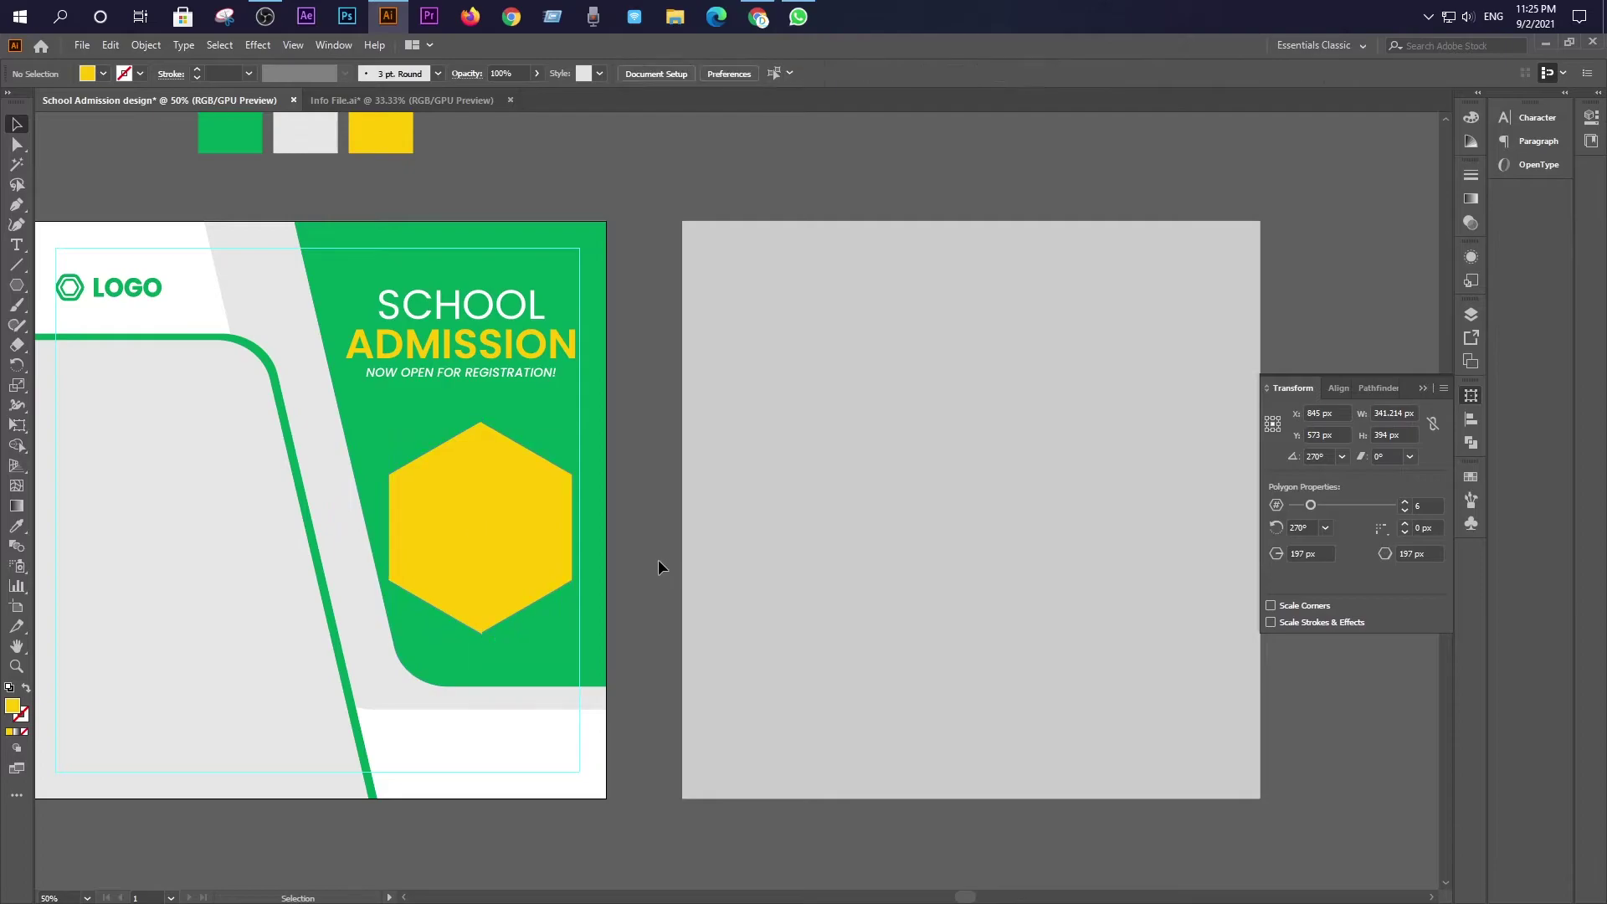
# Round all corners of the yellow hexagon to a radius of about 48 px
pyautogui.click(502, 564)
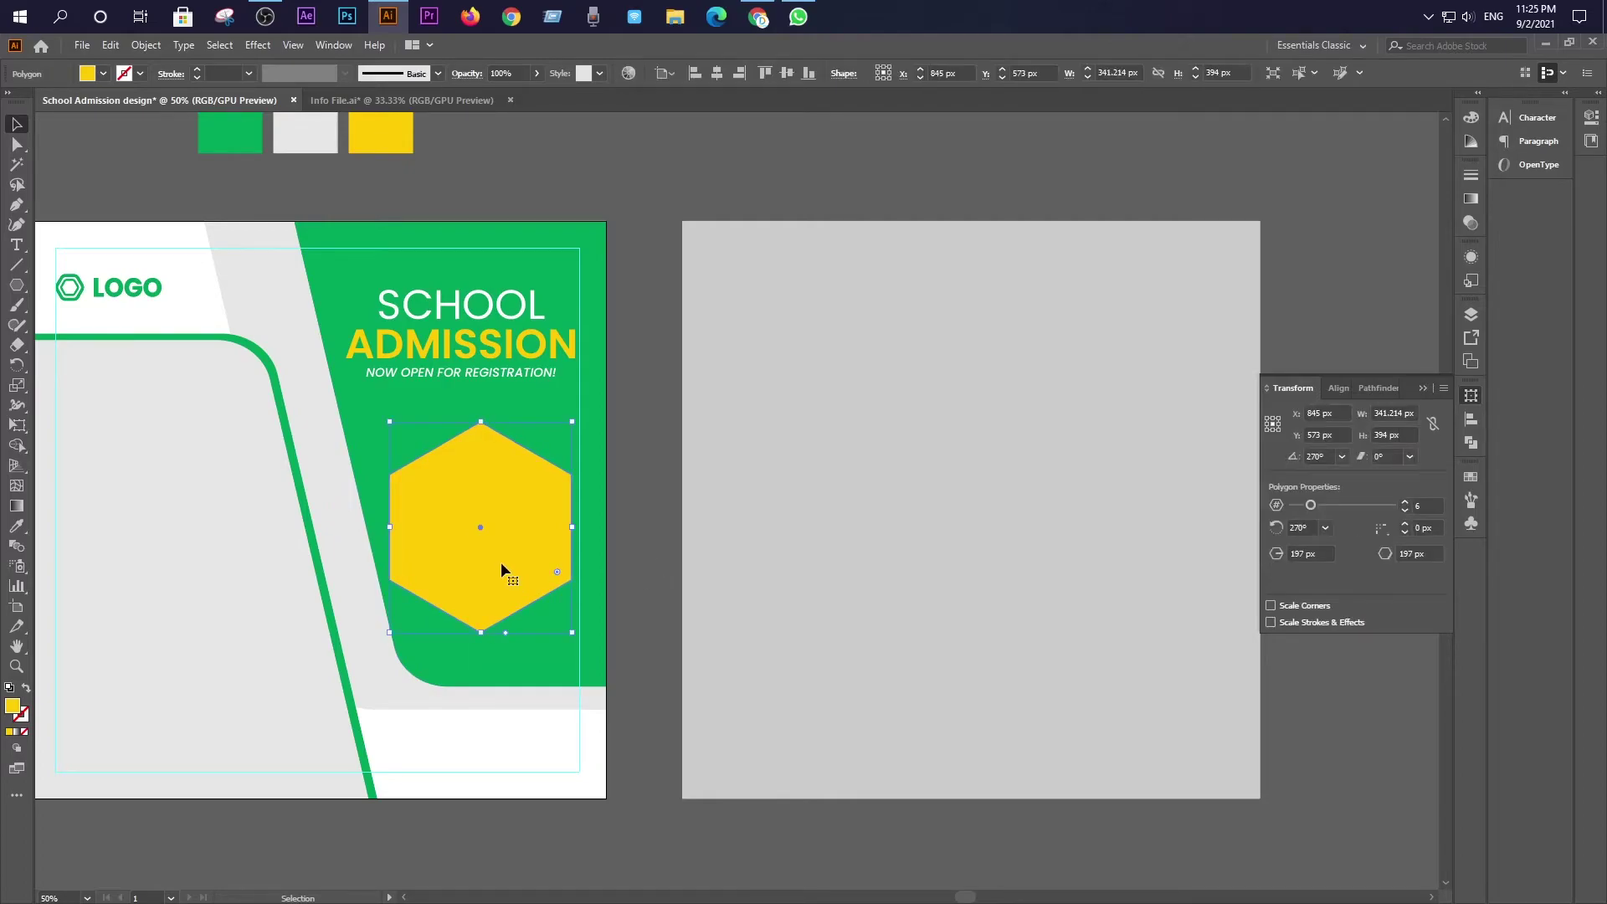
pyautogui.click(17, 145)
pyautogui.moveTo(482, 442); pyautogui.dragTo(480, 453)
pyautogui.click(16, 124)
pyautogui.click(143, 187)
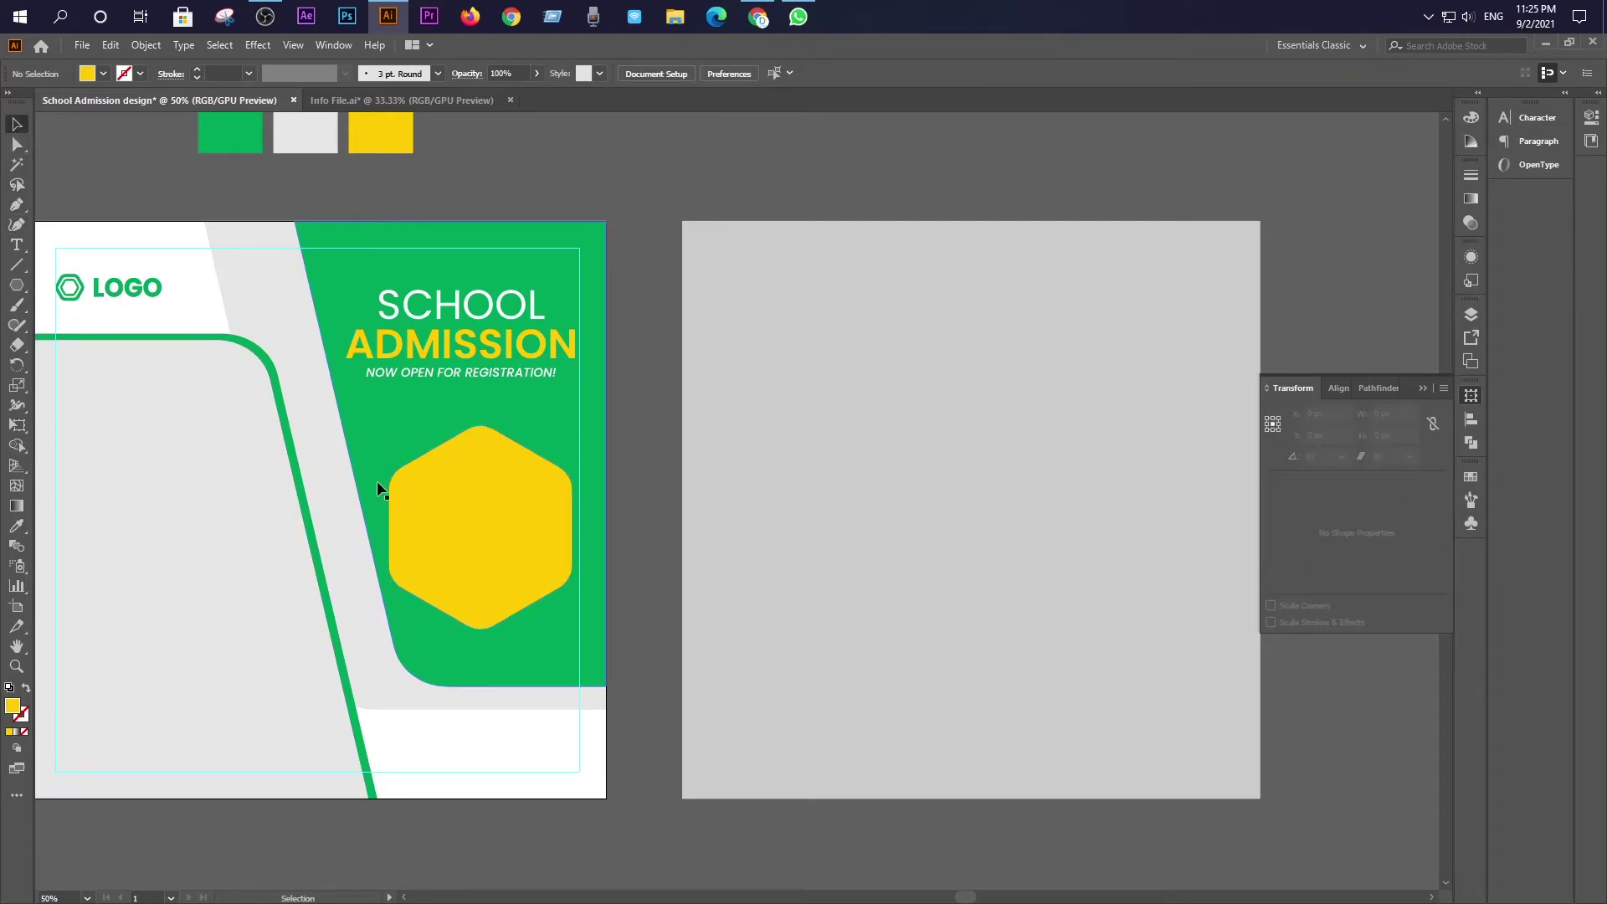
# Move the headline group horizontally to about X 817 px so the N of ADMISSION meets the right margin guide
pyautogui.keyDown('alt'); pyautogui.scroll(3, 560, 325); pyautogui.keyUp('alt')
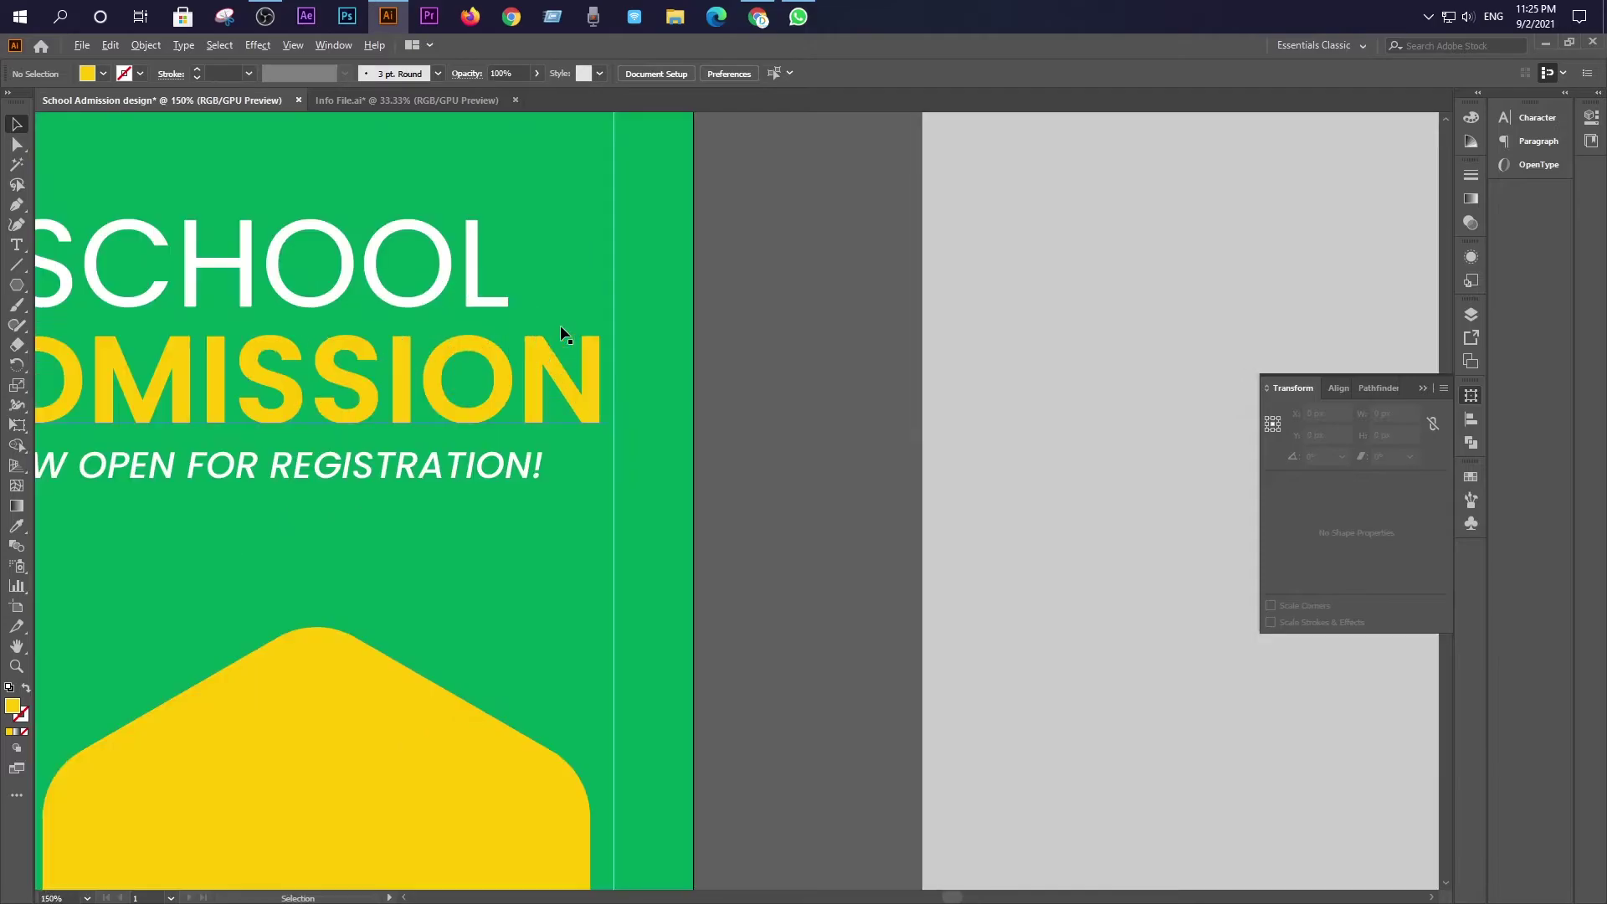
pyautogui.click(539, 373)
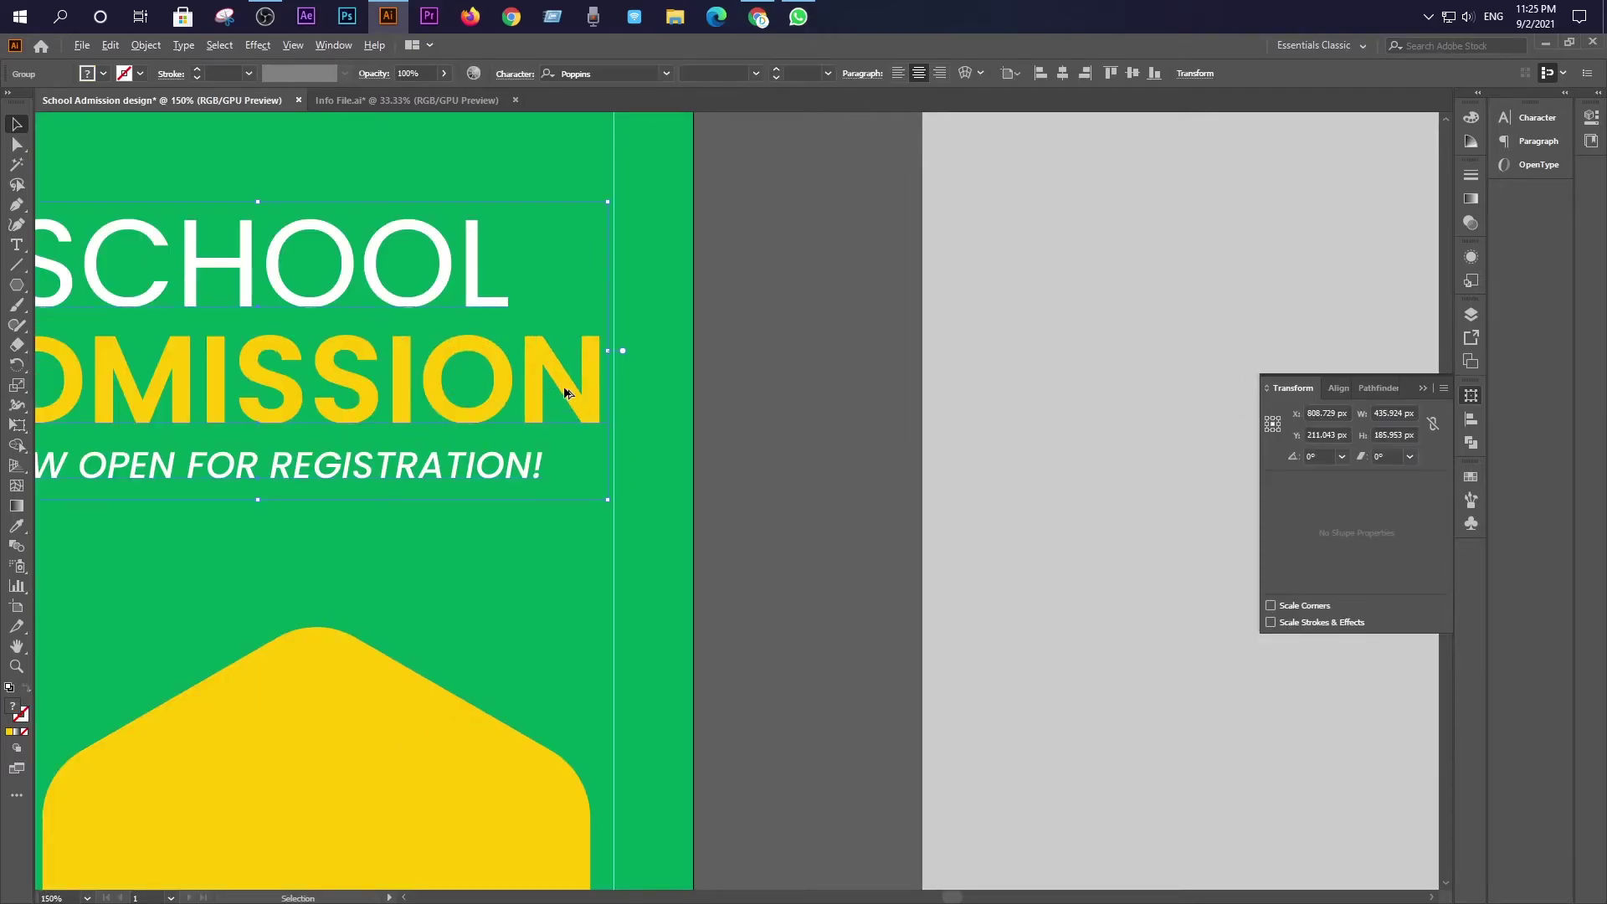
pyautogui.keyDown('alt'); pyautogui.scroll(2, 539, 374); pyautogui.keyUp('alt')
pyautogui.keyDown('alt'); pyautogui.scroll(1, 566, 393); pyautogui.keyUp('alt')
pyautogui.moveTo(601, 427); pyautogui.dragTo(636, 427)
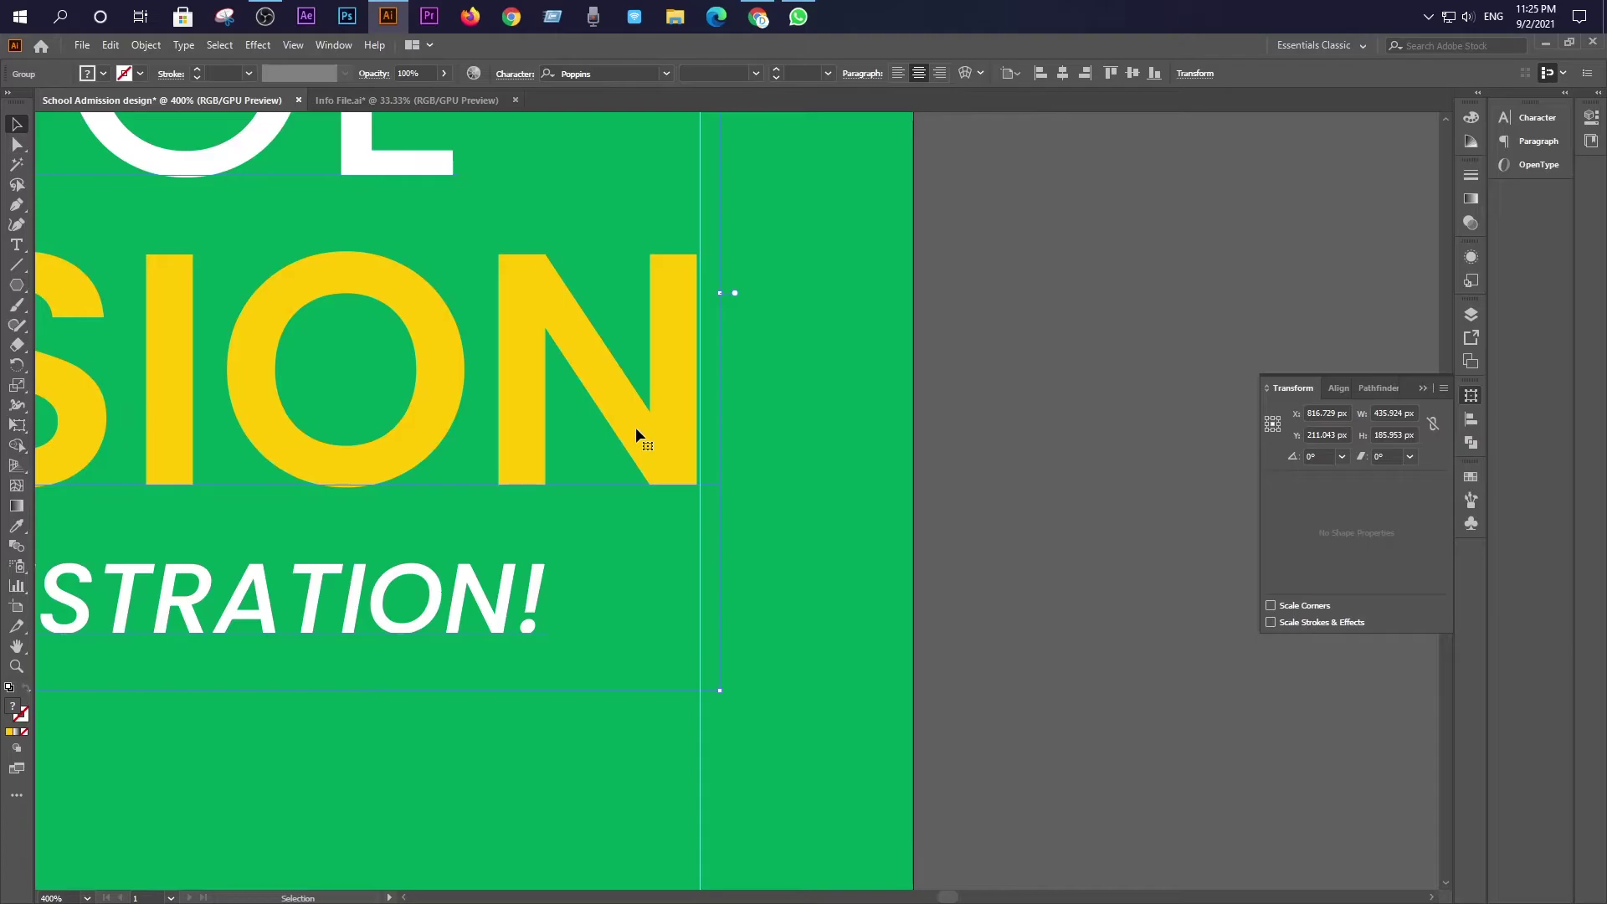
pyautogui.keyDown('alt'); pyautogui.scroll(-2, 636, 427); pyautogui.keyUp('alt')
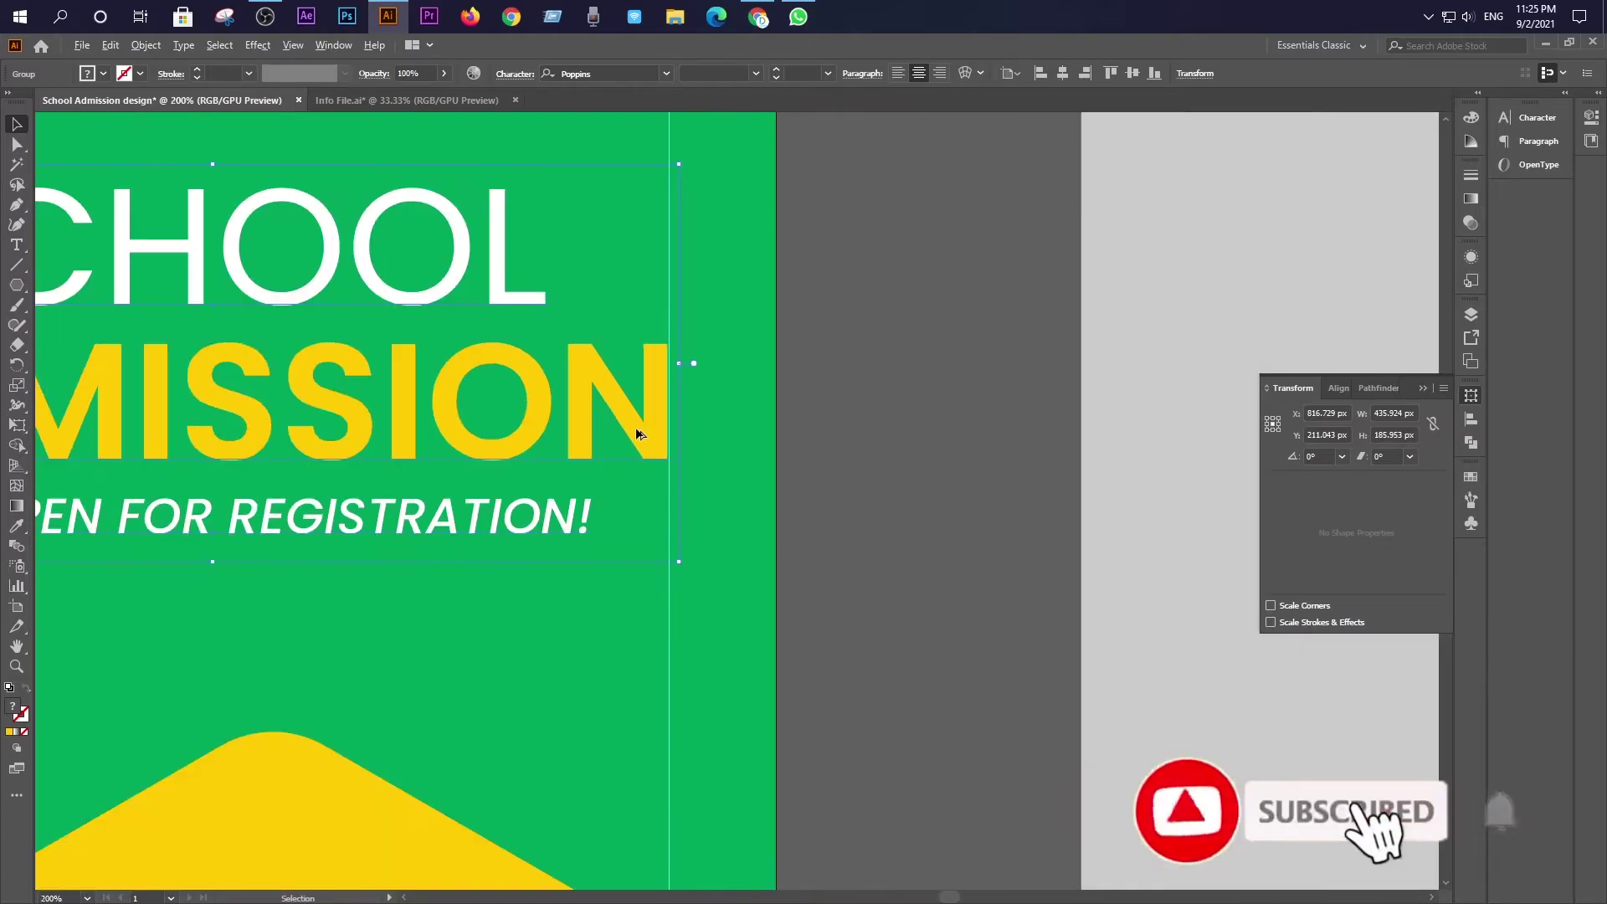
pyautogui.keyDown('alt'); pyautogui.scroll(-1, 636, 427); pyautogui.keyUp('alt')
# Copy the rounded yellow hexagon and paste the duplicate in place
pyautogui.scroll(-5, 636, 427)
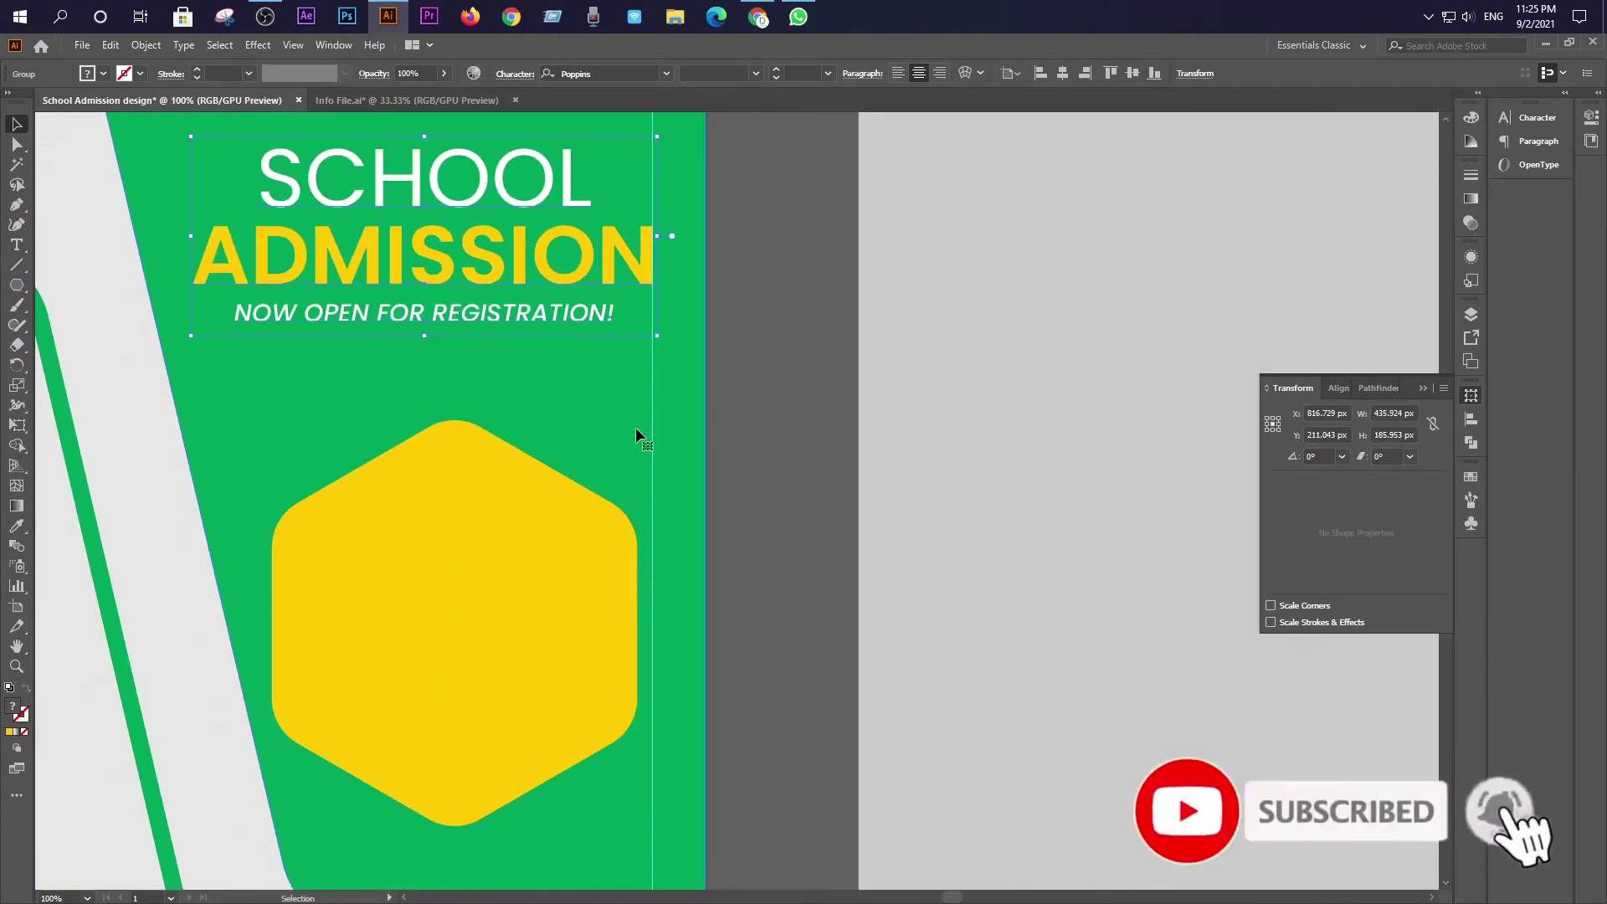
pyautogui.click(460, 645)
pyautogui.click(114, 49)
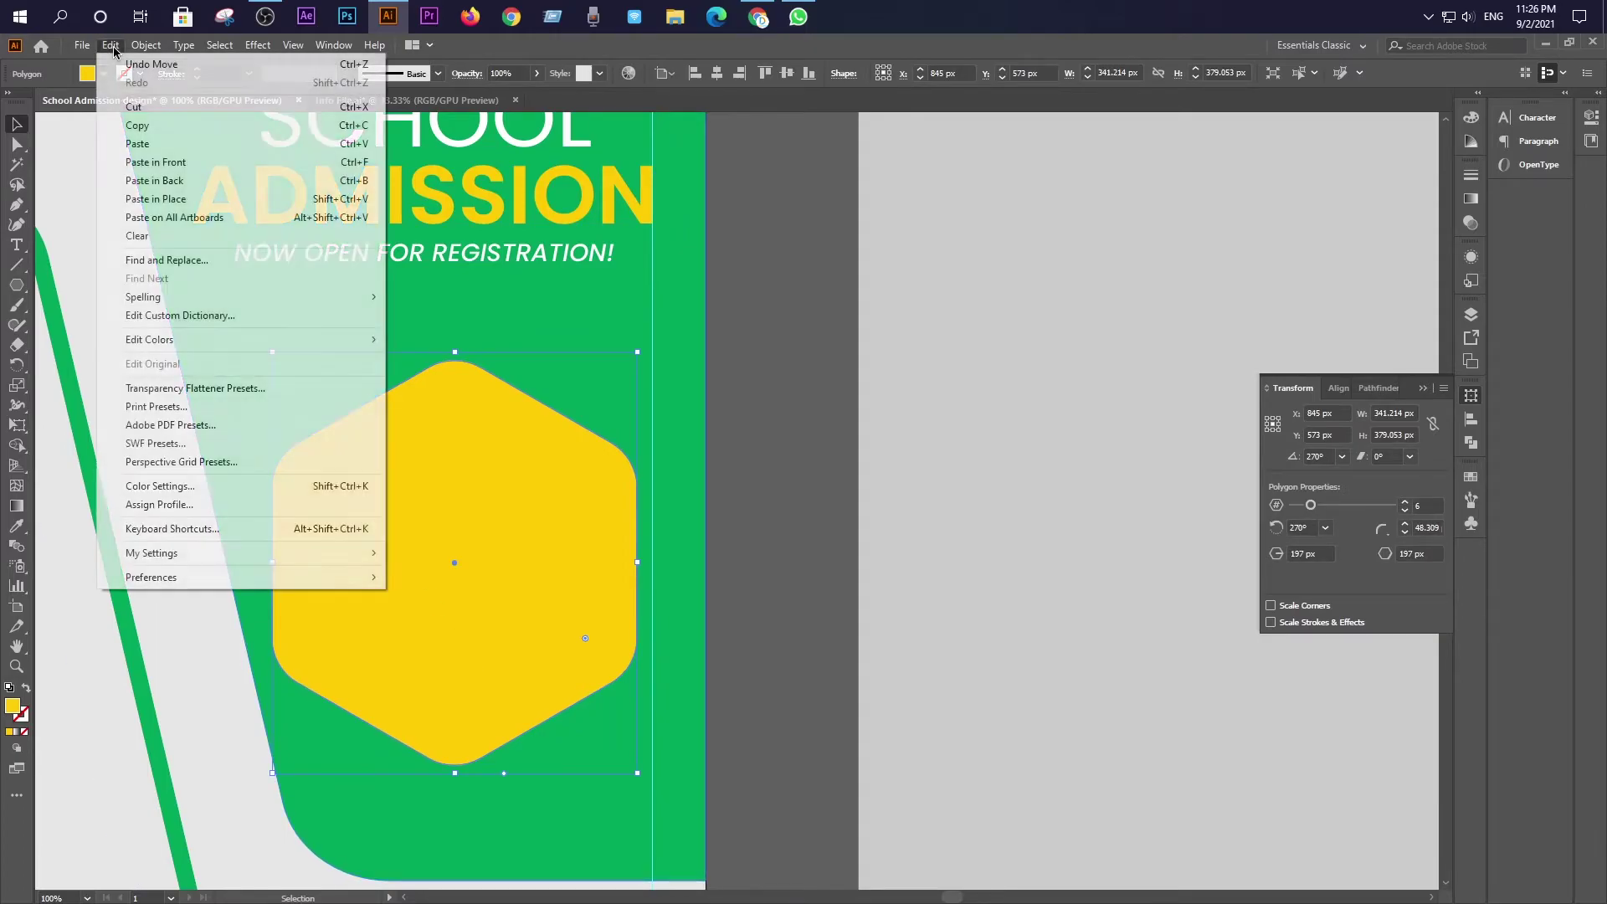
pyautogui.click(125, 126)
pyautogui.click(110, 45)
pyautogui.click(154, 199)
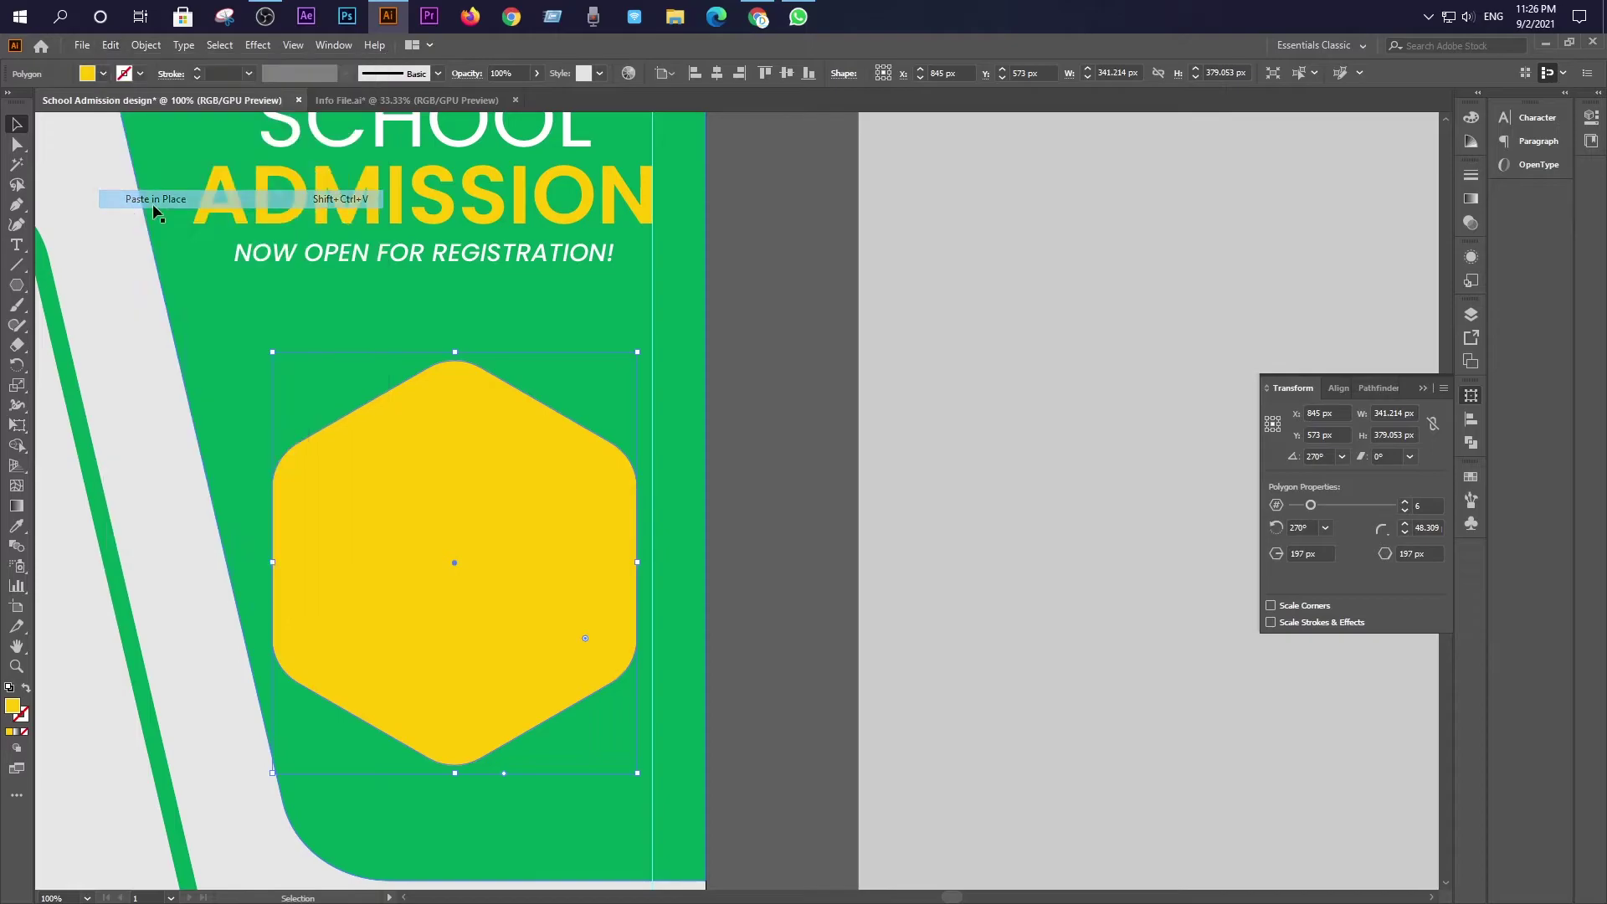
# Remove the duplicate hexagon's fill and give it a light orange stroke of 3 pt
pyautogui.click(101, 73)
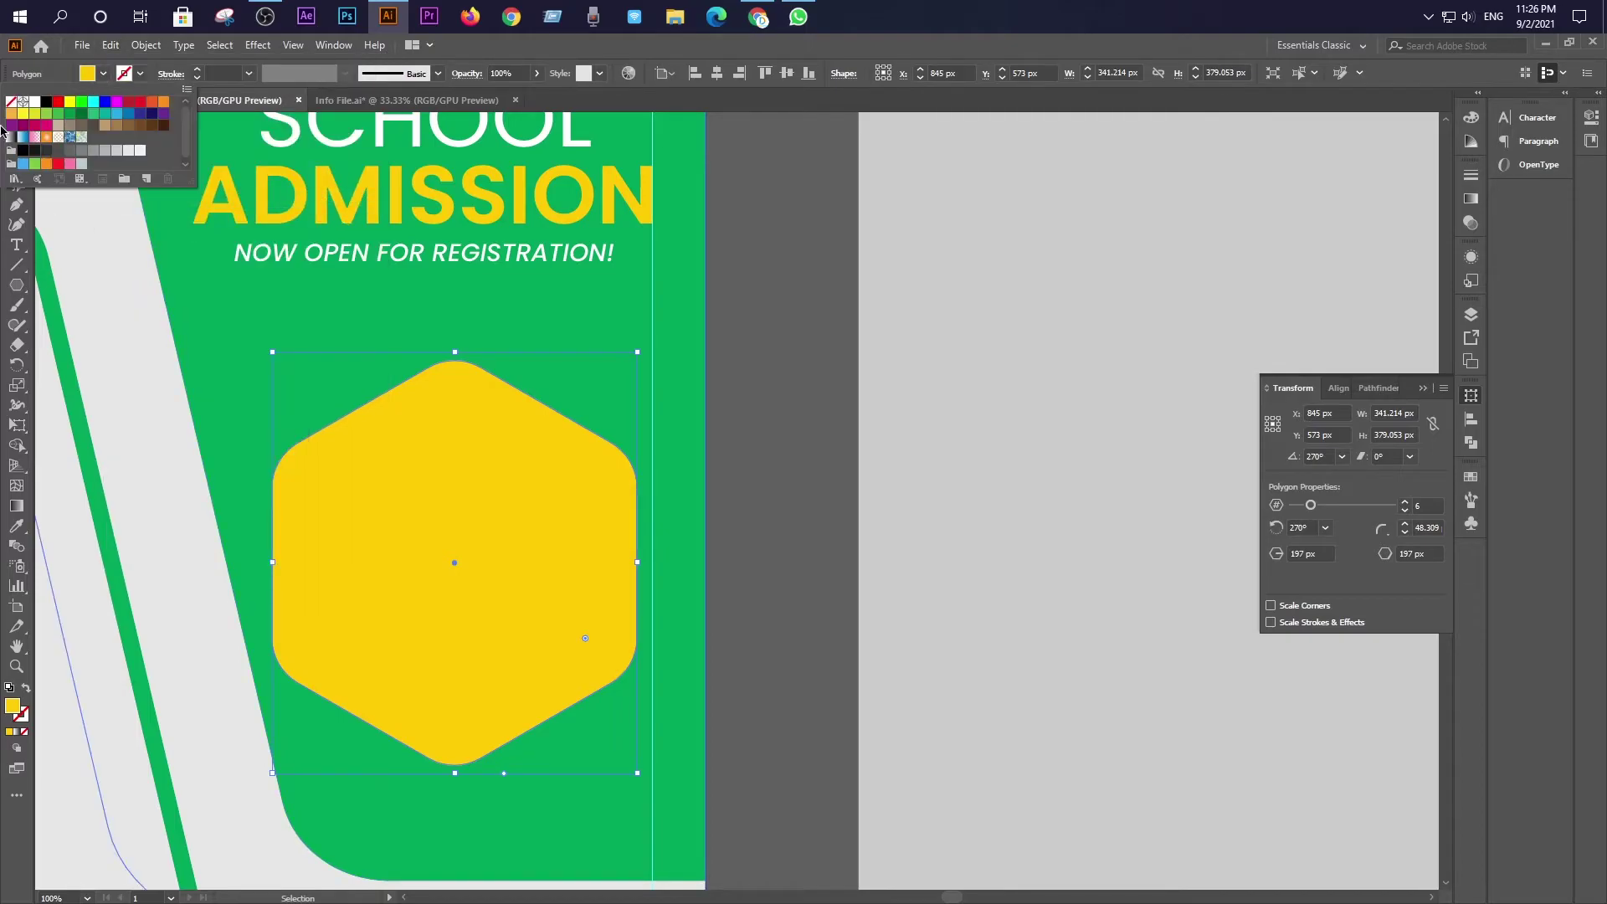
pyautogui.click(11, 101)
pyautogui.click(140, 74)
pyautogui.click(140, 74)
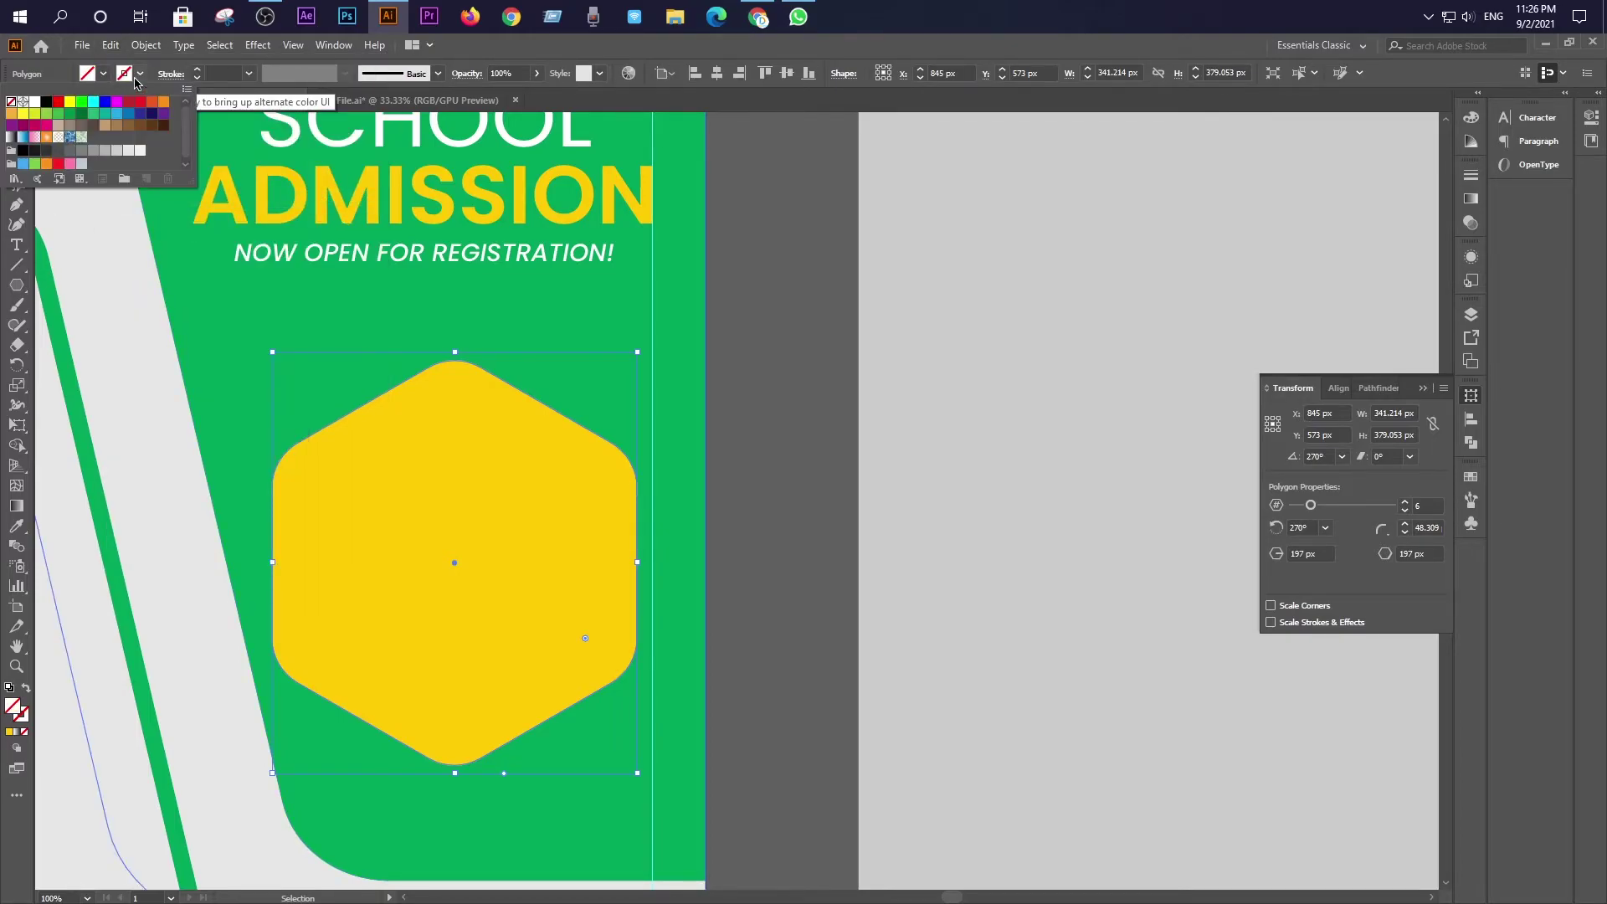
pyautogui.click(10, 113)
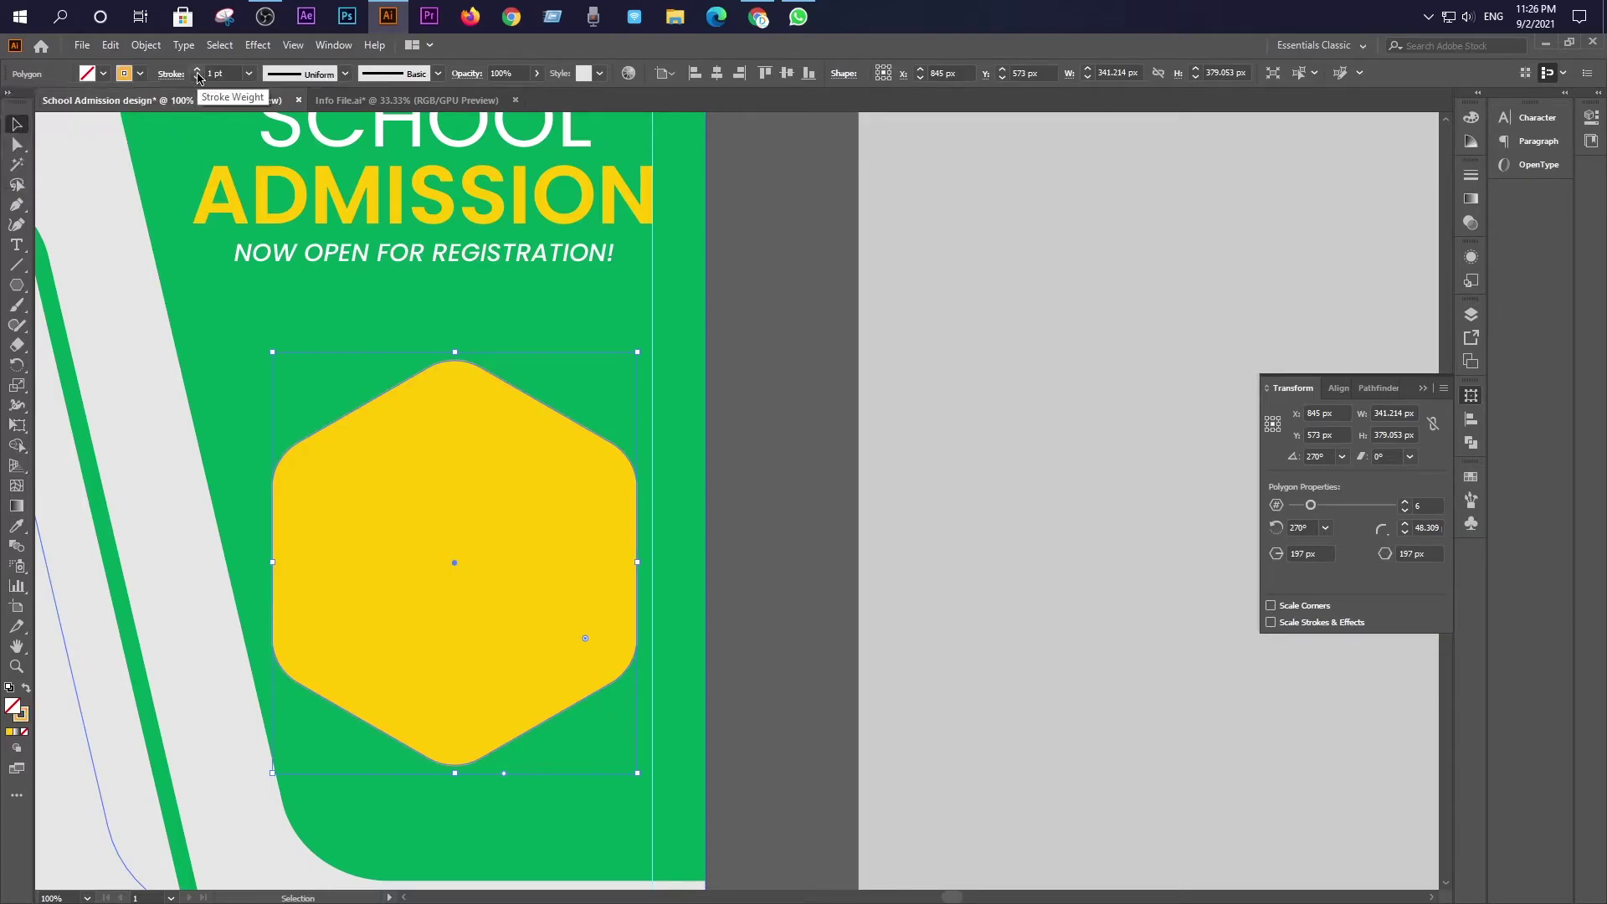
pyautogui.click(198, 74)
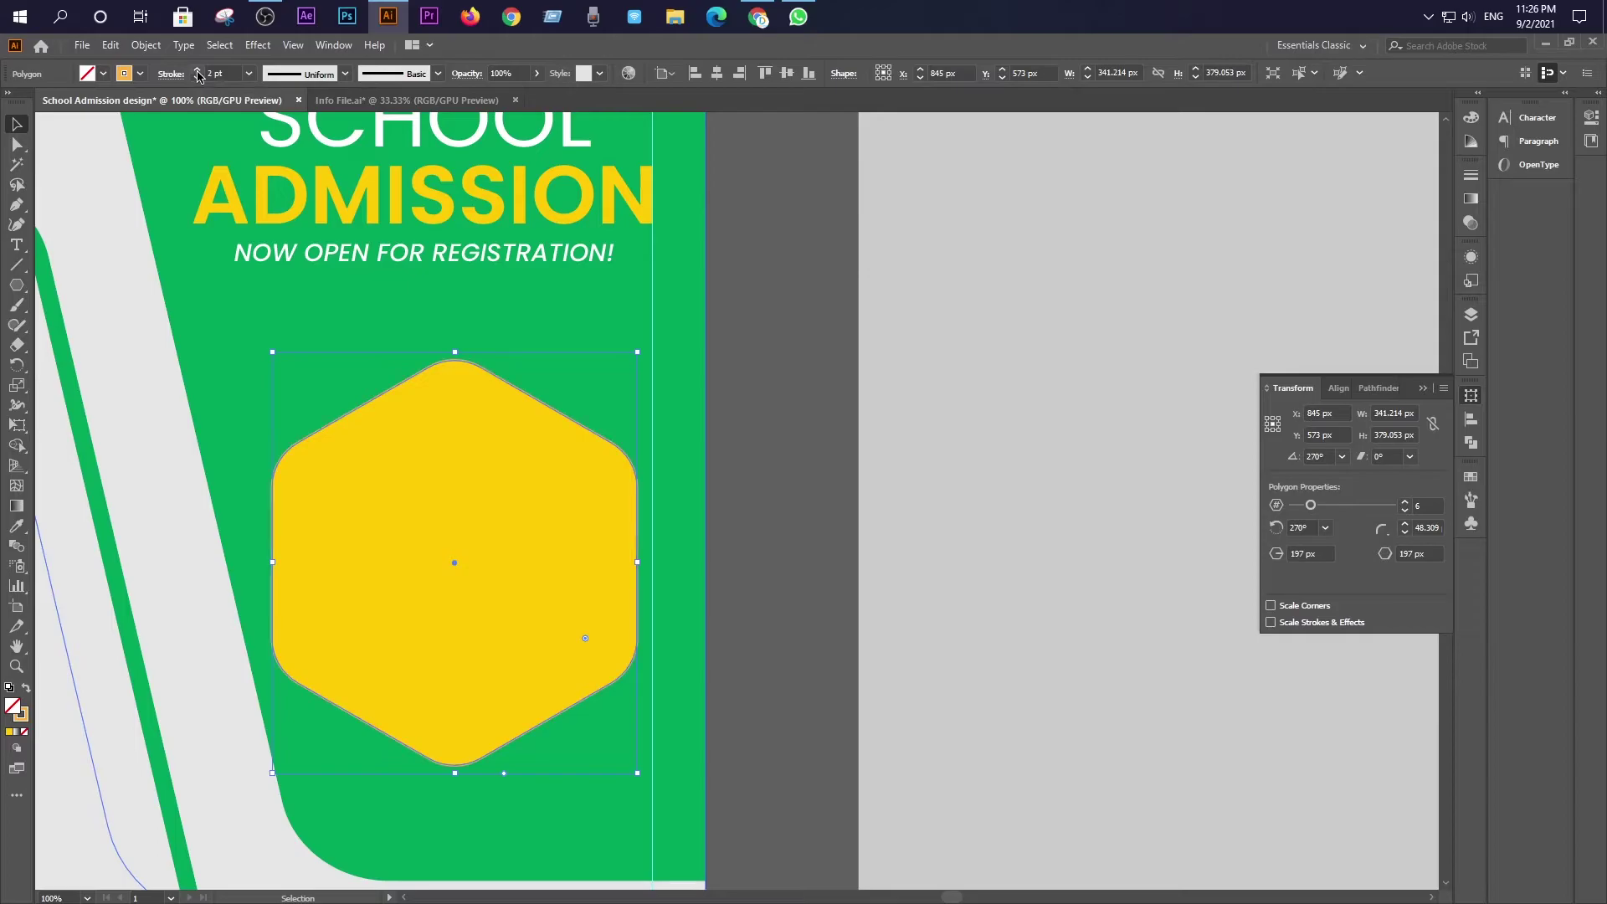
pyautogui.click(198, 73)
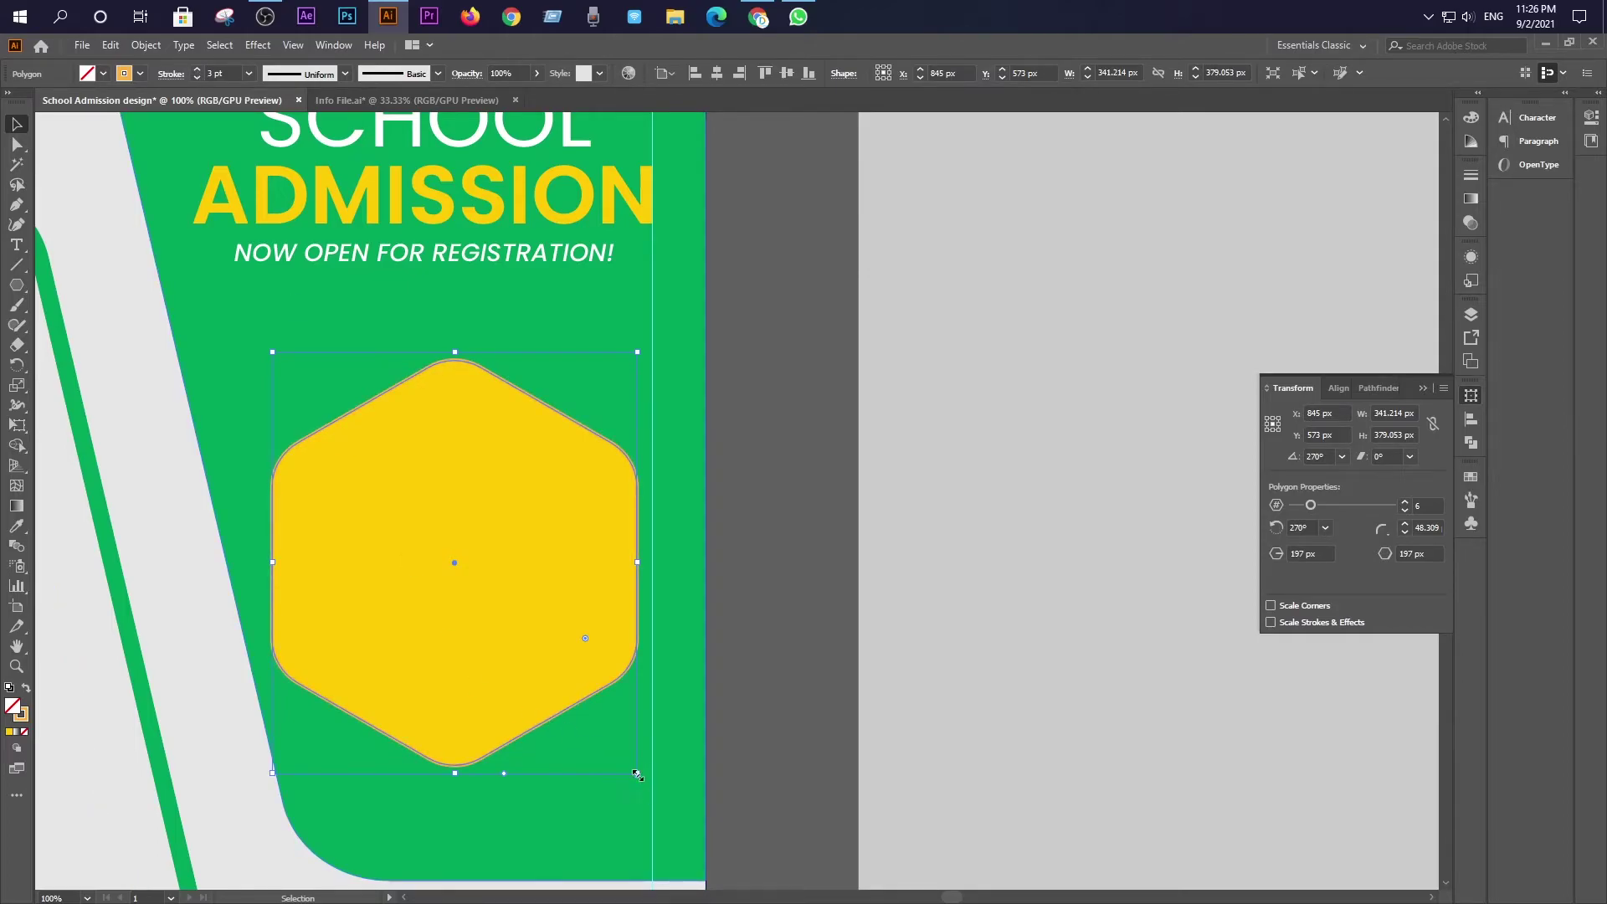
# Enlarge the hexagon outline around its centre to about 363 x 404 px and thicken its stroke to 8 pt
pyautogui.moveTo(638, 775); pyautogui.dragTo(650, 793)
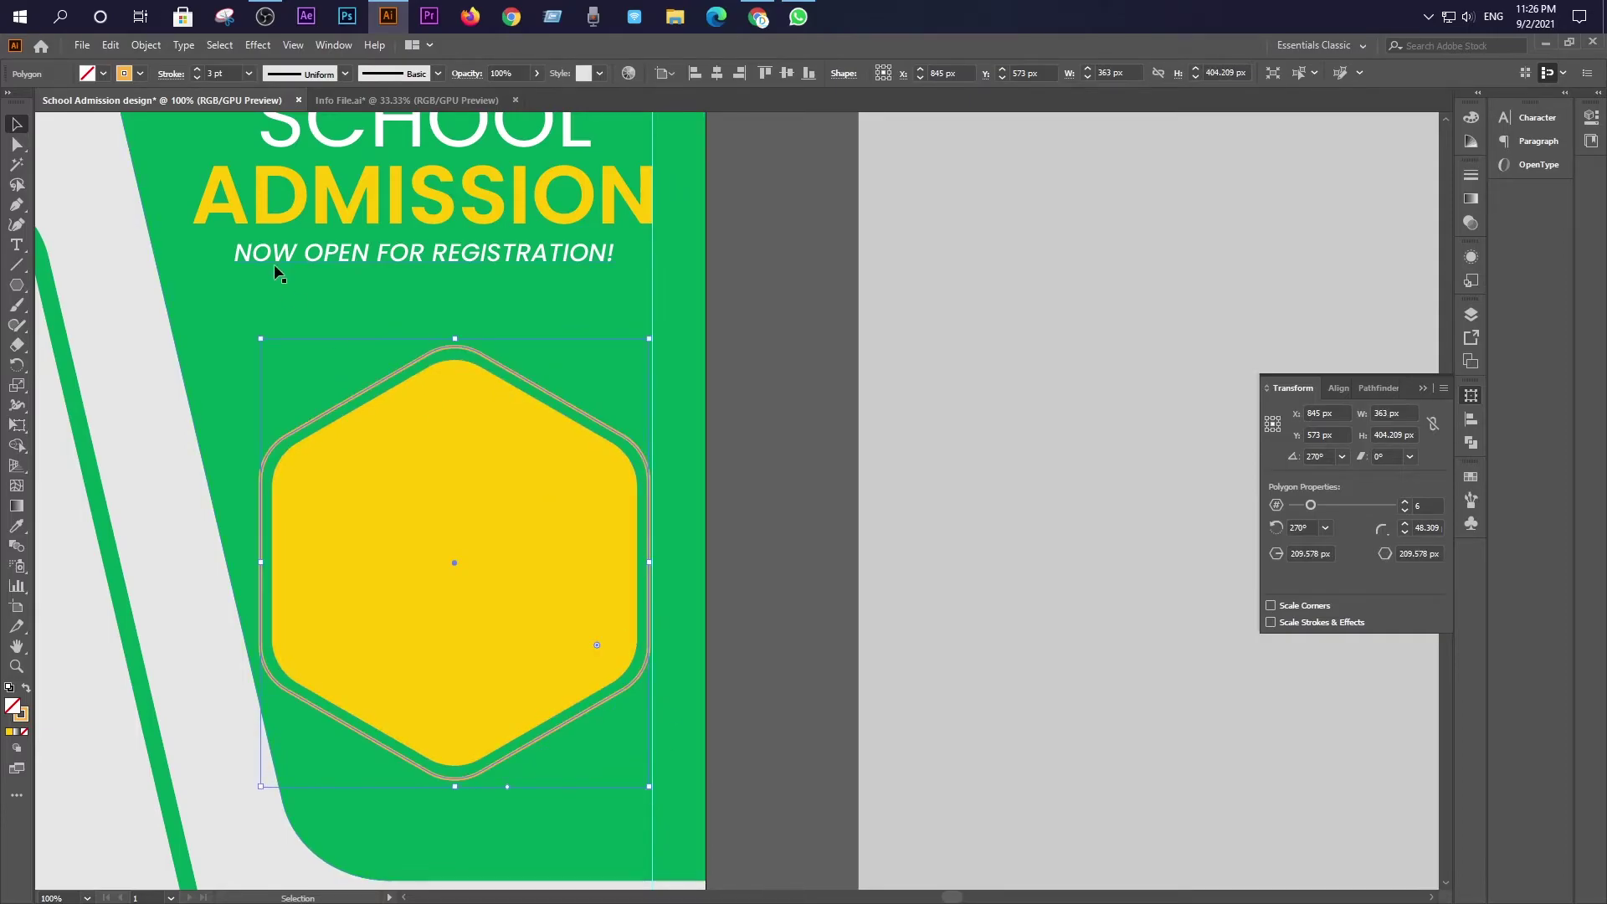
pyautogui.click(198, 72)
pyautogui.click(198, 72)
pyautogui.click(195, 72)
pyautogui.click(196, 71)
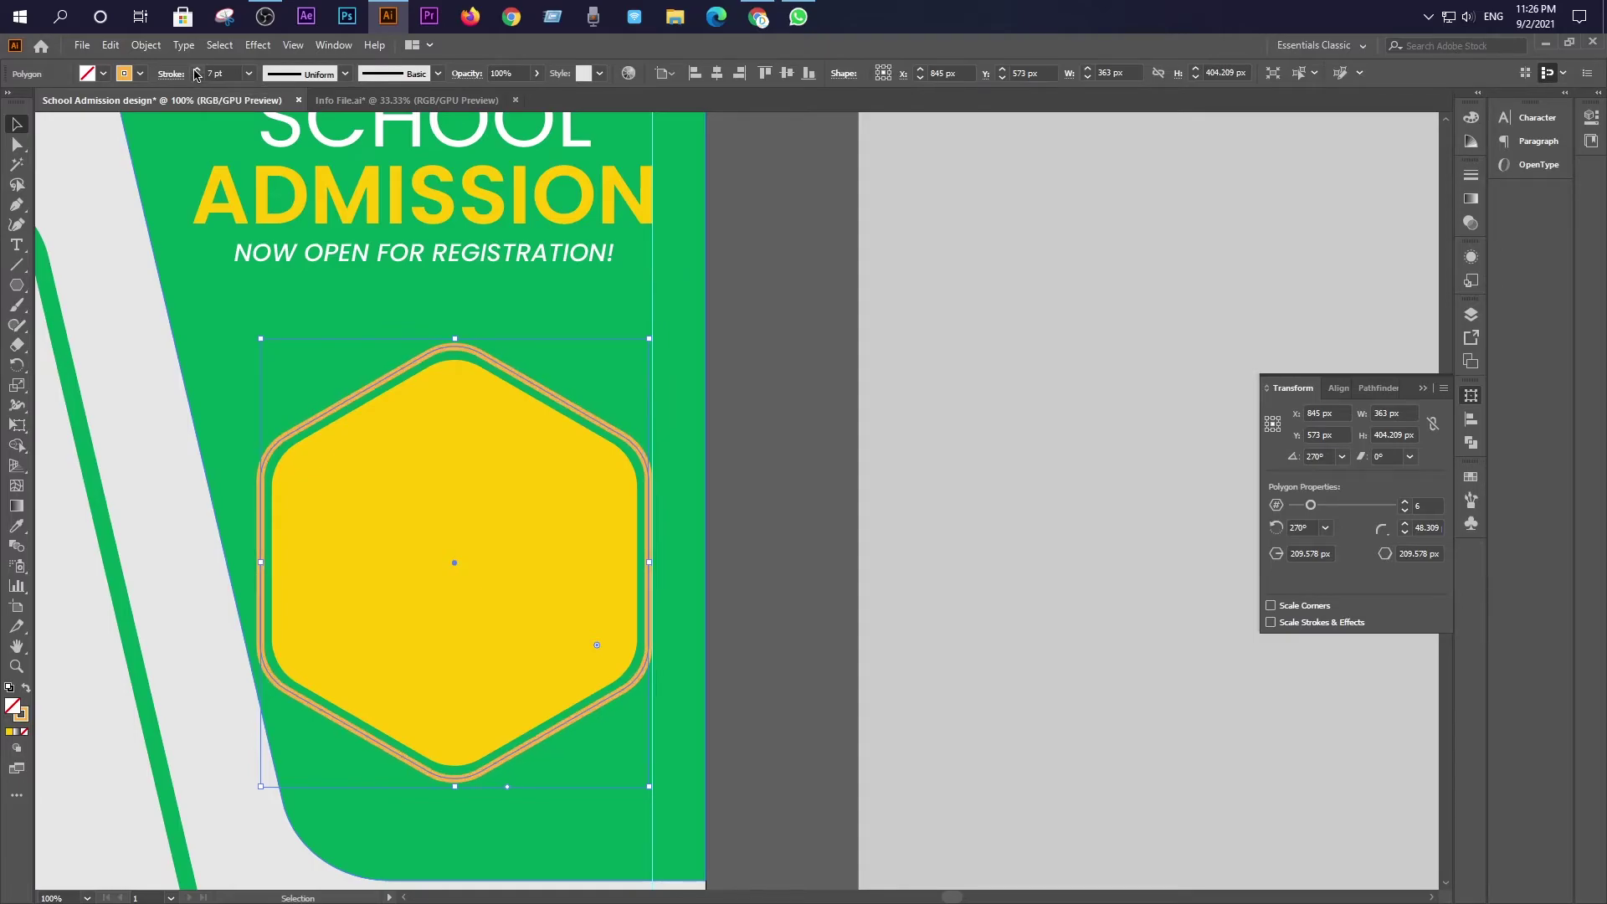
pyautogui.click(196, 71)
# Expand the orange hexagon outline into a filled shape and deselect it
pyautogui.click(160, 47)
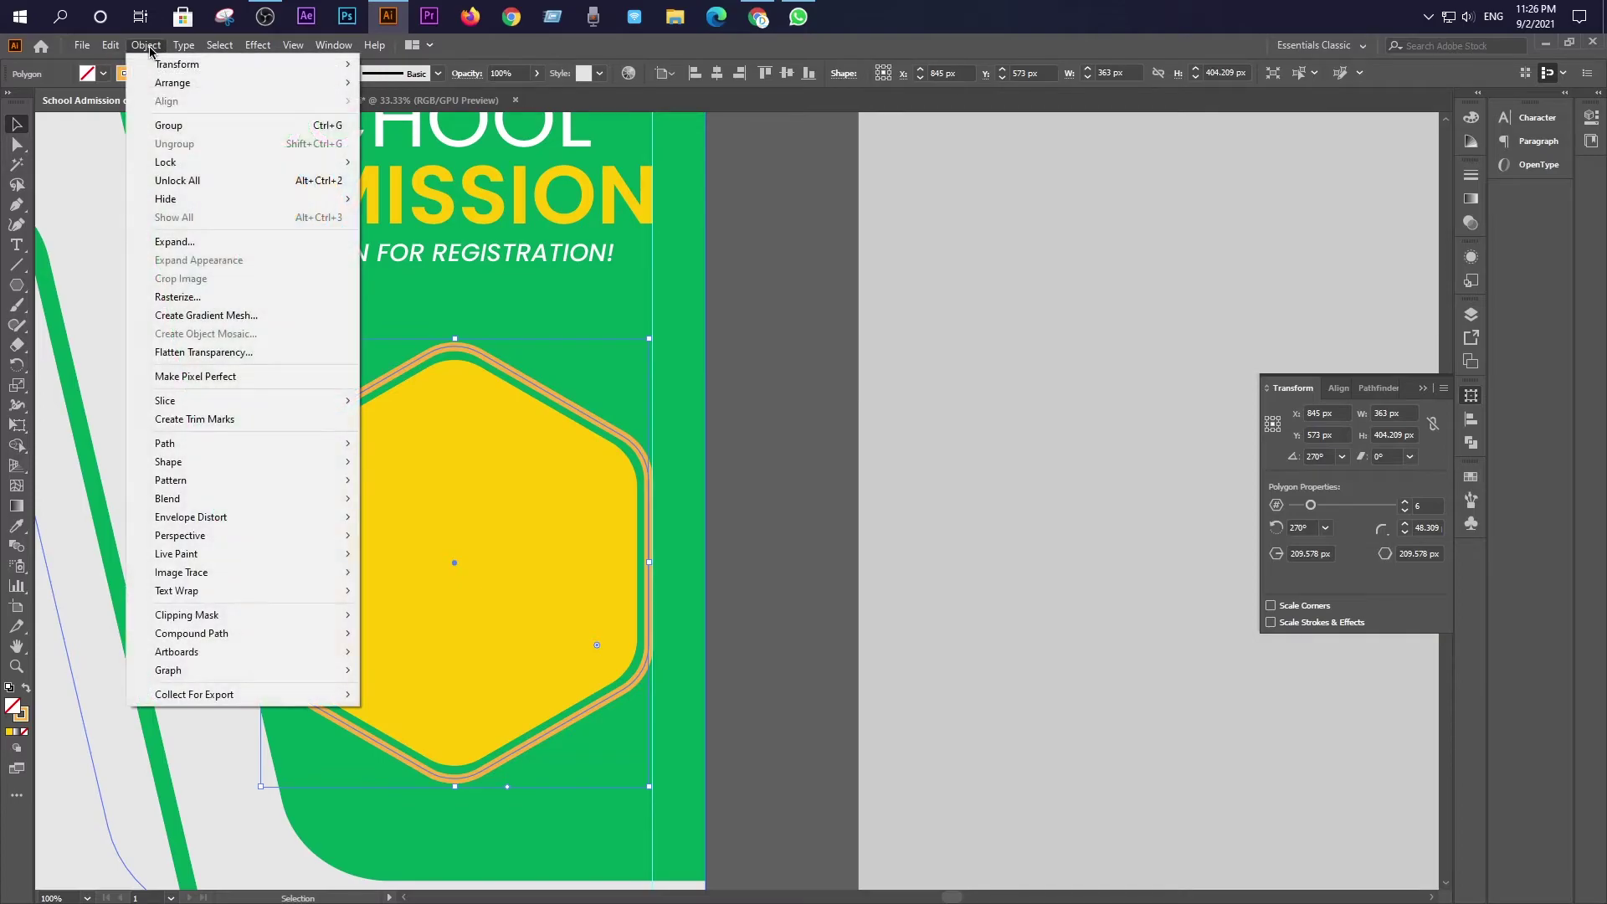
pyautogui.click(183, 245)
pyautogui.click(751, 568)
pyautogui.click(751, 569)
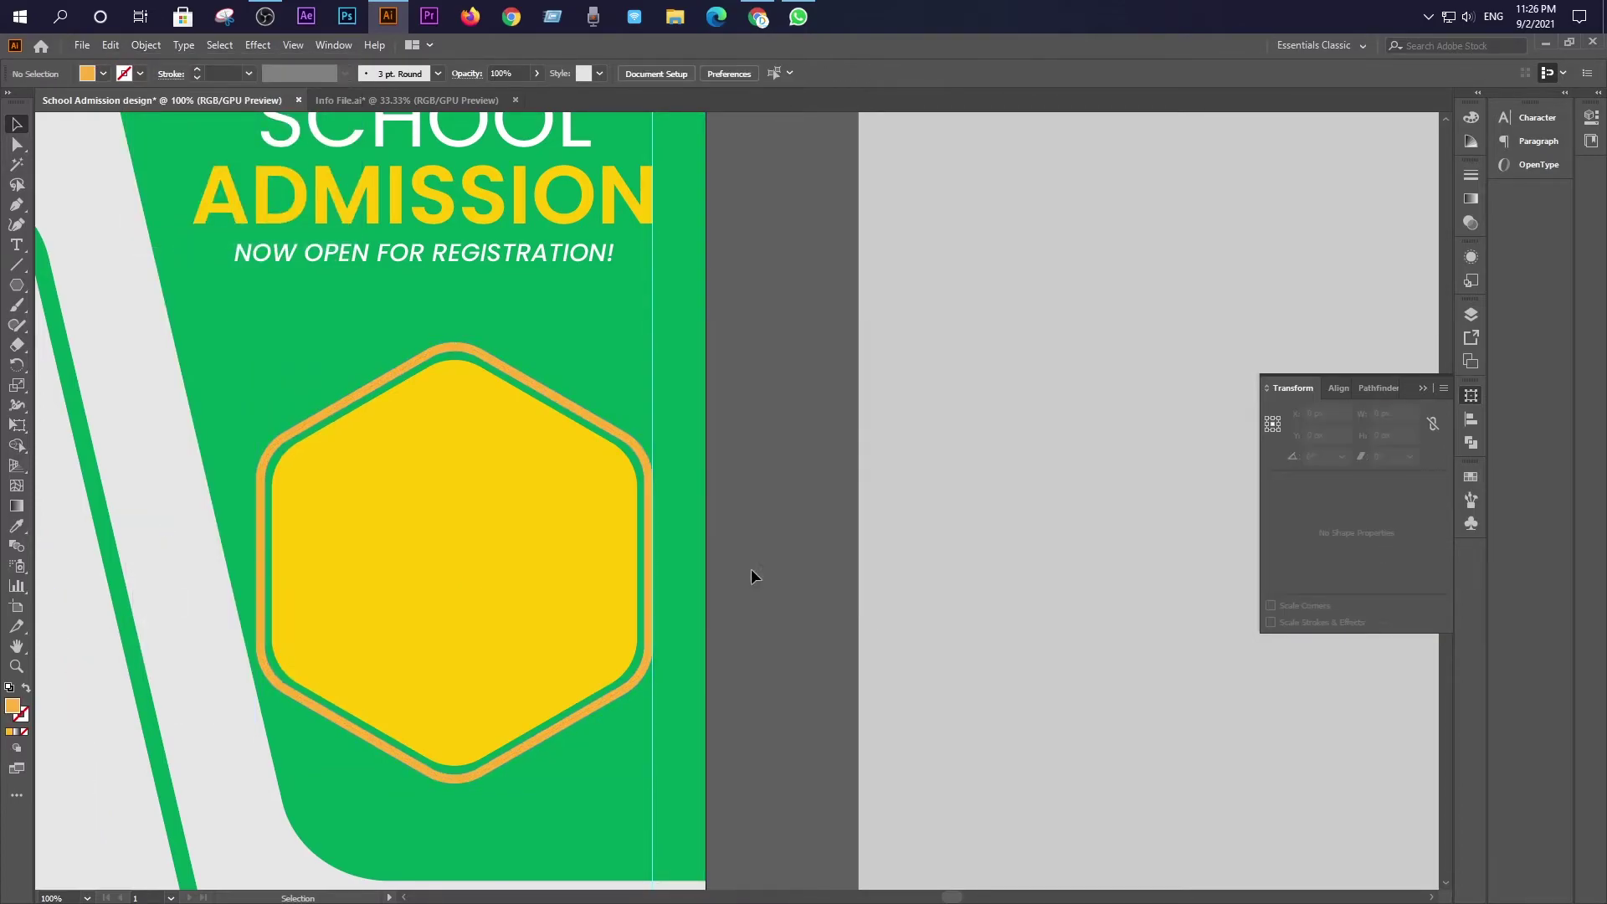
# Group the orange ring with the yellow hexagon and scale the group down around its centre to about 342 x 380 px
pyautogui.click(512, 377)
pyautogui.press('a')
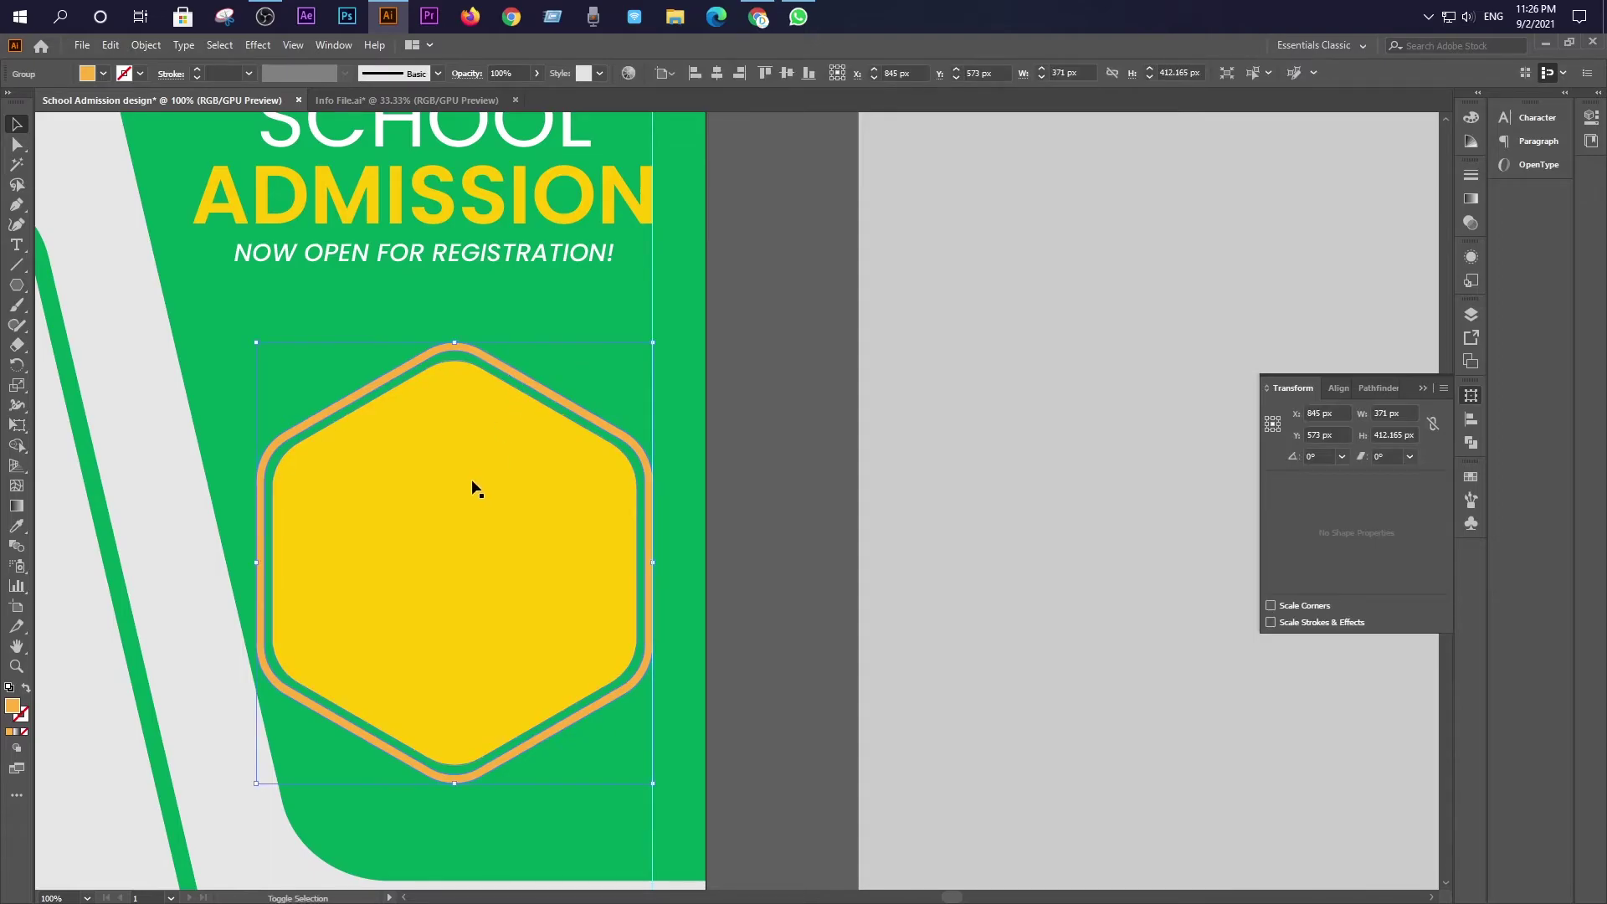
pyautogui.rightClick(471, 485)
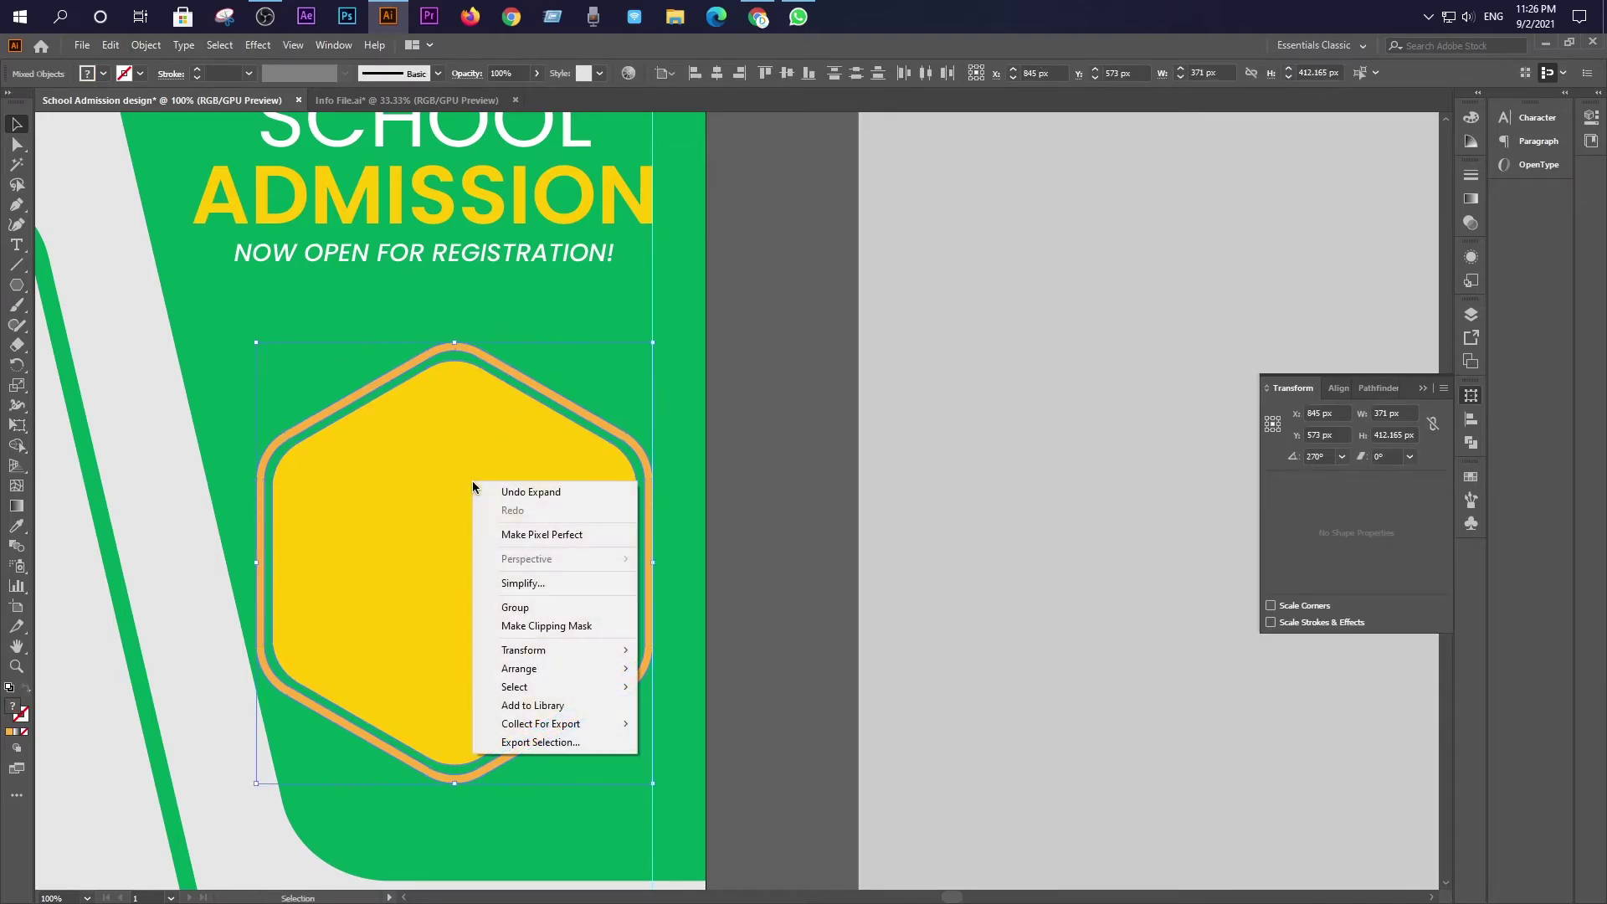
pyautogui.click(514, 608)
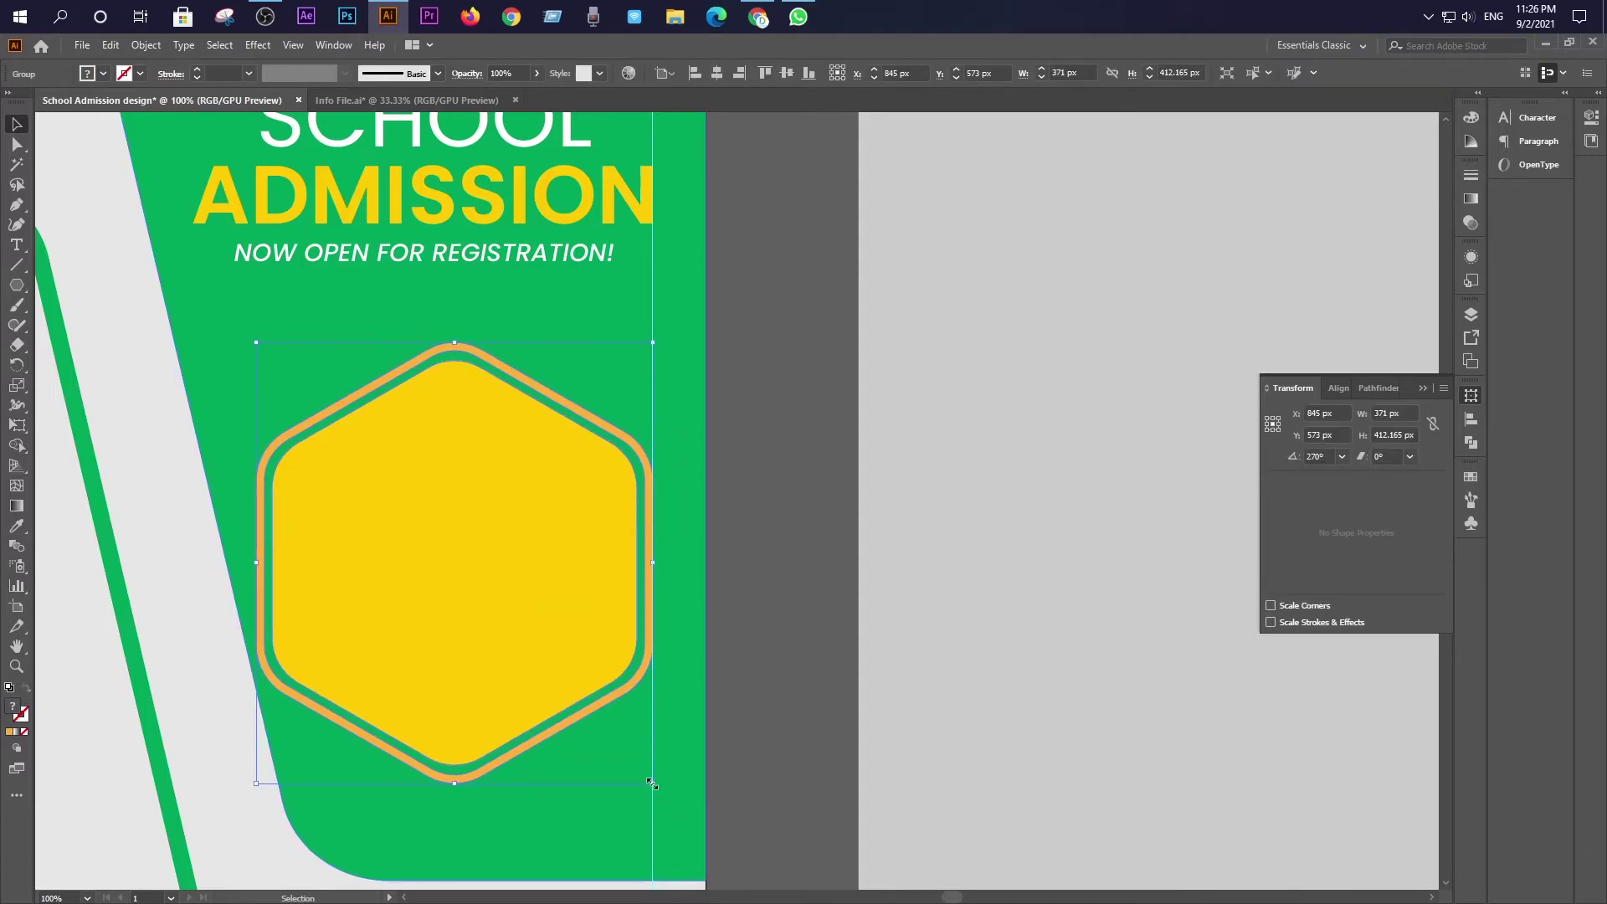
pyautogui.moveTo(652, 784); pyautogui.dragTo(637, 765)
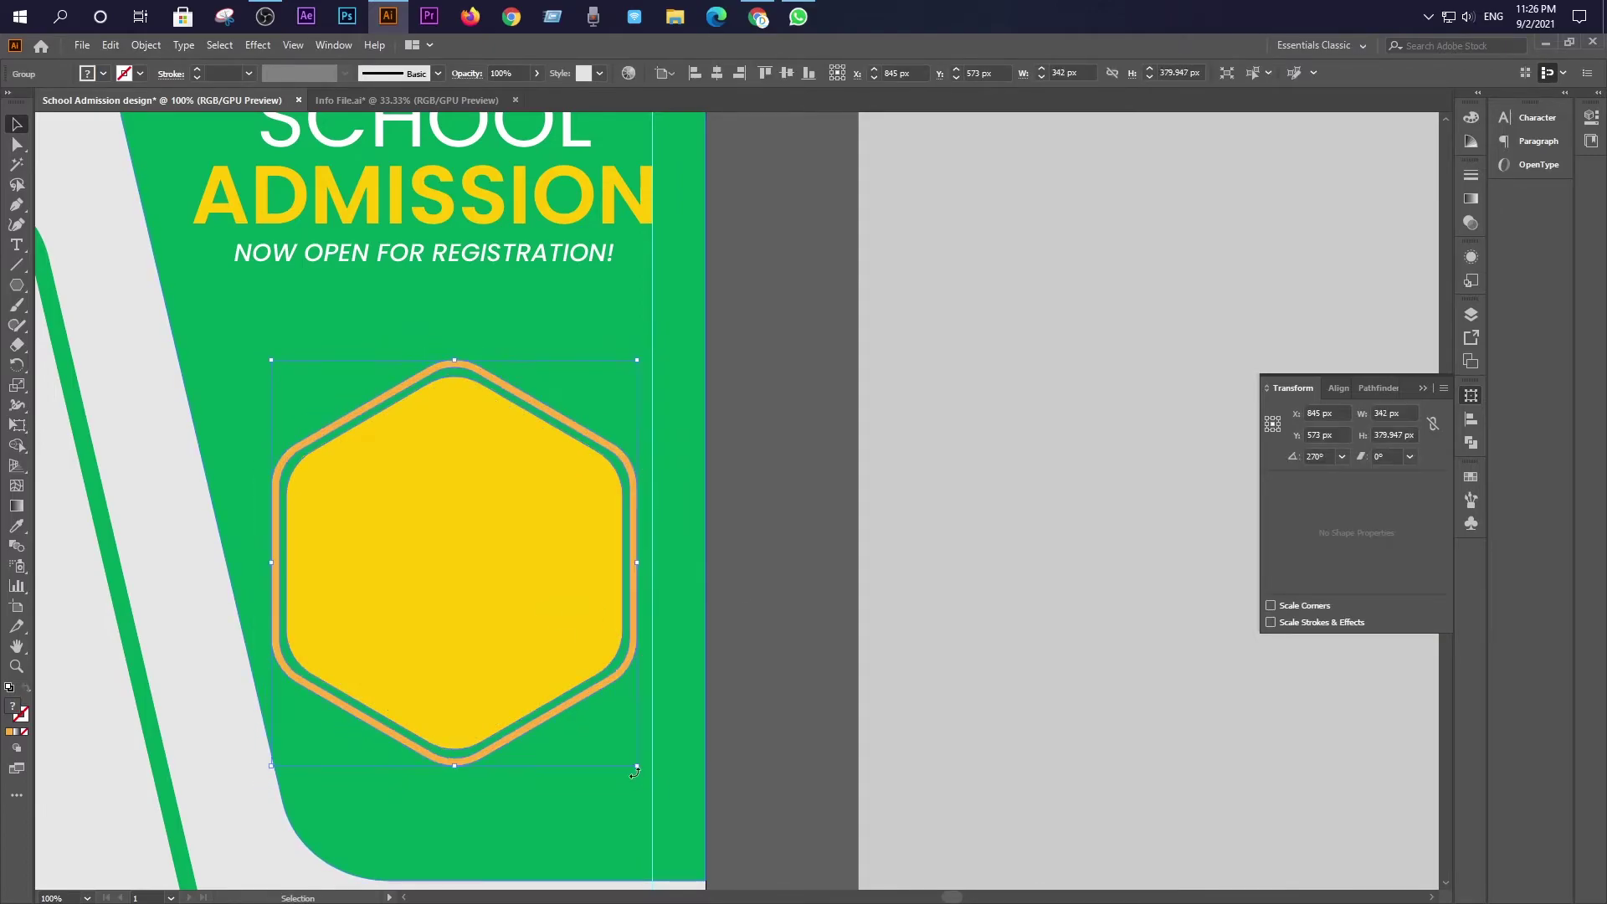
# Move the hexagon badge group horizontally until its outer edge meets the vertical margin guide, centred at X 859 px
pyautogui.click(762, 664)
pyautogui.click(419, 598)
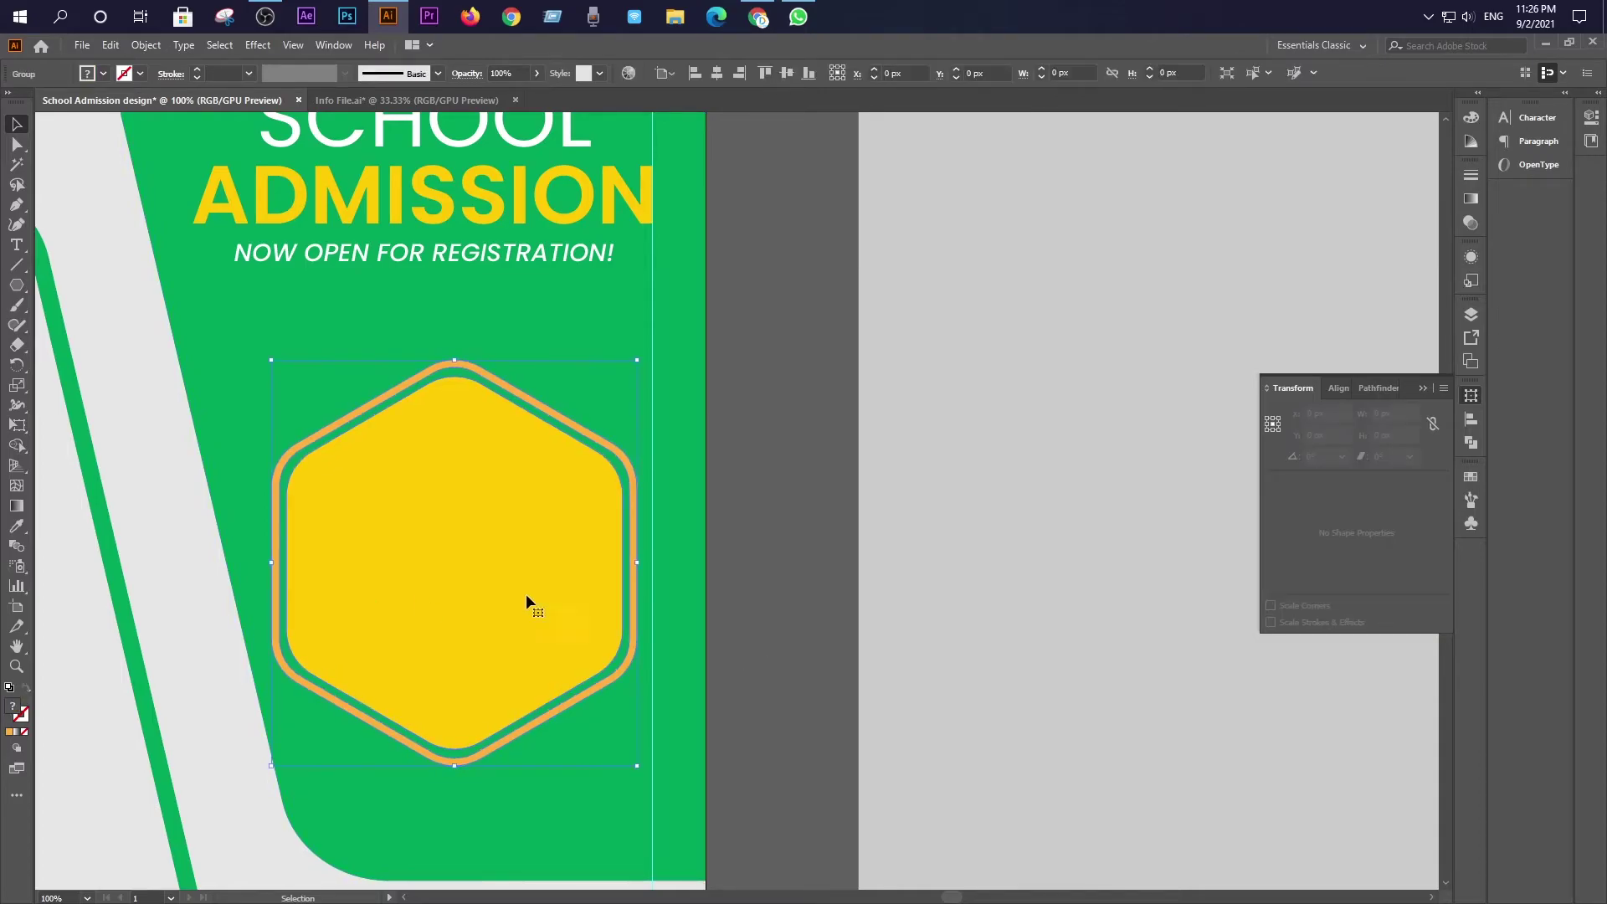
pyautogui.scroll(3, 657, 580)
pyautogui.moveTo(424, 561); pyautogui.dragTo(465, 564)
pyautogui.moveTo(419, 574); pyautogui.dragTo(440, 575)
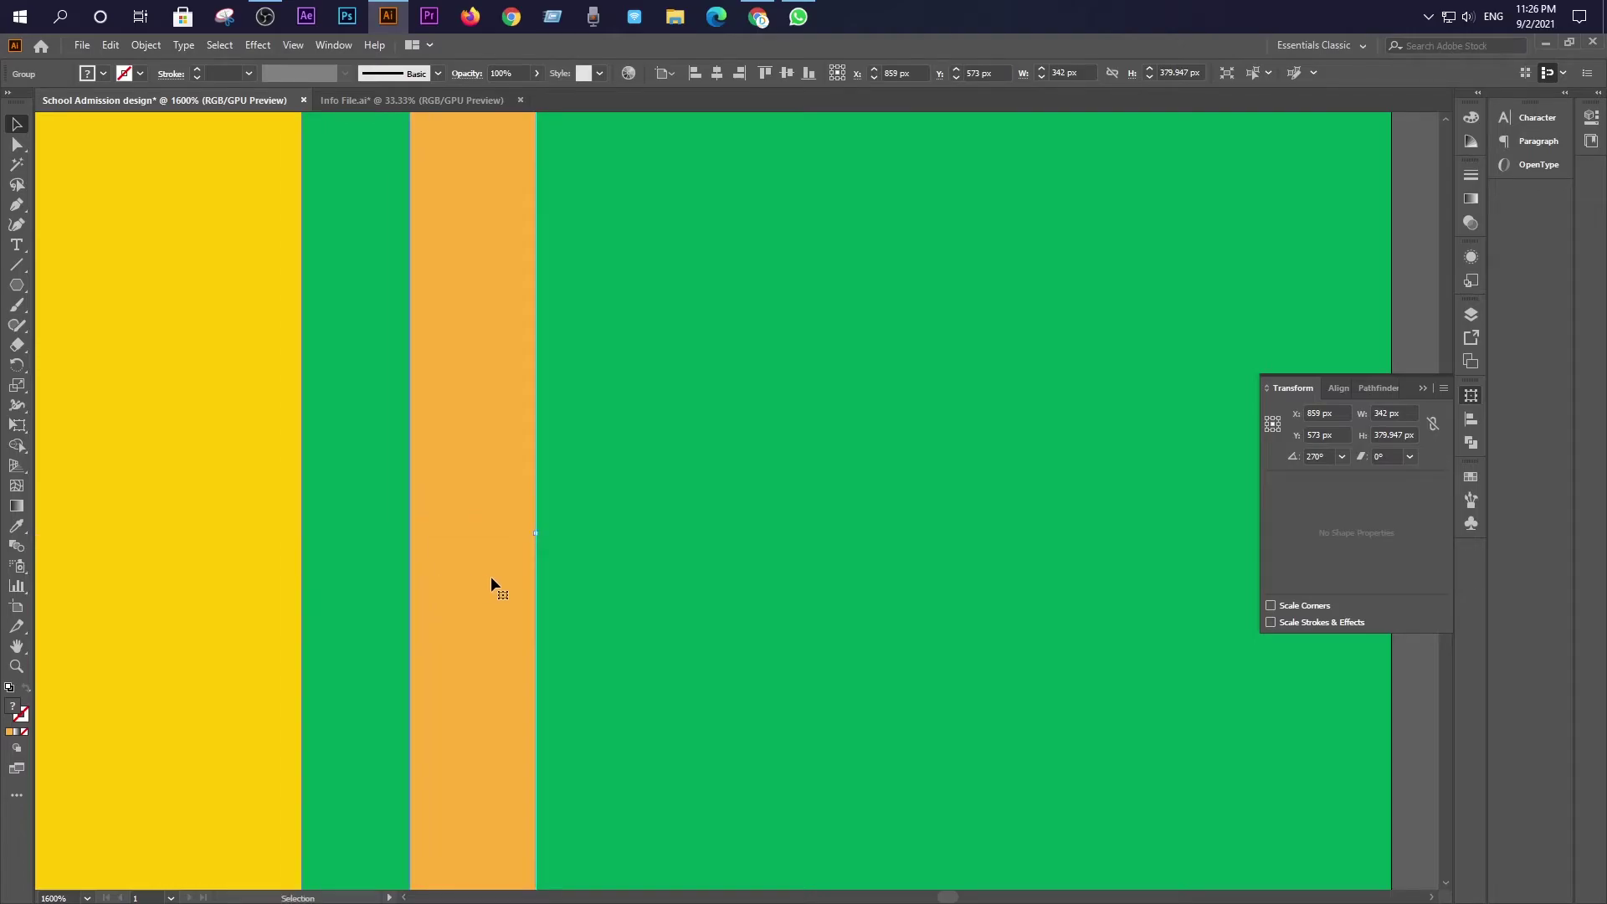
pyautogui.scroll(-10, 490, 576)
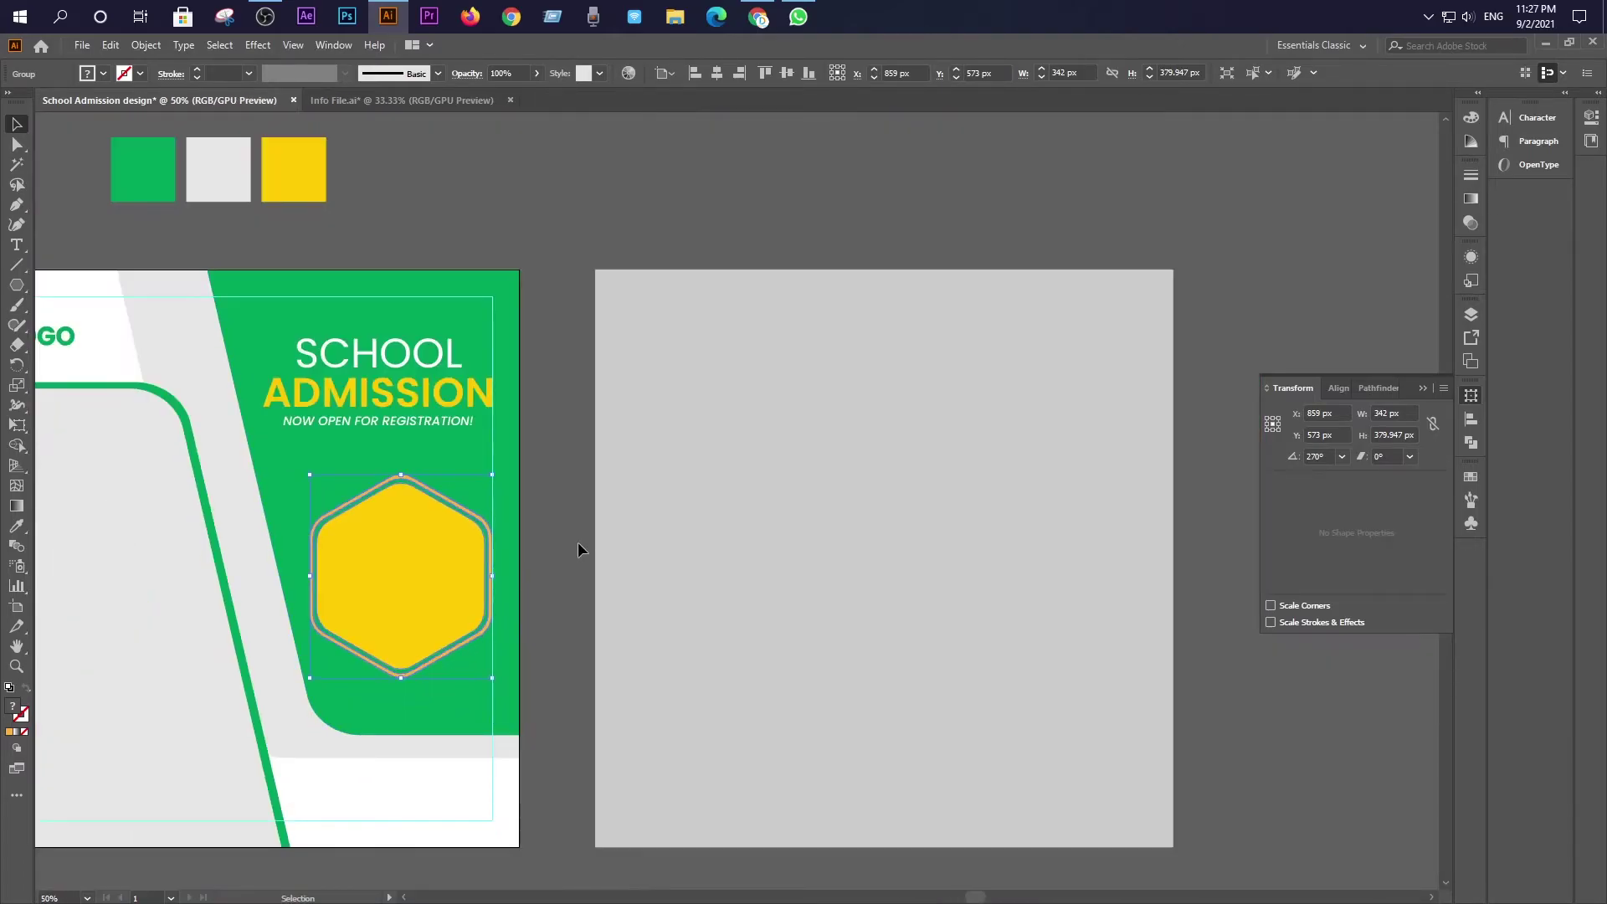
pyautogui.click(582, 536)
# Align the headline text's right edge to the hexagon badge, using the badge as the key object
pyautogui.click(405, 567)
pyautogui.keyDown('shift'); pyautogui.click(383, 405); pyautogui.keyUp('shift')
pyautogui.click(404, 604)
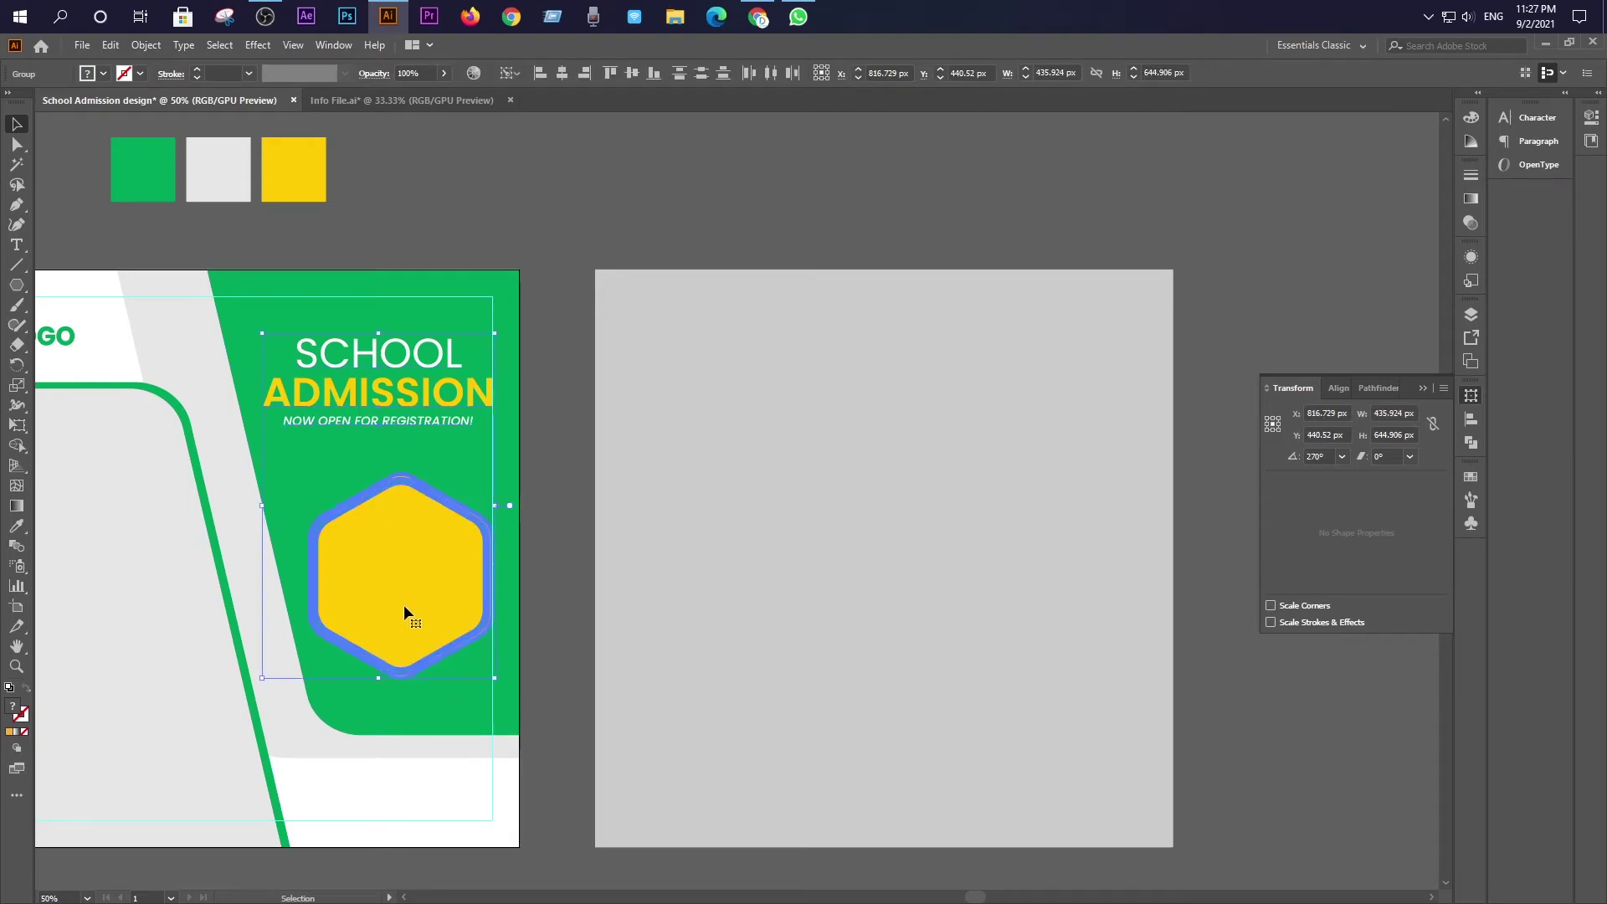
pyautogui.click(586, 74)
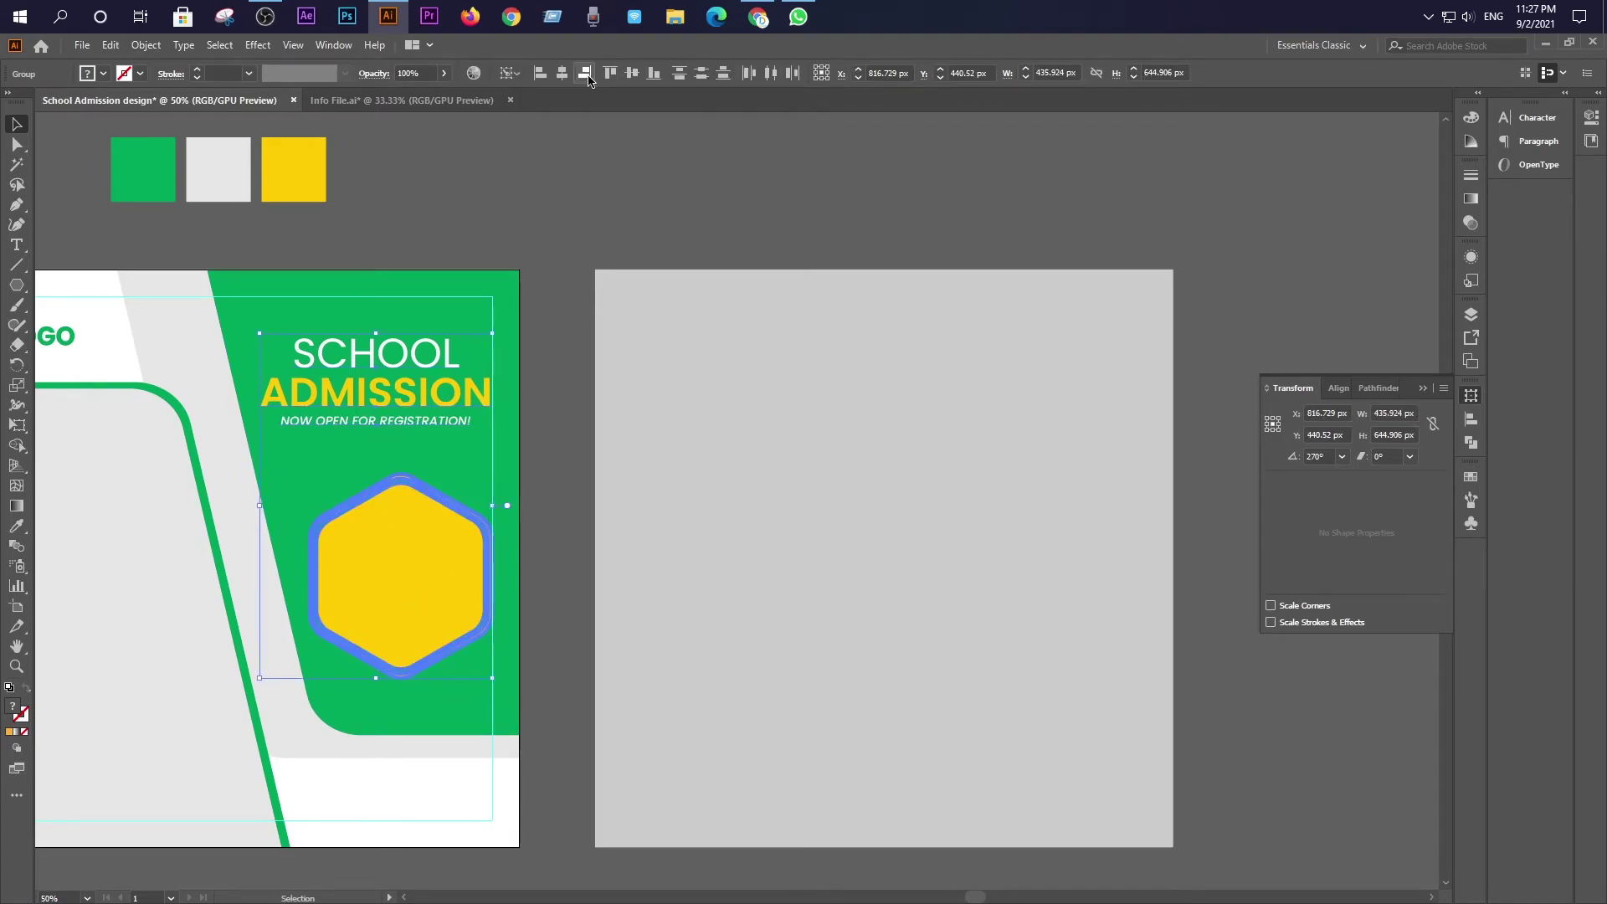
pyautogui.click(556, 317)
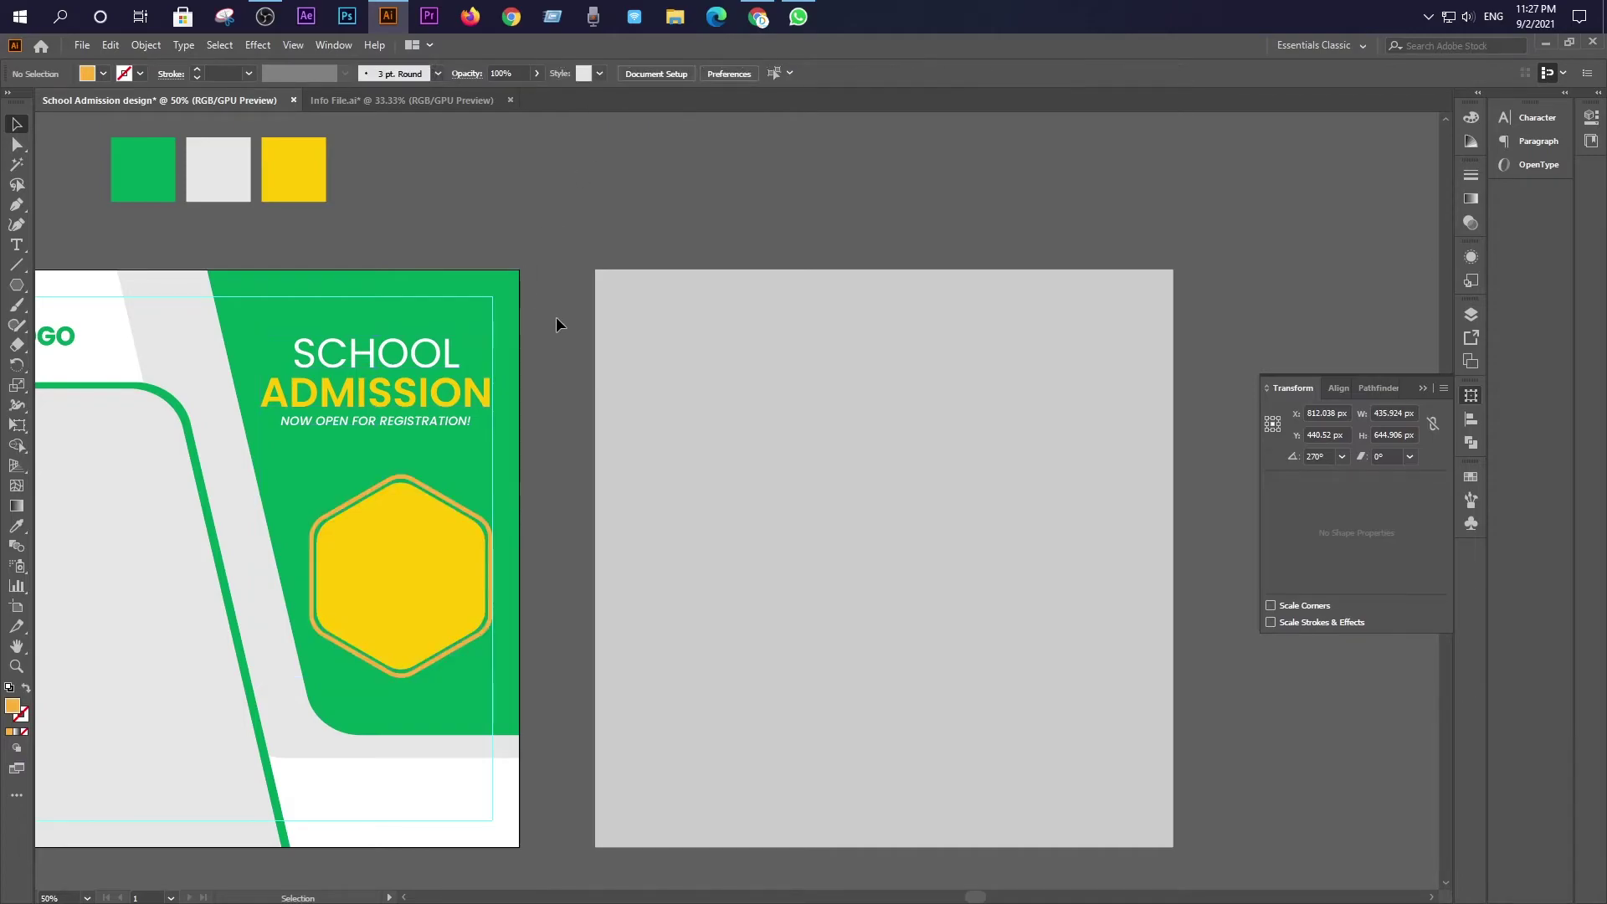
# Copy the 50% OFF text from Info File.ai into the School Admission design and place it in the middle of the yellow hexagon
pyautogui.scroll(1, 555, 318)
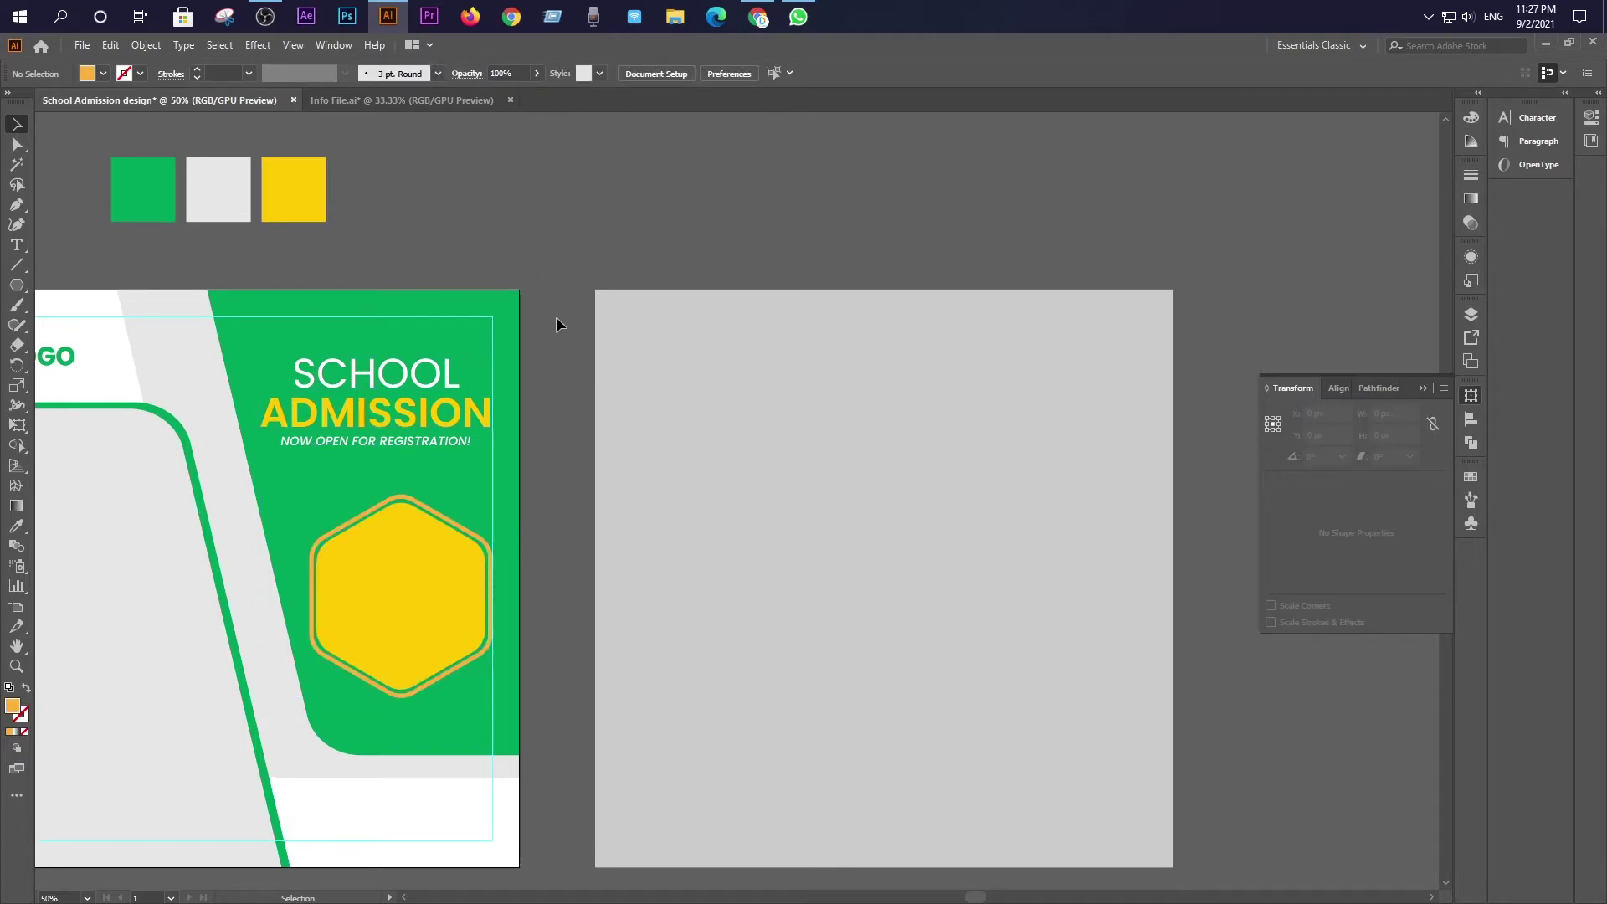
pyautogui.scroll(-2, 556, 318)
pyautogui.moveTo(557, 594); pyautogui.dragTo(790, 583)
pyautogui.click(402, 99)
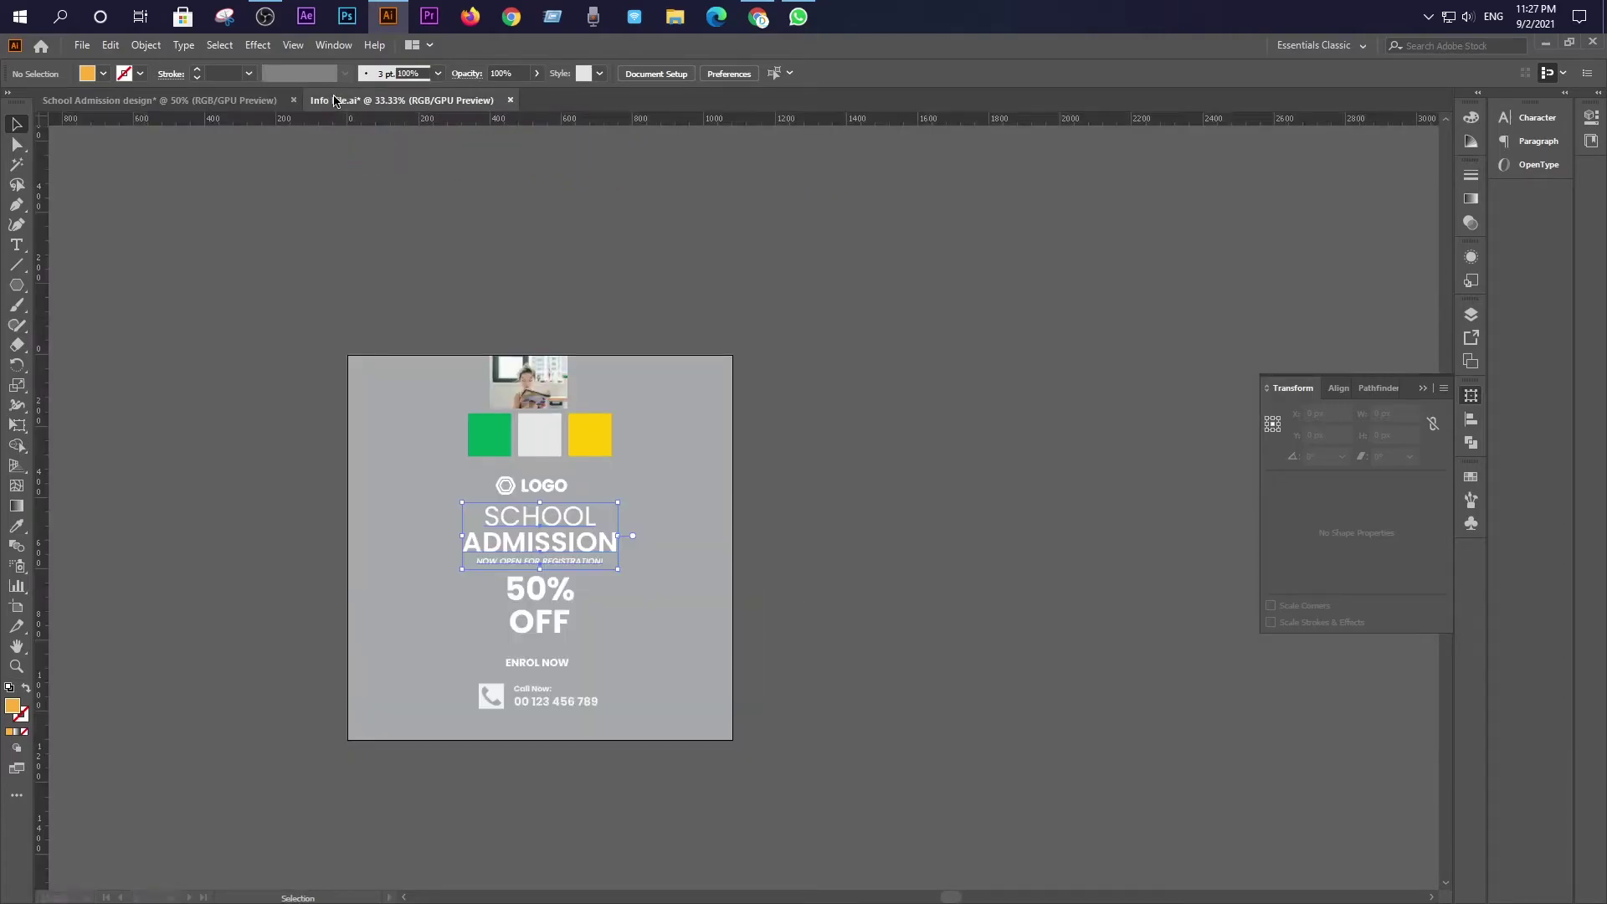
pyautogui.click(540, 634)
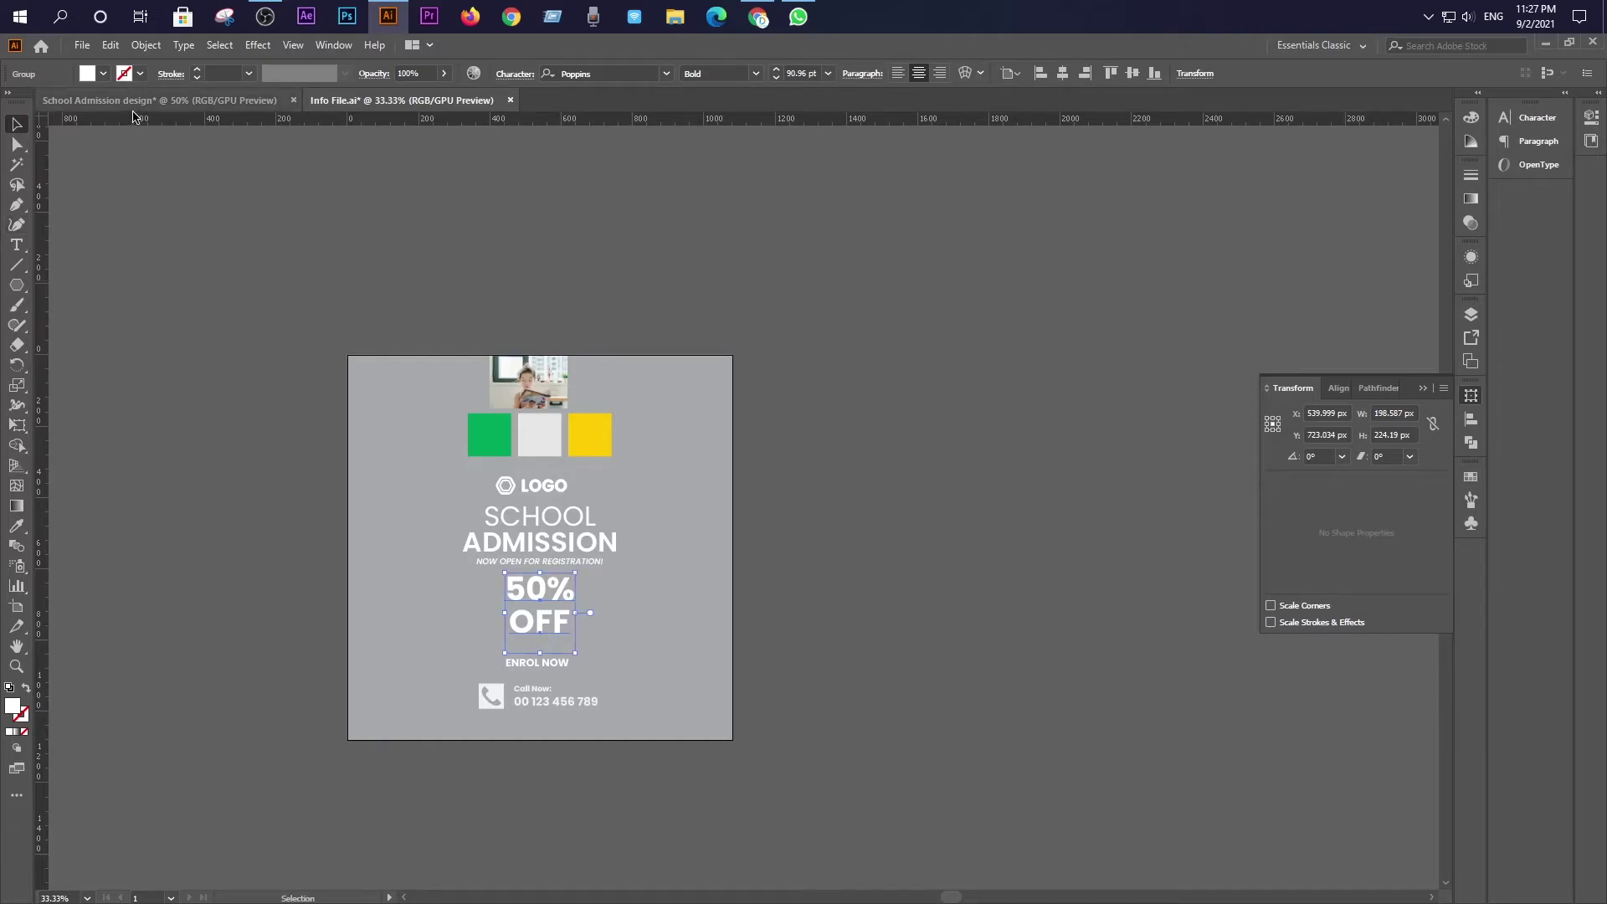
pyautogui.click(159, 99)
pyautogui.hotkey('ctrl', 'v')
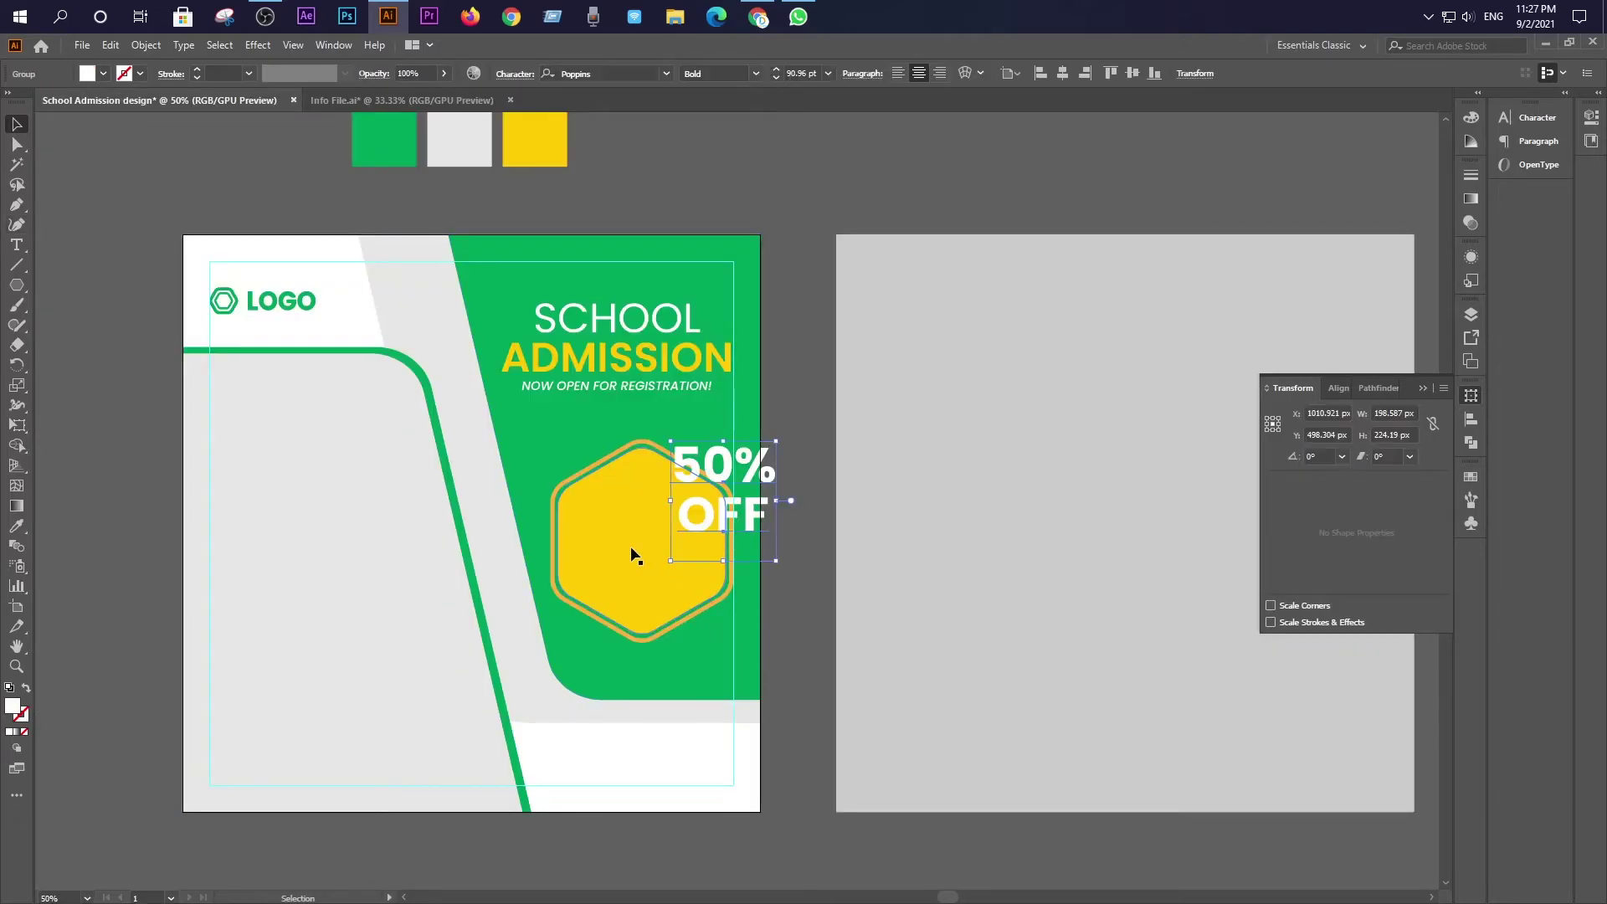
pyautogui.moveTo(709, 521); pyautogui.dragTo(631, 570)
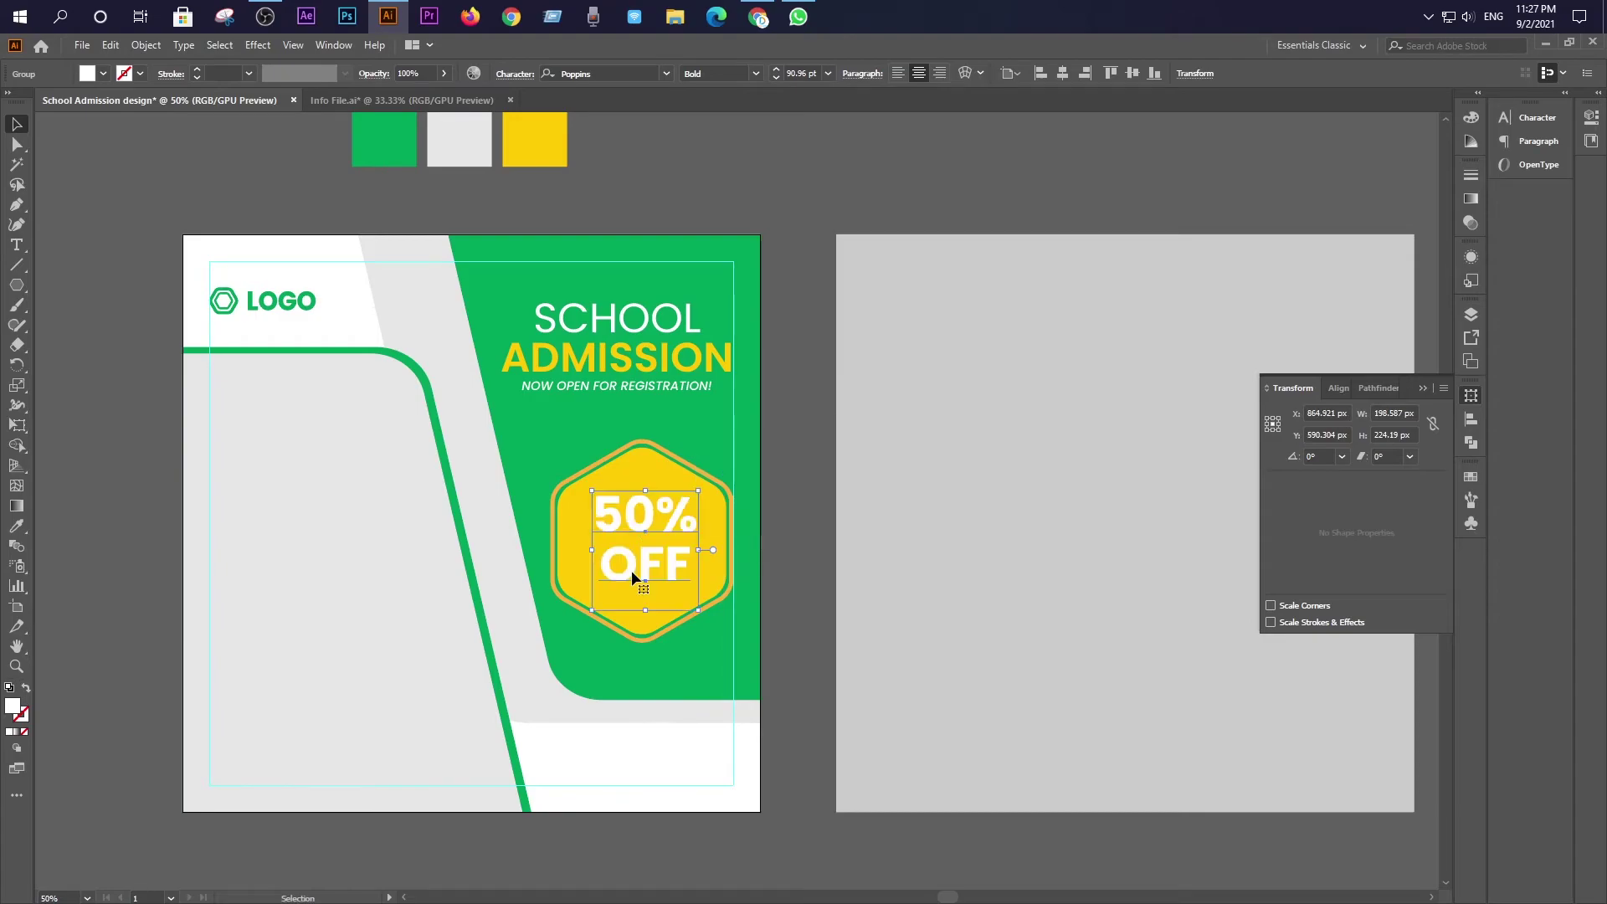
pyautogui.click(796, 493)
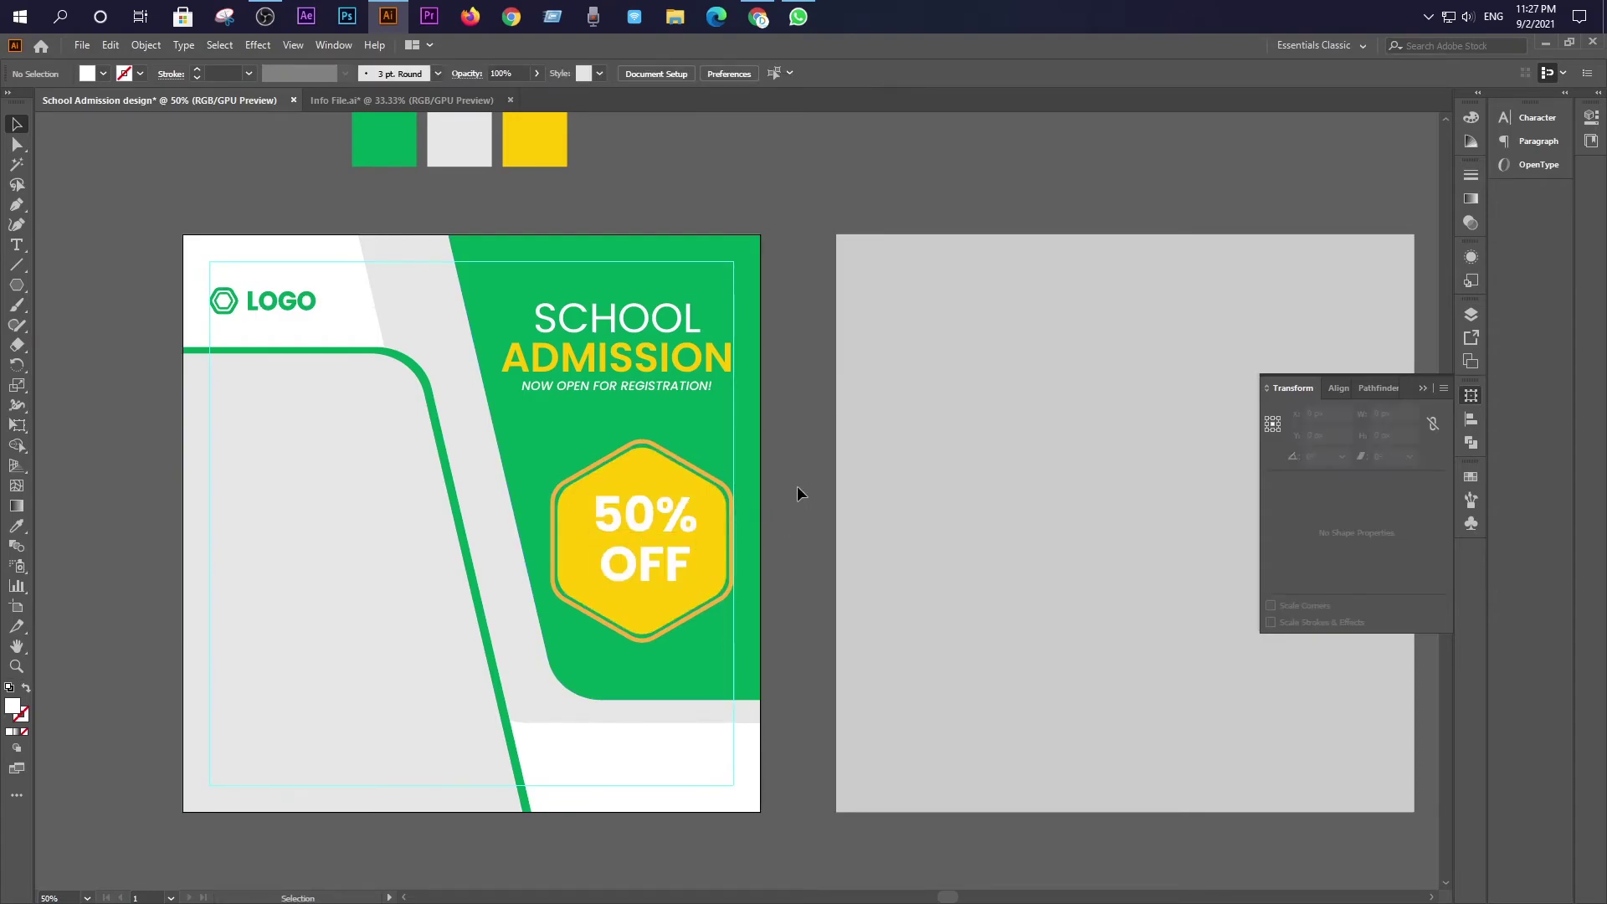
# Try light grey swatch fills on the 50% OFF text and set its fill back to white
pyautogui.click(632, 568)
pyautogui.click(101, 74)
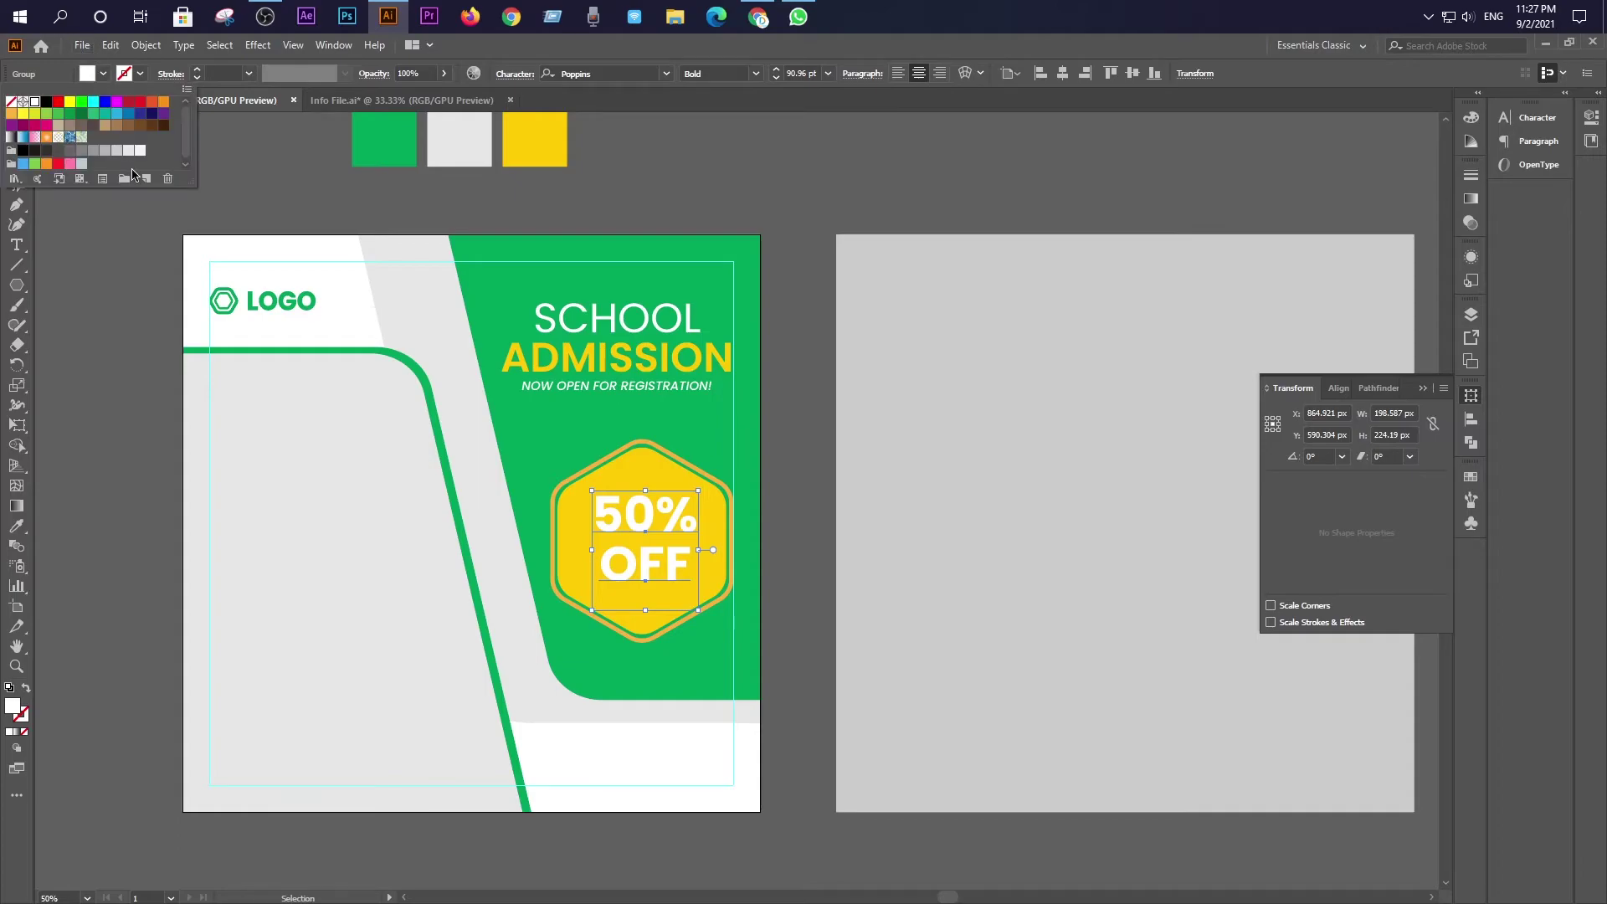
pyautogui.click(126, 149)
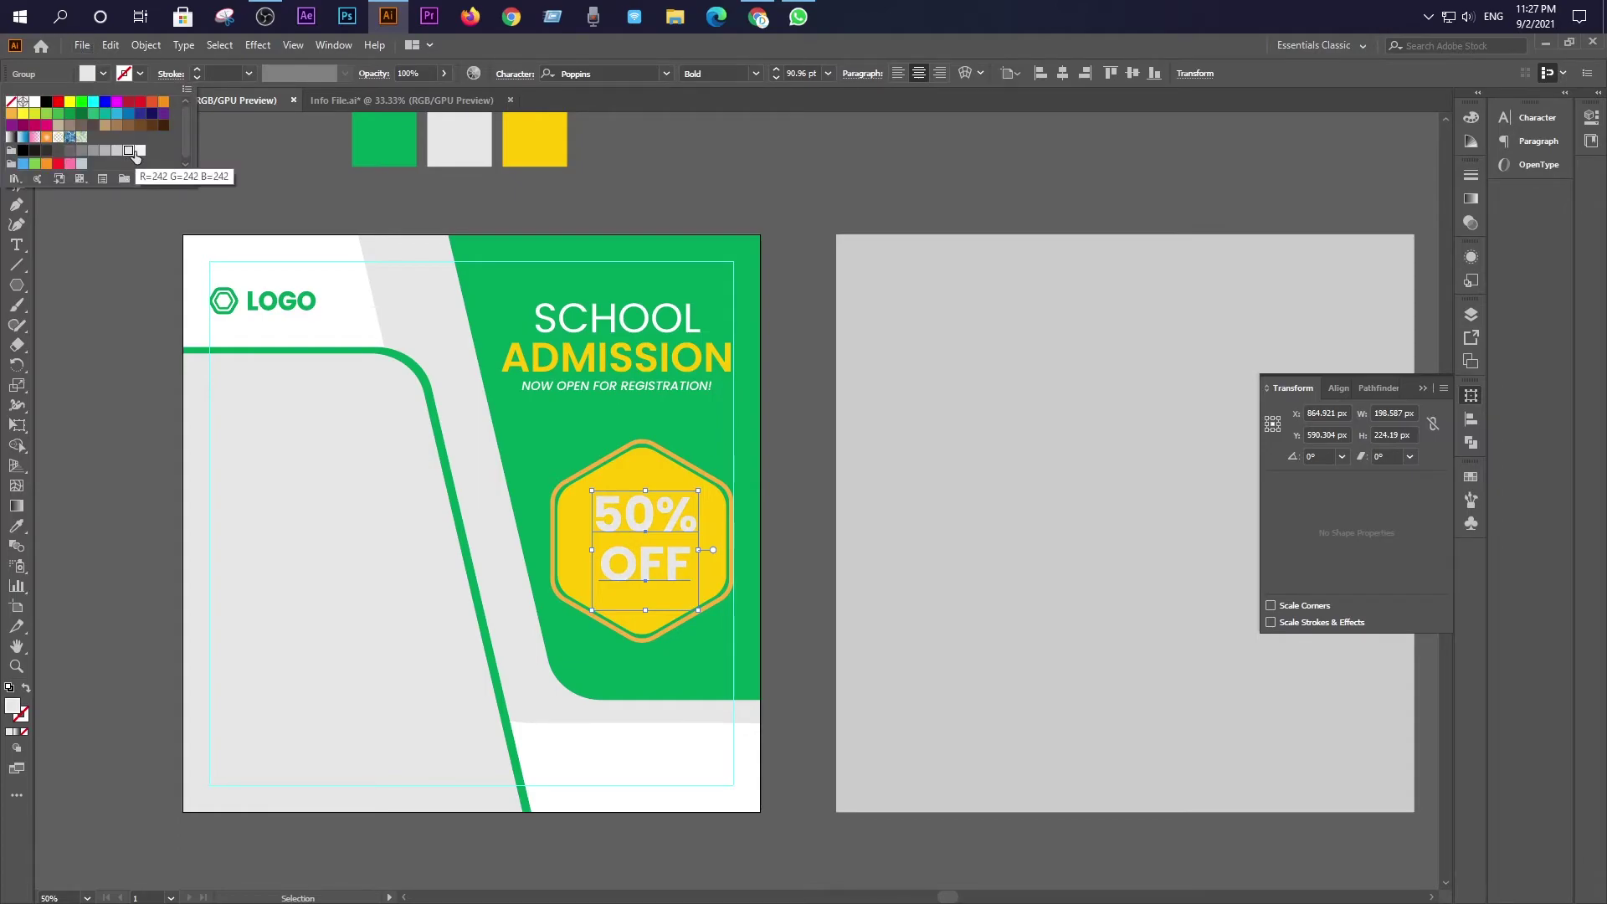
pyautogui.click(138, 153)
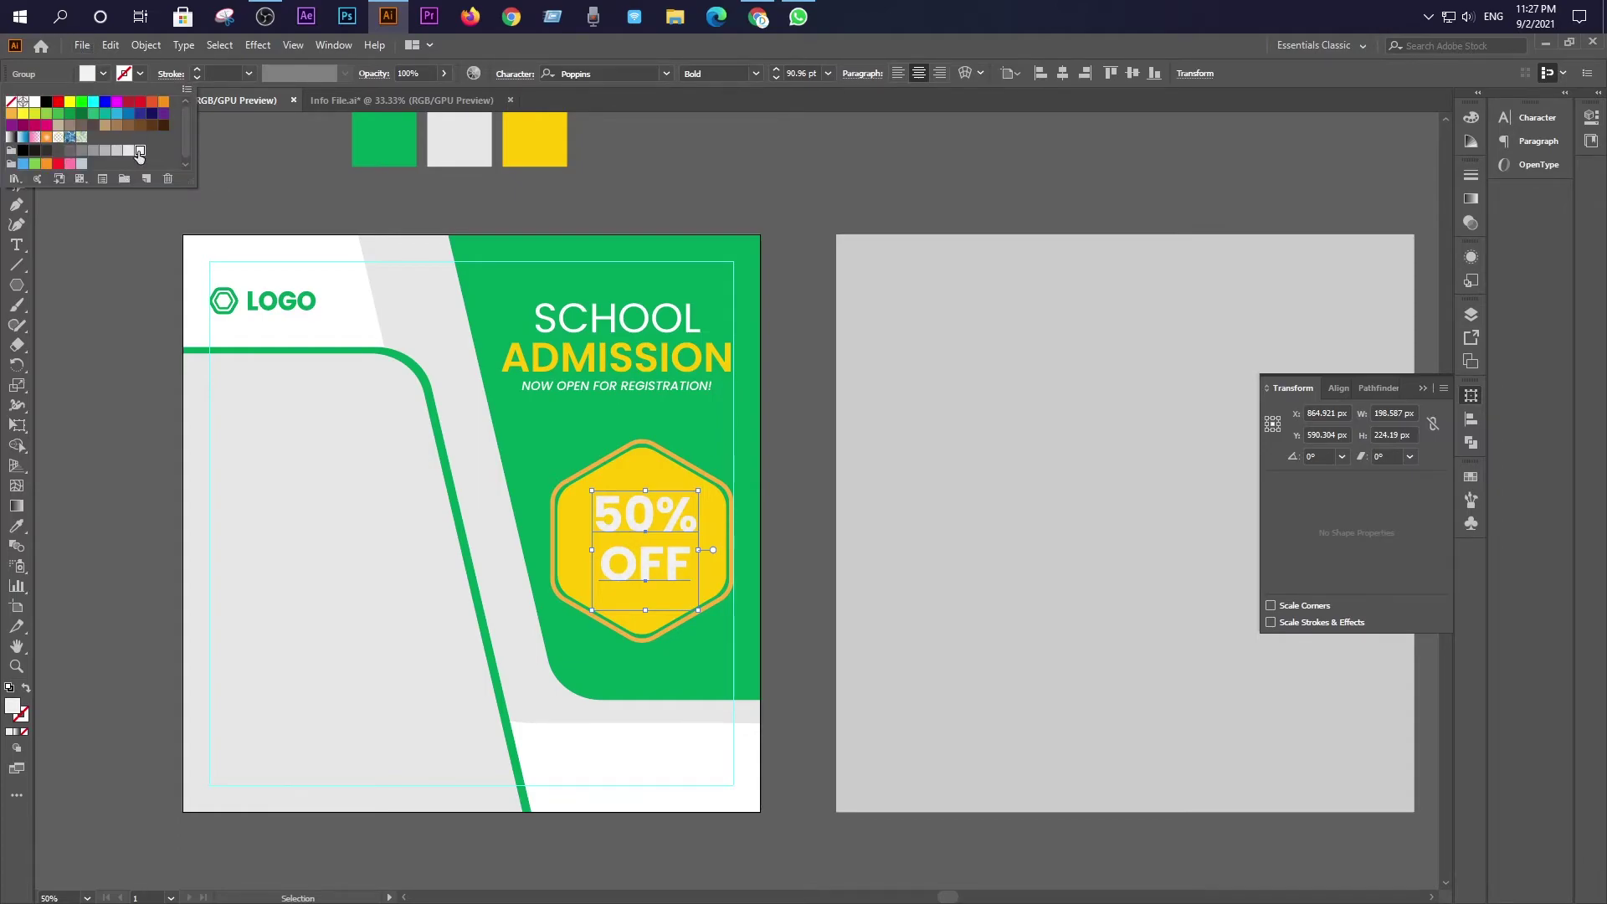
pyautogui.click(35, 101)
pyautogui.click(109, 397)
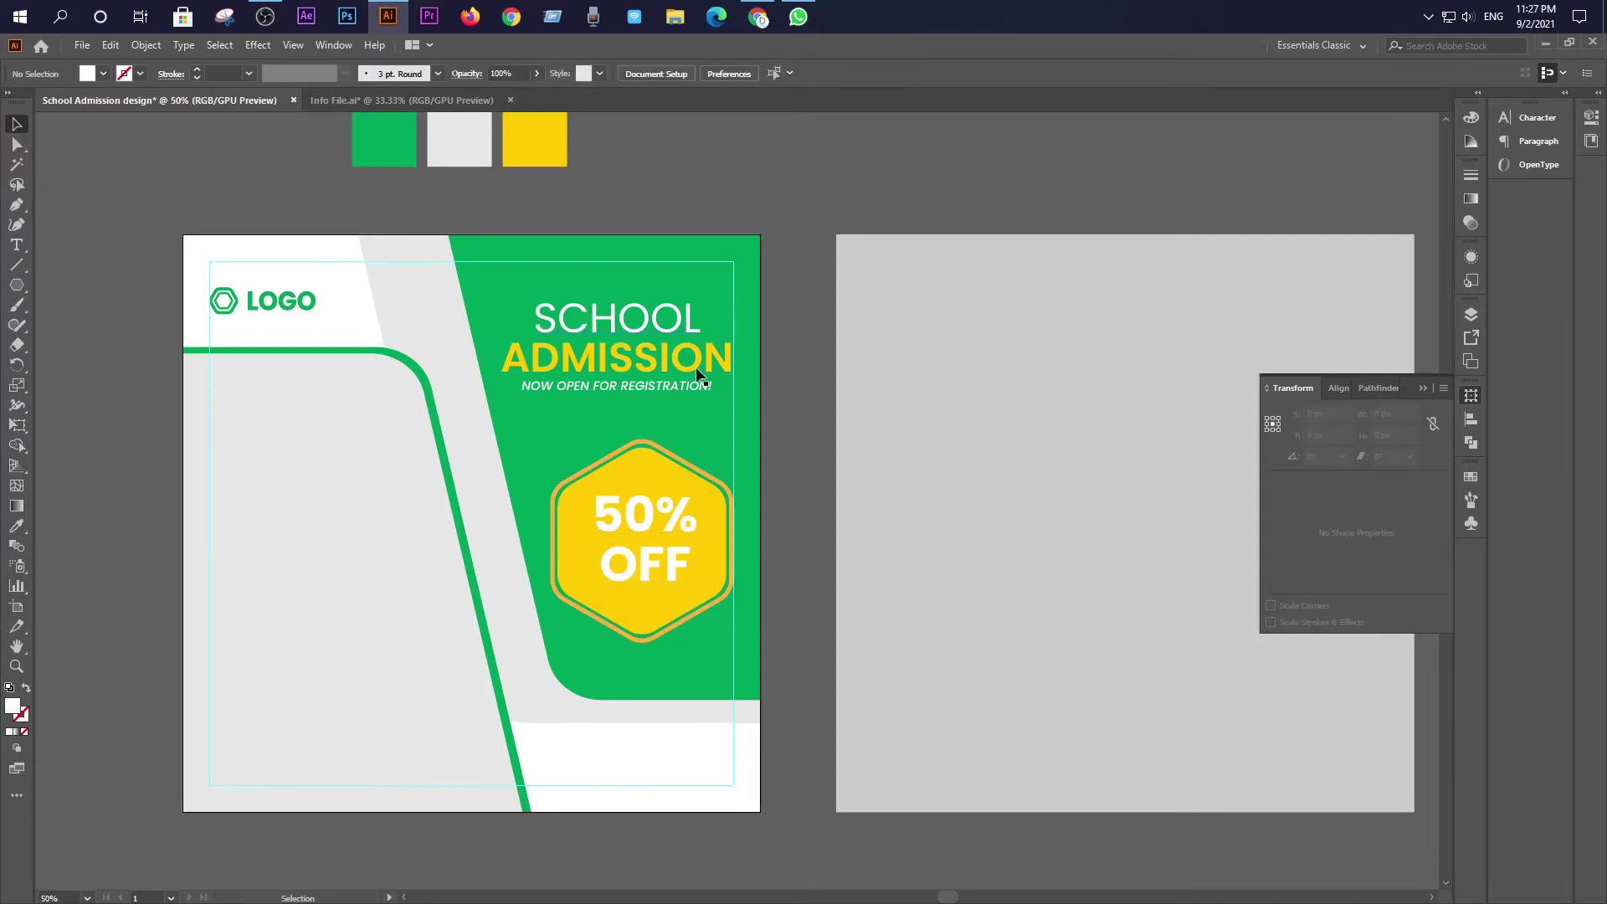
# Set the fill of the 50% OFF text to dark grey 282828 and deselect it
pyautogui.click(636, 566)
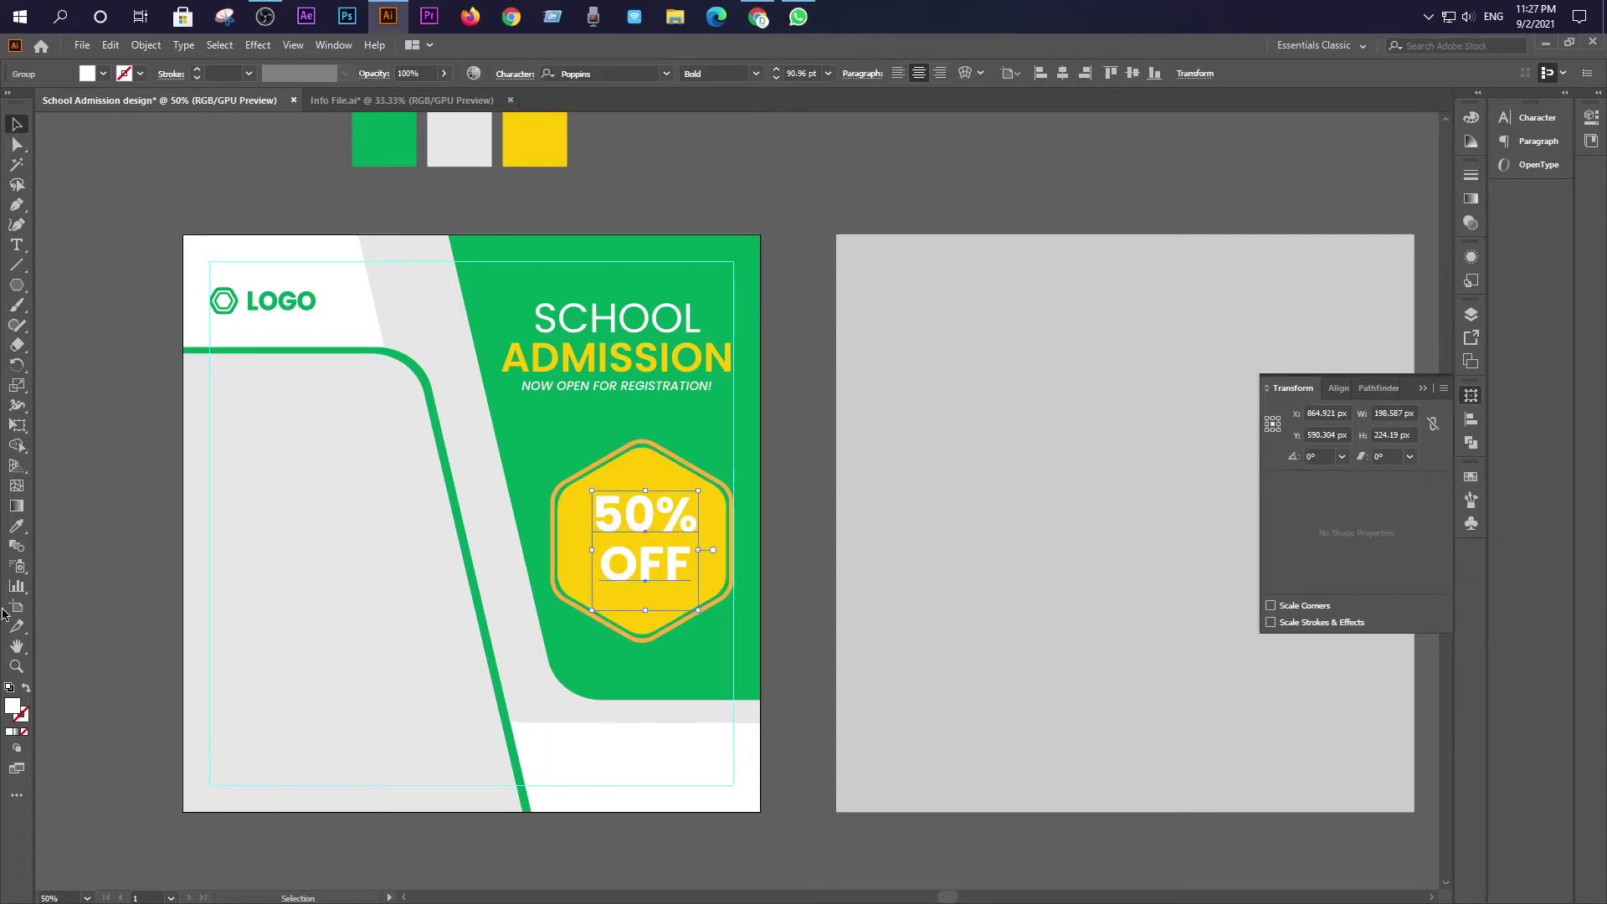
pyautogui.doubleClick(15, 712)
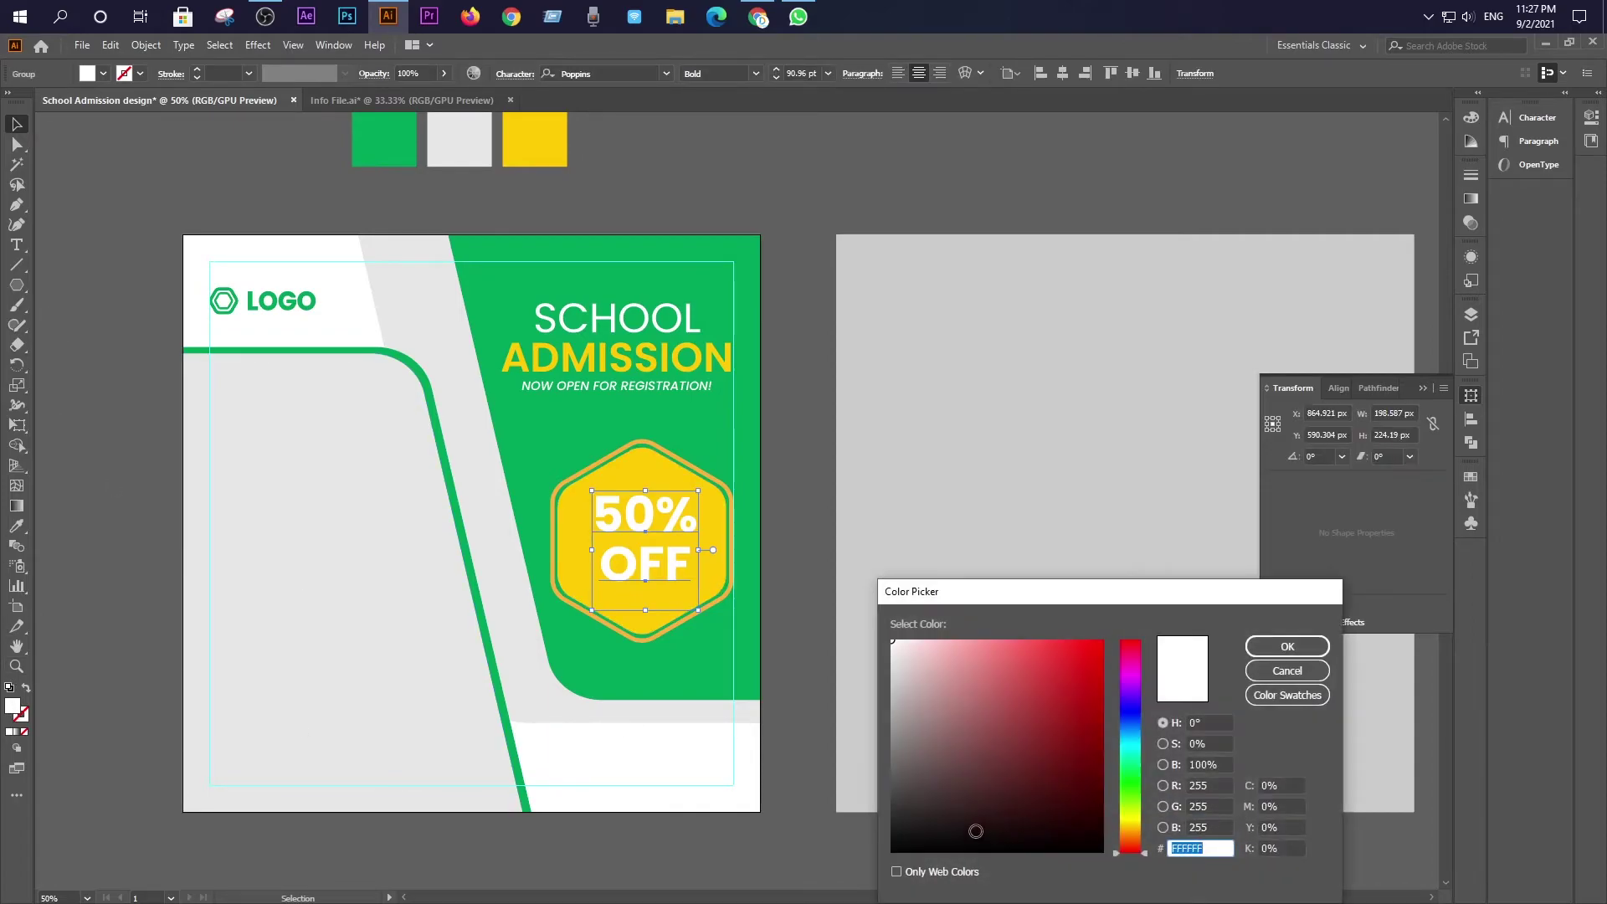
pyautogui.click(894, 817)
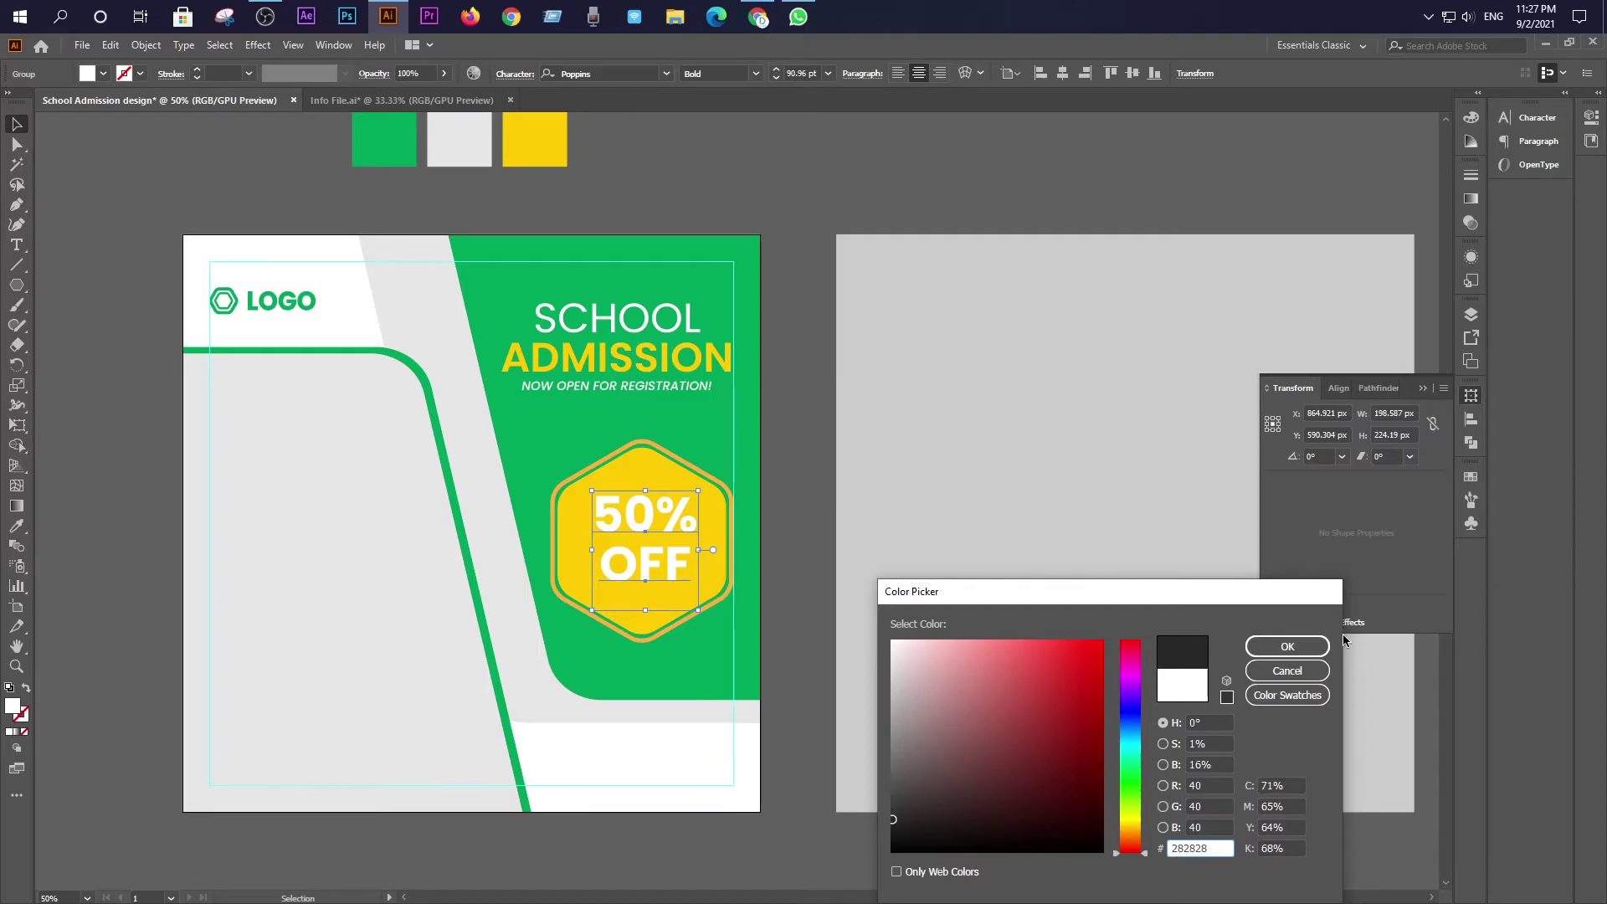
pyautogui.click(1285, 647)
pyautogui.click(785, 589)
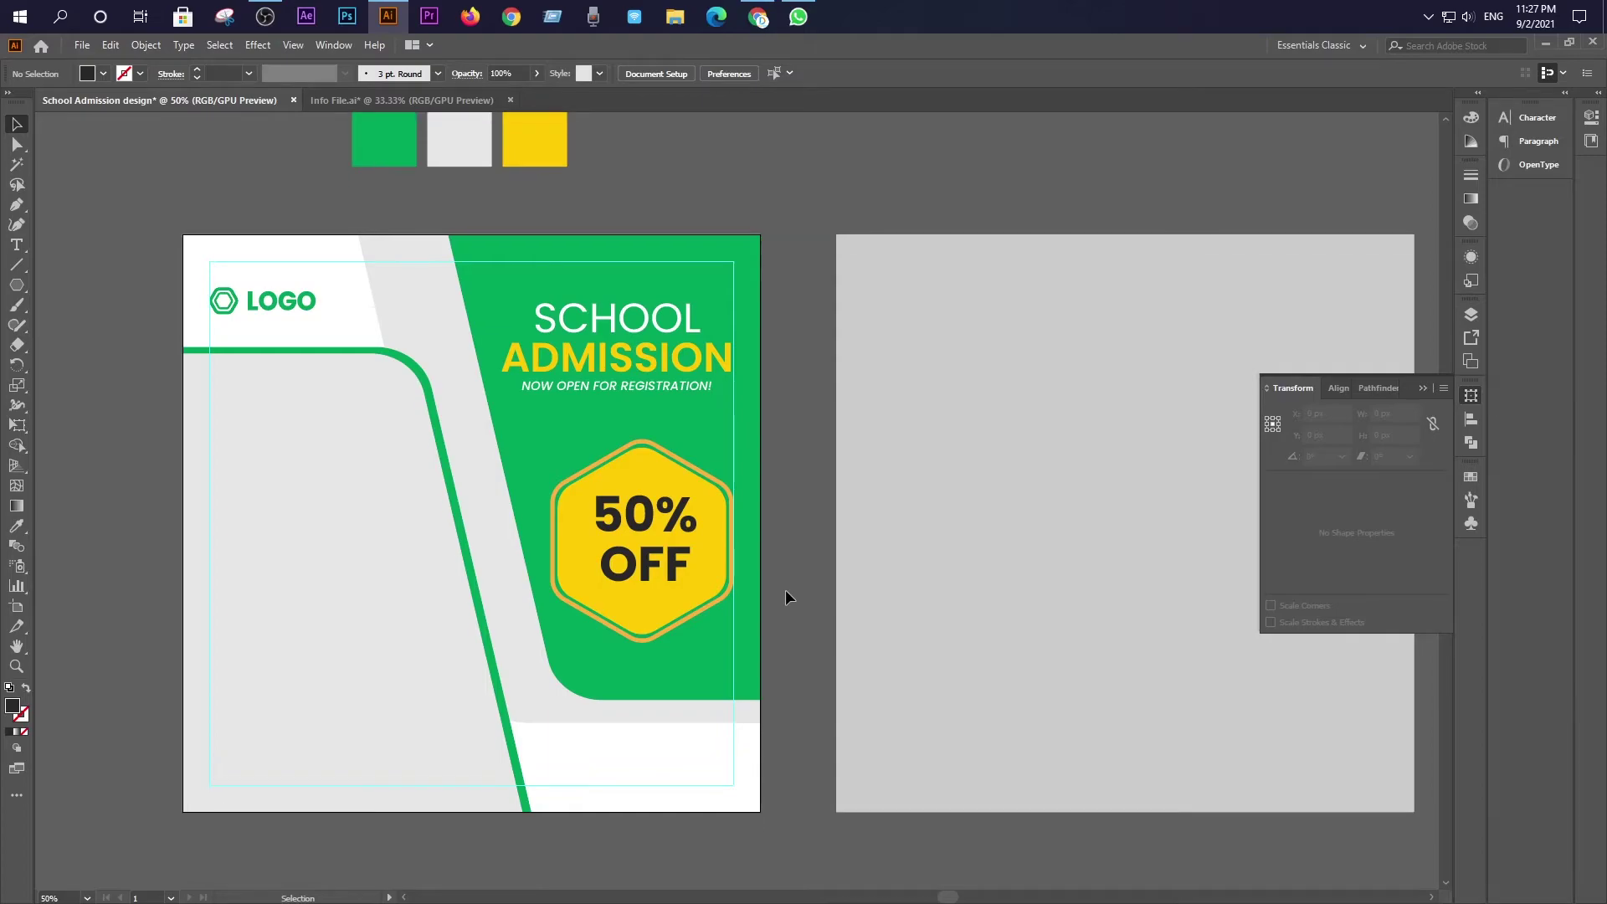
pyautogui.scroll(-2, 785, 589)
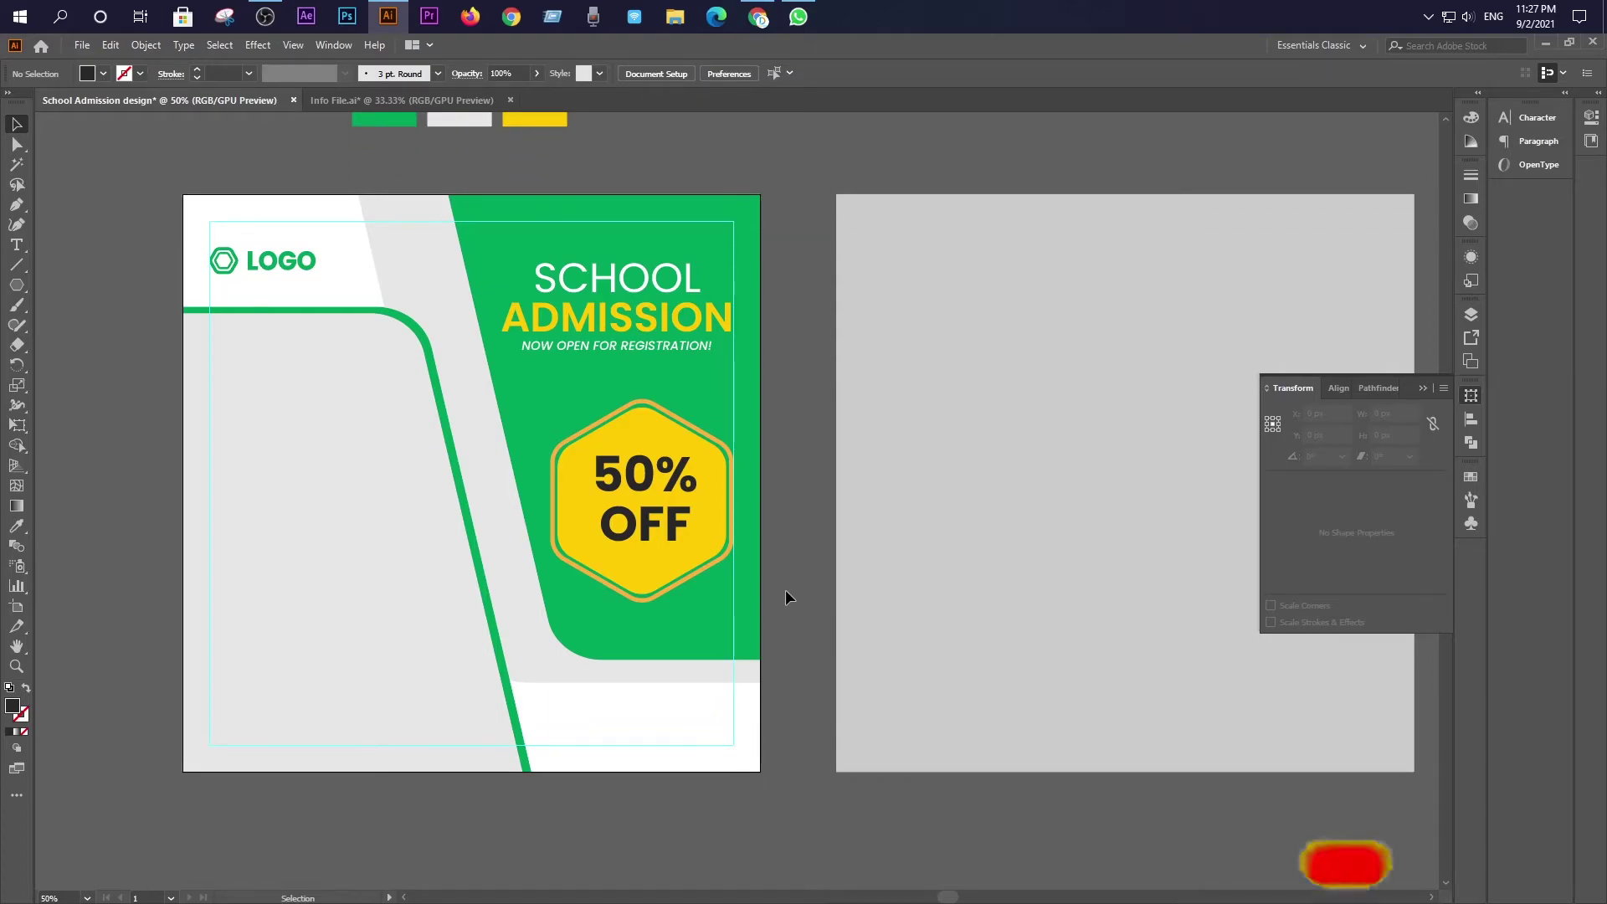
pyautogui.scroll(-1, 786, 589)
pyautogui.scroll(2, 786, 590)
pyautogui.scroll(1, 785, 590)
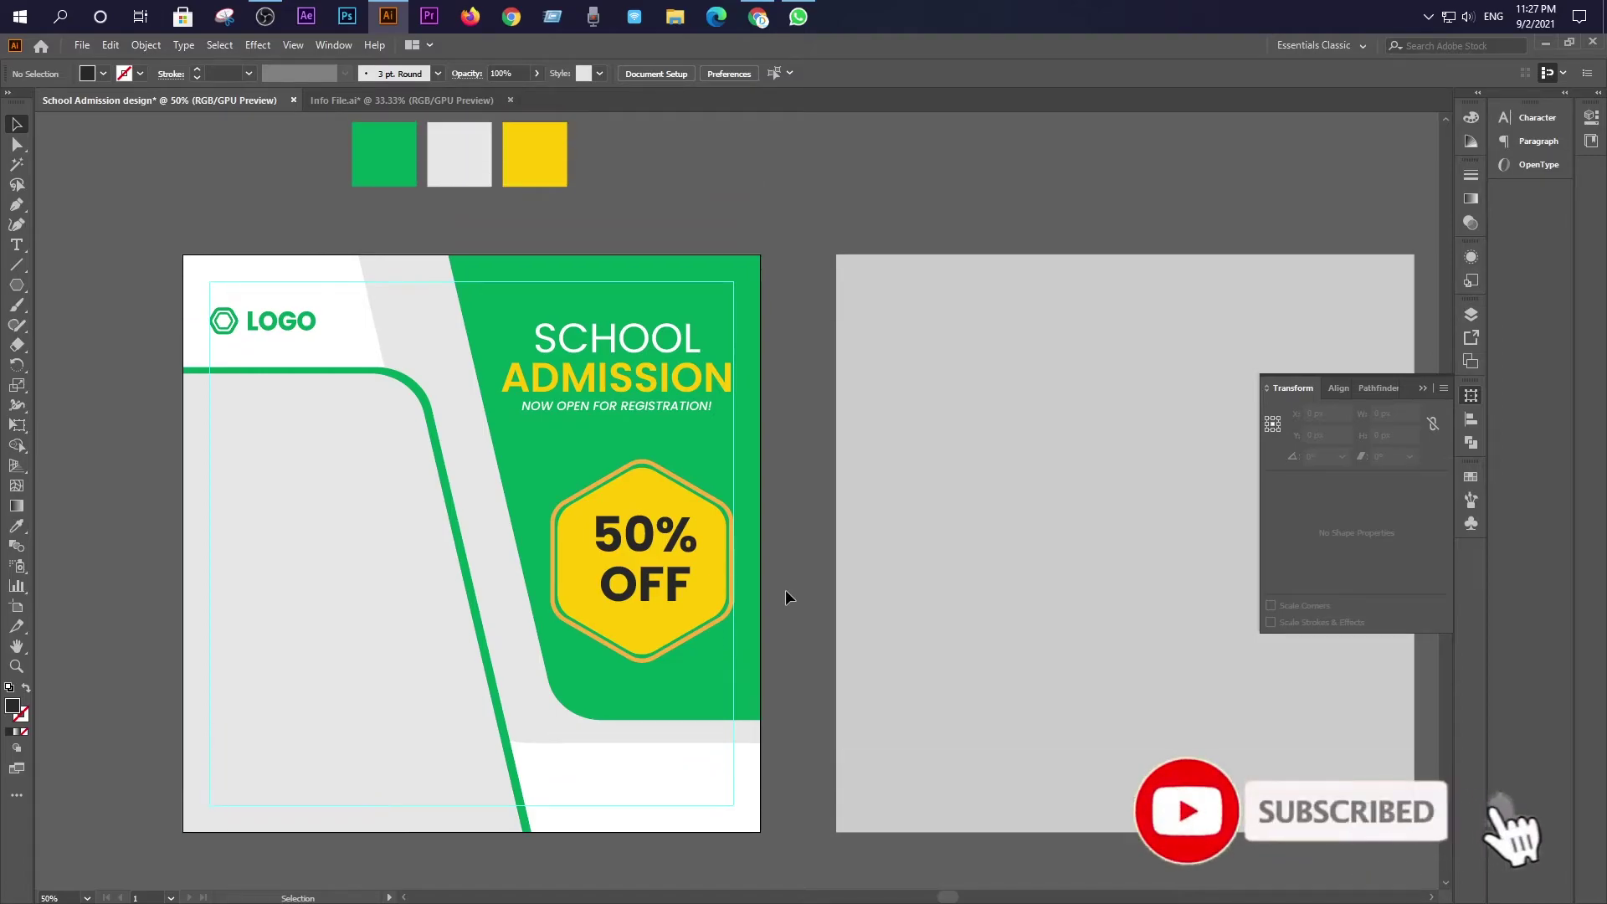
pyautogui.scroll(-2, 785, 589)
# Copy the ENROL NOW text from Info File.ai and return to the School Admission design
pyautogui.click(335, 100)
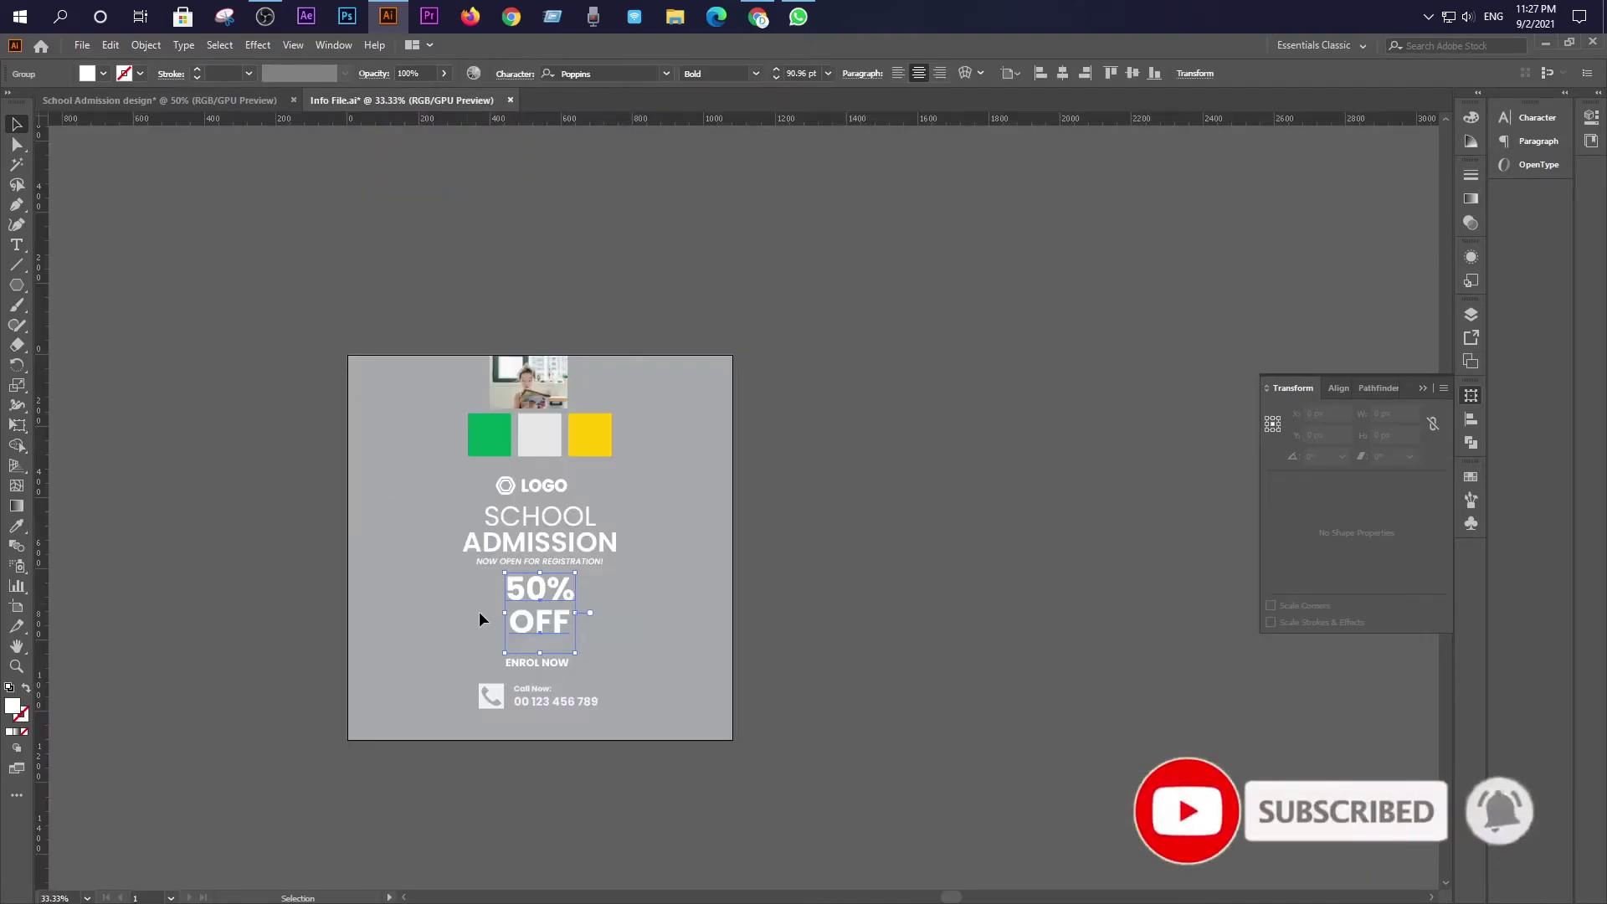
pyautogui.click(528, 695)
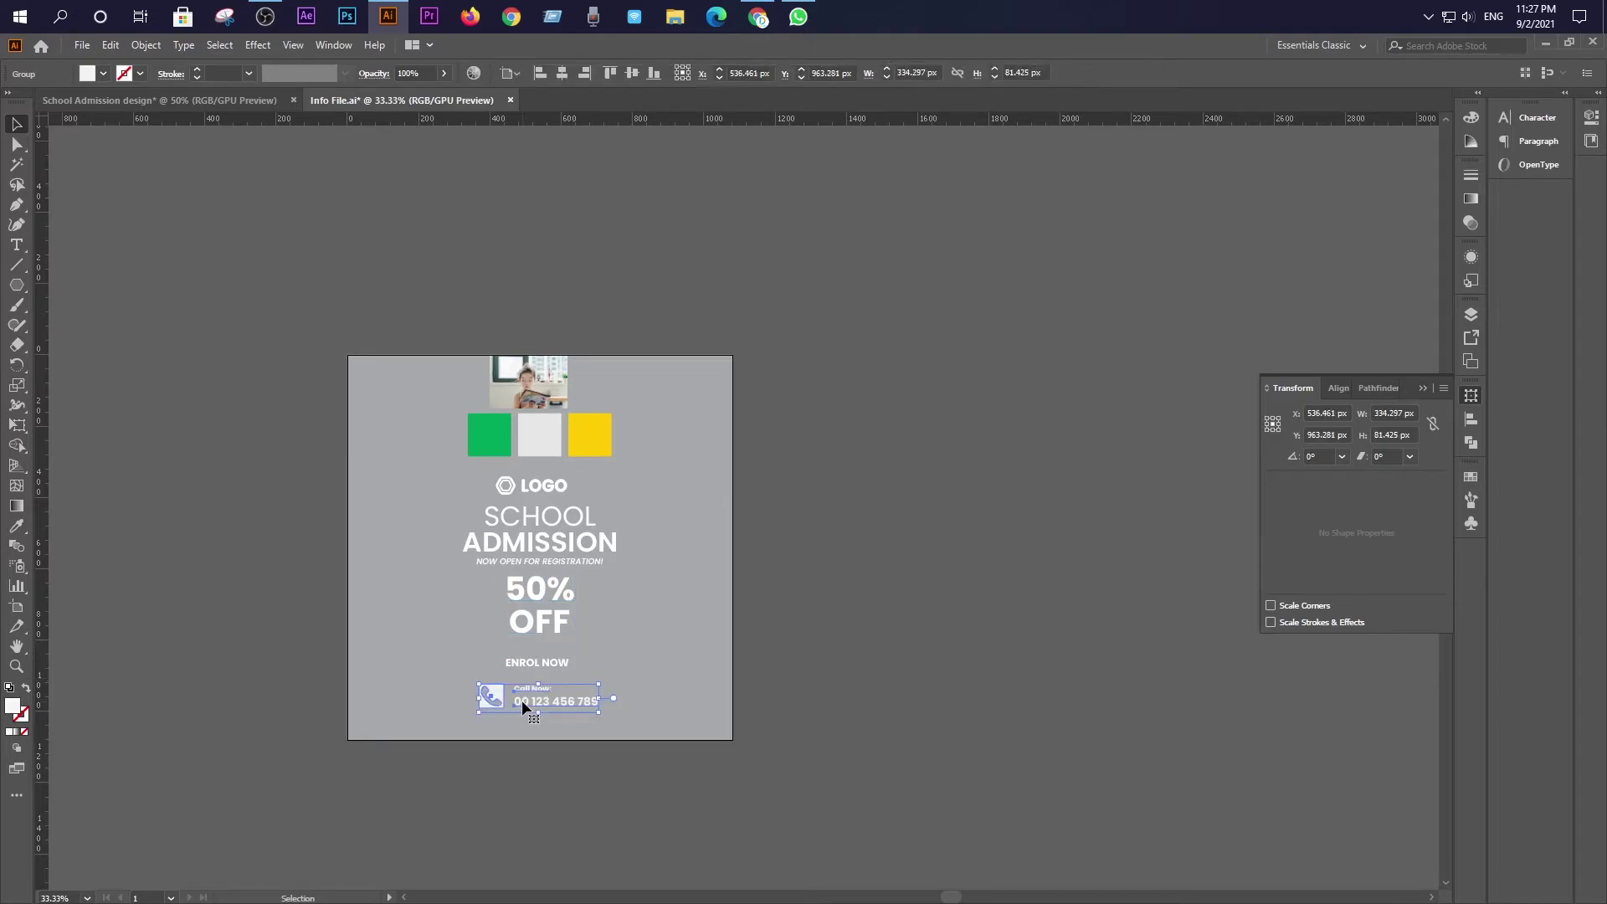
pyautogui.click(534, 658)
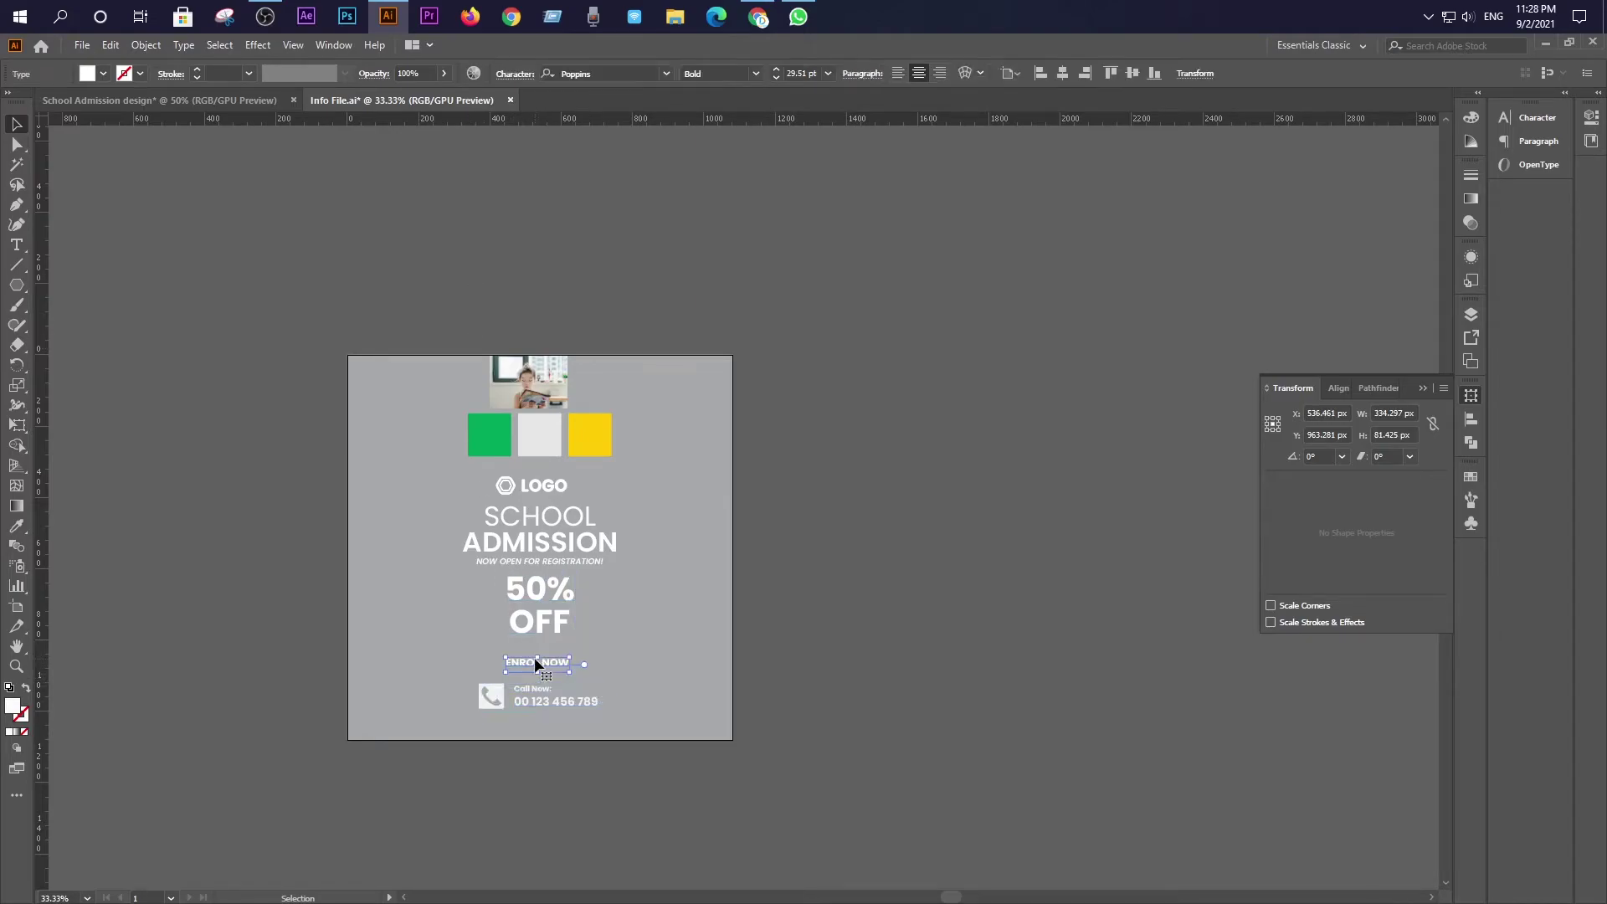
pyautogui.press('a')
pyautogui.press('v')
pyautogui.click(157, 100)
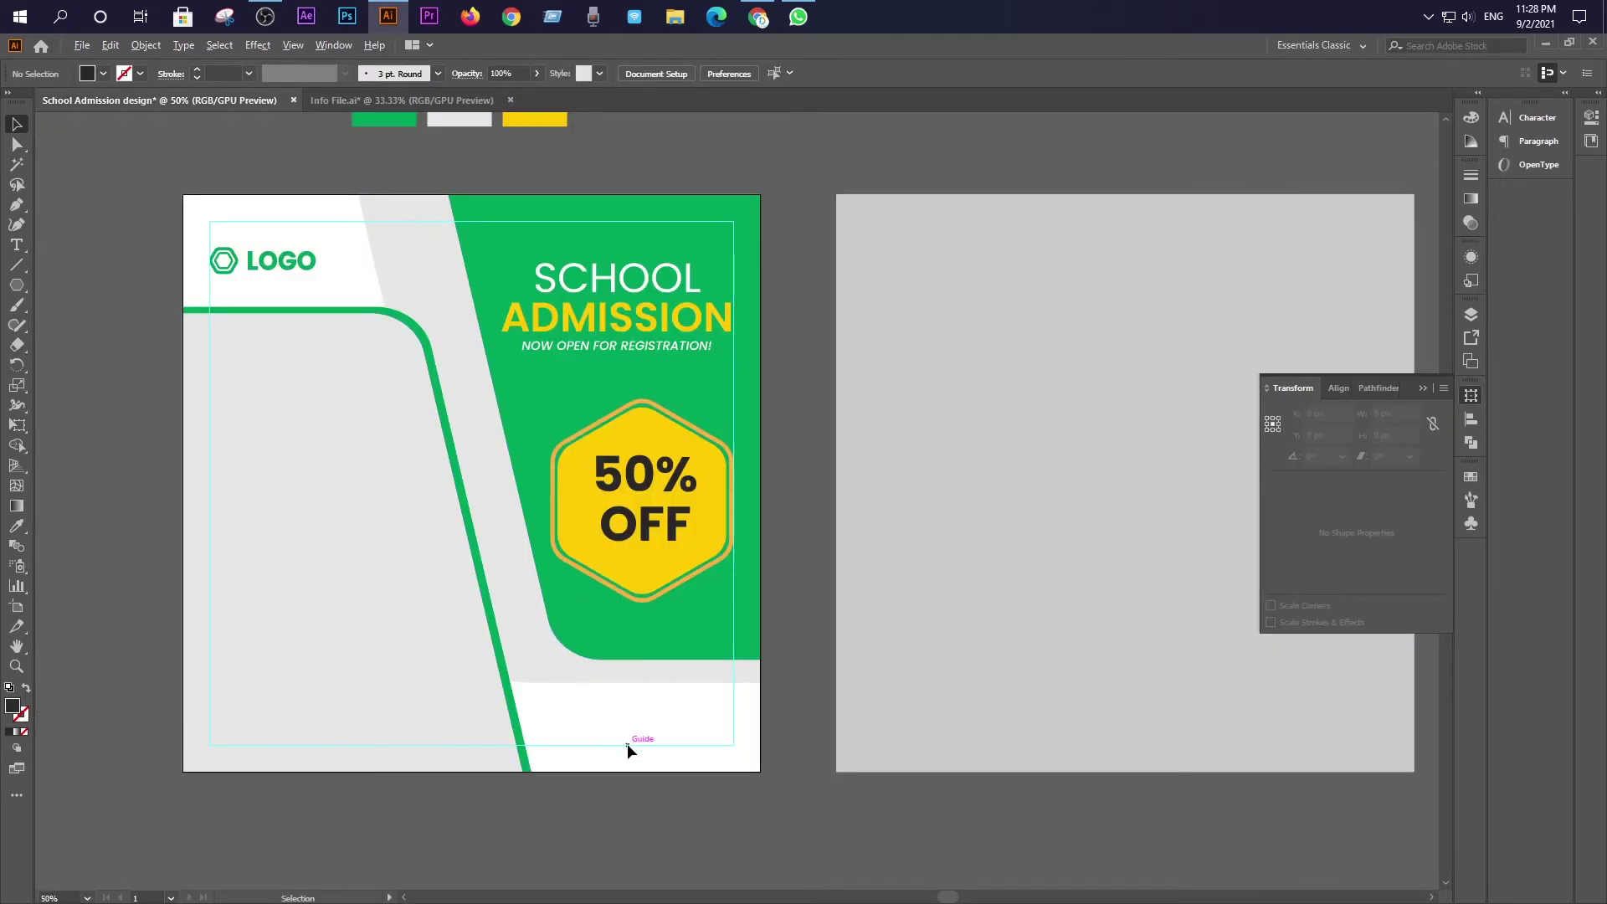
# Draw a rectangle of about 242 x 64 px in the white area below the green shape and round its corners to about 18 px
pyautogui.scroll(2, 628, 749)
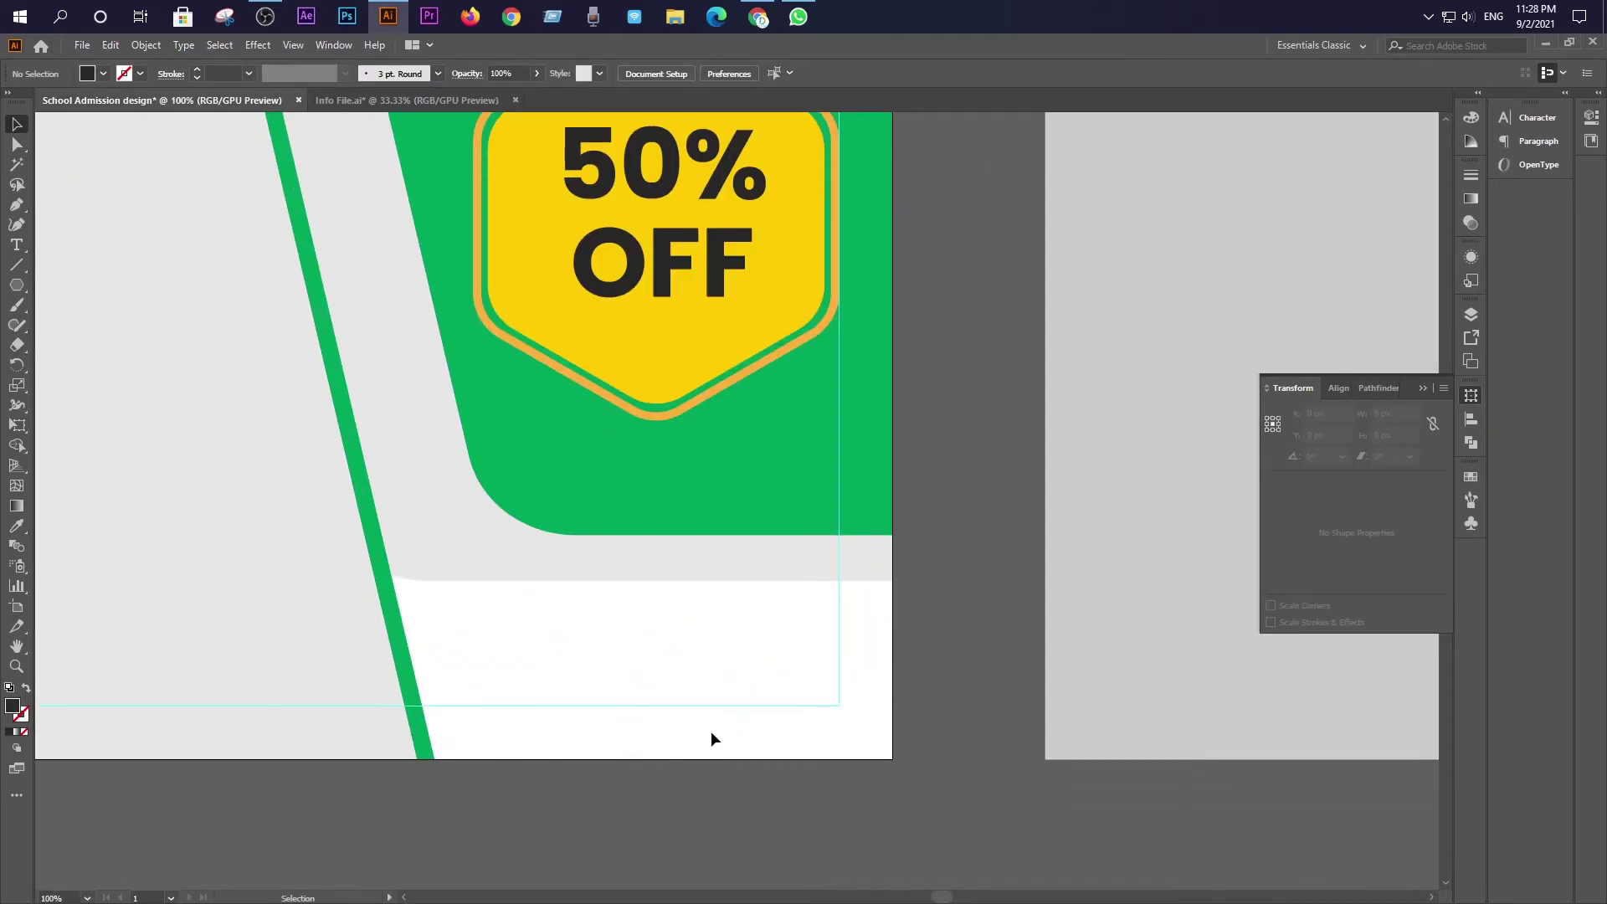
pyautogui.scroll(1, 710, 733)
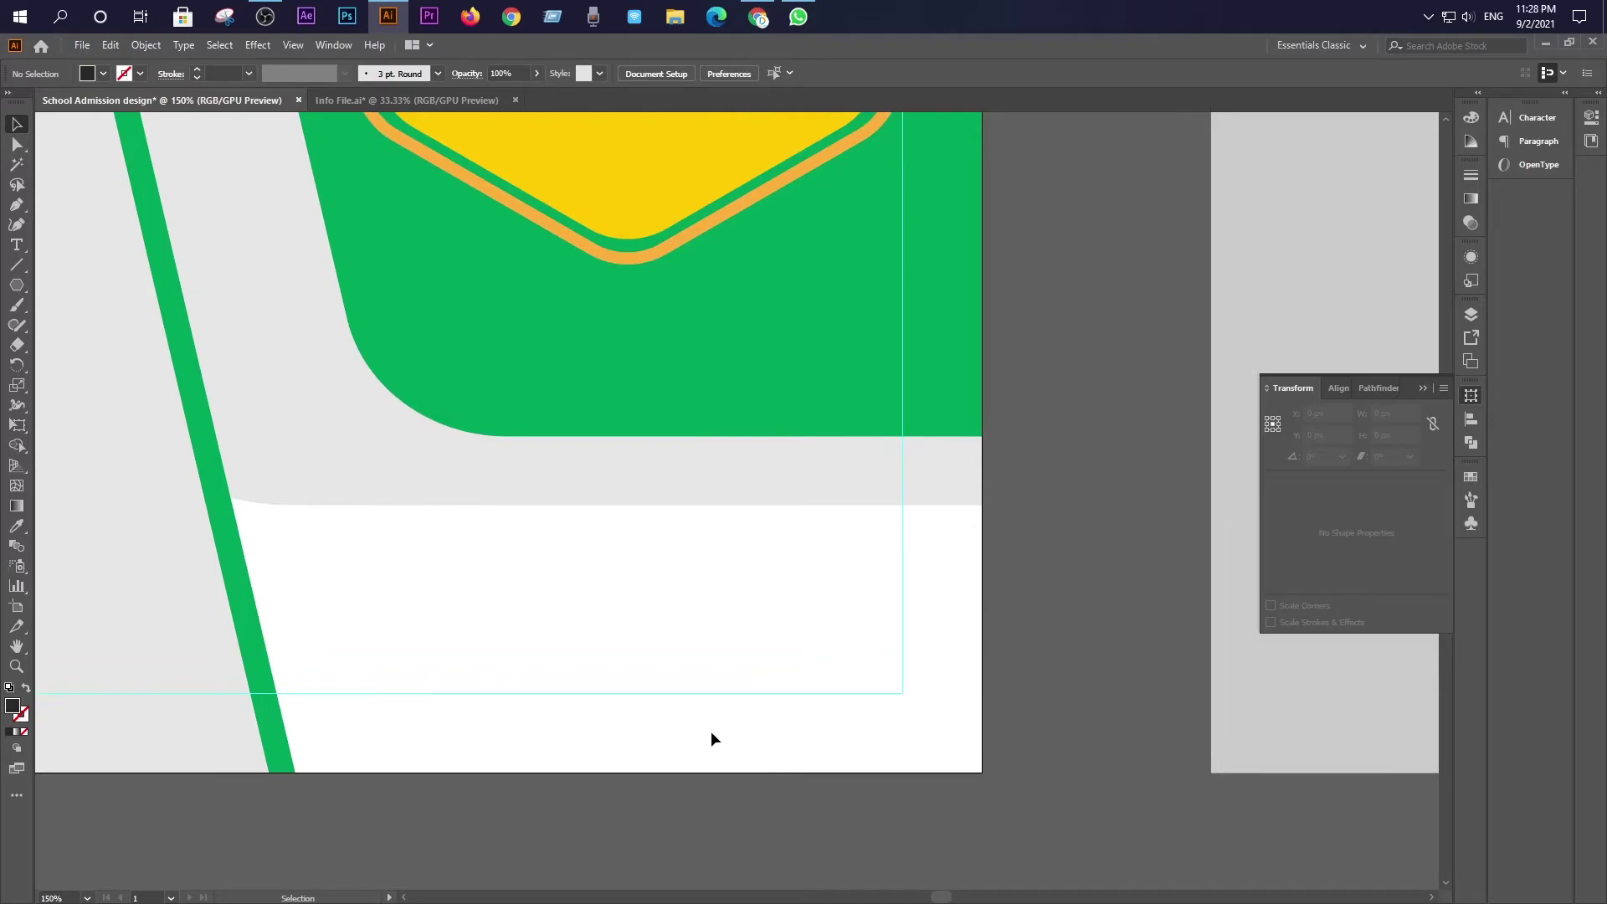
pyautogui.click(17, 285)
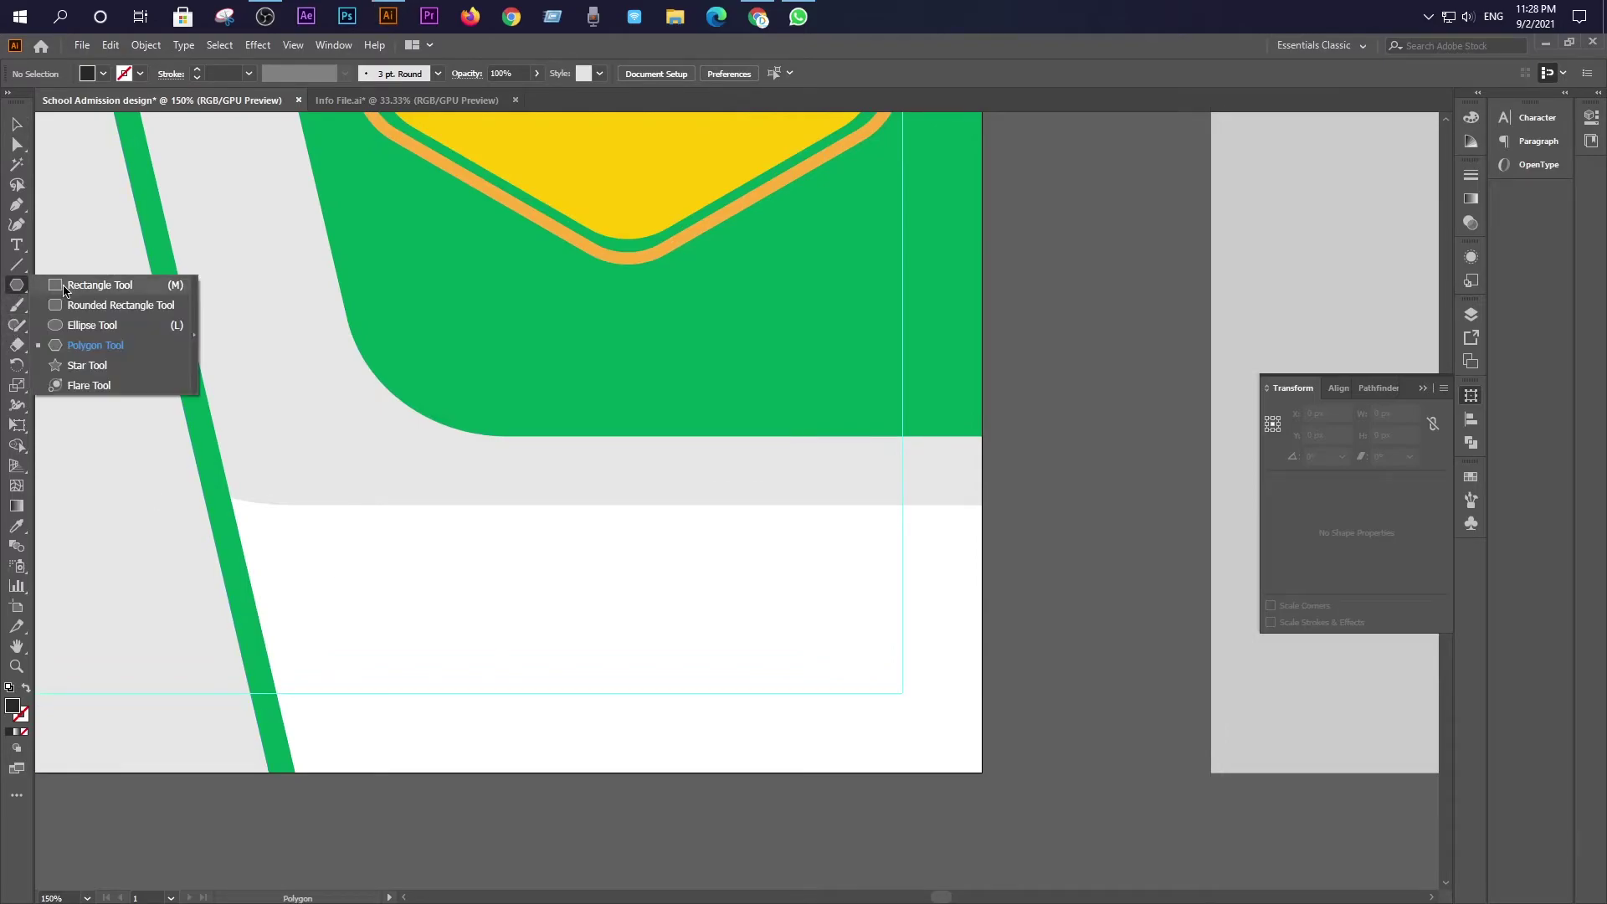
pyautogui.click(64, 287)
pyautogui.moveTo(415, 576); pyautogui.dragTo(804, 678)
pyautogui.click(17, 127)
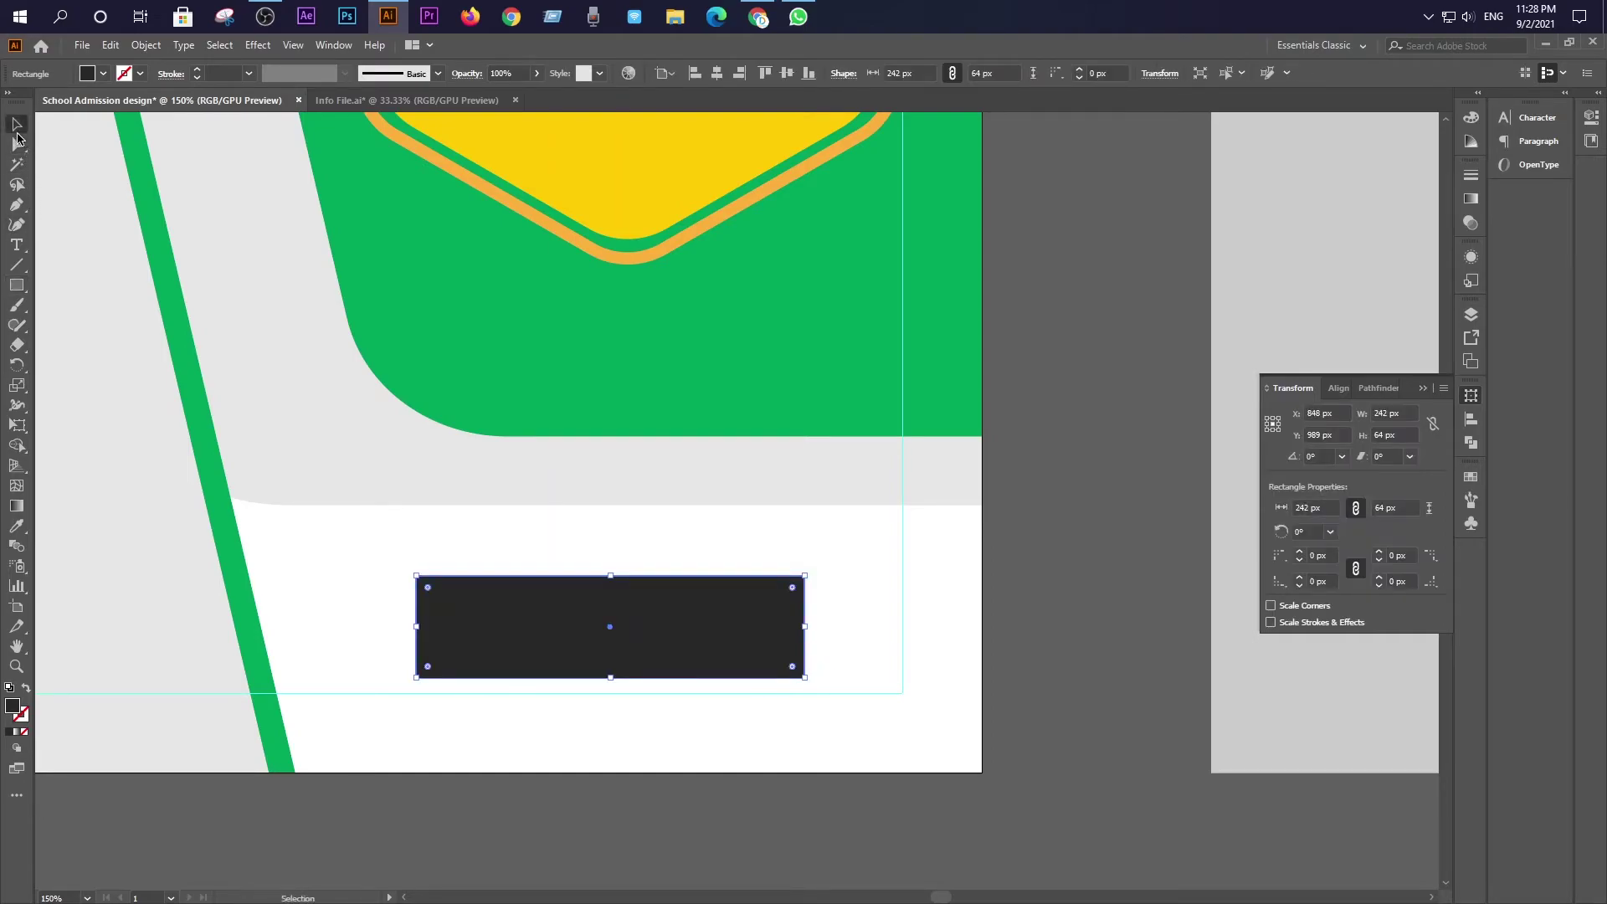
pyautogui.moveTo(428, 587); pyautogui.dragTo(442, 615)
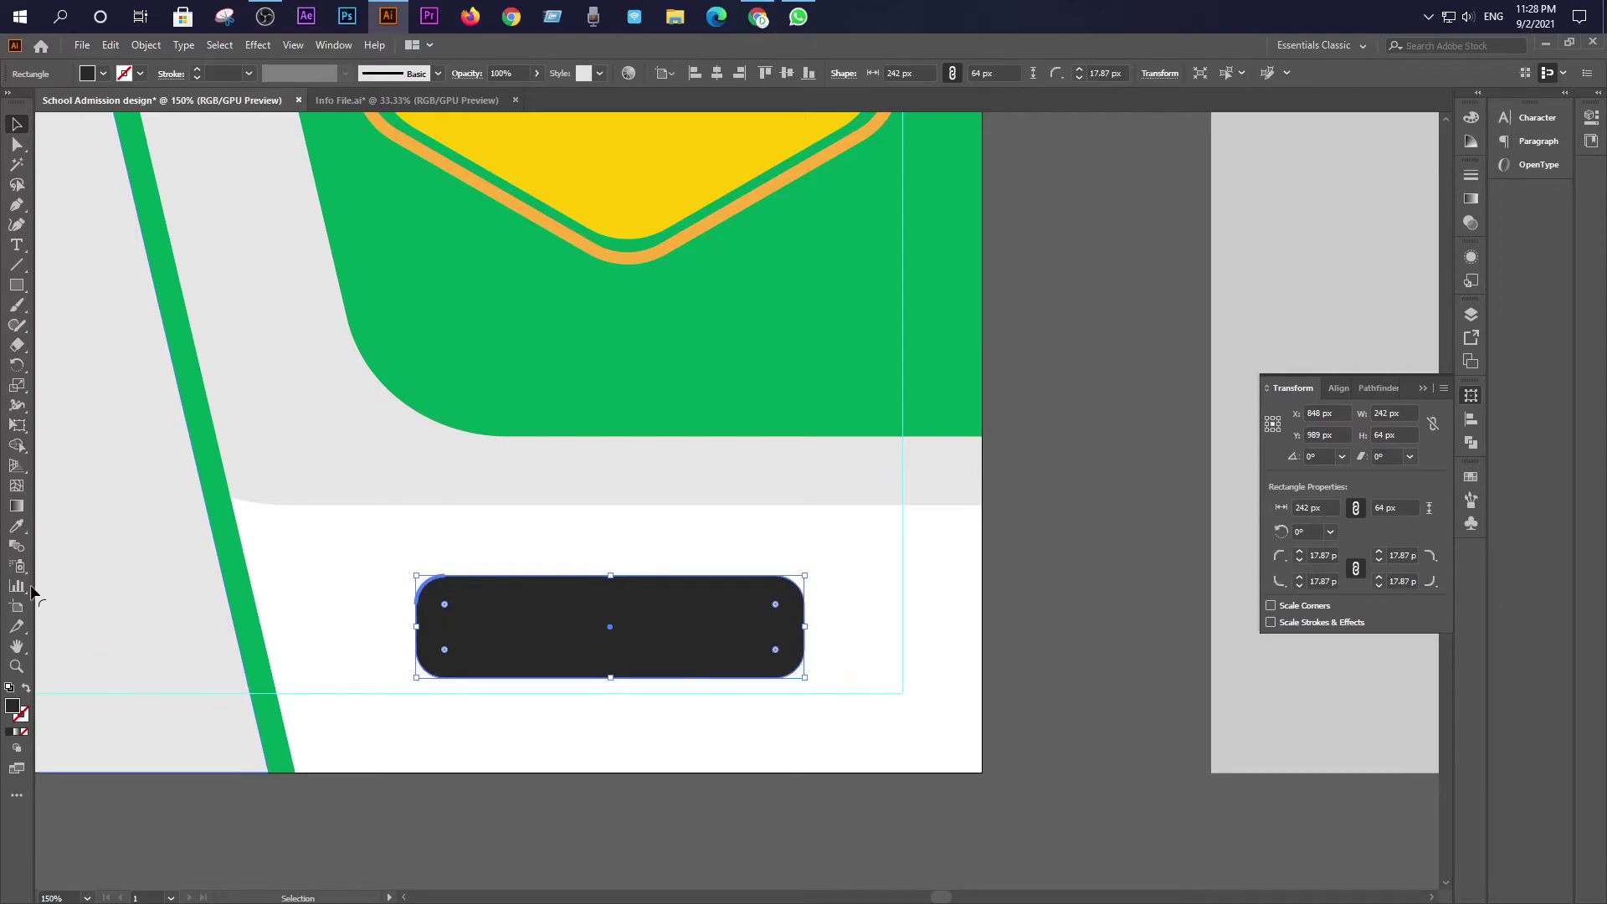
# Fill the rounded rectangle with the green sampled from the large slanted shape and deselect it
pyautogui.click(17, 526)
pyautogui.click(555, 383)
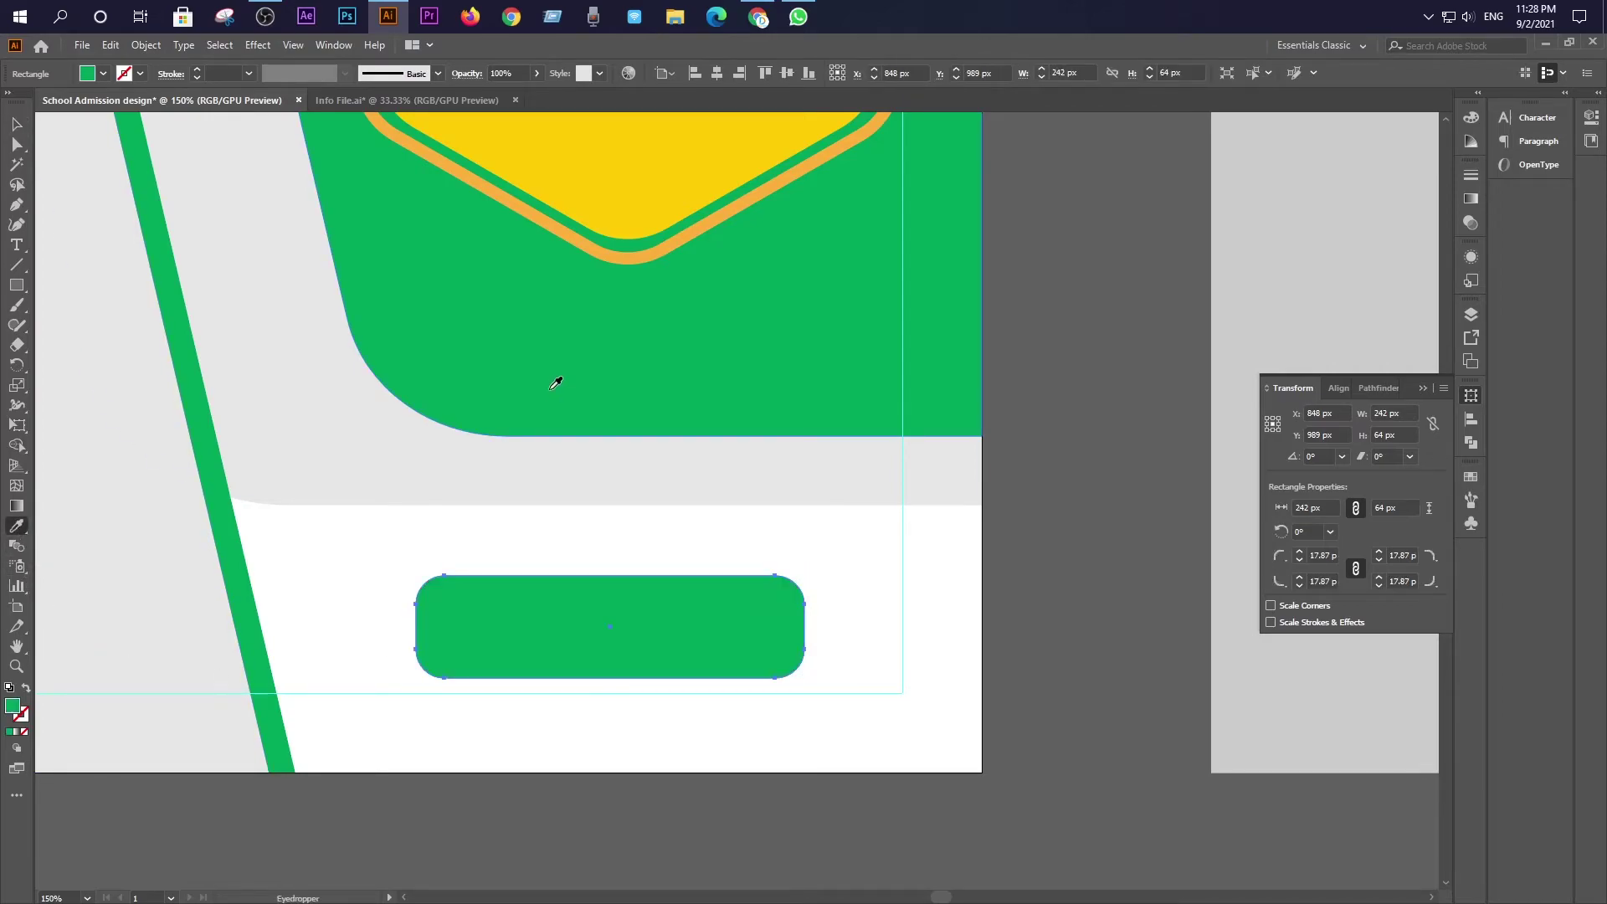
pyautogui.click(17, 124)
pyautogui.click(334, 577)
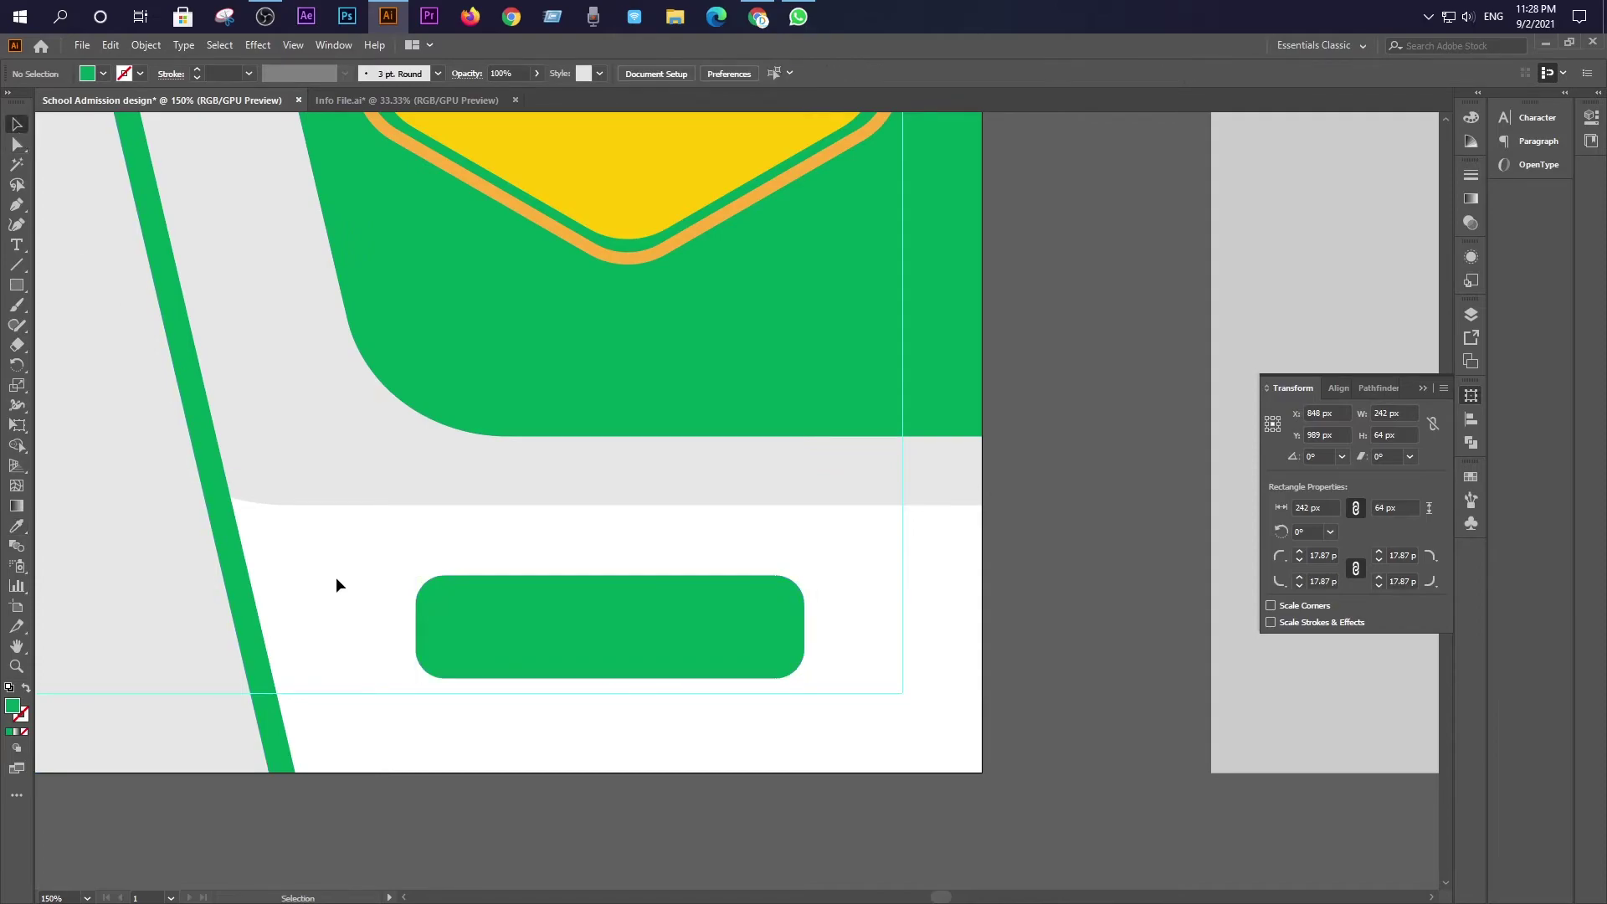
# Paste the ENROL NOW text and centre it on the green rounded button
pyautogui.hotkey('ctrl', 'v')
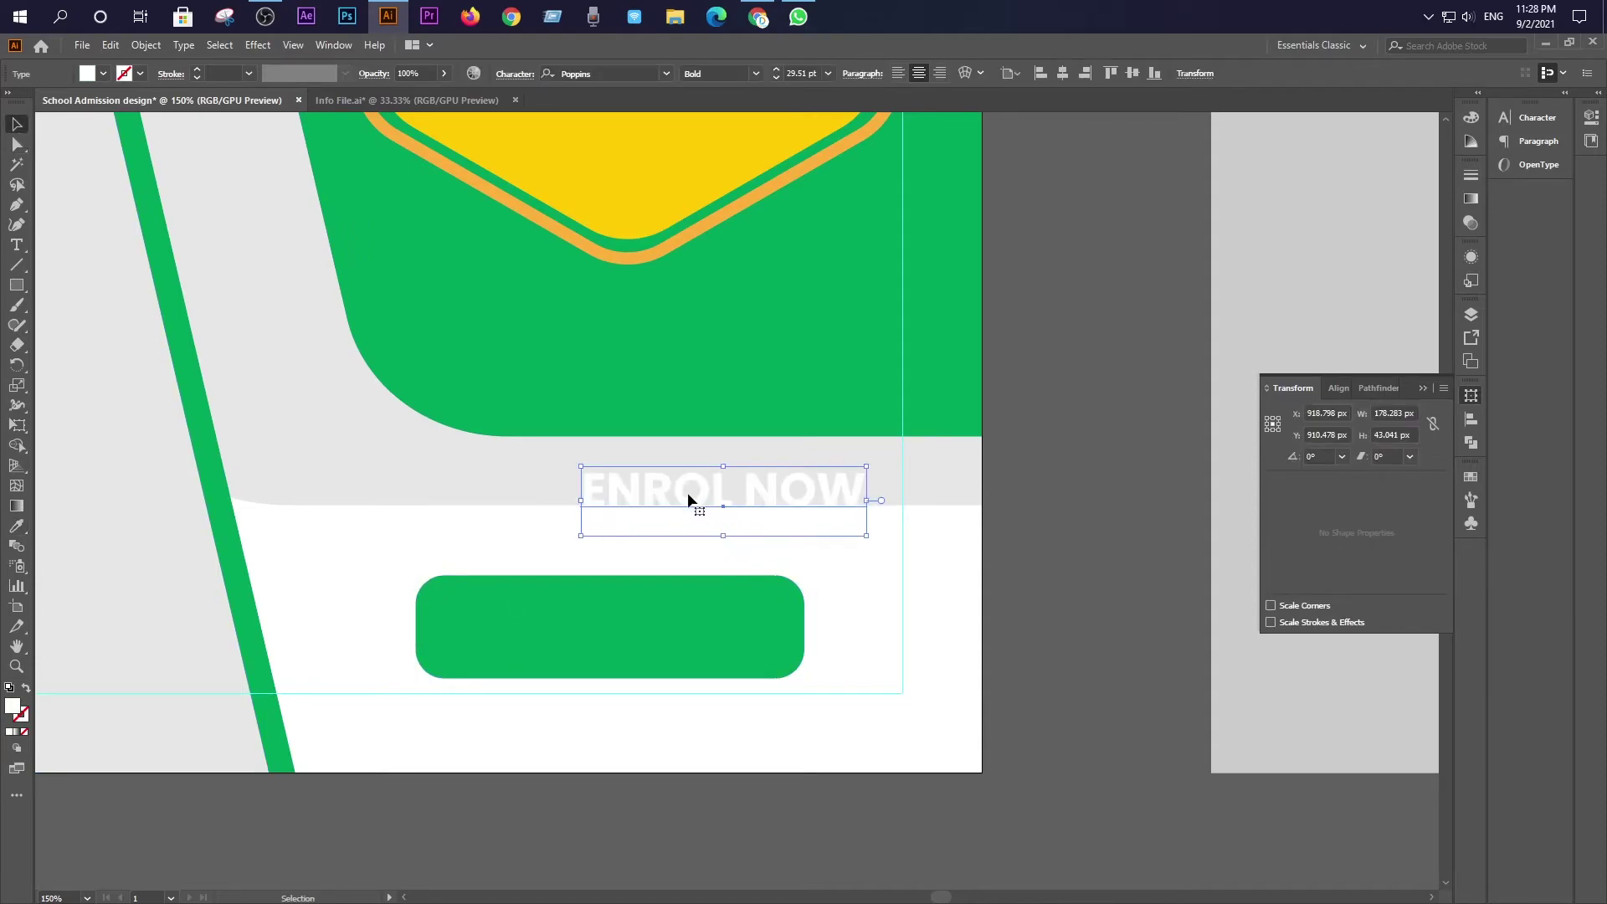
pyautogui.moveTo(685, 500); pyautogui.dragTo(573, 638)
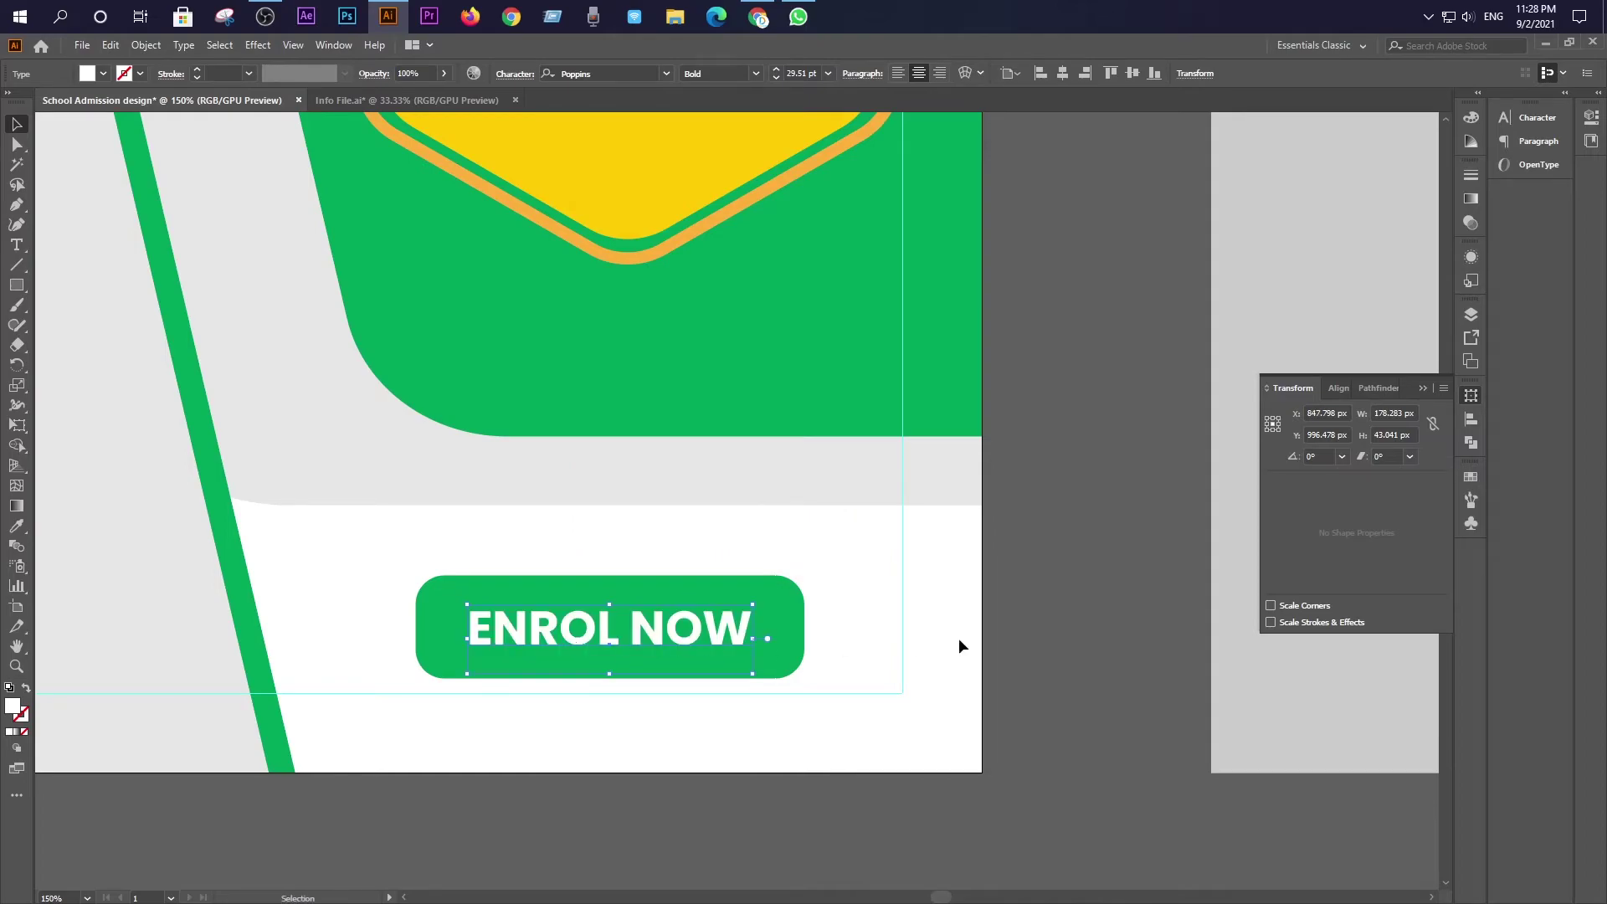
# Centre the ENROL NOW text horizontally with its green rounded button using alignment, and deselect both
pyautogui.click(1084, 620)
pyautogui.click(560, 638)
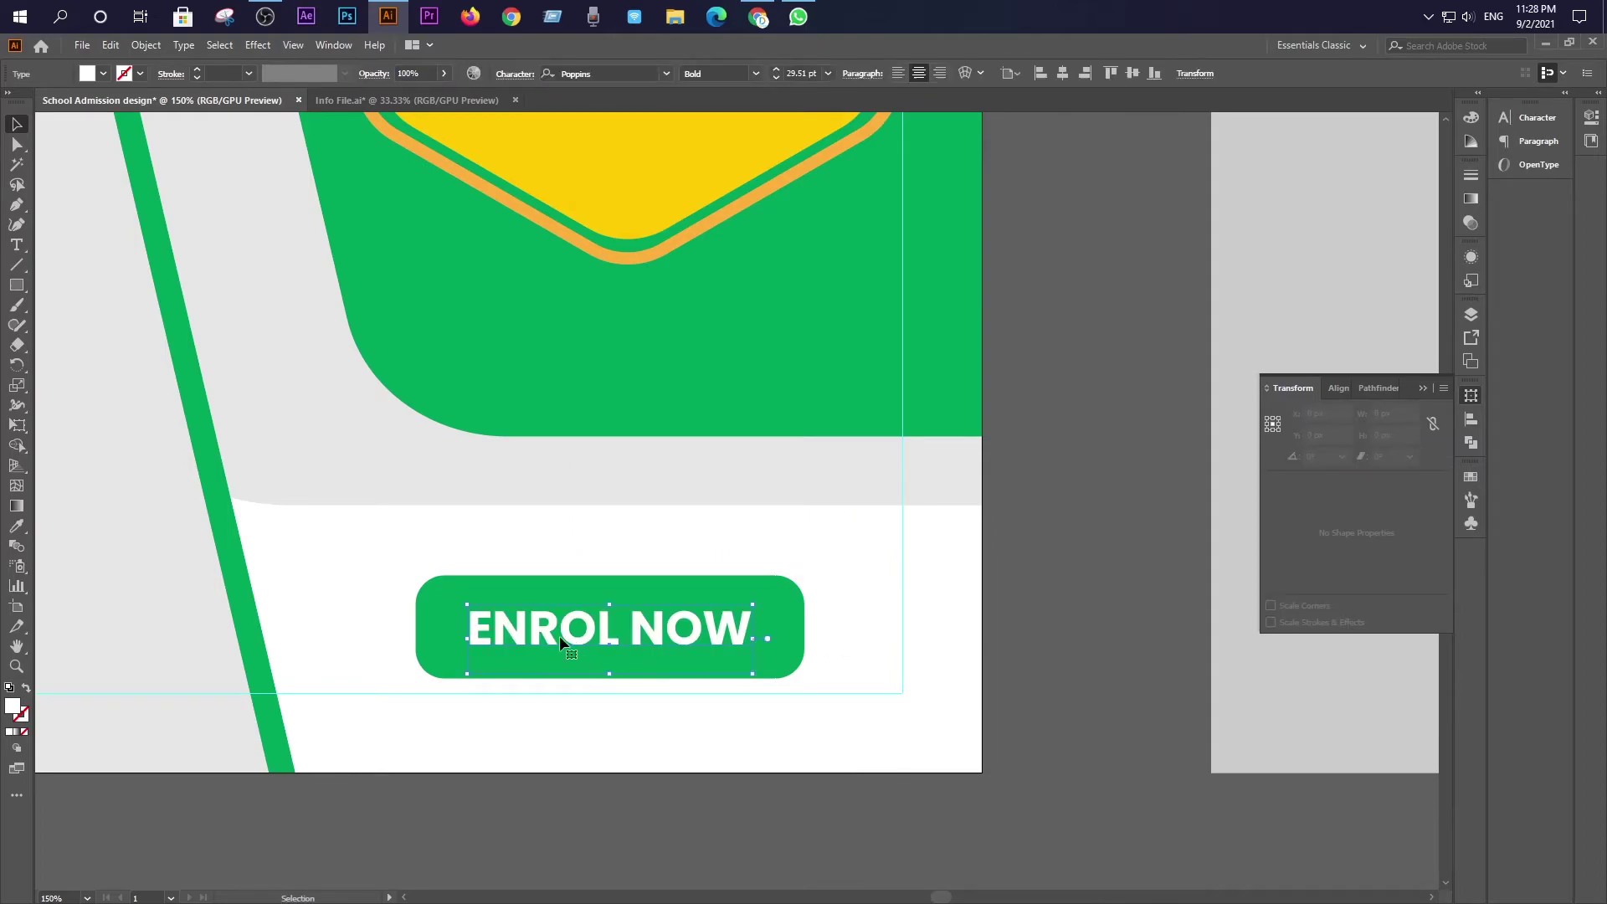
pyautogui.click(449, 615)
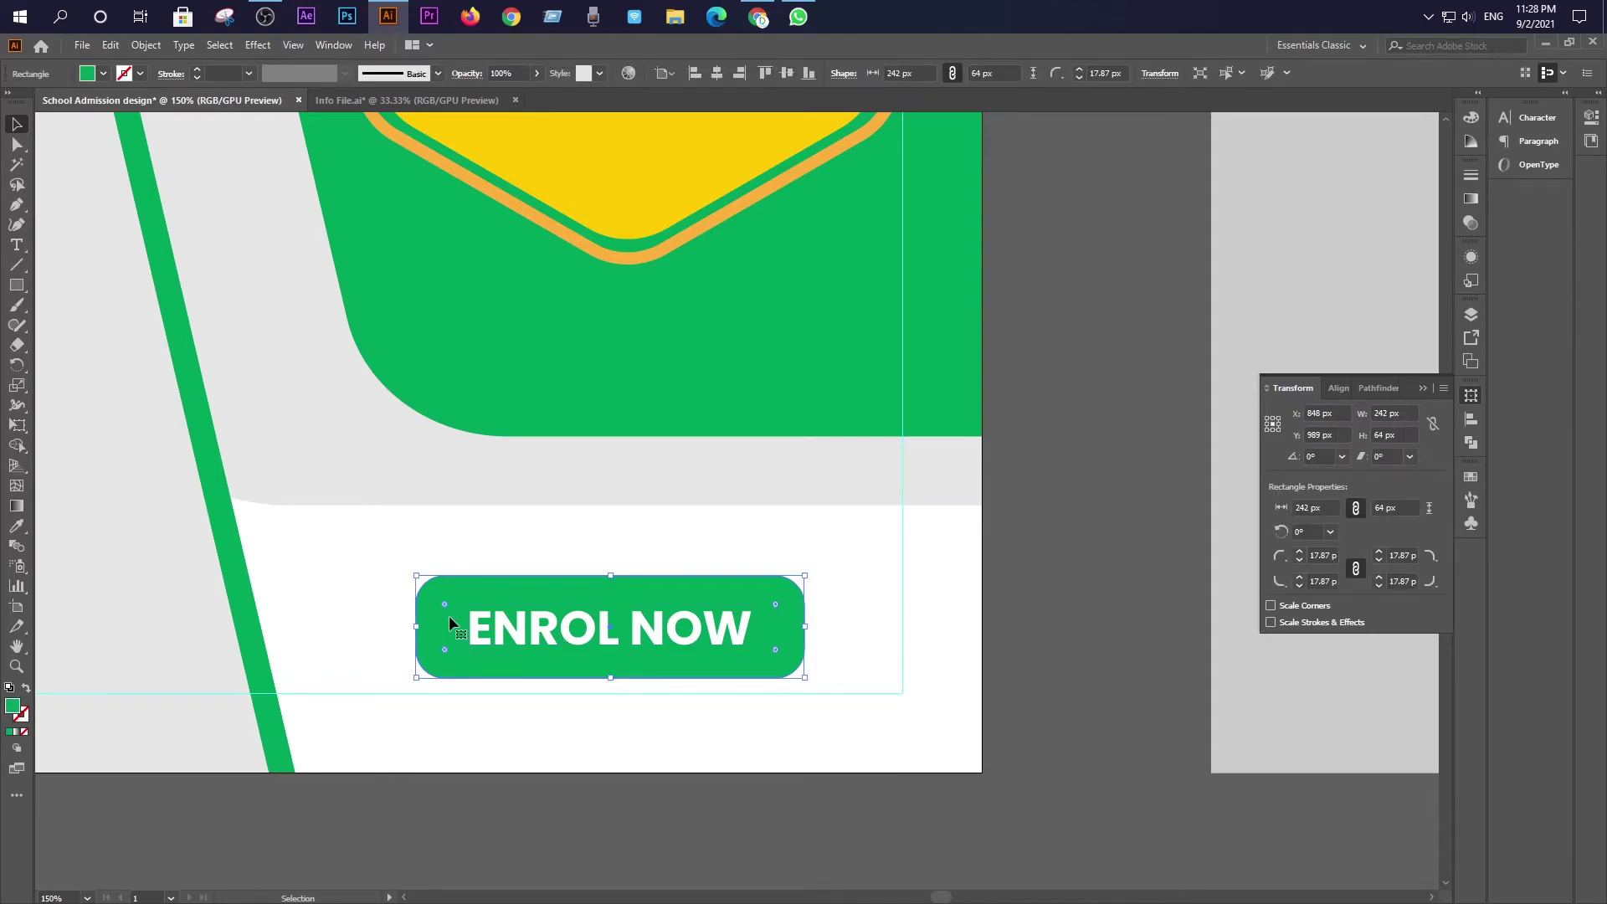
pyautogui.click(975, 660)
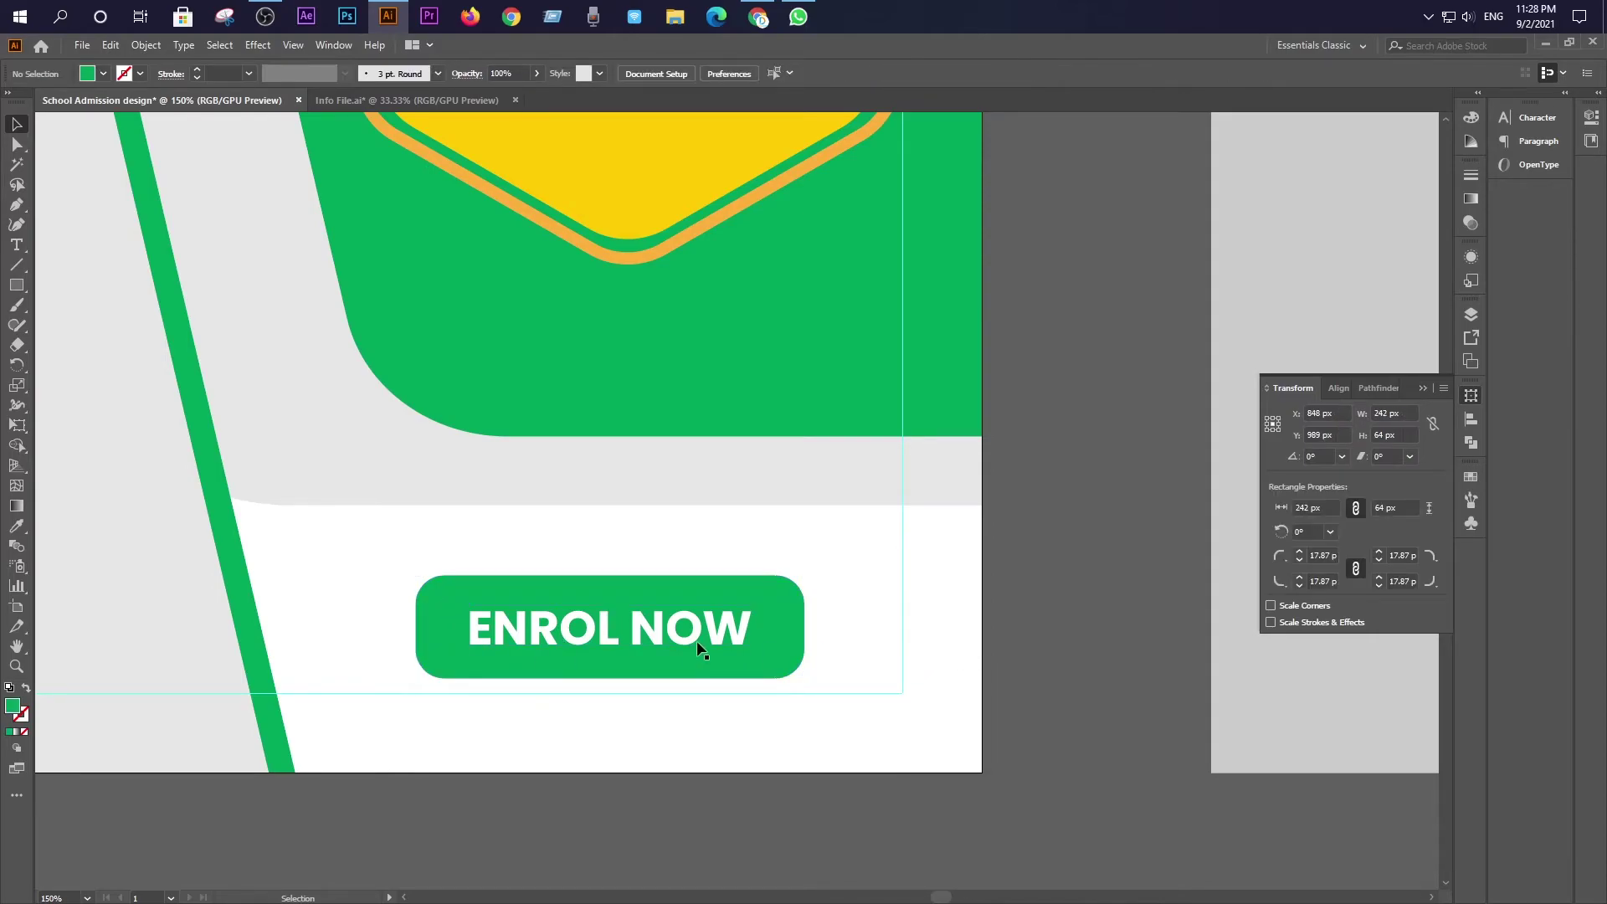
pyautogui.click(607, 634)
pyautogui.keyDown('shift'); pyautogui.click(438, 594); pyautogui.keyUp('shift')
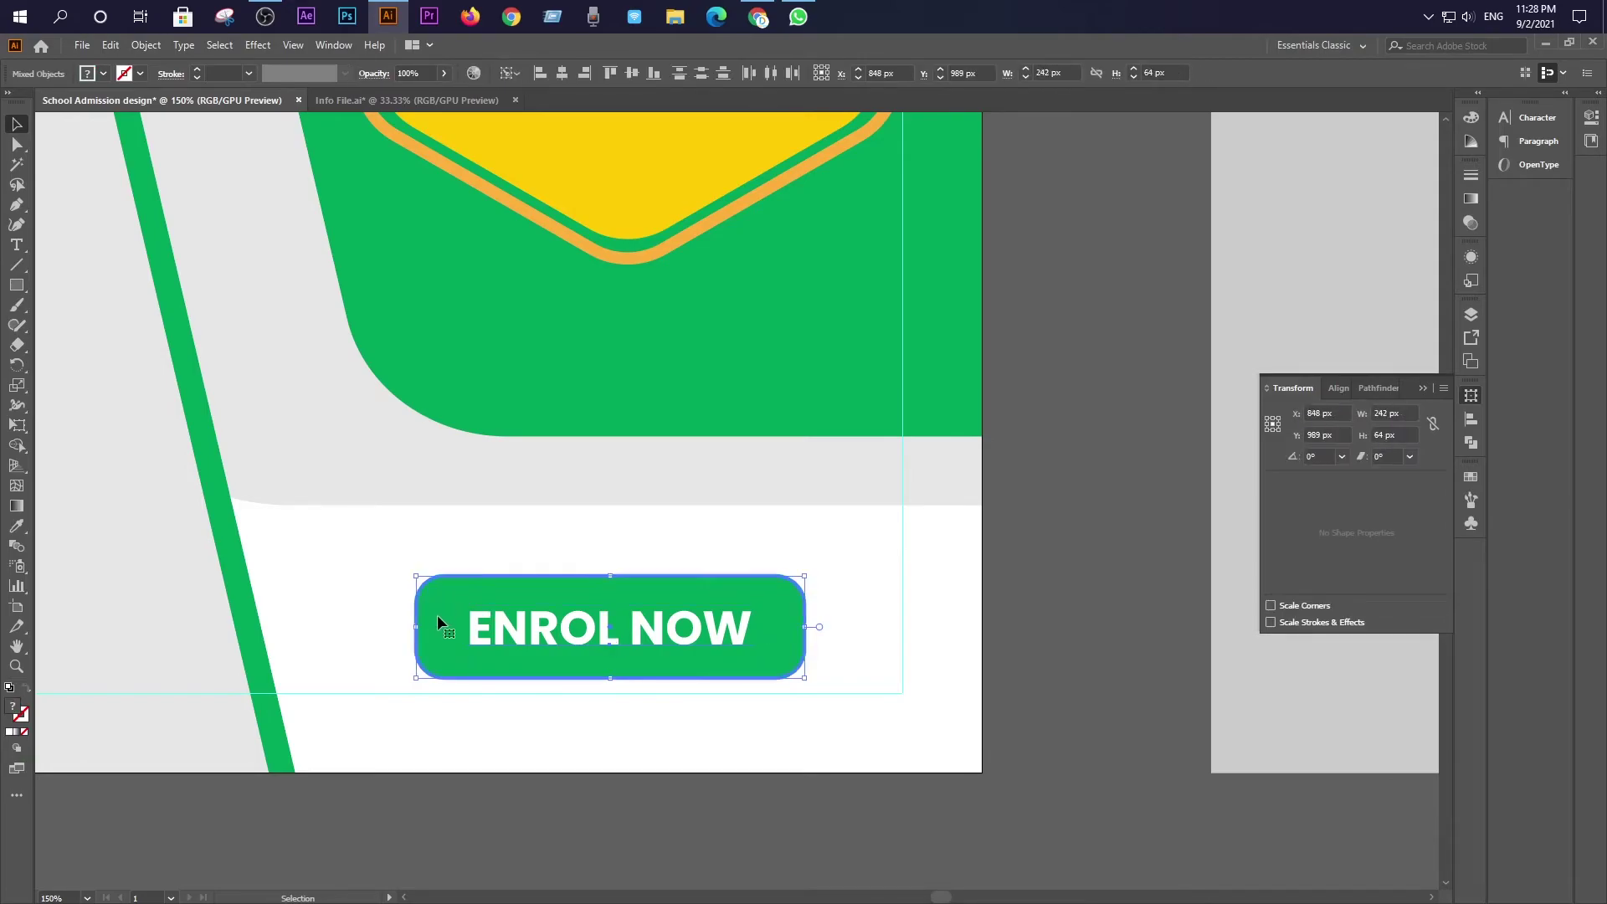
pyautogui.click(562, 74)
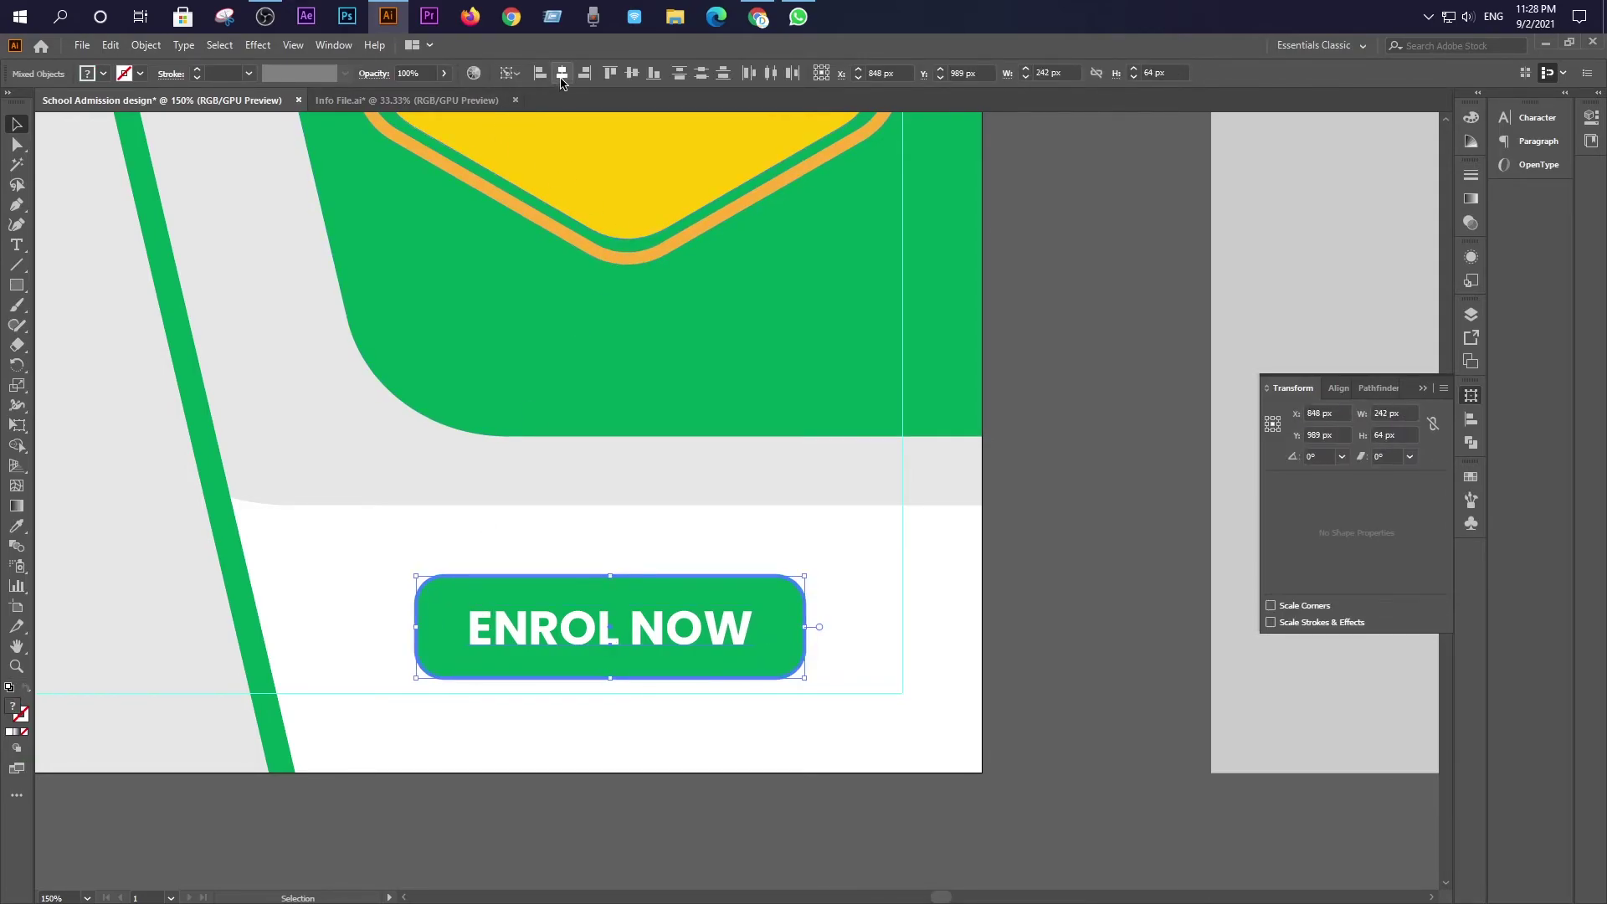
pyautogui.click(1074, 548)
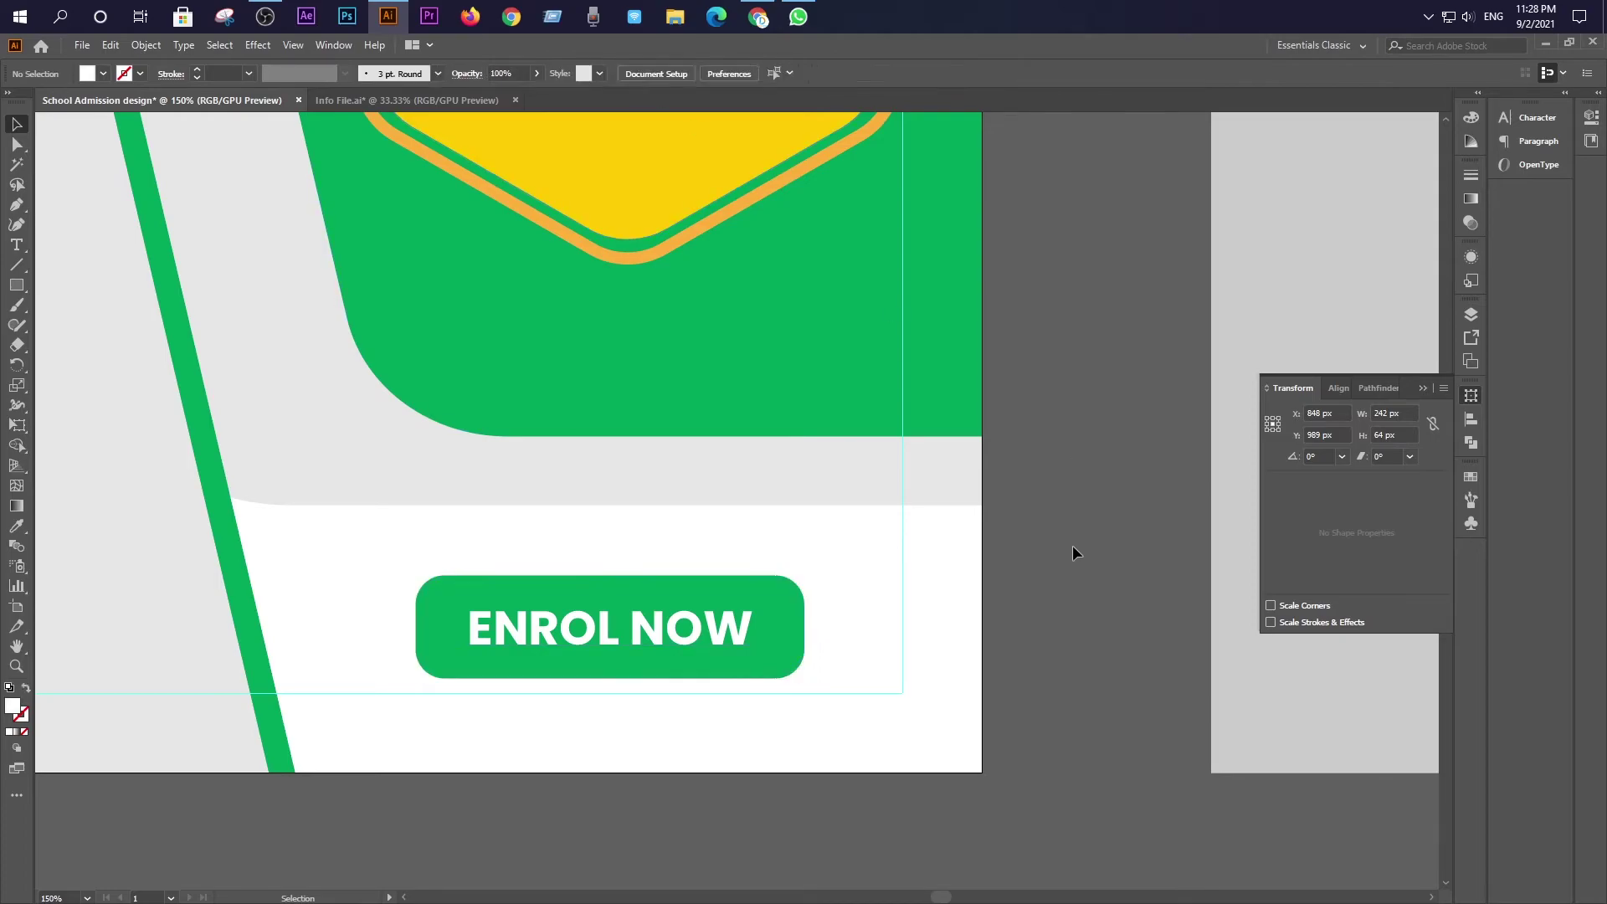
# Group the ENROL NOW text with its green rounded button
pyautogui.moveTo(427, 551); pyautogui.dragTo(589, 640)
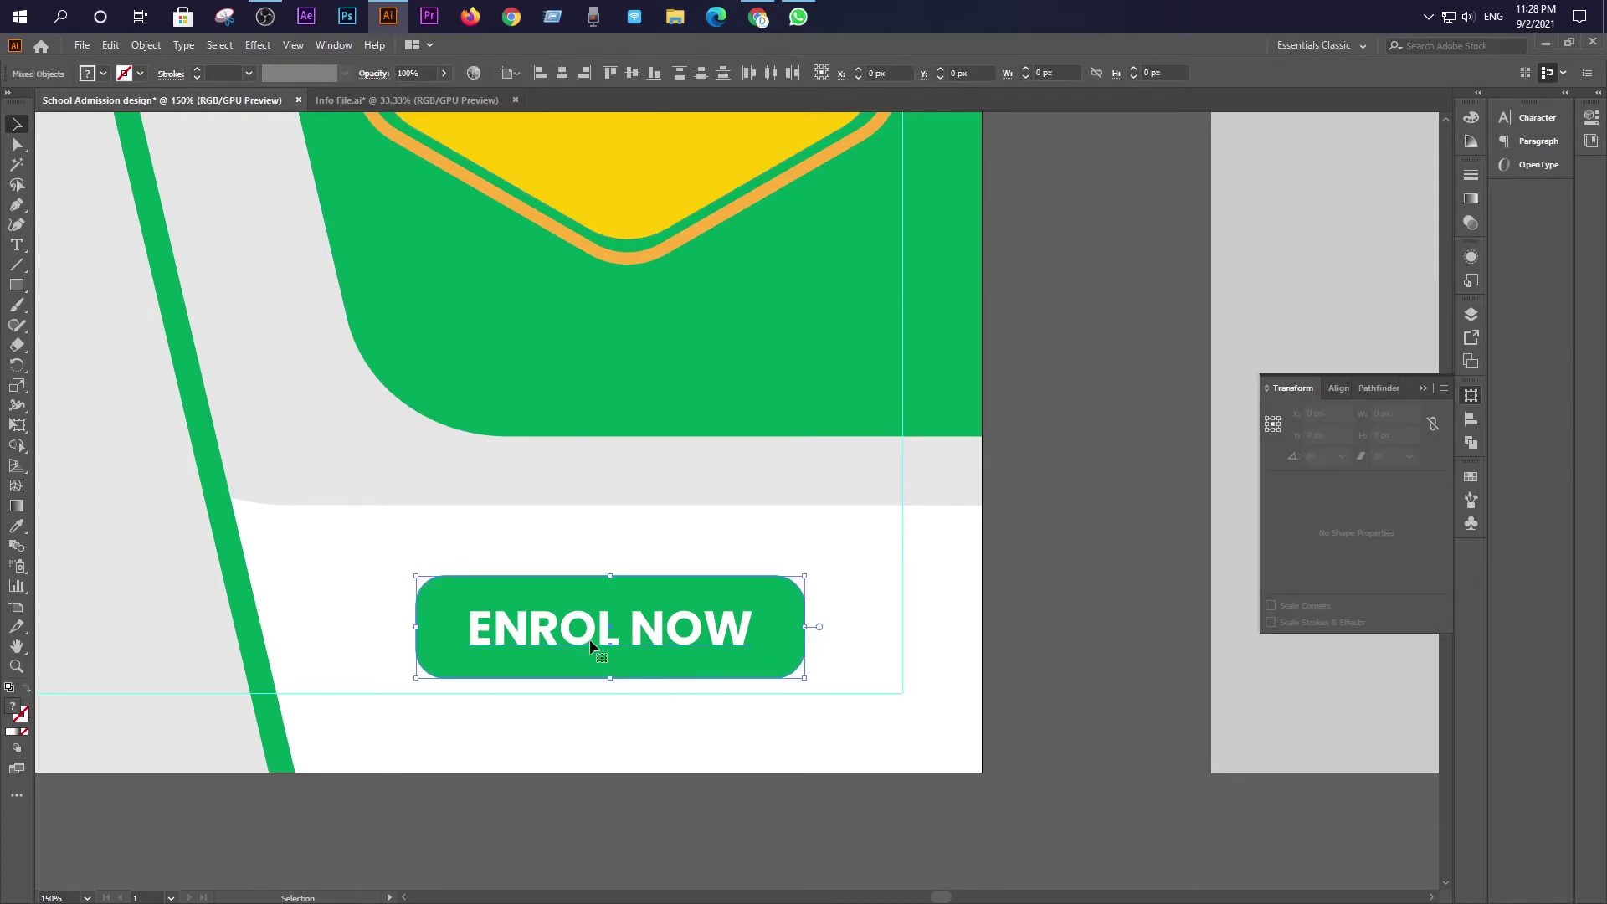
pyautogui.rightClick(590, 643)
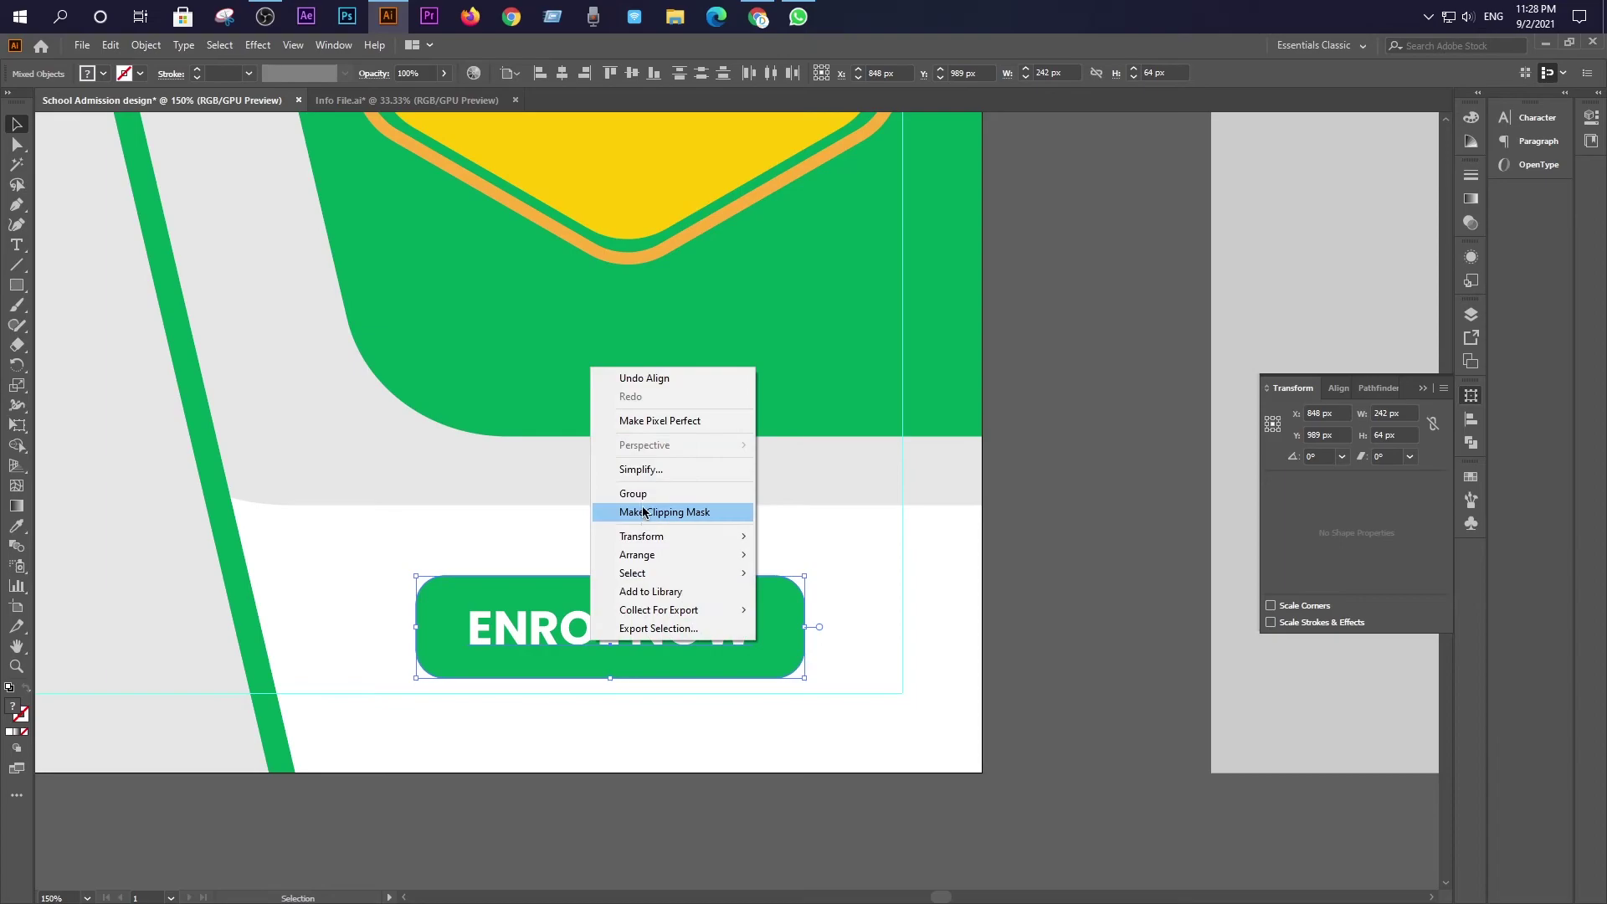
pyautogui.click(603, 512)
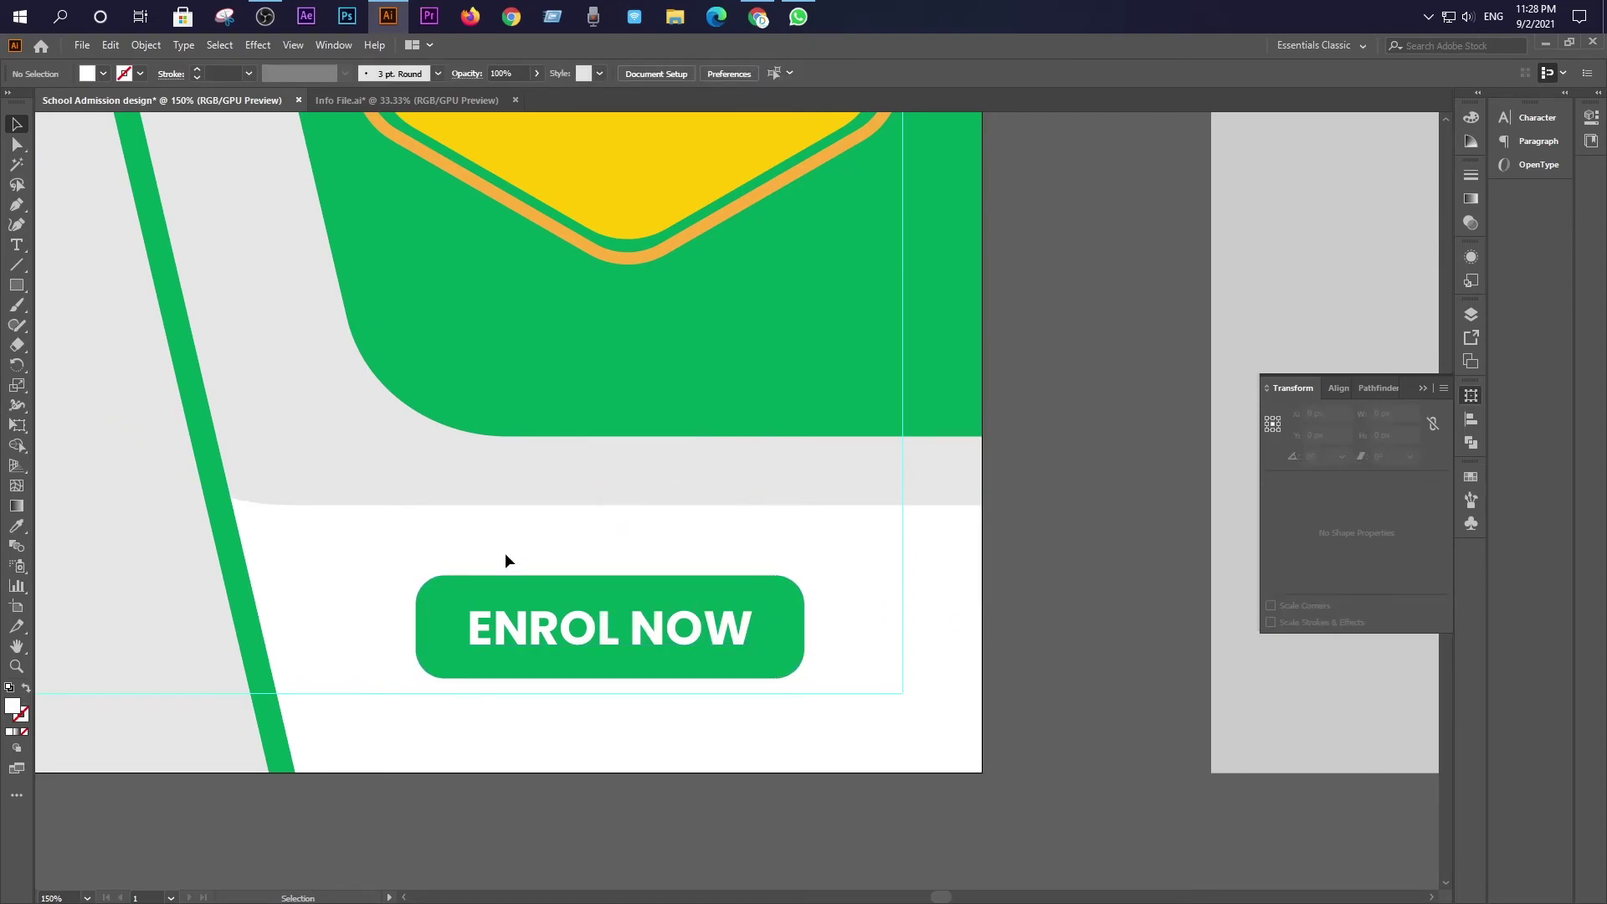
pyautogui.click(549, 483)
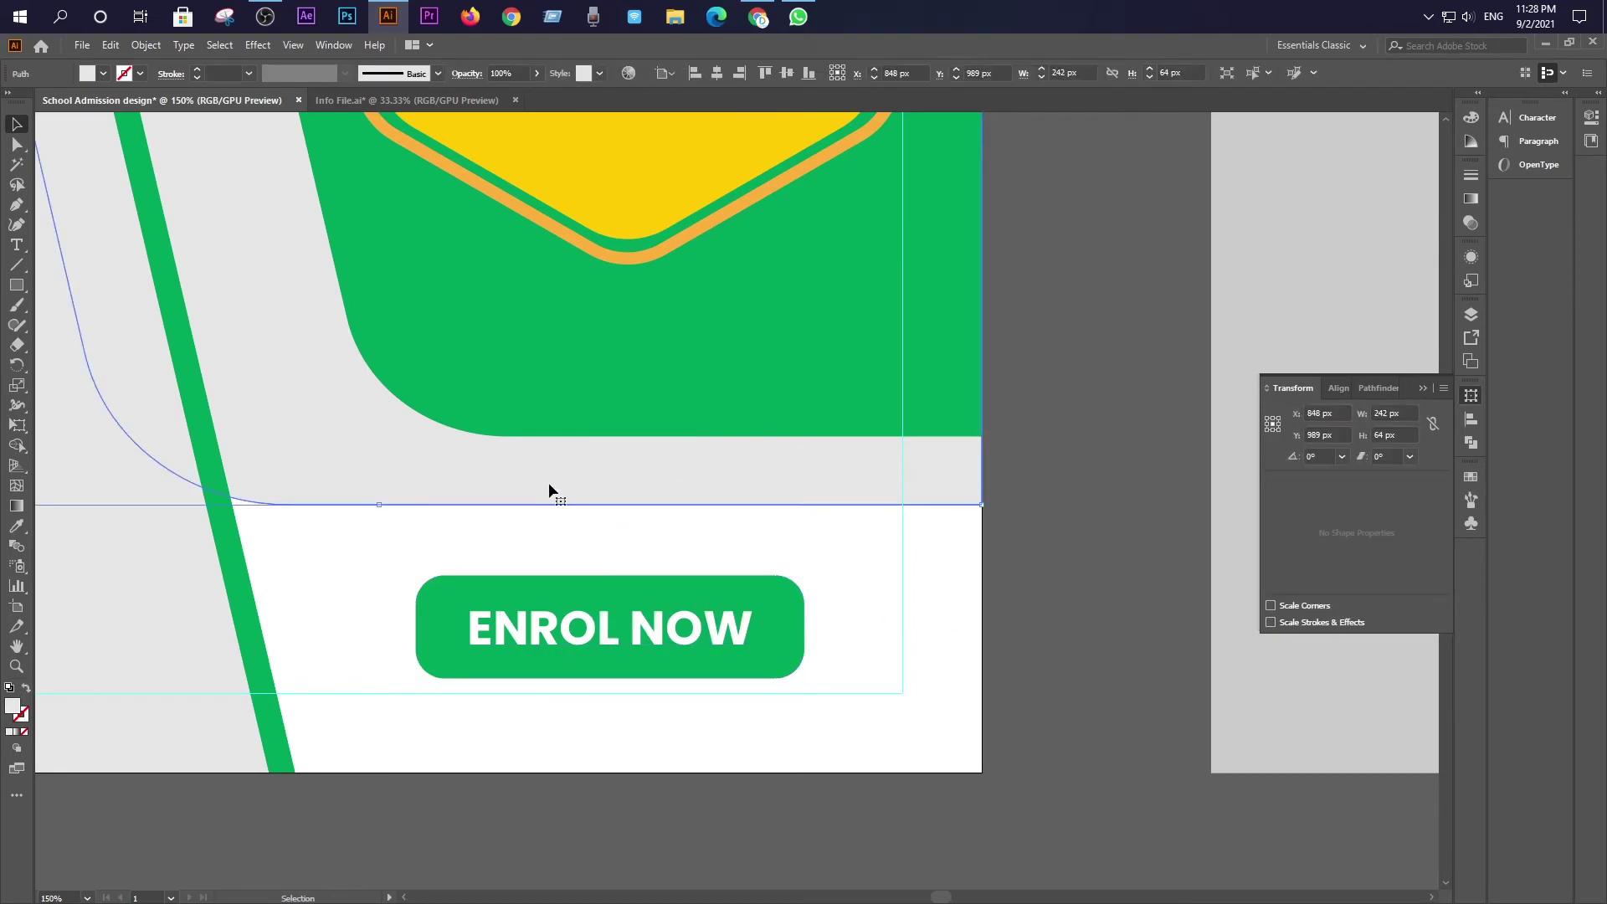
pyautogui.click(549, 544)
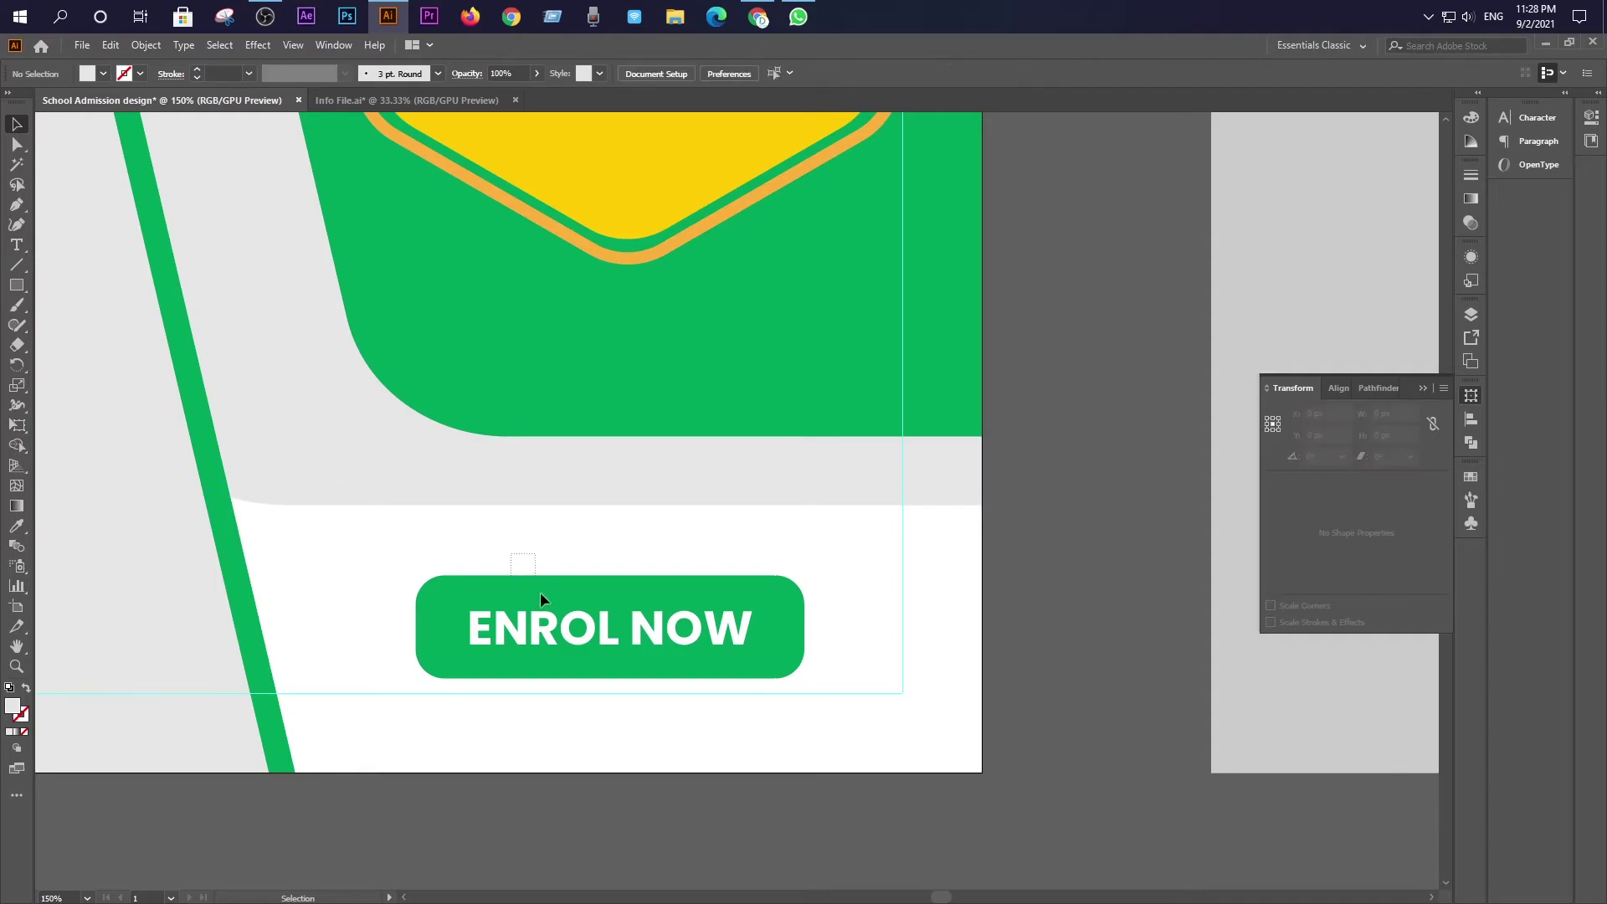
# Move the ENROL NOW button group down so its lower edge sits on the bottom margin guide
pyautogui.click(588, 648)
pyautogui.keyDown('alt'); pyautogui.scroll(1, 590, 719); pyautogui.keyUp('alt')
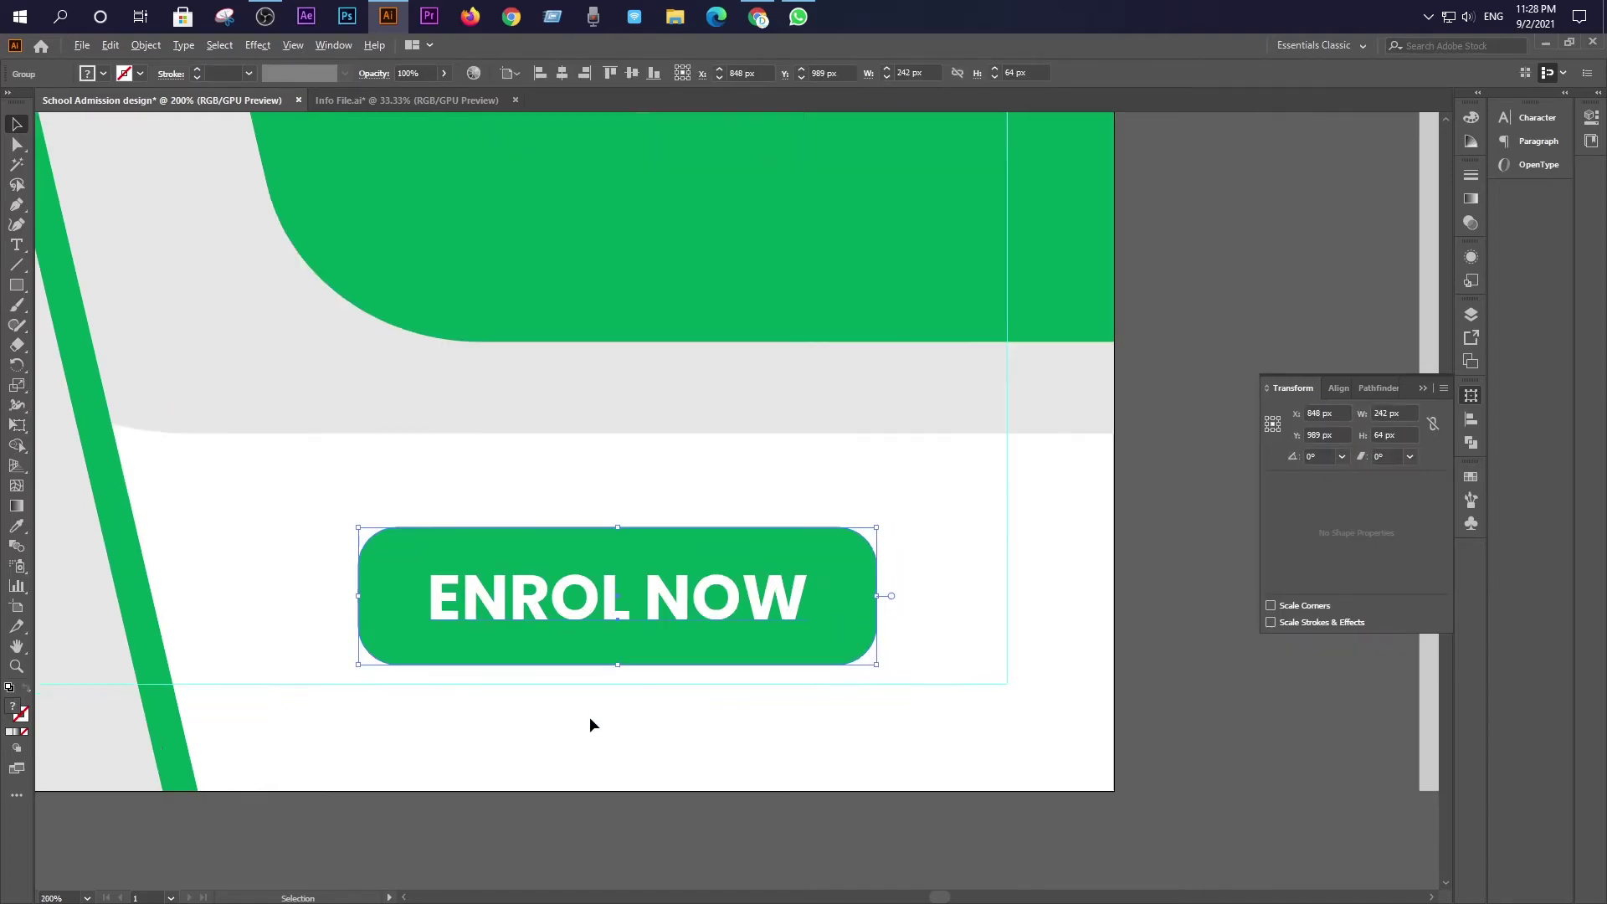
pyautogui.moveTo(636, 636); pyautogui.dragTo(639, 657)
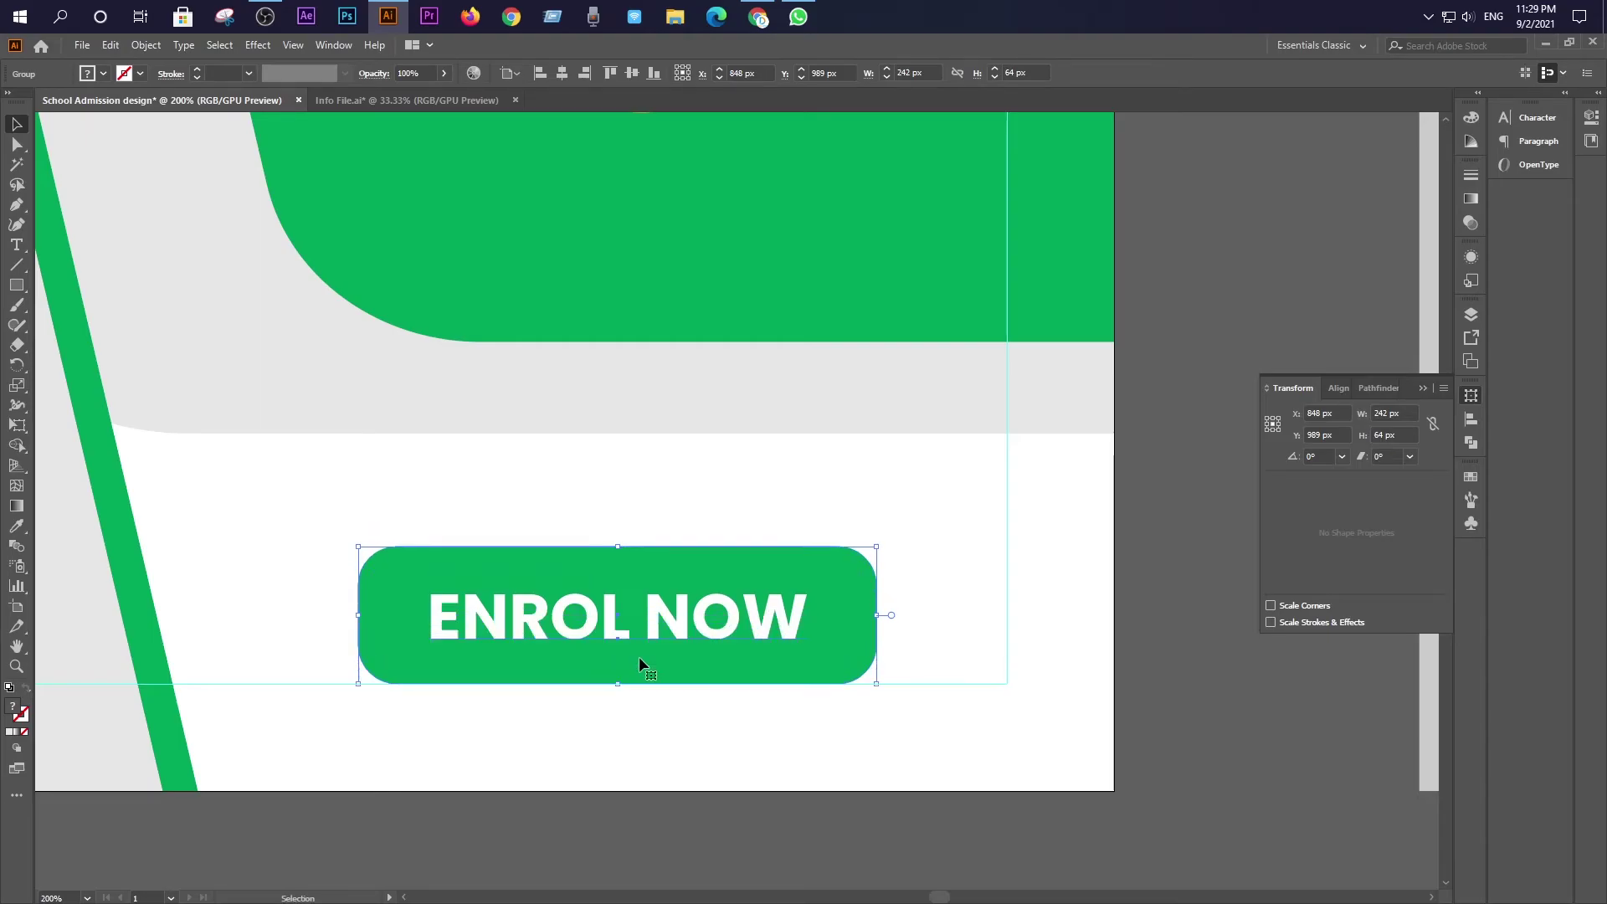
pyautogui.click(635, 762)
pyautogui.keyDown('alt'); pyautogui.scroll(-4, 621, 740); pyautogui.keyUp('alt')
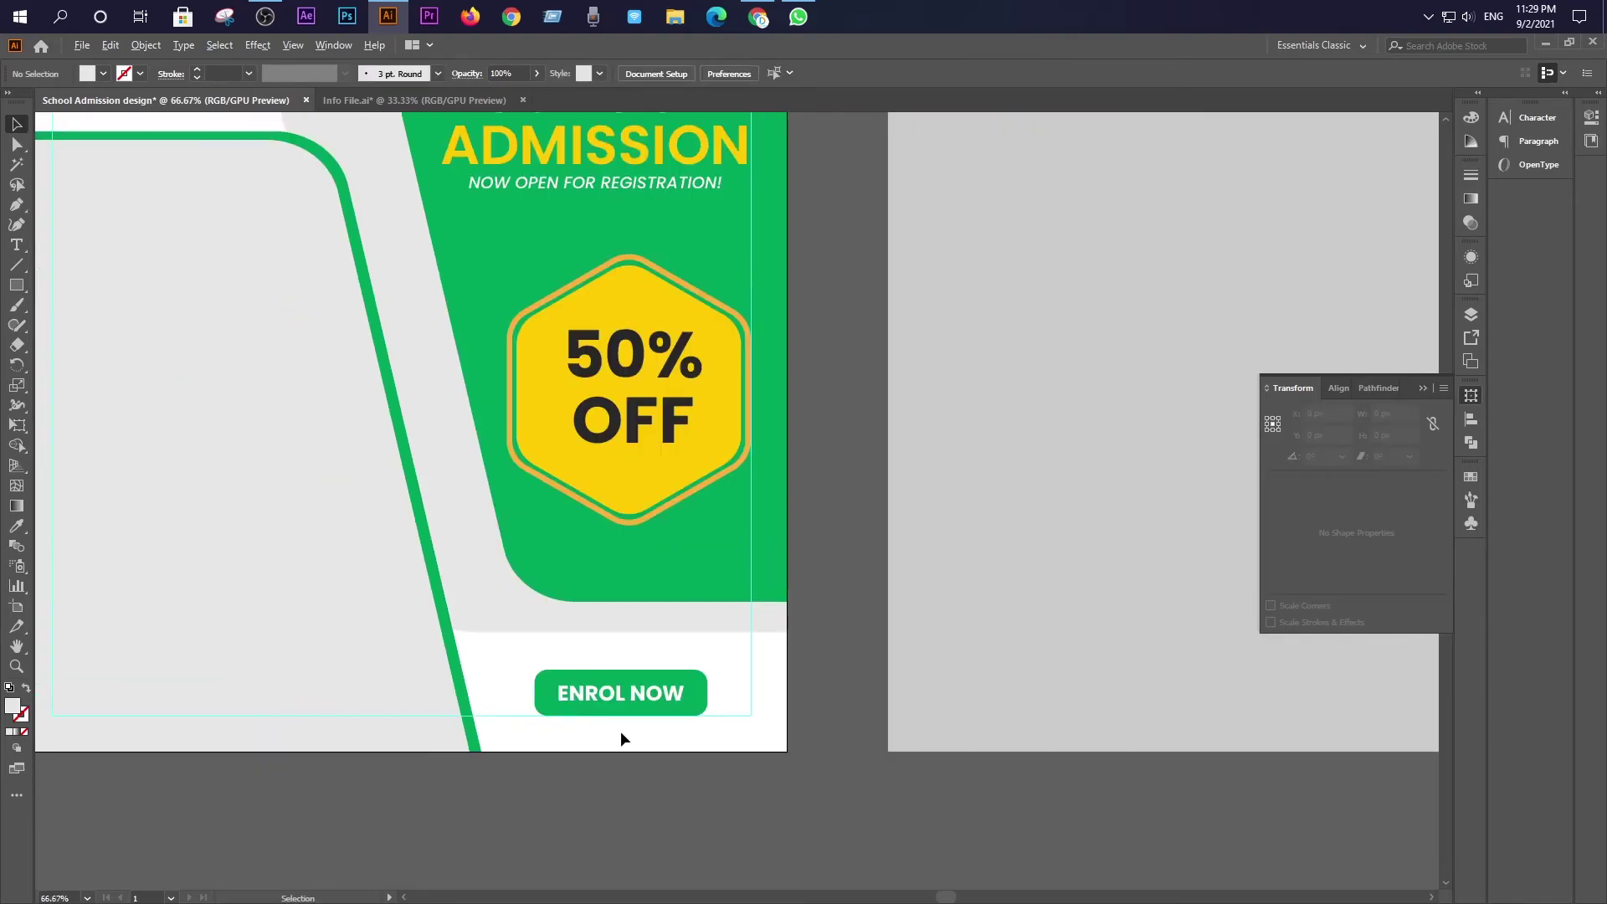
# Try nudging the ENROL NOW button slightly to the right and bring it back to its former position
pyautogui.click(621, 713)
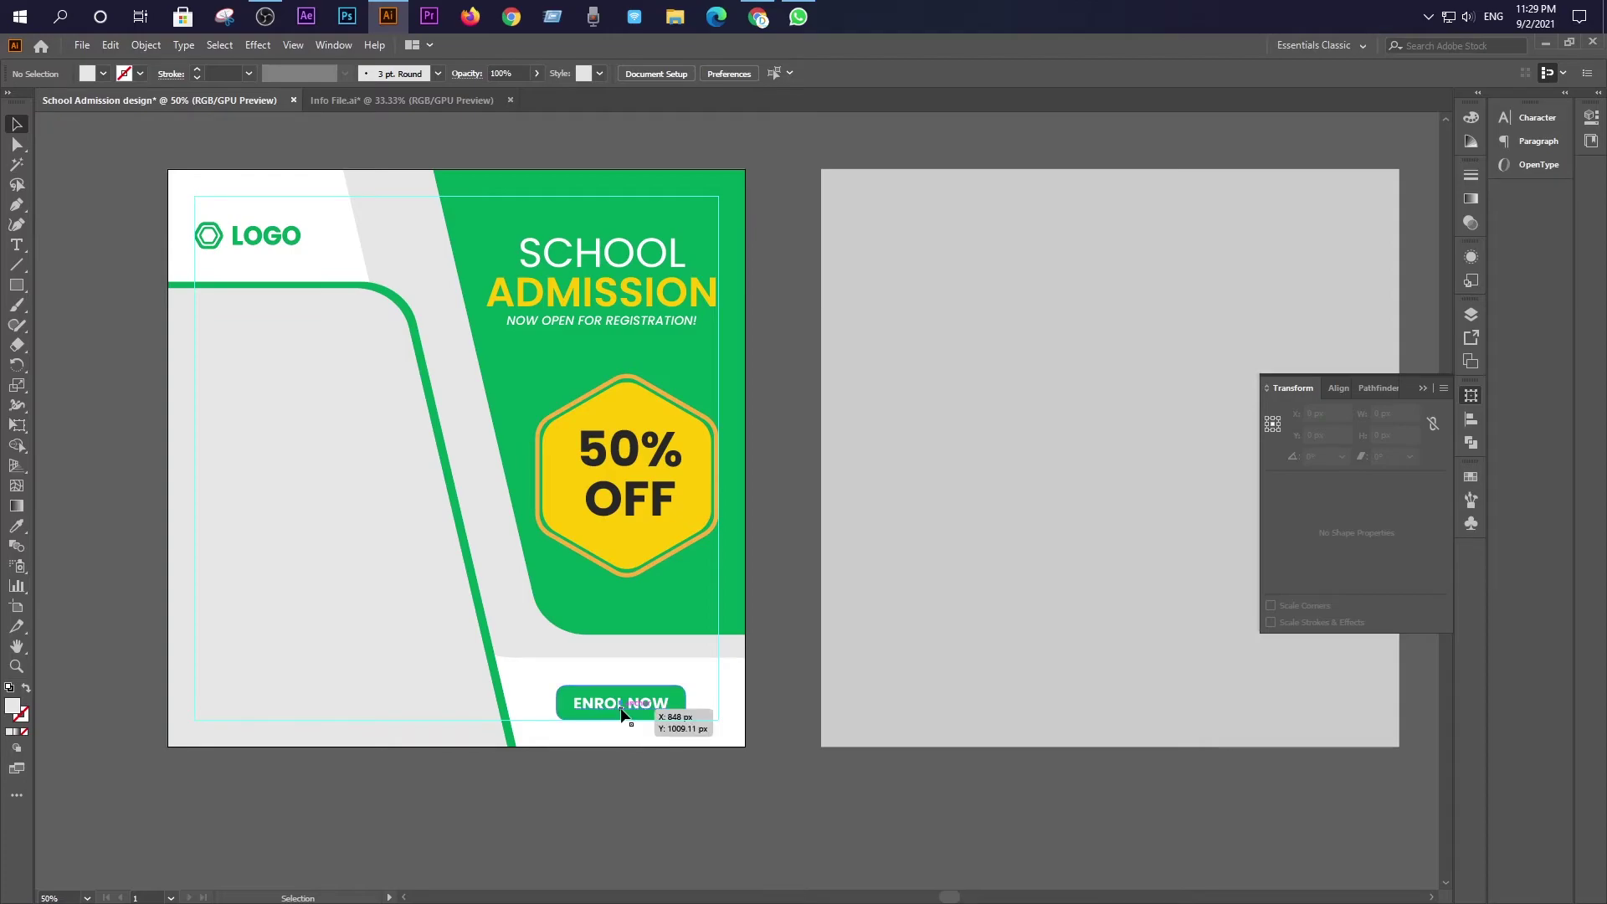
pyautogui.press('Right')
pyautogui.press('Right')
pyautogui.press('Right')
pyautogui.press('Right')
pyautogui.press('Right')
pyautogui.press('Right')
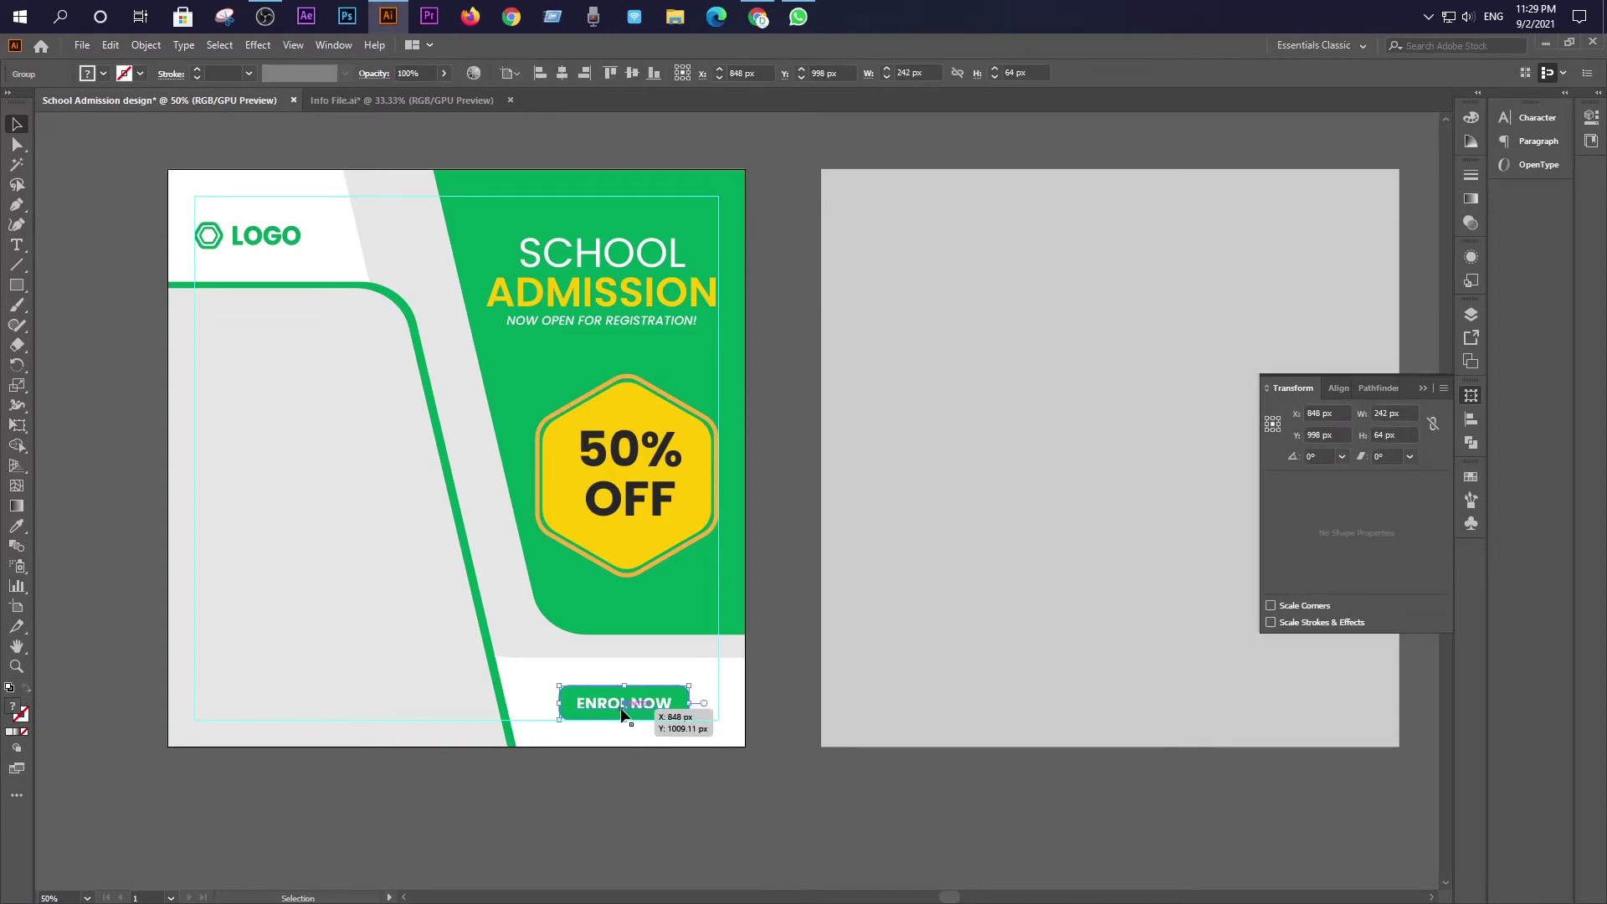
pyautogui.press('Left')
pyautogui.press('Left')
pyautogui.press('Left')
pyautogui.press('Left')
pyautogui.press('Left')
pyautogui.press('Left')
pyautogui.click(801, 661)
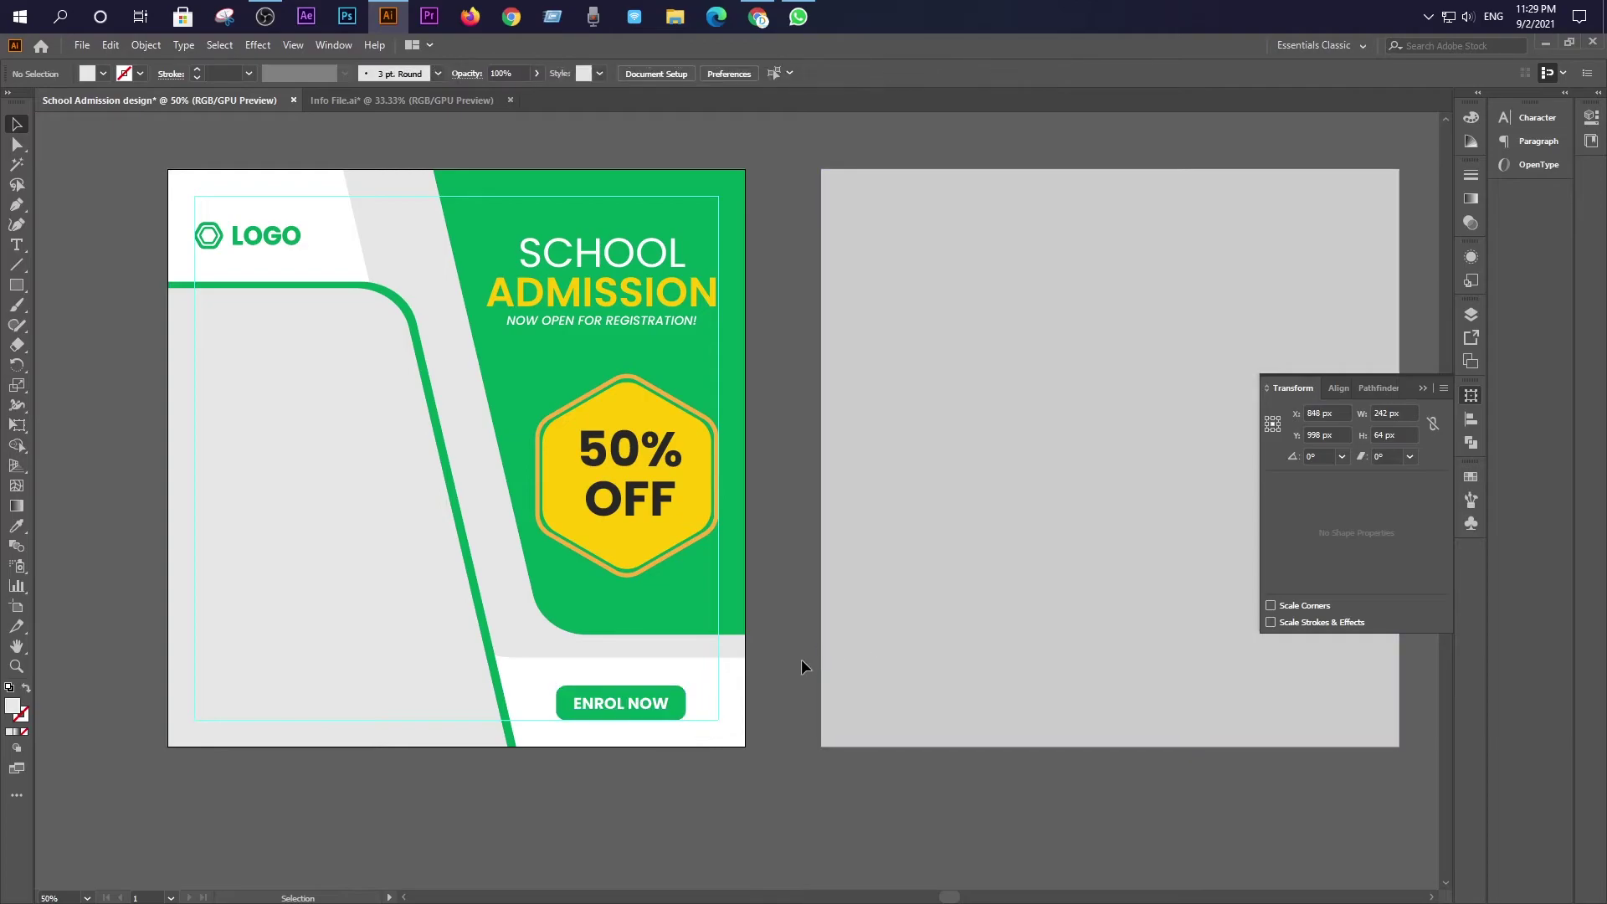
# Copy the photo of the reading girl from Info File.ai into the School Admission design, over the large grey slanted shape
pyautogui.scroll(1, 801, 661)
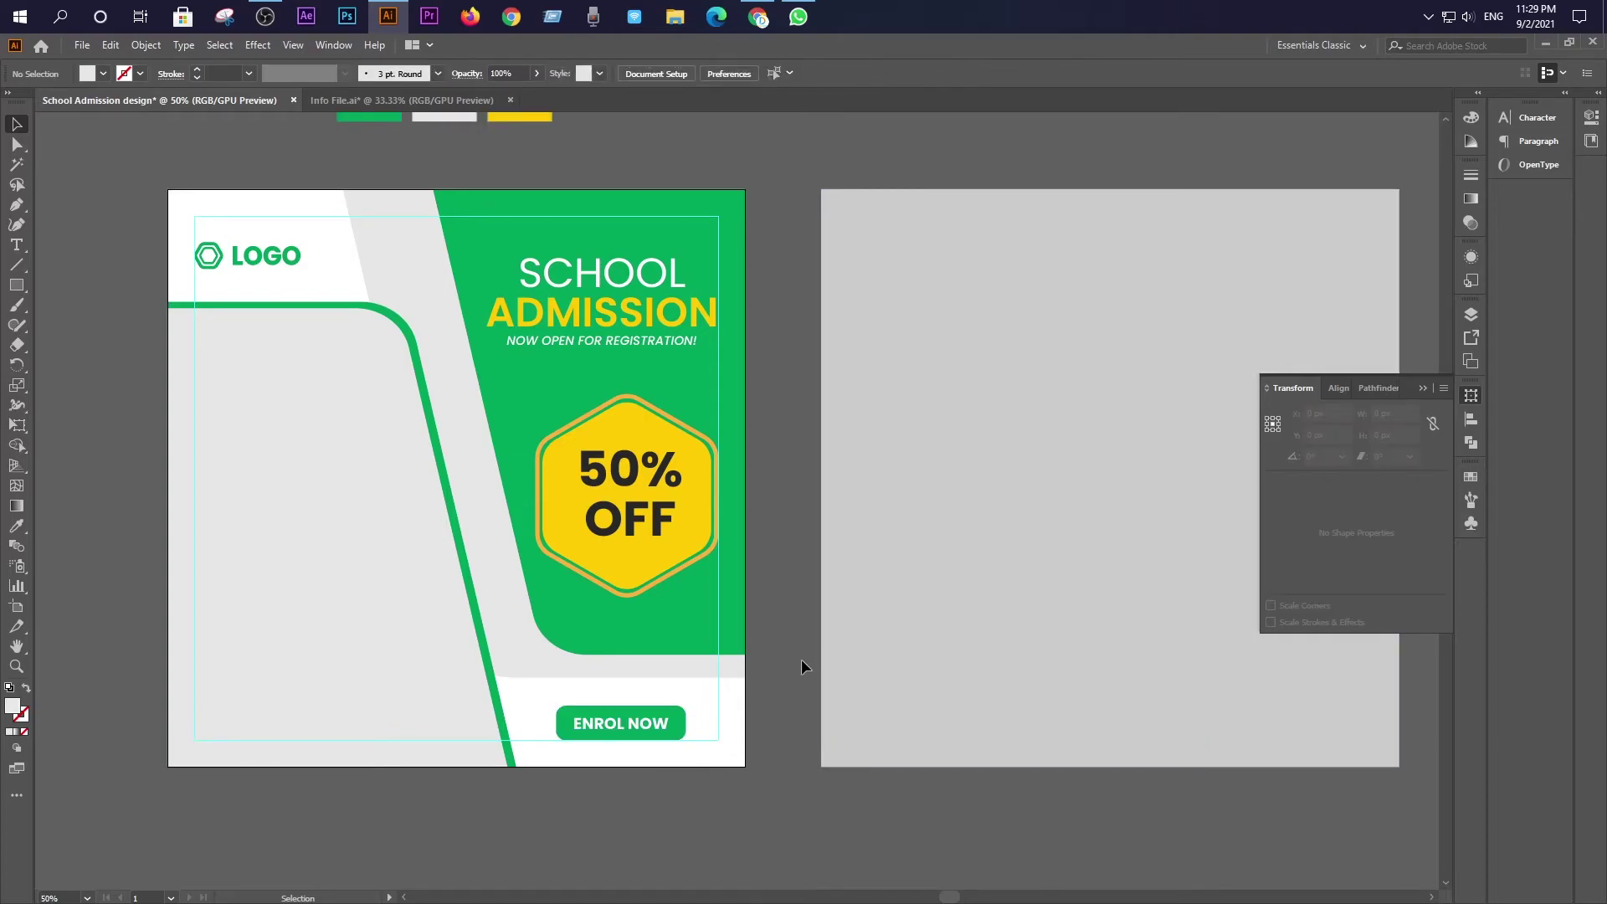
pyautogui.scroll(-1, 801, 666)
pyautogui.scroll(1, 801, 667)
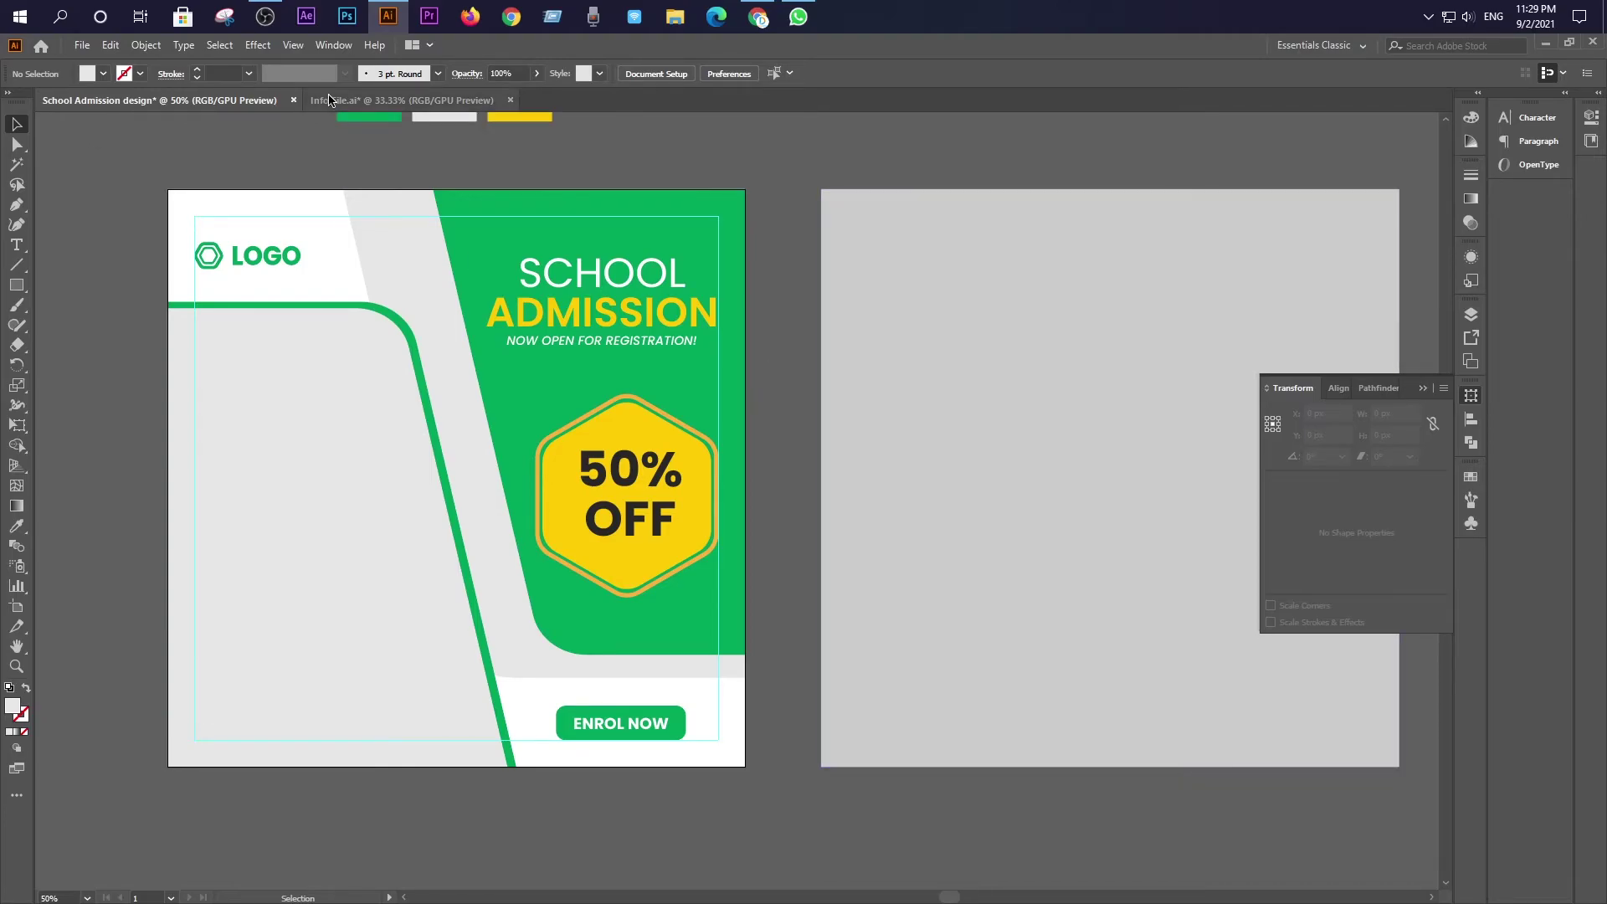
pyautogui.click(402, 100)
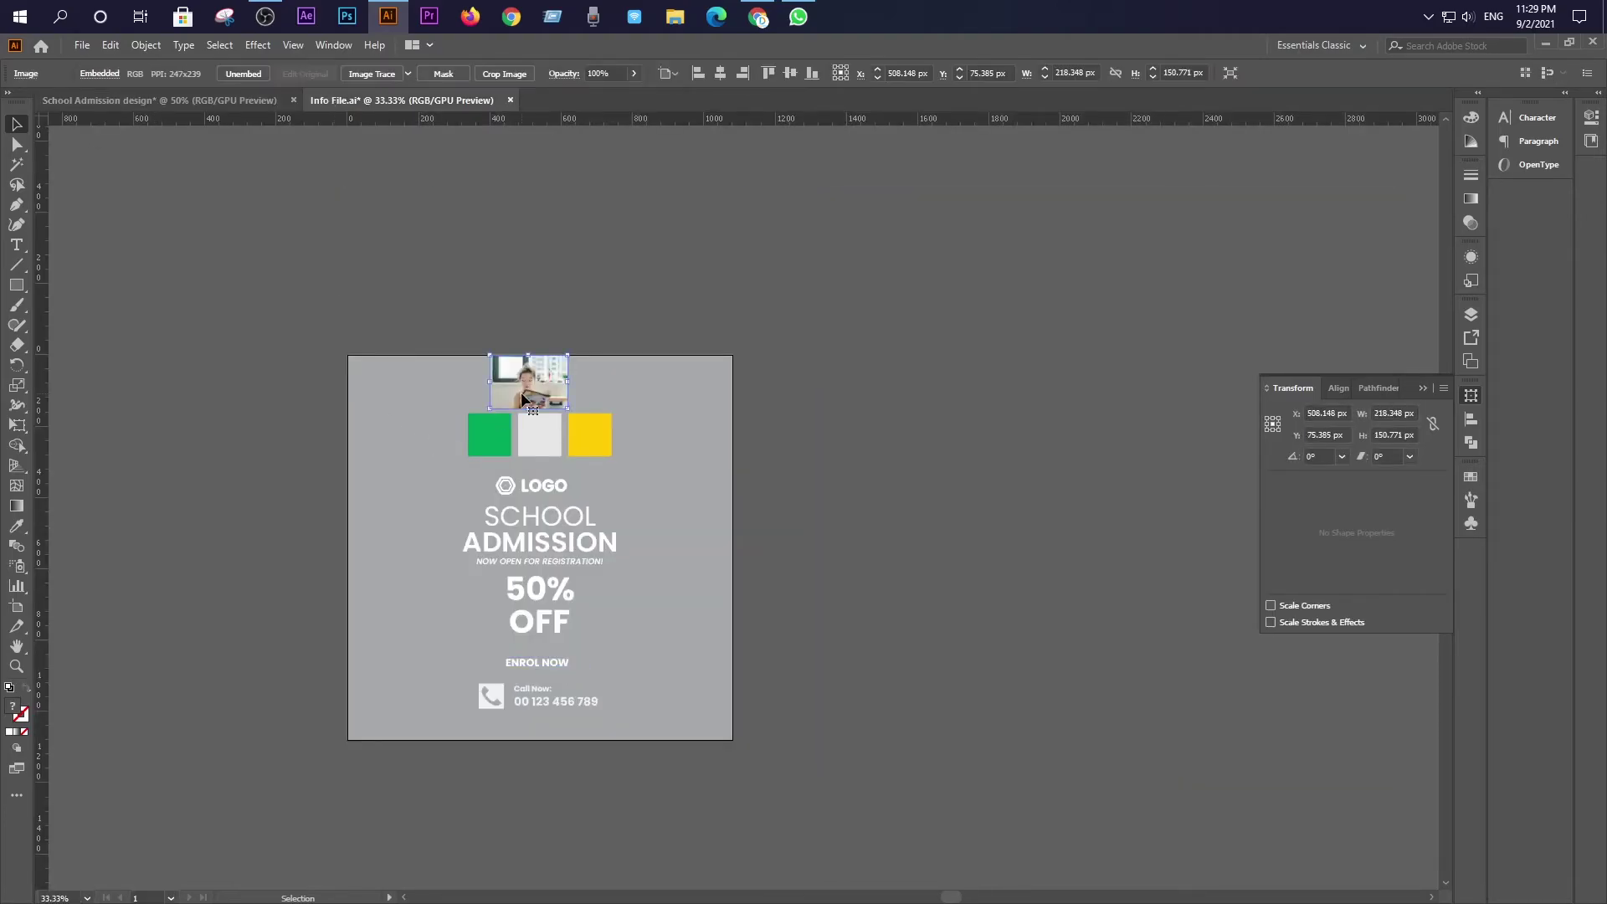
pyautogui.moveTo(523, 400); pyautogui.dragTo(248, 519)
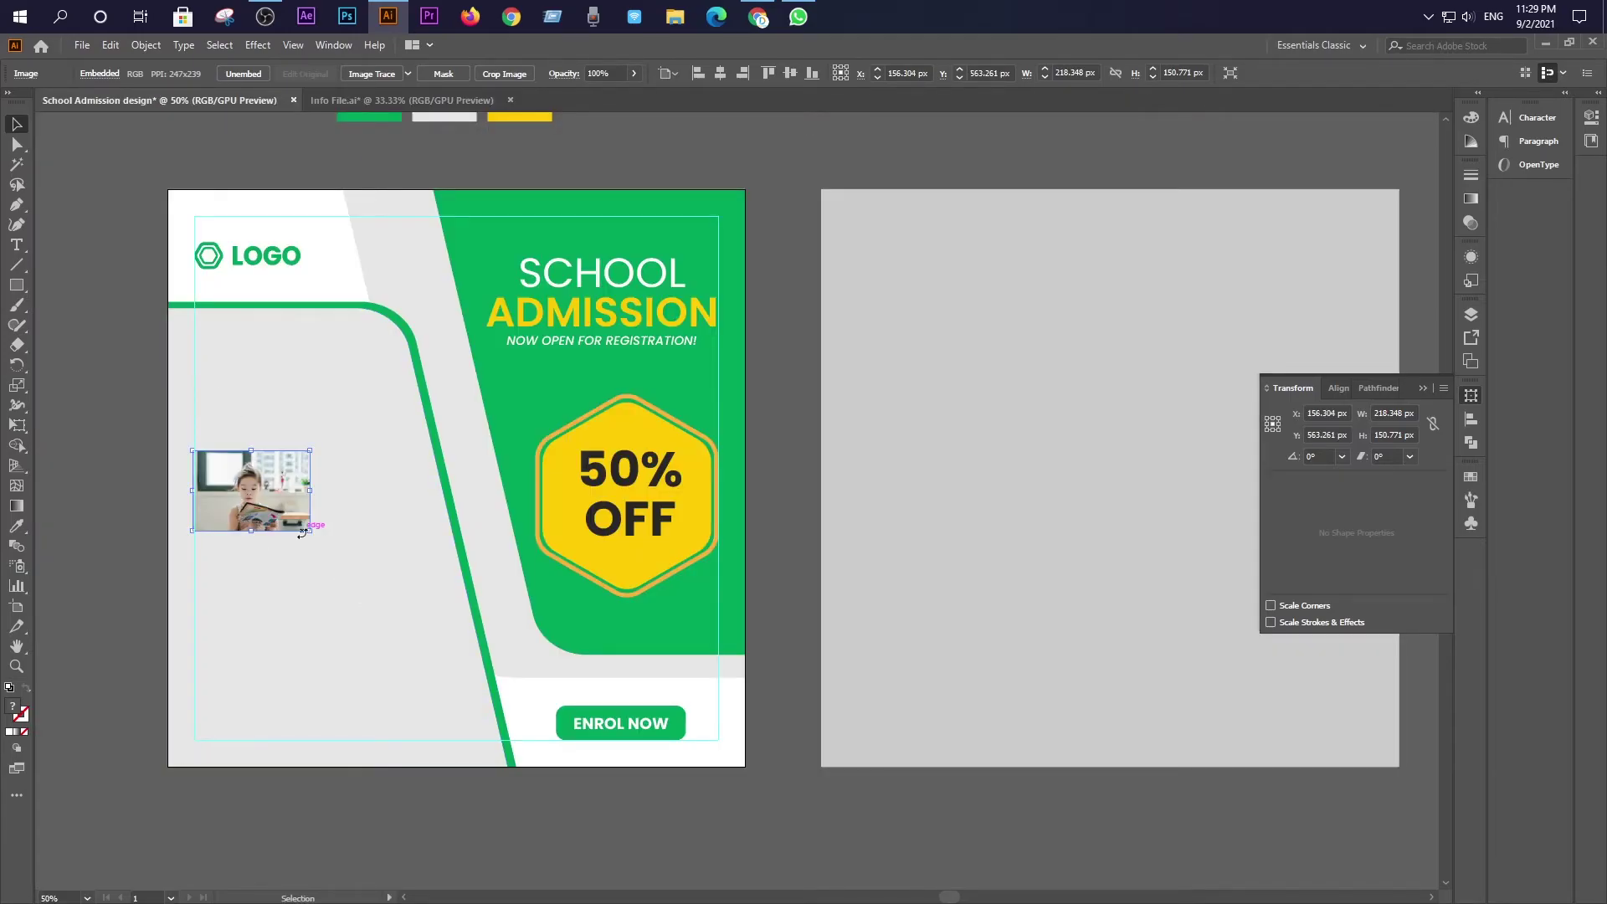
# Enlarge the girl's photo to about 1529 x 1056 px and position it across the left part of the artboard
pyautogui.scroll(-1, 329, 612)
pyautogui.scroll(-1, 326, 610)
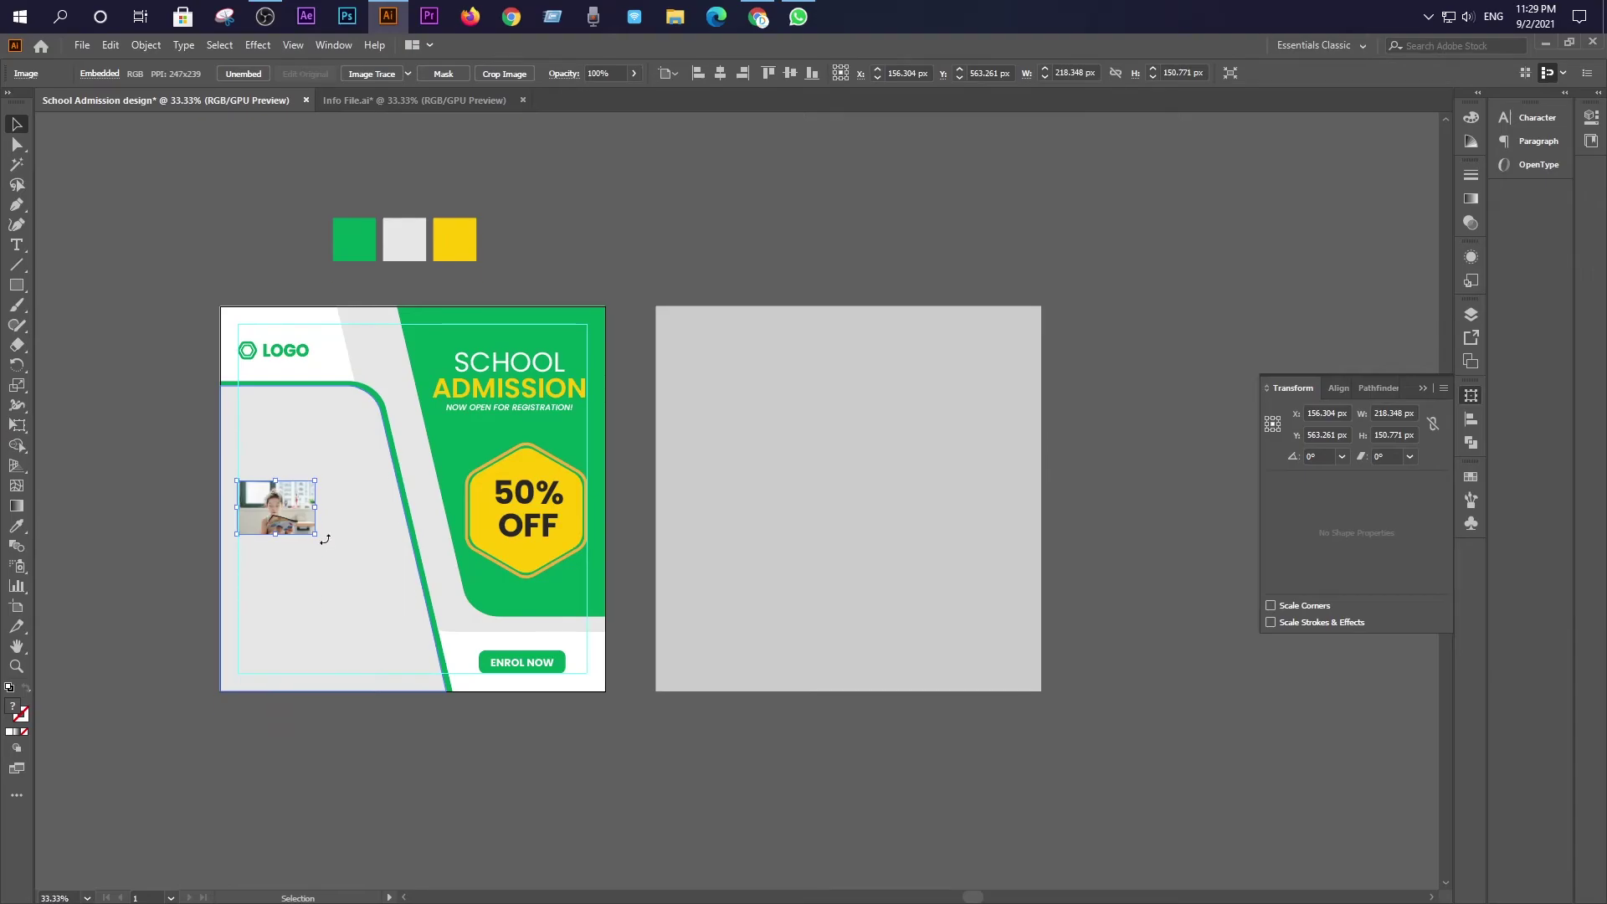
pyautogui.moveTo(316, 533); pyautogui.dragTo(549, 695)
pyautogui.moveTo(138, 626); pyautogui.dragTo(179, 614)
# Arrange the photo backward in the stacking order so it sits directly behind the large grey slanted shape
pyautogui.hotkey('ctrl', 'shift', '[')
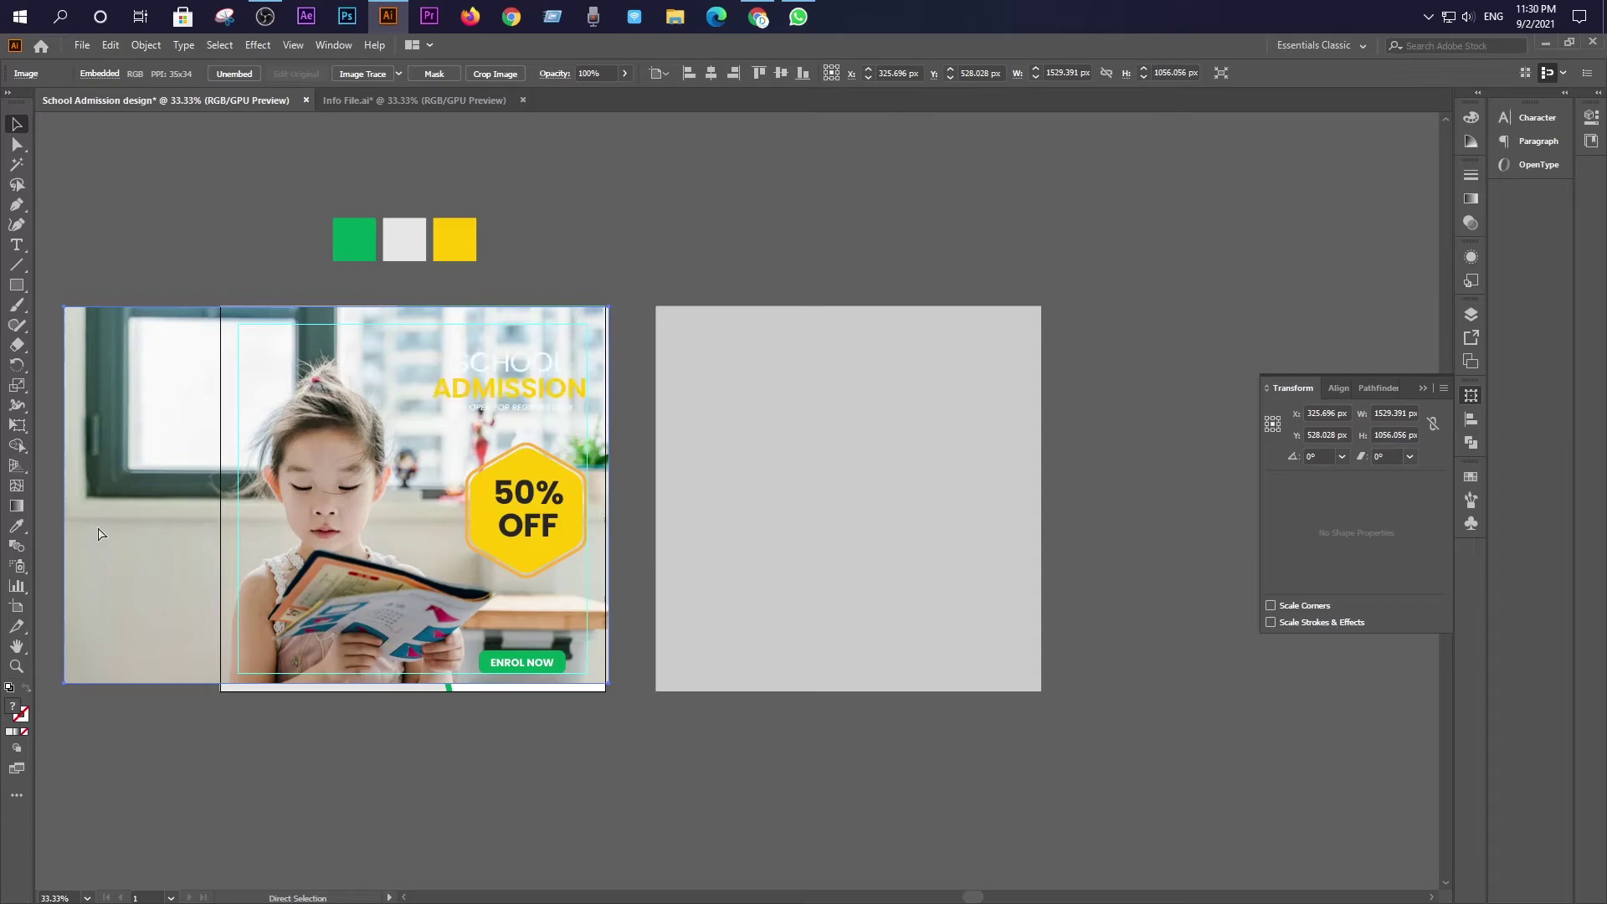
pyautogui.hotkey('ctrl', '[')
pyautogui.hotkey('ctrl', '[')
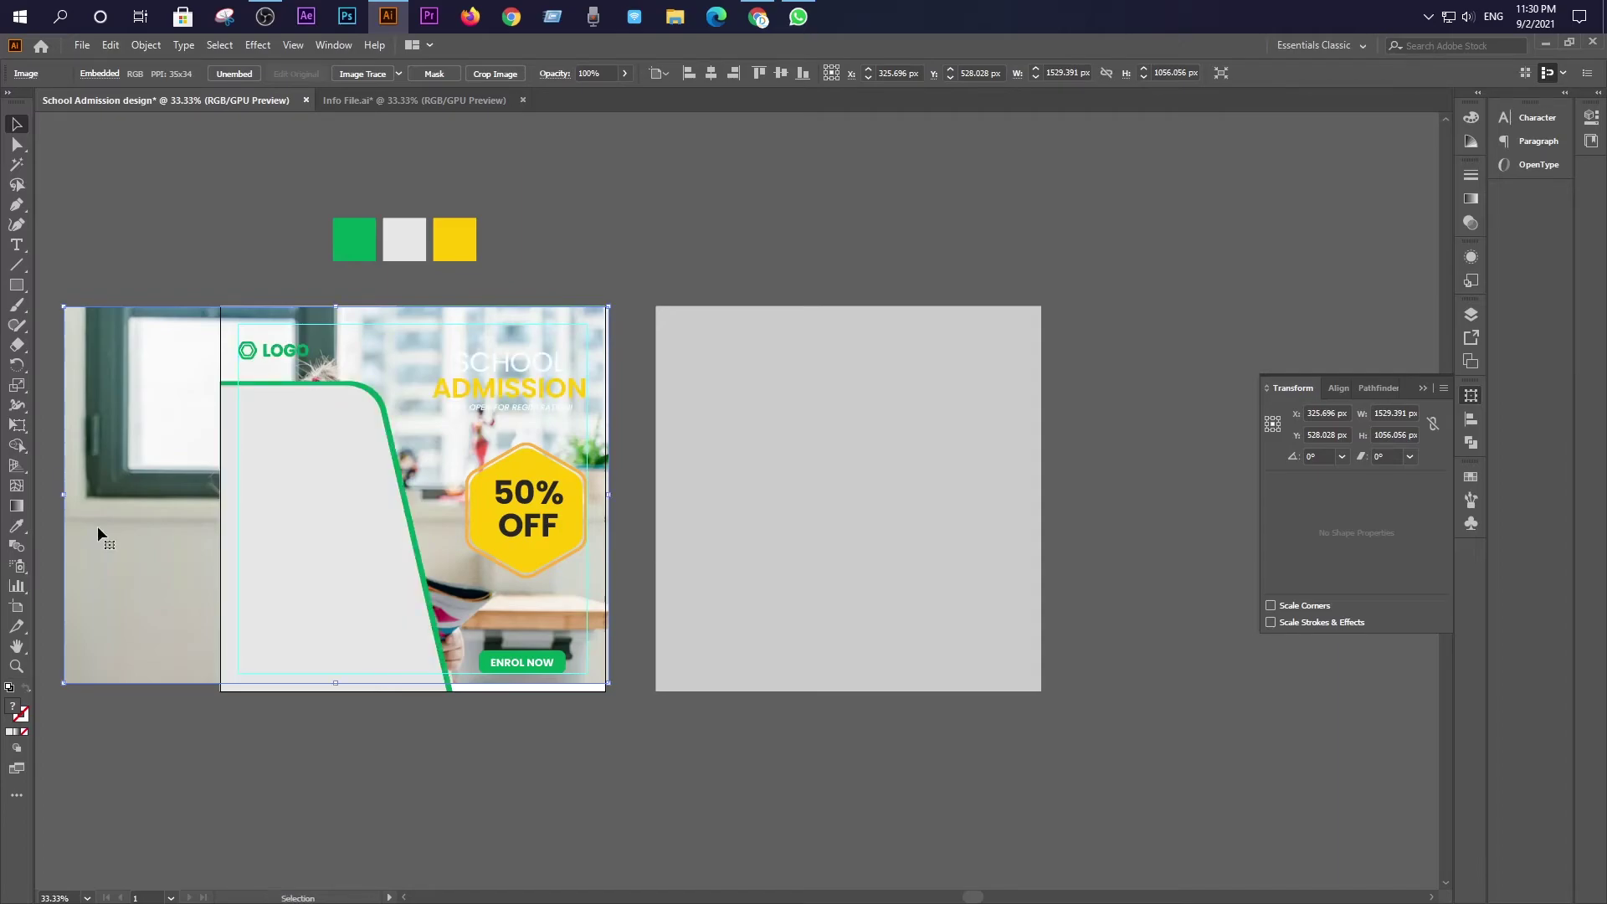
pyautogui.hotkey('ctrl', ']')
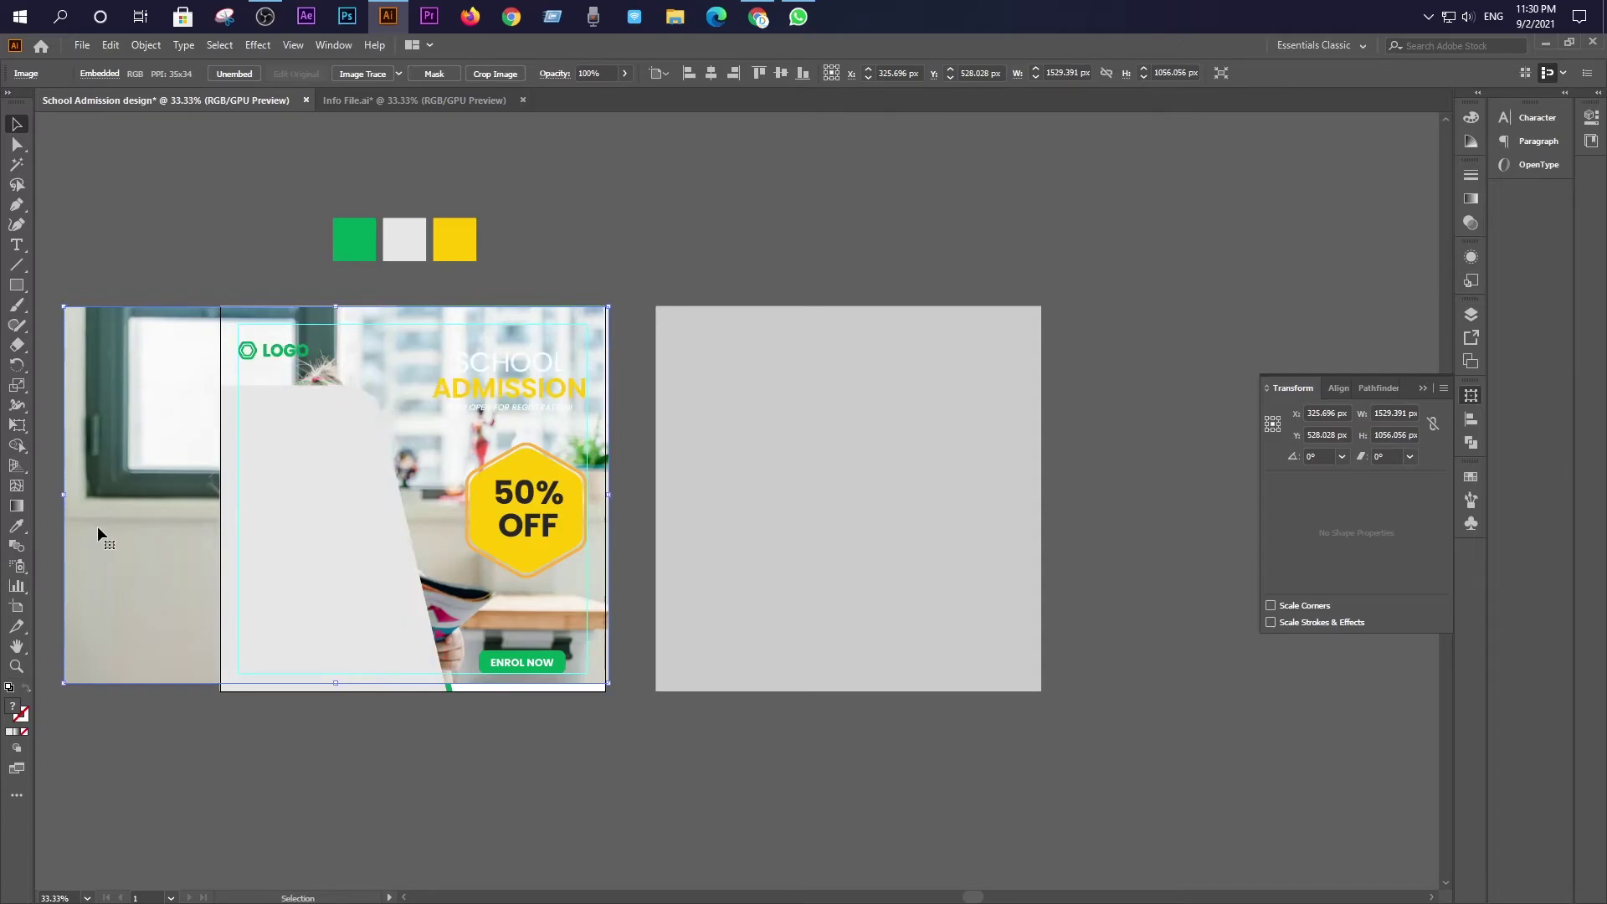
pyautogui.click(183, 742)
# Lower the opacity of the large grey slanted shape to 71% and deselect it
pyautogui.click(327, 567)
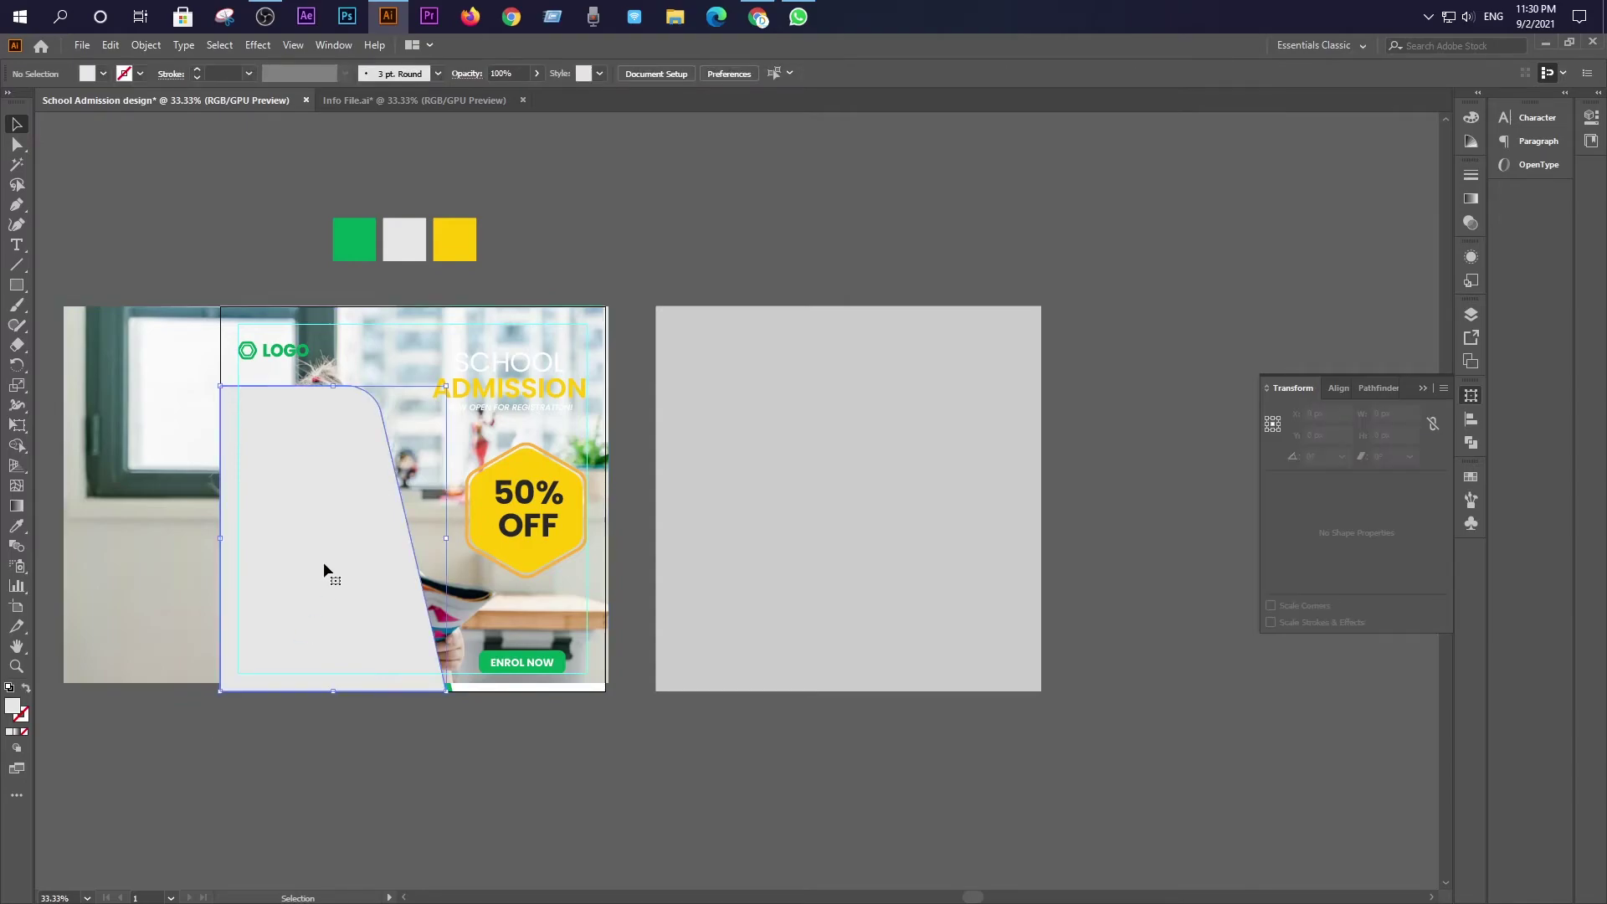
pyautogui.click(536, 73)
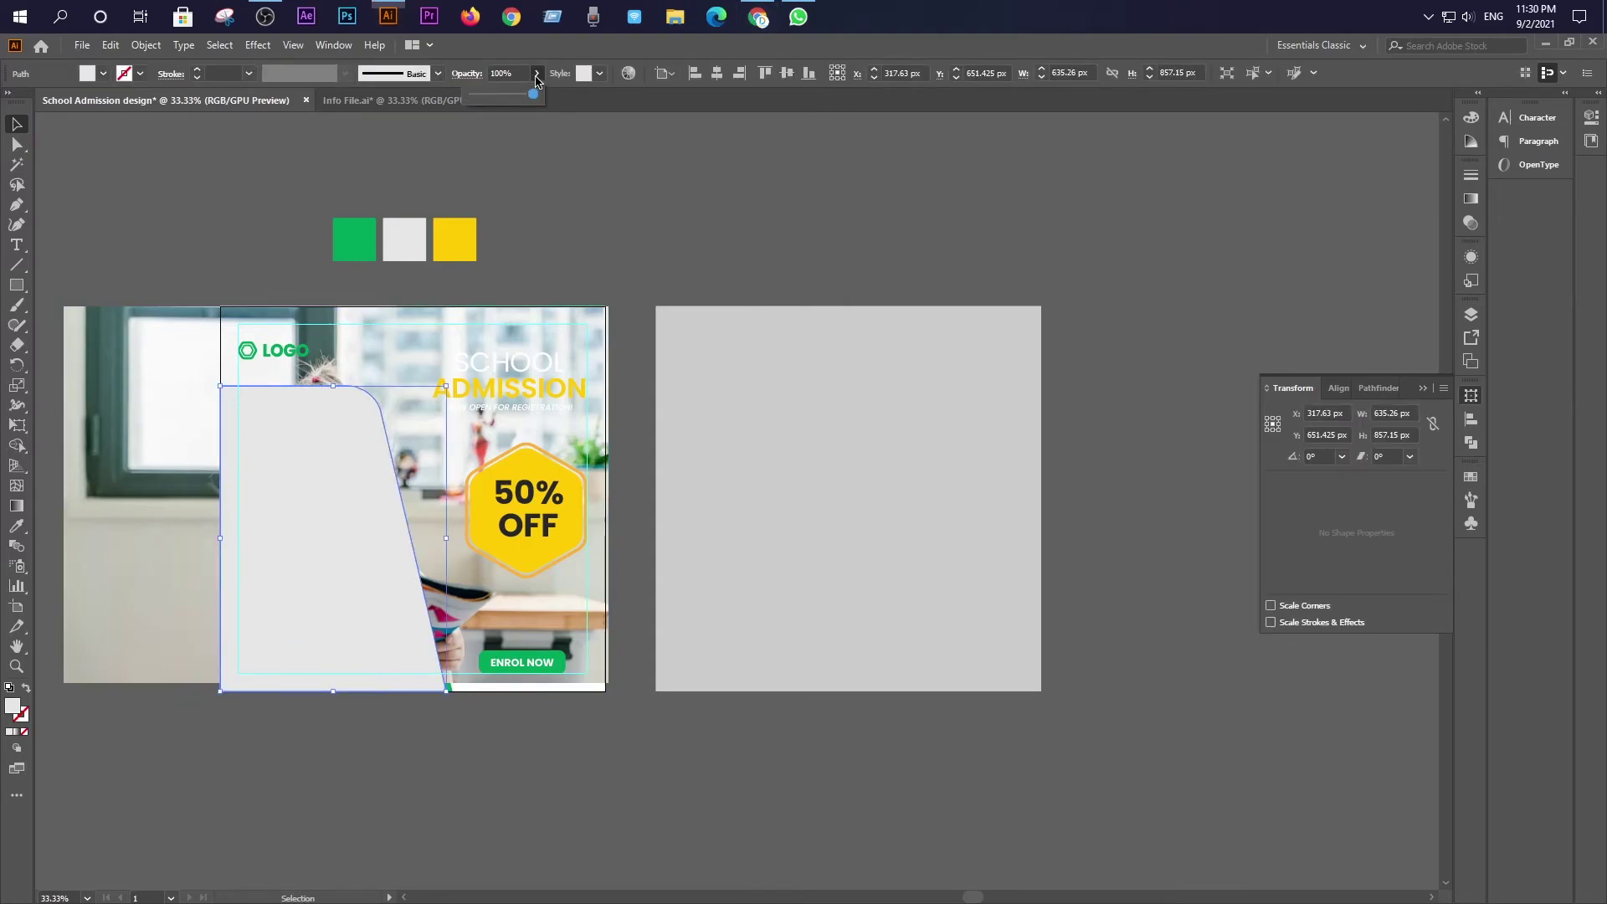
pyautogui.moveTo(533, 99); pyautogui.dragTo(514, 100)
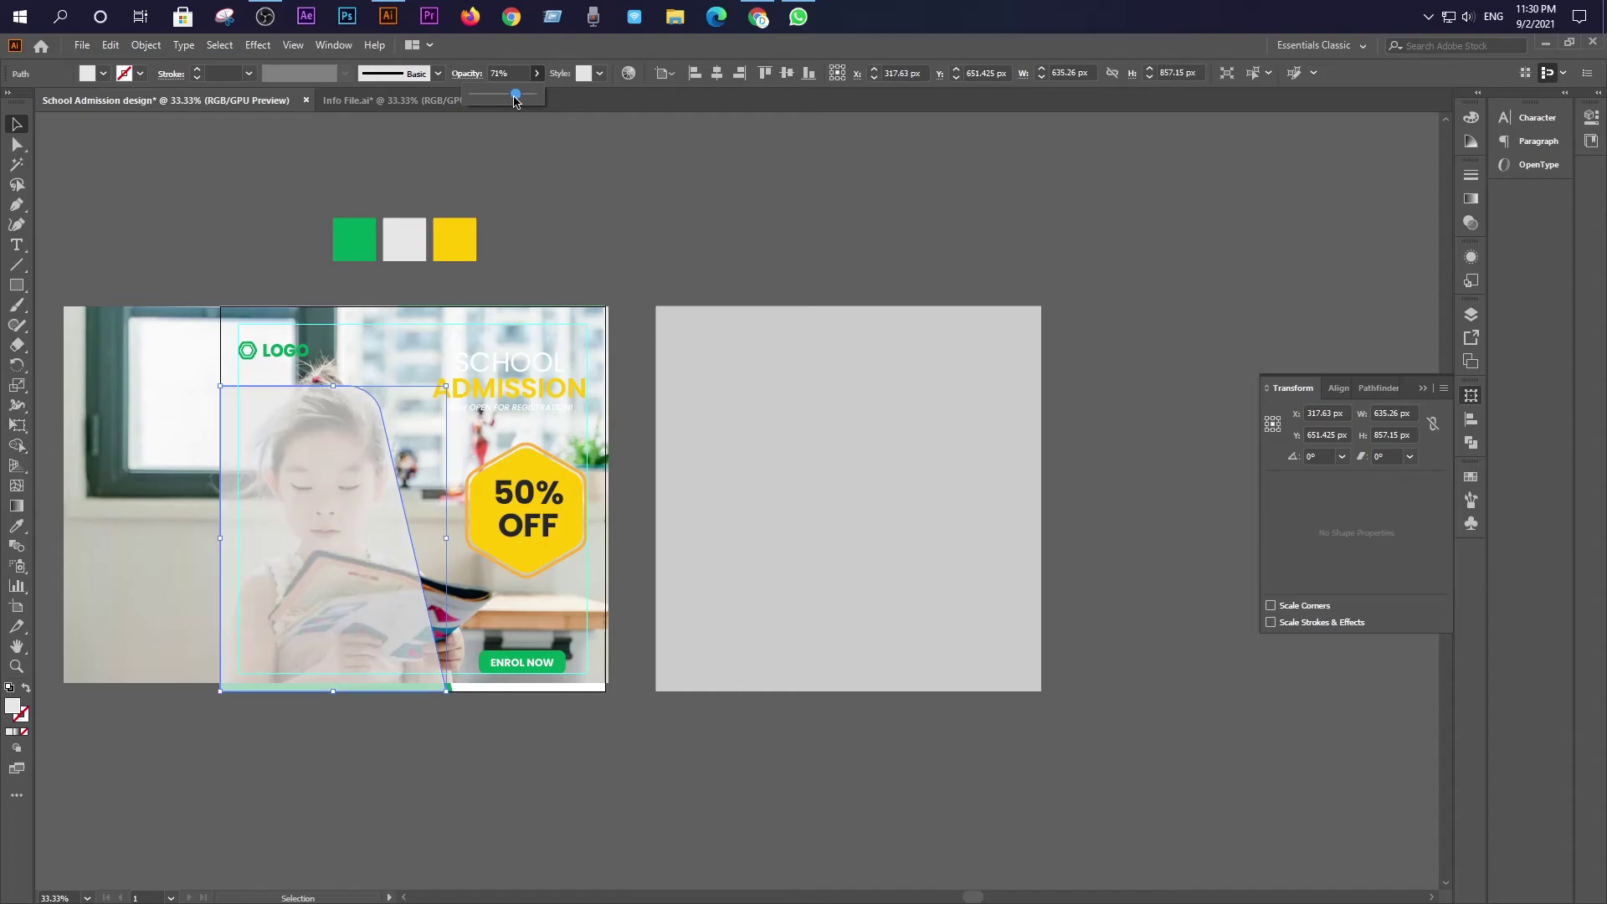
pyautogui.click(634, 217)
# Scale the photo down to about 1275 x 880 px and position it so the girl fits within the semi-transparent slanted shape
pyautogui.click(145, 569)
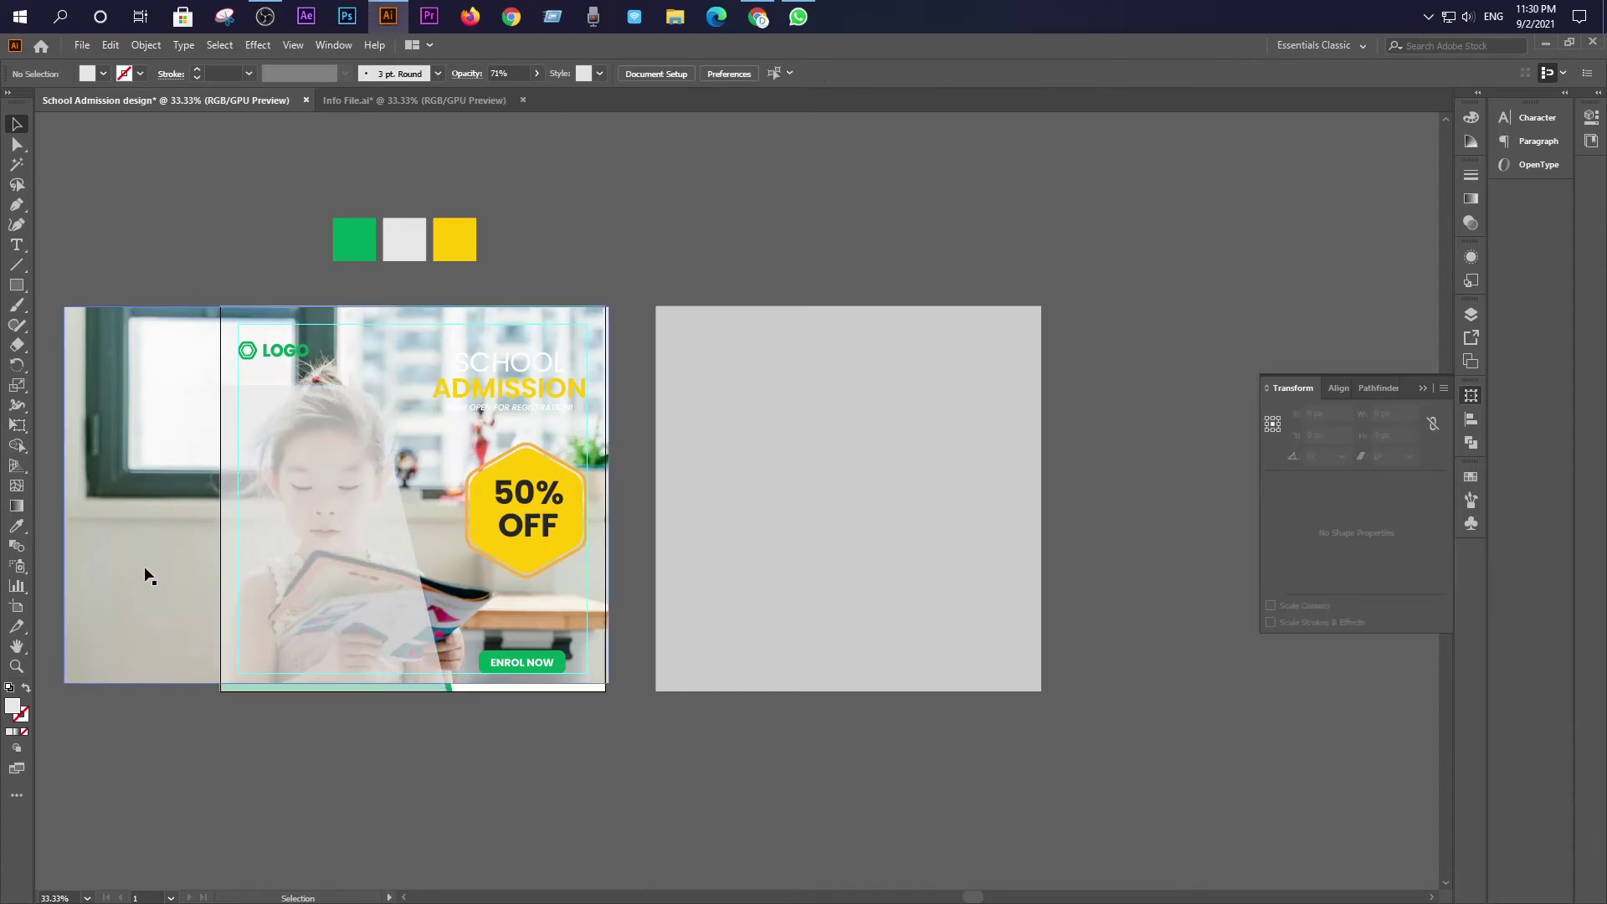
pyautogui.scroll(1, 144, 598)
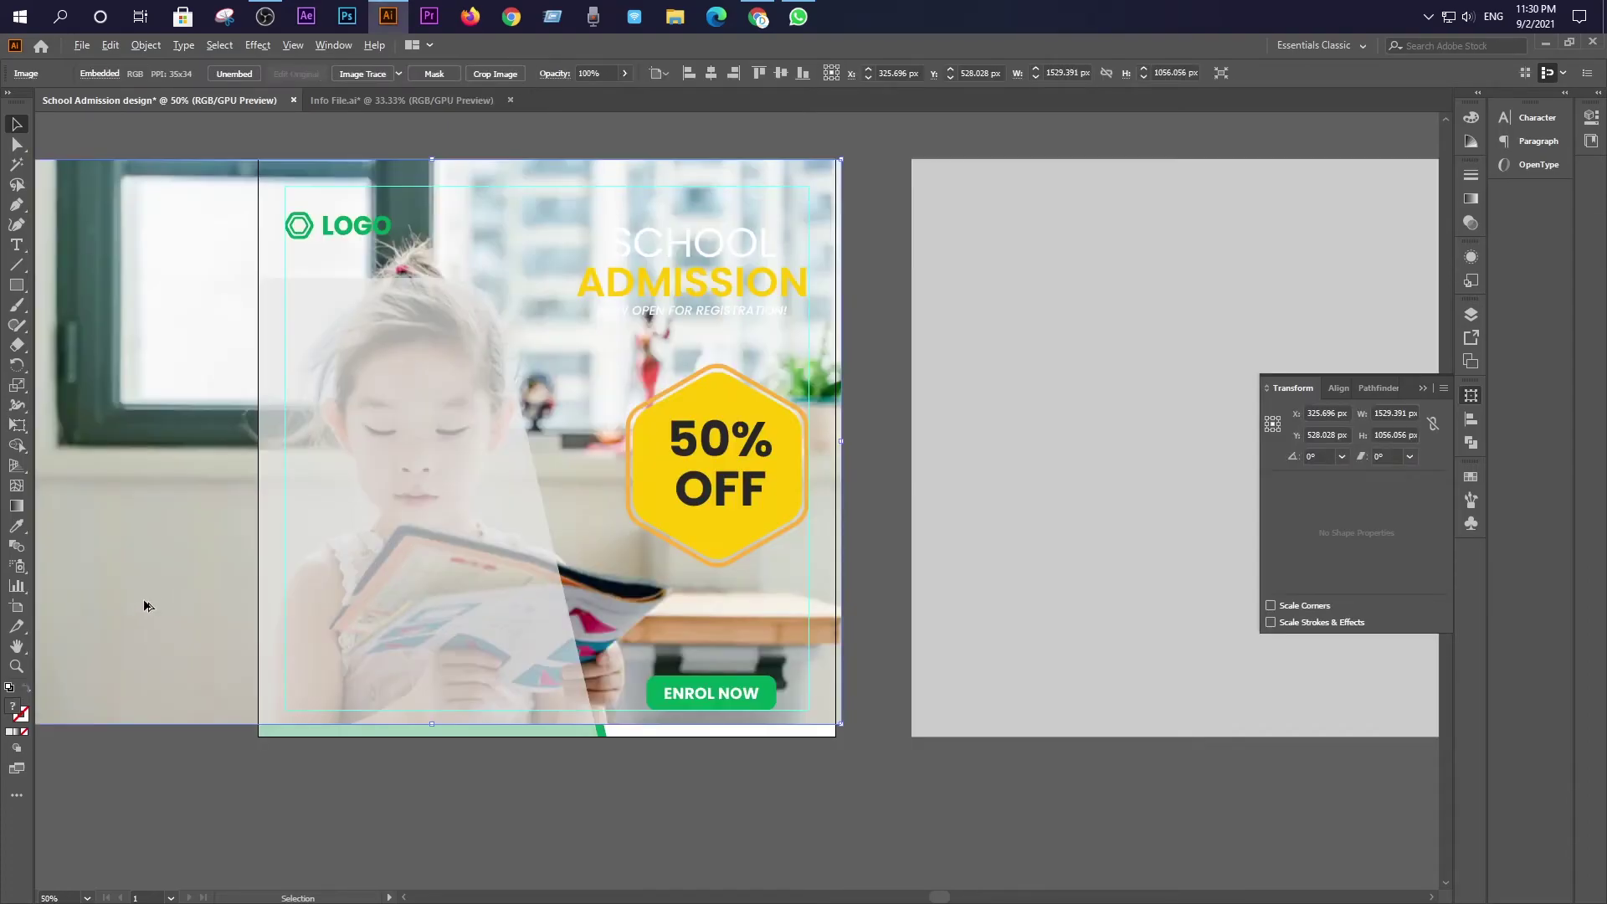
pyautogui.moveTo(146, 574); pyautogui.dragTo(128, 591)
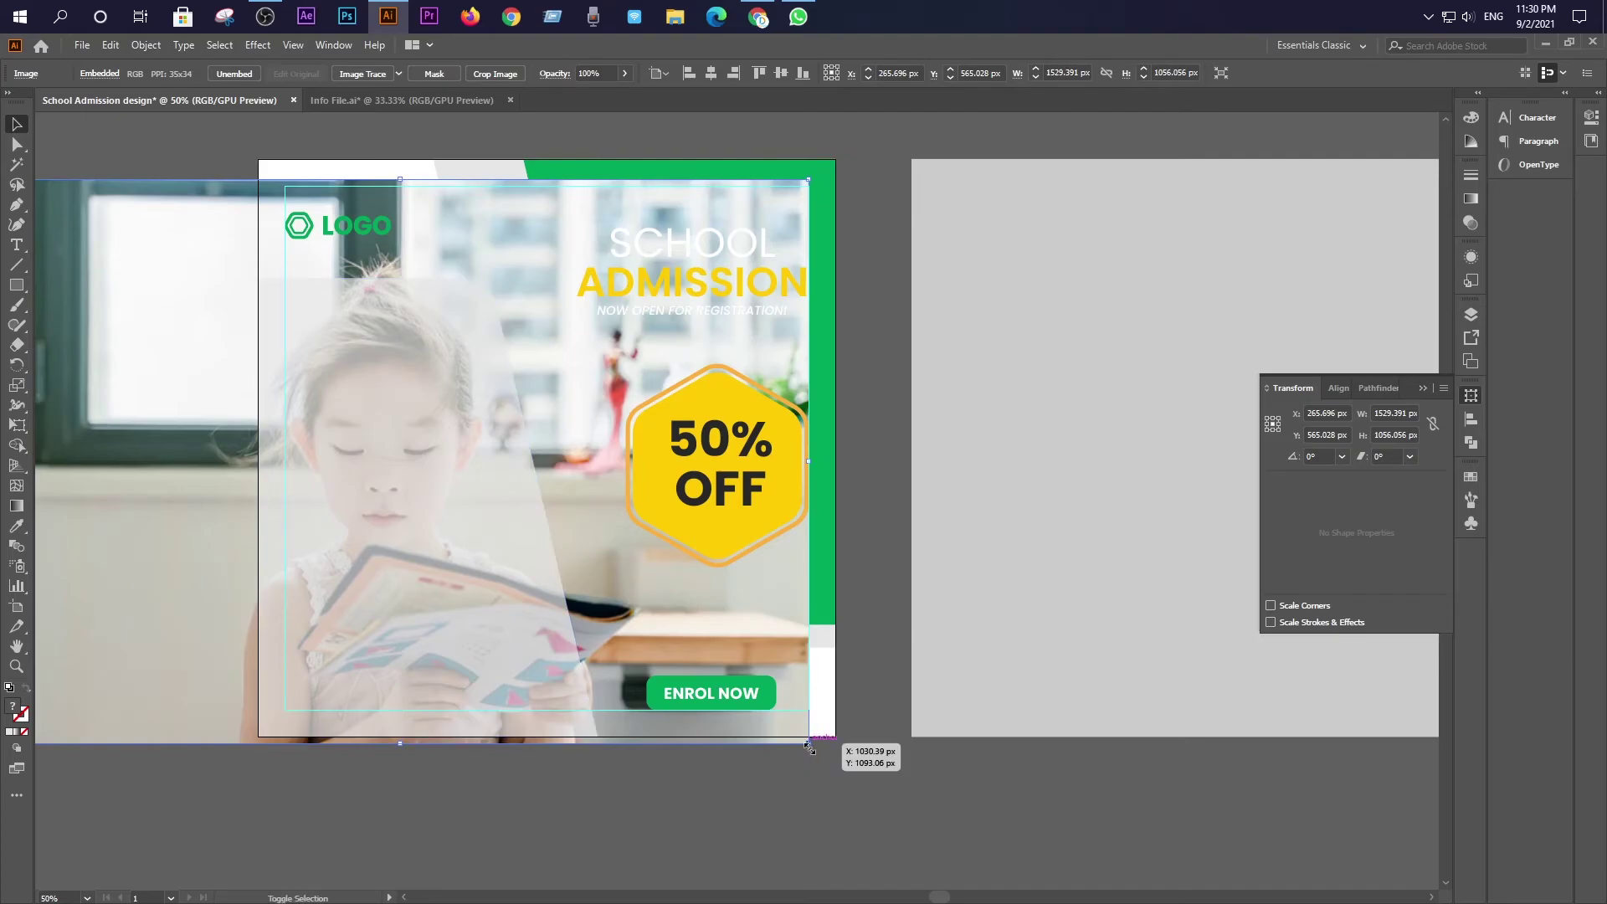
pyautogui.moveTo(809, 745); pyautogui.dragTo(740, 715)
pyautogui.click(375, 834)
pyautogui.click(168, 619)
pyautogui.moveTo(167, 620); pyautogui.dragTo(167, 666)
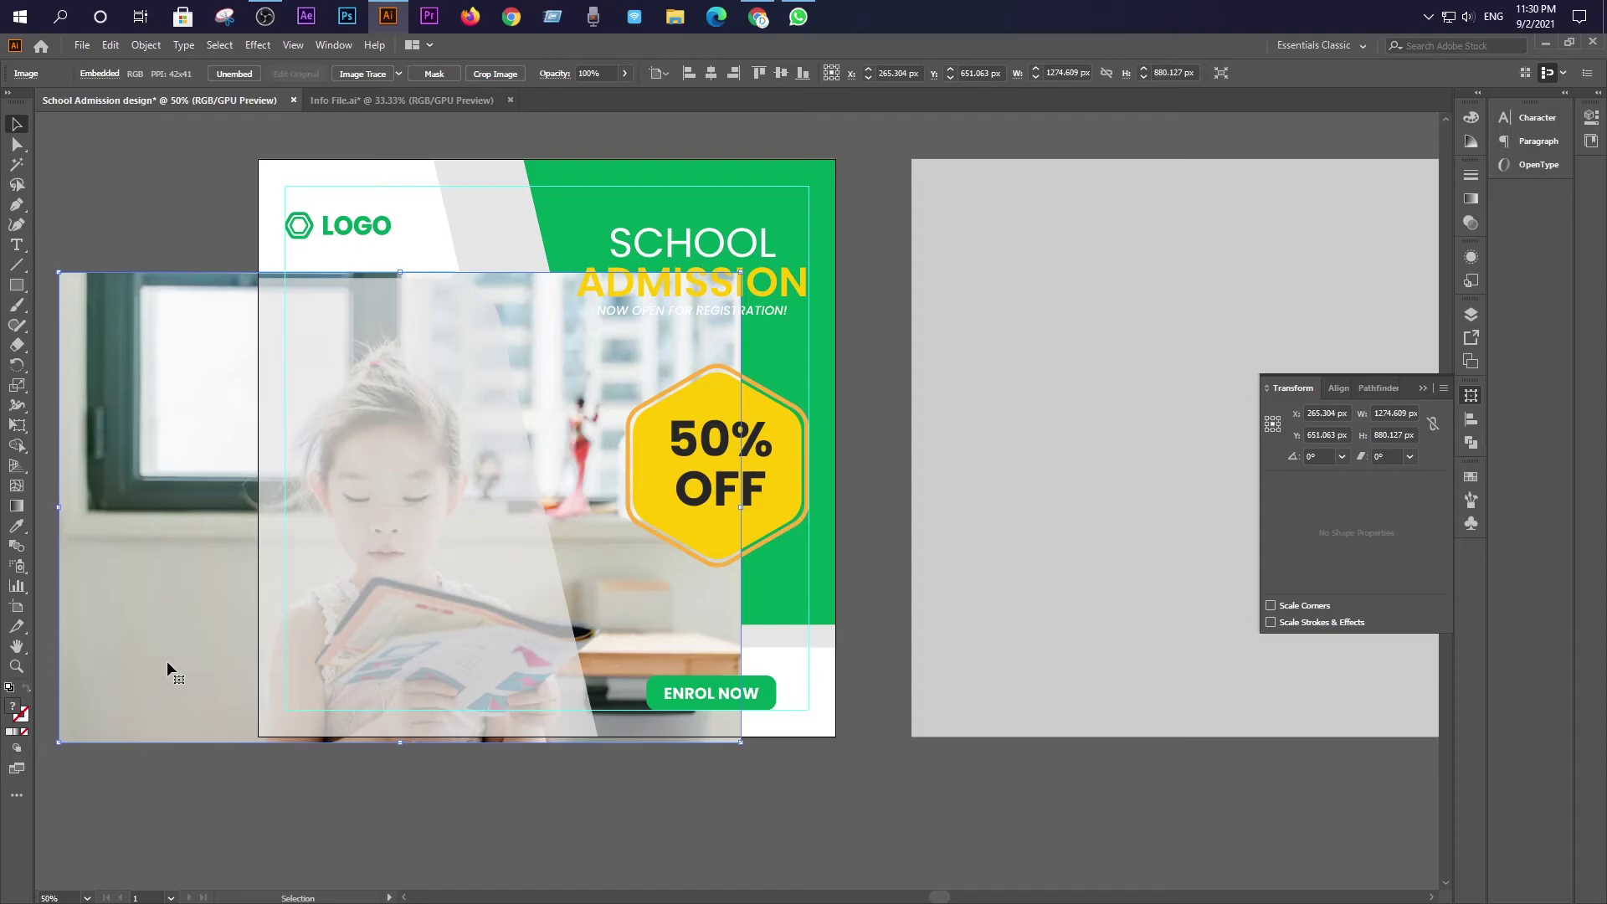
# Make a clipping mask from the semi-transparent slanted shape and the girl's photo
pyautogui.click(265, 775)
pyautogui.click(410, 589)
pyautogui.keyDown('shift'); pyautogui.click(198, 565); pyautogui.keyUp('shift')
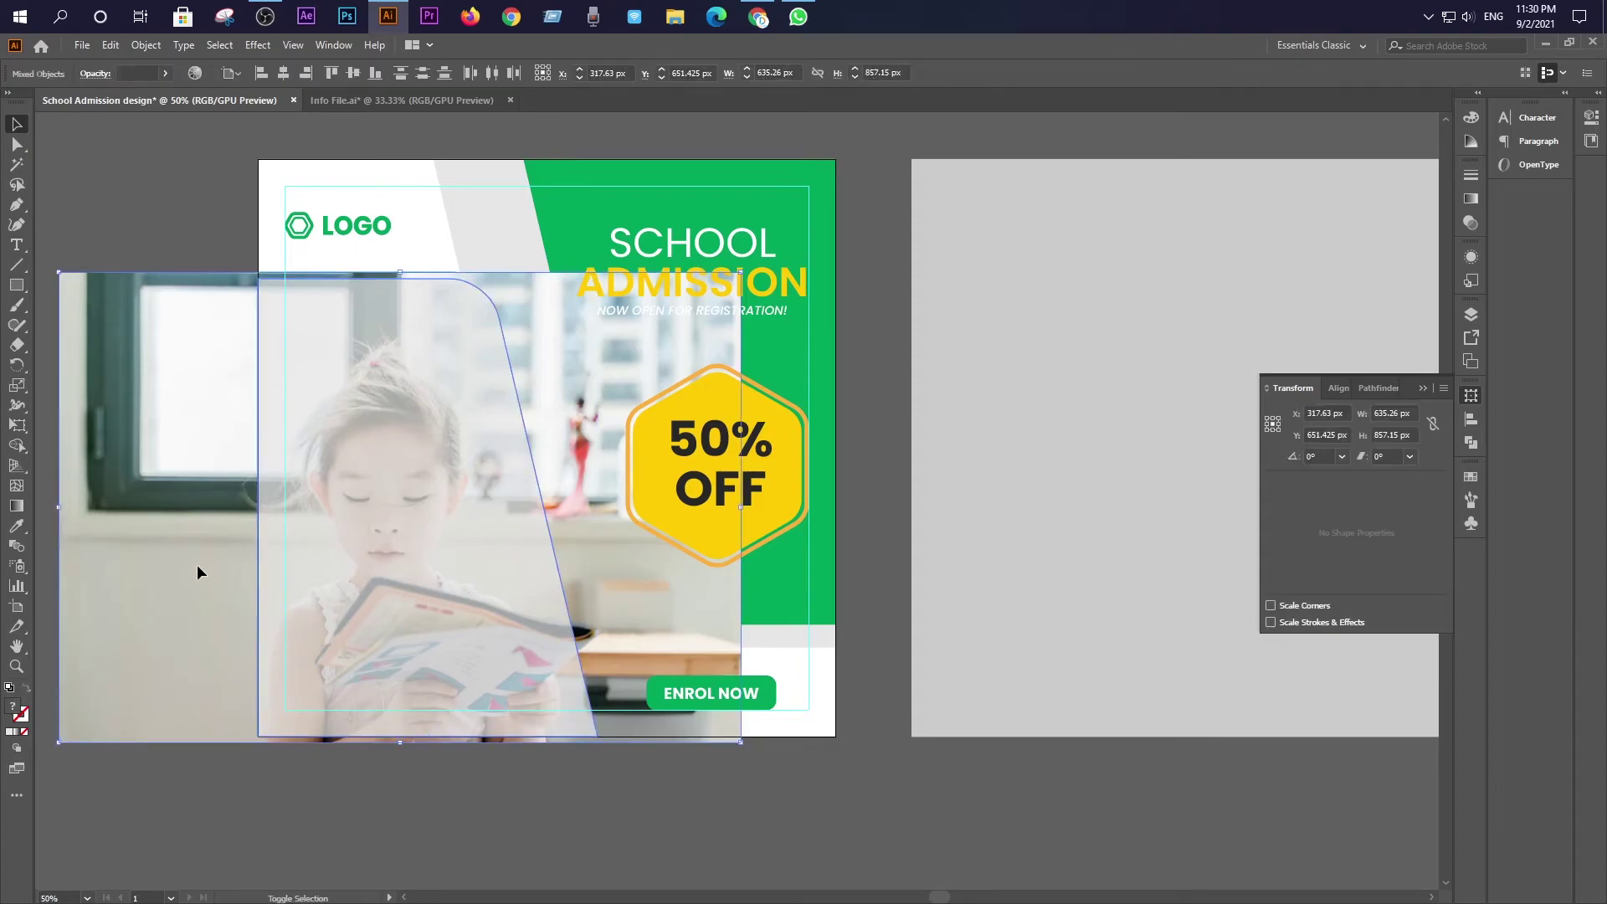
pyautogui.rightClick(360, 454)
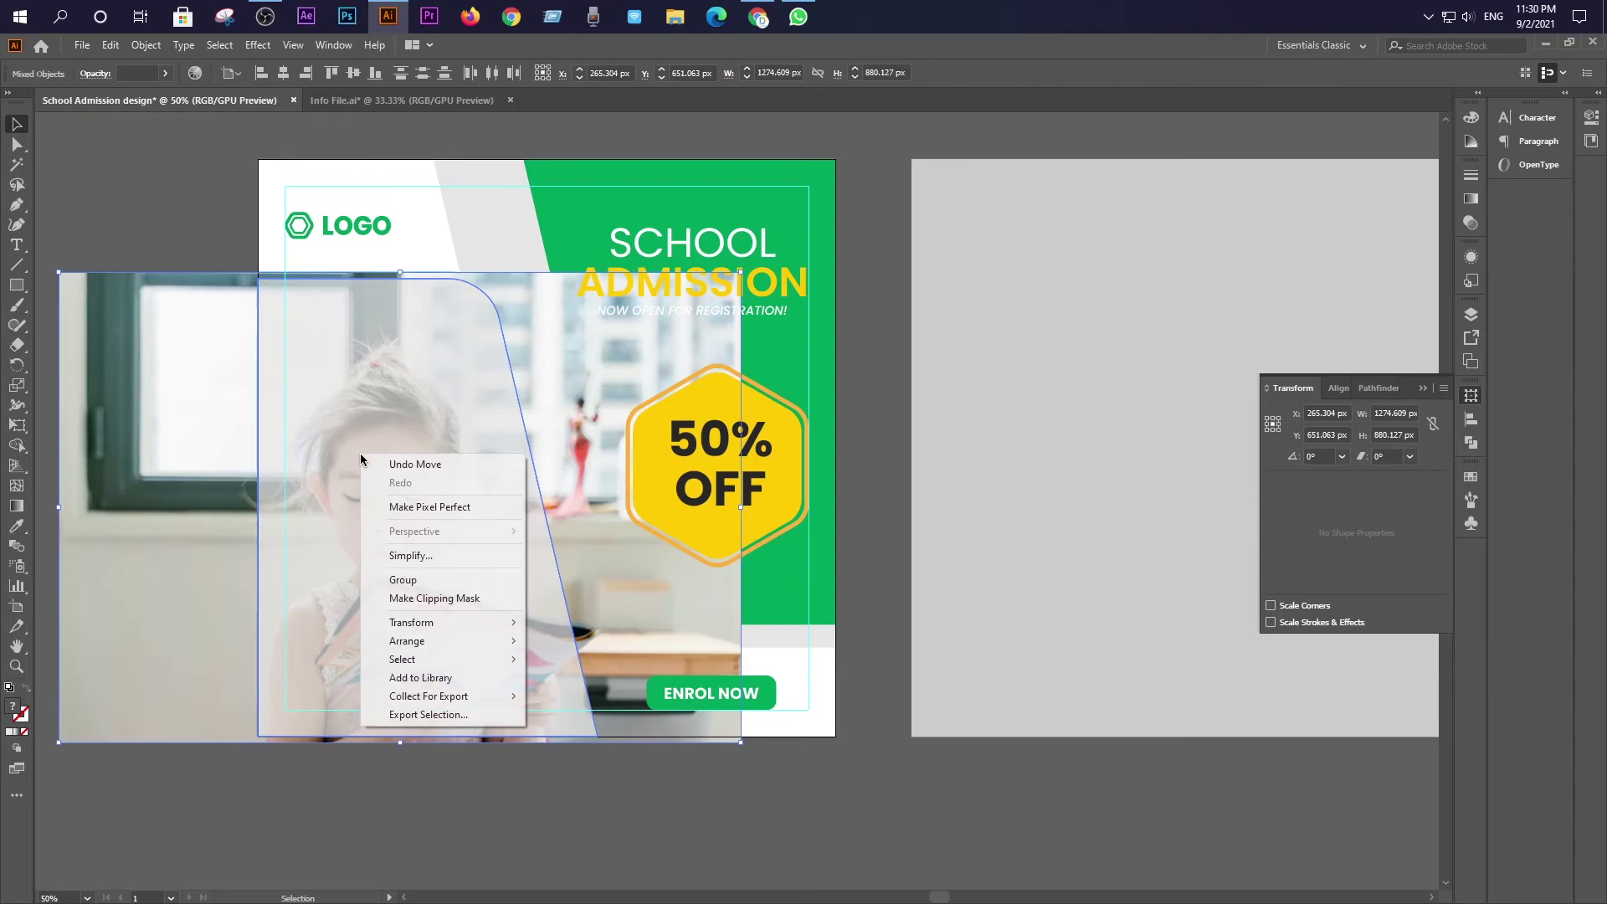
pyautogui.click(422, 599)
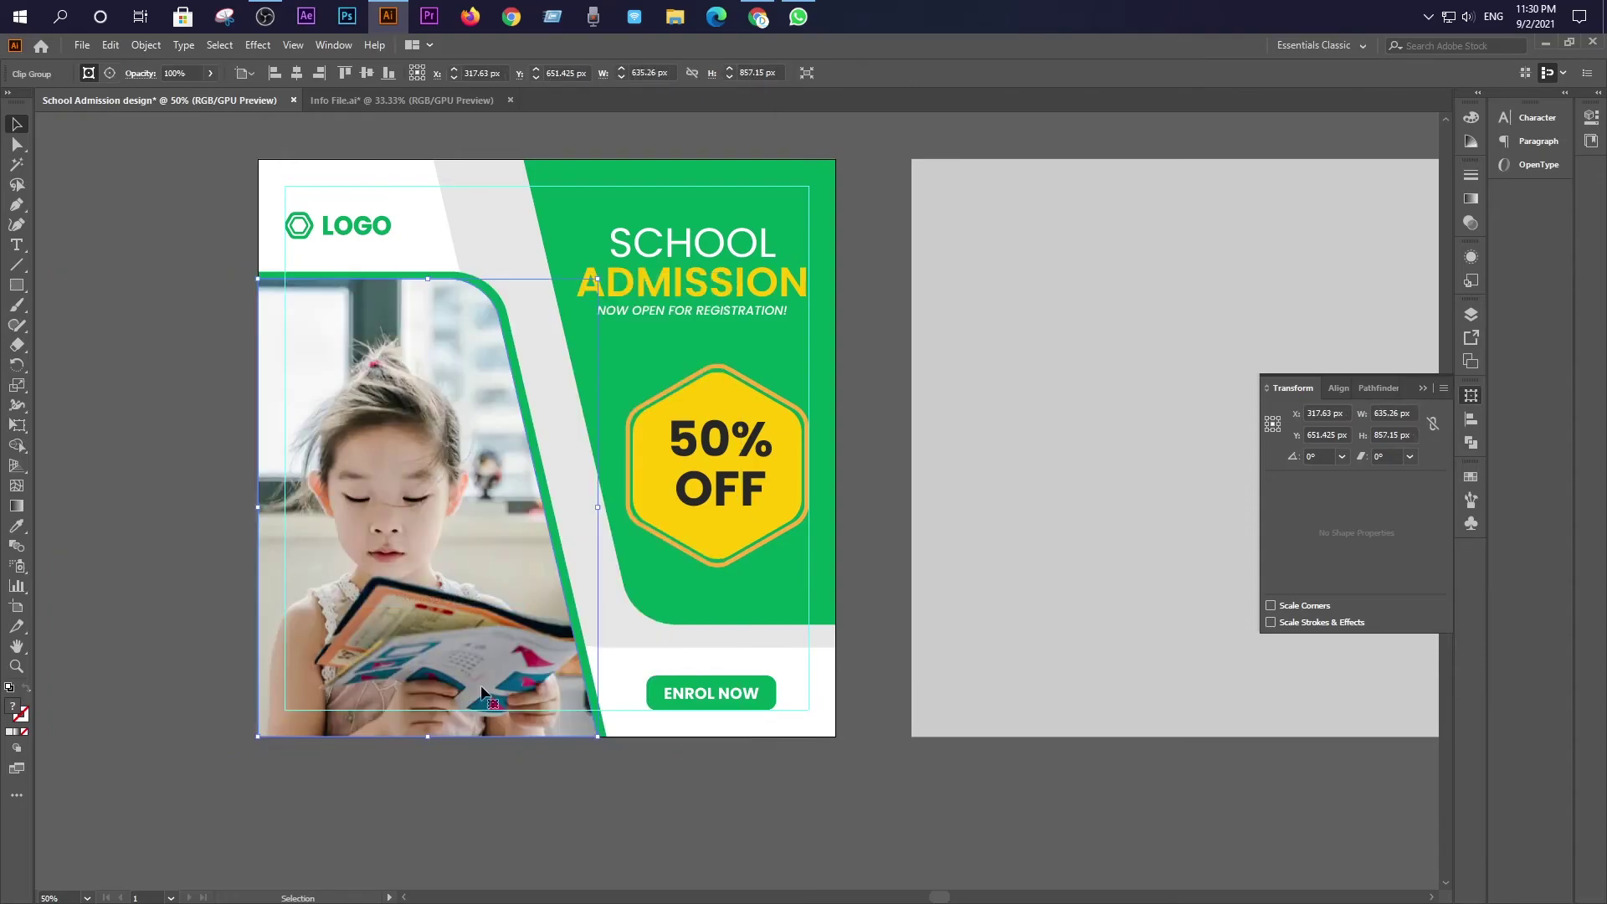
# Move the logo group up inside the upper-left margin guides to a Y position of about 87 px
pyautogui.click(579, 793)
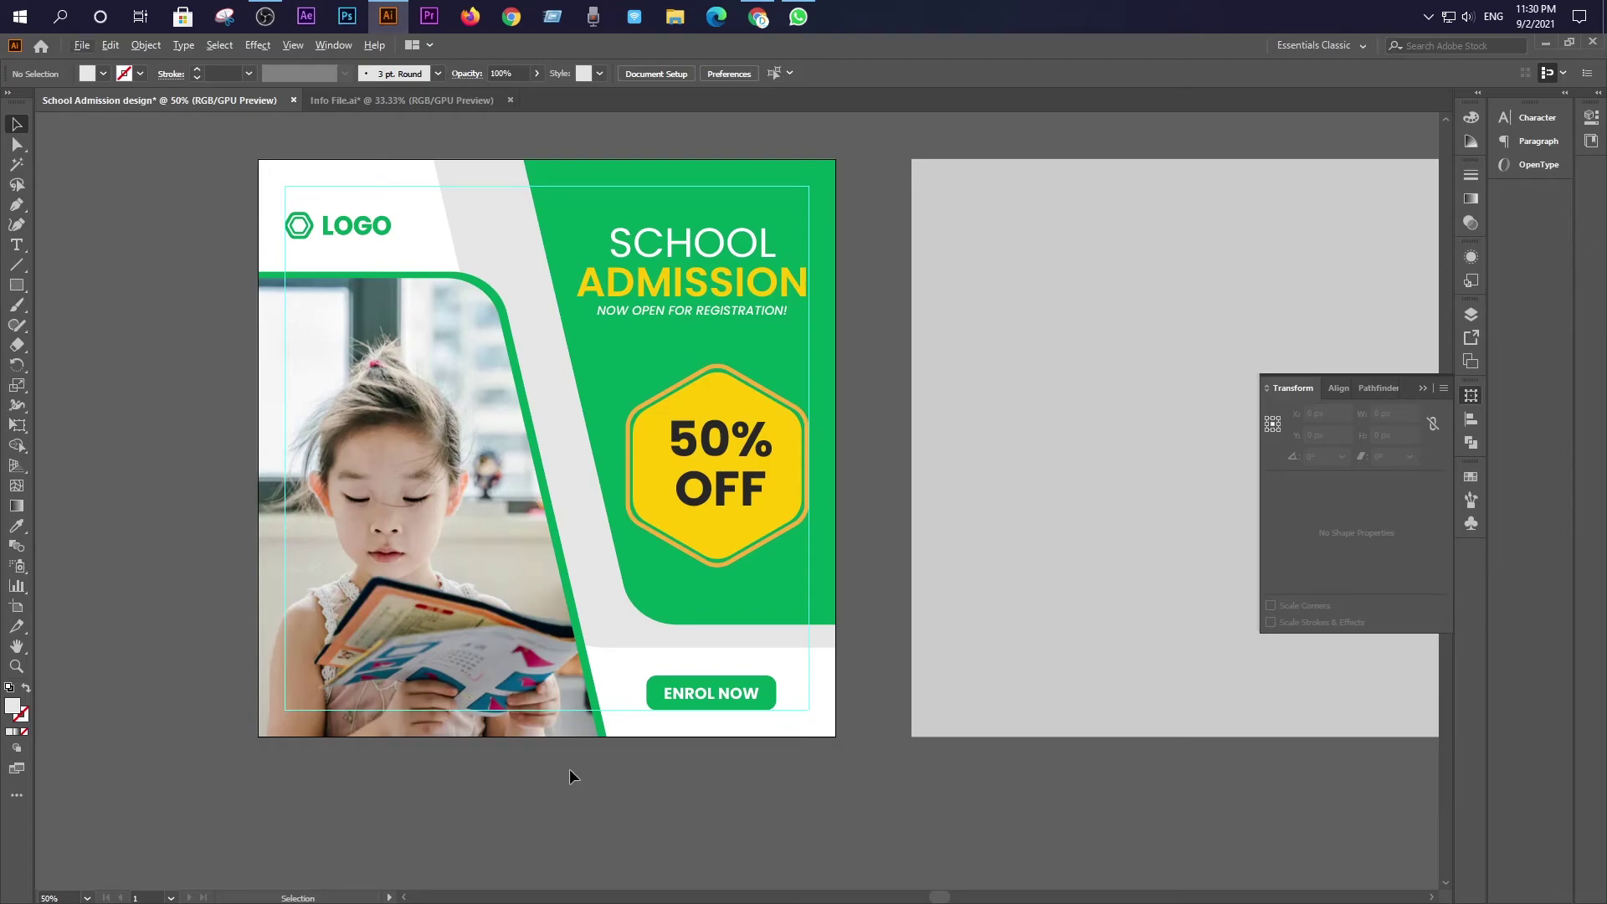
pyautogui.scroll(-1, 570, 777)
pyautogui.scroll(-1, 569, 770)
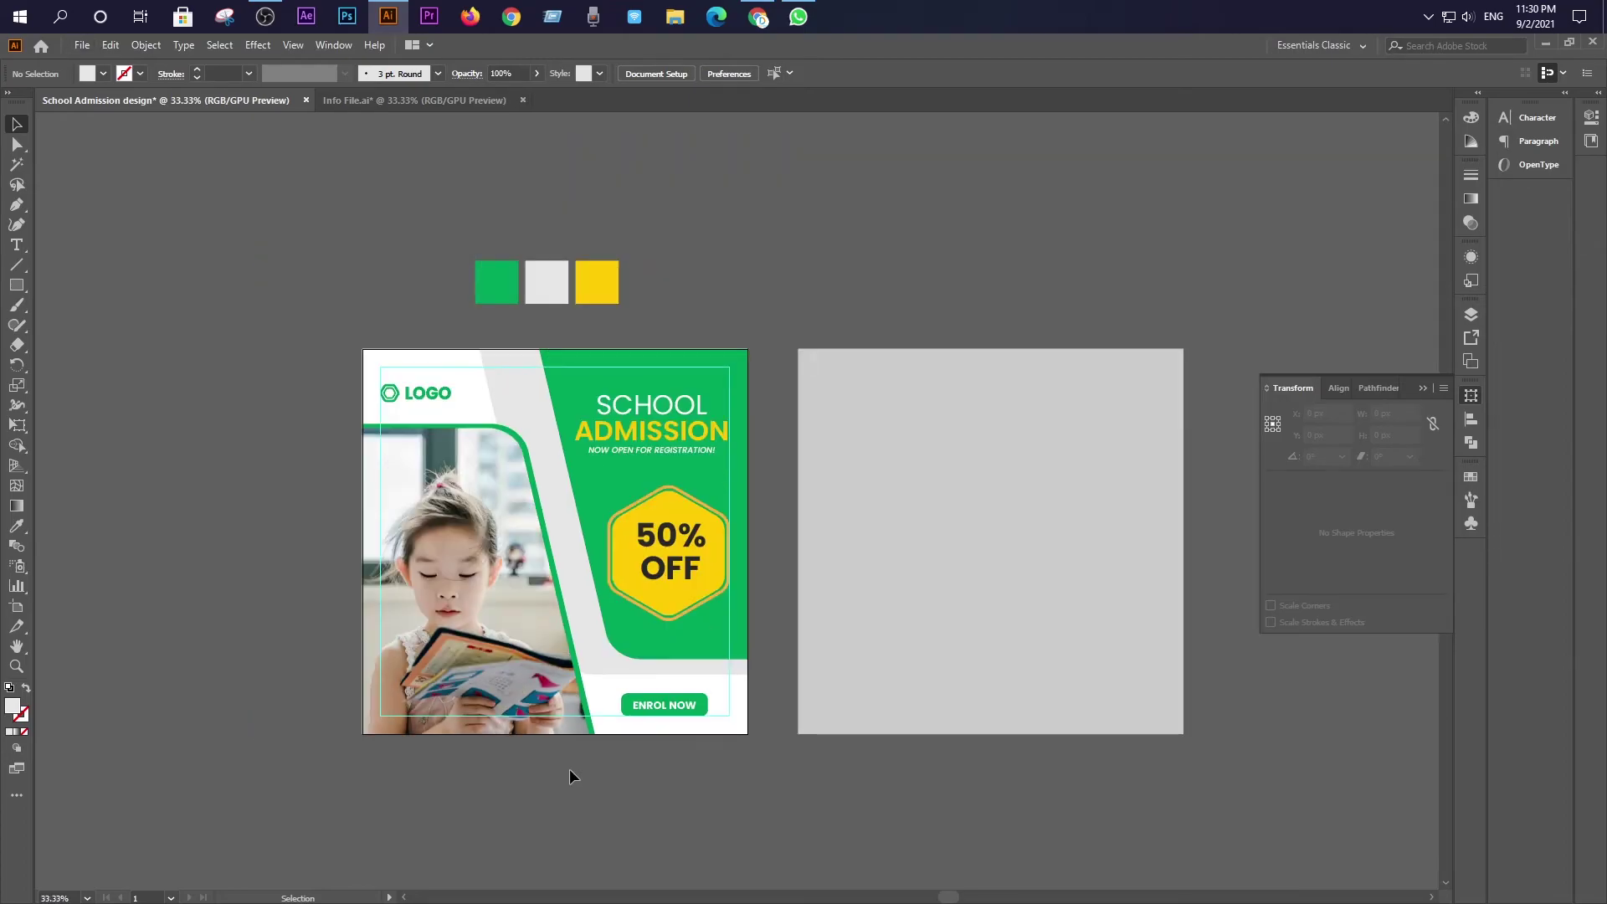
pyautogui.scroll(1, 569, 770)
pyautogui.scroll(6, 225, 210)
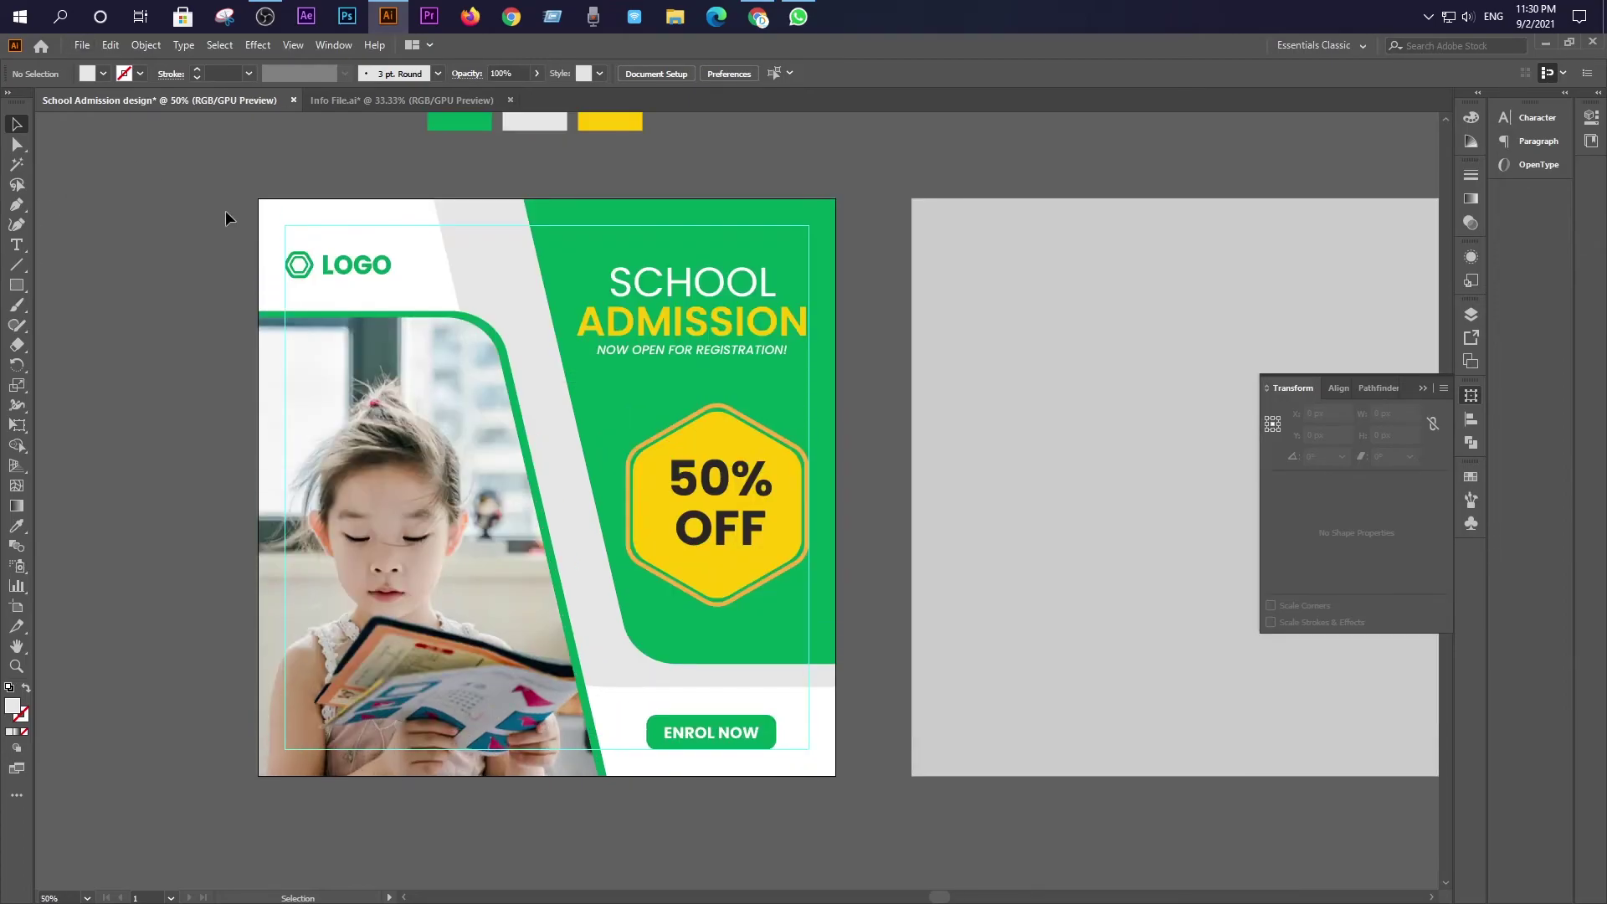
pyautogui.scroll(3, 301, 298)
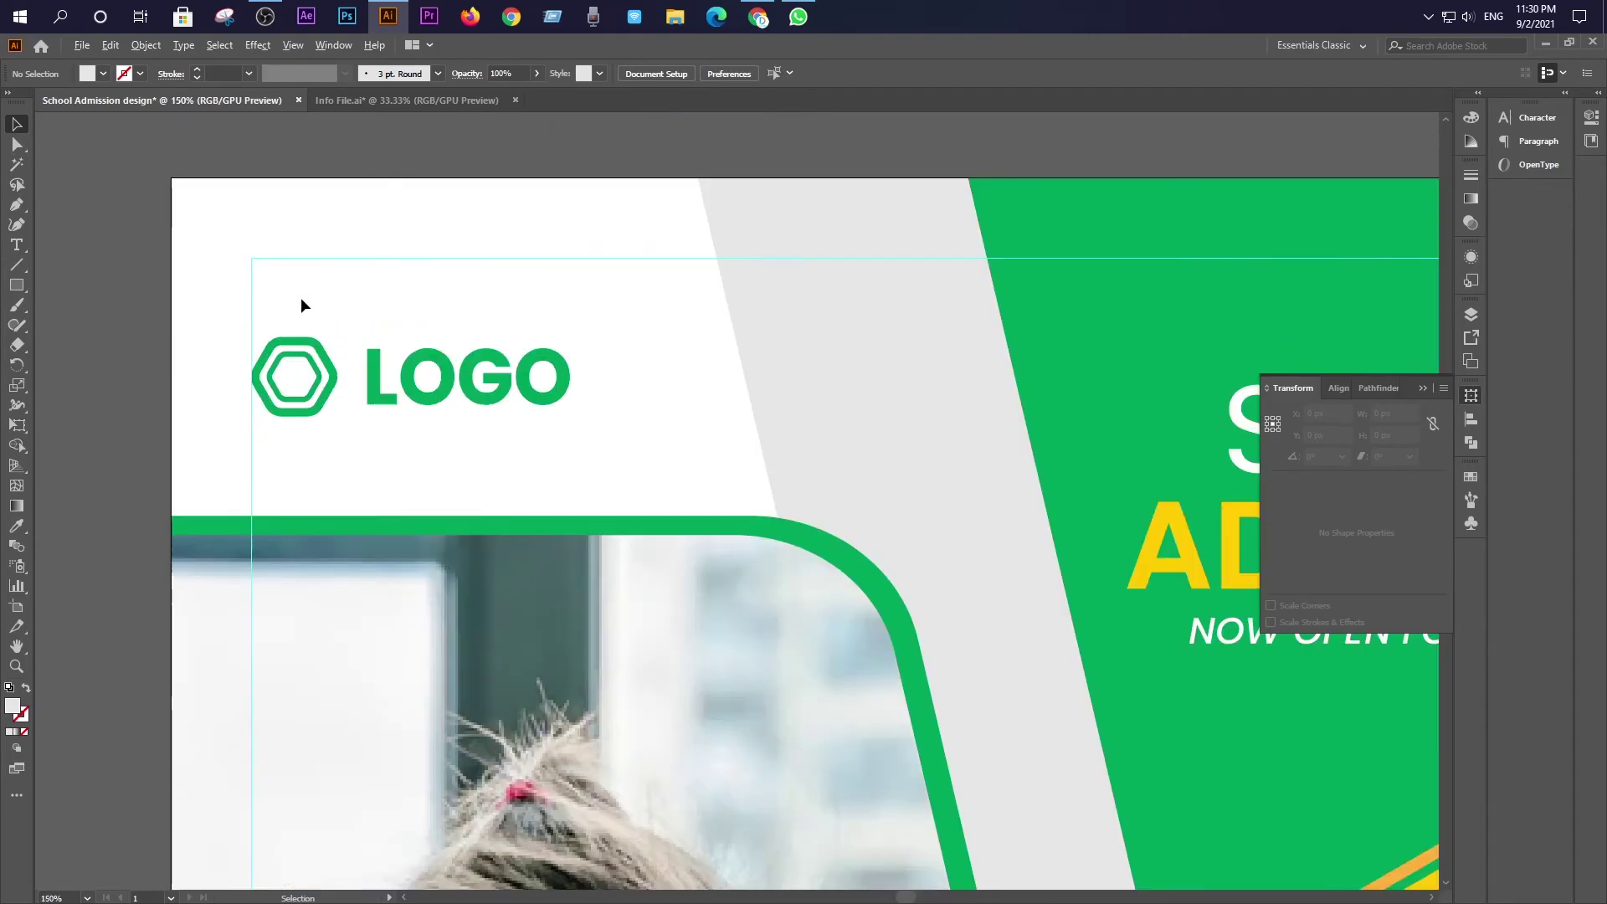
pyautogui.click(333, 385)
pyautogui.moveTo(333, 385); pyautogui.dragTo(334, 323)
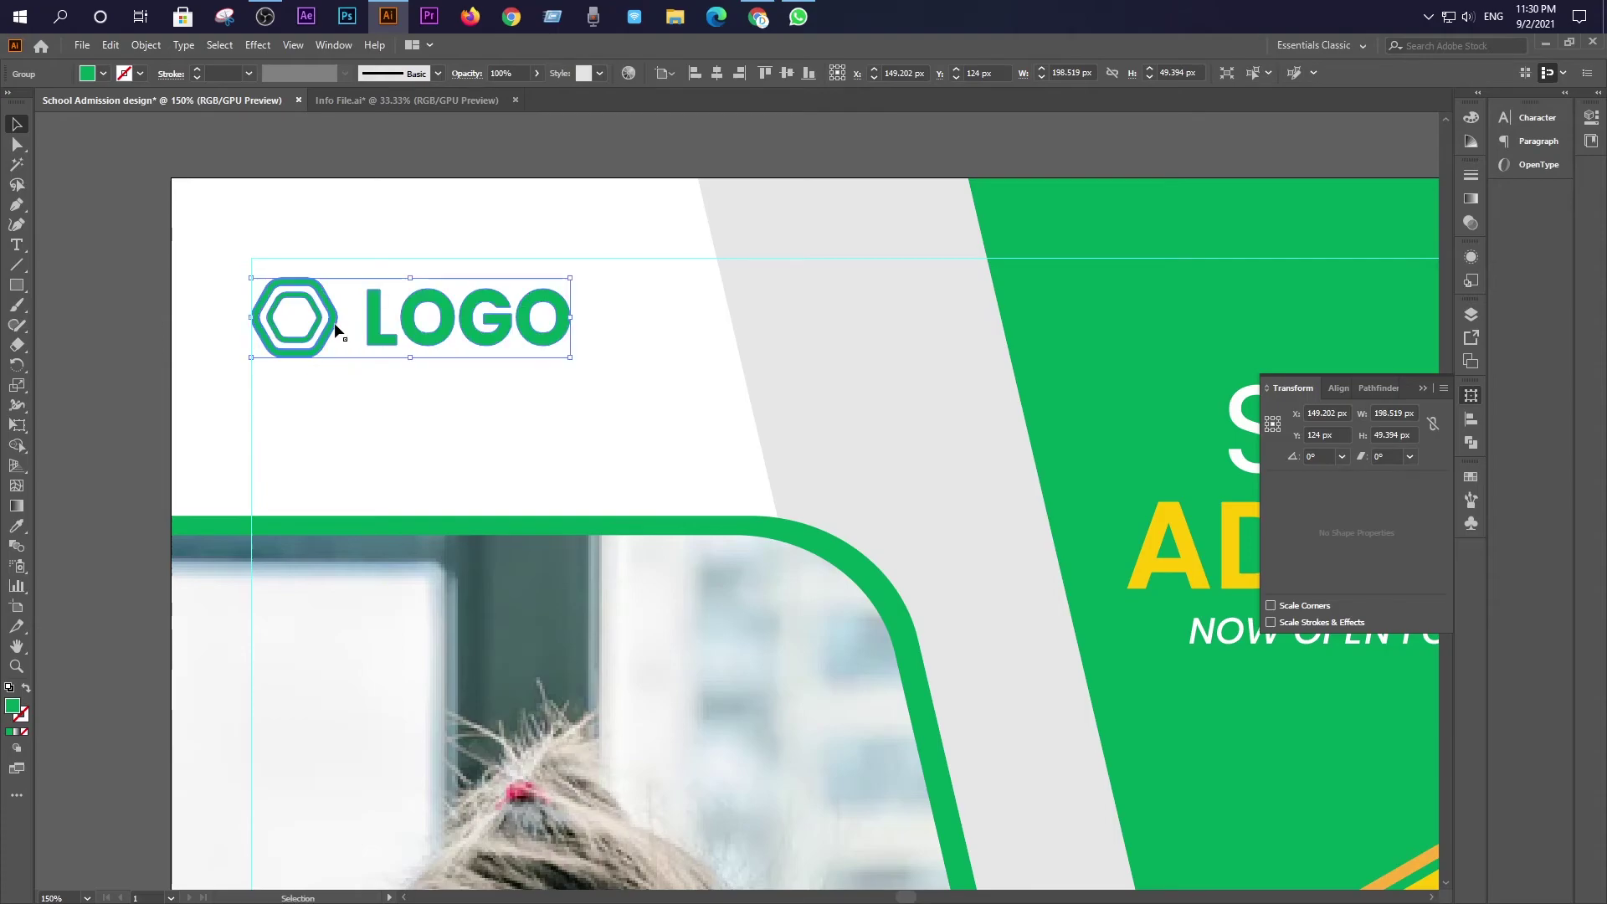
# Nudge the logo group down to a Y position of 99 px and deselect it
pyautogui.click(325, 408)
pyautogui.scroll(-1, 302, 427)
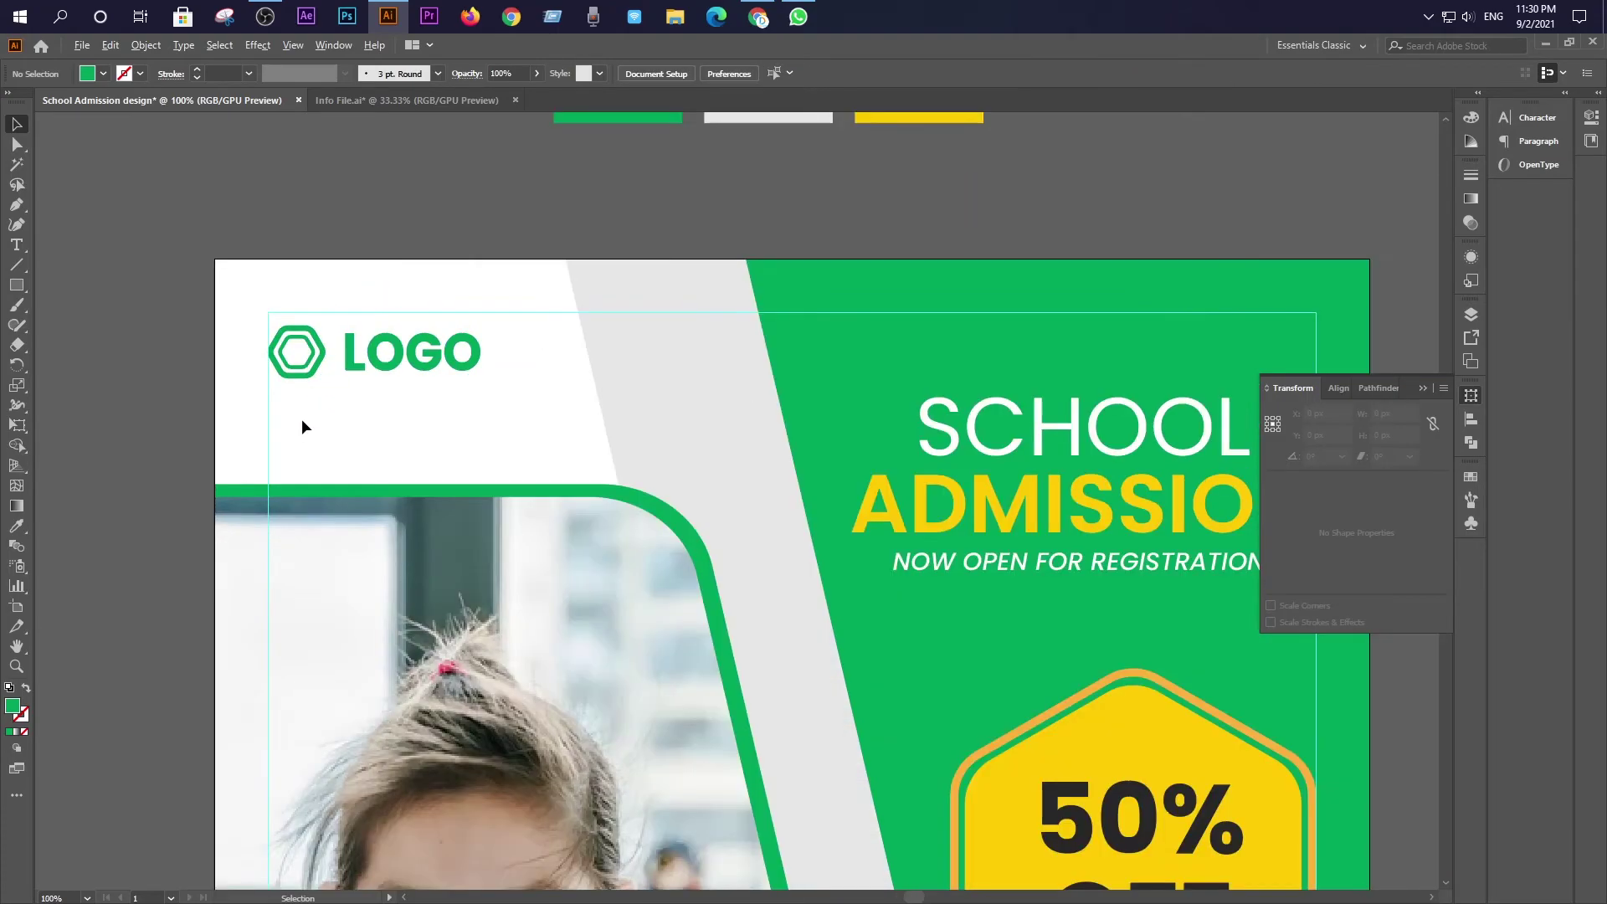
pyautogui.click(363, 373)
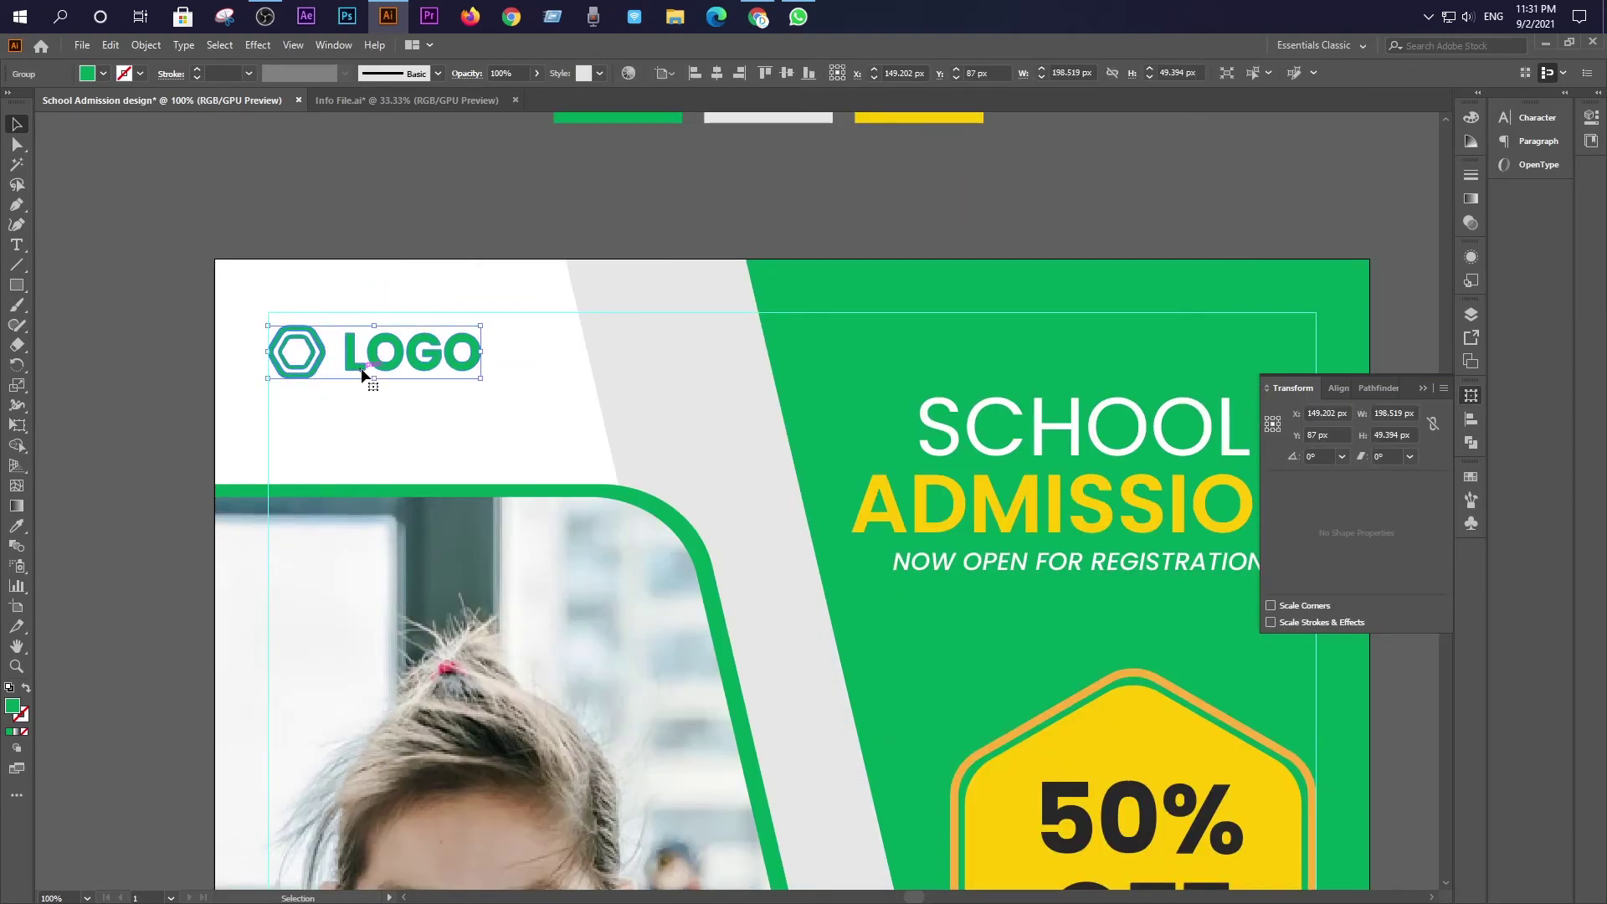
pyautogui.press('Down')
pyautogui.press('Down')
pyautogui.press('Down')
pyautogui.press('Down')
pyautogui.press('Down')
pyautogui.press('Down')
pyautogui.press('Down')
pyautogui.press('Down')
pyautogui.press('Down')
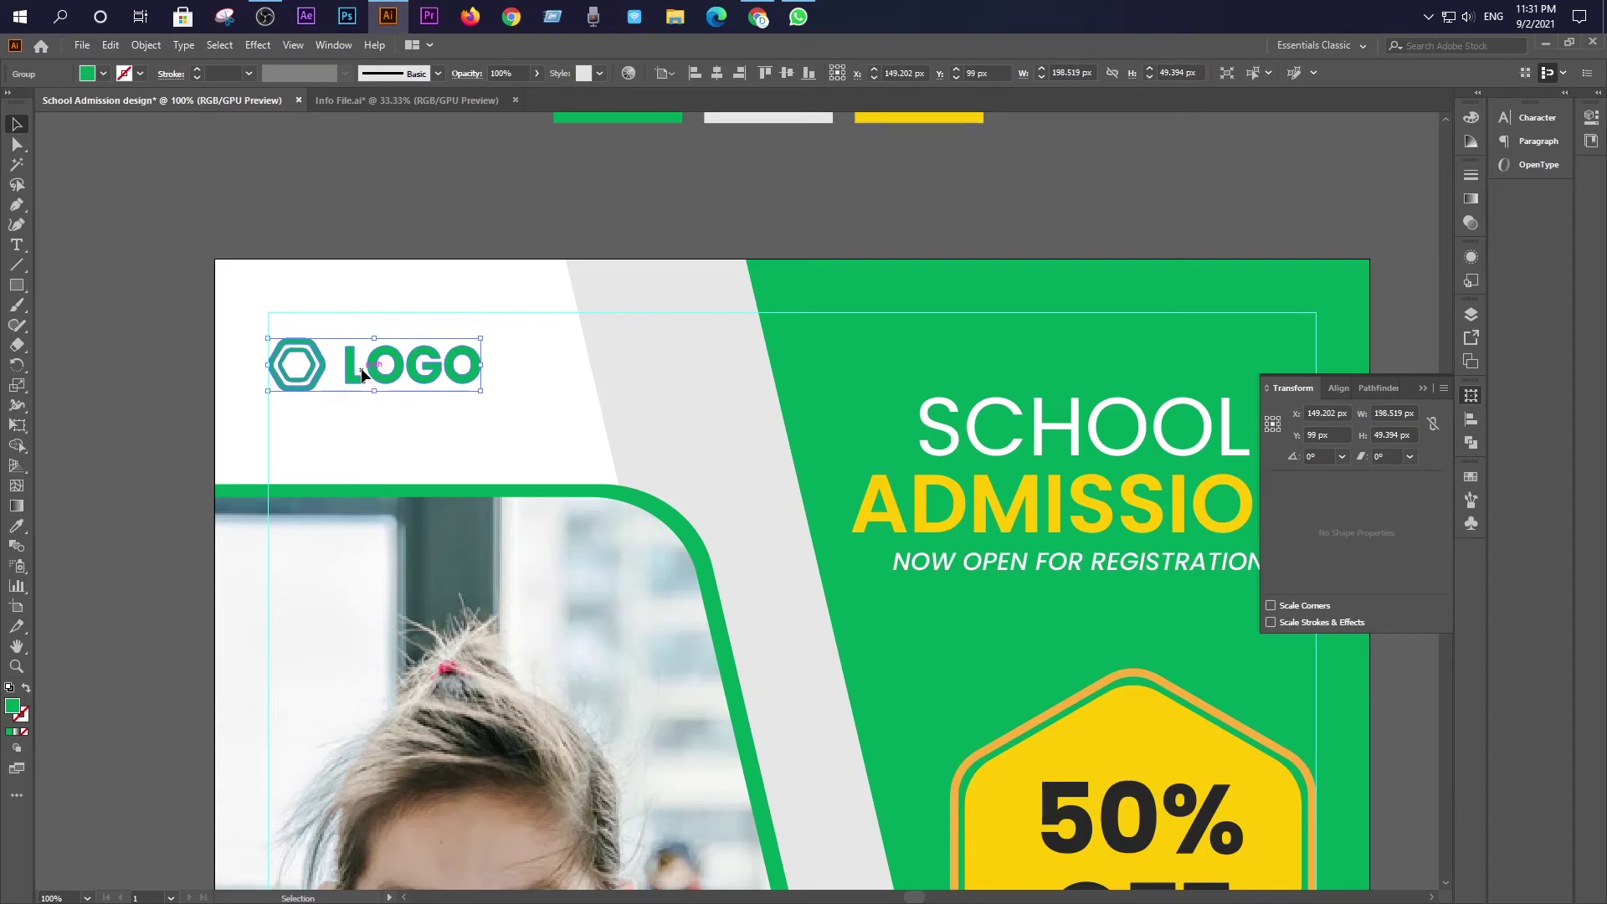
pyautogui.scroll(-1, 361, 370)
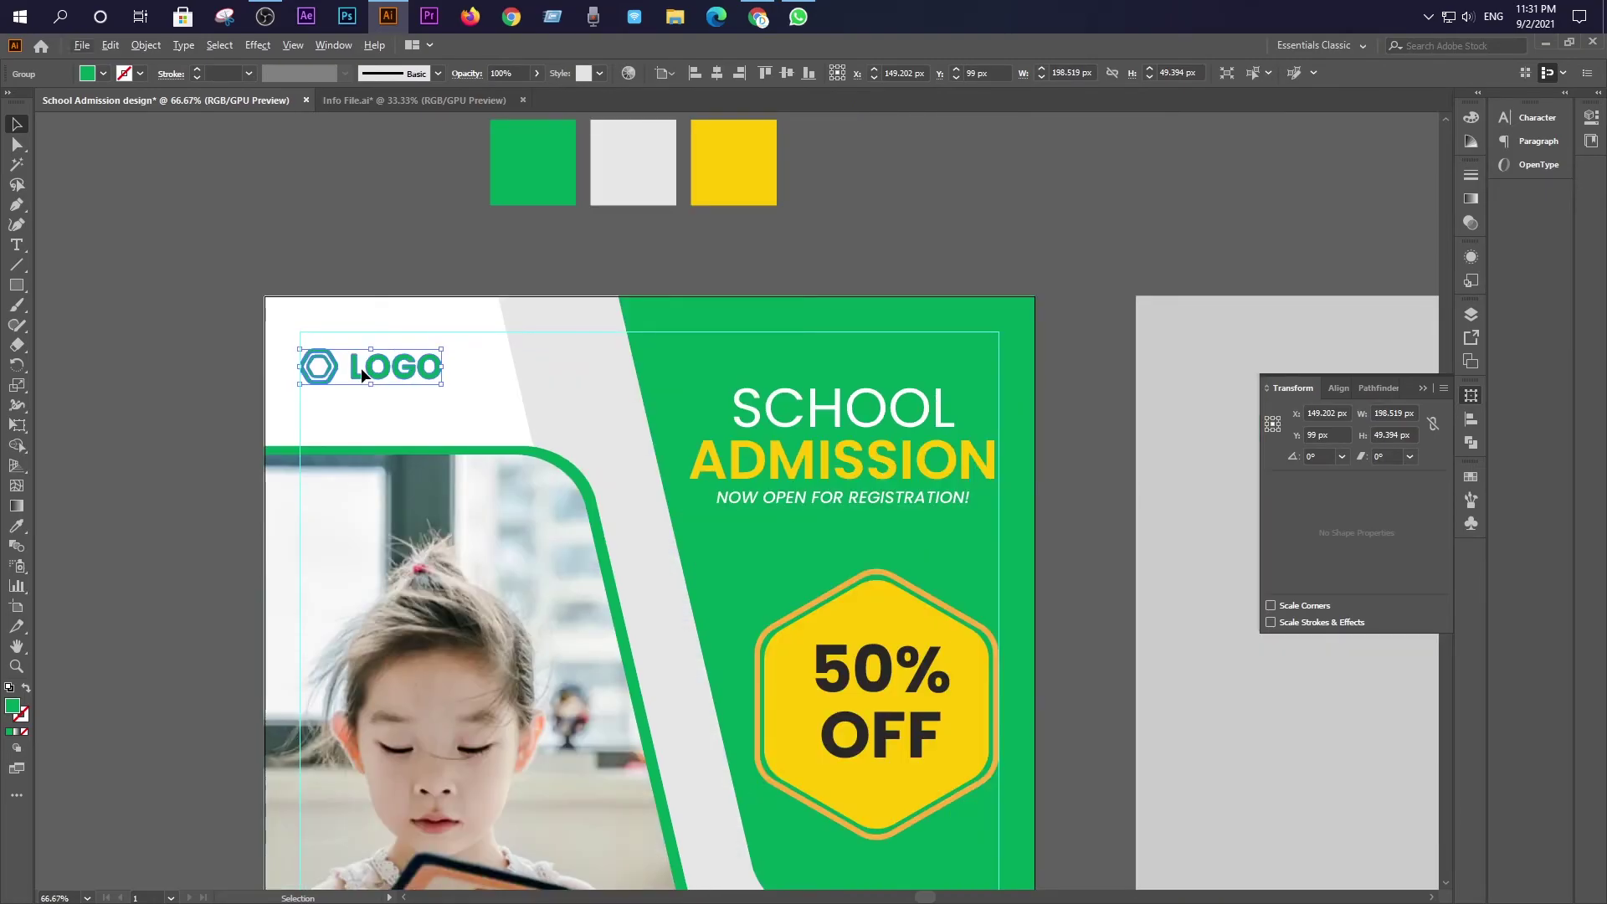
pyautogui.scroll(-1, 361, 369)
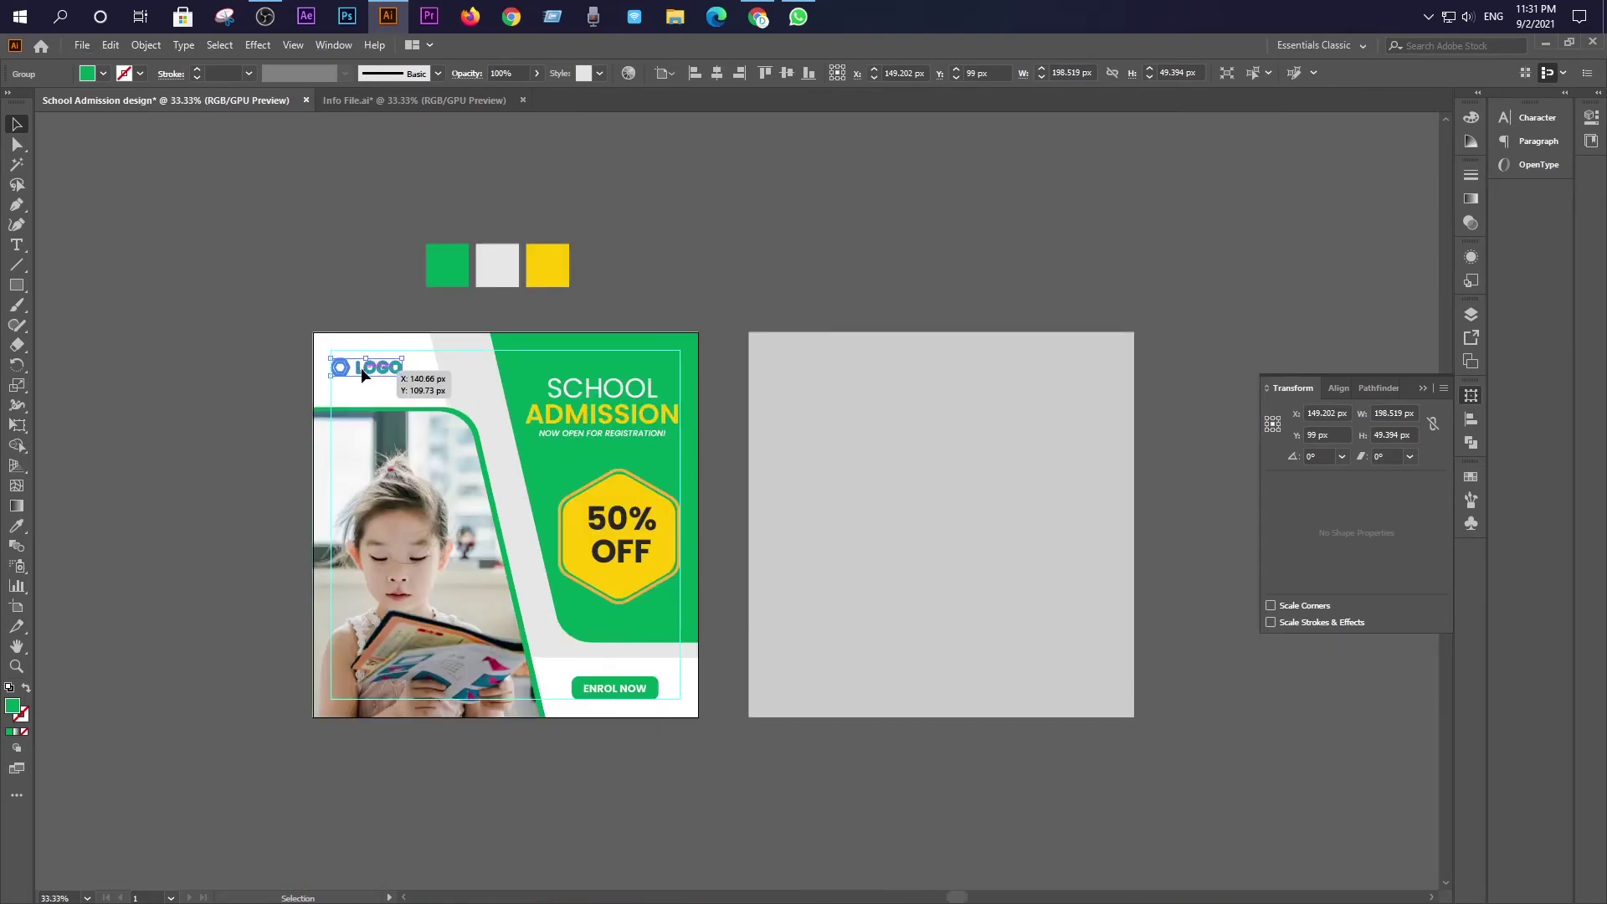
pyautogui.click(274, 515)
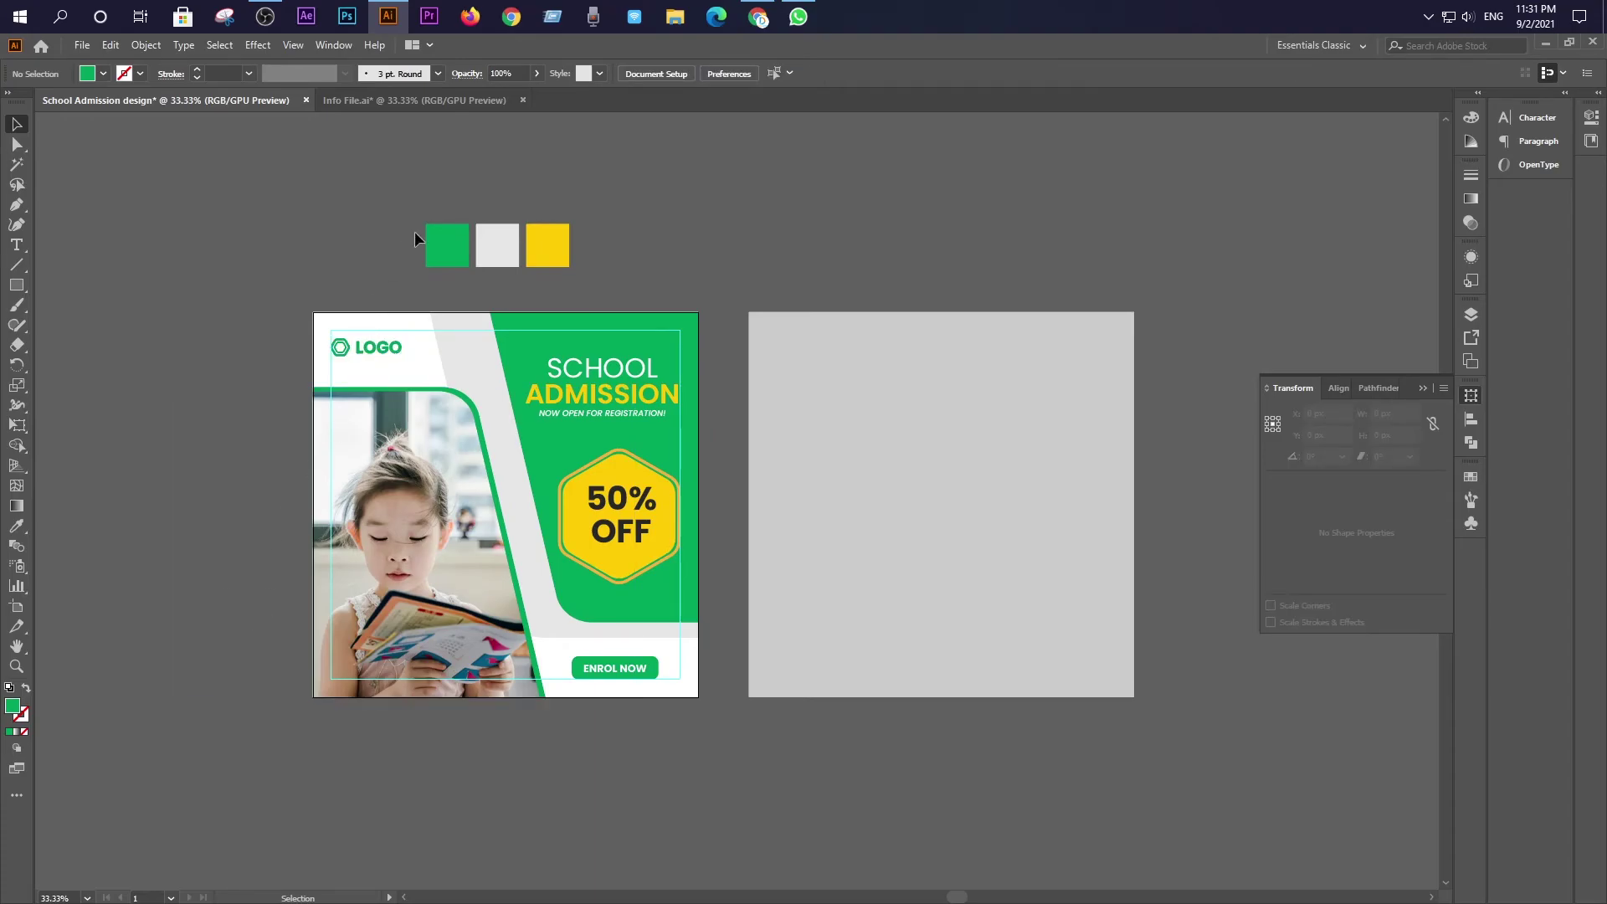
# Bring the phone icon and Call Now group from Info File.ai into the School Admission design, placing it beside the artboard's lower-left corner
pyautogui.click(369, 100)
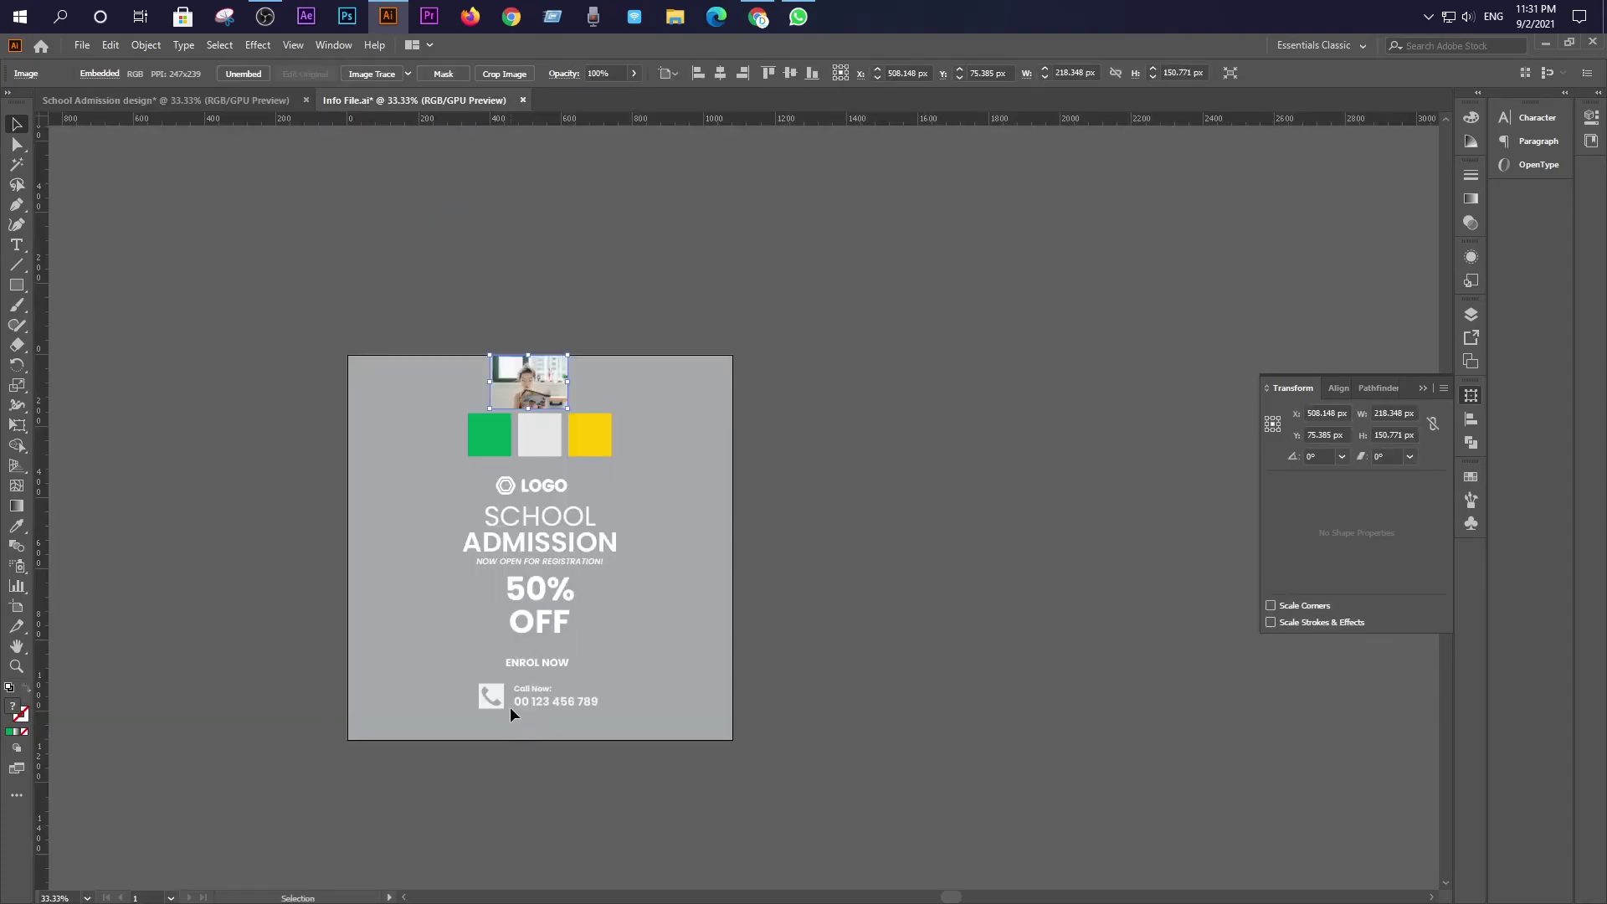
pyautogui.click(521, 699)
pyautogui.moveTo(521, 700); pyautogui.dragTo(248, 233)
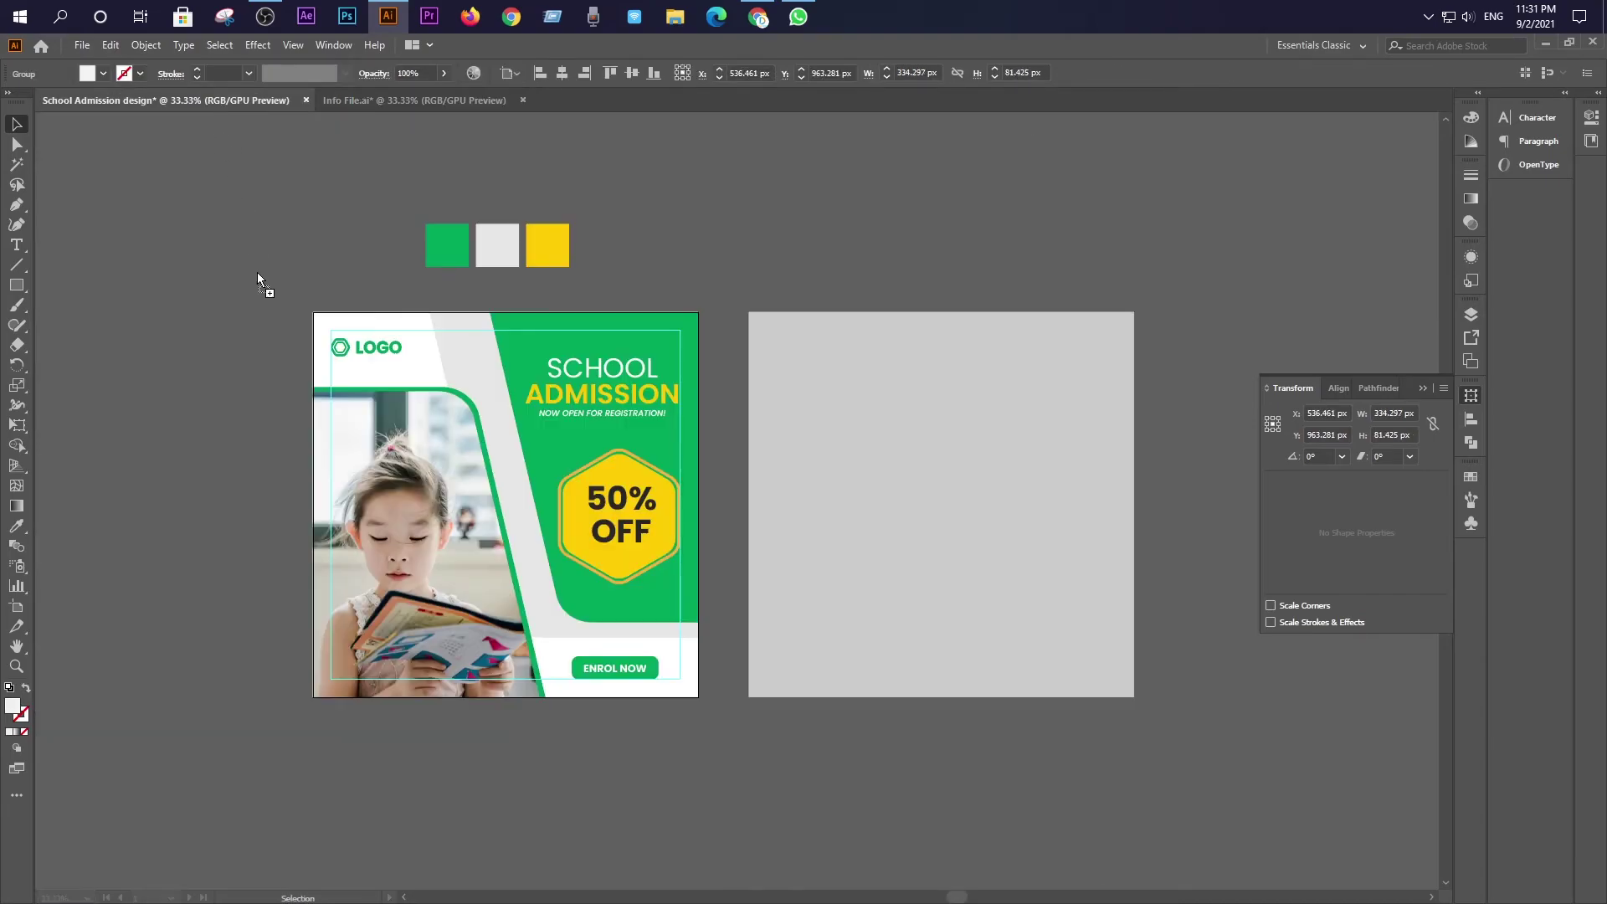
pyautogui.moveTo(440, 650); pyautogui.dragTo(181, 691)
pyautogui.click(268, 735)
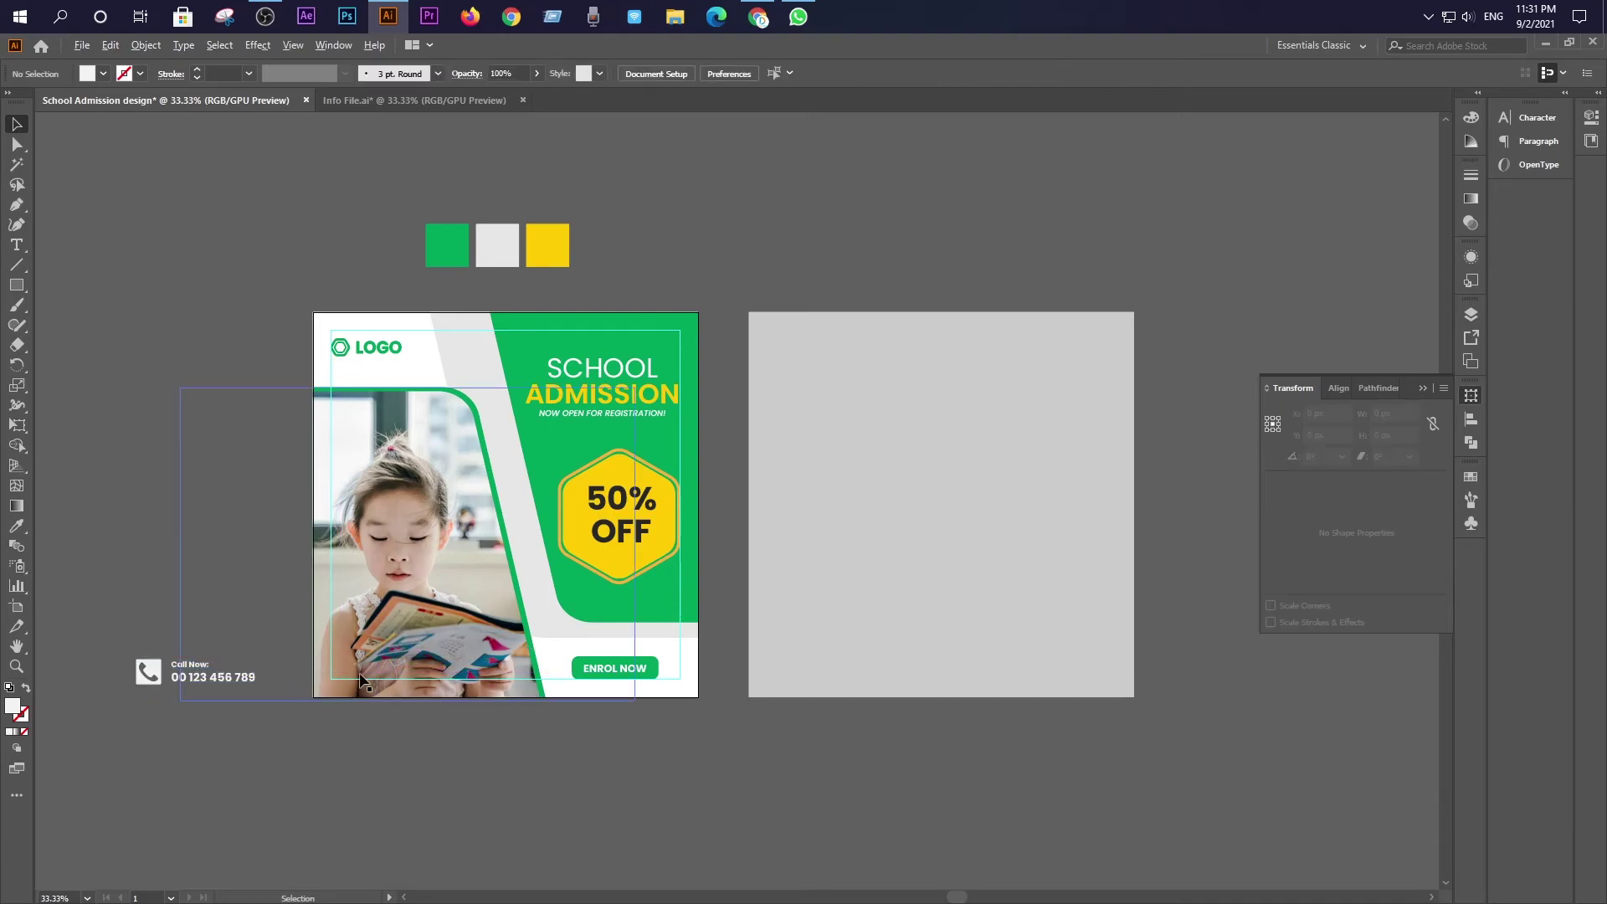
# Draw a light grey rectangle of about 469 x 136 px just below the artboard's lower-left area
pyautogui.scroll(1, 356, 712)
pyautogui.scroll(-2, 369, 737)
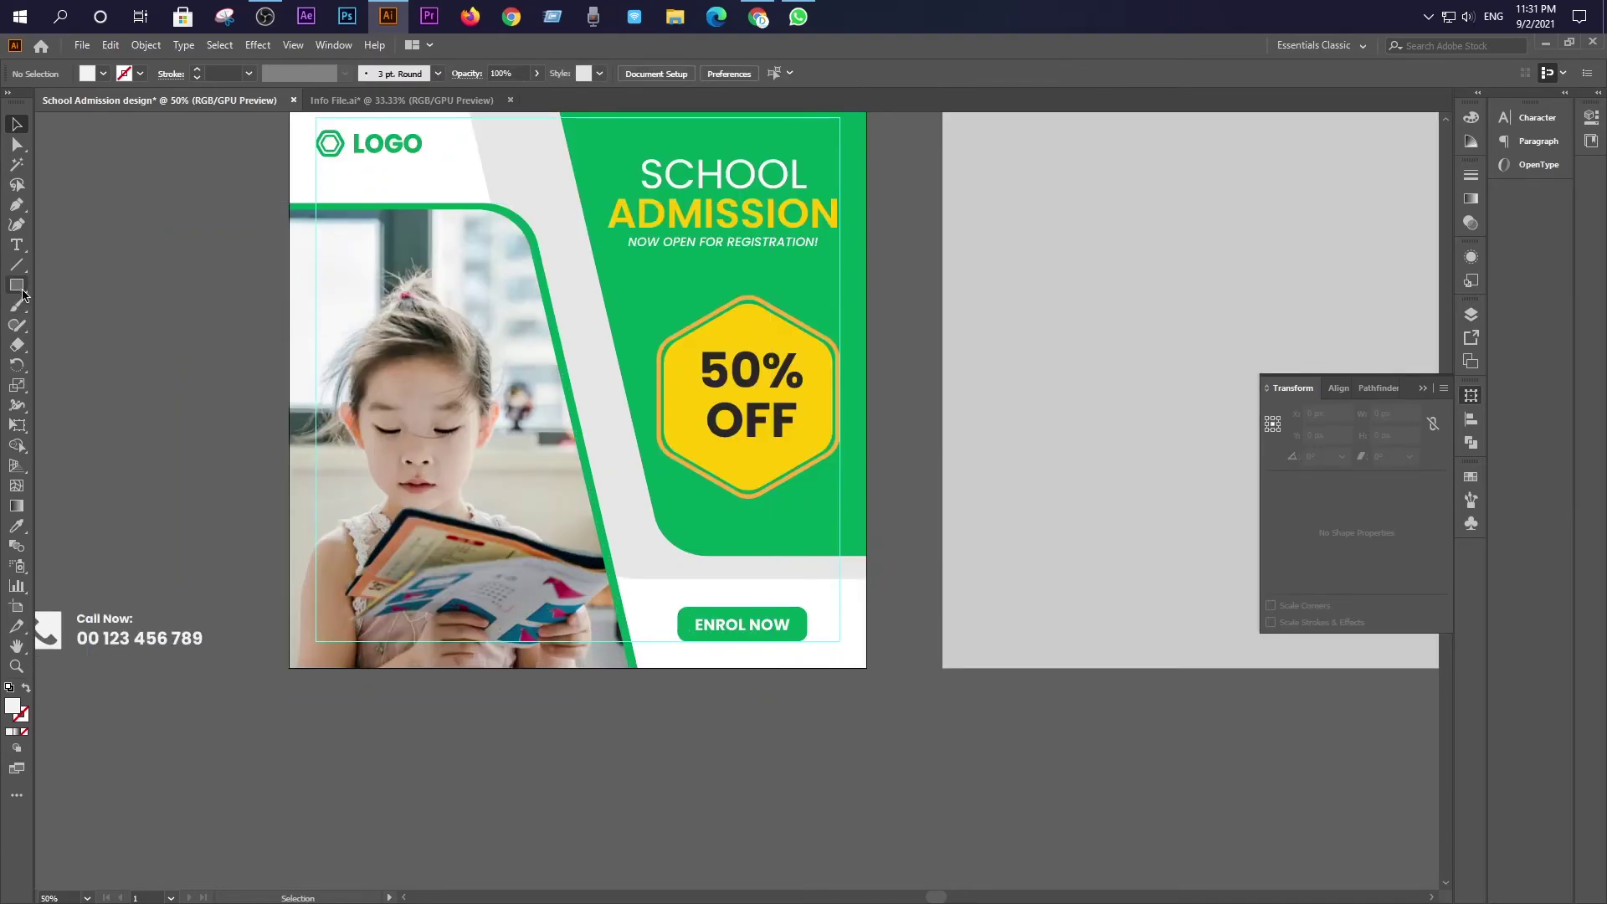
pyautogui.click(16, 286)
pyautogui.moveTo(304, 709); pyautogui.dragTo(556, 782)
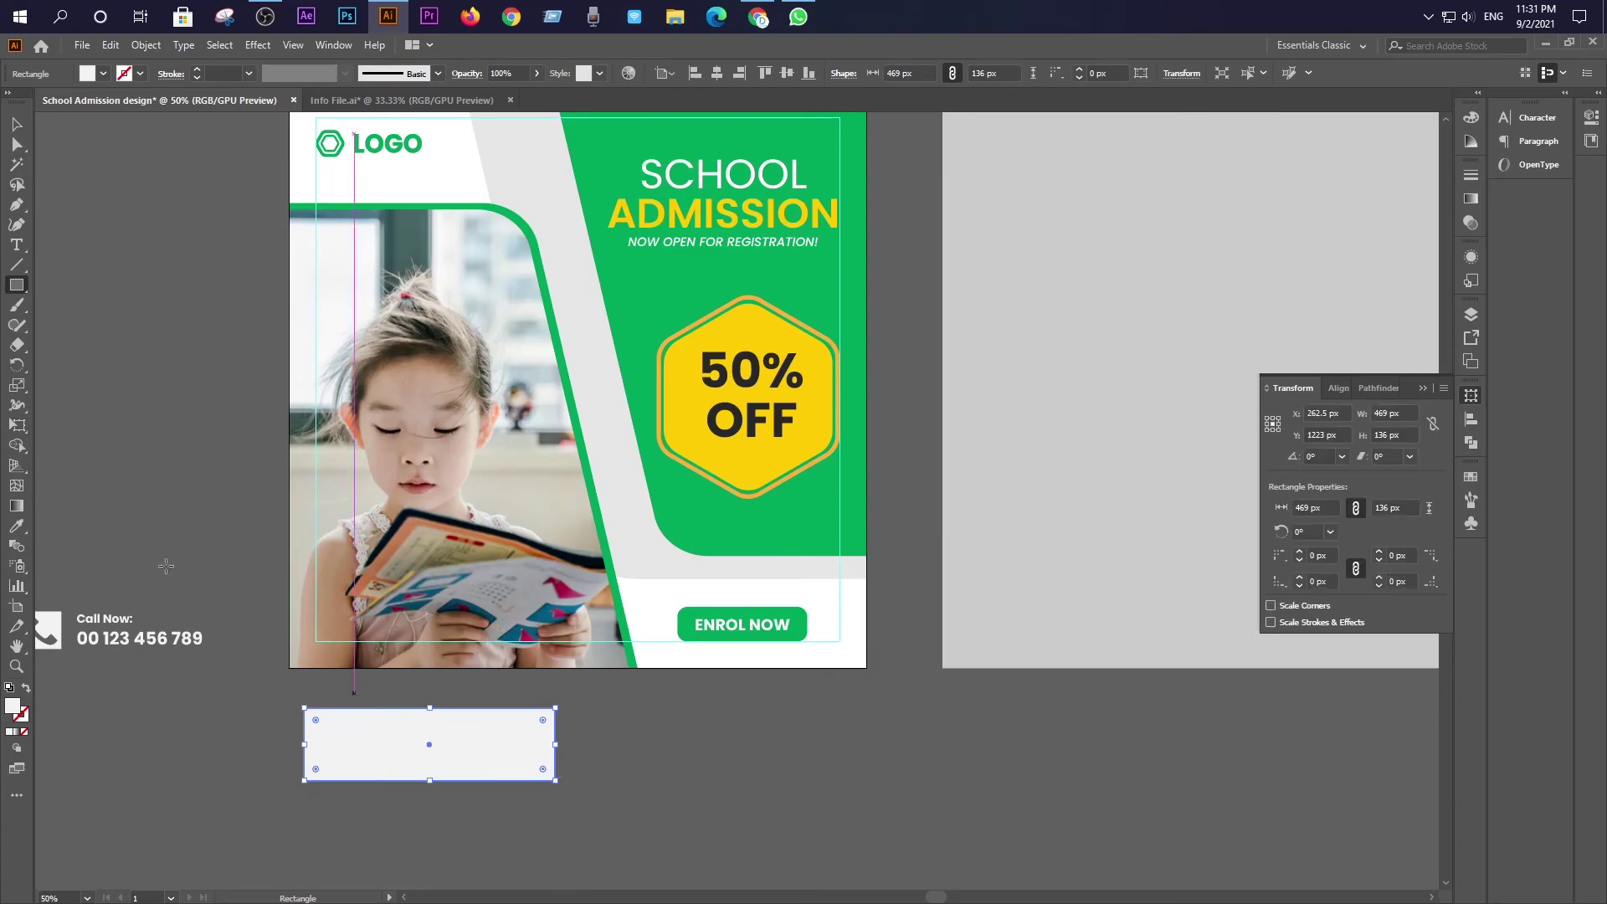
# Round only the rectangle's top-right corner to a radius of about 82 px and deselect it
pyautogui.click(15, 147)
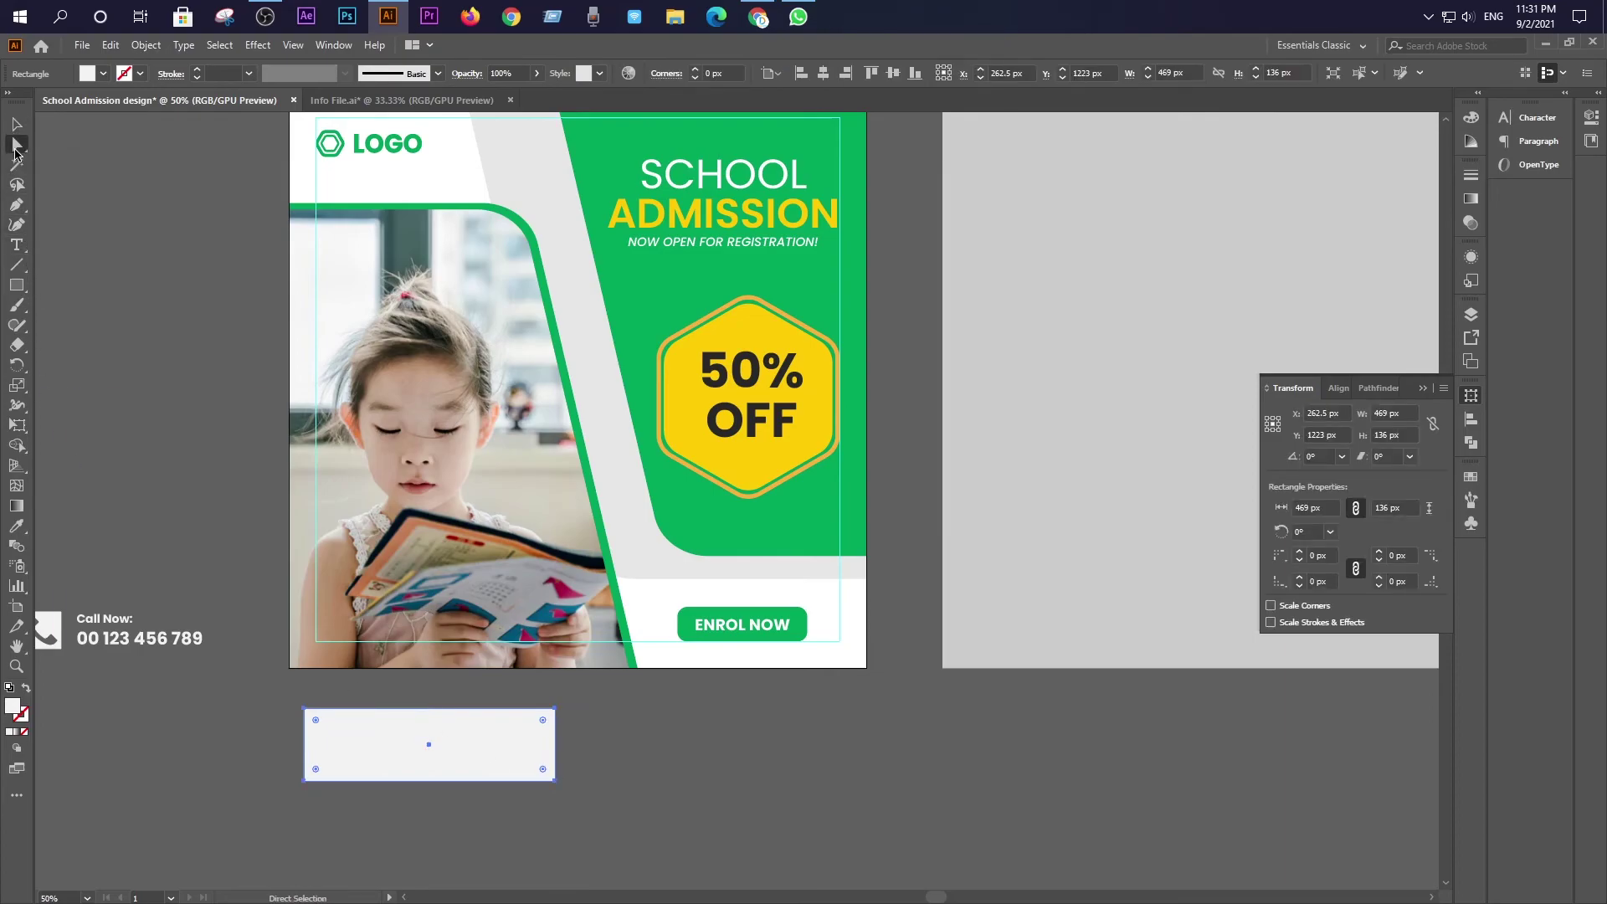
pyautogui.doubleClick(542, 720)
pyautogui.click(841, 492)
pyautogui.moveTo(542, 722); pyautogui.dragTo(511, 752)
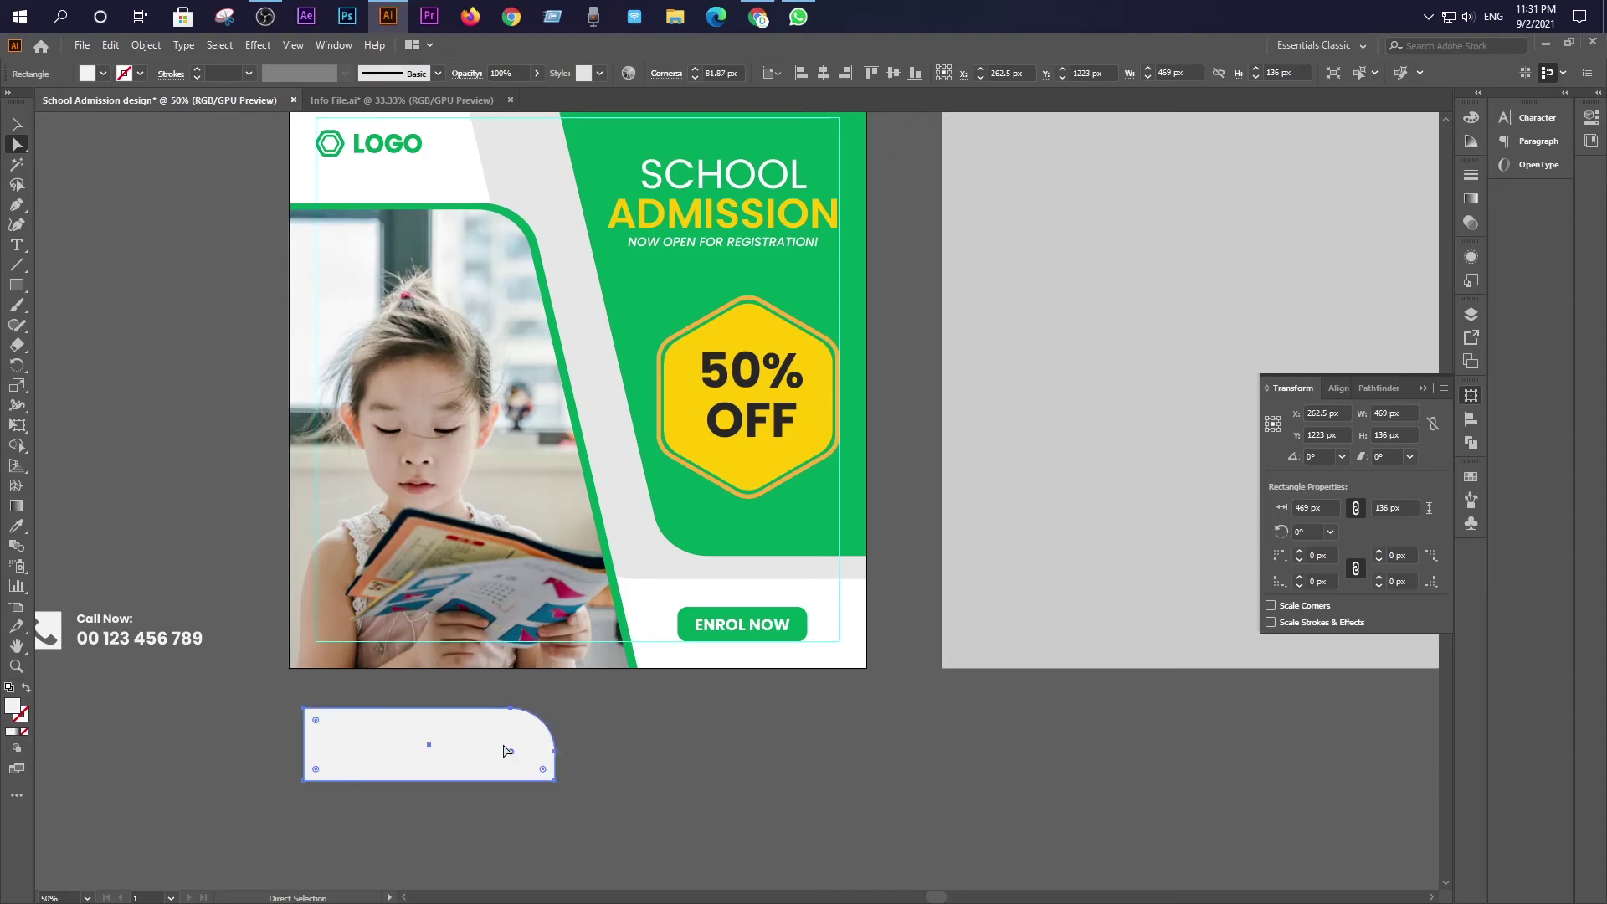
pyautogui.click(690, 745)
pyautogui.press('v')
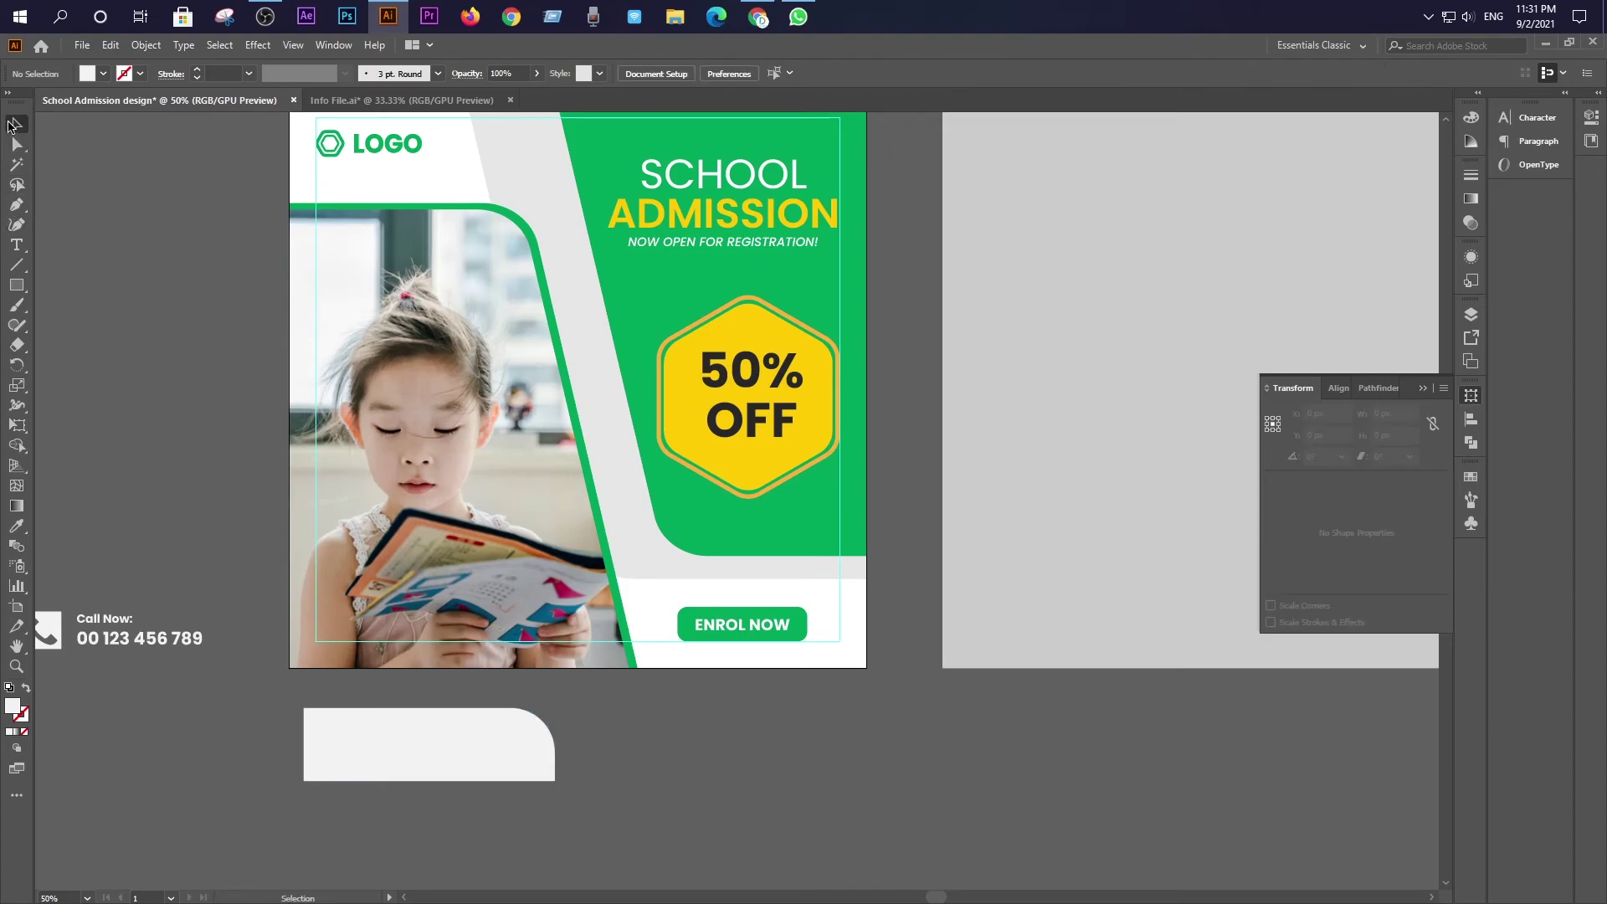
# Move the rounded rectangle over the photo's lower-left corner and align it to the artboard's left and bottom edges
pyautogui.click(443, 739)
pyautogui.moveTo(444, 756); pyautogui.dragTo(430, 640)
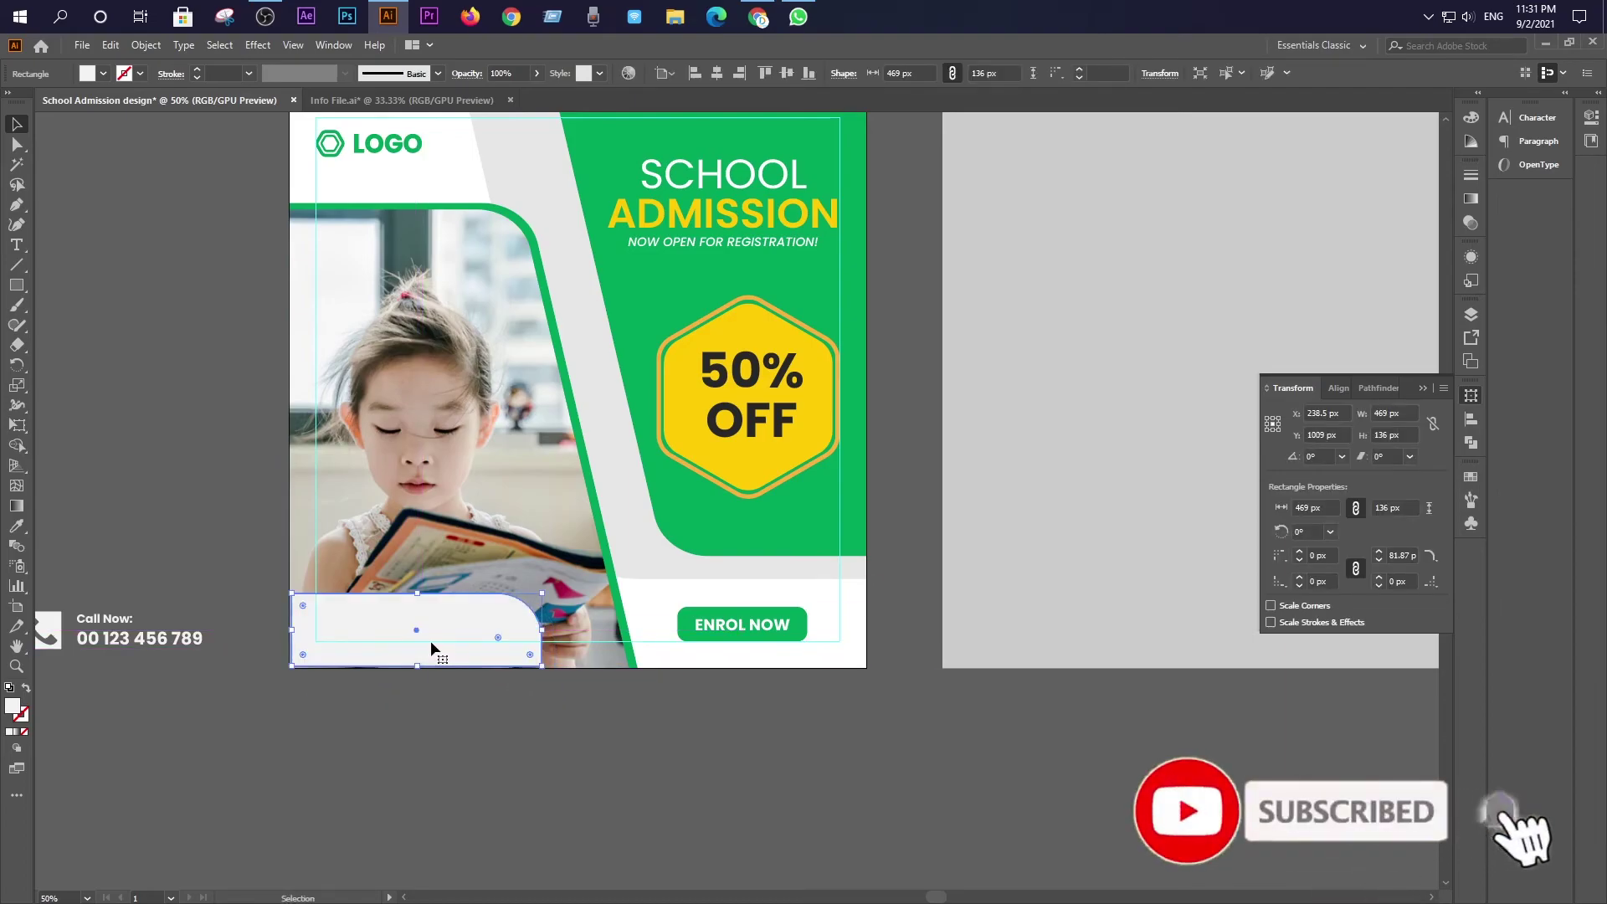
pyautogui.click(666, 72)
pyautogui.click(678, 129)
pyautogui.click(695, 72)
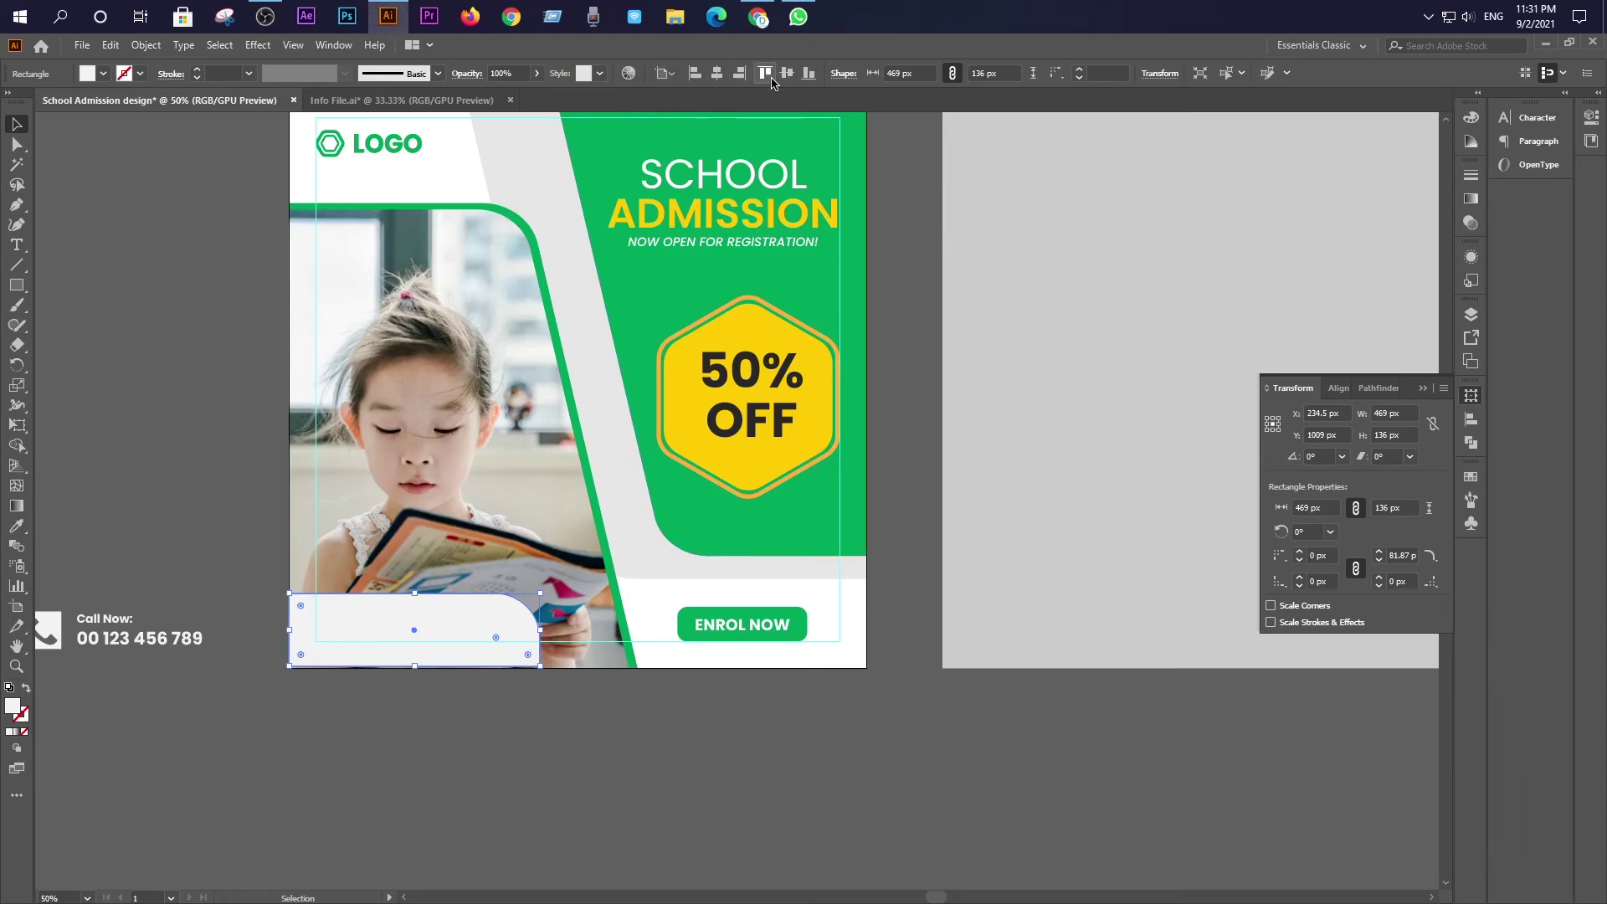
pyautogui.click(455, 772)
pyautogui.click(460, 632)
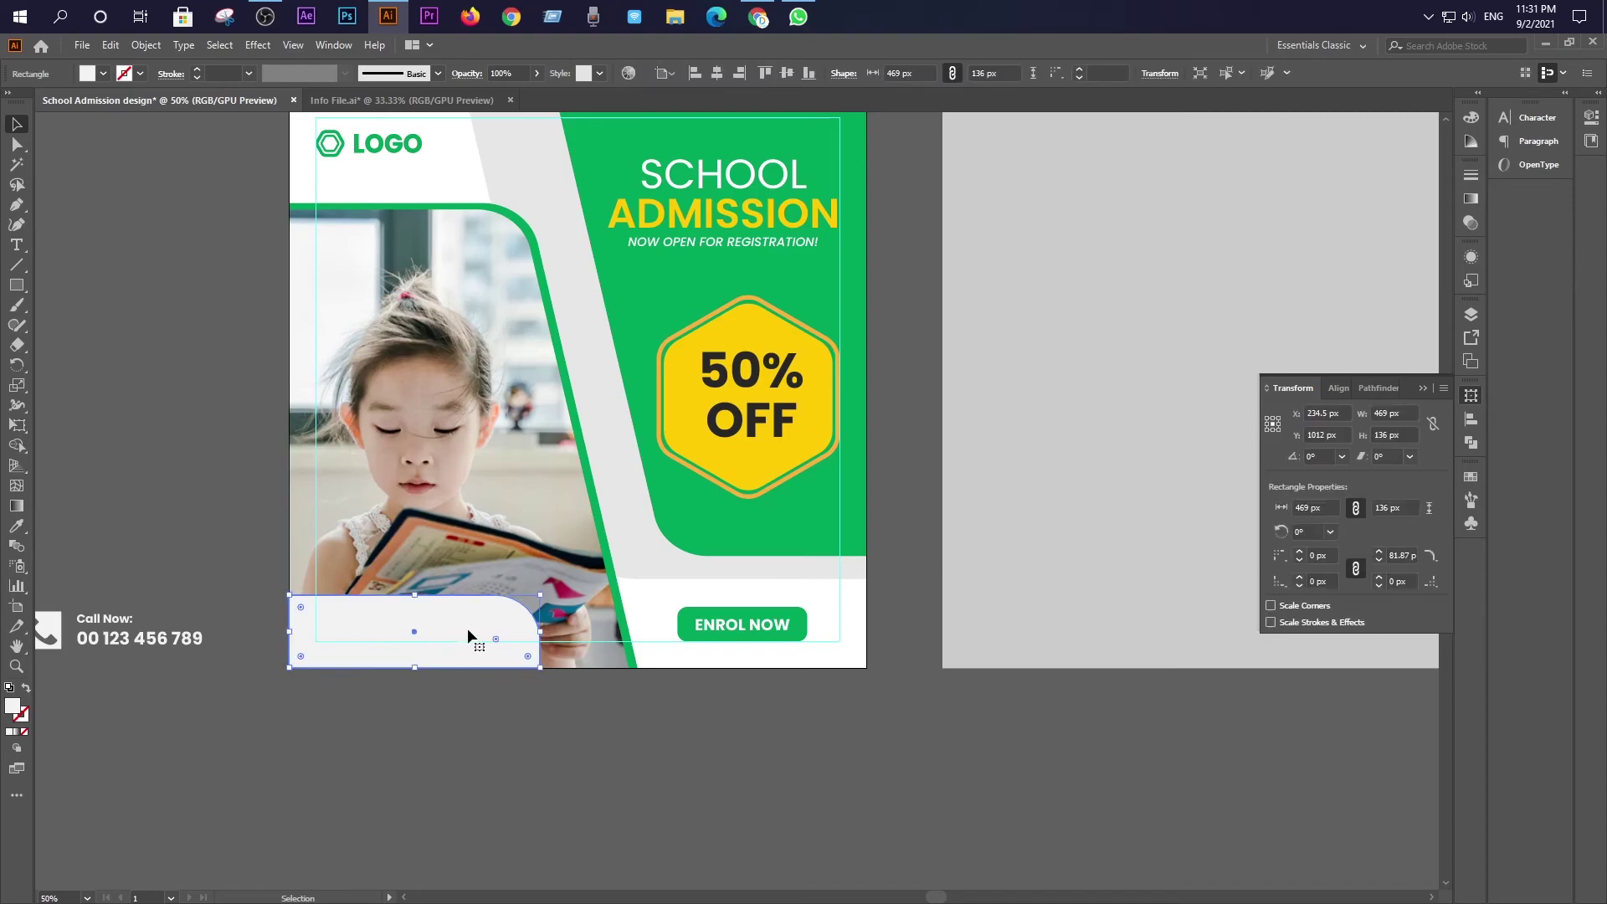
# Reduce the shape's top-right corner radius to about 67 px and shift its bottom-right anchor point slightly outward
pyautogui.scroll(2, 486, 645)
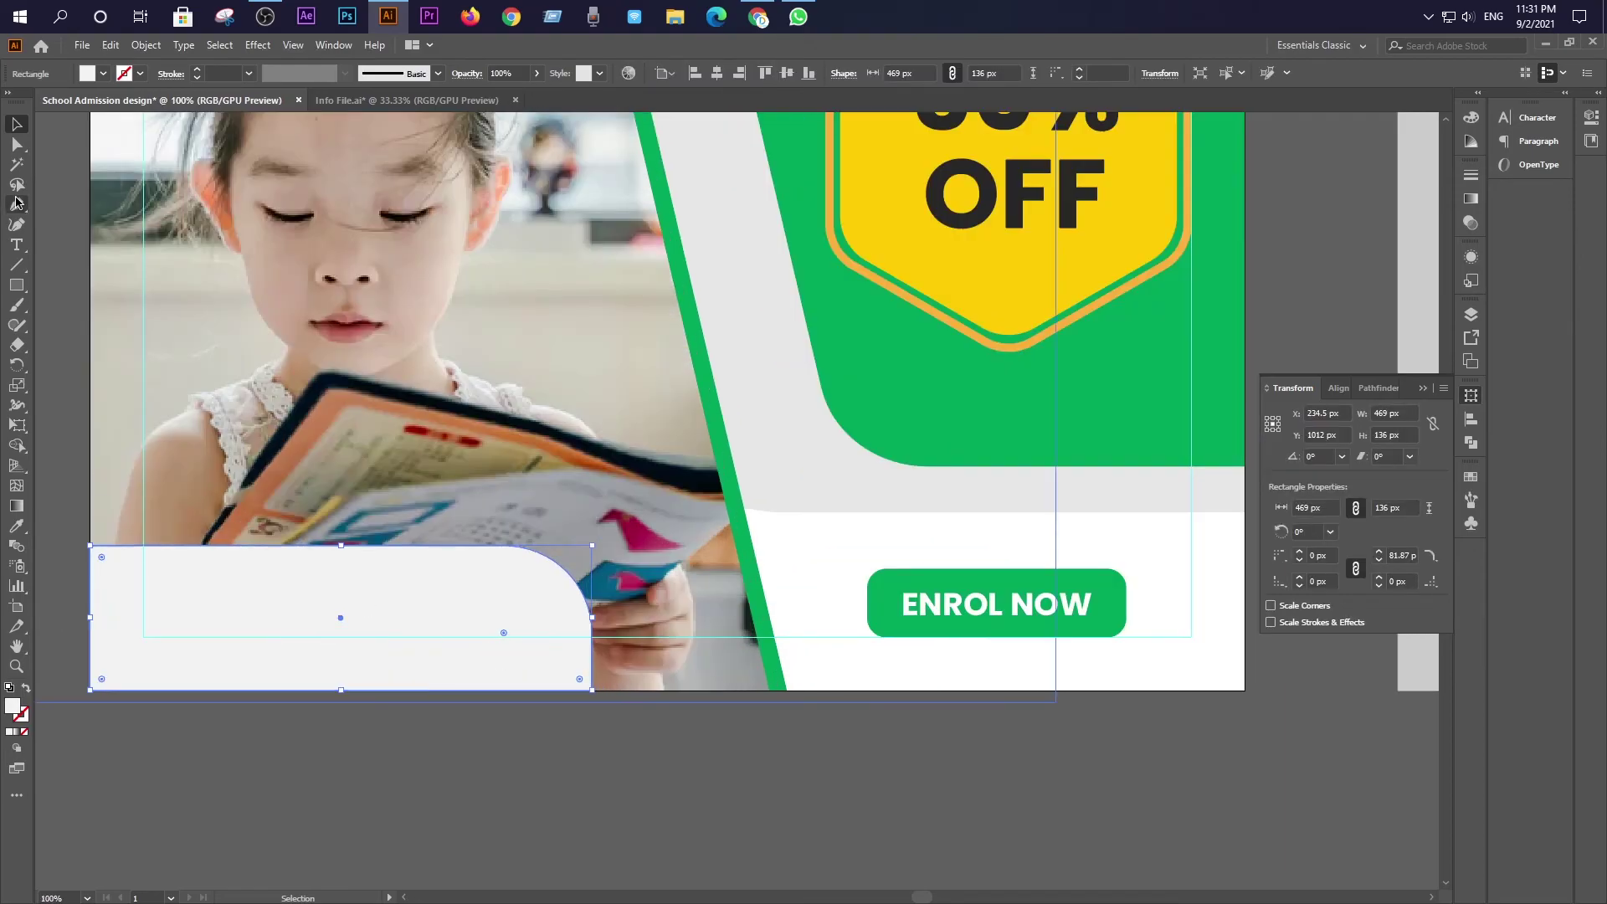
pyautogui.click(16, 144)
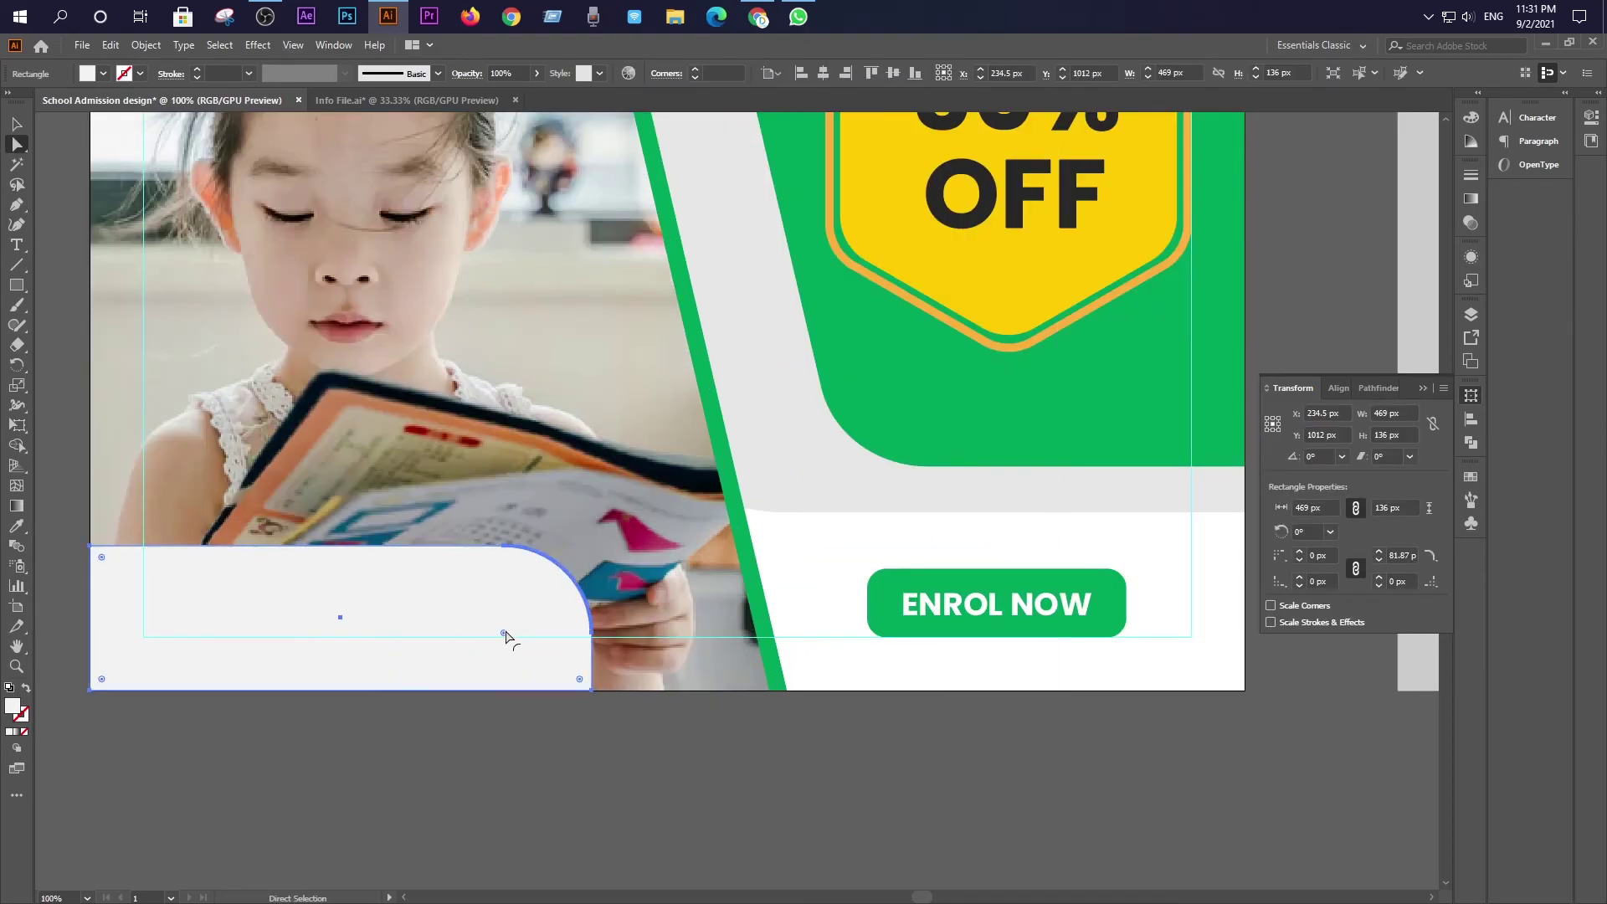
pyautogui.moveTo(504, 635); pyautogui.dragTo(519, 621)
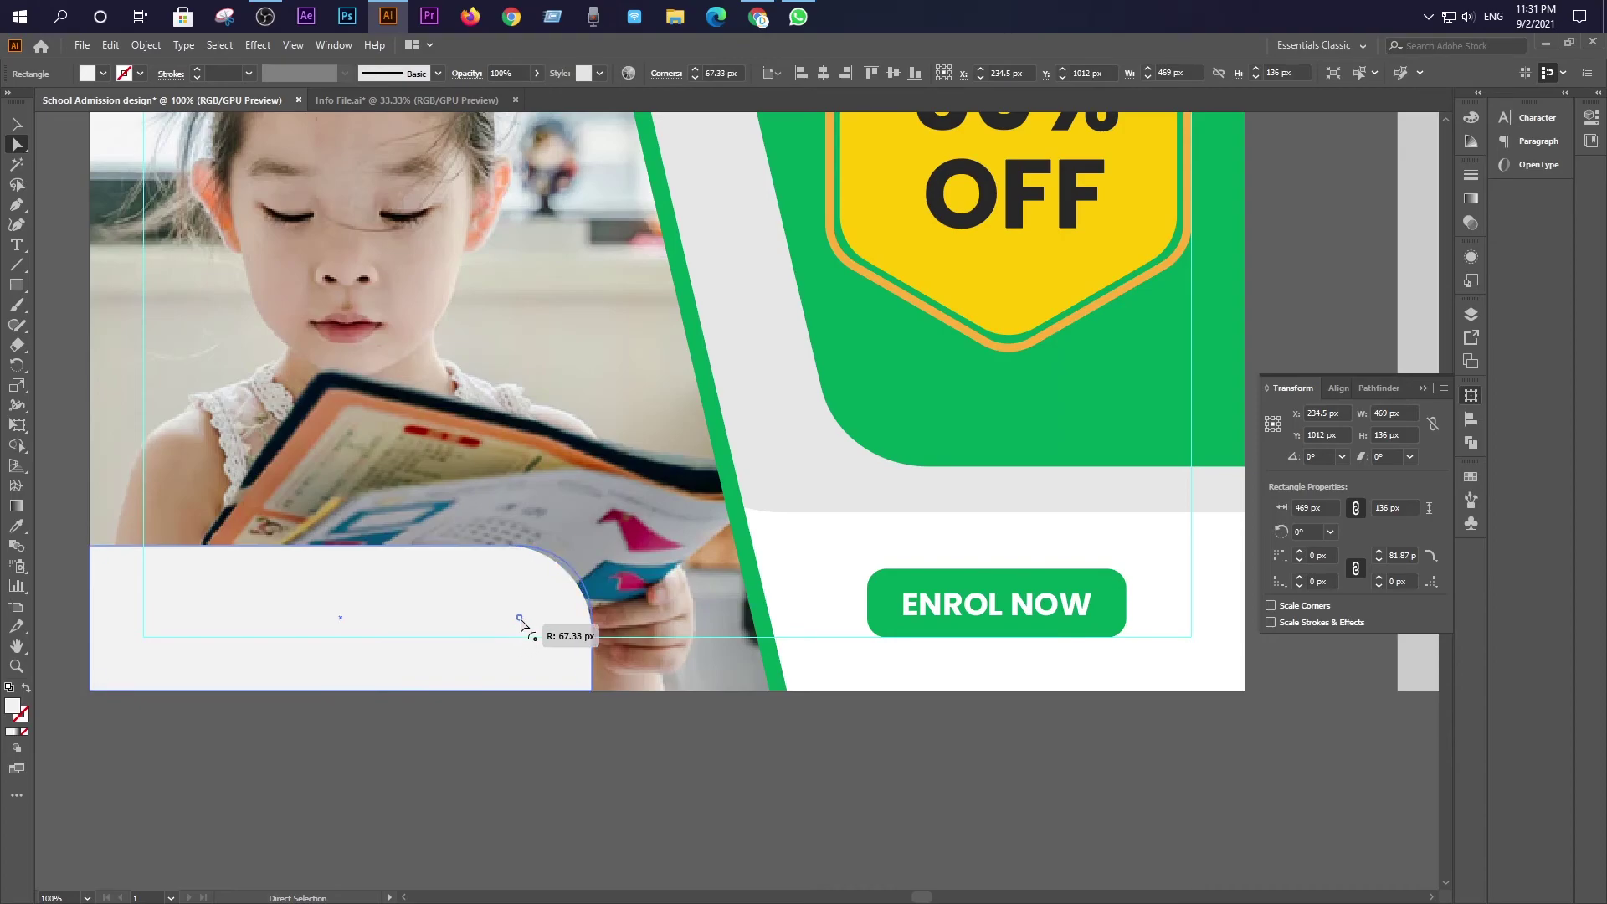
pyautogui.click(544, 818)
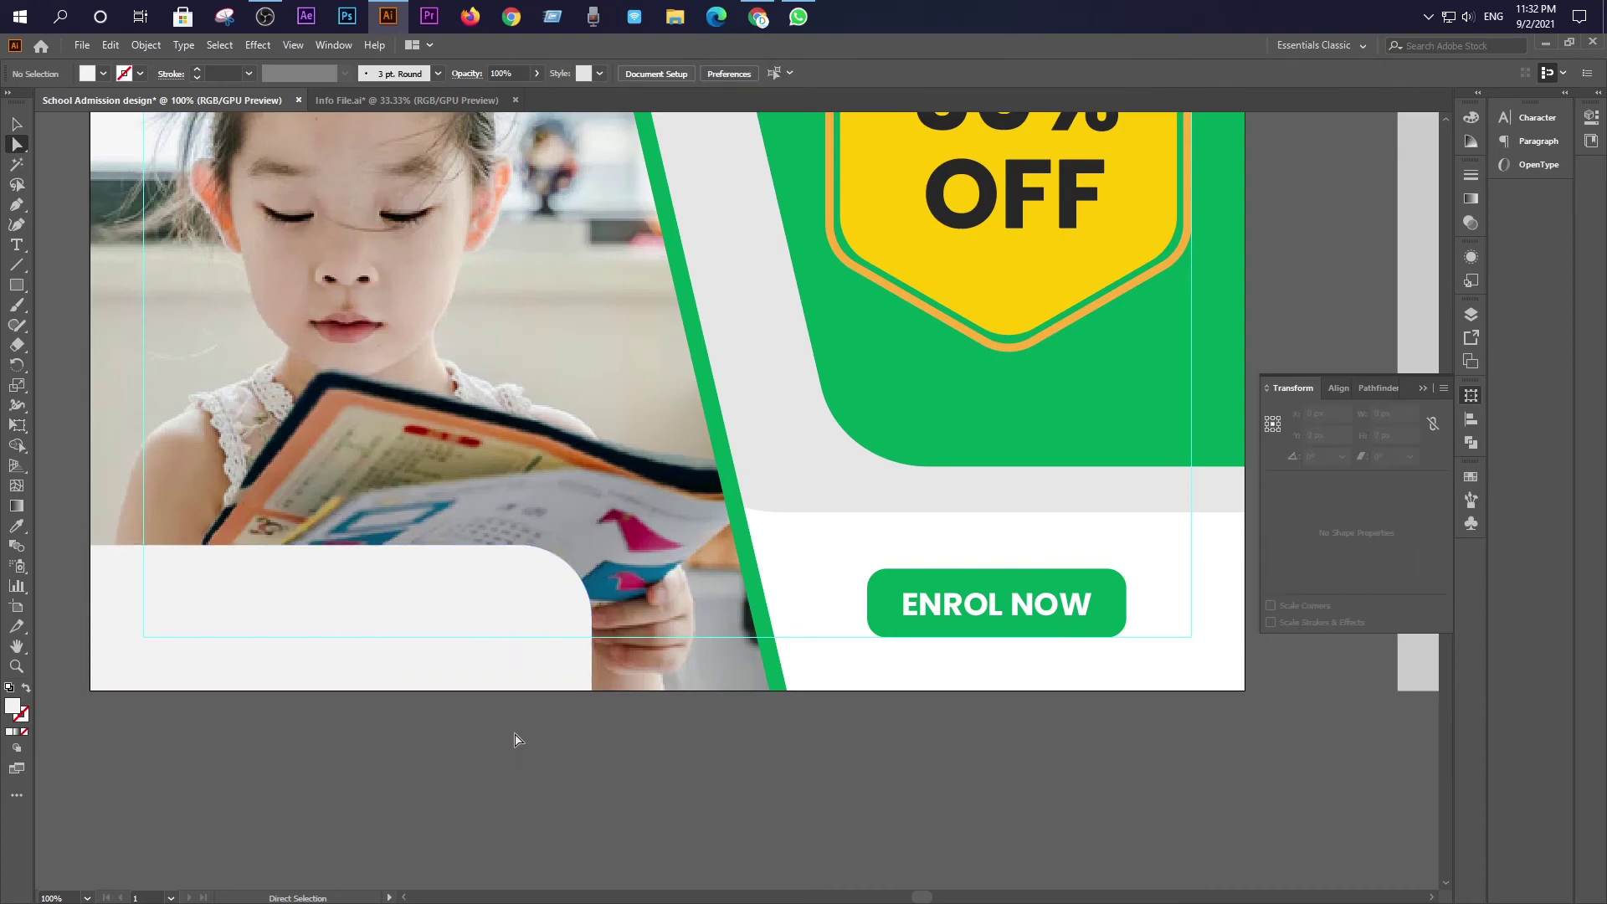
pyautogui.click(517, 690)
pyautogui.moveTo(592, 692); pyautogui.dragTo(603, 695)
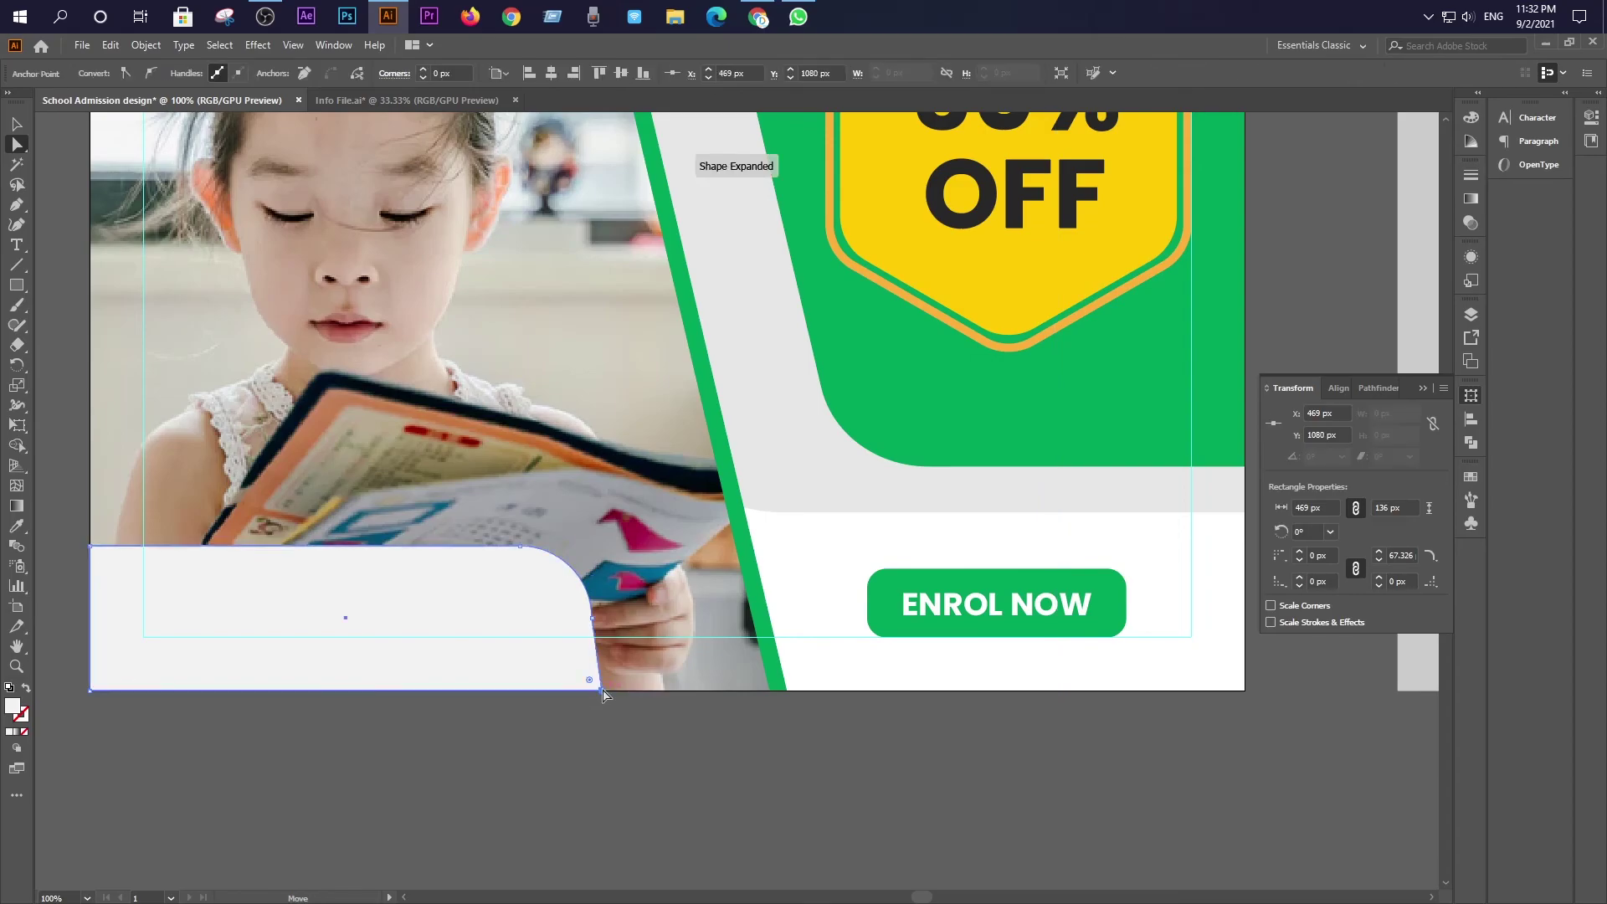
pyautogui.click(591, 769)
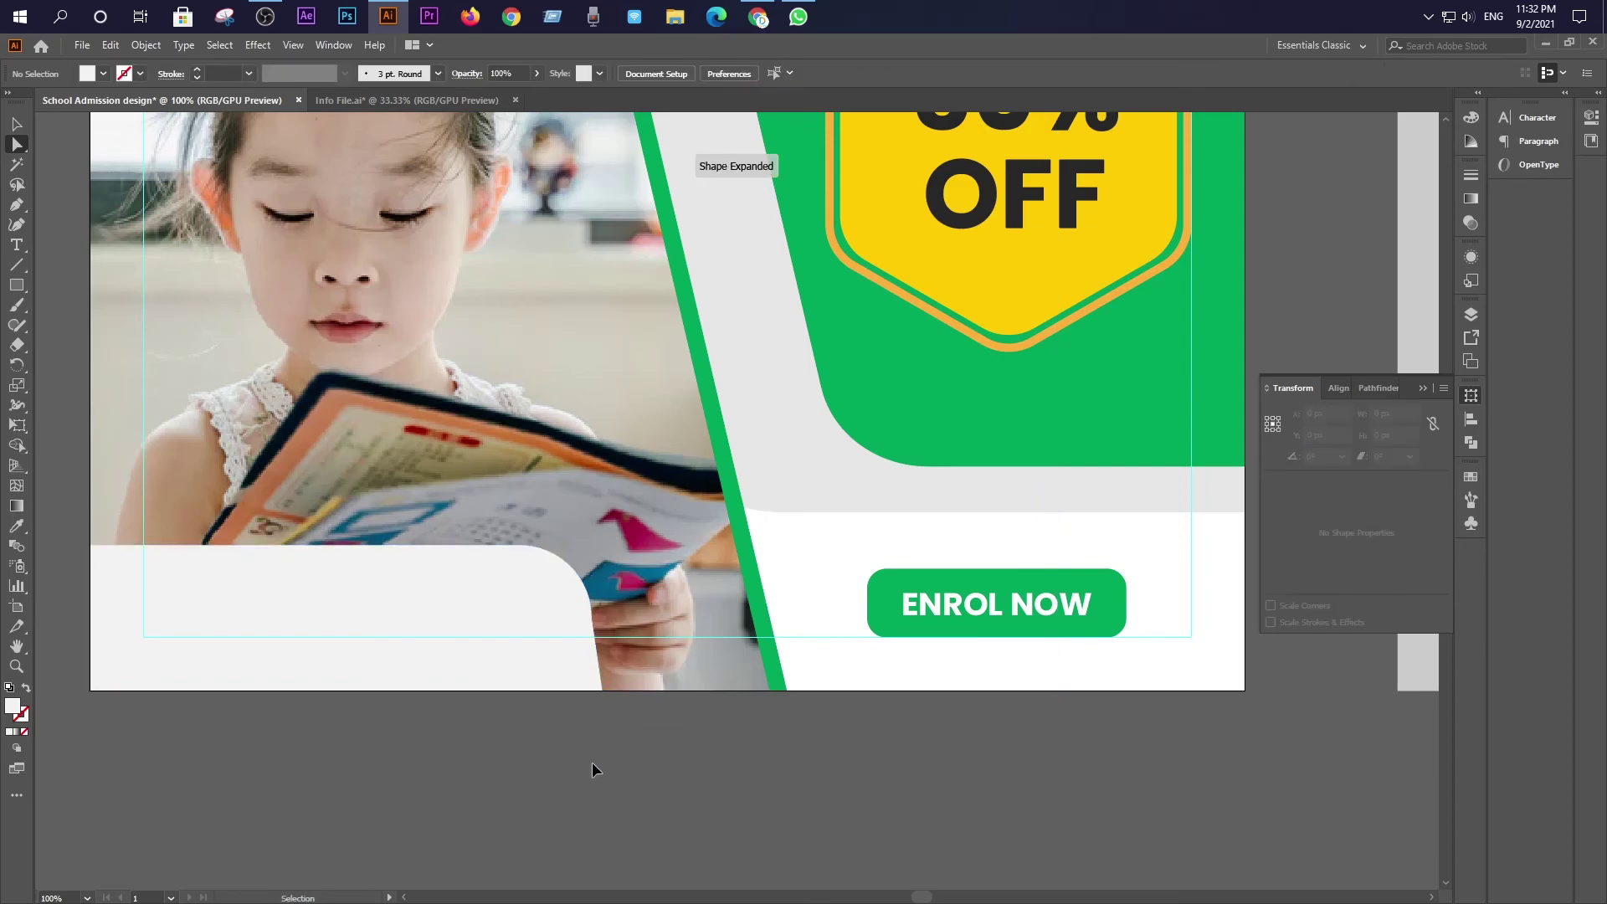
# Undo the anchor shift, corner rounding, alignment and move to restore the plain rectangle below the artboard
pyautogui.hotkey('ctrl', 'z')
pyautogui.hotkey('ctrl', 'z')
pyautogui.hotkey('ctrl', 'z')
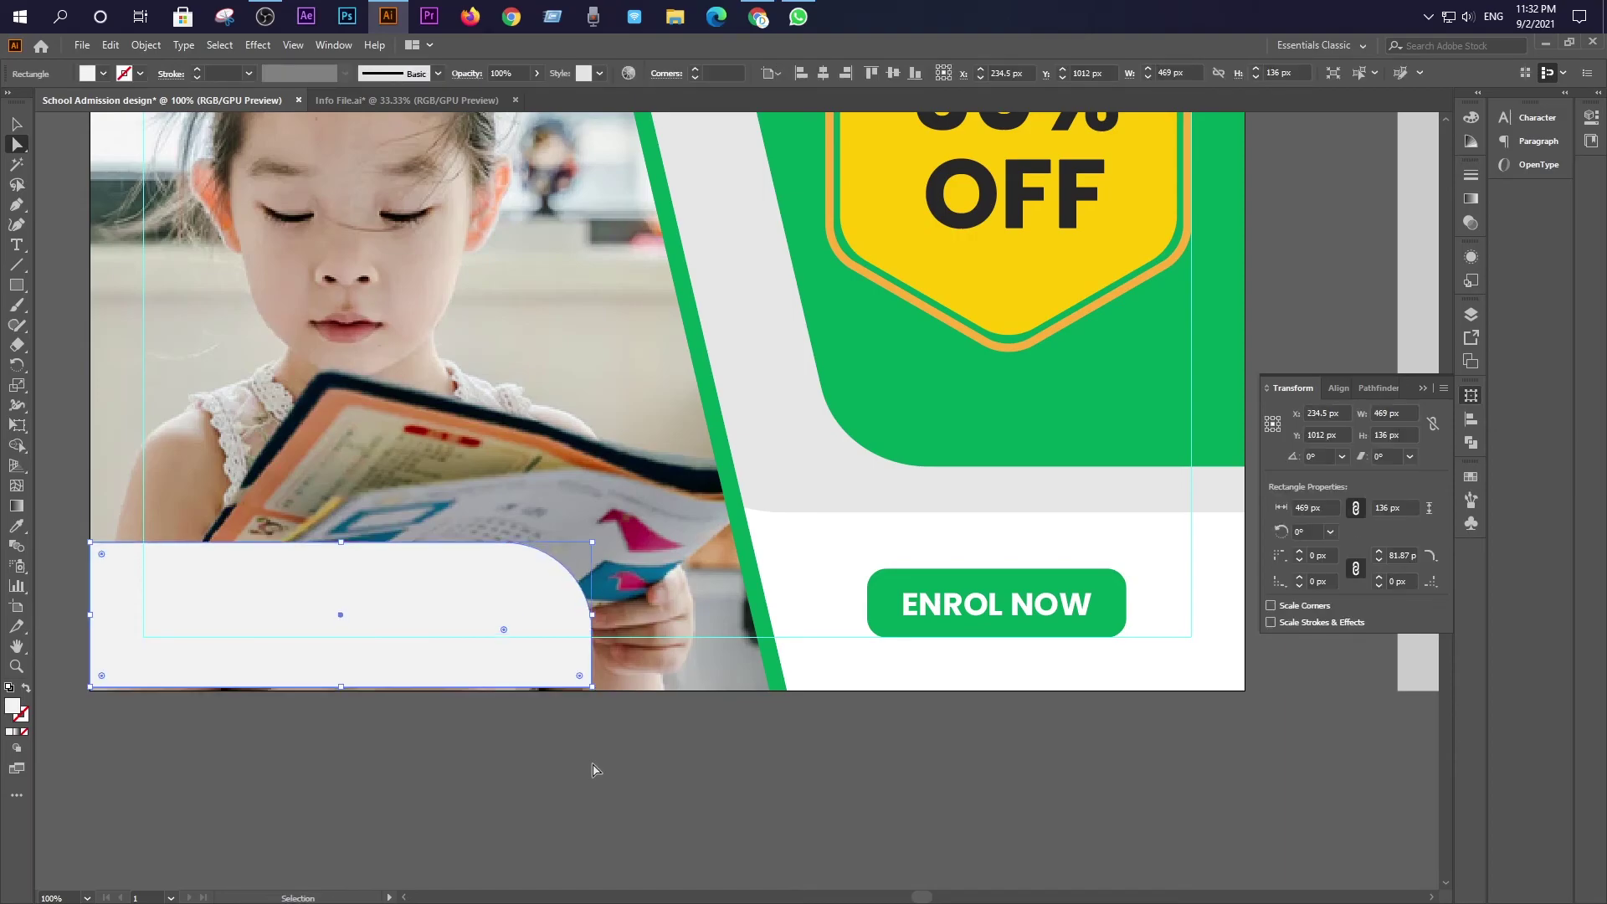
pyautogui.hotkey('ctrl', 'z')
pyautogui.hotkey('ctrl', 'z')
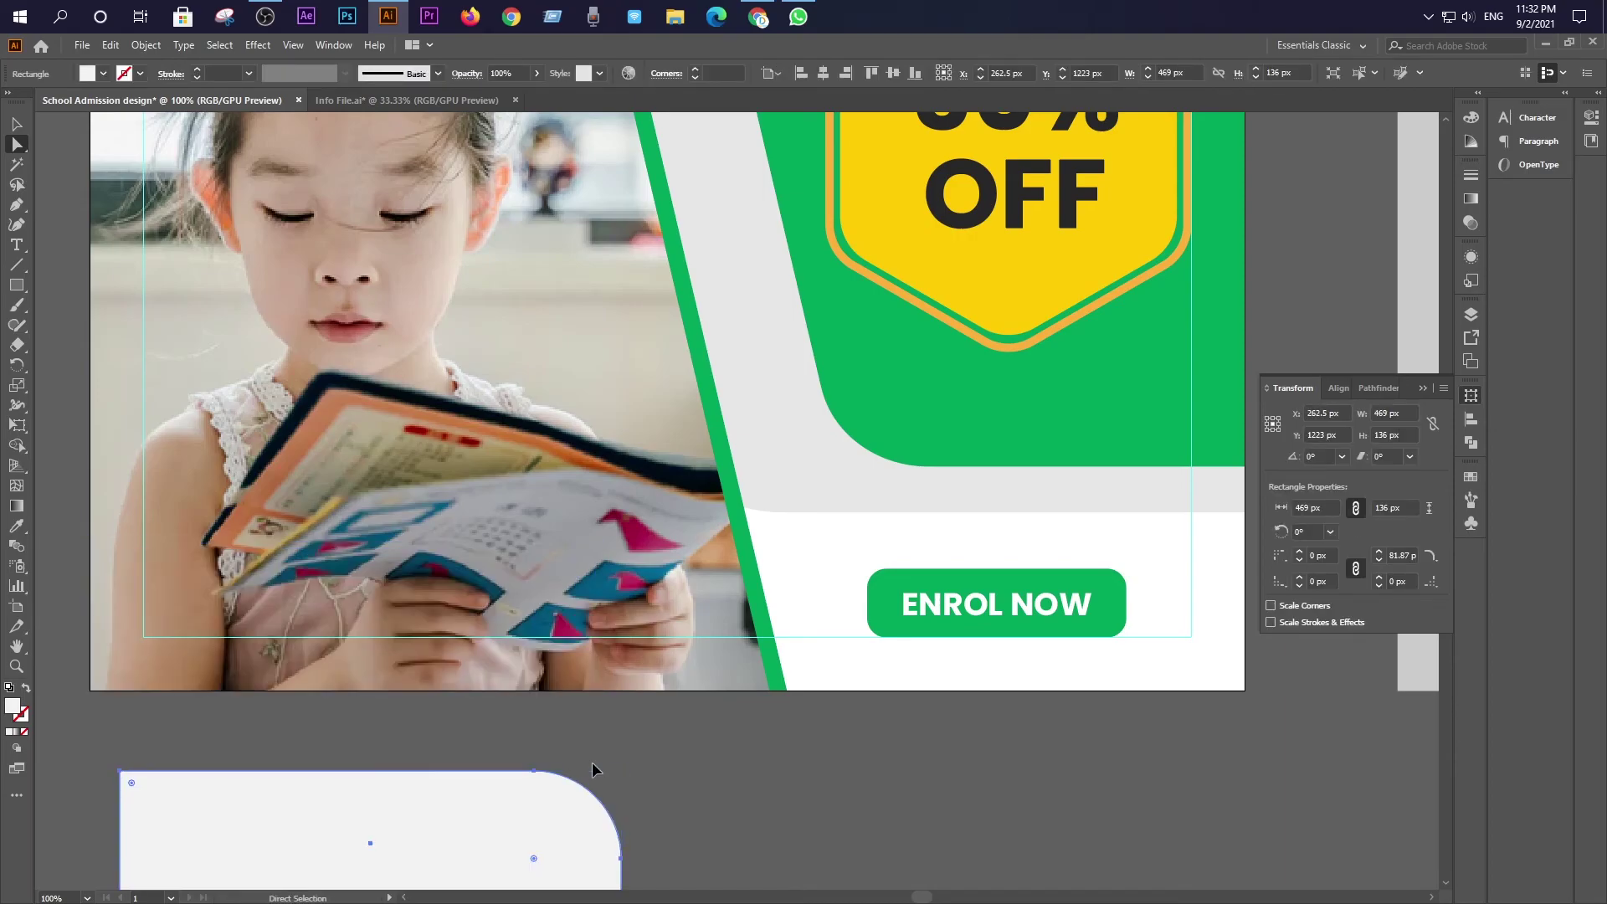
pyautogui.hotkey('ctrl', 'z')
pyautogui.scroll(-3, 691, 746)
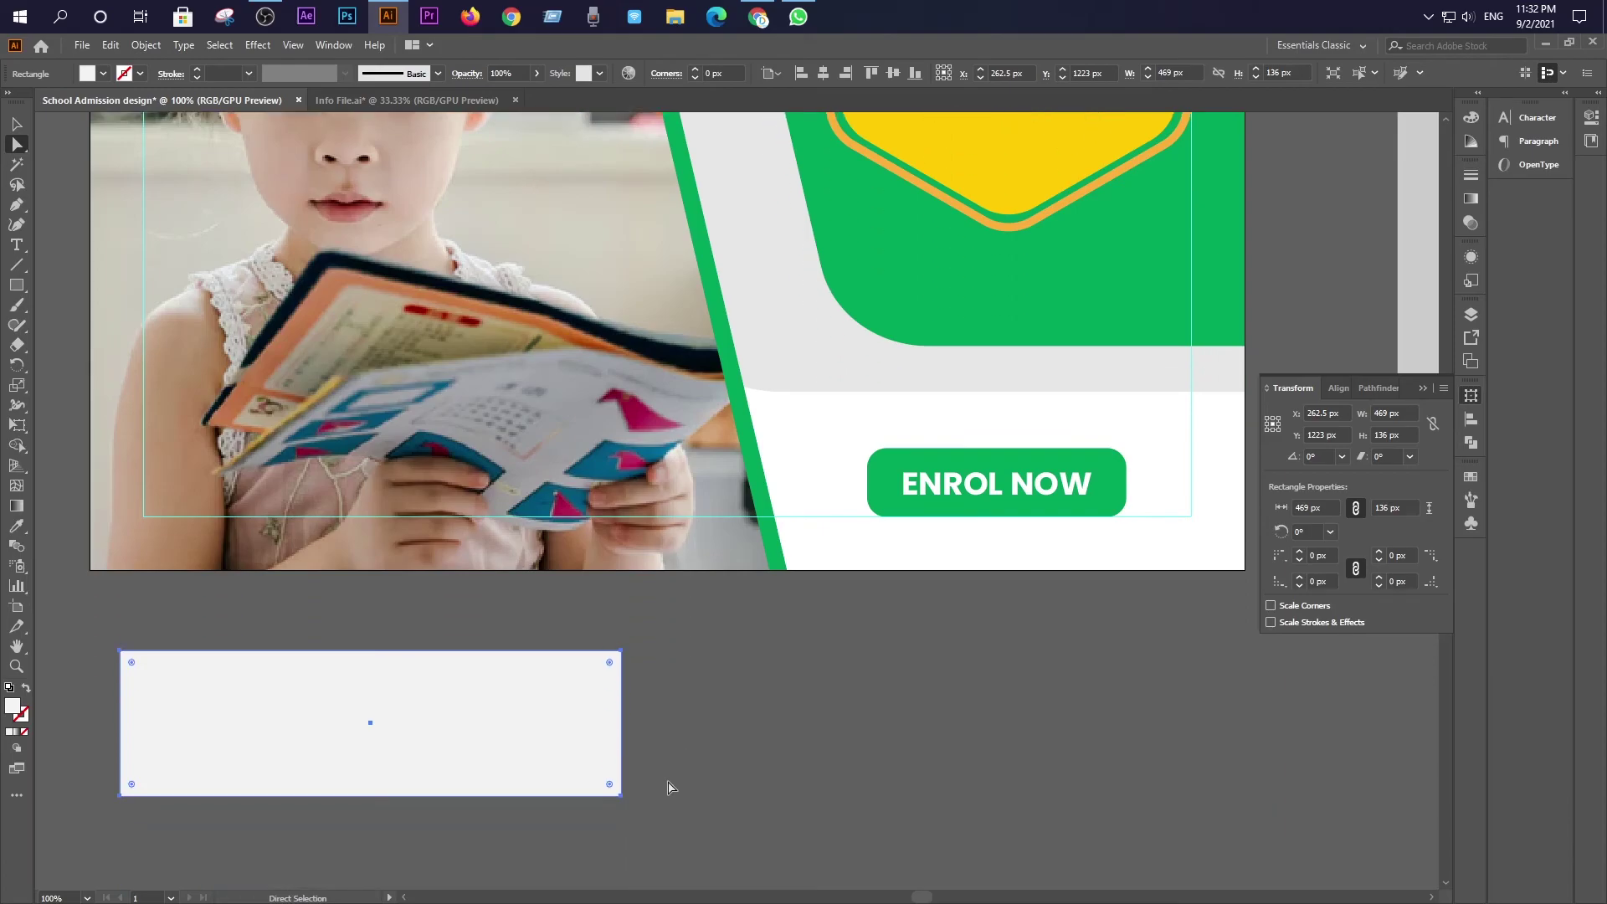
# Shift the rectangle's bottom-right anchor point 12 px to the right to slant that edge, and reselect the whole shape
pyautogui.click(674, 782)
pyautogui.click(509, 735)
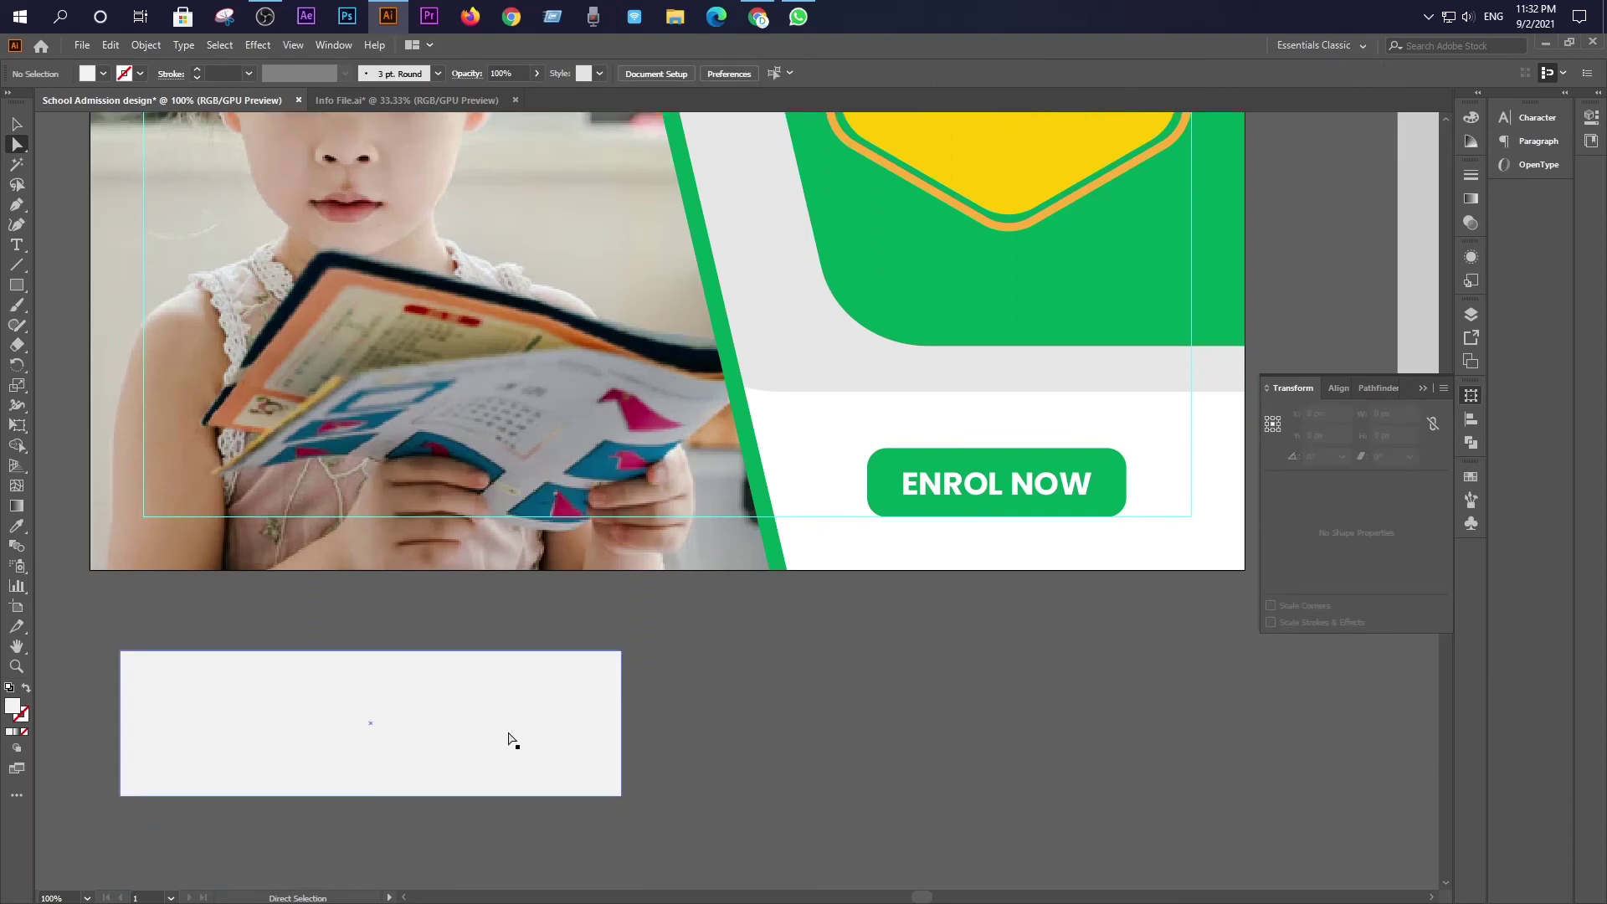
pyautogui.click(621, 797)
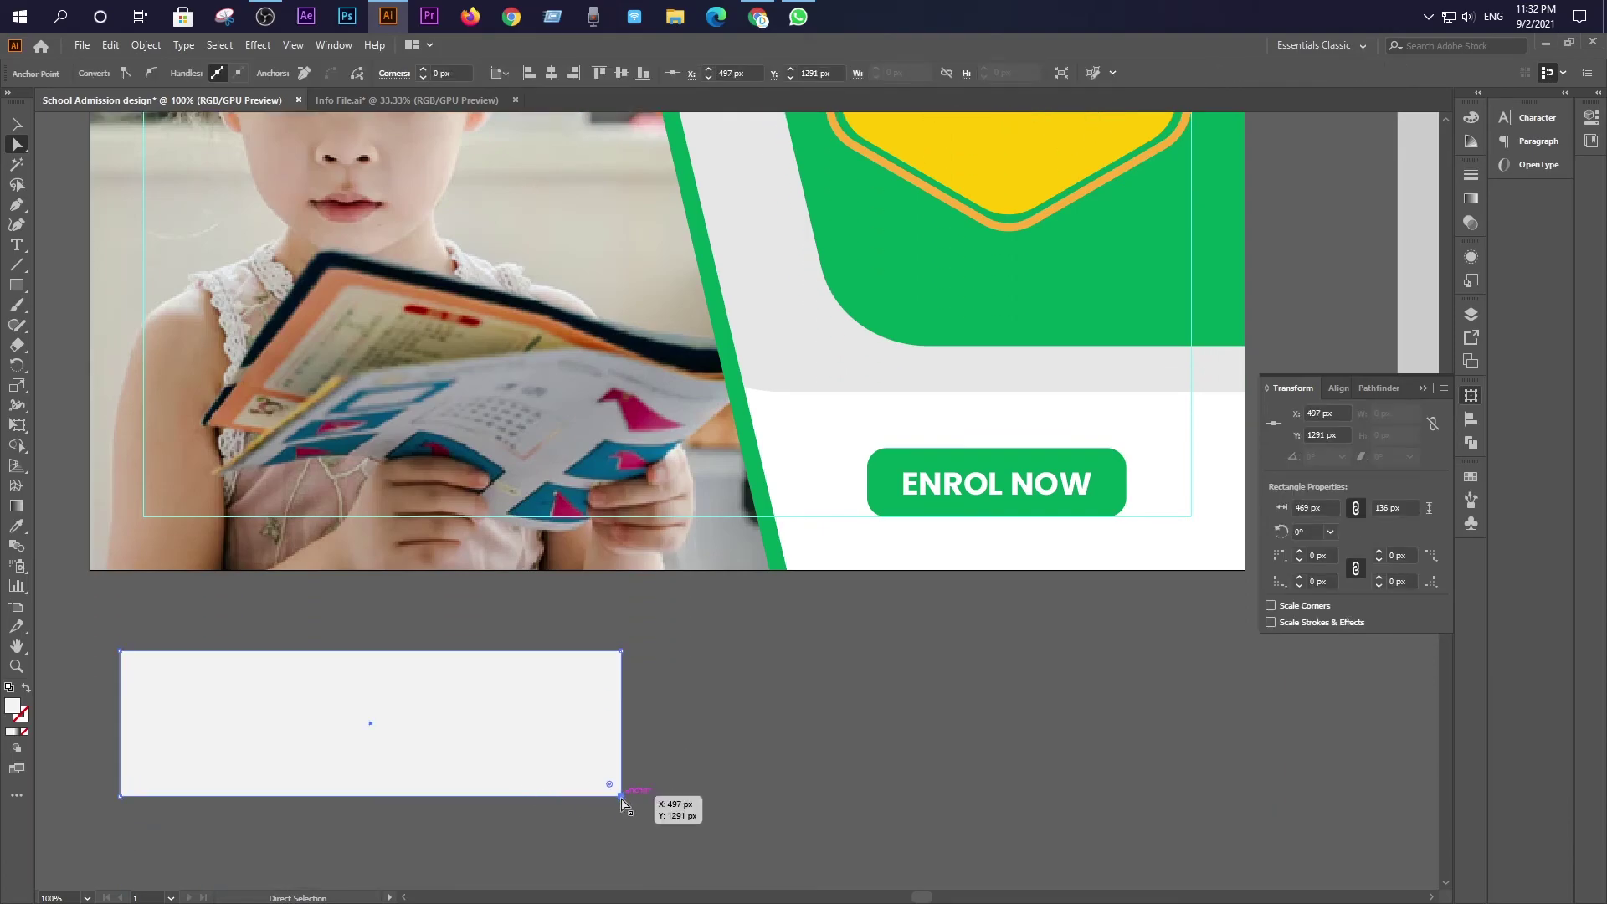
pyautogui.press('Right')
pyautogui.press('Right')
pyautogui.press('Right')
pyautogui.press('Right')
pyautogui.press('Right')
pyautogui.press('Right')
pyautogui.press('Right')
pyautogui.press('Right')
pyautogui.press('Right')
pyautogui.press('Right')
pyautogui.press('Right')
pyautogui.press('Right')
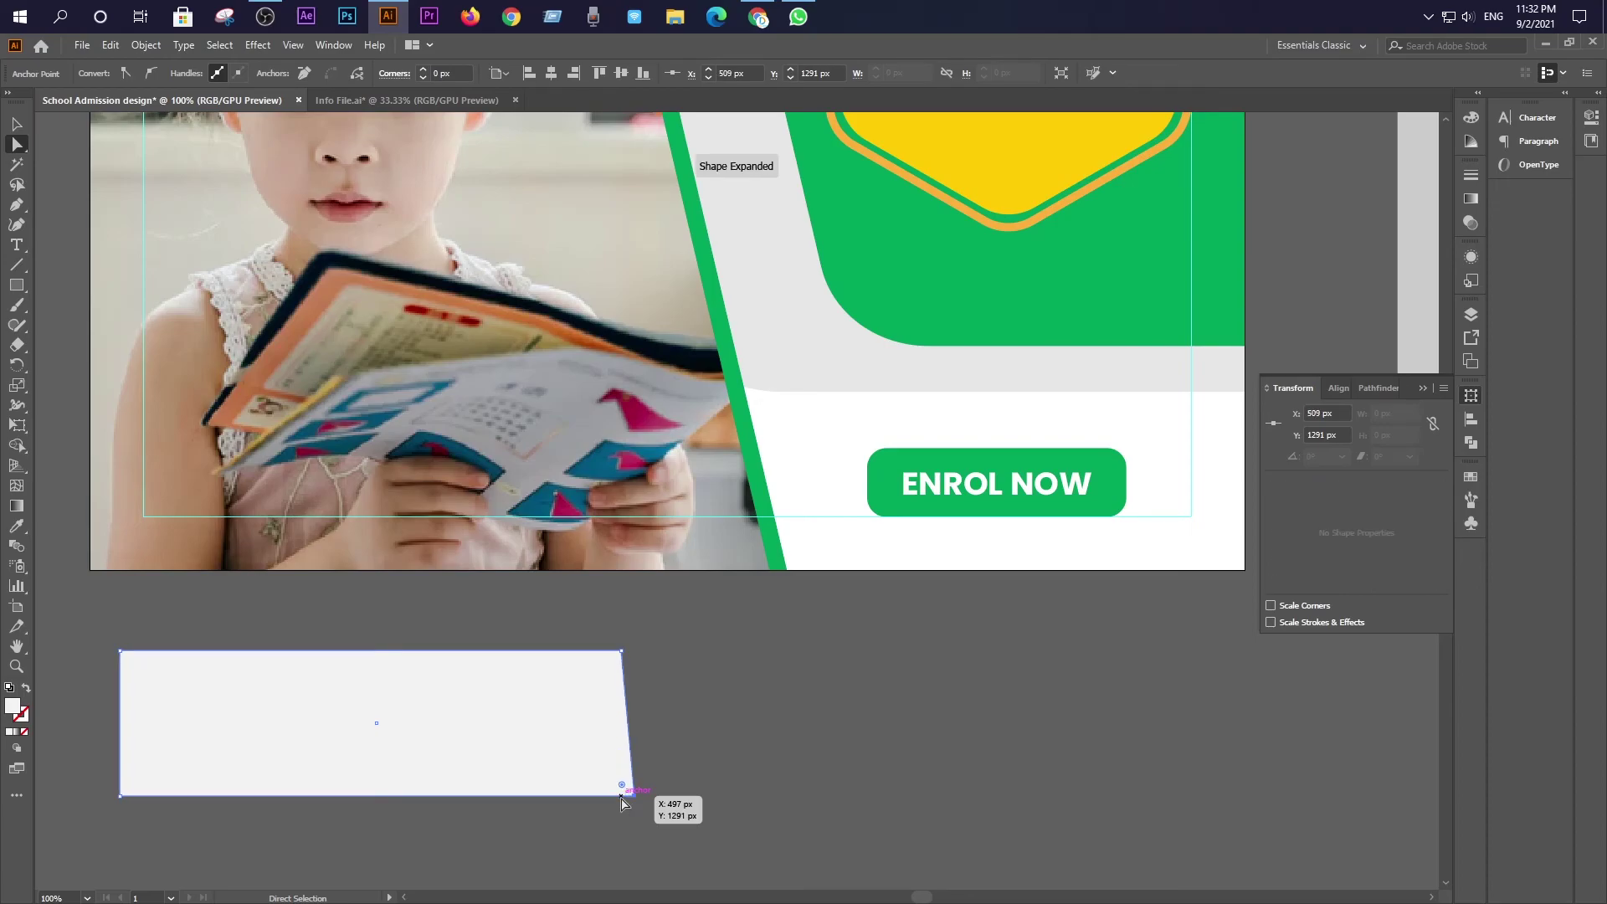
pyautogui.click(520, 753)
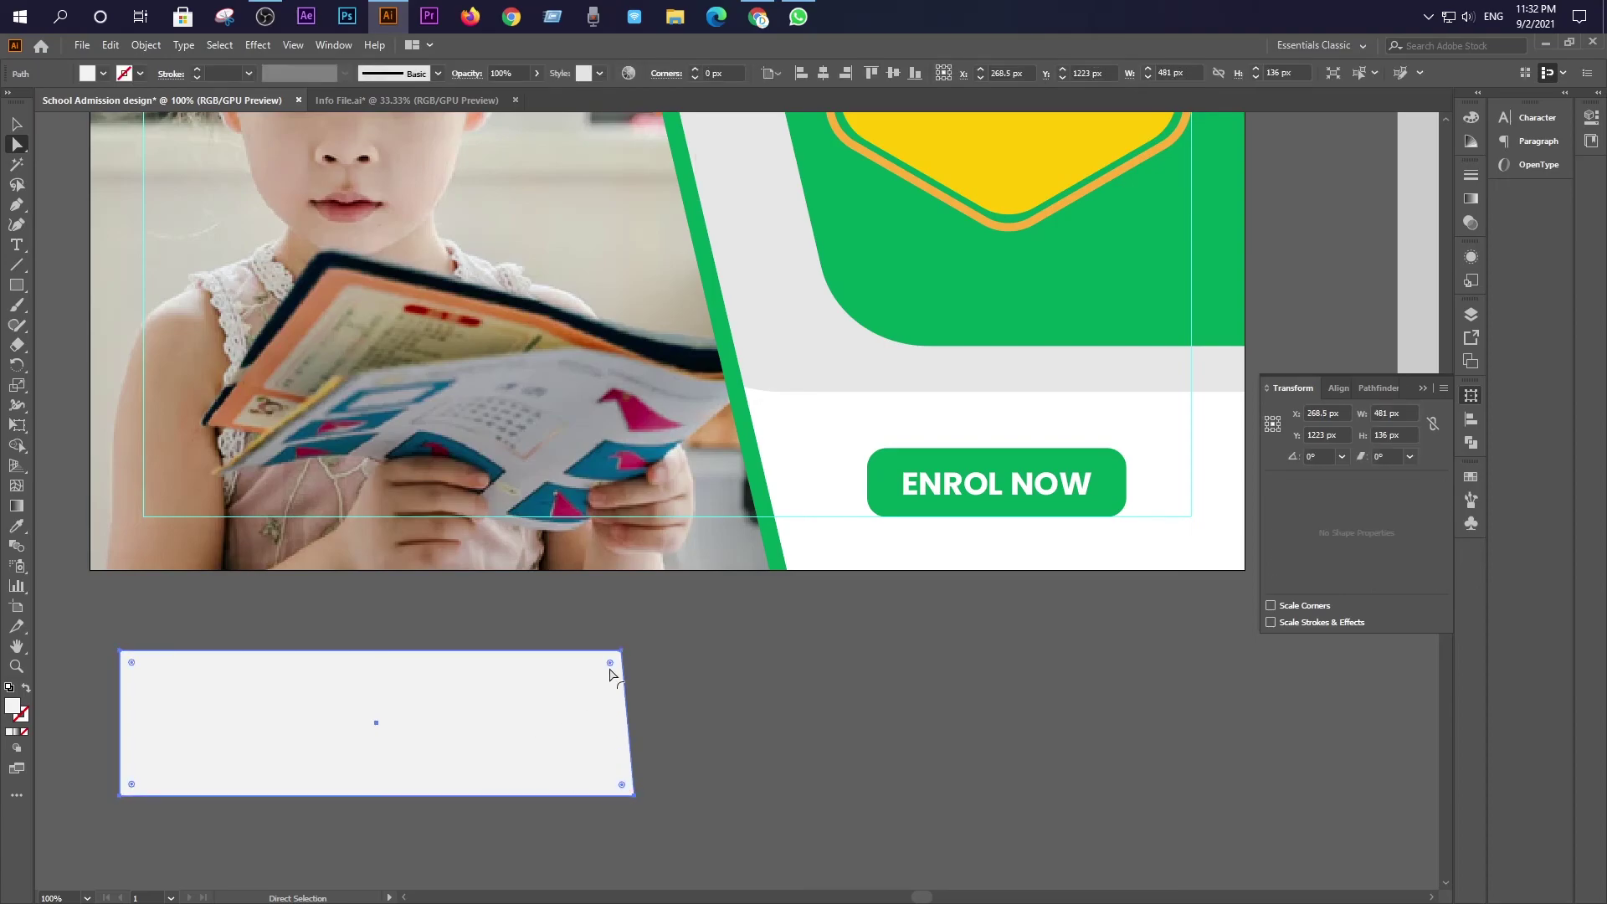
# Round only the top-right corner of the slanted light-grey shape below the artboard
pyautogui.moveTo(610, 664); pyautogui.dragTo(590, 688)
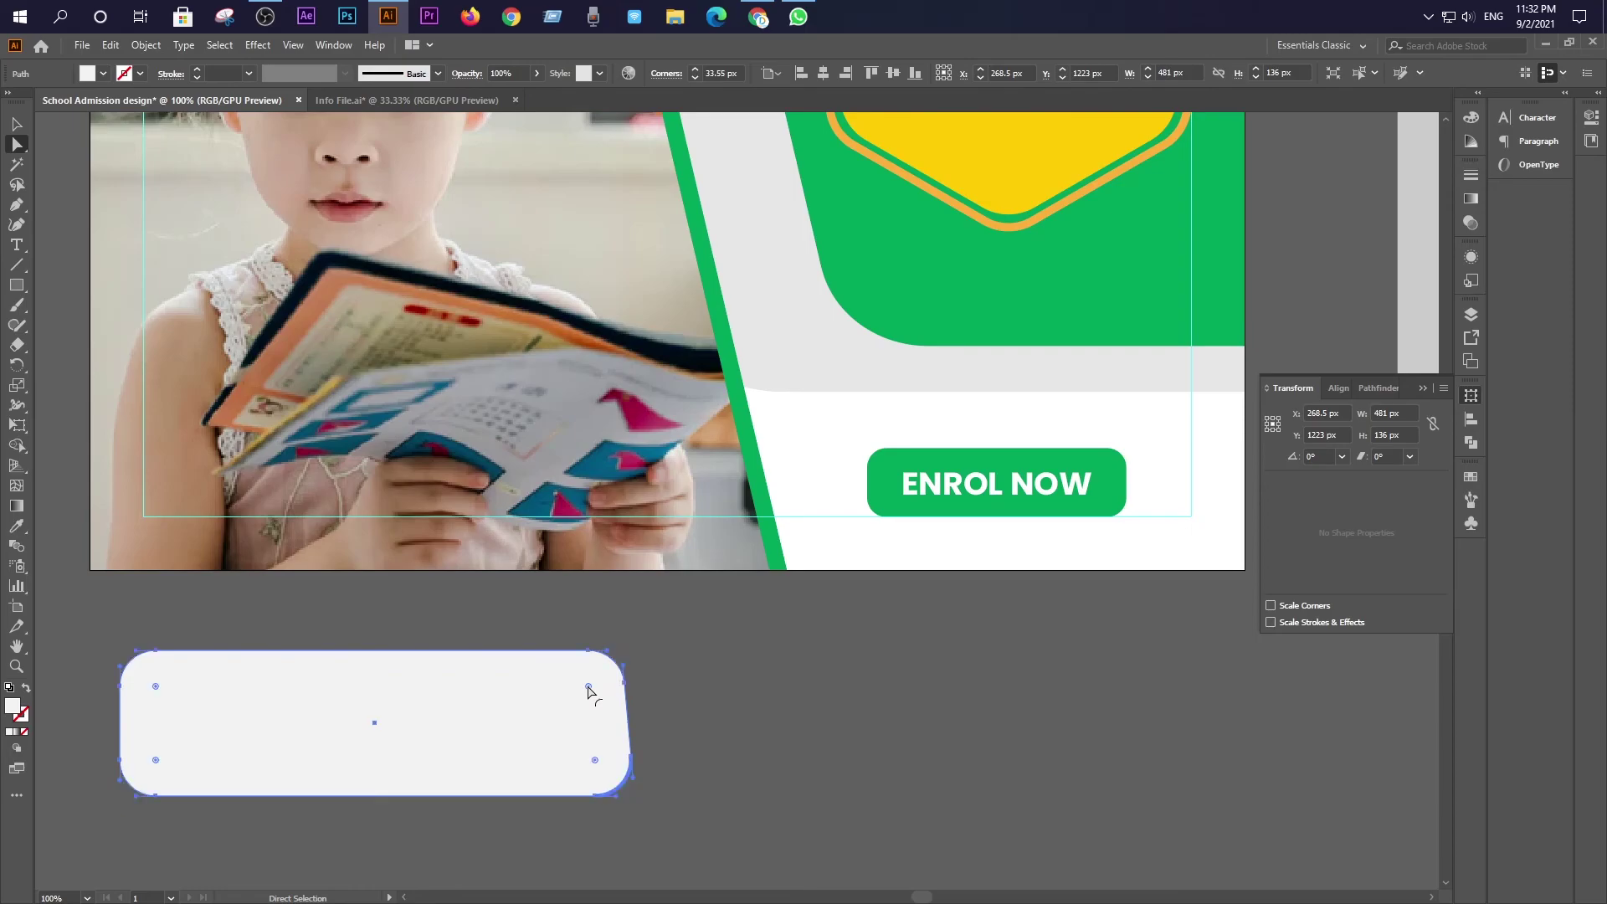
pyautogui.hotkey('ctrl', 'z')
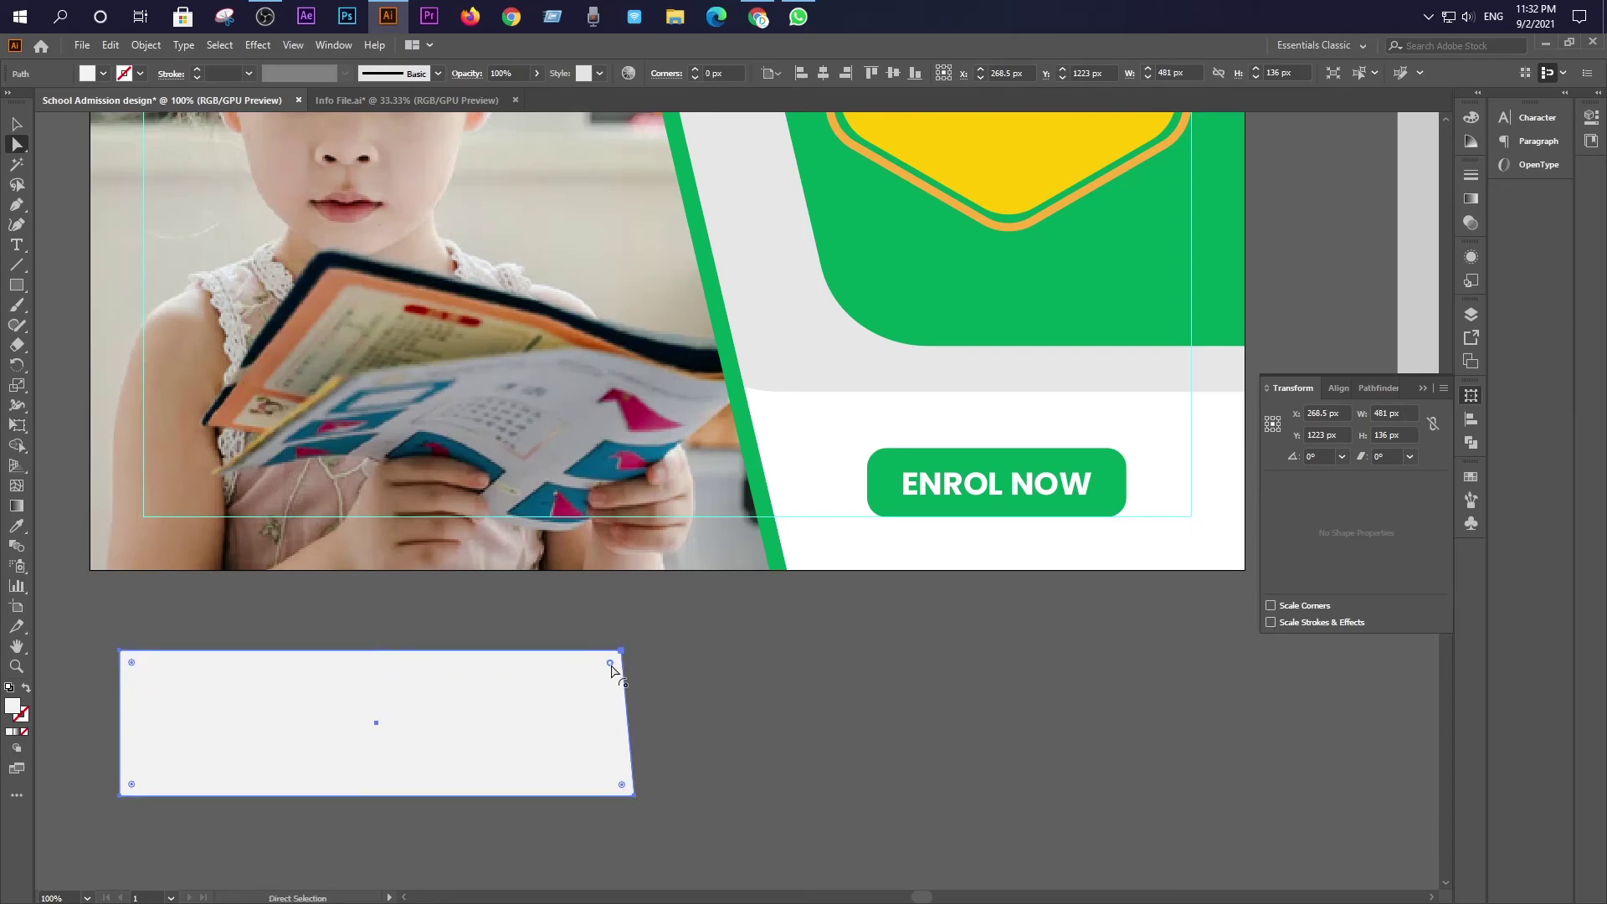
pyautogui.moveTo(611, 665); pyautogui.dragTo(572, 704)
pyautogui.click(696, 732)
pyautogui.press('v')
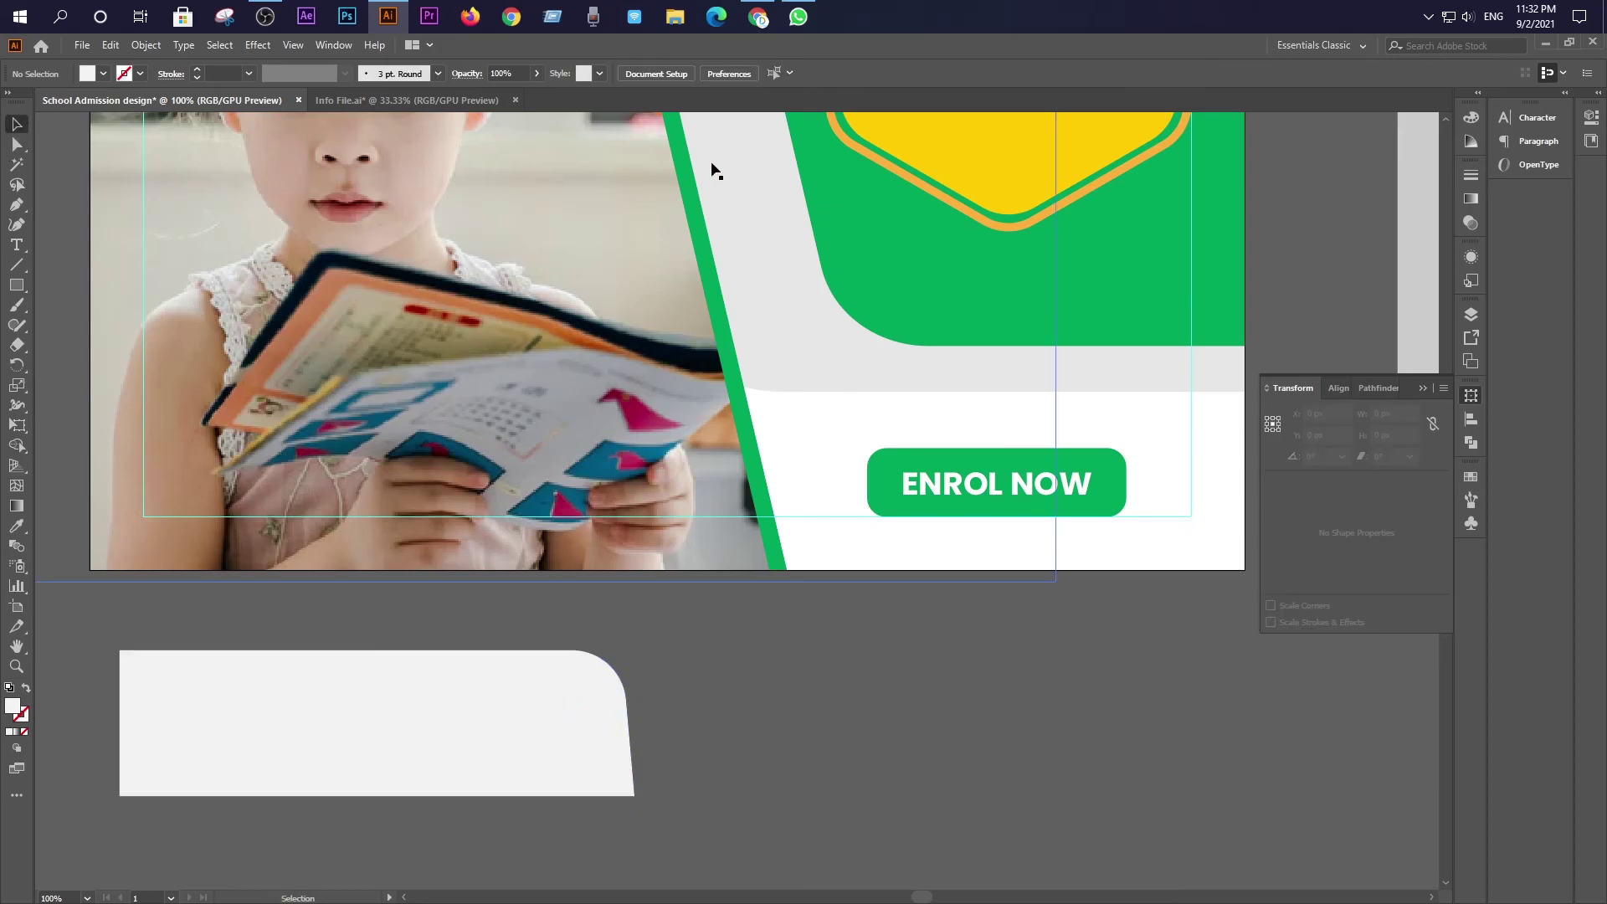
# Align the rounded light-grey shape to the artboard's left and bottom edges, over the photo
pyautogui.click(290, 701)
pyautogui.click(695, 73)
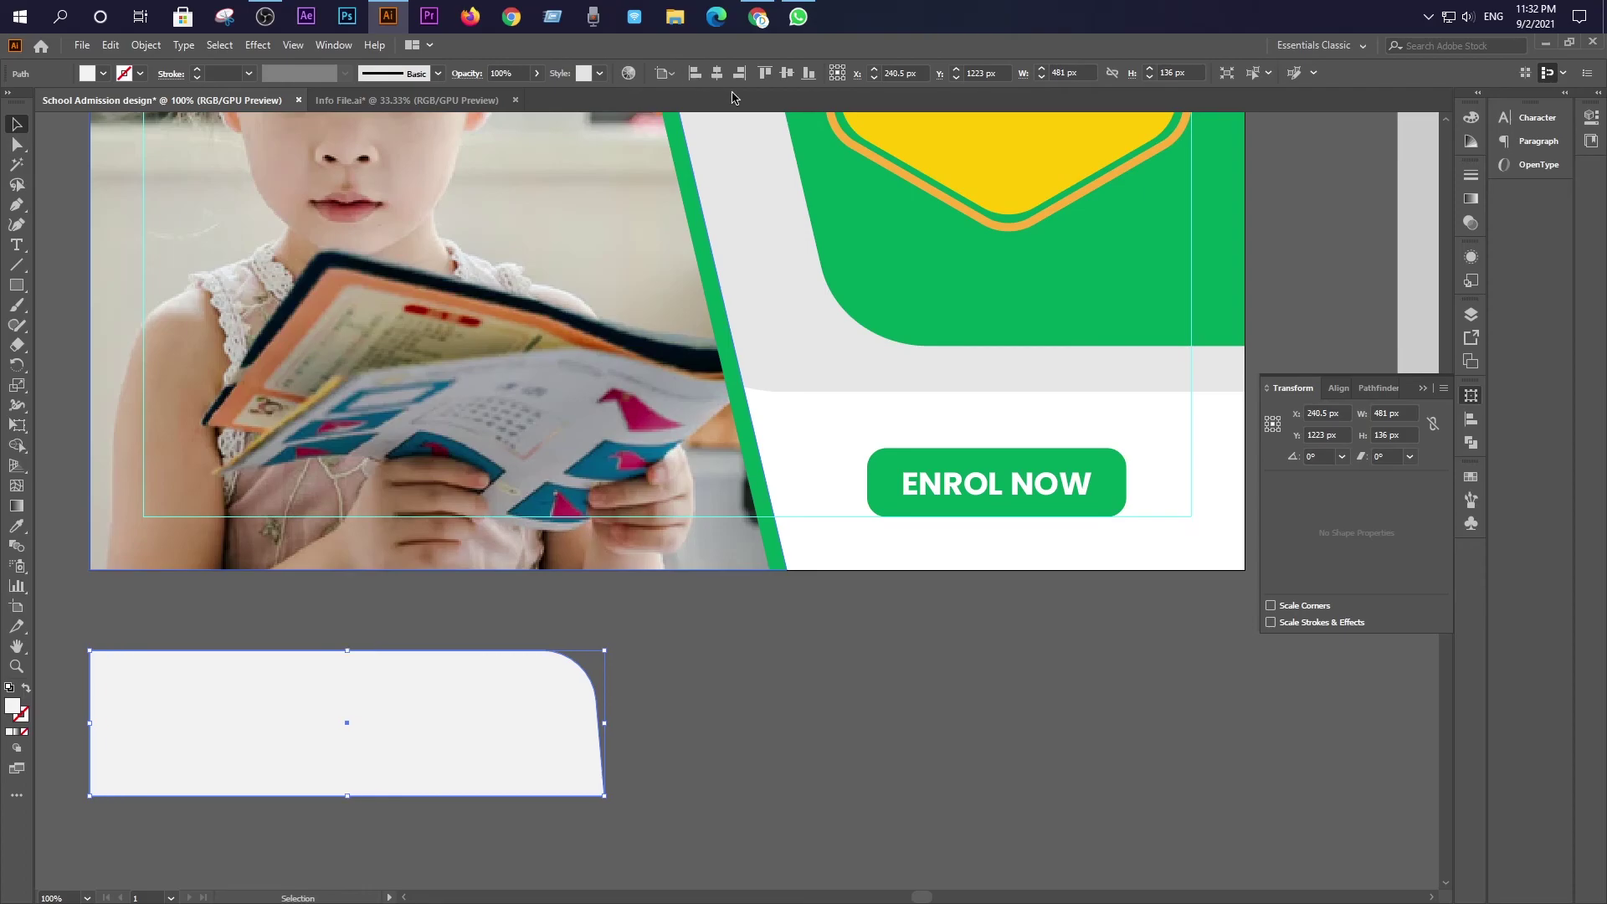
pyautogui.click(809, 74)
pyautogui.click(616, 626)
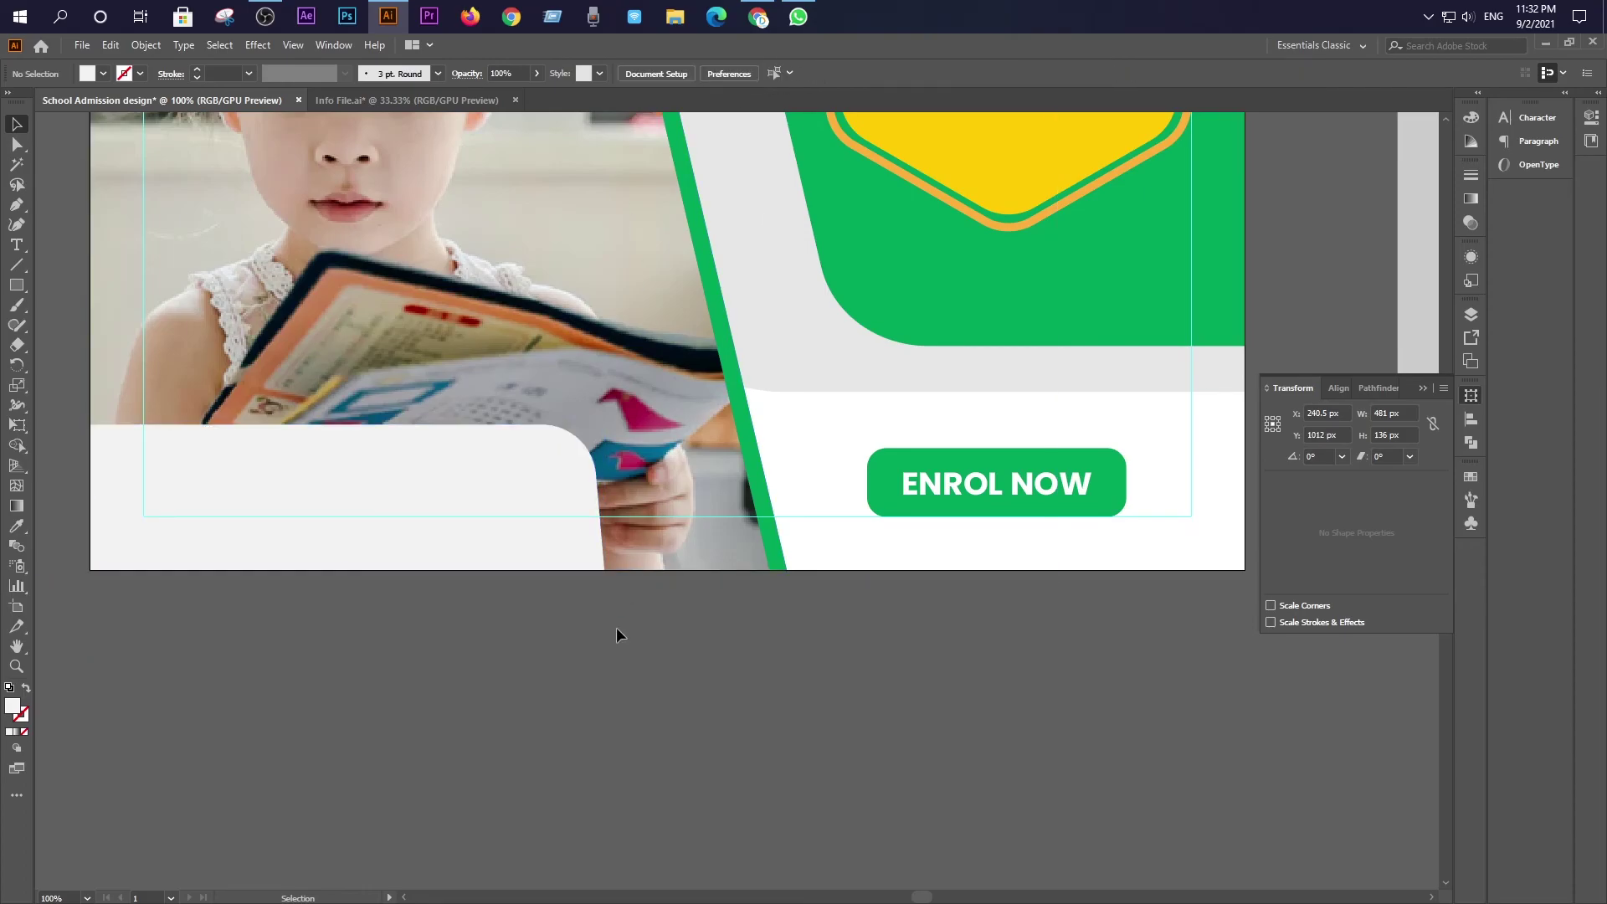
pyautogui.hotkey('ctrl', '-')
pyautogui.scroll(-1, 606, 651)
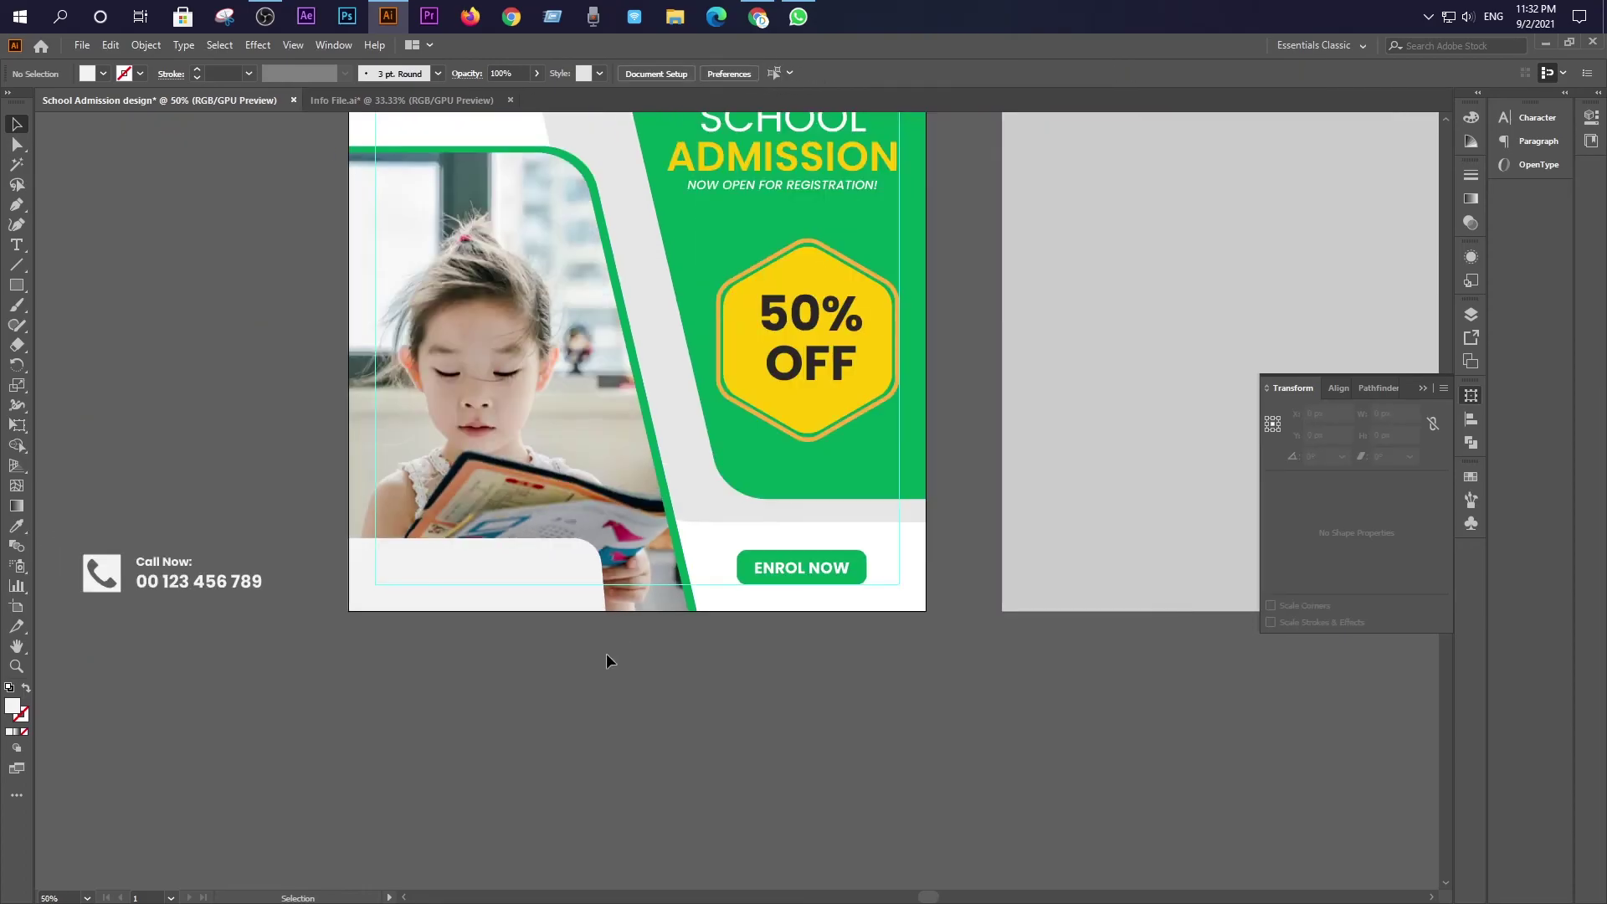
pyautogui.click(158, 581)
pyautogui.moveTo(157, 581); pyautogui.dragTo(449, 571)
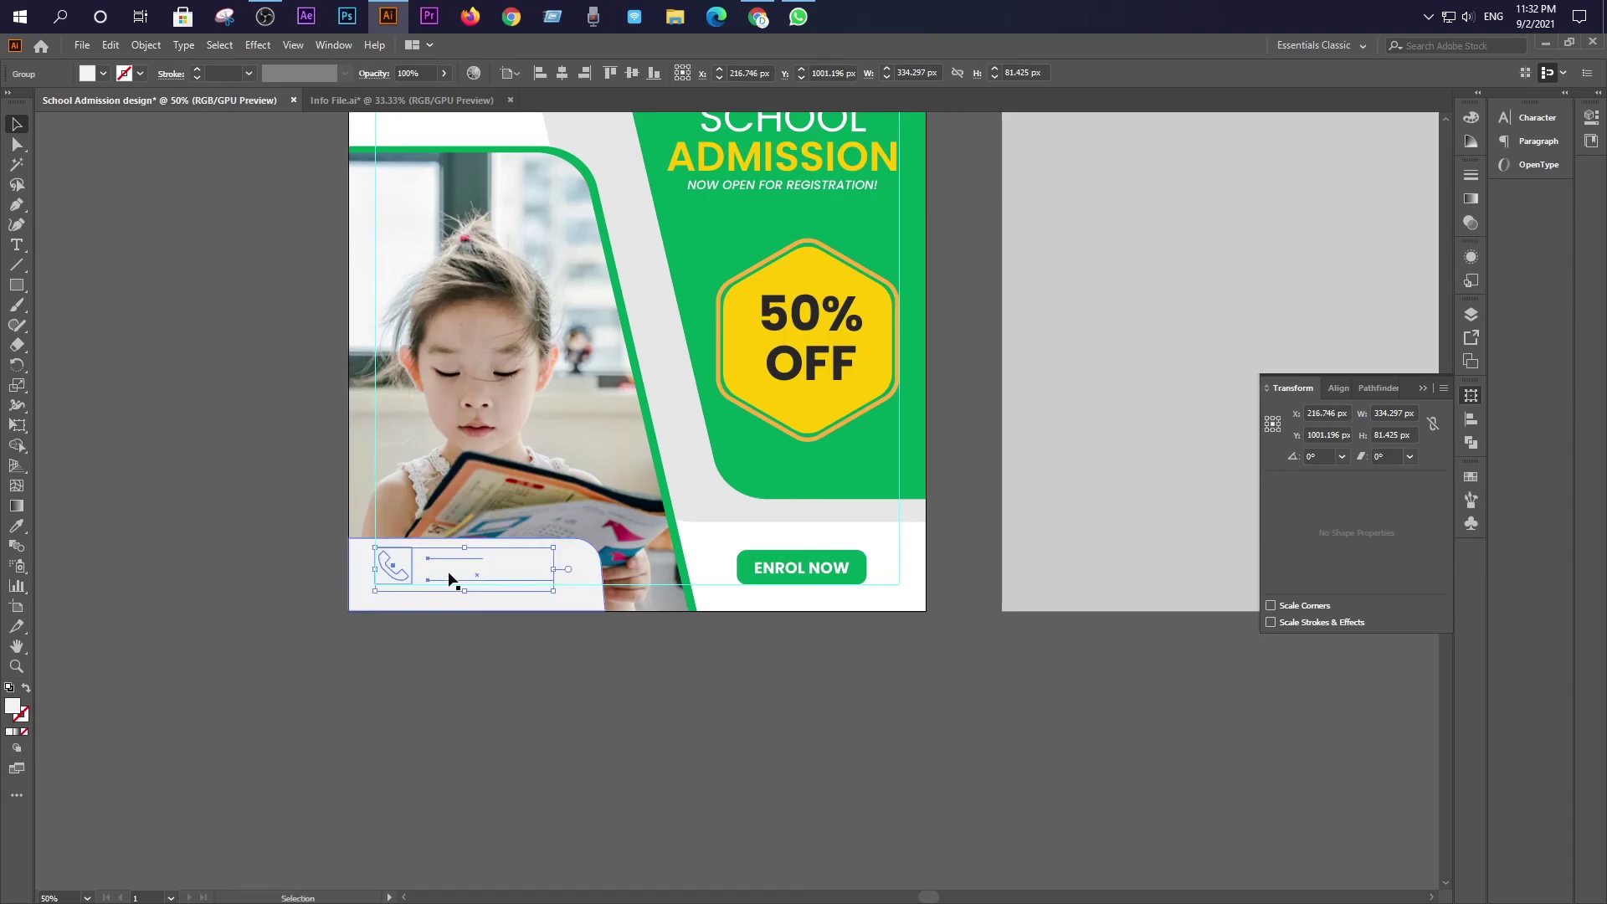
pyautogui.click(459, 720)
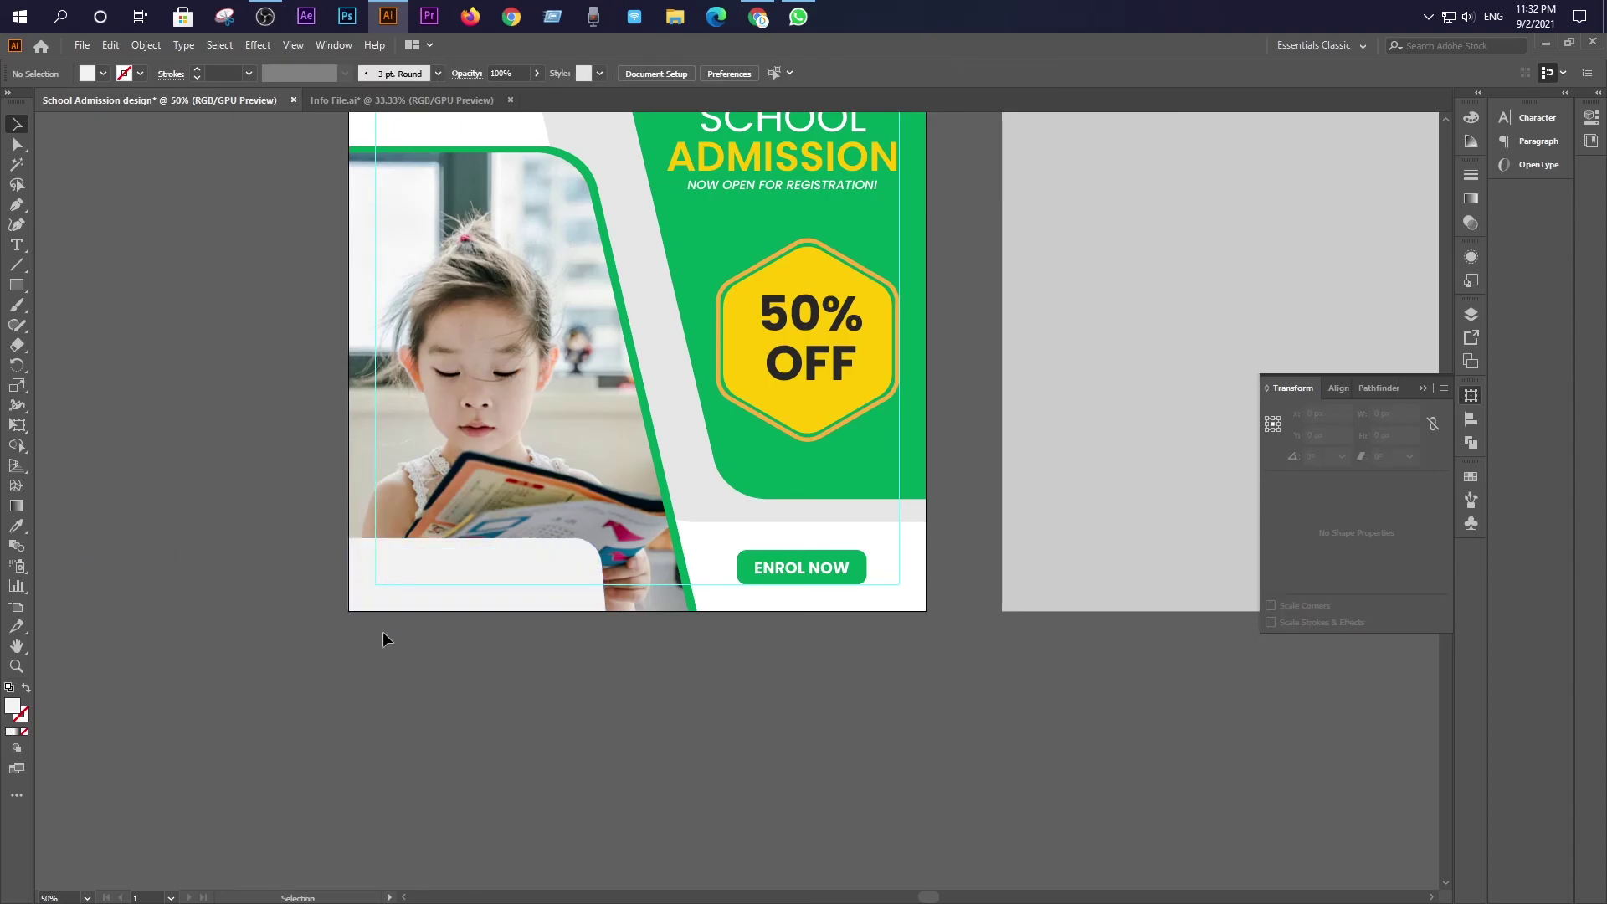
pyautogui.hotkey('ctrl', 'z')
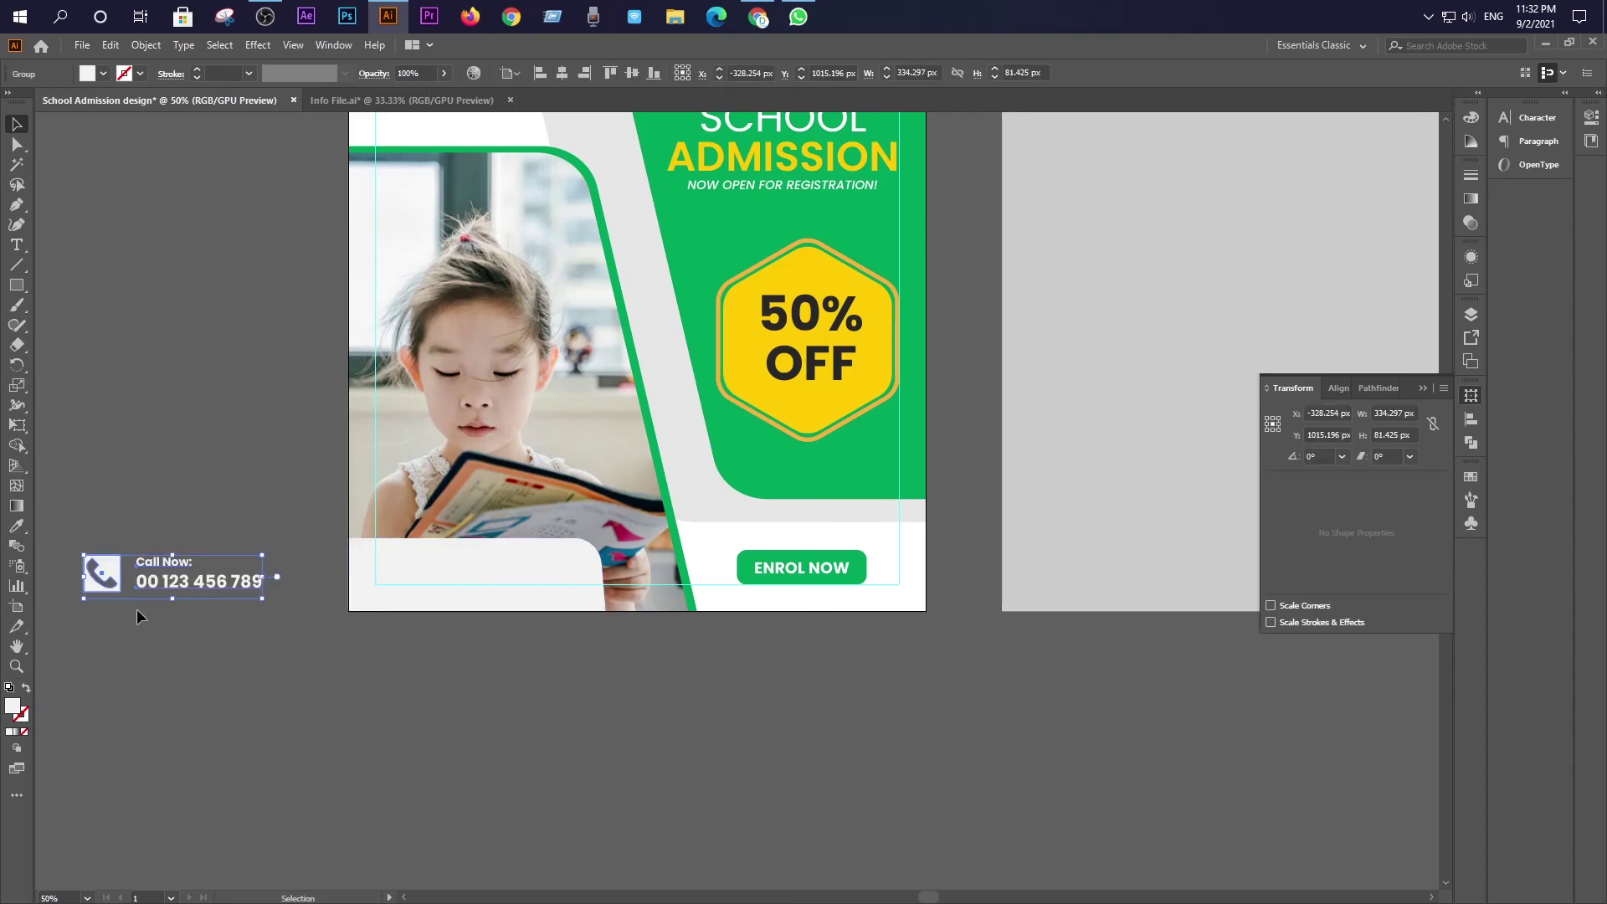
# Move the Call Now group onto the panel over the photo, against the left margin guide, and fill the panel with the design's green
pyautogui.moveTo(204, 578); pyautogui.dragTo(440, 571)
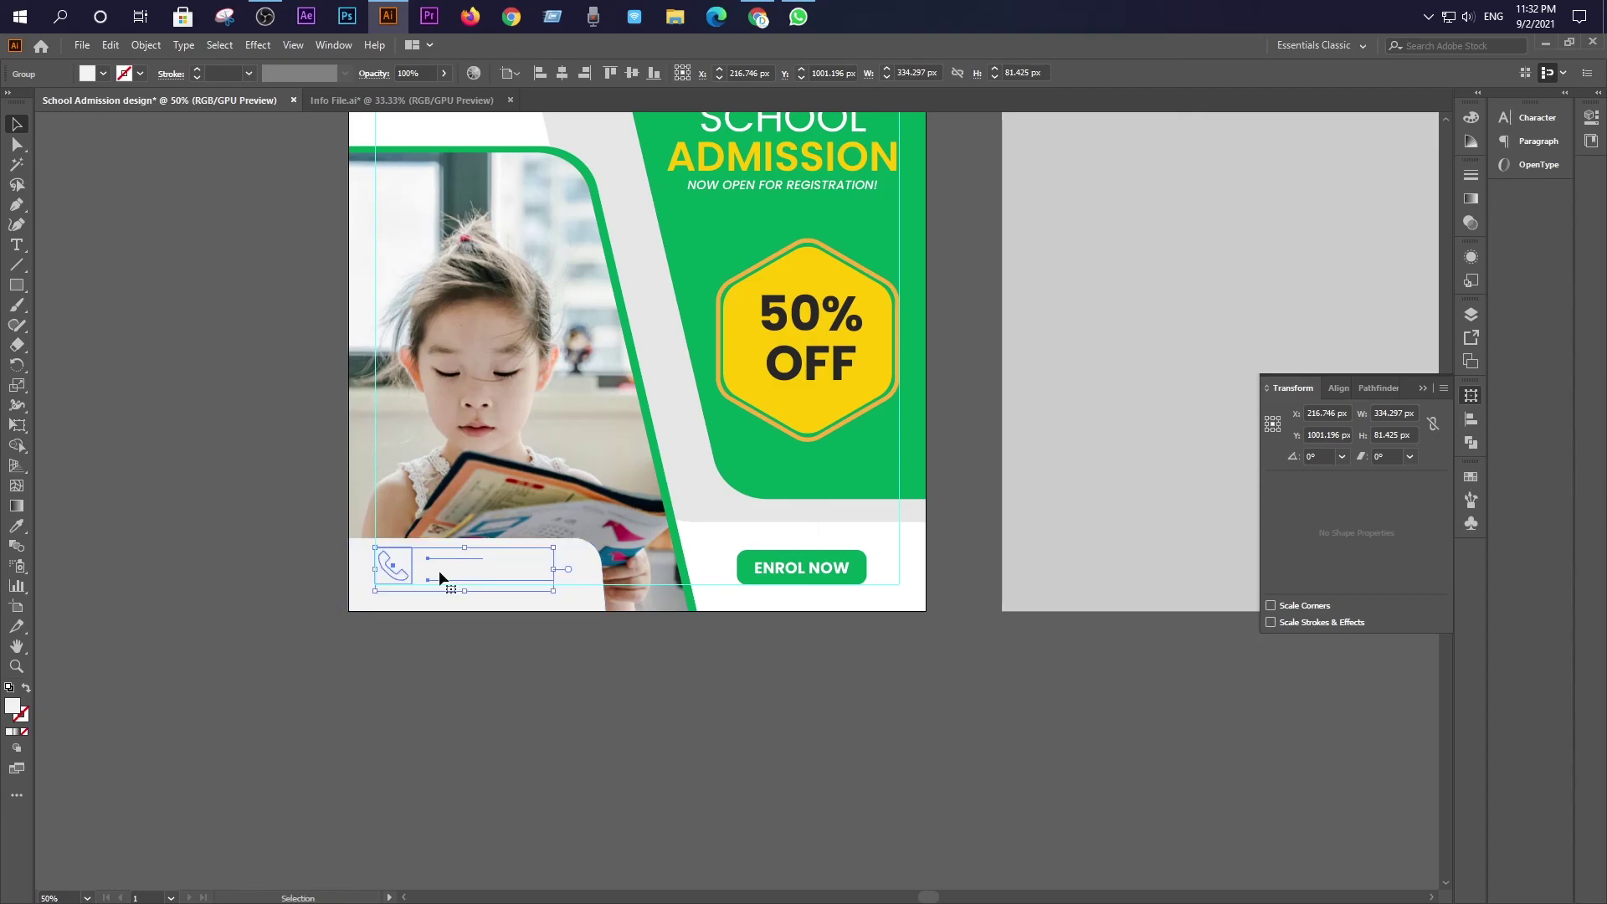
pyautogui.press('Delete')
pyautogui.click(376, 612)
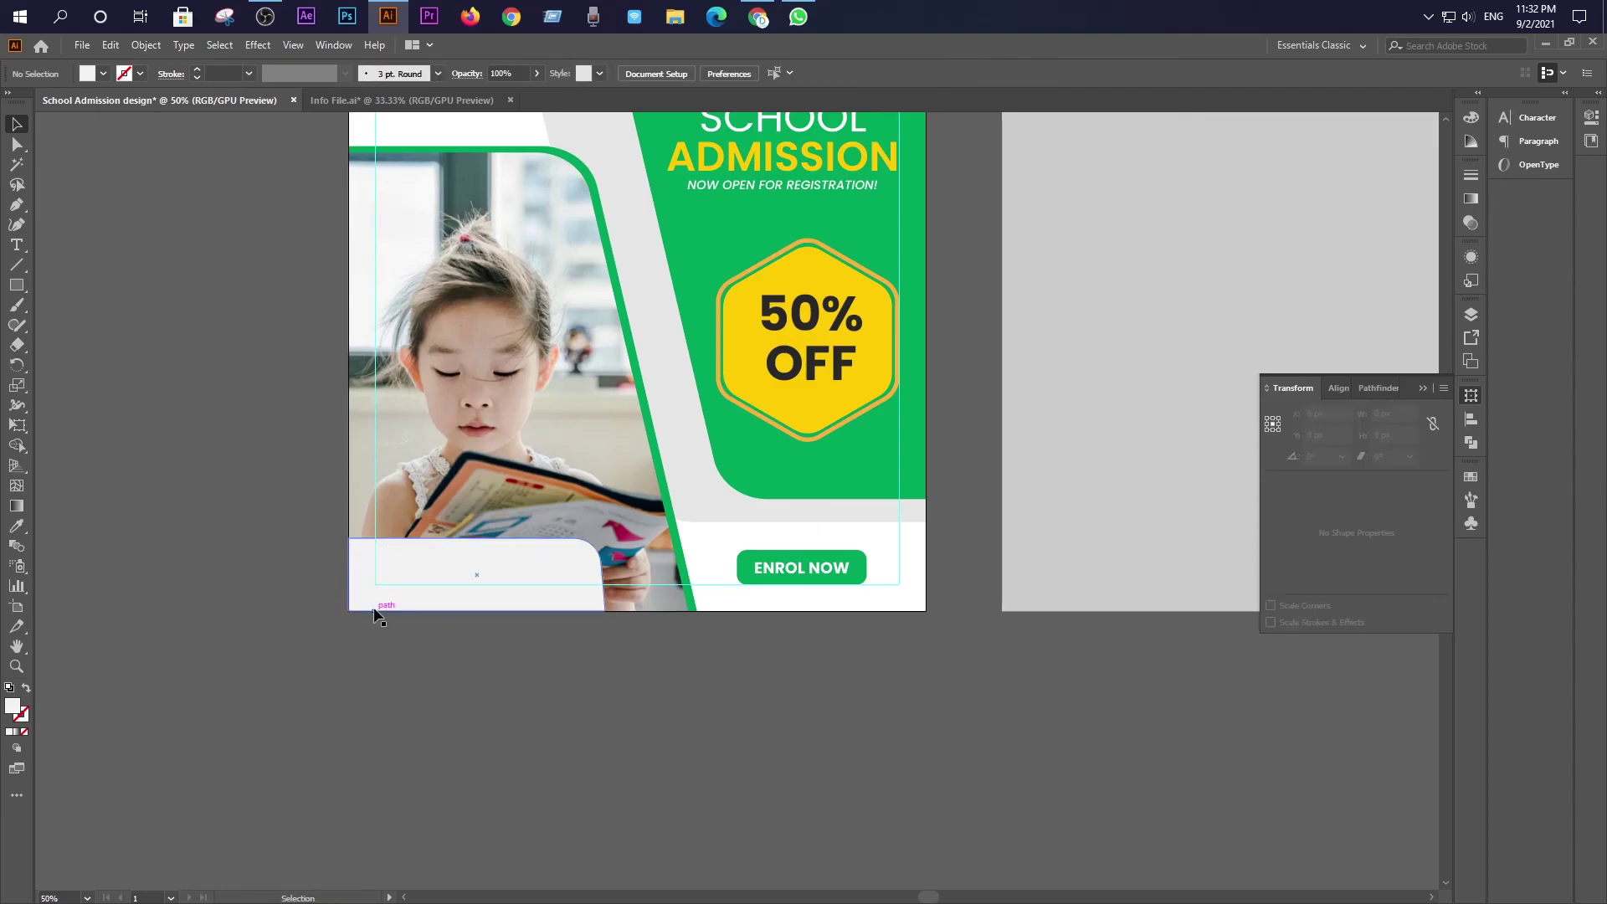
pyautogui.click(17, 529)
pyautogui.click(821, 452)
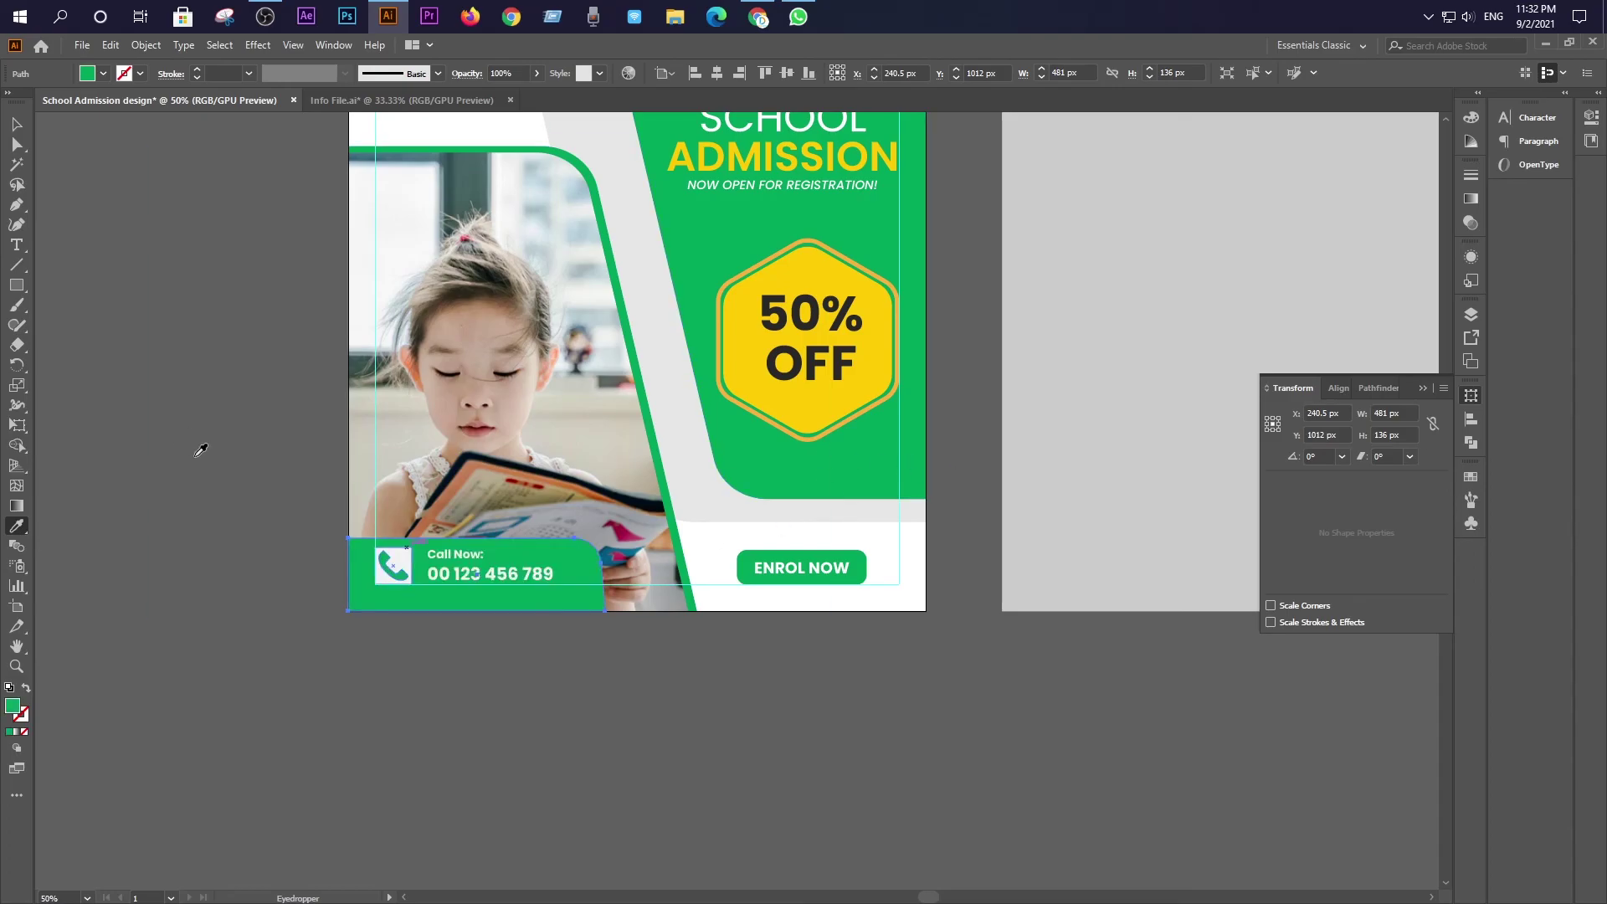
pyautogui.click(17, 123)
pyautogui.click(94, 235)
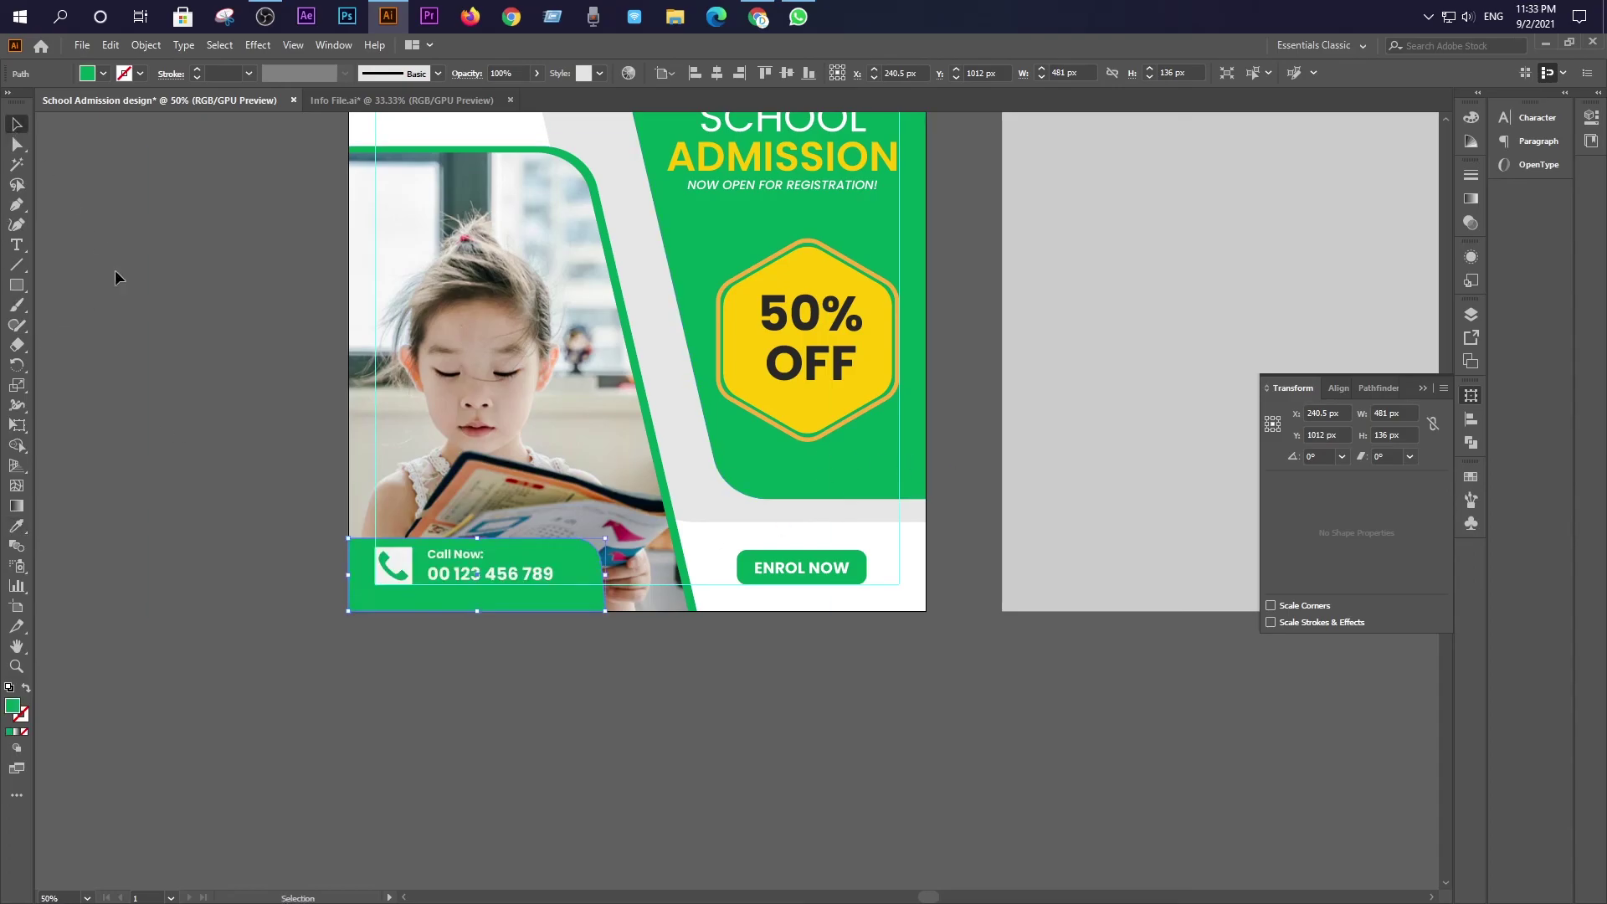
# Examine how the phone icon and Call Now group line up with the logo and the margin guide
pyautogui.scroll(3, 395, 584)
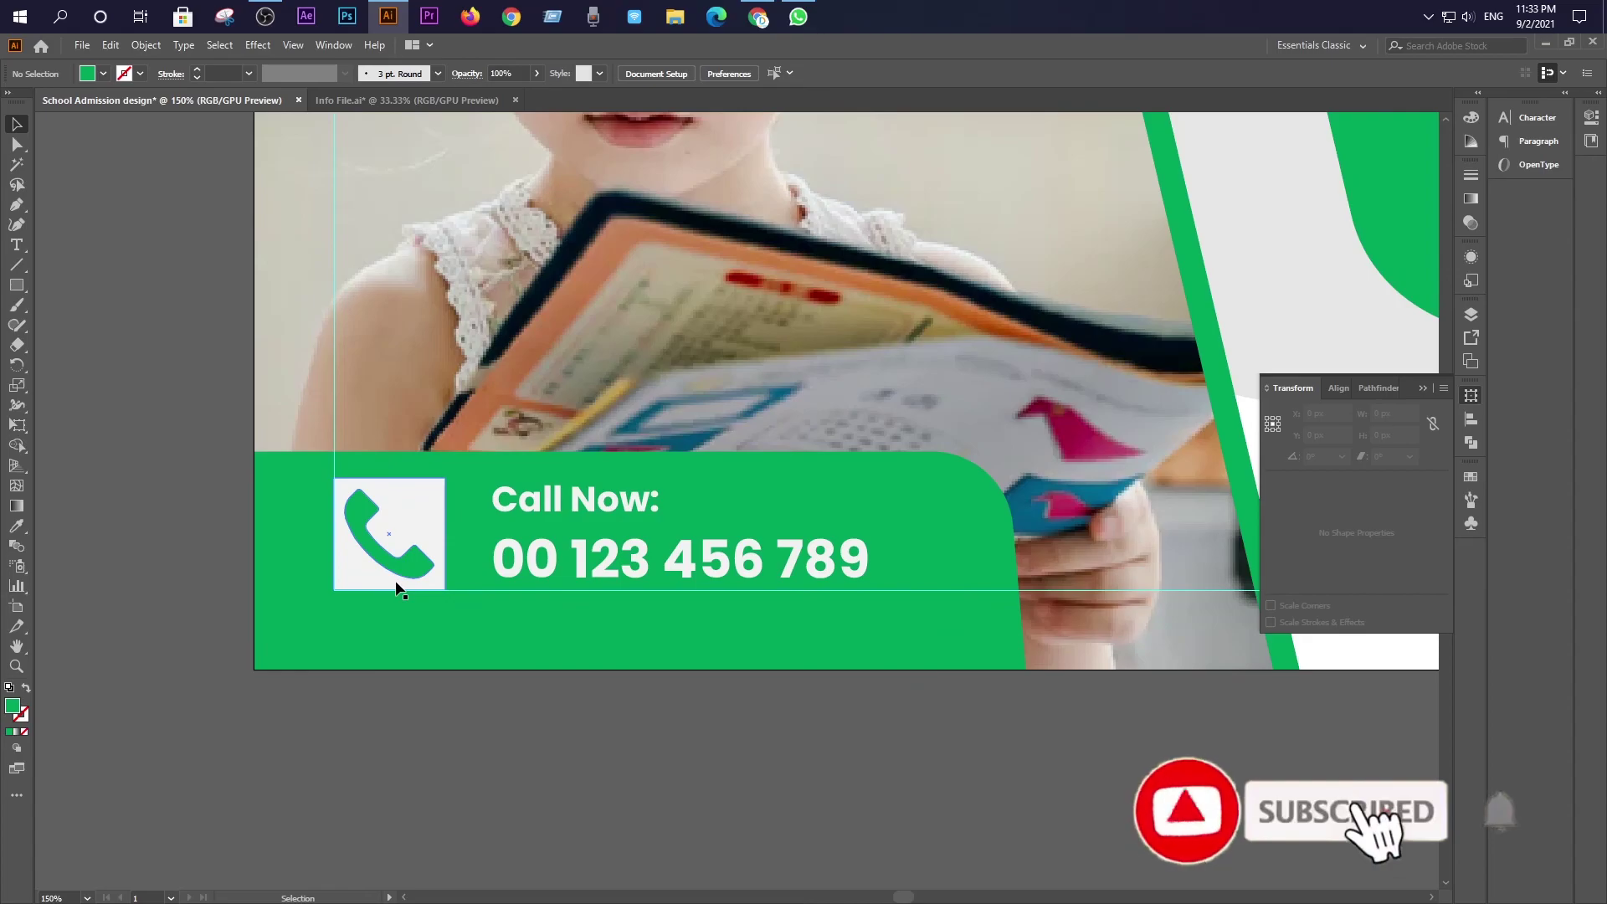
pyautogui.scroll(4, 341, 591)
pyautogui.scroll(-8, 342, 591)
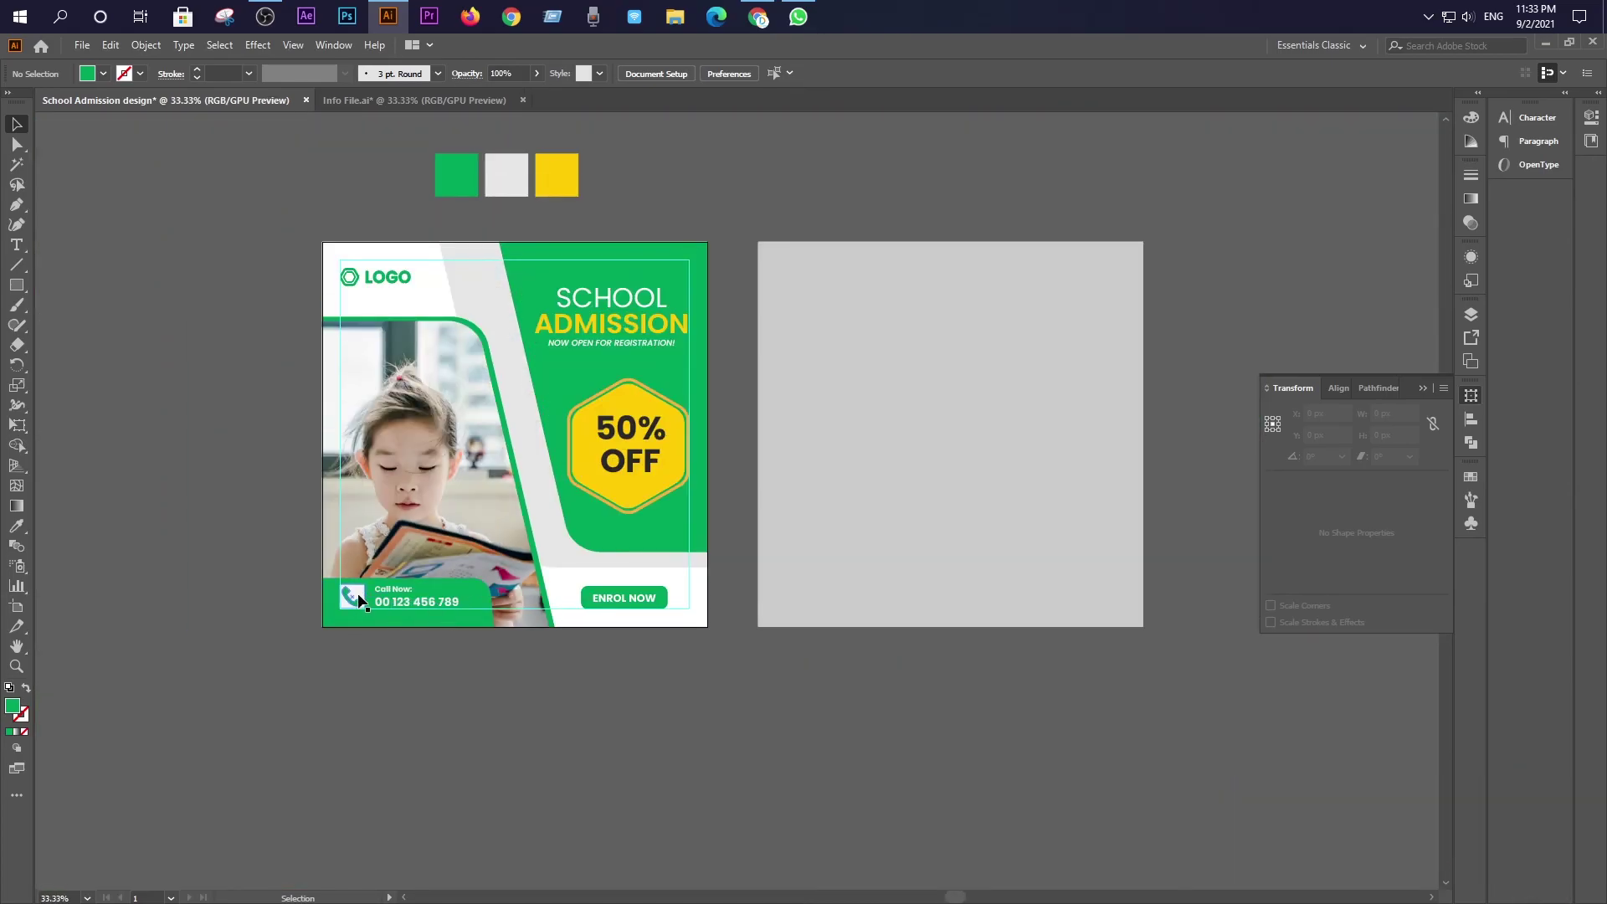
pyautogui.click(357, 596)
pyautogui.keyDown('shift'); pyautogui.click(366, 283); pyautogui.keyUp('shift')
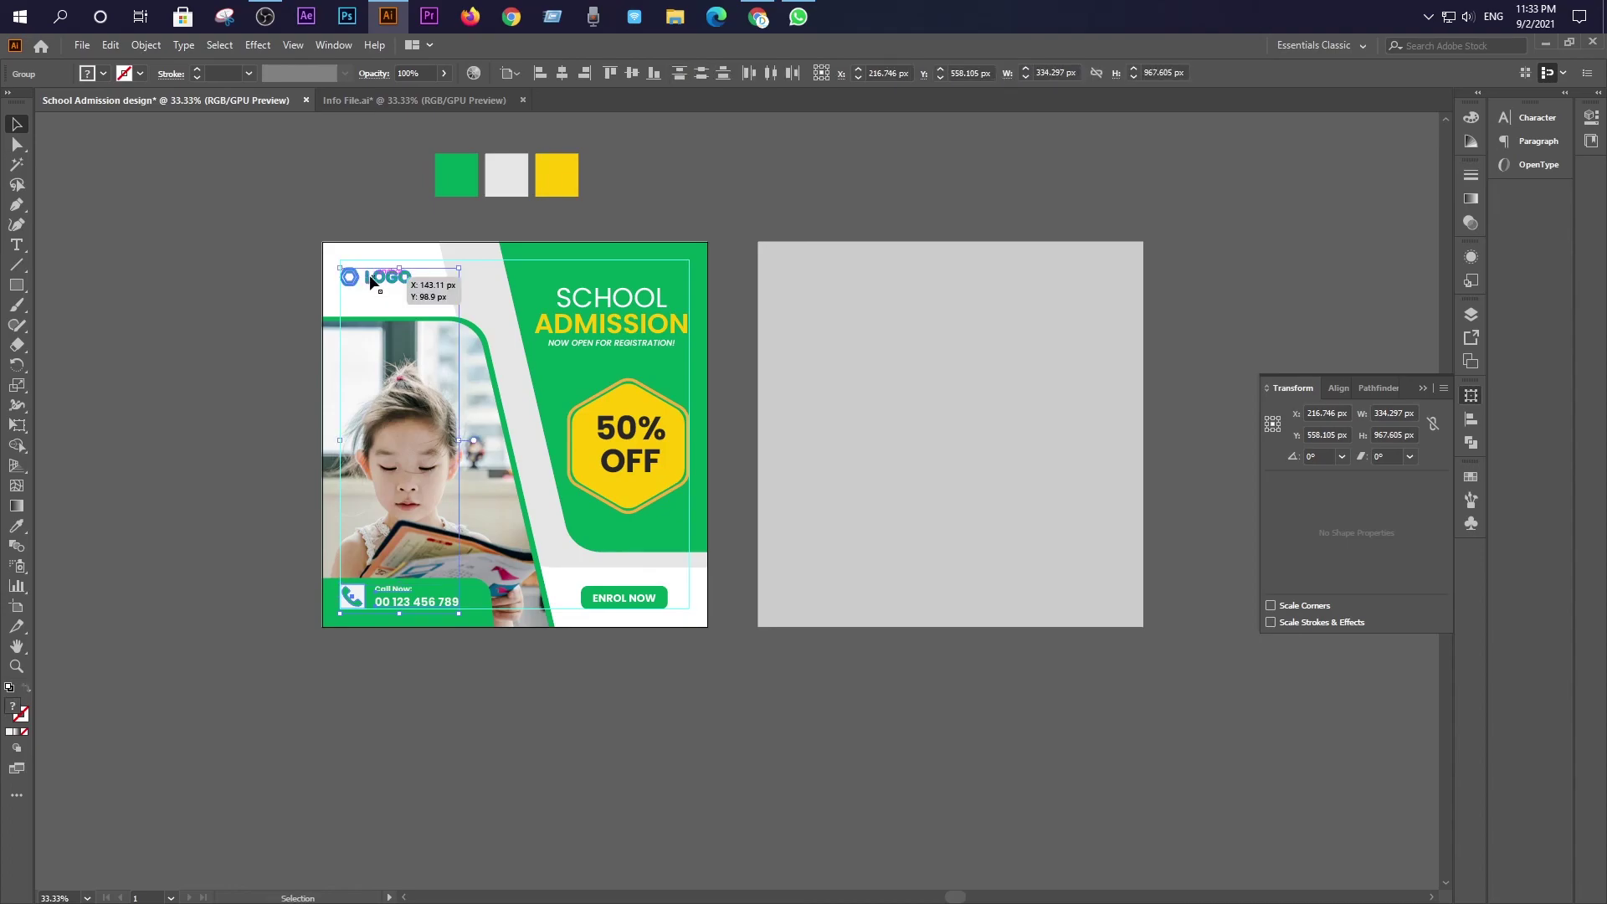
pyautogui.click(350, 600)
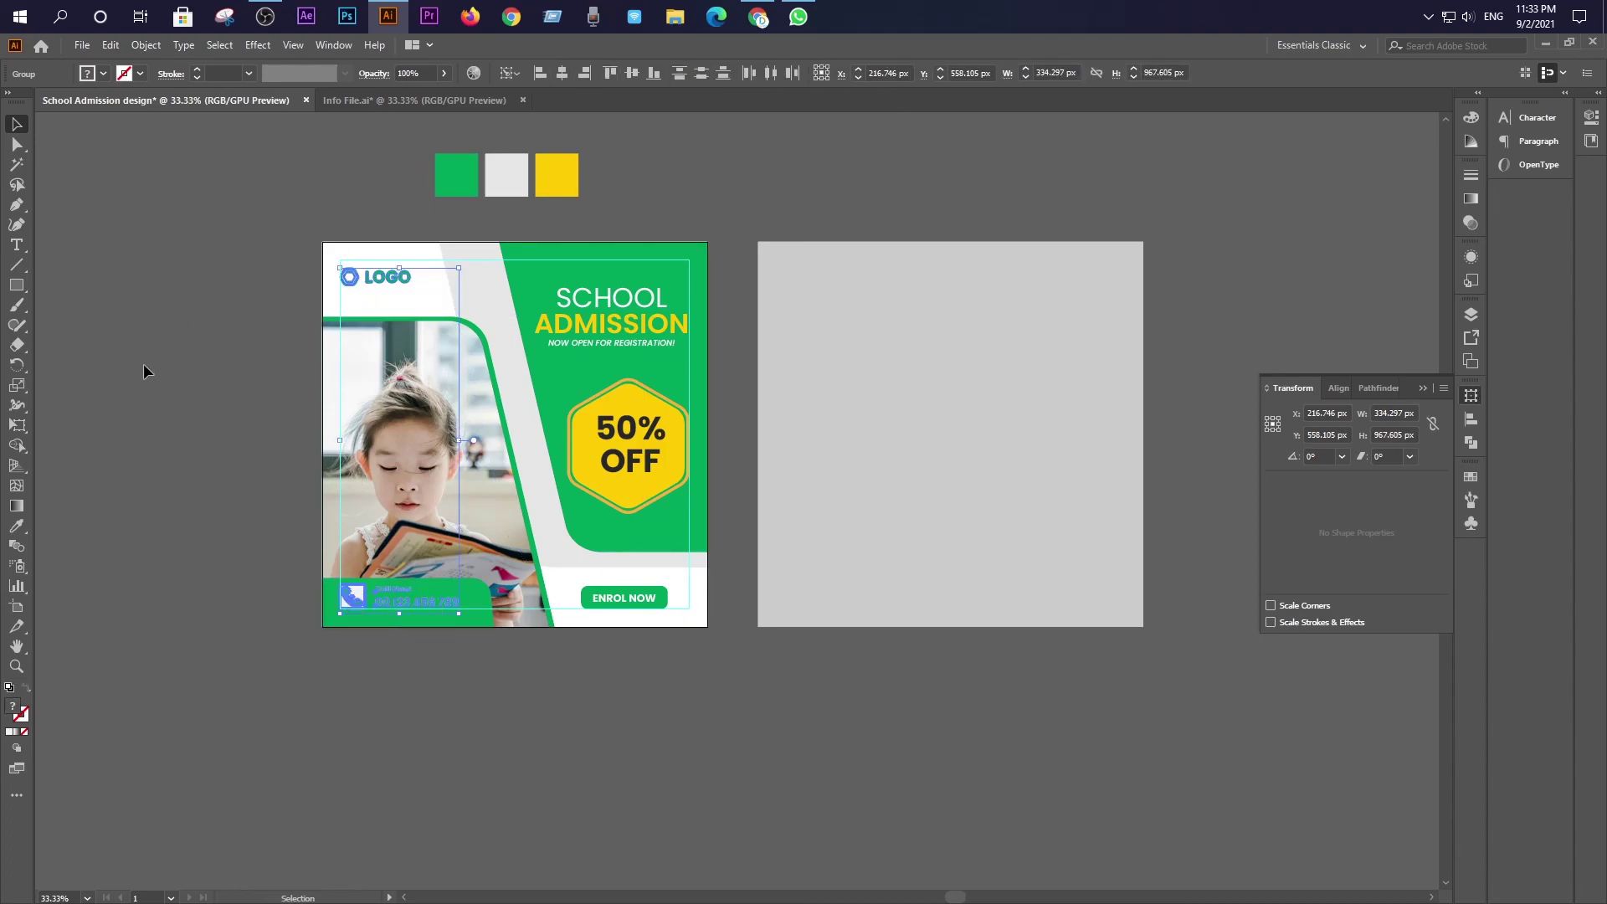
pyautogui.click(174, 363)
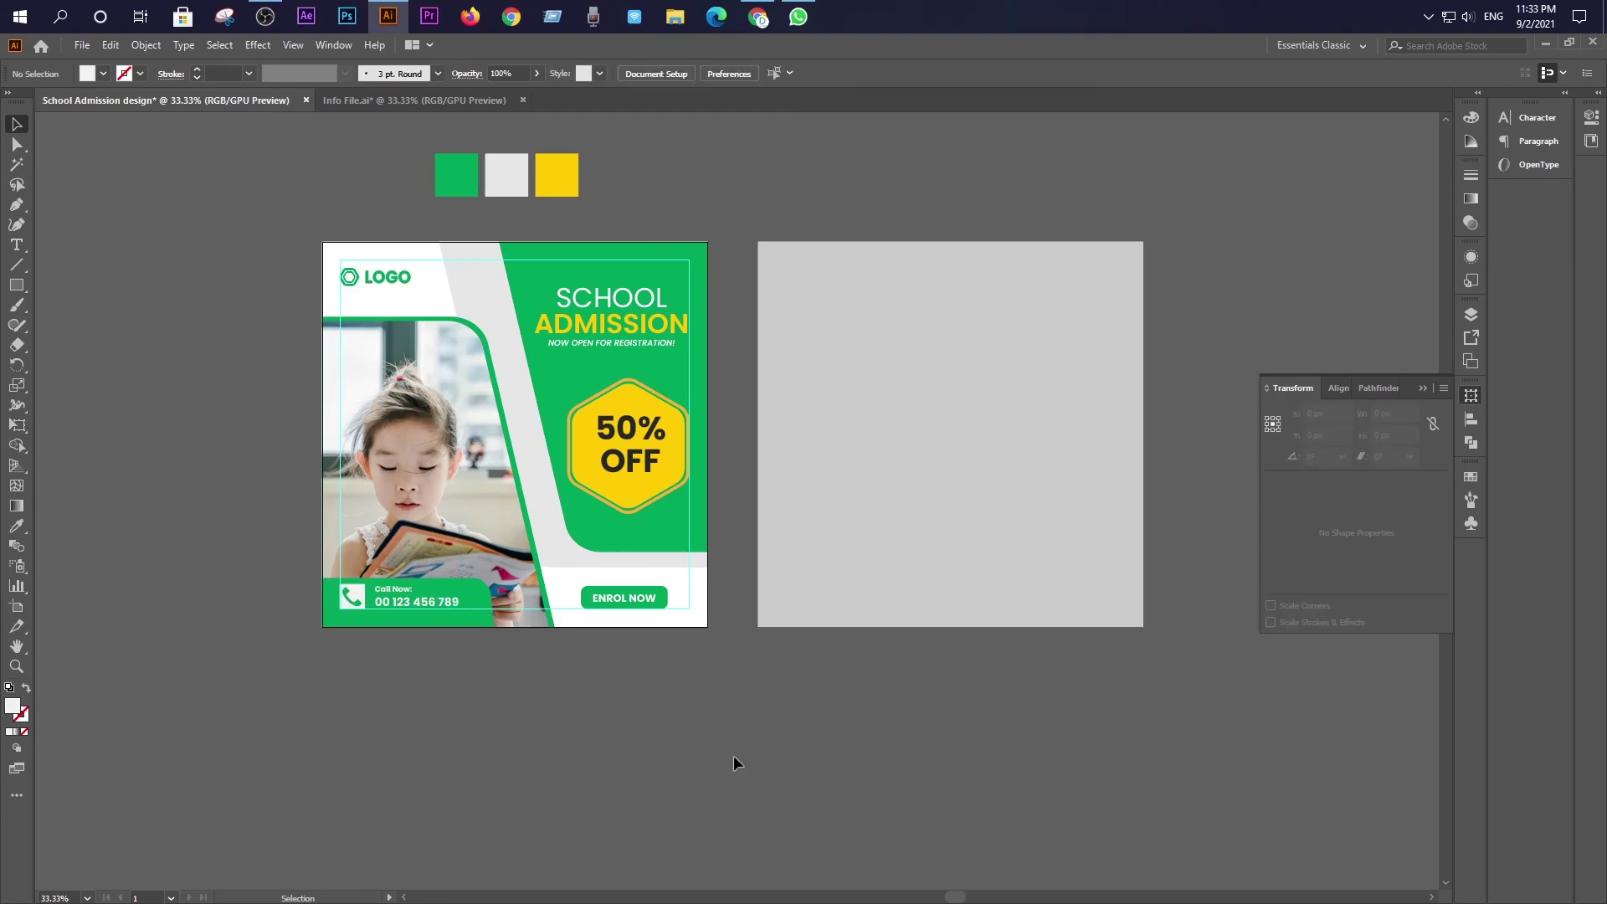
# Delete the three green, grey and yellow colour swatches above the artboard
pyautogui.scroll(1, 733, 755)
pyautogui.scroll(1, 734, 755)
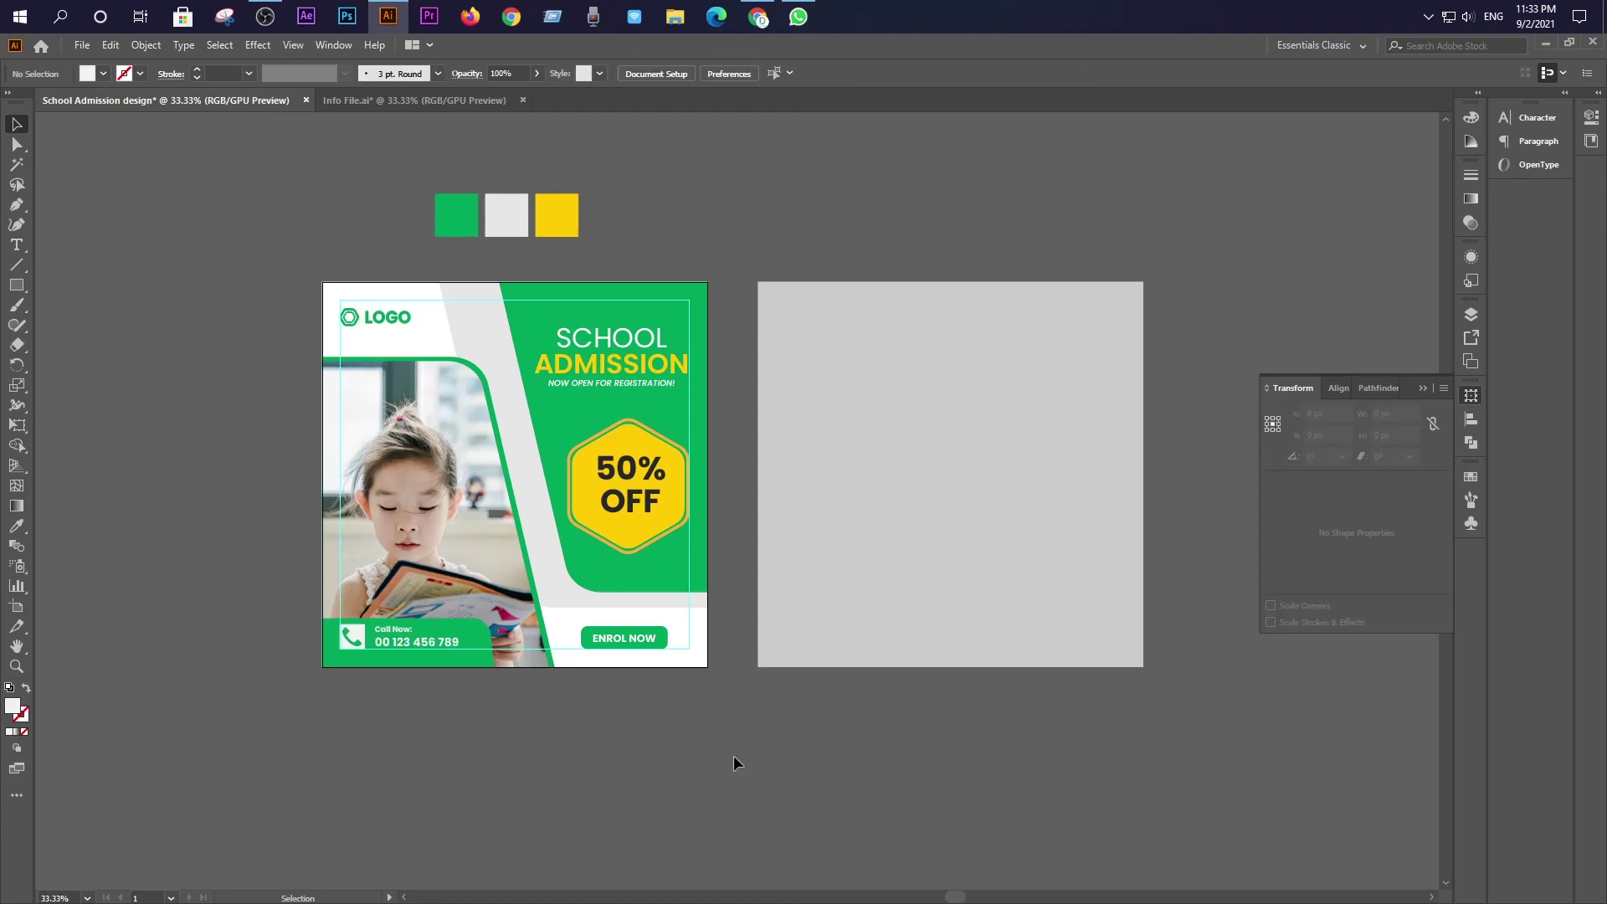
pyautogui.scroll(1, 733, 755)
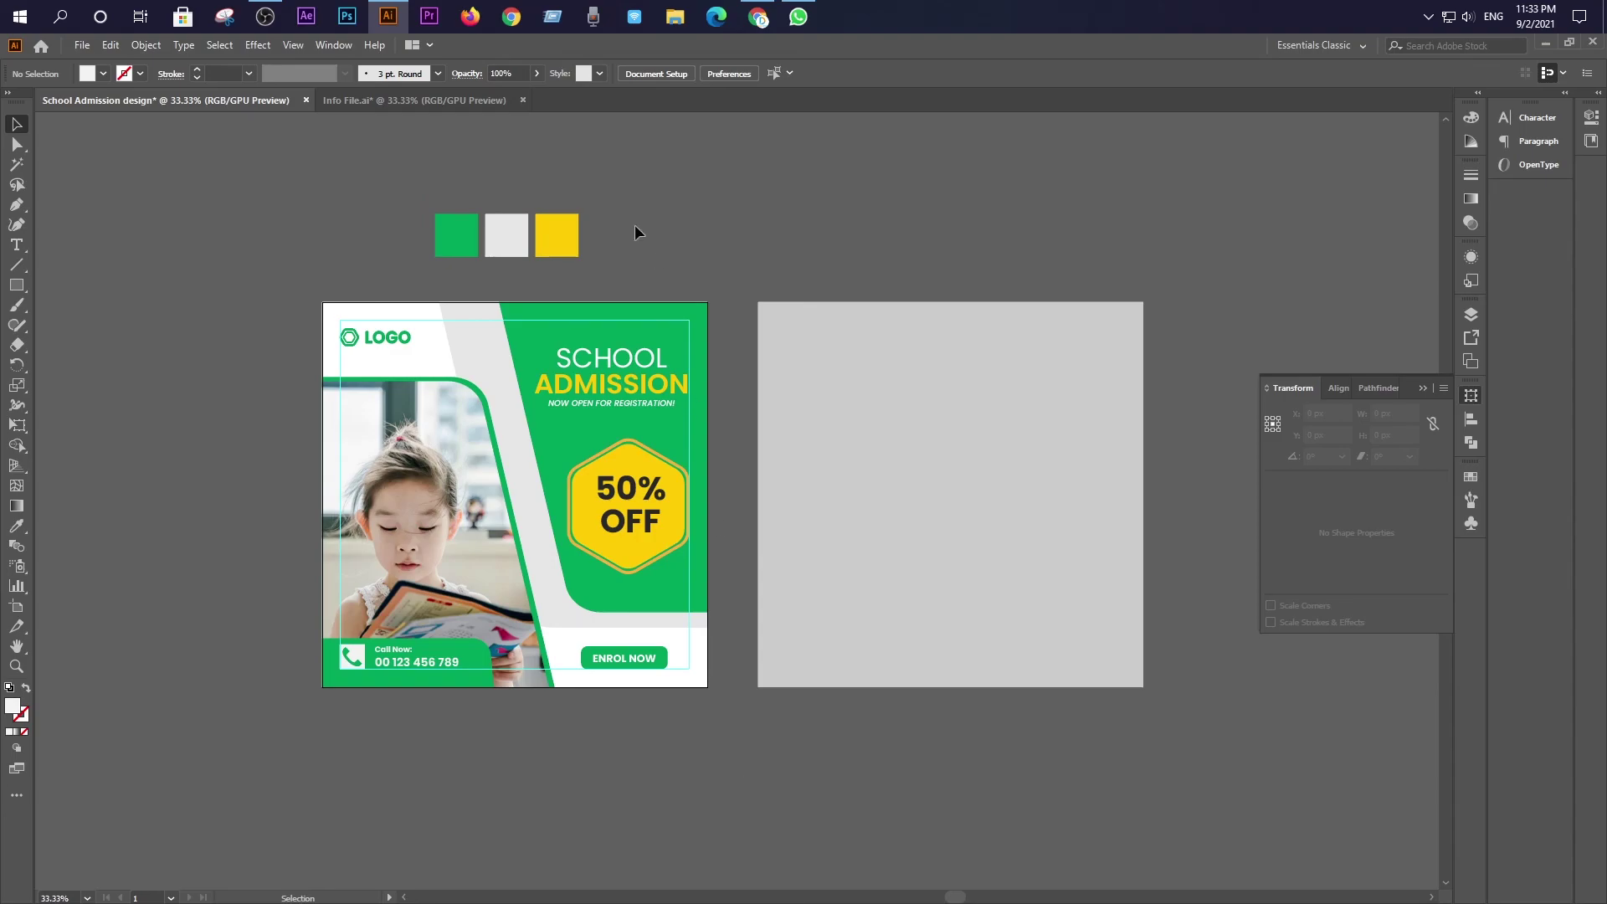
pyautogui.moveTo(599, 259); pyautogui.dragTo(609, 263)
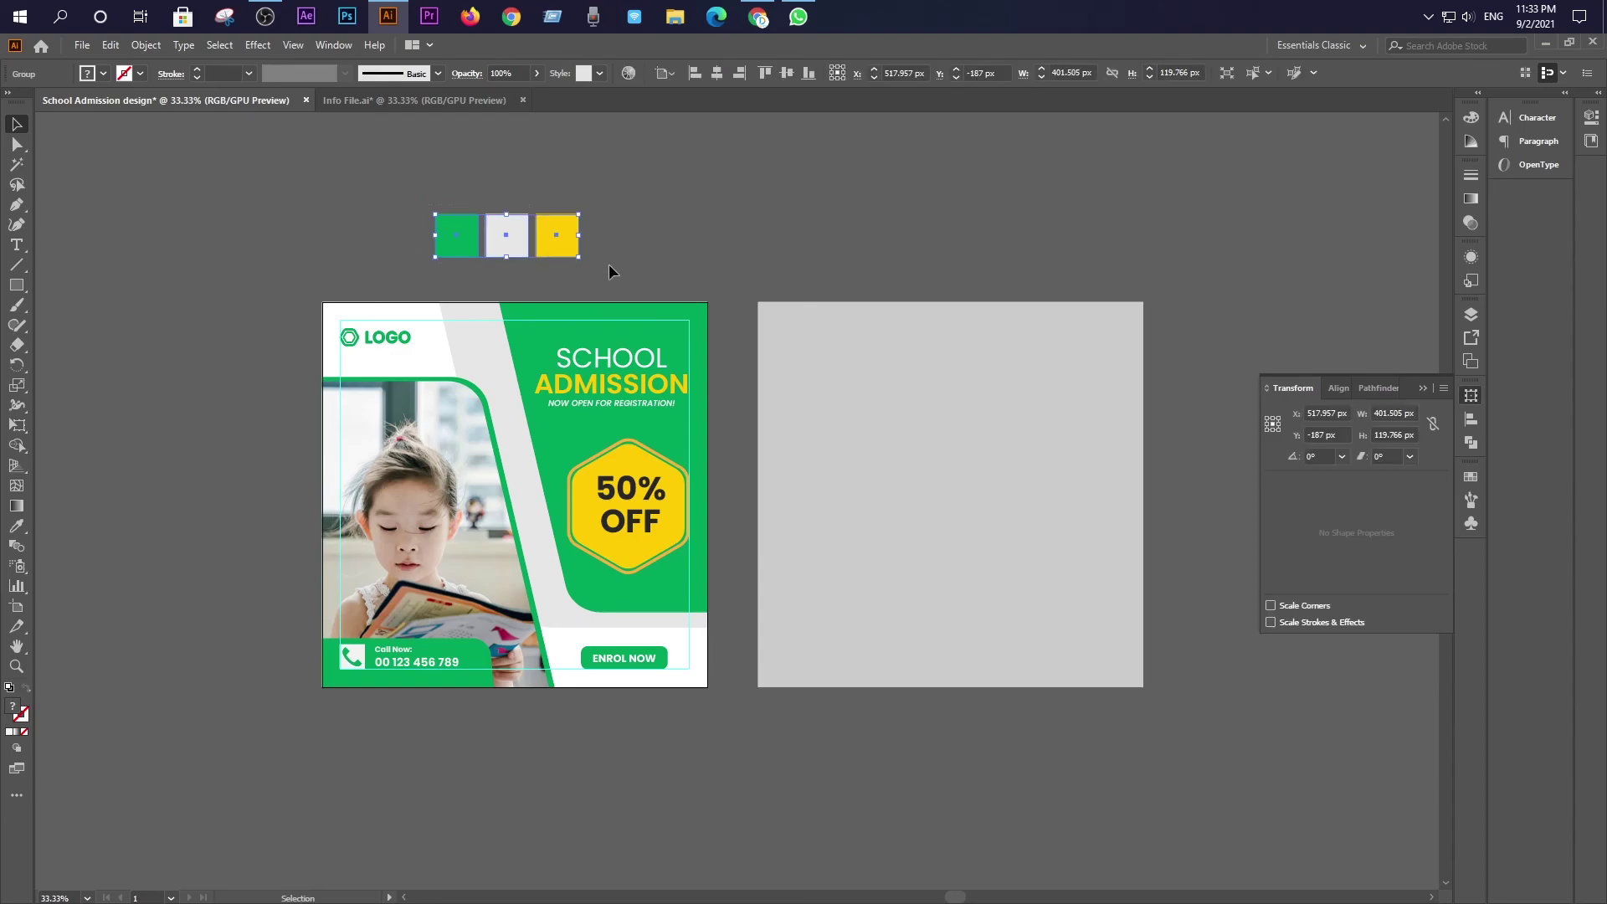
pyautogui.press('Delete')
# Centre the grey 1080 x 1080 px square on the artboard and bring it to the front
pyautogui.click(841, 375)
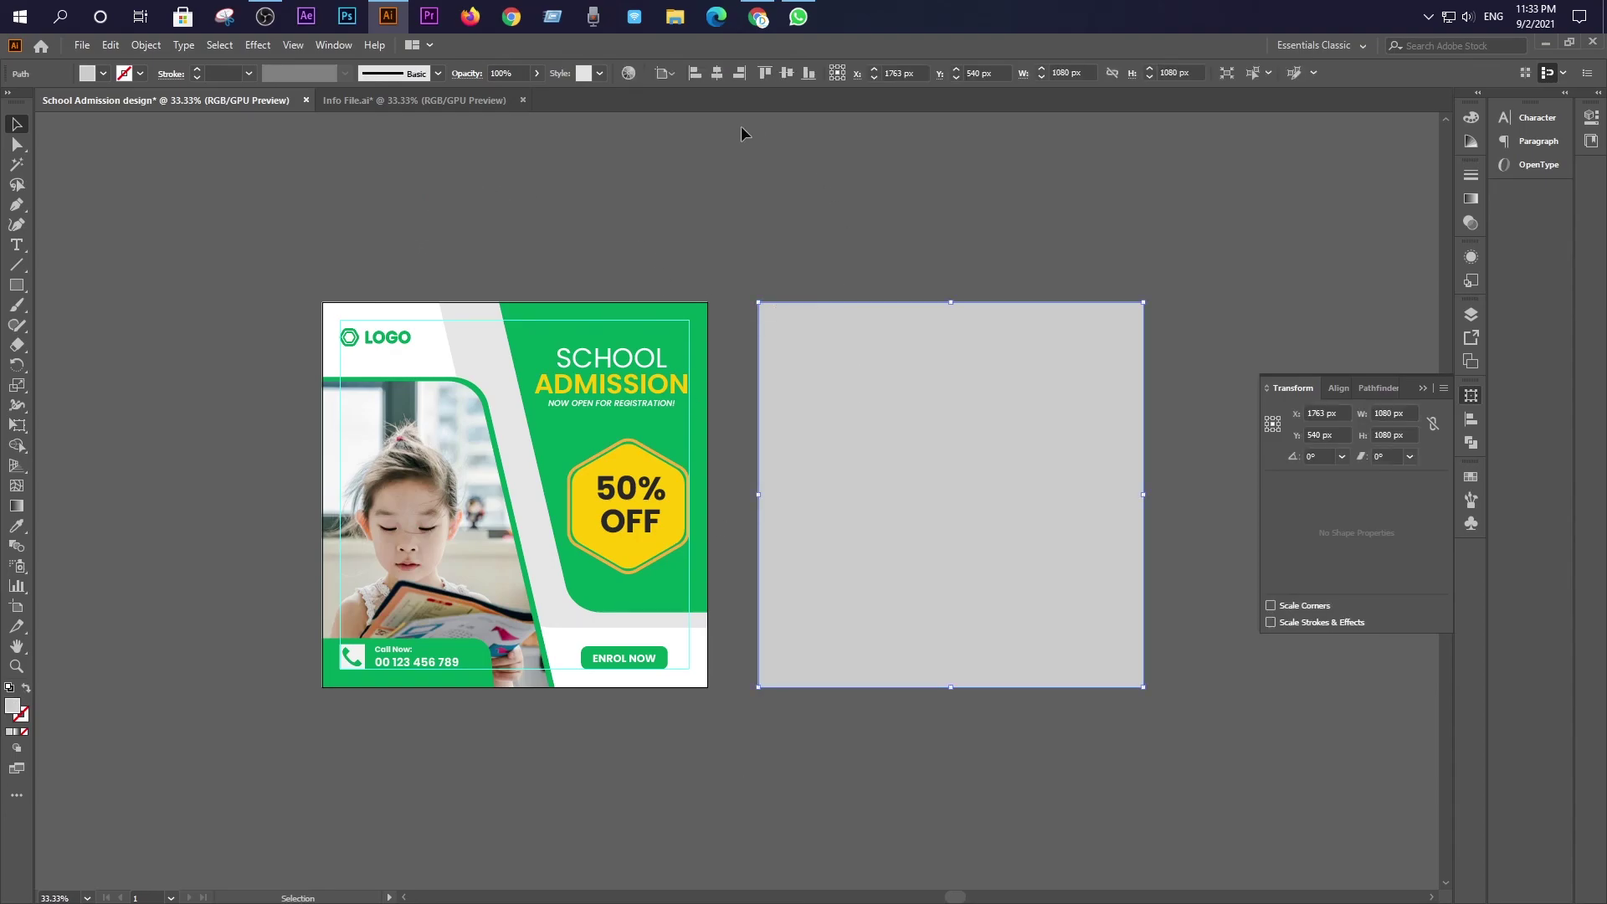
pyautogui.click(665, 77)
pyautogui.click(703, 130)
pyautogui.click(716, 73)
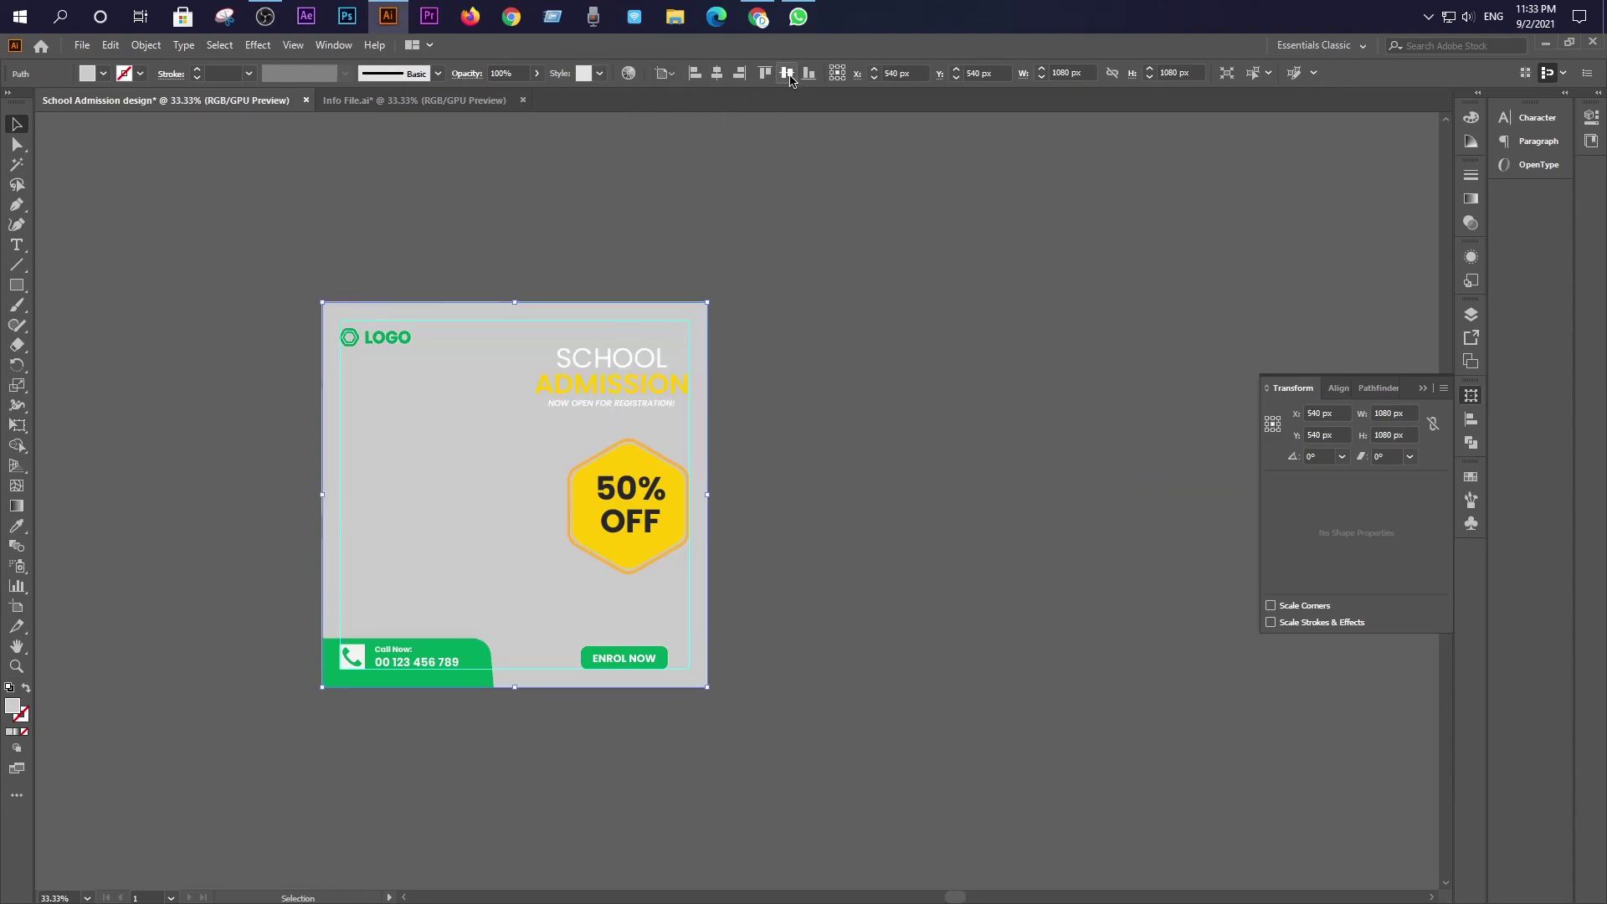
pyautogui.hotkey('ctrl', 'shift', ']')
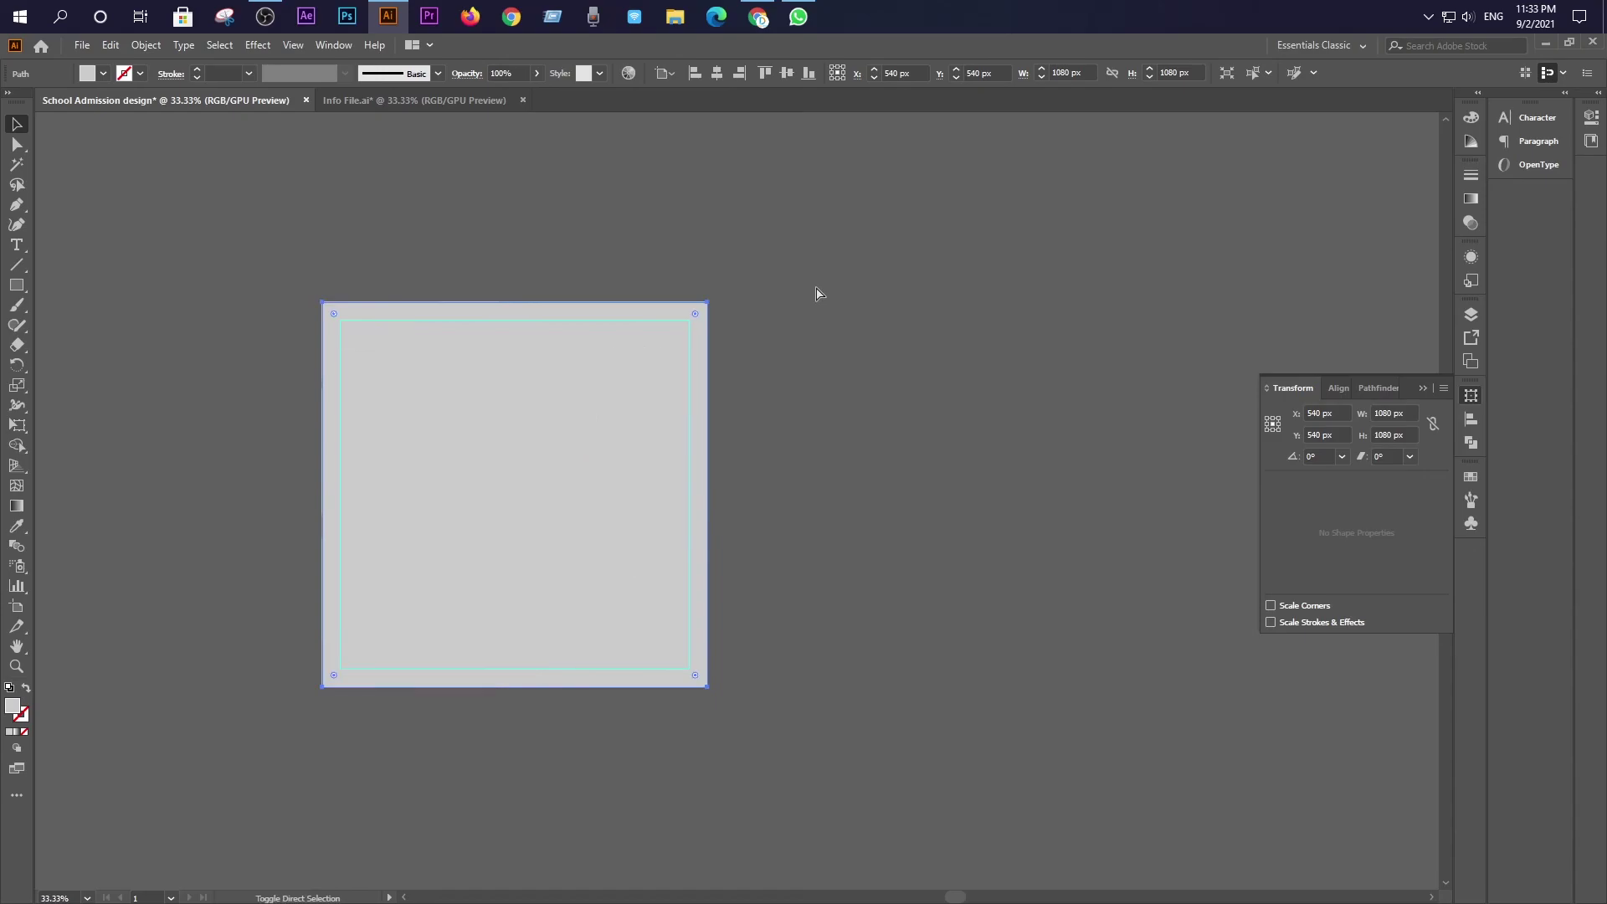
pyautogui.click(817, 288)
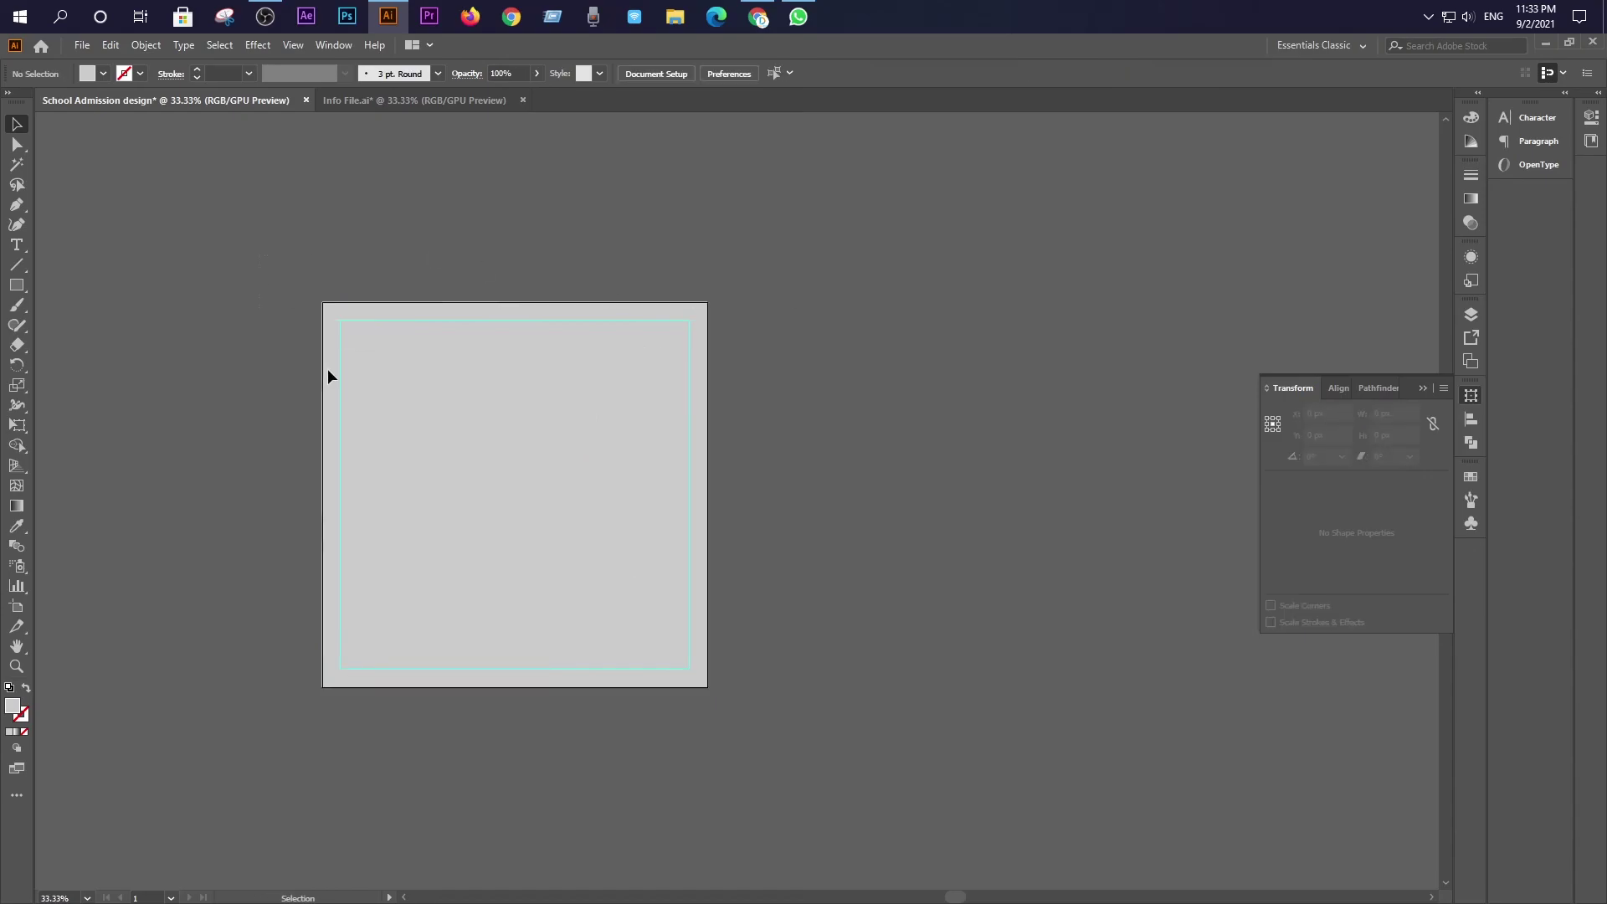
# Select all artwork and make a clipping mask with the grey square on top
pyautogui.hotkey('ctrl', 'a')
pyautogui.rightClick(536, 435)
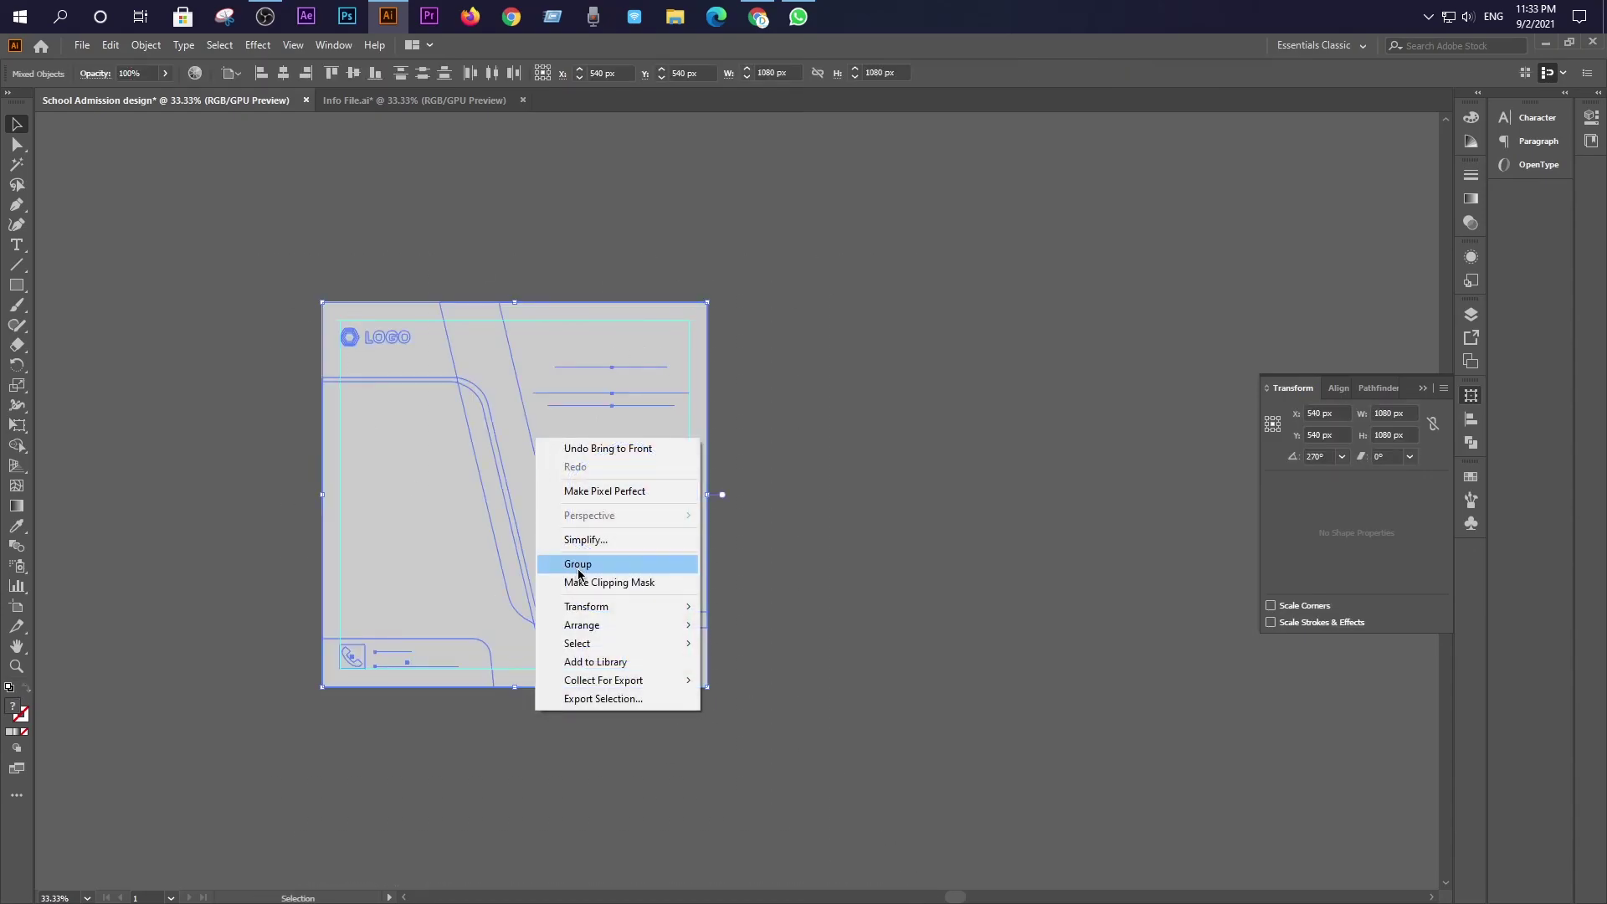
pyautogui.click(606, 583)
pyautogui.click(762, 561)
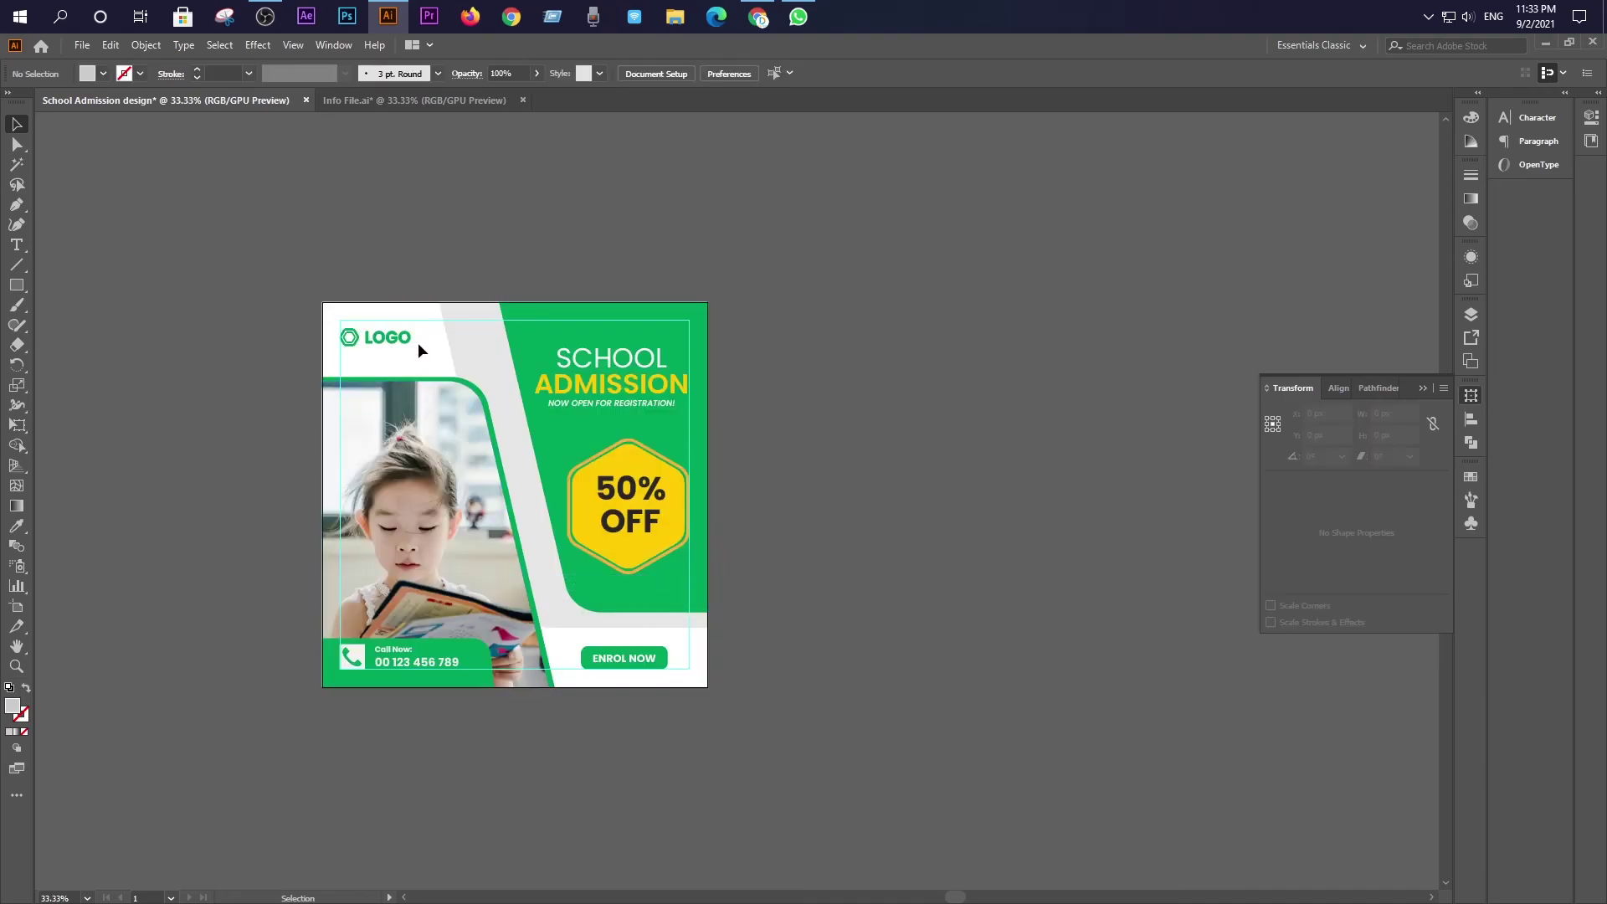
# Unlock the guides, select the margin guide and hide the guides
pyautogui.rightClick(432, 318)
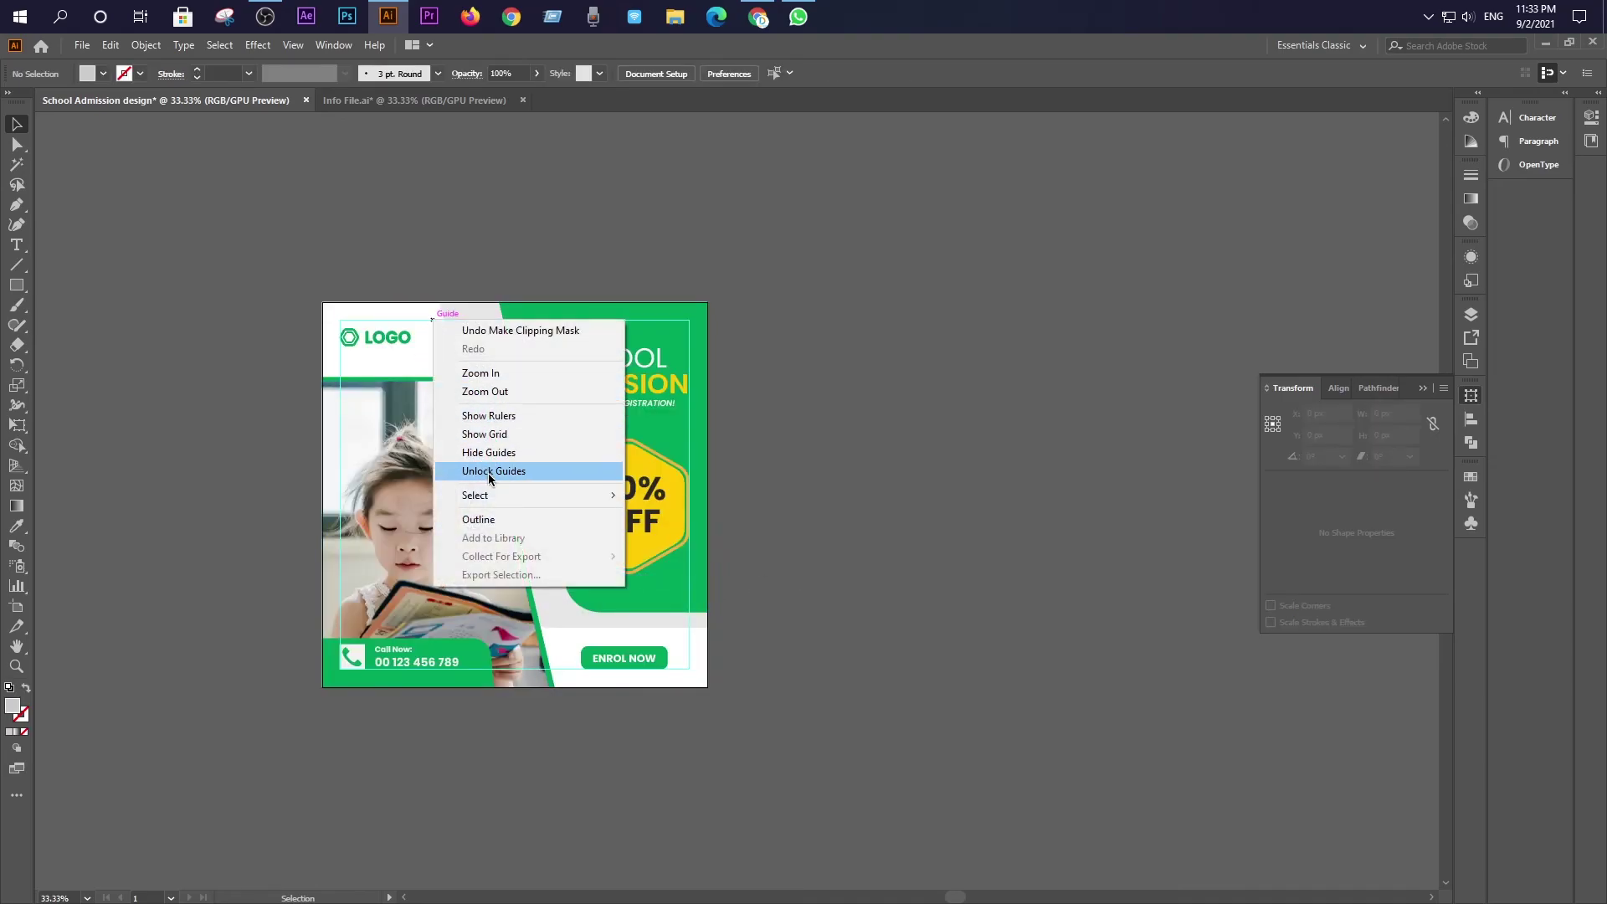
pyautogui.click(489, 474)
pyautogui.click(425, 319)
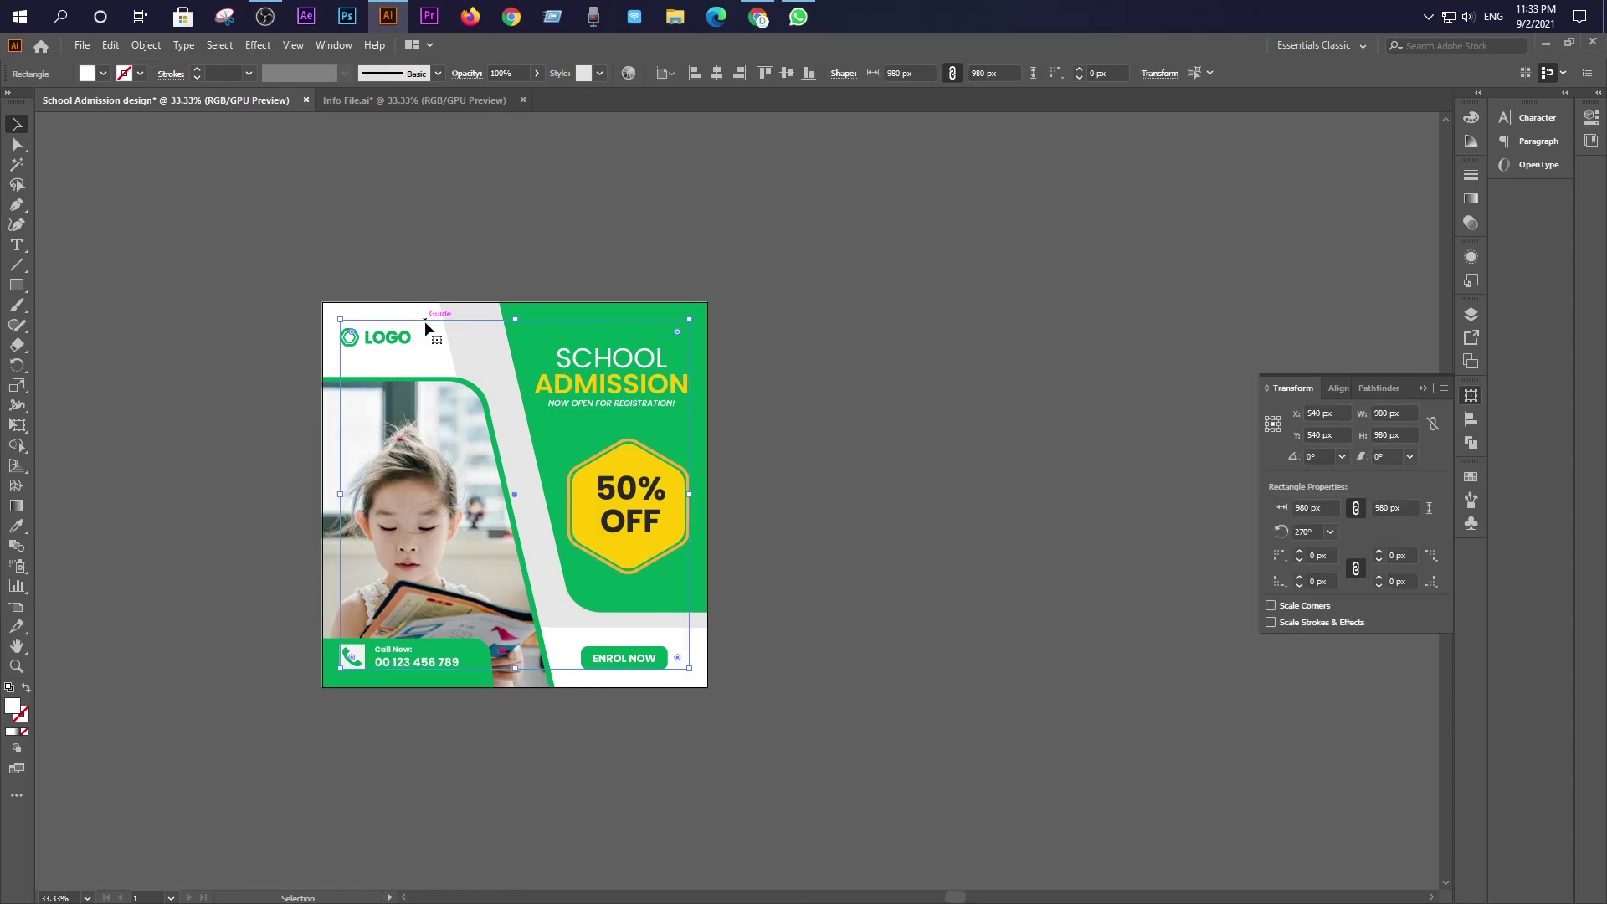
pyautogui.rightClick(424, 320)
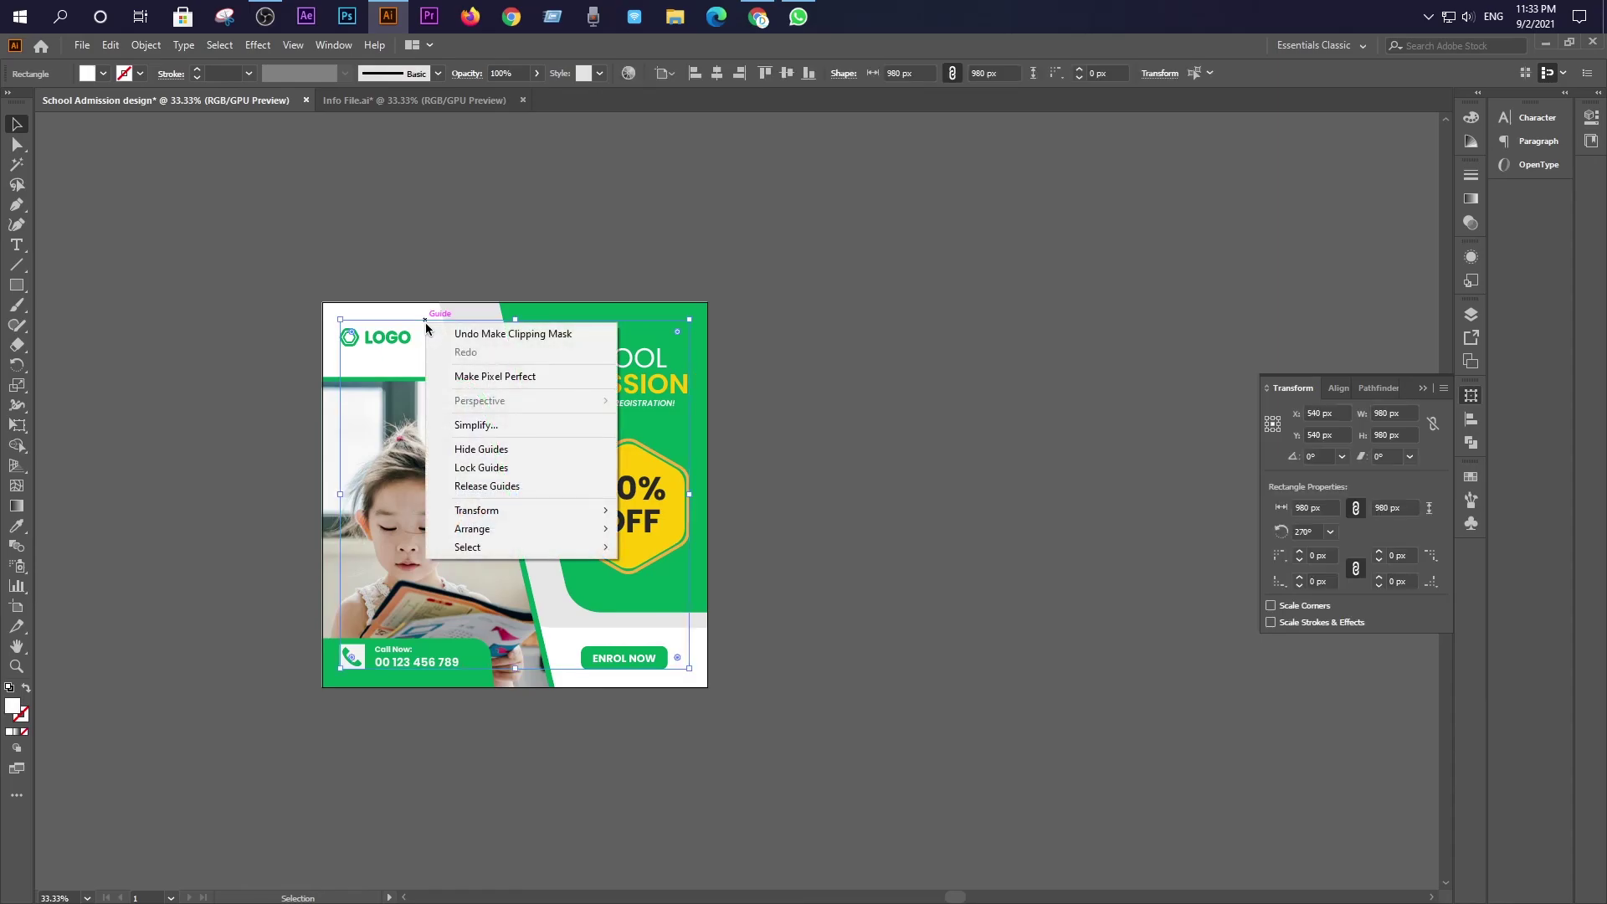
pyautogui.click(481, 449)
pyautogui.hotkey('ctrl', ';')
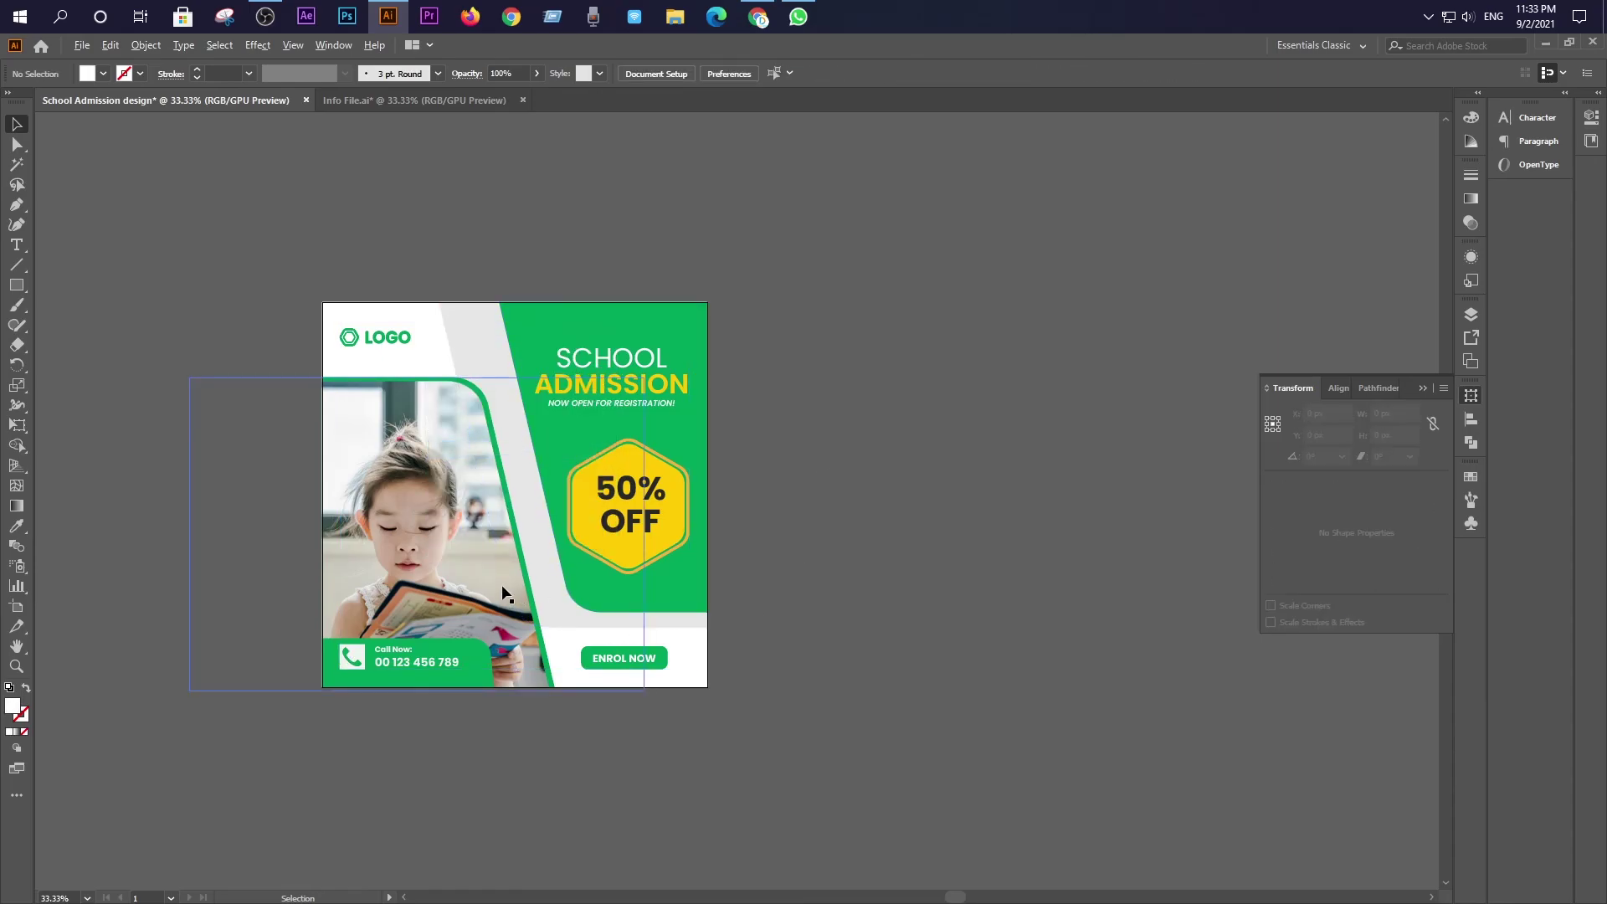
# Bring the whole finished post into view and save the document
pyautogui.scroll(1, 506, 593)
pyautogui.moveTo(521, 475); pyautogui.dragTo(601, 520)
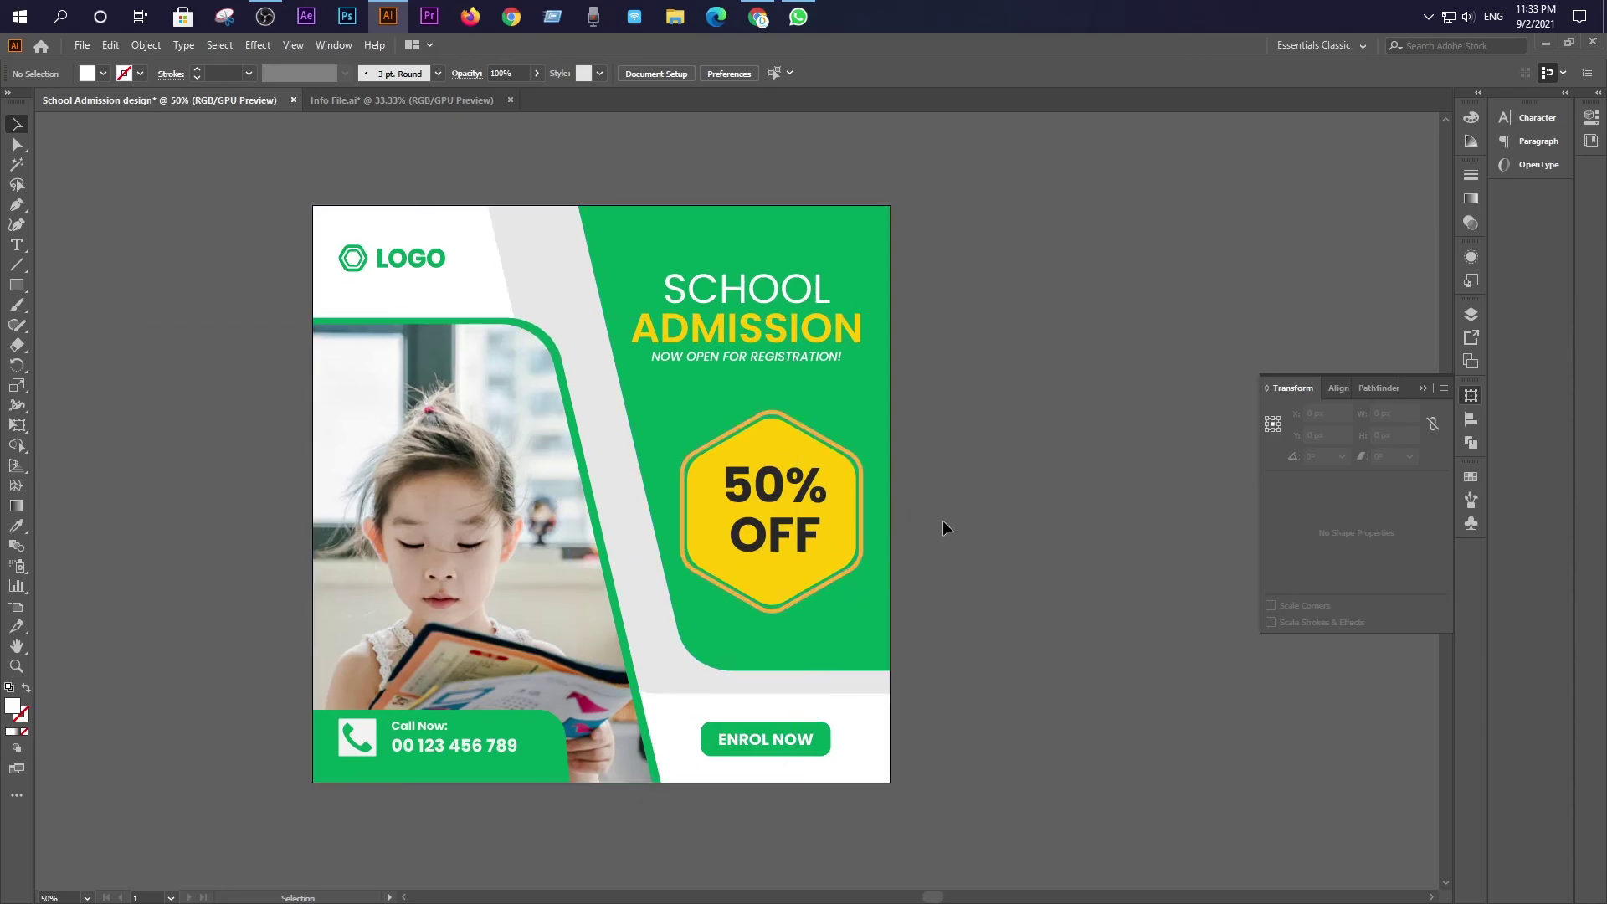
pyautogui.hotkey('ctrl', 's')
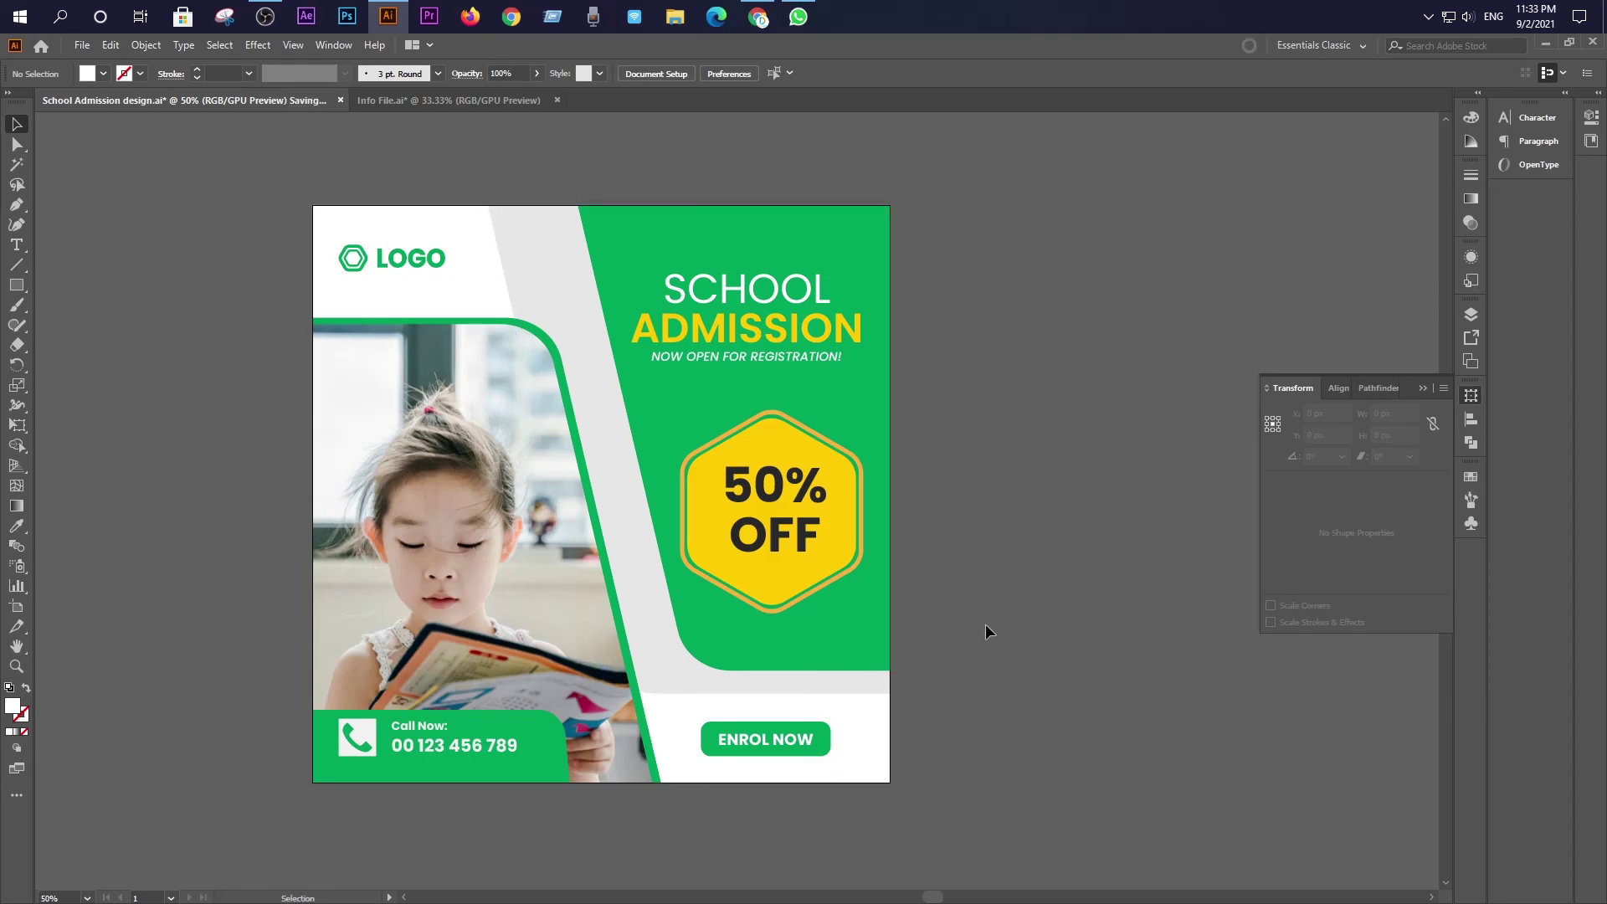